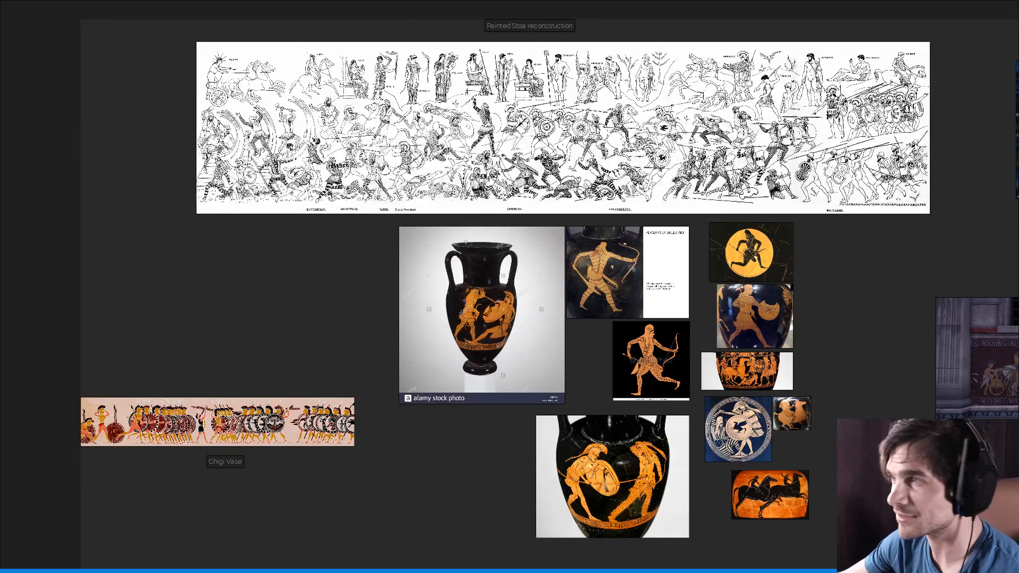
Look over the Greek vase references and examine the Chigi Vase battle frieze up close.
{"action": "left_click_drag", "start_coordinate": [608, 270], "coordinate": [574, 262]}
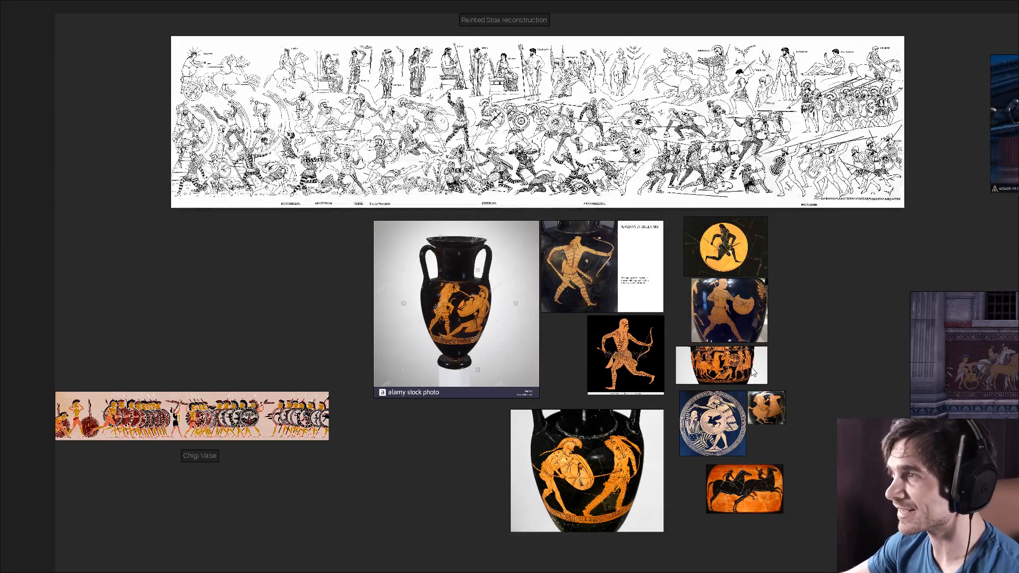
{"action": "scroll", "coordinate": [752, 377], "scroll_direction": "down", "scroll_amount": 1}
{"action": "left_click_drag", "start_coordinate": [926, 422], "coordinate": [800, 414]}
{"action": "scroll", "coordinate": [673, 431], "scroll_direction": "up", "scroll_amount": 1}
{"action": "left_click_drag", "start_coordinate": [673, 436], "coordinate": [889, 432]}
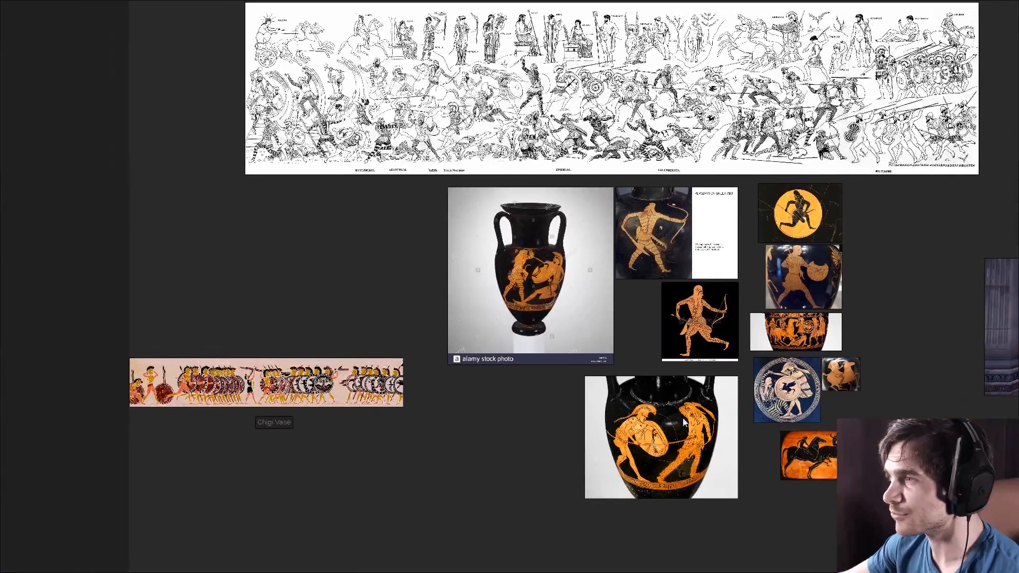
{"action": "left_click_drag", "start_coordinate": [680, 399], "coordinate": [650, 444]}
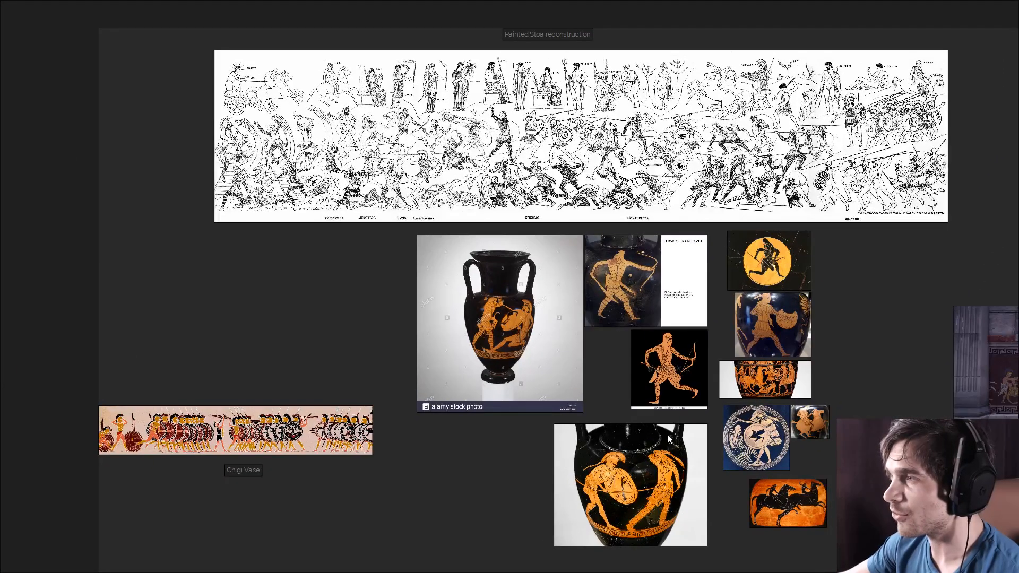
{"action": "left_click_drag", "start_coordinate": [621, 336], "coordinate": [867, 316]}
{"action": "scroll", "coordinate": [865, 312], "scroll_direction": "up", "scroll_amount": 2}
{"action": "left_click_drag", "start_coordinate": [395, 503], "coordinate": [807, 343]}
{"action": "scroll", "coordinate": [807, 343], "scroll_direction": "up", "scroll_amount": 3}
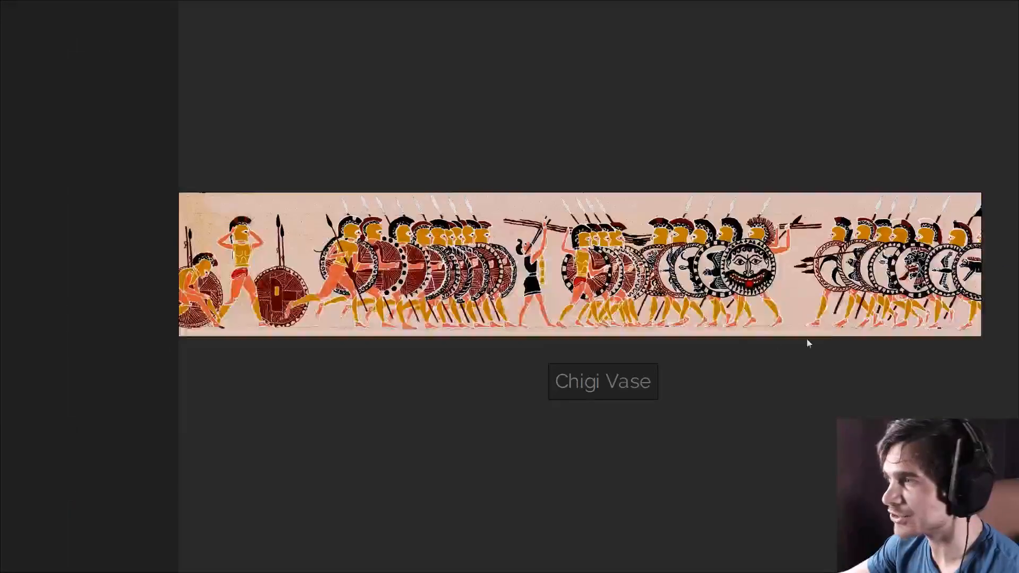
{"action": "left_click_drag", "start_coordinate": [732, 347], "coordinate": [712, 345]}
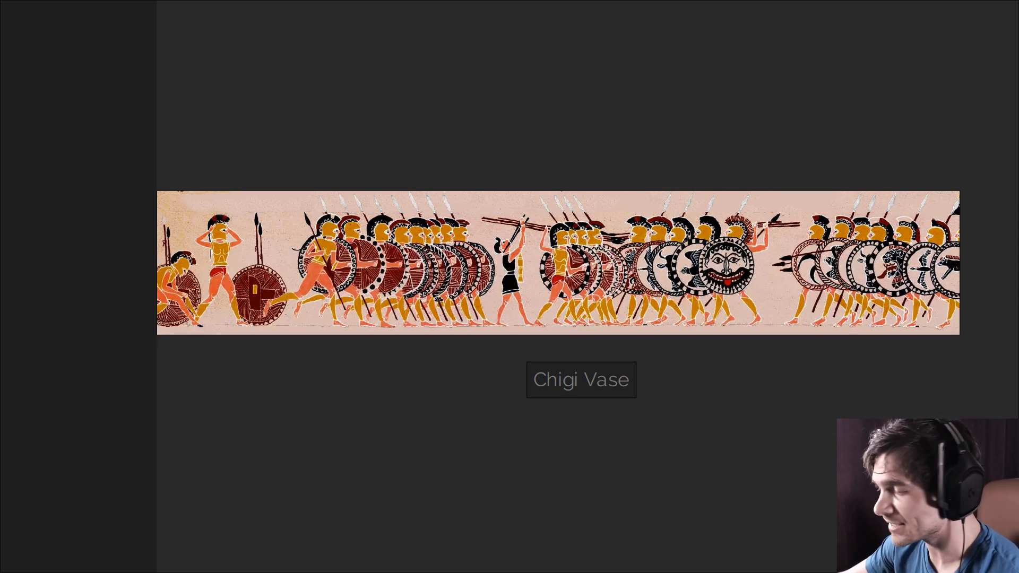
Switch to the browser and skim the Wikipedia article on the Chigi vase down to its references.
{"action": "left_click_drag", "start_coordinate": [0, 6], "coordinate": [380, 1]}
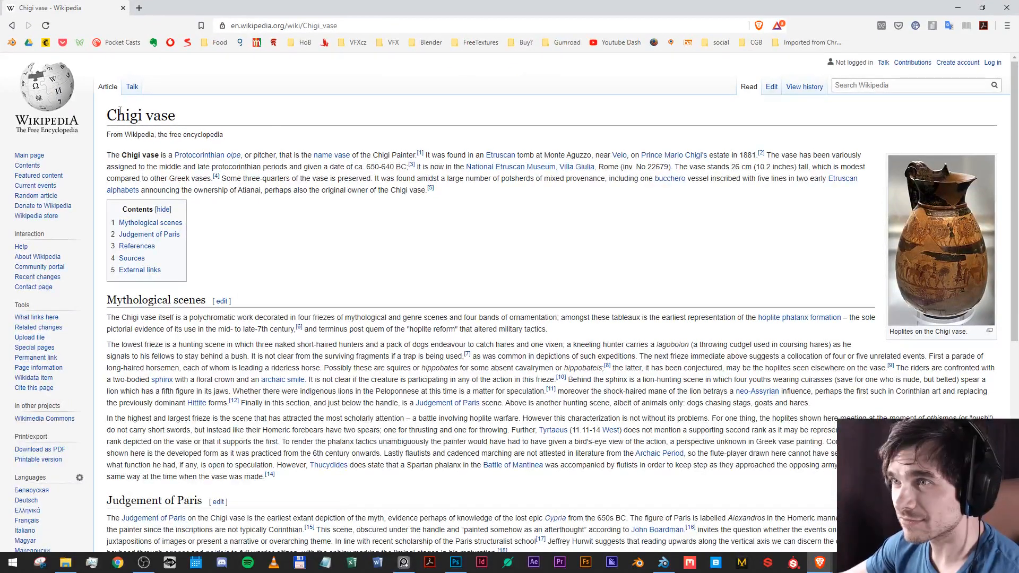
{"action": "scroll", "coordinate": [844, 325], "scroll_direction": "down", "scroll_amount": 3}
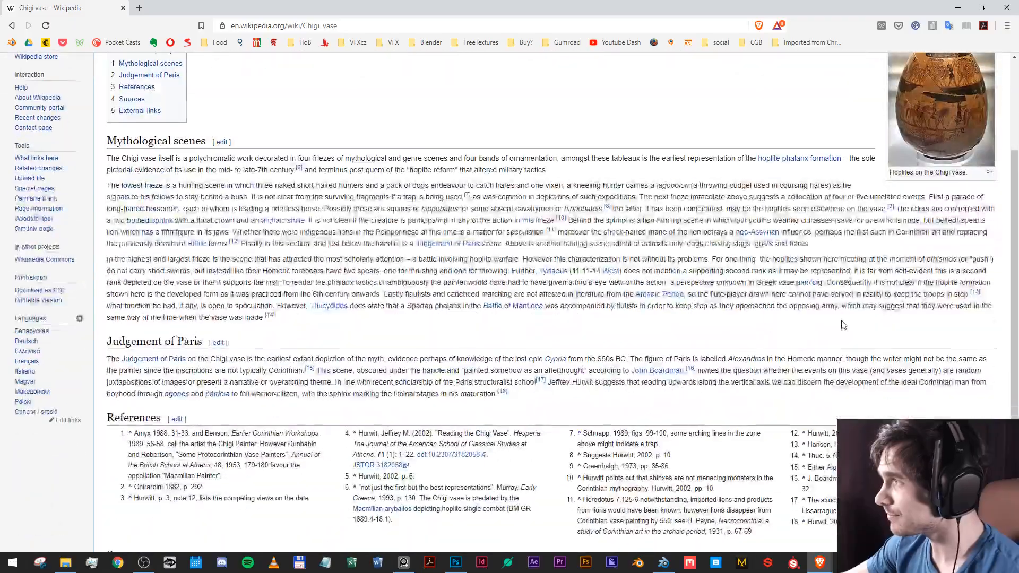
{"action": "scroll", "coordinate": [844, 325], "scroll_direction": "down", "scroll_amount": 4}
{"action": "scroll", "coordinate": [807, 325], "scroll_direction": "up", "scroll_amount": 7}
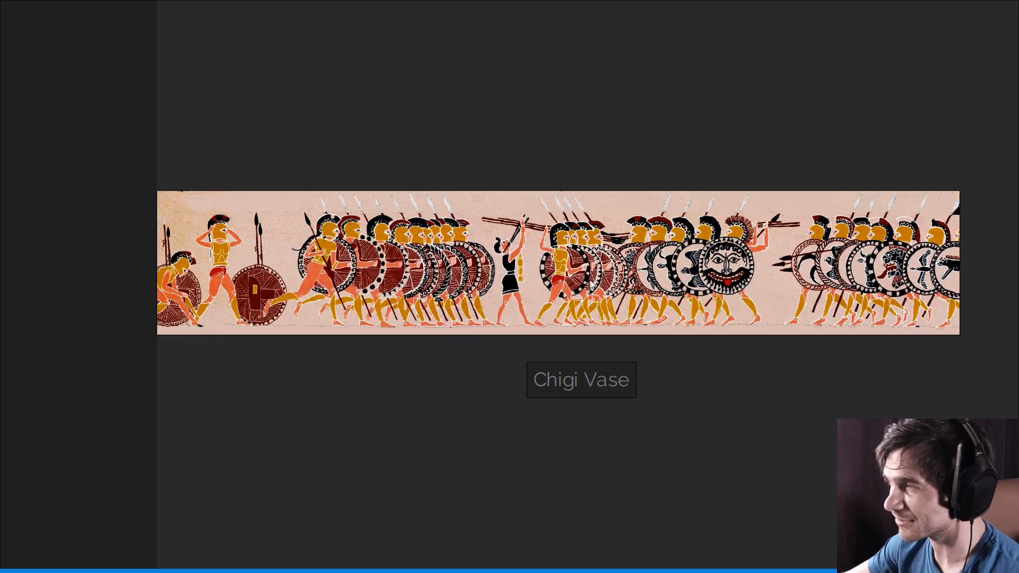
Return to the reference board and examine the red-figure amphorae showing warriors fighting Persians.
{"action": "scroll", "coordinate": [656, 290], "scroll_direction": "down", "scroll_amount": 3}
{"action": "left_click_drag", "start_coordinate": [749, 258], "coordinate": [465, 257]}
{"action": "left_click_drag", "start_coordinate": [588, 243], "coordinate": [550, 313]}
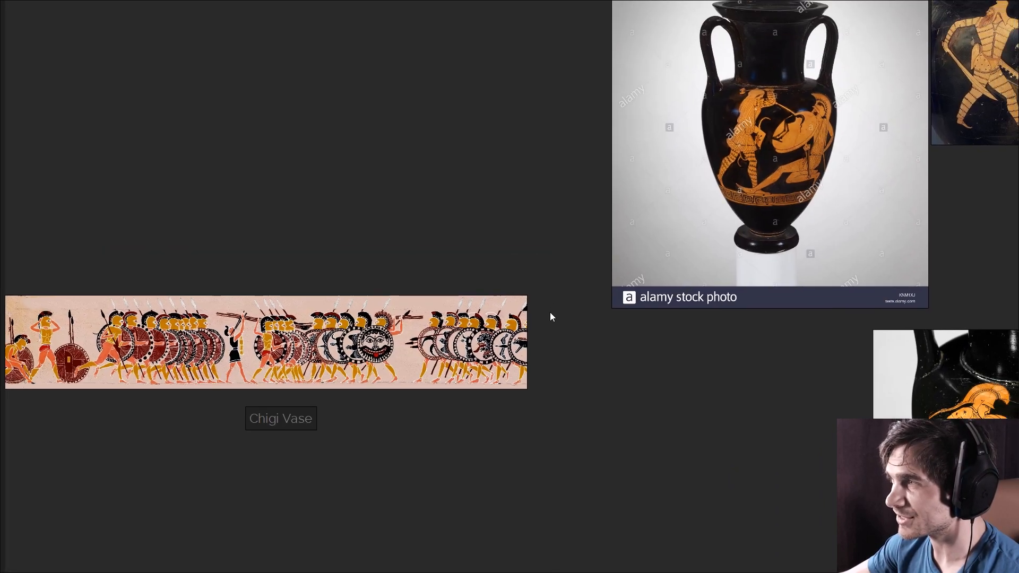
{"action": "scroll", "coordinate": [551, 313], "scroll_direction": "down", "scroll_amount": 4}
{"action": "left_click_drag", "start_coordinate": [710, 148], "coordinate": [514, 180]}
{"action": "scroll", "coordinate": [514, 179], "scroll_direction": "up", "scroll_amount": 4}
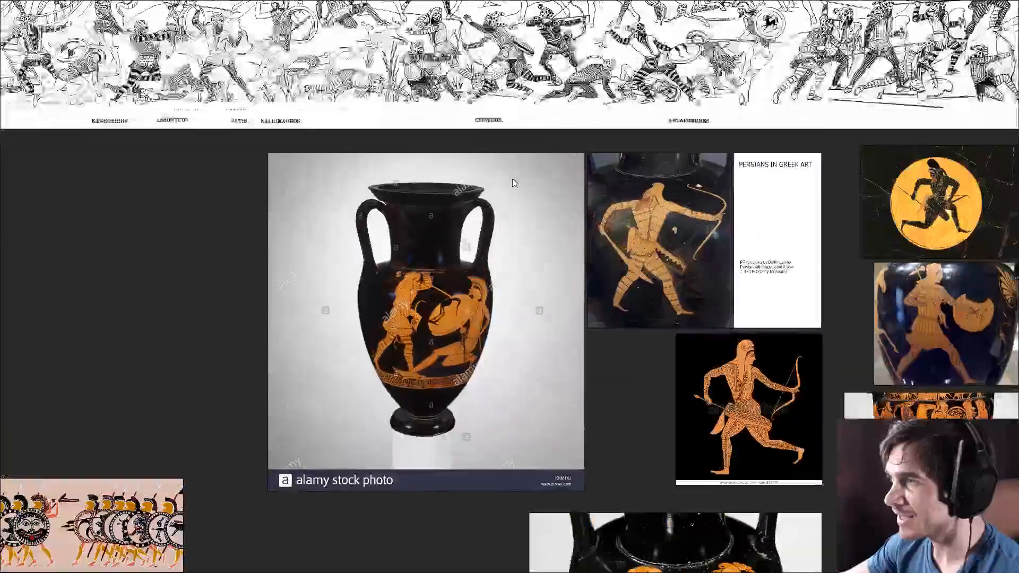
{"action": "left_click_drag", "start_coordinate": [552, 371], "coordinate": [425, 227]}
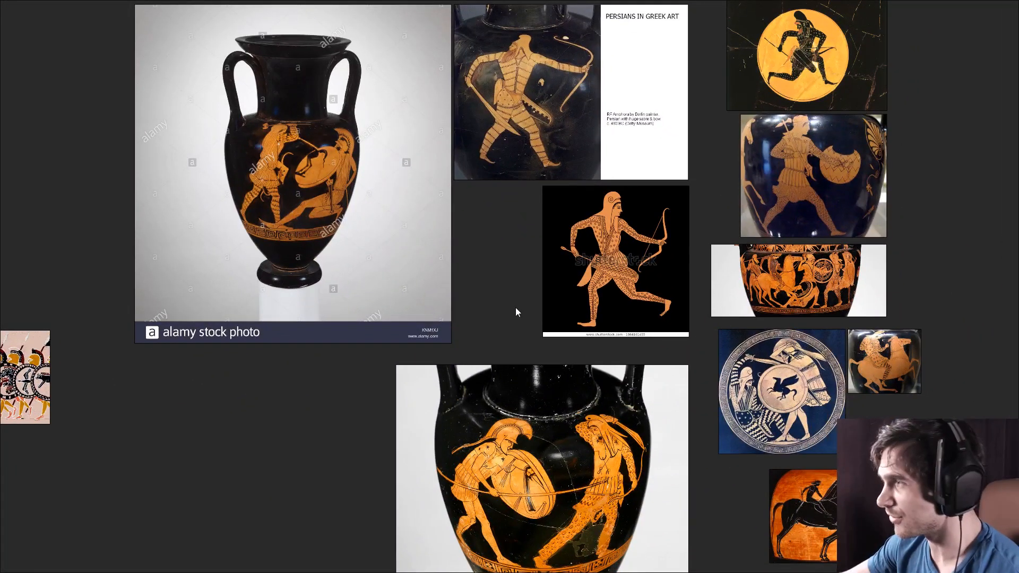
{"action": "left_click_drag", "start_coordinate": [621, 419], "coordinate": [599, 317]}
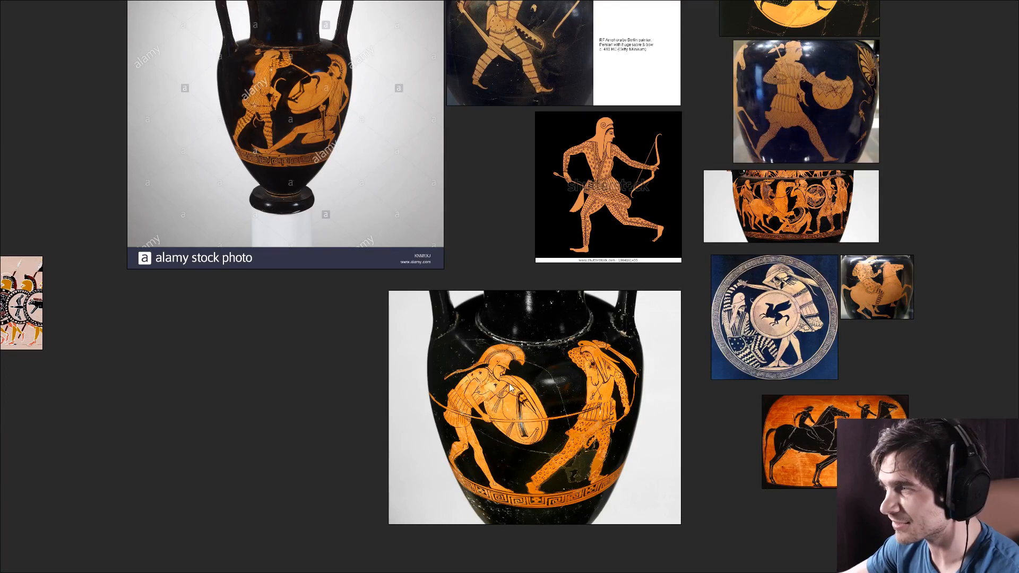
Examine the Persians in Greek Art reference up close, including the archer figure and its caption.
{"action": "left_click_drag", "start_coordinate": [596, 273], "coordinate": [526, 492]}
{"action": "scroll", "coordinate": [526, 491], "scroll_direction": "up", "scroll_amount": 3}
{"action": "left_click_drag", "start_coordinate": [619, 322], "coordinate": [556, 482]}
{"action": "left_click_drag", "start_coordinate": [511, 393], "coordinate": [498, 544]}
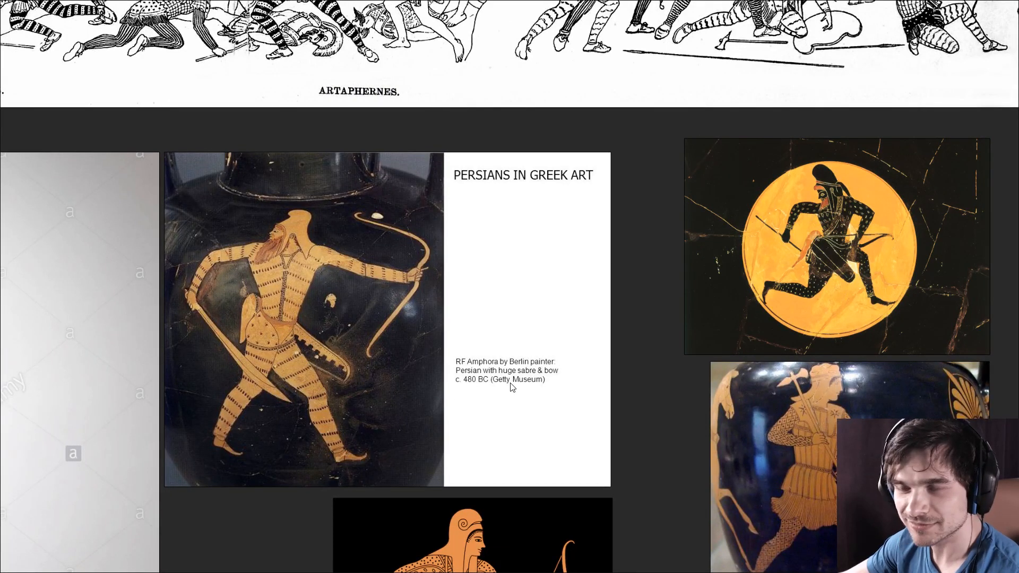
{"action": "left_click_drag", "start_coordinate": [473, 368], "coordinate": [556, 393]}
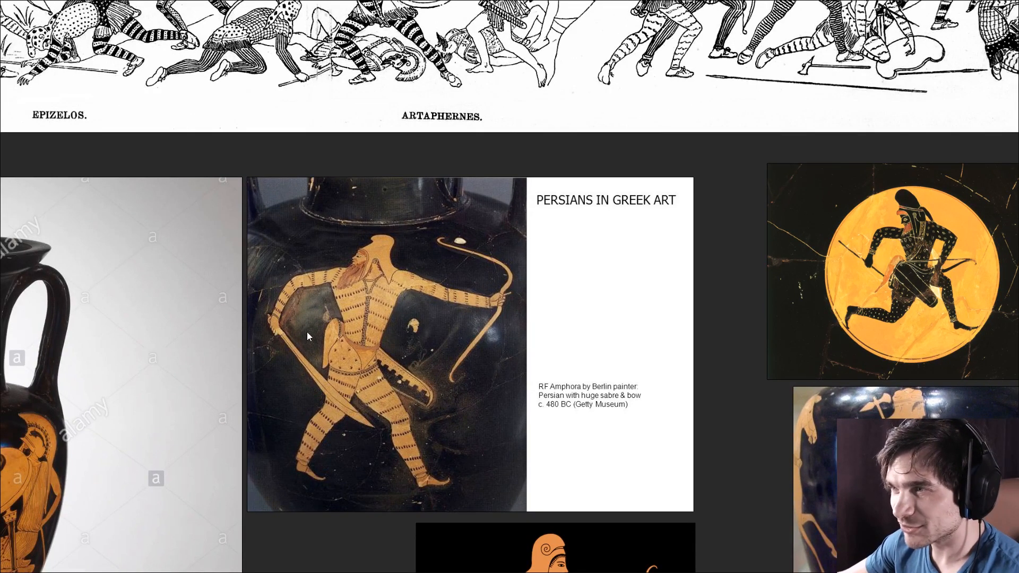
Examine the Painted Stoa reconstruction across its full length, inspecting the battle figures and the gods above them.
{"action": "left_click_drag", "start_coordinate": [635, 276], "coordinate": [423, 521]}
{"action": "scroll", "coordinate": [445, 496], "scroll_direction": "down", "scroll_amount": 3}
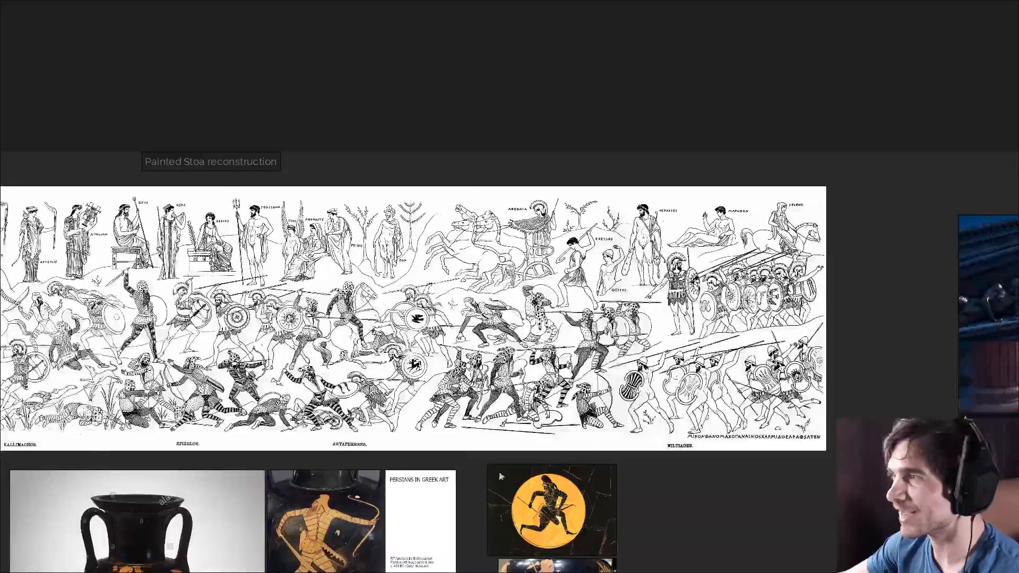
{"action": "left_click_drag", "start_coordinate": [482, 457], "coordinate": [848, 415]}
{"action": "left_click_drag", "start_coordinate": [699, 291], "coordinate": [688, 309]}
{"action": "scroll", "coordinate": [688, 308], "scroll_direction": "up", "scroll_amount": 1}
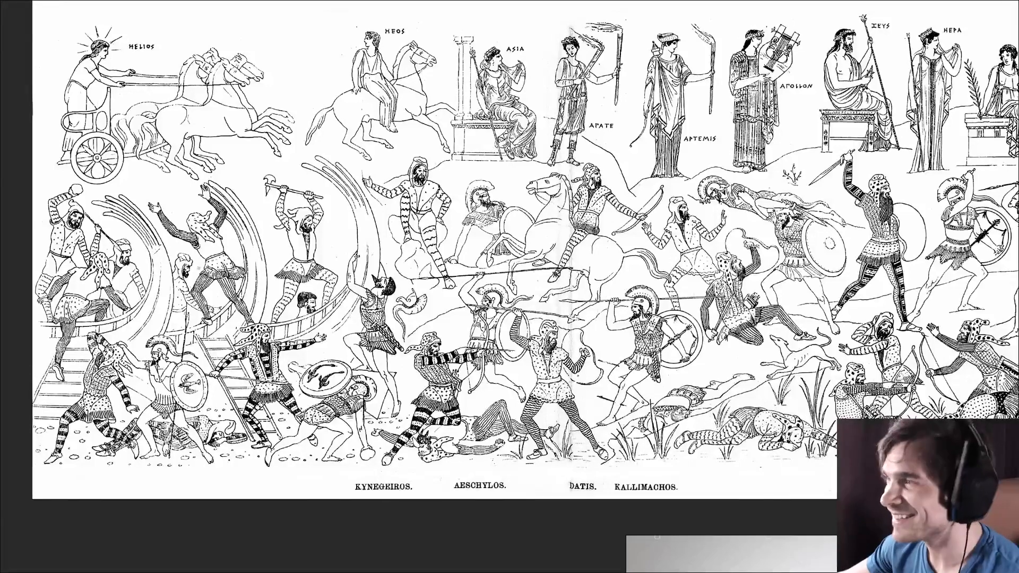
{"action": "left_click_drag", "start_coordinate": [622, 202], "coordinate": [426, 158]}
{"action": "scroll", "coordinate": [822, 220], "scroll_direction": "right", "scroll_amount": 10}
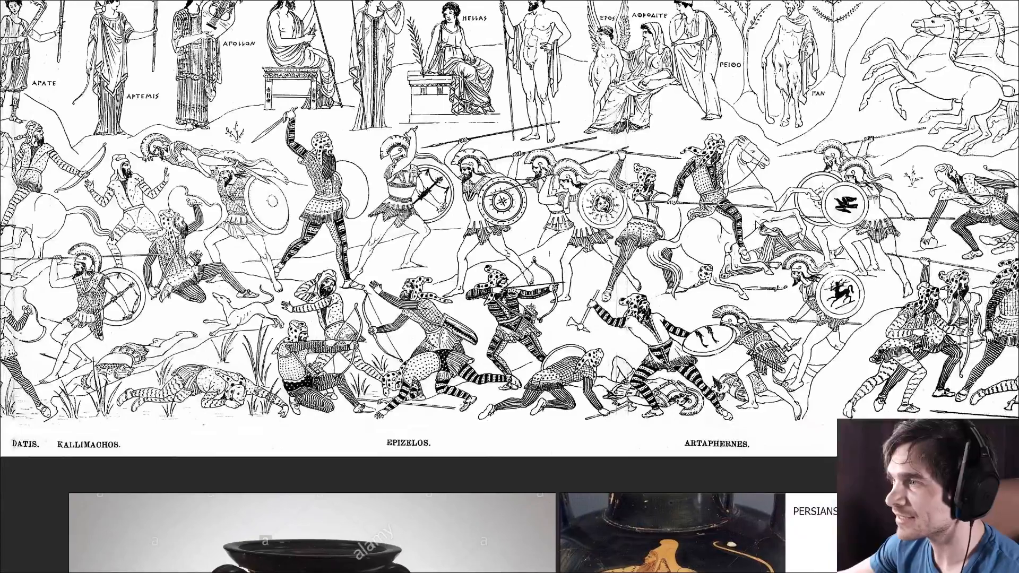
{"action": "scroll", "coordinate": [642, 307], "scroll_direction": "up", "scroll_amount": 3}
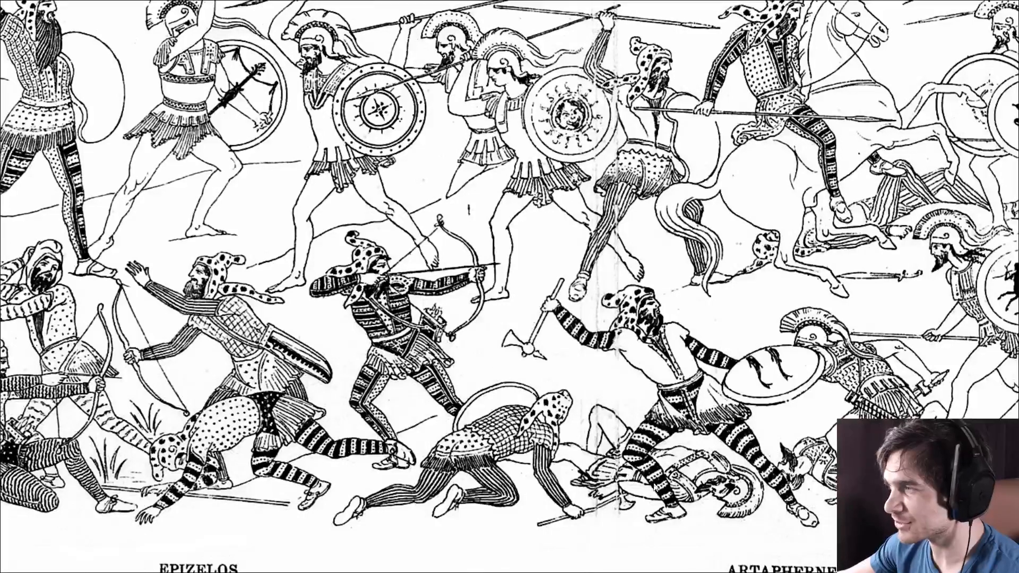
{"action": "left_click_drag", "start_coordinate": [584, 168], "coordinate": [578, 278]}
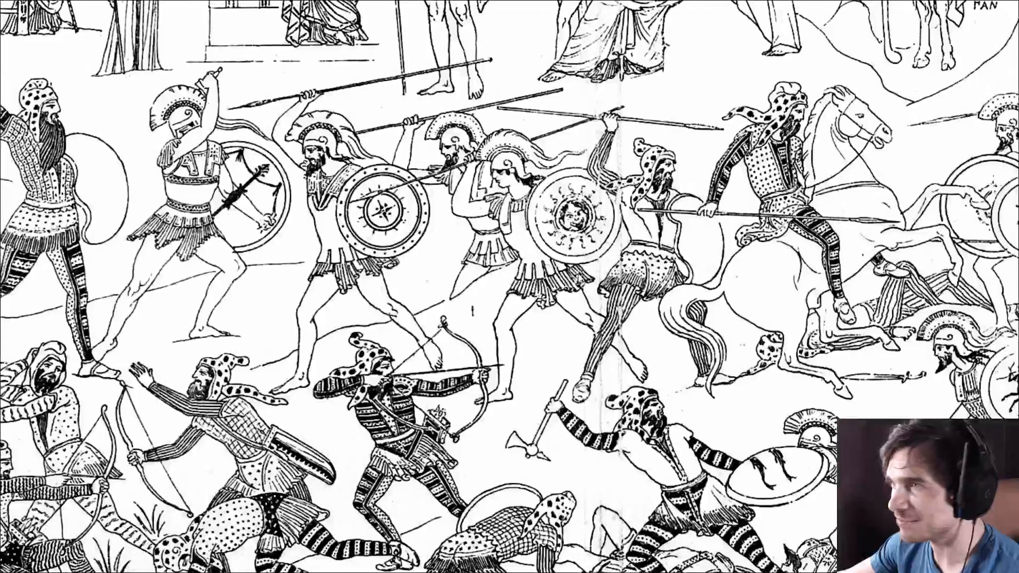
{"action": "scroll", "coordinate": [743, 255], "scroll_direction": "down", "scroll_amount": 1}
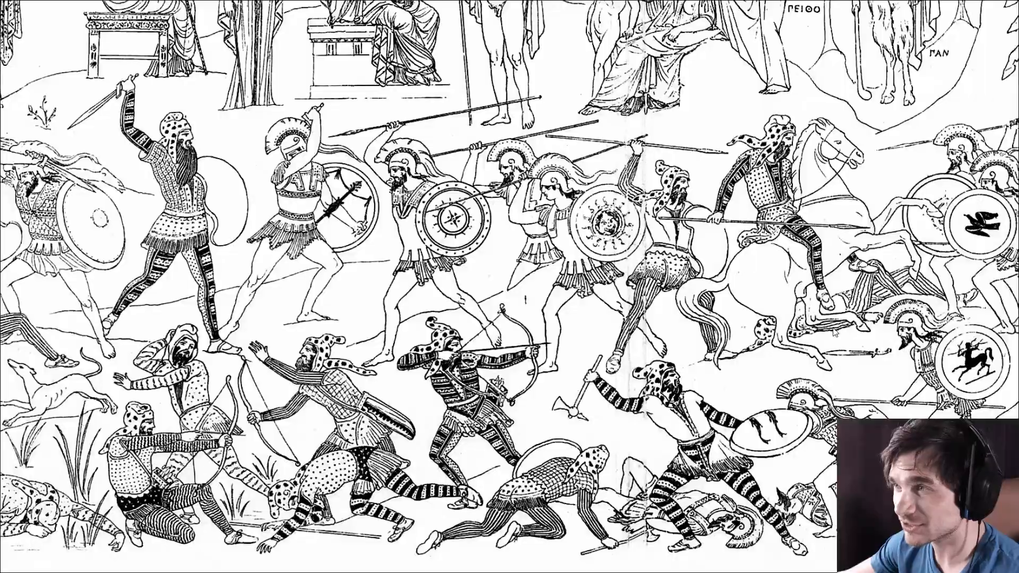
{"action": "left_click_drag", "start_coordinate": [868, 285], "coordinate": [398, 227]}
{"action": "left_click_drag", "start_coordinate": [1009, 236], "coordinate": [543, 563]}
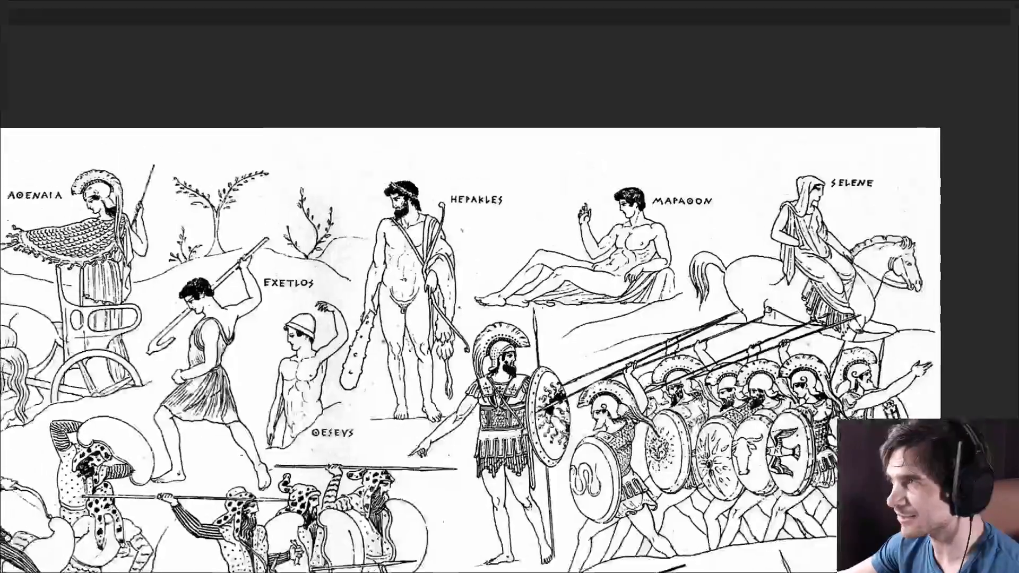
Compare the Assassin's Creed Odyssey temple and mural references with the Greek vase paintings.
{"action": "left_click_drag", "start_coordinate": [372, 297], "coordinate": [796, 255]}
{"action": "scroll", "coordinate": [796, 255], "scroll_direction": "down", "scroll_amount": 5}
{"action": "left_click_drag", "start_coordinate": [478, 239], "coordinate": [929, 213]}
{"action": "left_click_drag", "start_coordinate": [329, 315], "coordinate": [542, 314]}
{"action": "scroll", "coordinate": [542, 315], "scroll_direction": "up", "scroll_amount": 3}
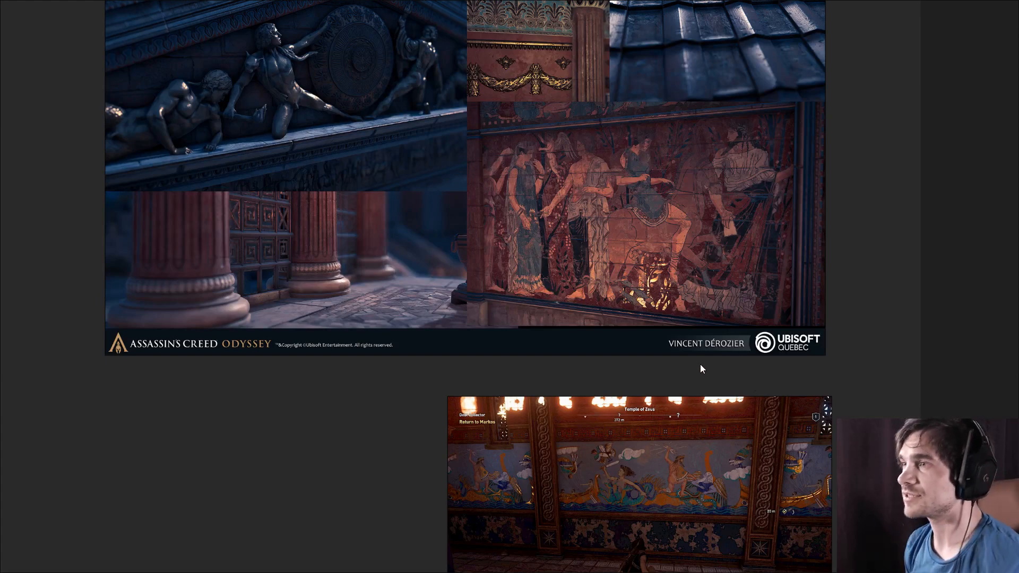
{"action": "scroll", "coordinate": [393, 352], "scroll_direction": "down", "scroll_amount": 2}
{"action": "mouse_move", "coordinate": [330, 342]}
{"action": "left_mouse_down"}
{"action": "mouse_move", "coordinate": [664, 330]}
{"action": "mouse_move", "coordinate": [858, 308]}
{"action": "left_mouse_up"}
{"action": "scroll", "coordinate": [733, 353], "scroll_direction": "down", "scroll_amount": 1}
{"action": "mouse_move", "coordinate": [625, 377]}
{"action": "left_mouse_down"}
{"action": "mouse_move", "coordinate": [960, 222]}
{"action": "mouse_move", "coordinate": [929, 132]}
{"action": "left_mouse_up"}
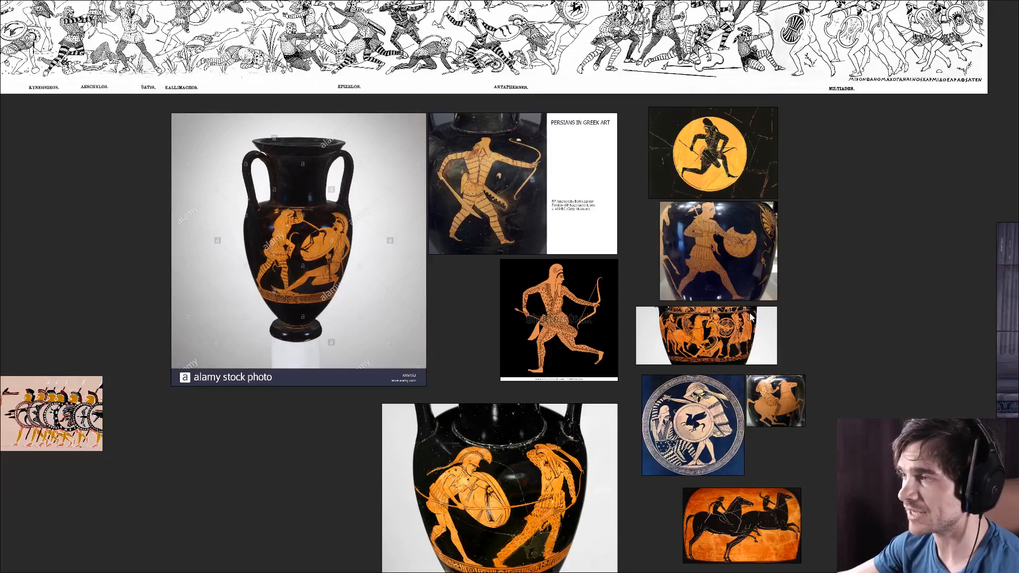
{"action": "left_click_drag", "start_coordinate": [789, 289], "coordinate": [96, 453]}
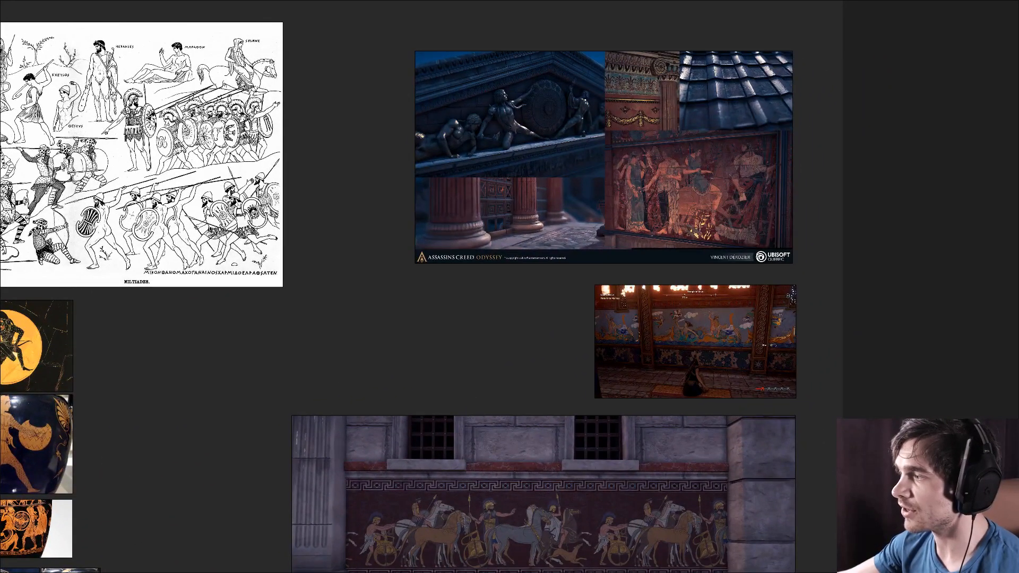
{"action": "key", "text": "super"}
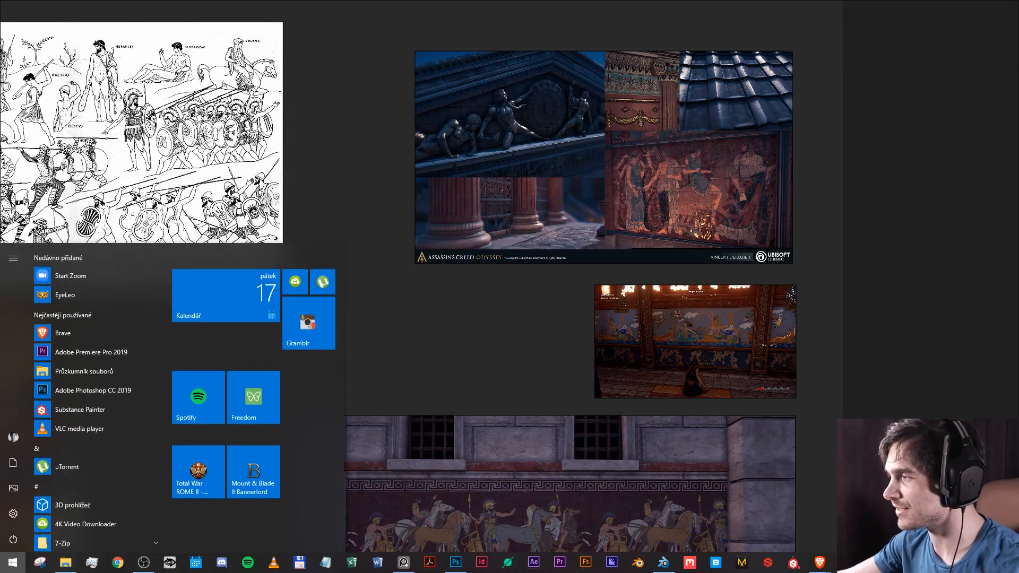
{"action": "key", "text": "super"}
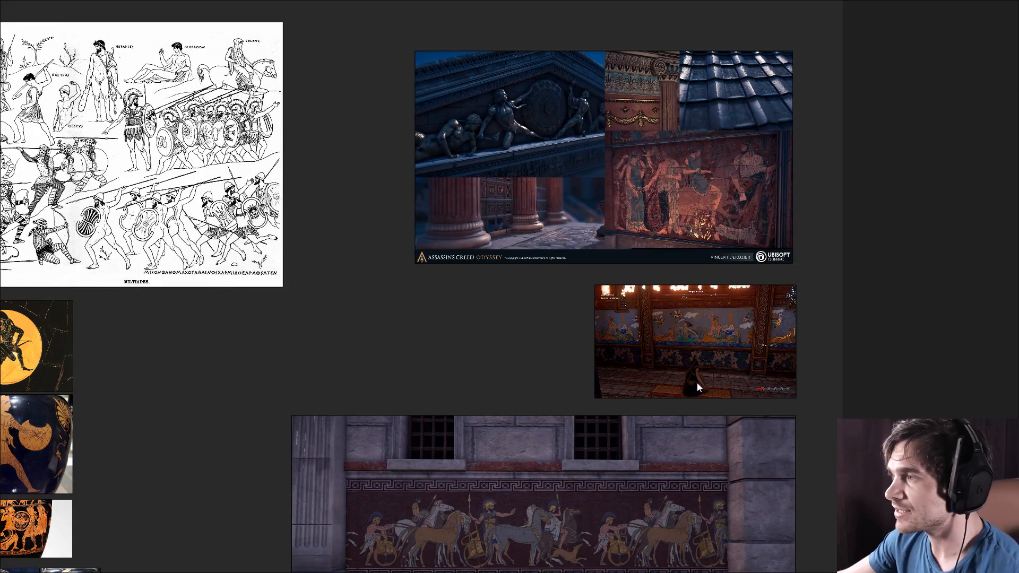
Examine the game wall frieze with horses and chariots between its meander borders up close.
{"action": "left_click_drag", "start_coordinate": [697, 384], "coordinate": [683, 170]}
{"action": "scroll", "coordinate": [527, 343], "scroll_direction": "up", "scroll_amount": 3}
{"action": "scroll", "coordinate": [511, 362], "scroll_direction": "up", "scroll_amount": 2}
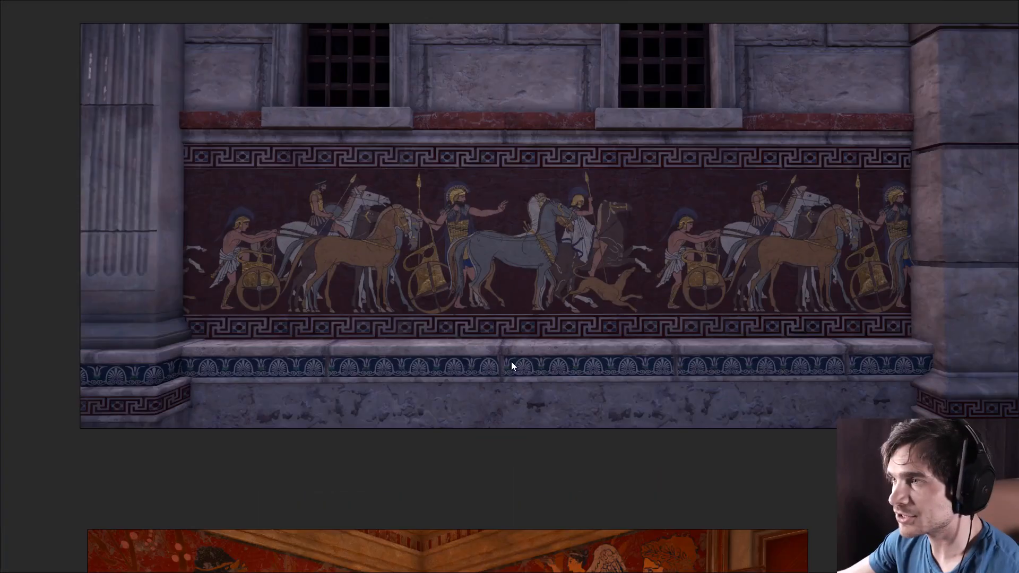
{"action": "left_click_drag", "start_coordinate": [414, 339], "coordinate": [467, 227]}
Examine the red corner mural with the horse rider and the veiled woman.
{"action": "scroll", "coordinate": [434, 343], "scroll_direction": "down", "scroll_amount": 2}
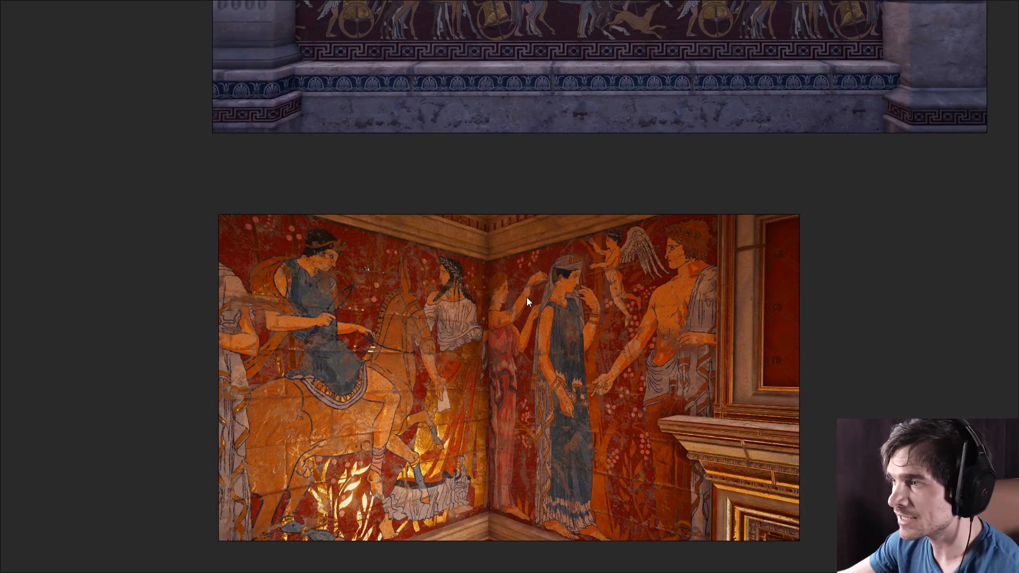
{"action": "scroll", "coordinate": [523, 301], "scroll_direction": "down", "scroll_amount": 1}
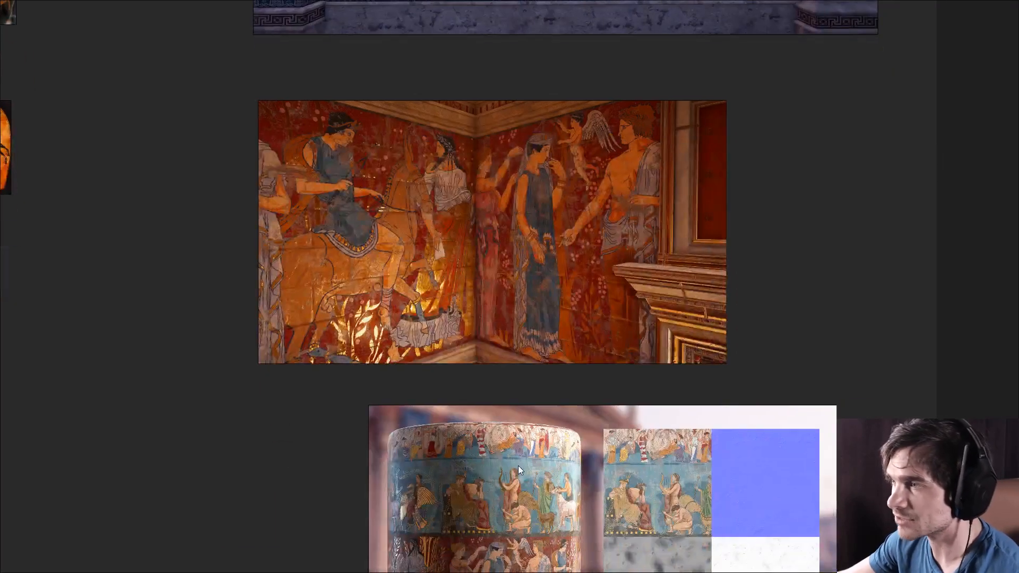
{"action": "left_click_drag", "start_coordinate": [518, 466], "coordinate": [524, 391]}
{"action": "left_click_drag", "start_coordinate": [582, 278], "coordinate": [578, 381]}
{"action": "scroll", "coordinate": [573, 388], "scroll_direction": "up", "scroll_amount": 1}
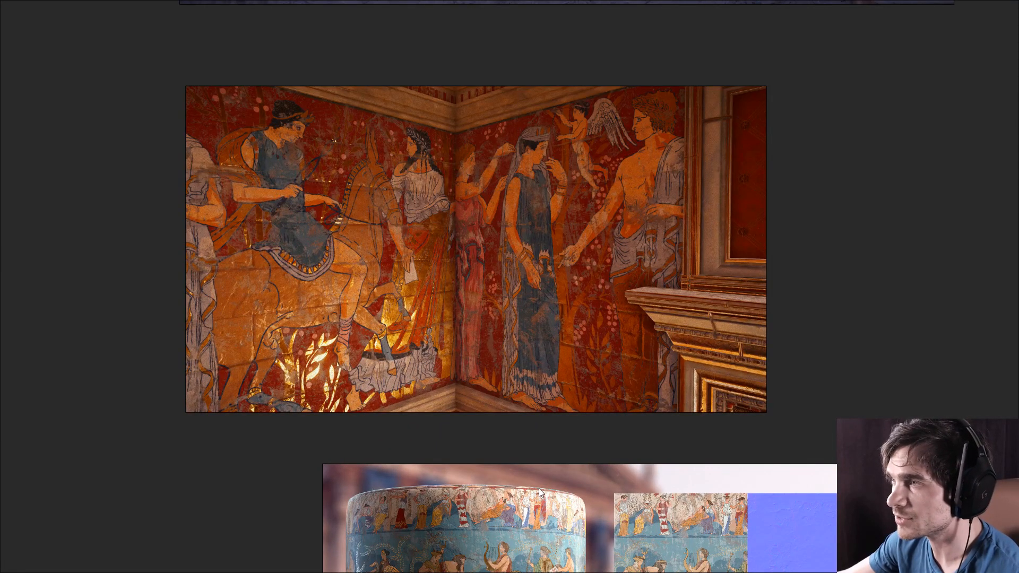
Examine the Assassin's Creed Odyssey painted cylinder render and the texture maps beside it.
{"action": "left_click_drag", "start_coordinate": [540, 538], "coordinate": [550, 413]}
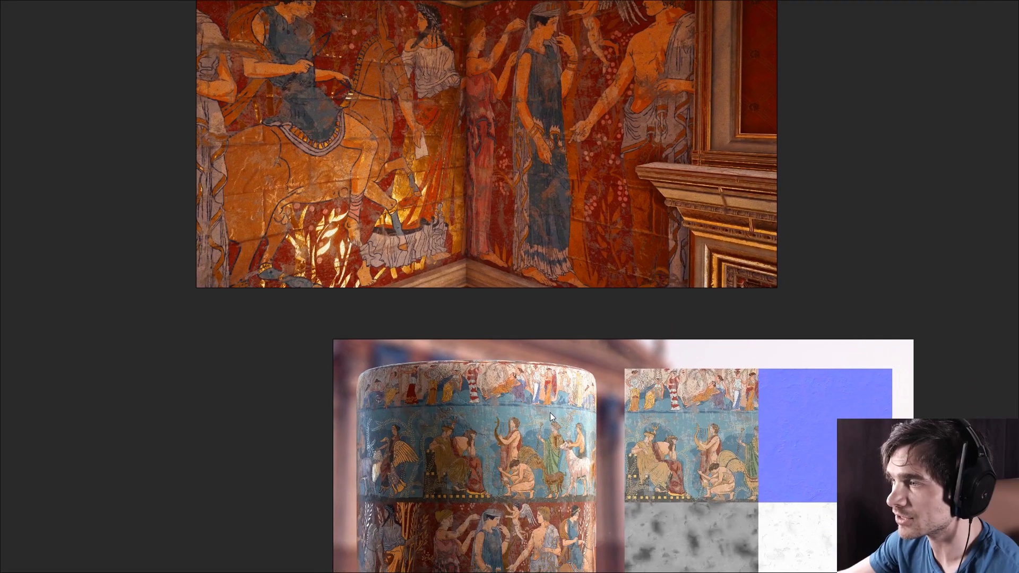
{"action": "left_click_drag", "start_coordinate": [554, 478], "coordinate": [541, 393]}
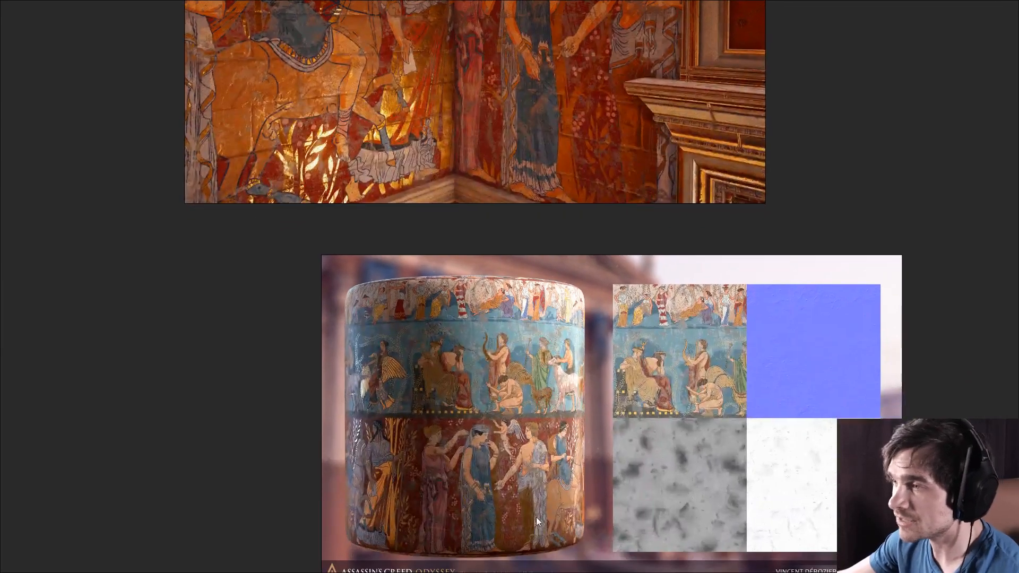
{"action": "left_click_drag", "start_coordinate": [537, 512], "coordinate": [497, 355]}
{"action": "scroll", "coordinate": [497, 355], "scroll_direction": "up", "scroll_amount": 2}
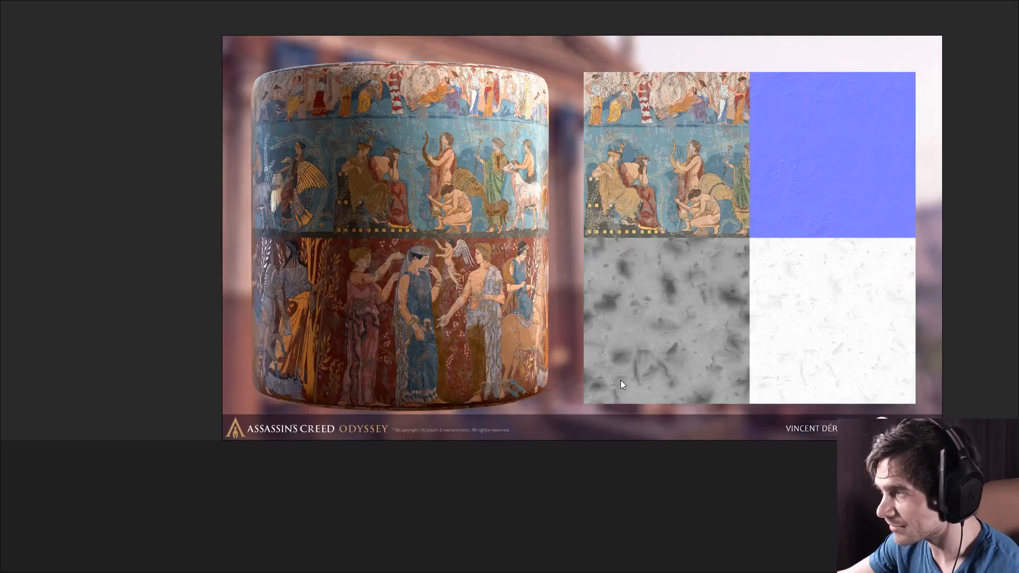
{"action": "left_click_drag", "start_coordinate": [620, 380], "coordinate": [612, 466]}
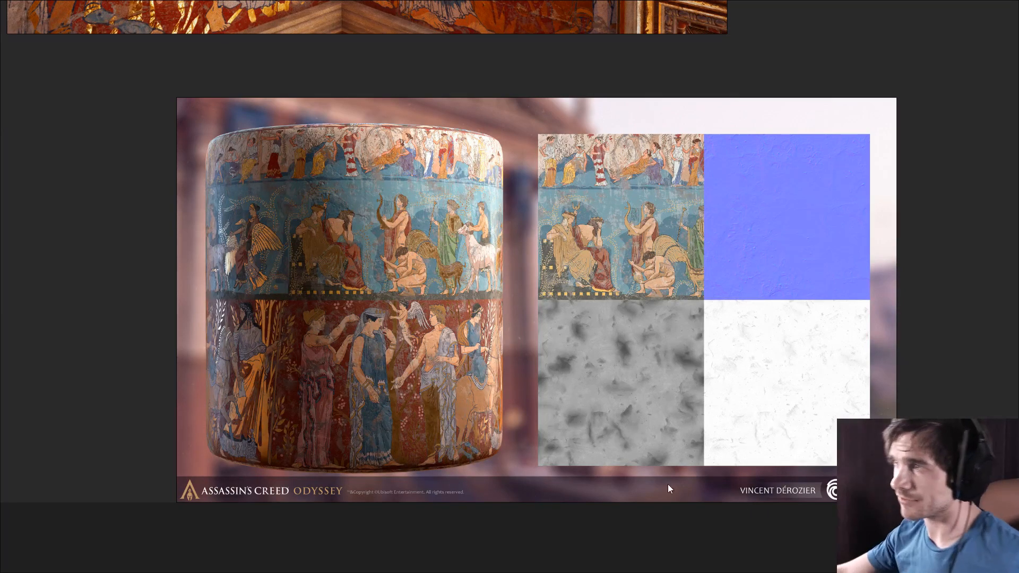
Bring the whole reference board into view for an overview of all the collected images.
{"action": "scroll", "coordinate": [735, 84], "scroll_direction": "down", "scroll_amount": 3}
{"action": "left_click_drag", "start_coordinate": [457, 99], "coordinate": [742, 351]}
{"action": "scroll", "coordinate": [741, 351], "scroll_direction": "down", "scroll_amount": 4}
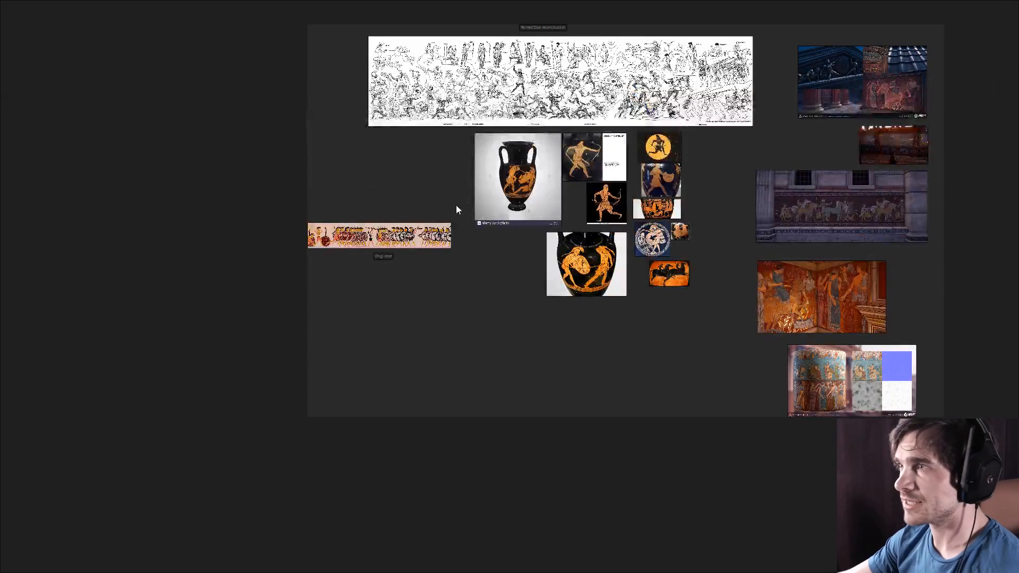
Examine the Painted Stoa reconstruction drawing up close, following its battle figures and gods across the full width.
{"action": "left_click_drag", "start_coordinate": [474, 79], "coordinate": [402, 227]}
{"action": "scroll", "coordinate": [402, 227], "scroll_direction": "up", "scroll_amount": 4}
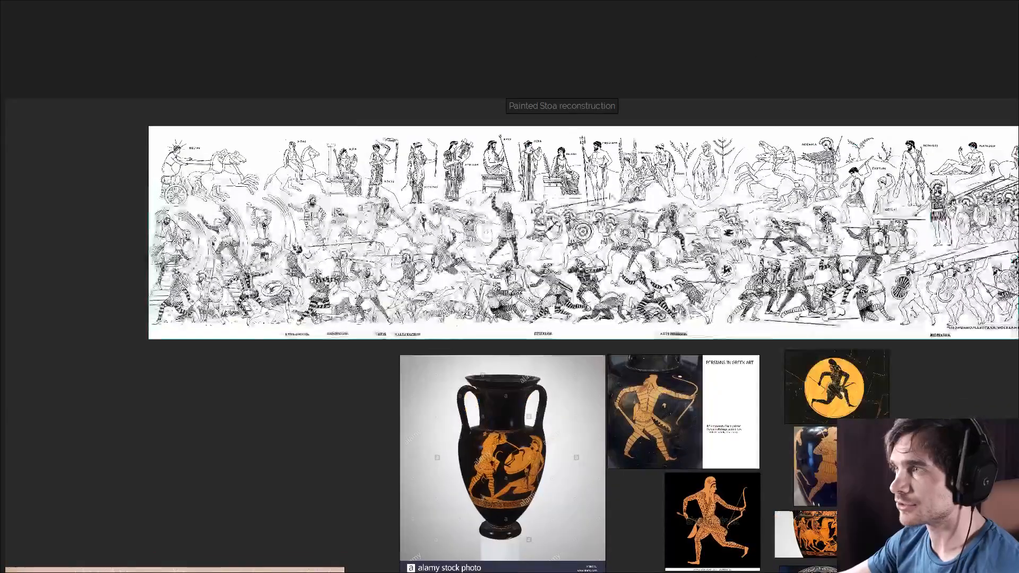
{"action": "scroll", "coordinate": [576, 206], "scroll_direction": "up", "scroll_amount": 1}
{"action": "left_click_drag", "start_coordinate": [592, 274], "coordinate": [419, 257]}
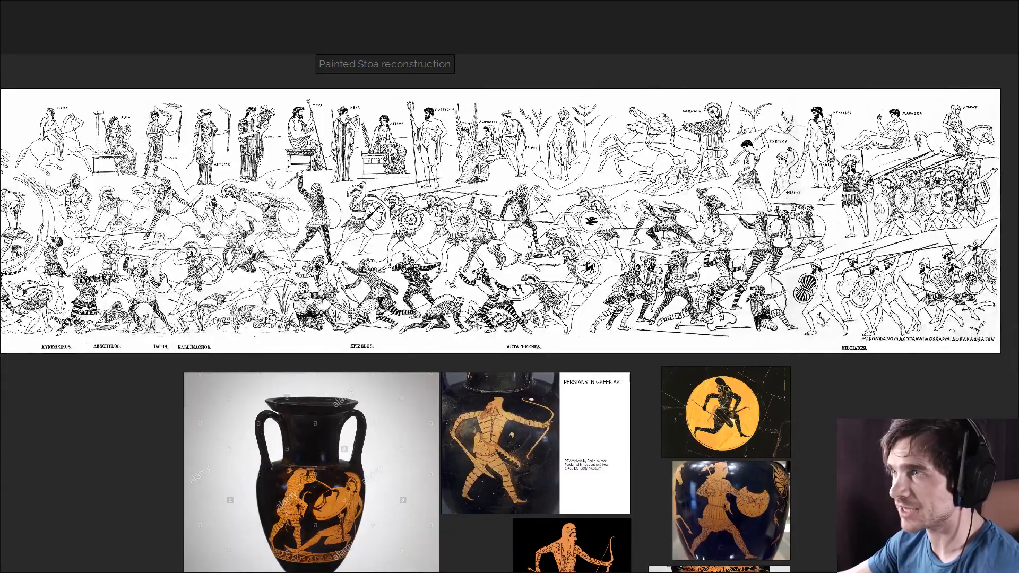
{"action": "scroll", "coordinate": [683, 272], "scroll_direction": "down", "scroll_amount": 1}
{"action": "left_click_drag", "start_coordinate": [765, 388], "coordinate": [390, 297]}
{"action": "left_click_drag", "start_coordinate": [470, 331], "coordinate": [835, 446]}
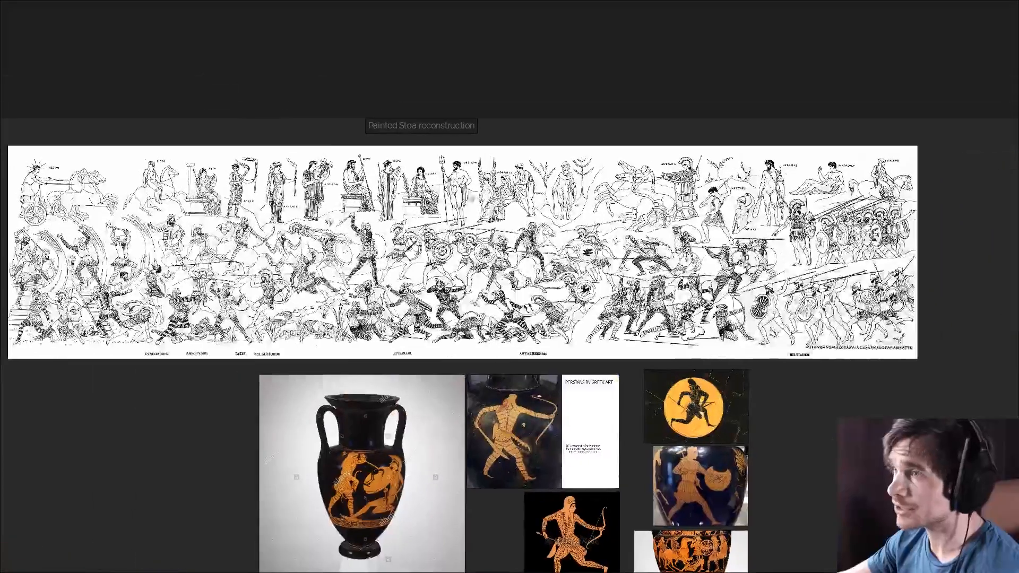
{"action": "left_click", "coordinate": [393, 130]}
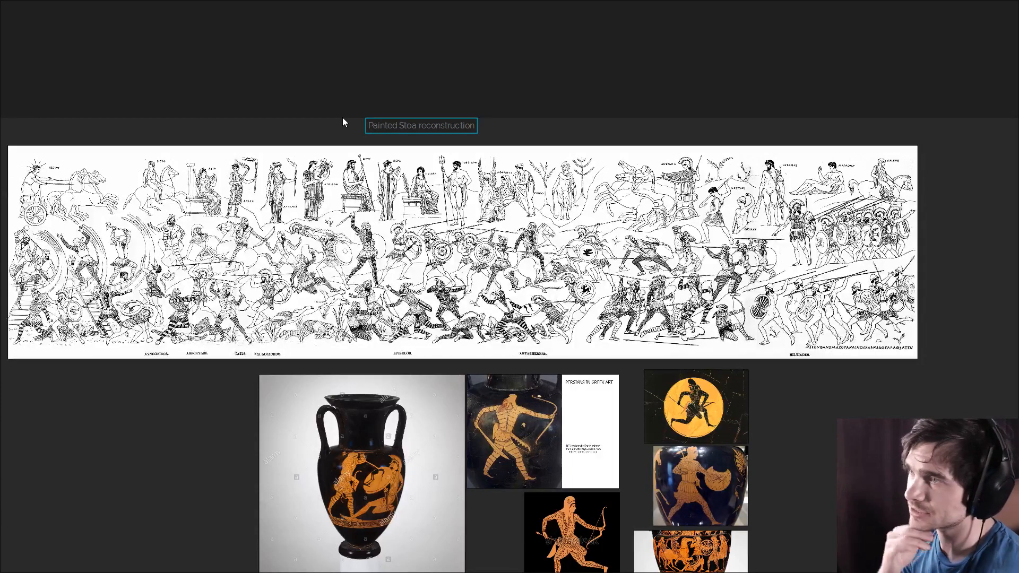
{"action": "scroll", "coordinate": [343, 122], "scroll_direction": "up", "scroll_amount": 2}
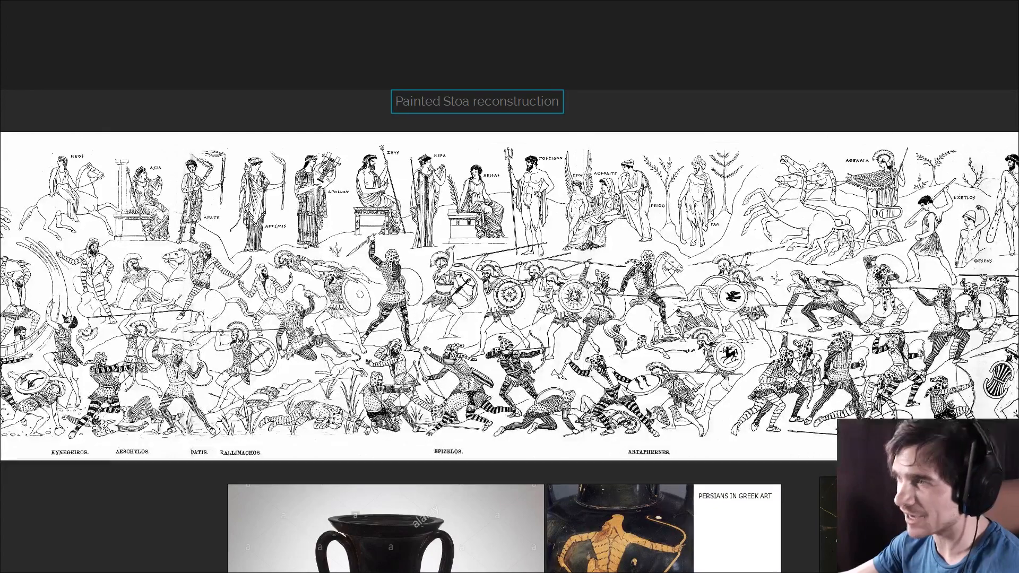
{"action": "scroll", "coordinate": [912, 321], "scroll_direction": "right", "scroll_amount": 5}
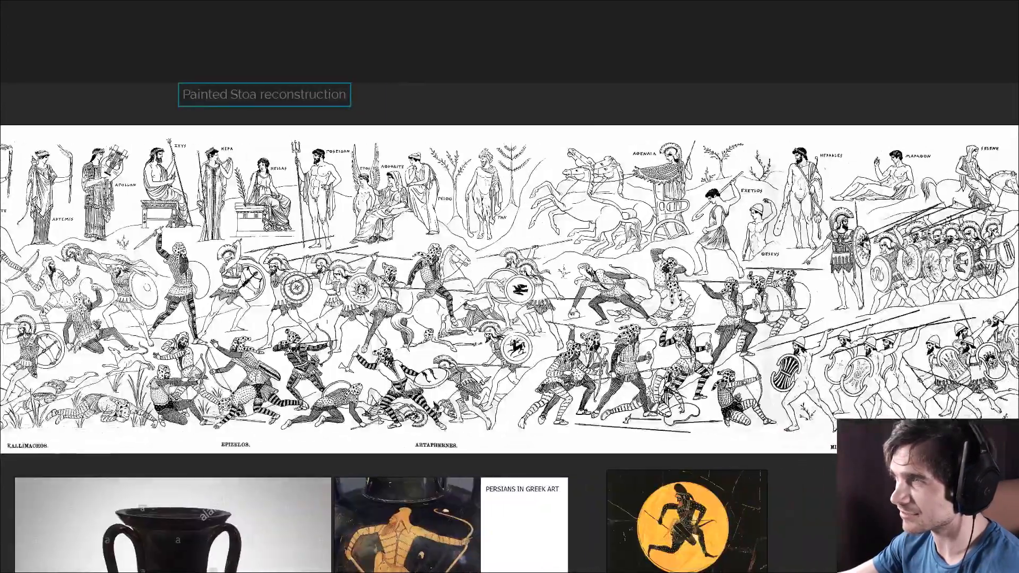
{"action": "scroll", "coordinate": [755, 313], "scroll_direction": "down", "scroll_amount": 1}
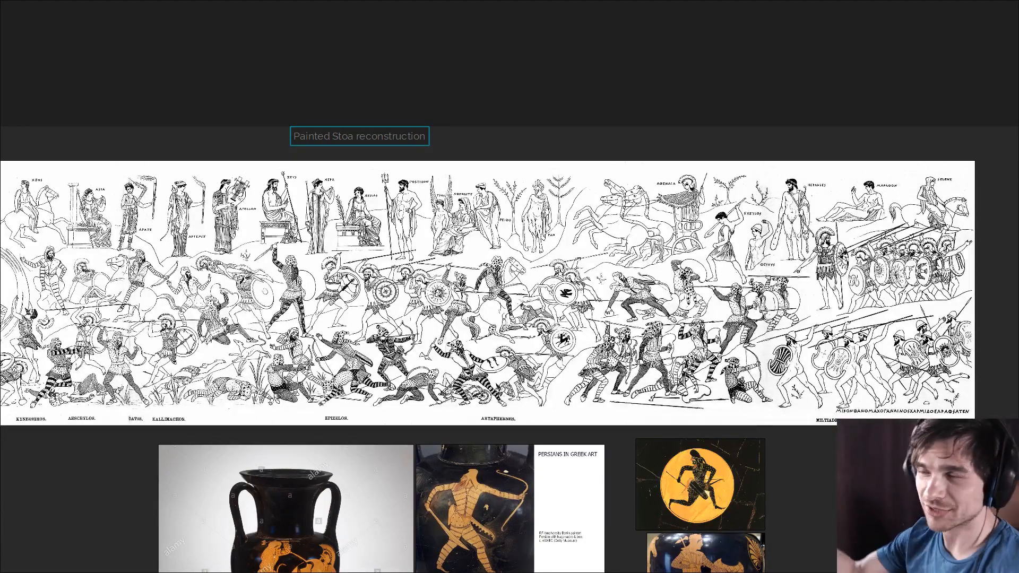
{"action": "scroll", "coordinate": [722, 388], "scroll_direction": "down", "scroll_amount": 1}
{"action": "left_click_drag", "start_coordinate": [718, 402], "coordinate": [519, 234]}
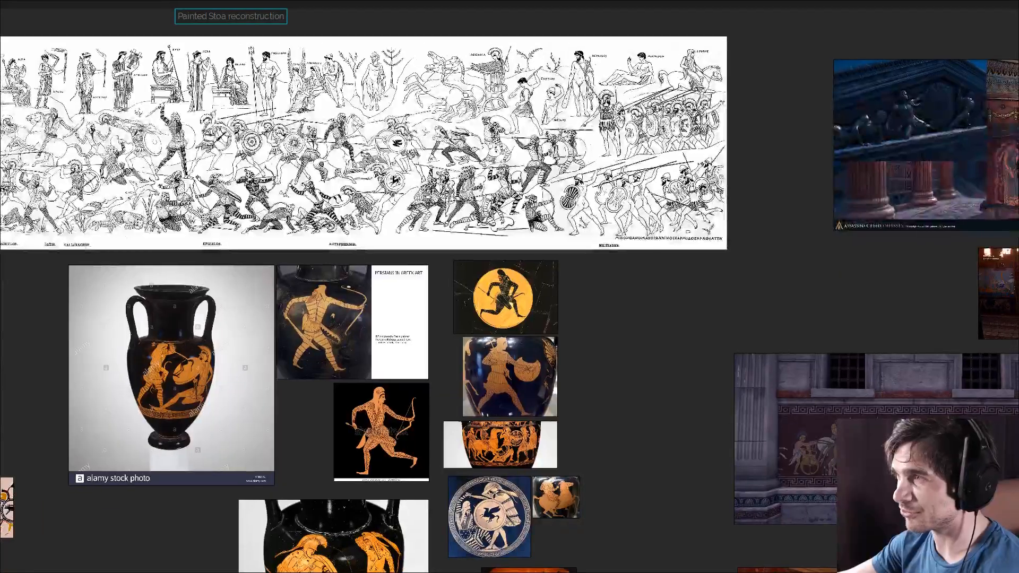
{"action": "left_click", "coordinate": [667, 294]}
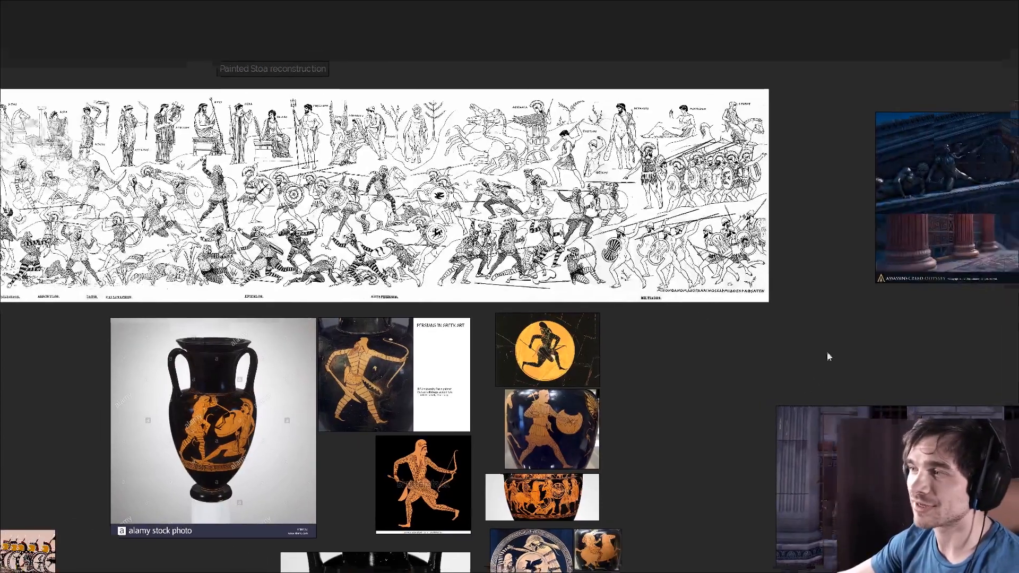
Pass over the game mural screenshots, bring the whole reference board into view and save it.
{"action": "left_click_drag", "start_coordinate": [827, 352], "coordinate": [425, 307]}
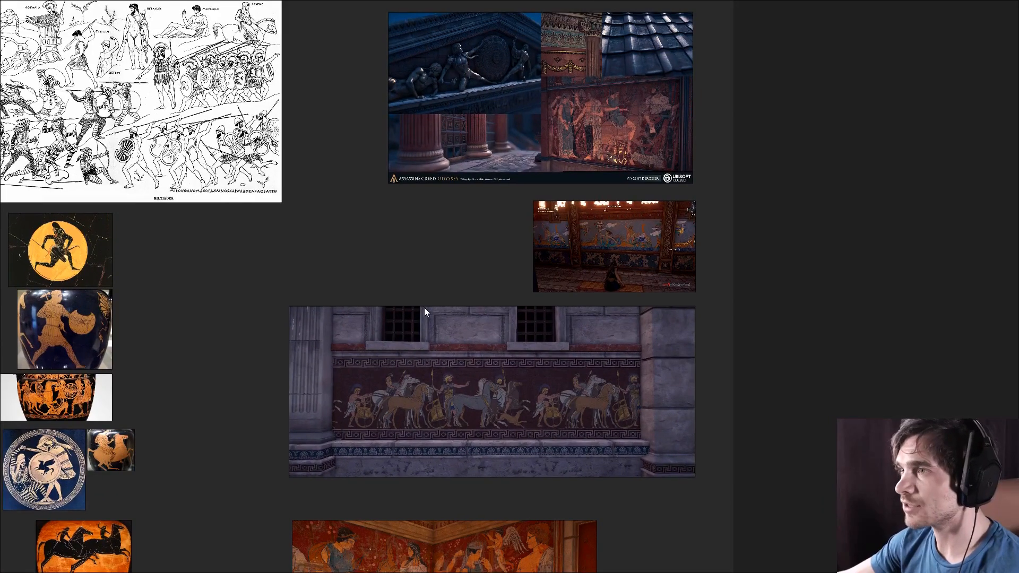
{"action": "scroll", "coordinate": [412, 357], "scroll_direction": "down", "scroll_amount": 4}
{"action": "scroll", "coordinate": [413, 358], "scroll_direction": "down", "scroll_amount": 2}
{"action": "left_click_drag", "start_coordinate": [413, 359], "coordinate": [693, 298]}
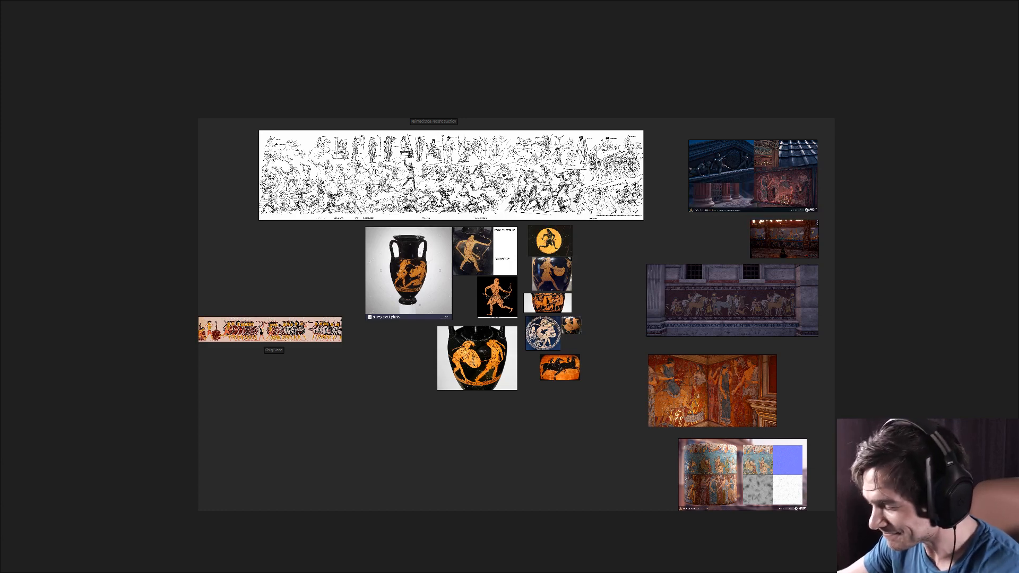
{"action": "key", "text": "ctrl+s"}
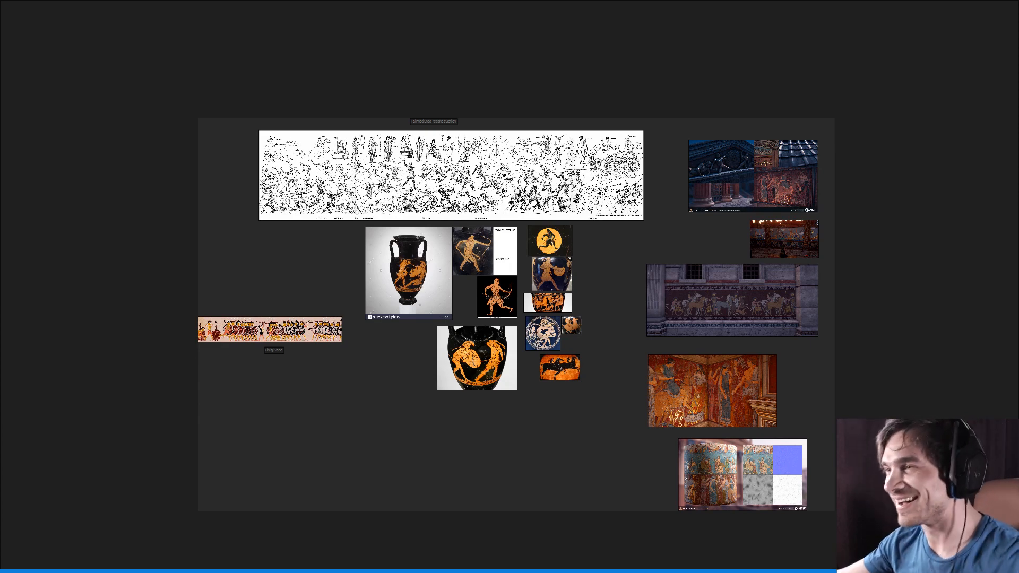
Move the Chigi Vase label from below its hoplite battle image to just above it.
{"action": "scroll", "coordinate": [622, 250], "scroll_direction": "up", "scroll_amount": 2}
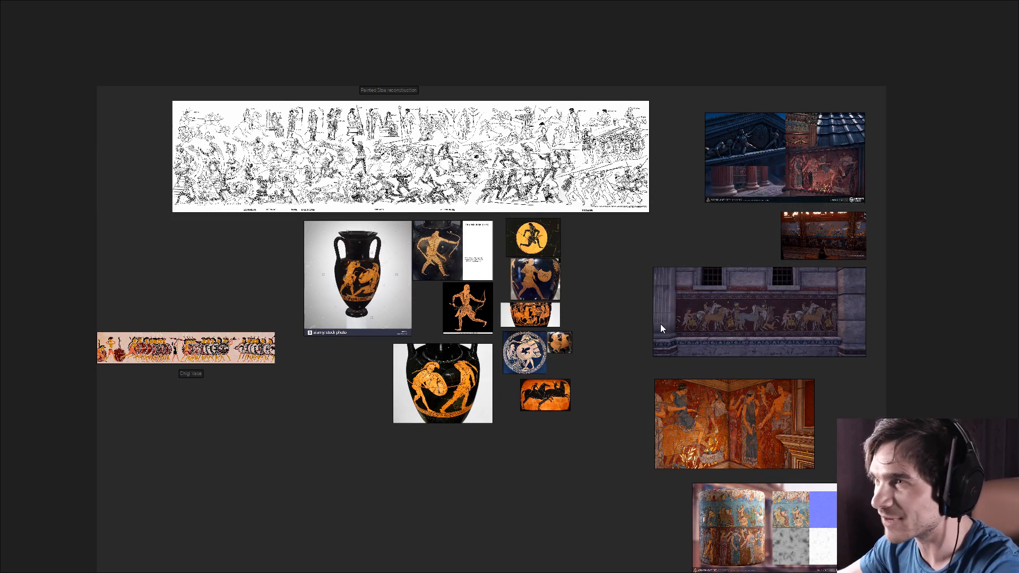
{"action": "left_click_drag", "start_coordinate": [624, 302], "coordinate": [642, 306]}
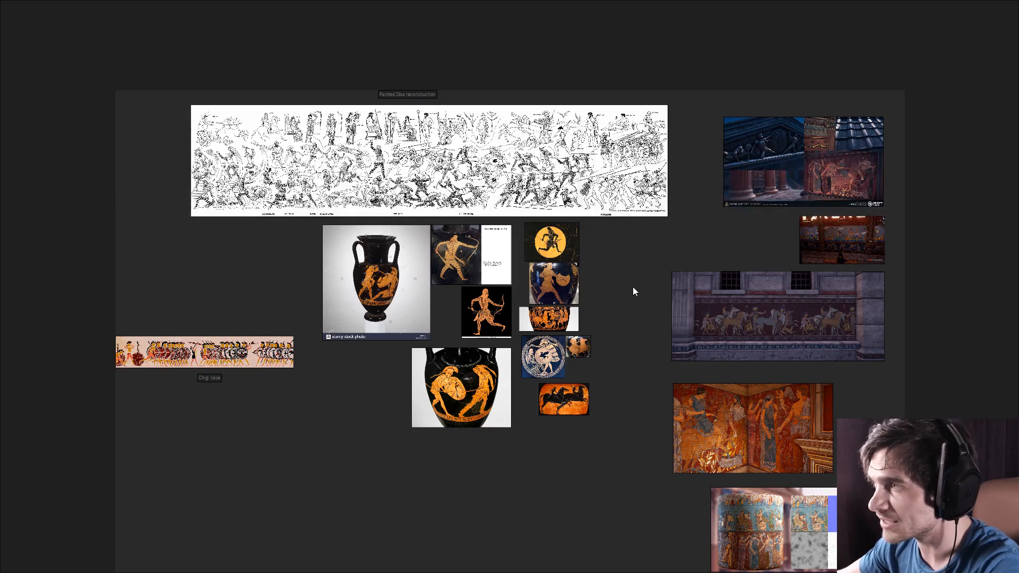
{"action": "scroll", "coordinate": [633, 287], "scroll_direction": "up", "scroll_amount": 3}
{"action": "left_click_drag", "start_coordinate": [633, 286], "coordinate": [863, 282]}
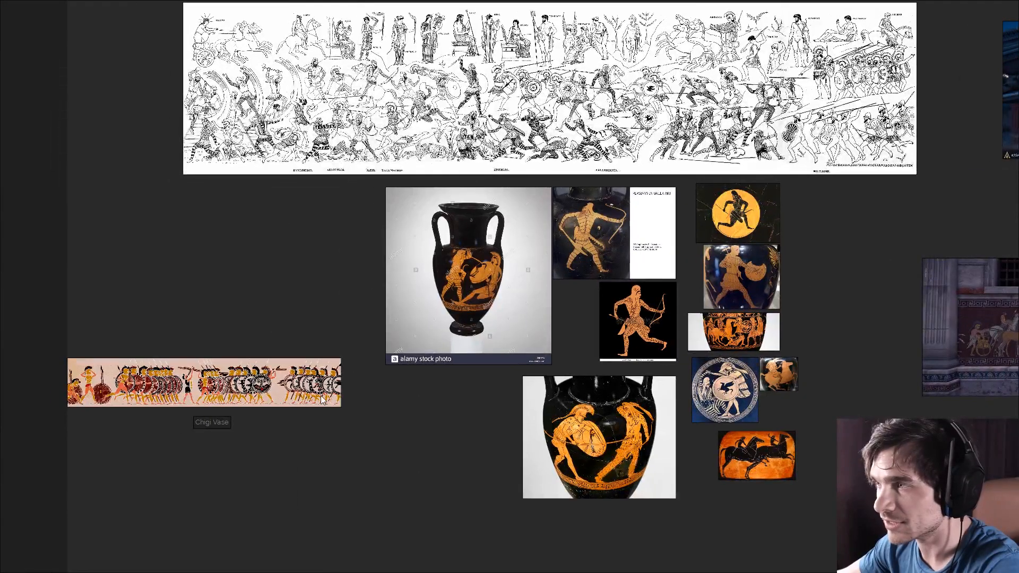
{"action": "left_click_drag", "start_coordinate": [243, 422], "coordinate": [294, 420]}
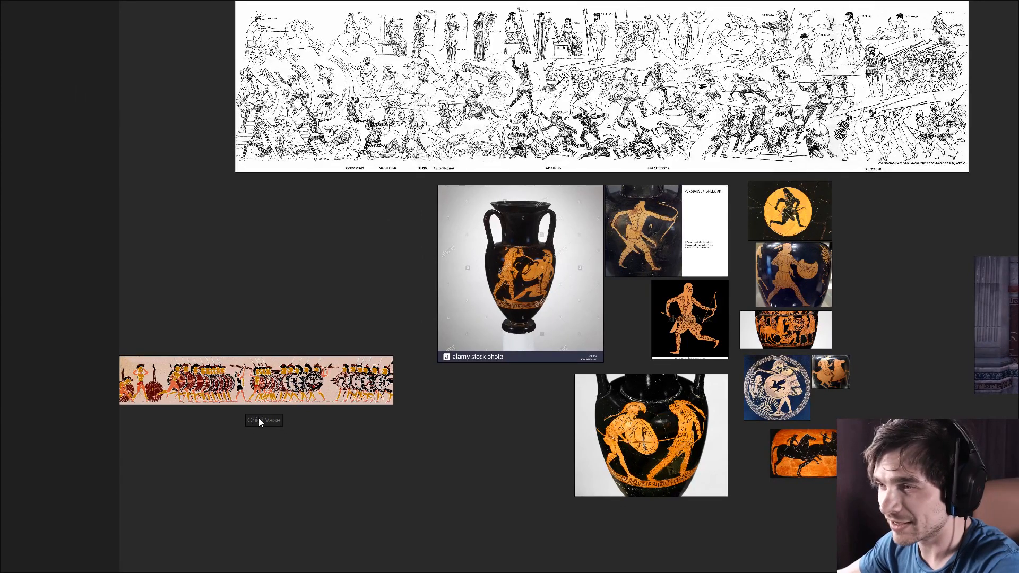
{"action": "left_click_drag", "start_coordinate": [259, 419], "coordinate": [266, 337]}
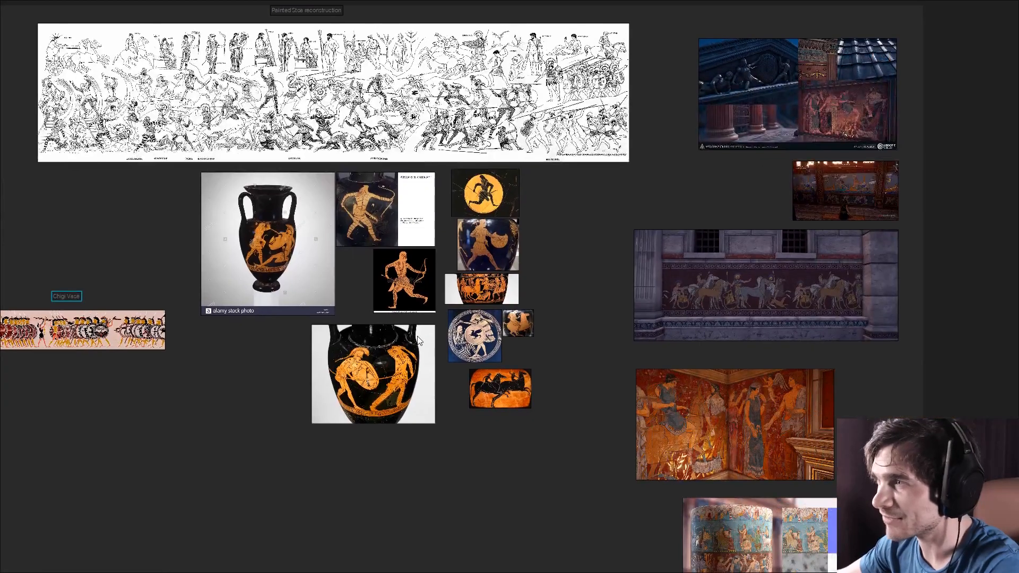
Show the reference board program's About information with its website and version, and close it.
{"action": "right_click", "coordinate": [555, 287]}
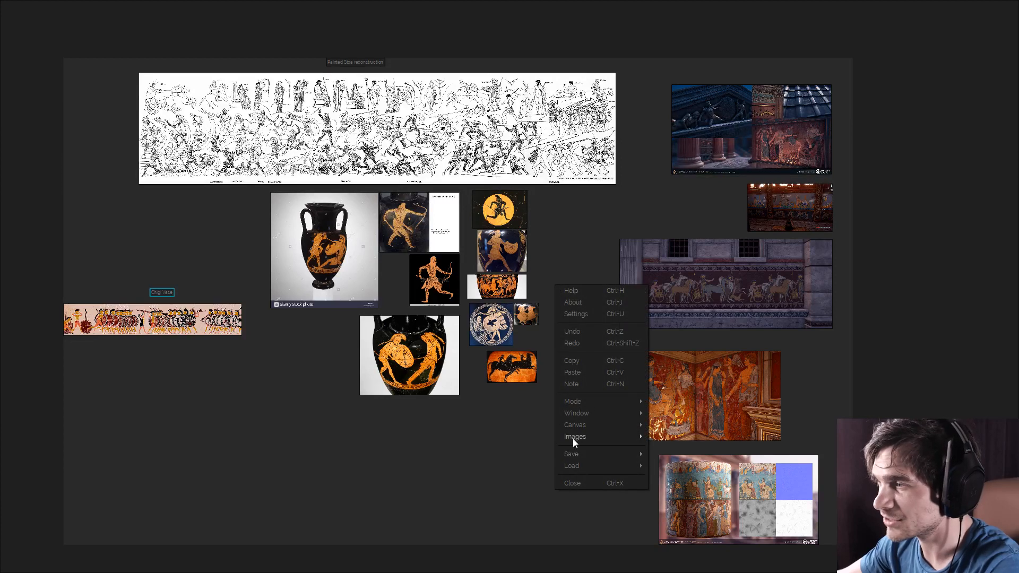
{"action": "left_click", "coordinate": [589, 304]}
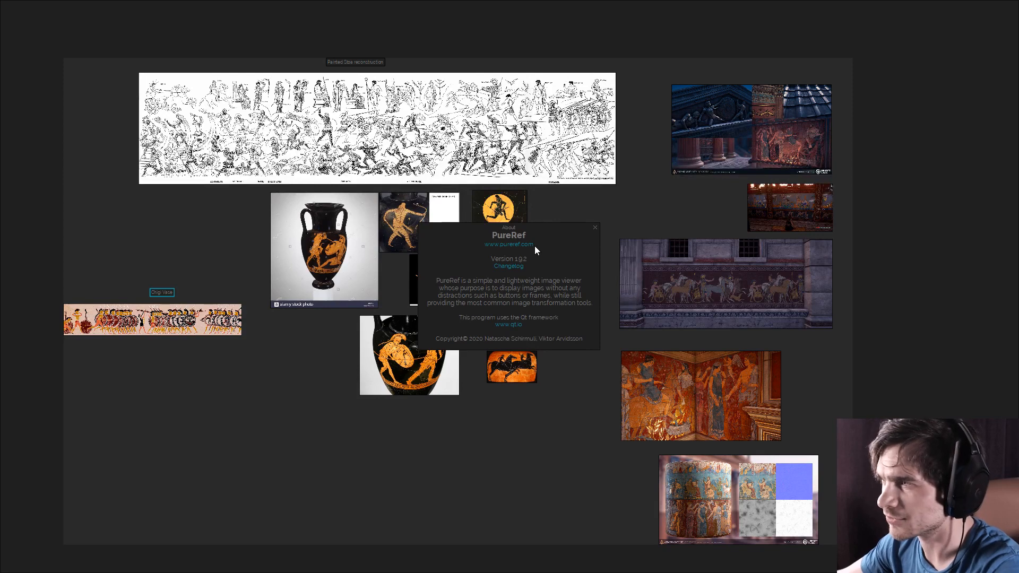
{"action": "left_click", "coordinate": [595, 228]}
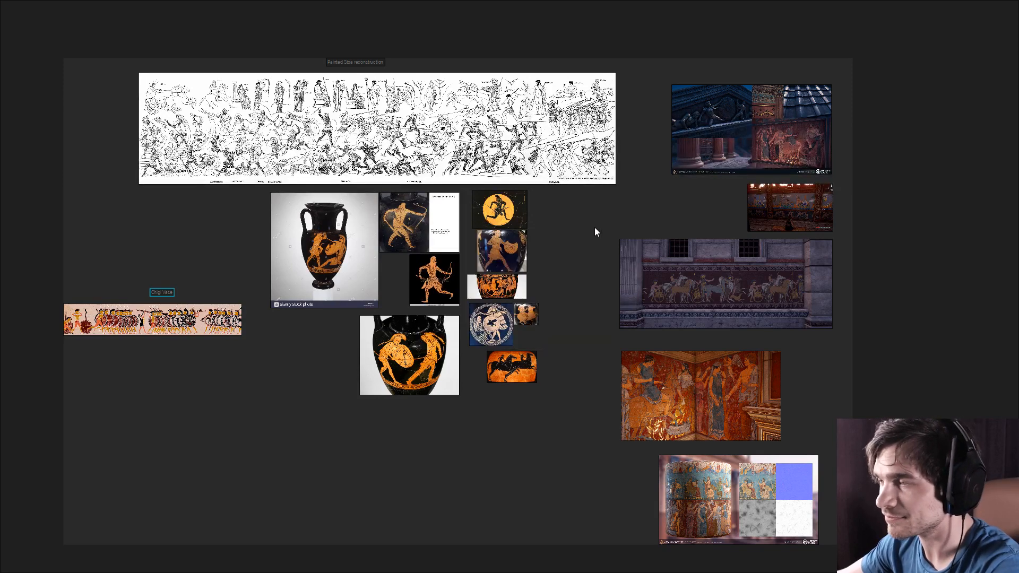
Switch to Photoshop and look over the marathon03.psd battle frieze from the hoplite ranks to the first horseman.
{"action": "key", "text": "super"}
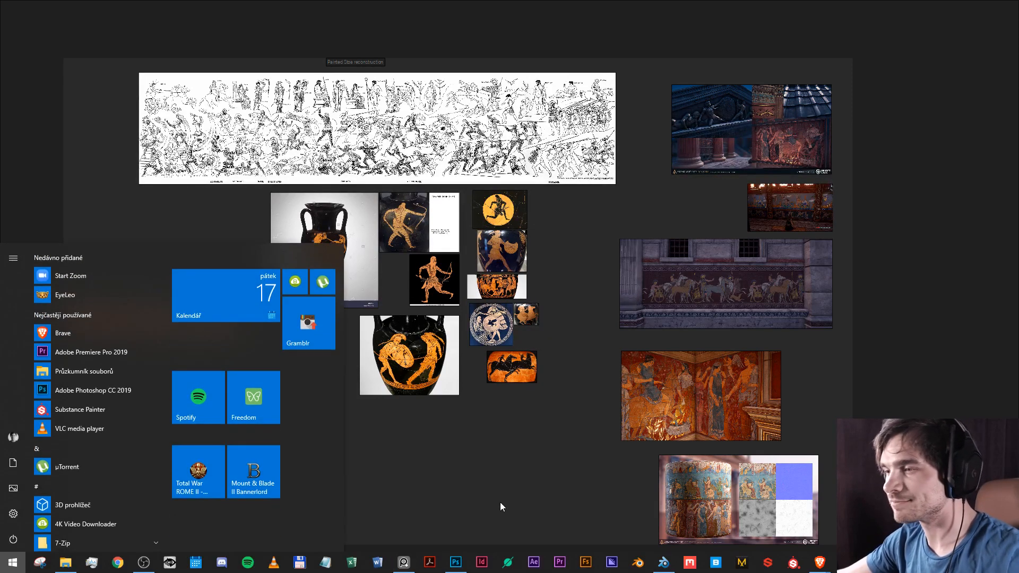
{"action": "left_click", "coordinate": [456, 562]}
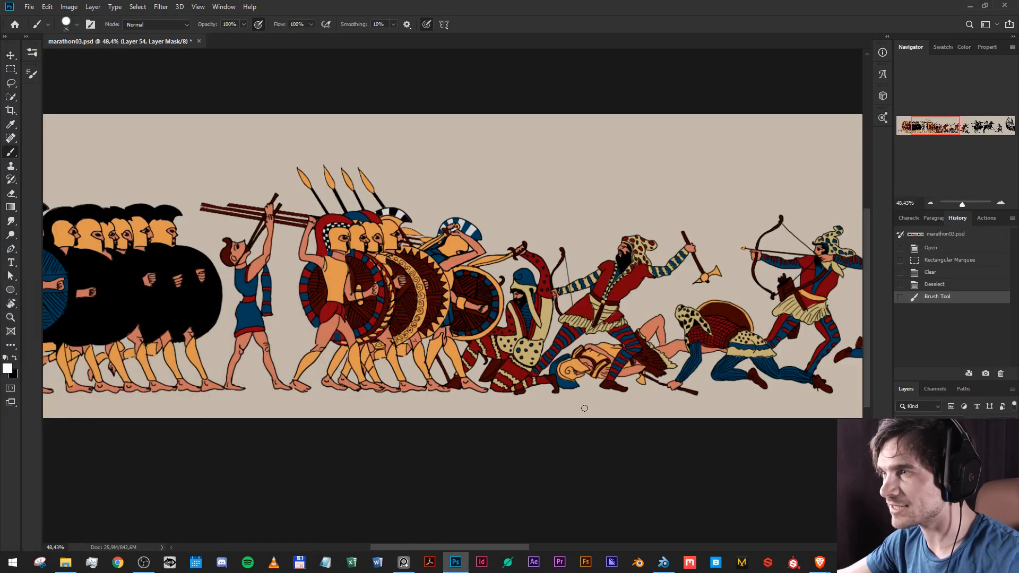
{"action": "key", "text": "ctrl+0"}
{"action": "left_click_drag", "start_coordinate": [638, 345], "coordinate": [526, 342]}
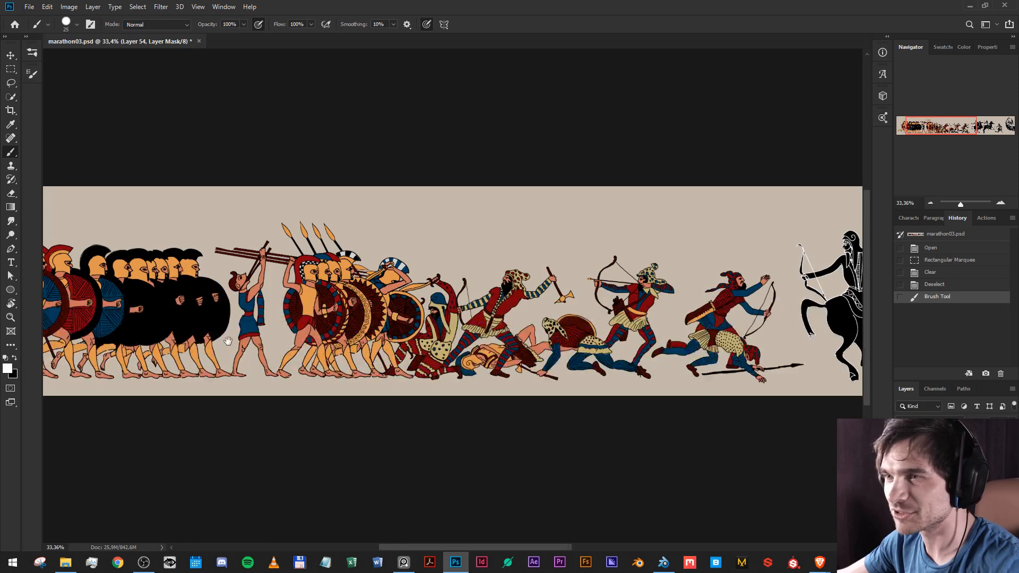
{"action": "left_click_drag", "start_coordinate": [230, 340], "coordinate": [334, 334]}
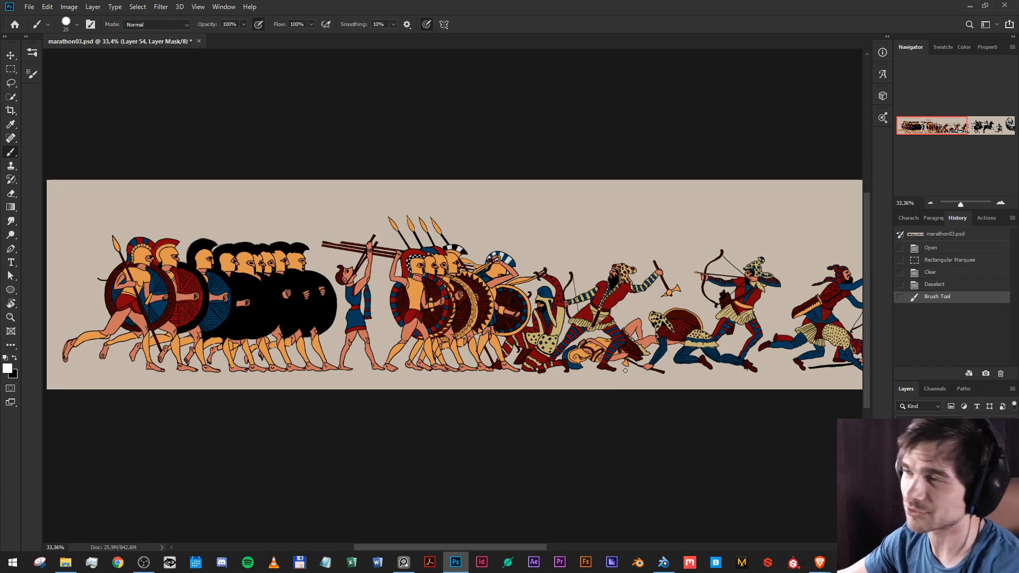
{"action": "scroll", "coordinate": [762, 321], "scroll_direction": "right", "scroll_amount": 4}
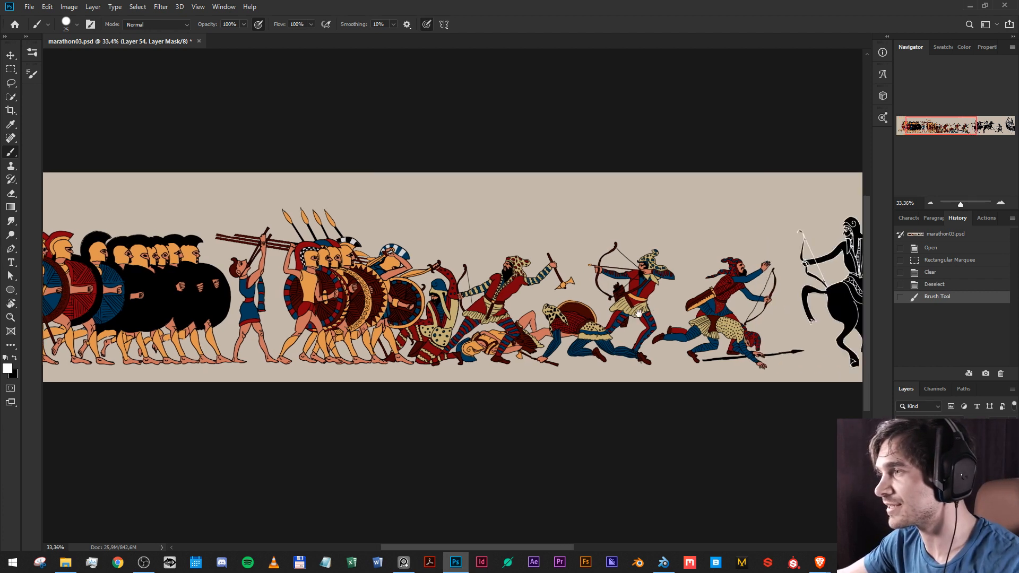
{"action": "scroll", "coordinate": [745, 302], "scroll_direction": "left", "scroll_amount": 8}
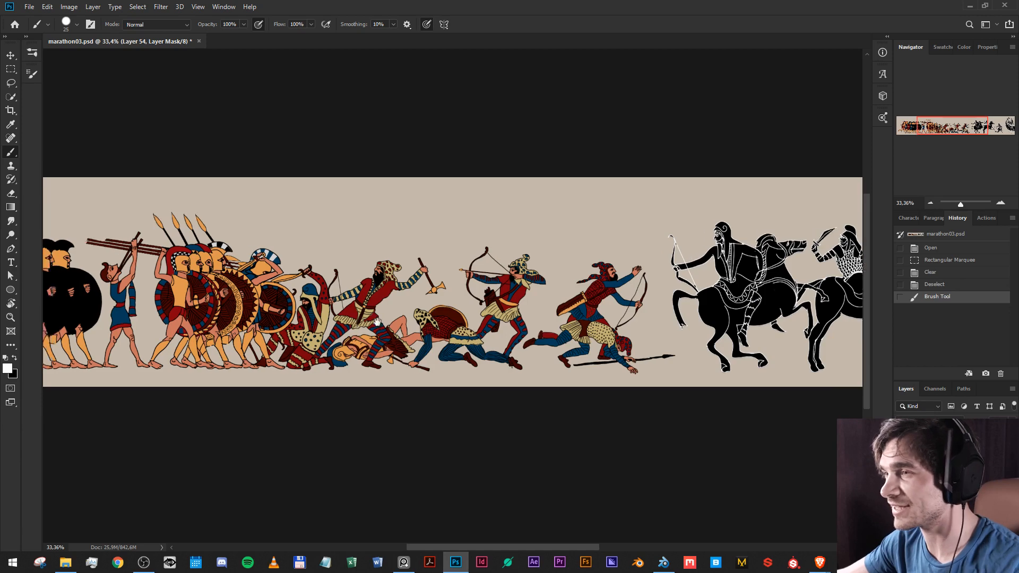
Examine the hoplite ranks with the flute player and the coloured Persian fighters and archers up close.
{"action": "scroll", "coordinate": [233, 181], "scroll_direction": "up", "scroll_amount": 2}
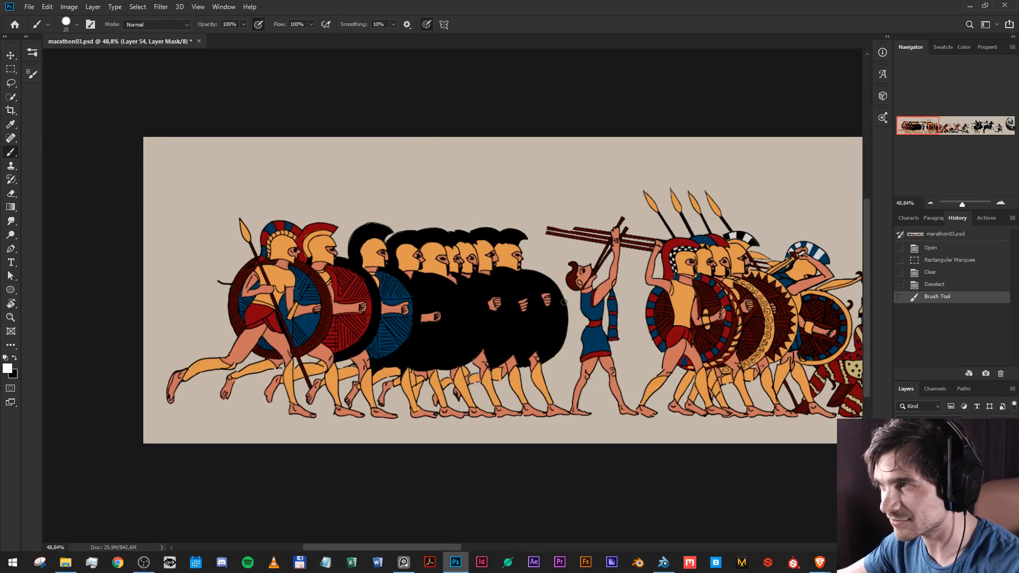
{"action": "scroll", "coordinate": [477, 218], "scroll_direction": "right", "scroll_amount": 5}
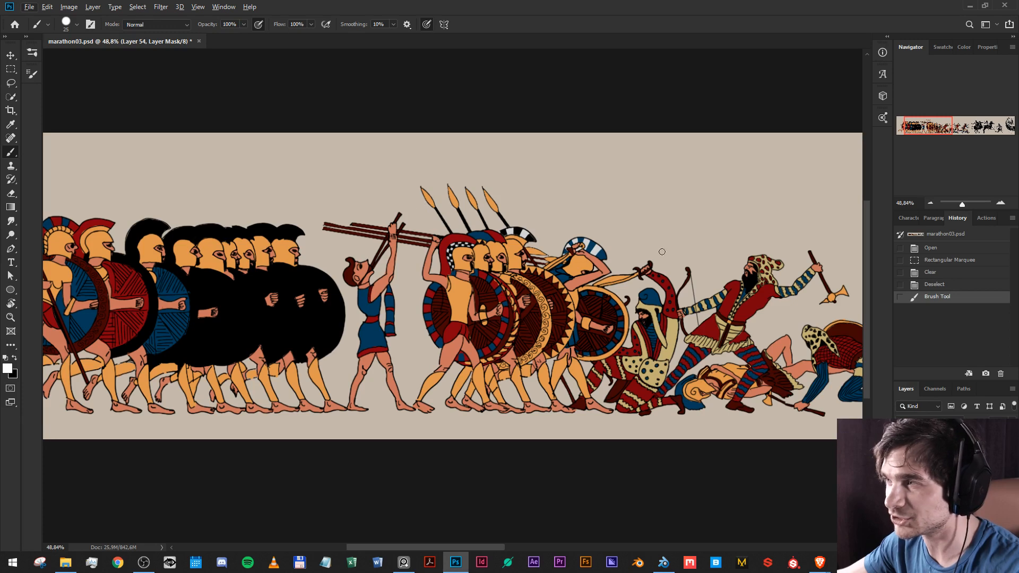
{"action": "scroll", "coordinate": [661, 252], "scroll_direction": "down", "scroll_amount": 1}
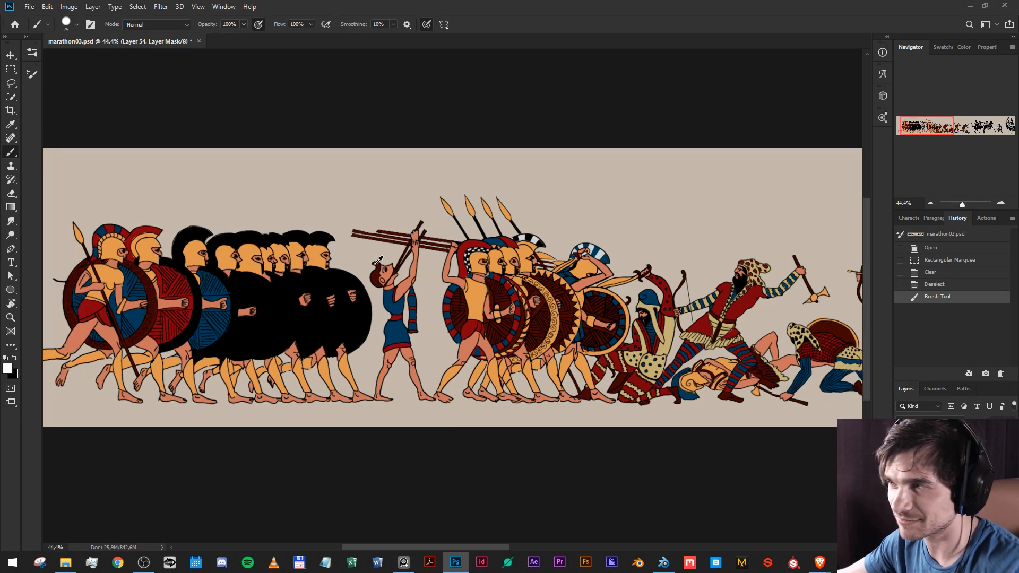
{"action": "scroll", "coordinate": [379, 260], "scroll_direction": "down", "scroll_amount": 1}
{"action": "left_click_drag", "start_coordinate": [669, 313], "coordinate": [371, 328]}
{"action": "scroll", "coordinate": [442, 363], "scroll_direction": "up", "scroll_amount": 1}
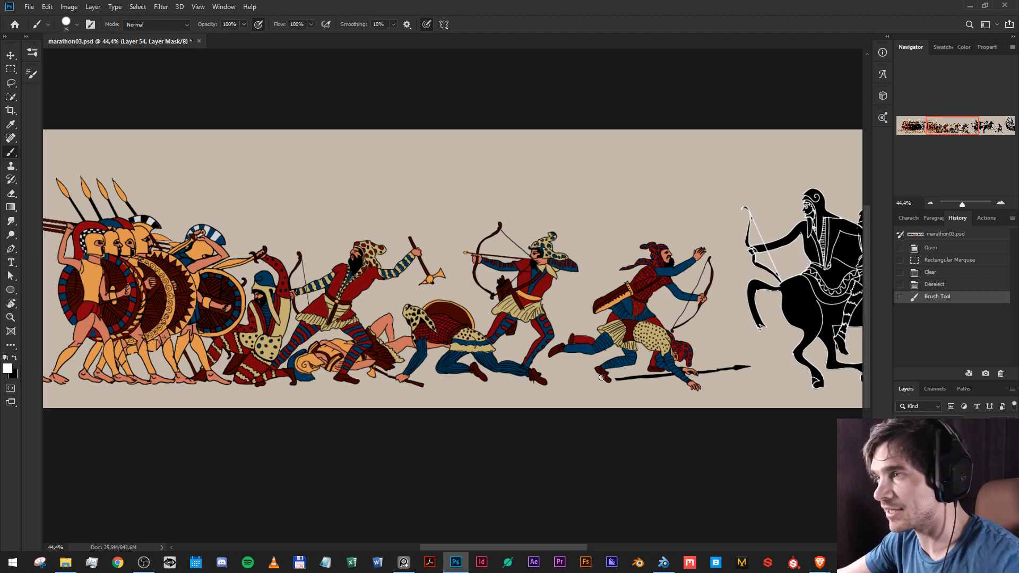
{"action": "left_click_drag", "start_coordinate": [732, 315], "coordinate": [565, 325]}
{"action": "left_click_drag", "start_coordinate": [739, 349], "coordinate": [681, 341]}
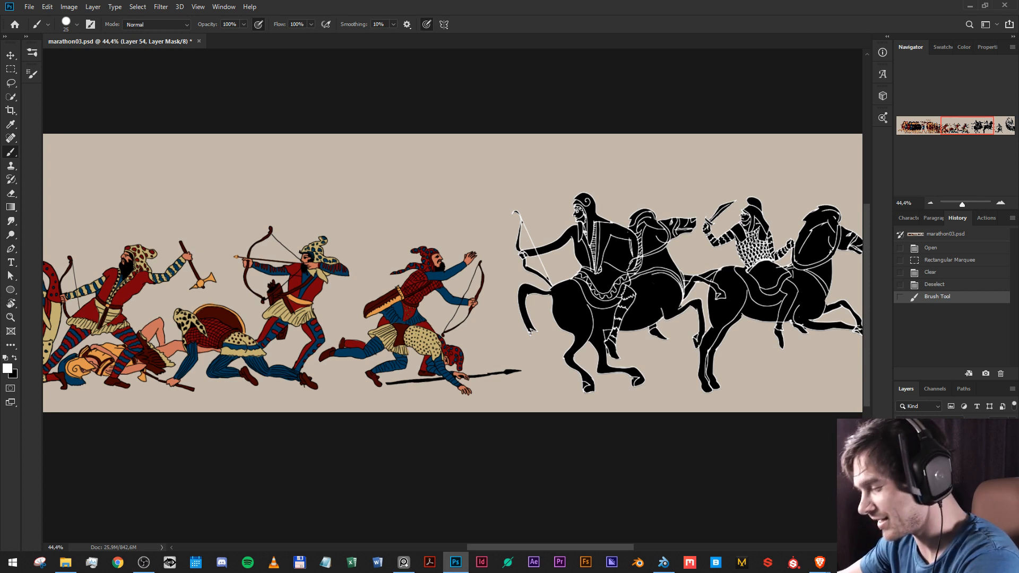
Examine the black silhouettes of the horsemen, the running warrior and the ship at the frieze's far end.
{"action": "key", "text": "alt+Tab"}
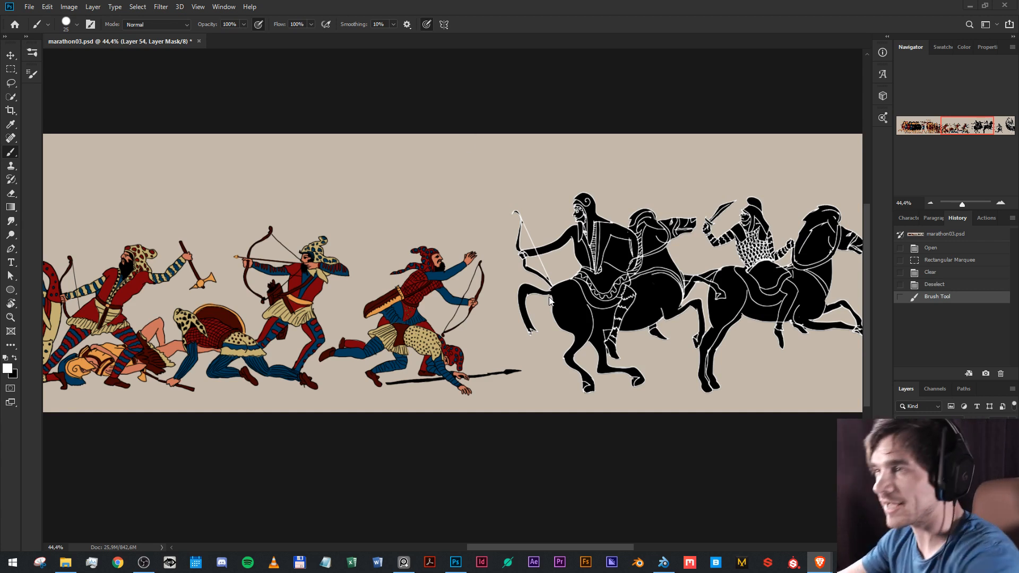
{"action": "left_click", "coordinate": [540, 315]}
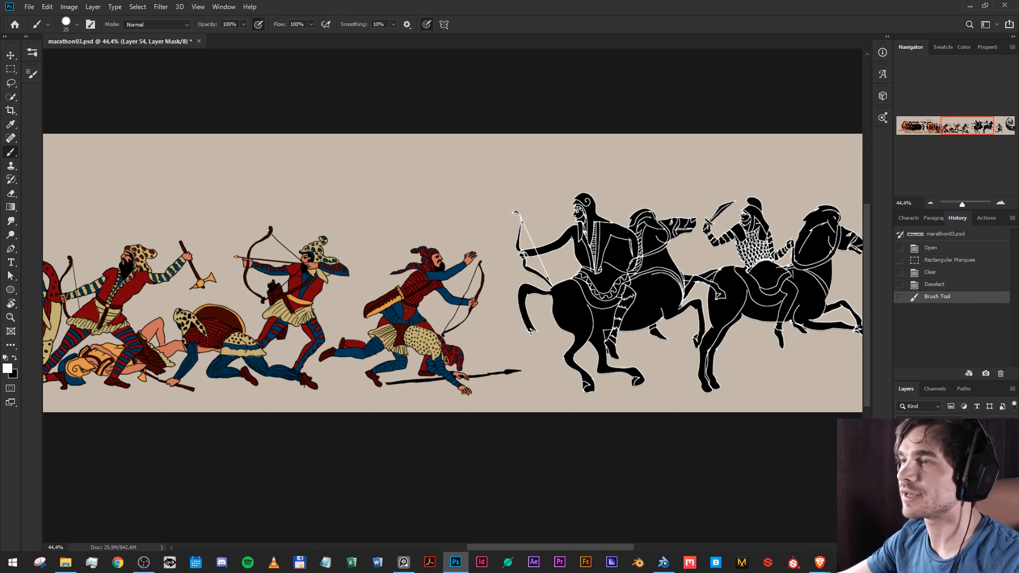
{"action": "scroll", "coordinate": [706, 314], "scroll_direction": "down", "scroll_amount": 1}
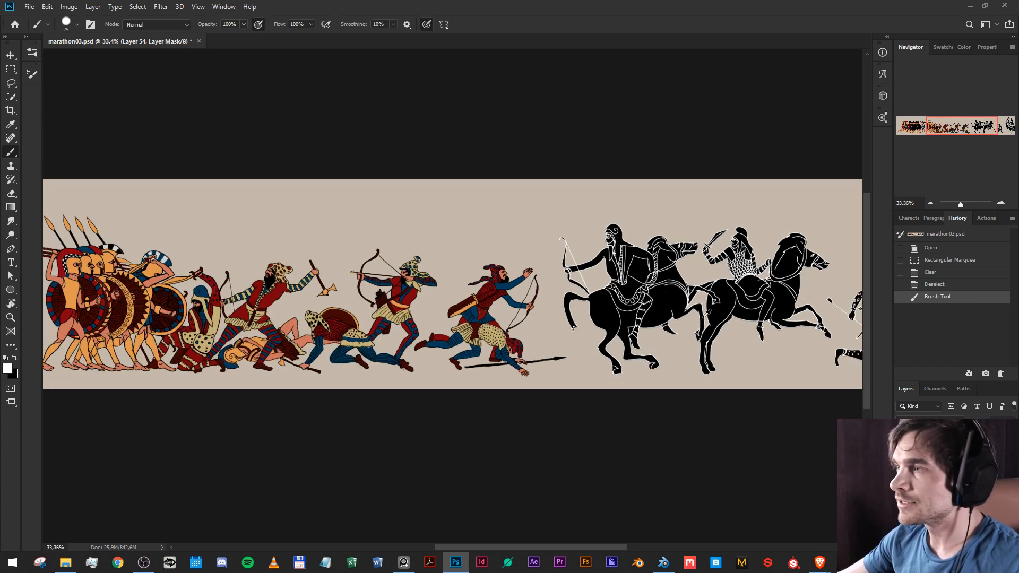
{"action": "left_click_drag", "start_coordinate": [726, 293], "coordinate": [446, 282]}
{"action": "scroll", "coordinate": [563, 283], "scroll_direction": "up", "scroll_amount": 1}
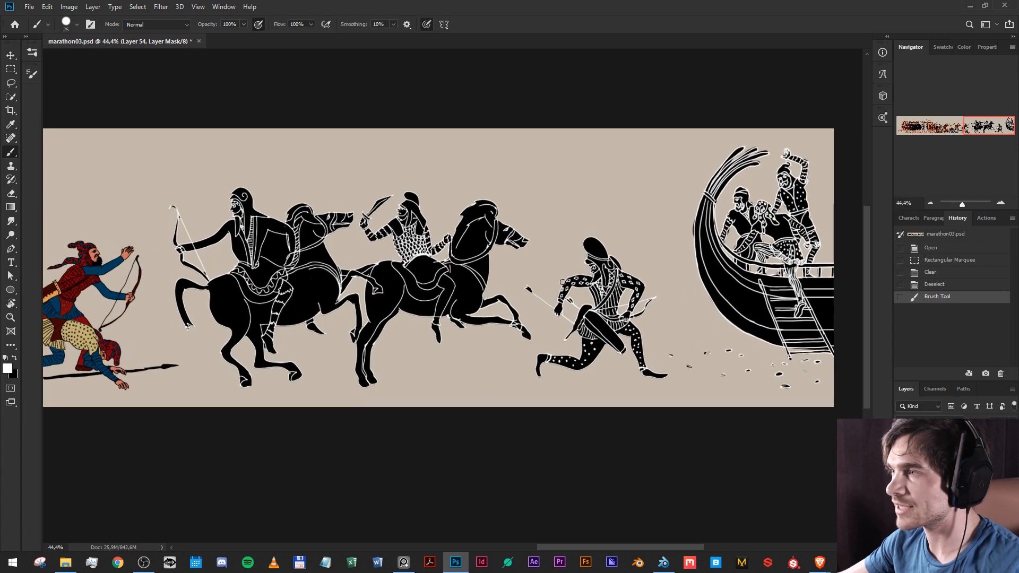
Switch to PureRef and examine the Persian and Greek fighters in the Painted Stoa reconstruction drawing up close.
{"action": "scroll", "coordinate": [562, 283], "scroll_direction": "up", "scroll_amount": 1}
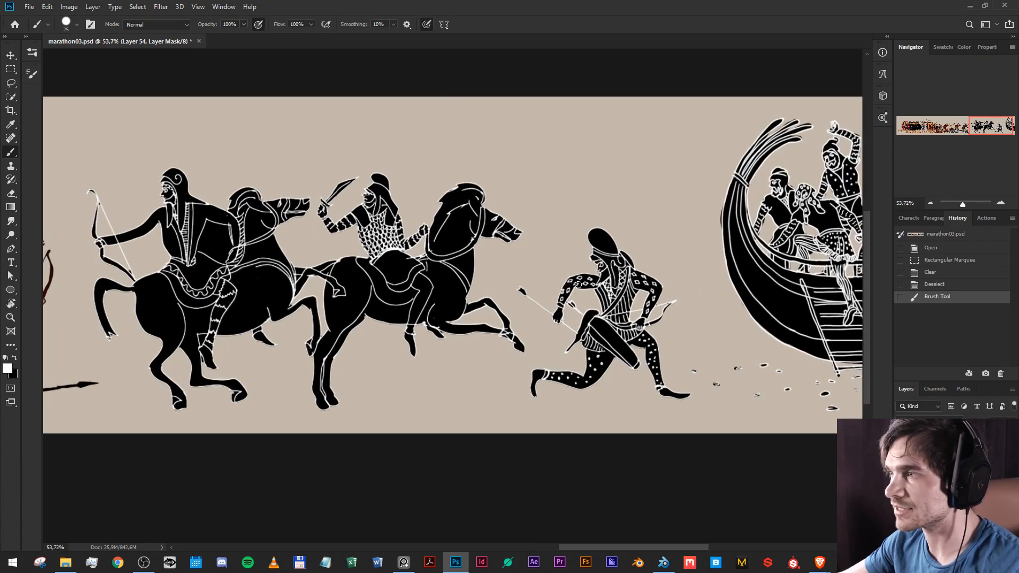
{"action": "left_click", "coordinate": [410, 563]}
{"action": "left_click_drag", "start_coordinate": [500, 117], "coordinate": [561, 282]}
{"action": "scroll", "coordinate": [561, 297], "scroll_direction": "up", "scroll_amount": 6}
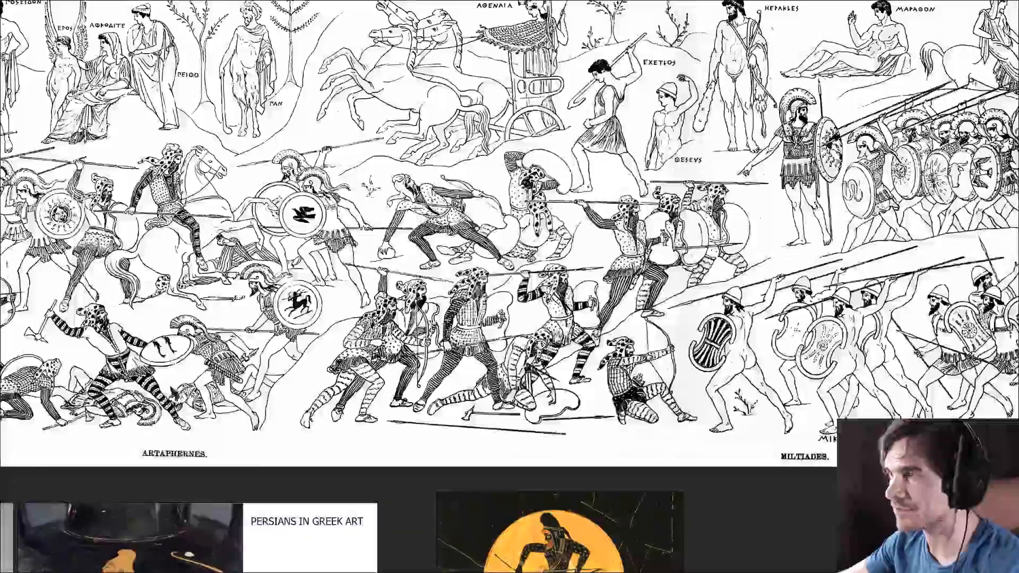
{"action": "left_click_drag", "start_coordinate": [490, 331], "coordinate": [772, 324]}
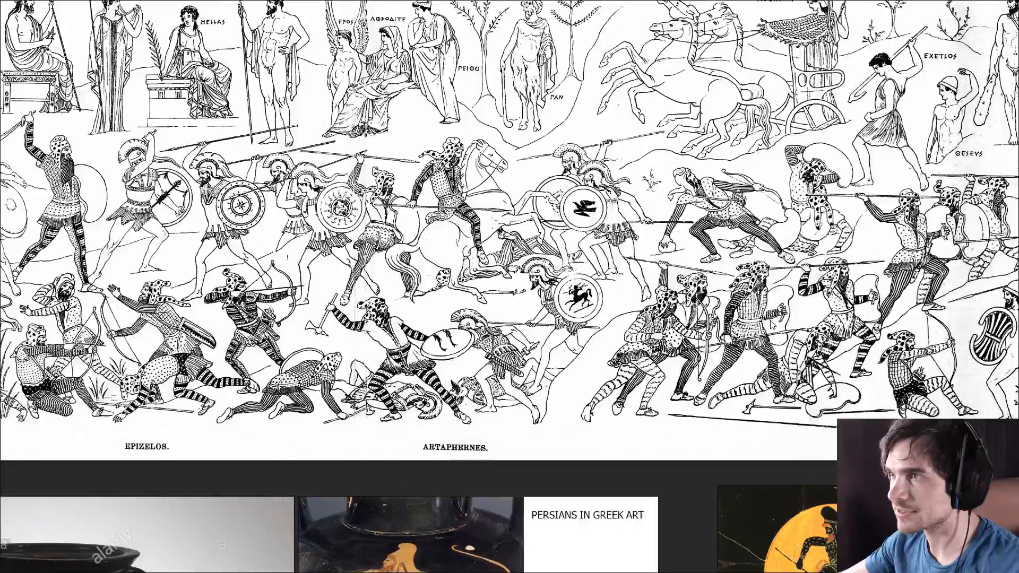
Switch to Photoshop and look over the frieze from the ship back past the horsemen to the coloured archers.
{"action": "key", "text": "alt+Tab"}
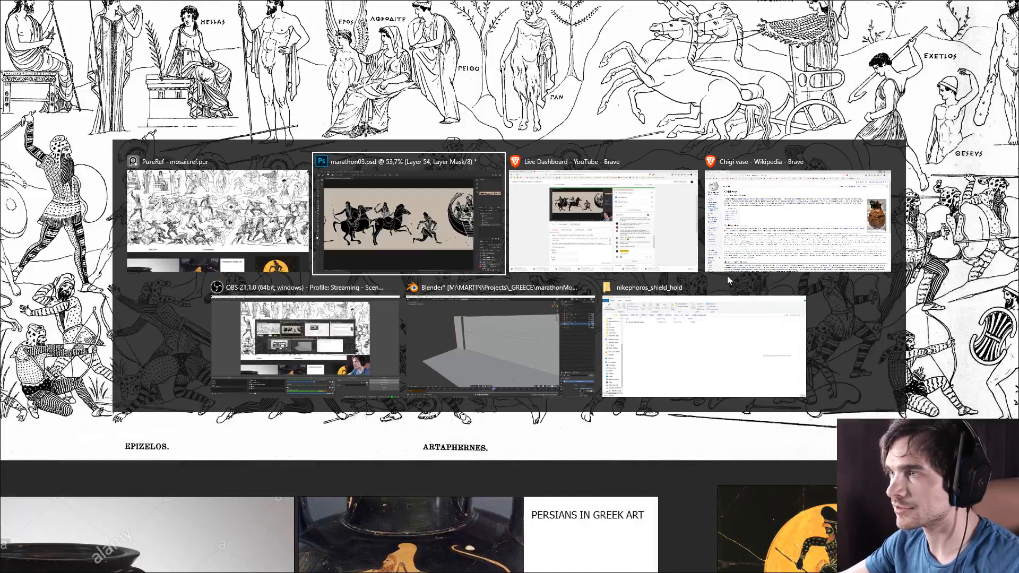
{"action": "left_click", "coordinate": [424, 244]}
{"action": "left_click_drag", "start_coordinate": [579, 289], "coordinate": [423, 287]}
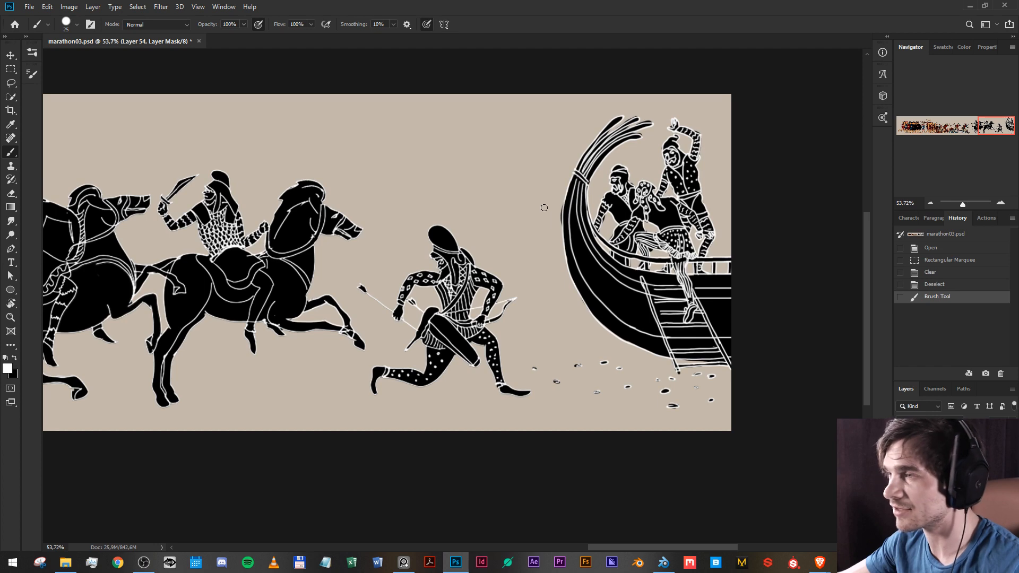
{"action": "left_click_drag", "start_coordinate": [544, 207], "coordinate": [806, 209]}
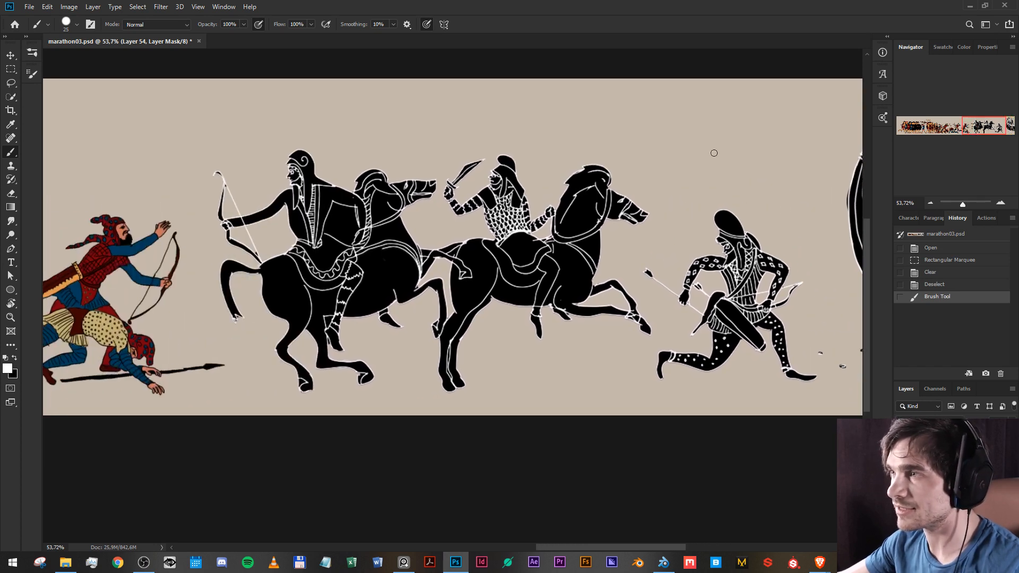
{"action": "left_click_drag", "start_coordinate": [135, 226], "coordinate": [519, 237]}
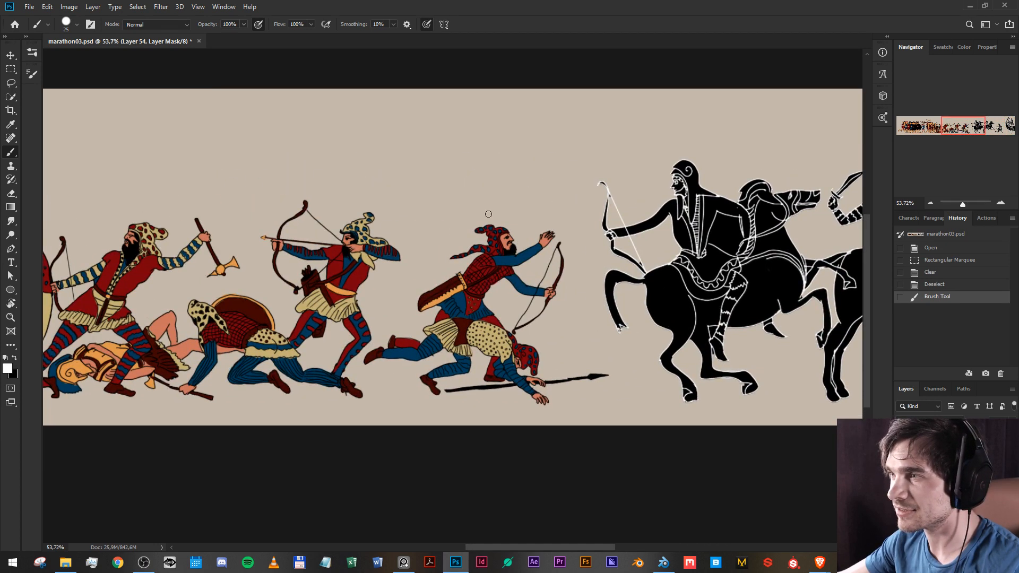
{"action": "left_click_drag", "start_coordinate": [323, 344], "coordinate": [642, 339]}
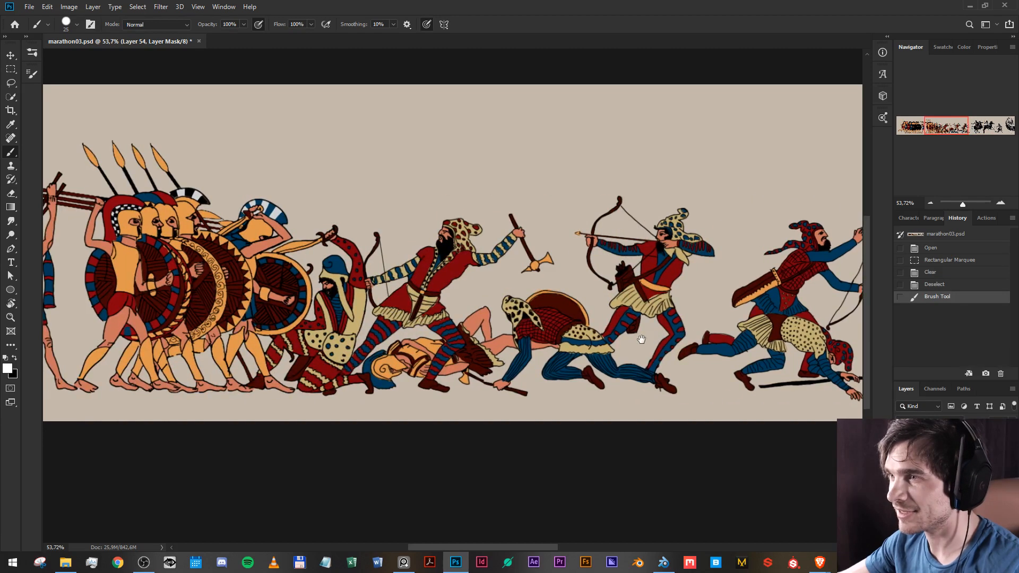
Examine the flute player, the front hoplites and the fallen hoplite beneath the axe-wielding Persian up close.
{"action": "scroll", "coordinate": [243, 328], "scroll_direction": "up", "scroll_amount": 3}
{"action": "left_click_drag", "start_coordinate": [255, 316], "coordinate": [569, 353]}
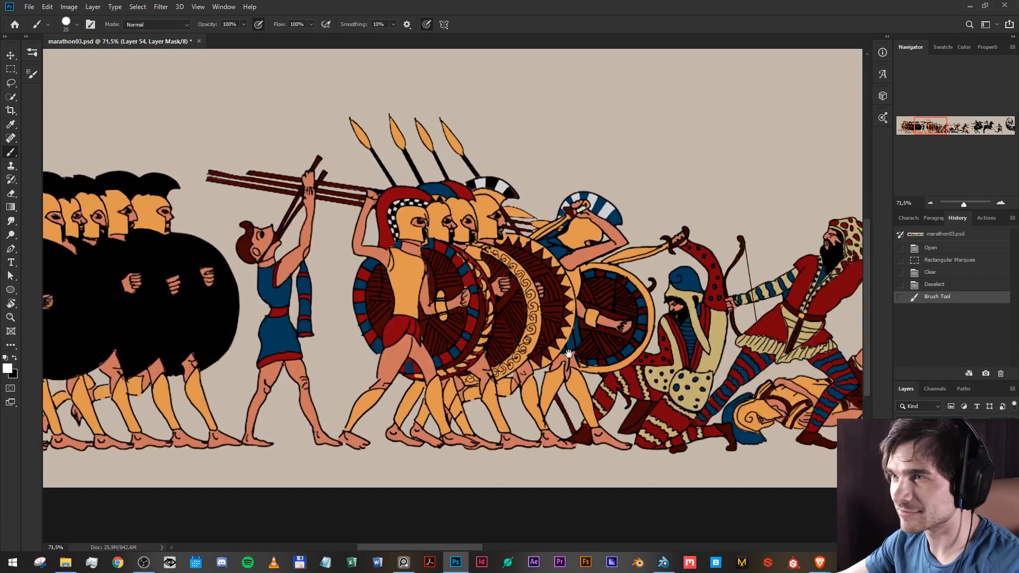
{"action": "mouse_move", "coordinate": [642, 381]}
{"action": "left_mouse_down"}
{"action": "mouse_move", "coordinate": [558, 354]}
{"action": "mouse_move", "coordinate": [596, 374]}
{"action": "mouse_move", "coordinate": [558, 370]}
{"action": "left_mouse_up"}
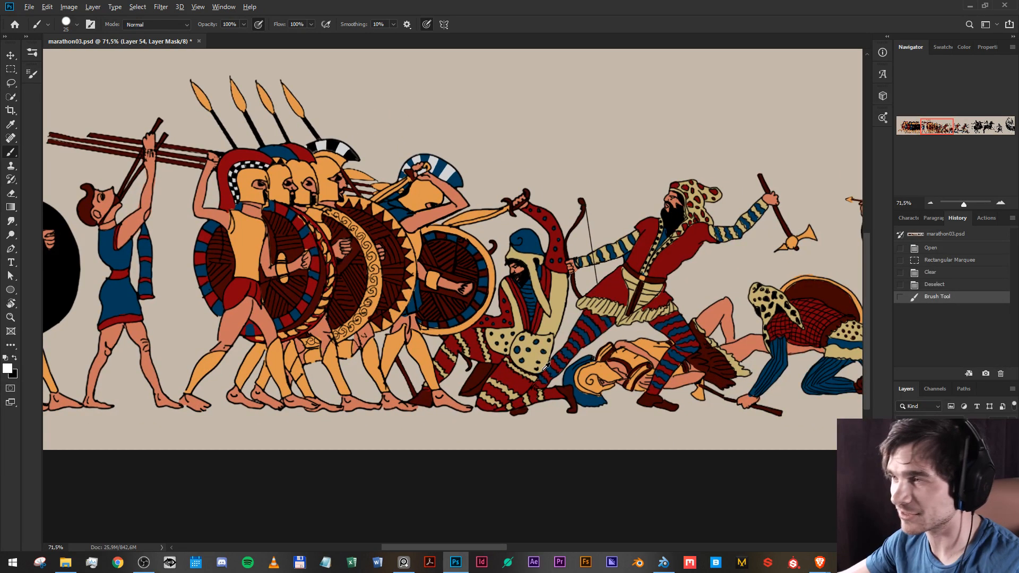
{"action": "left_click_drag", "start_coordinate": [646, 339], "coordinate": [597, 347]}
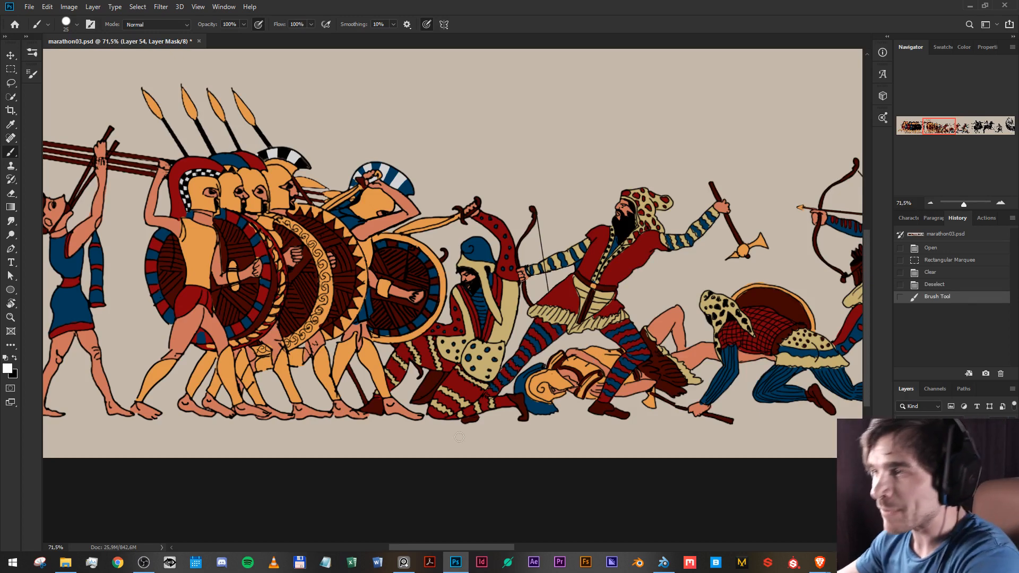
{"action": "key", "text": "z"}
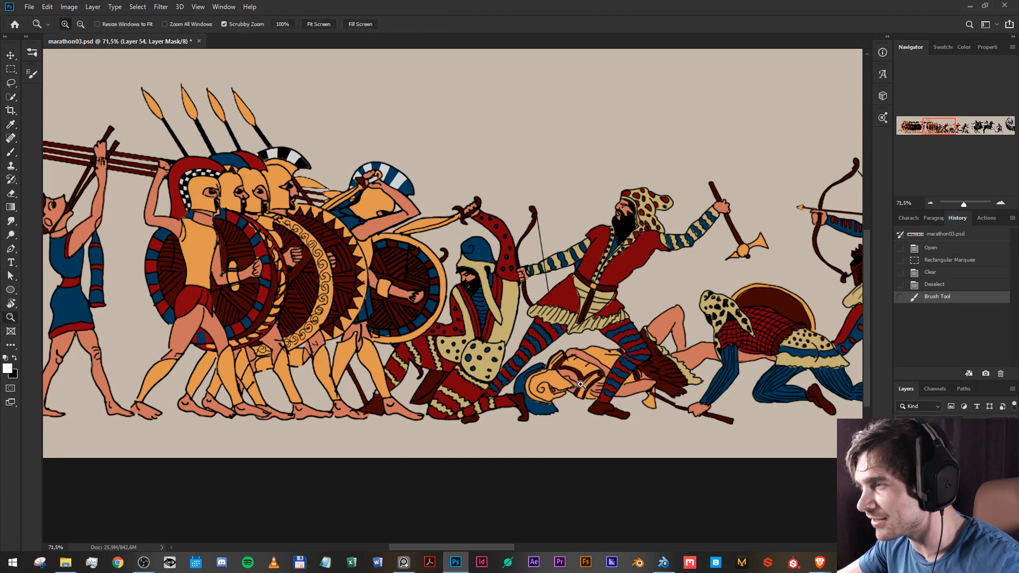
{"action": "mouse_move", "coordinate": [578, 387]}
{"action": "left_mouse_down"}
{"action": "mouse_move", "coordinate": [615, 371]}
{"action": "mouse_move", "coordinate": [504, 361]}
{"action": "left_mouse_up"}
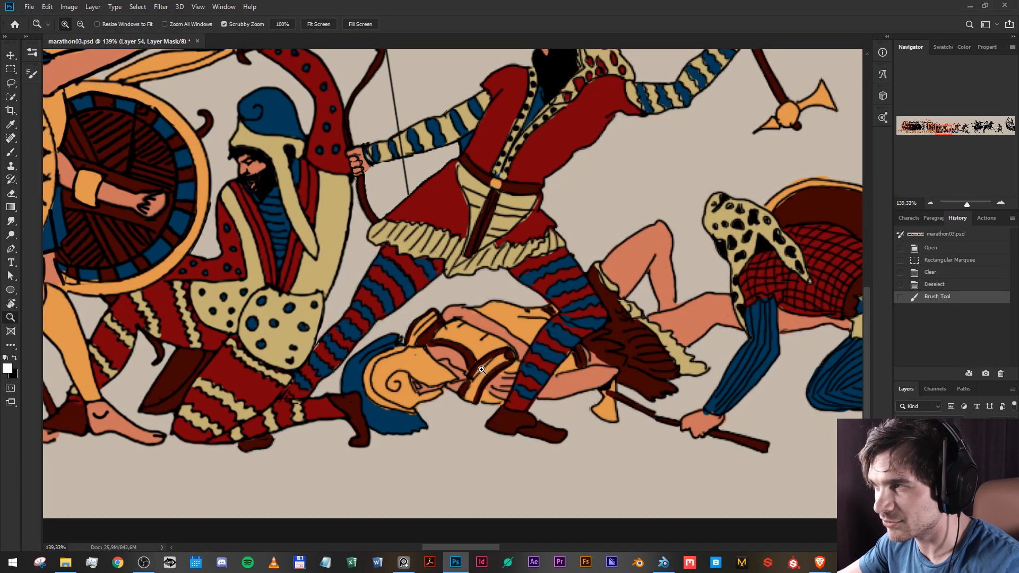
Open hob_marathonbeach_render01base.psd from File Explorer and examine the fallen hoplite's crested helmet and armour up close.
{"action": "key", "text": "super"}
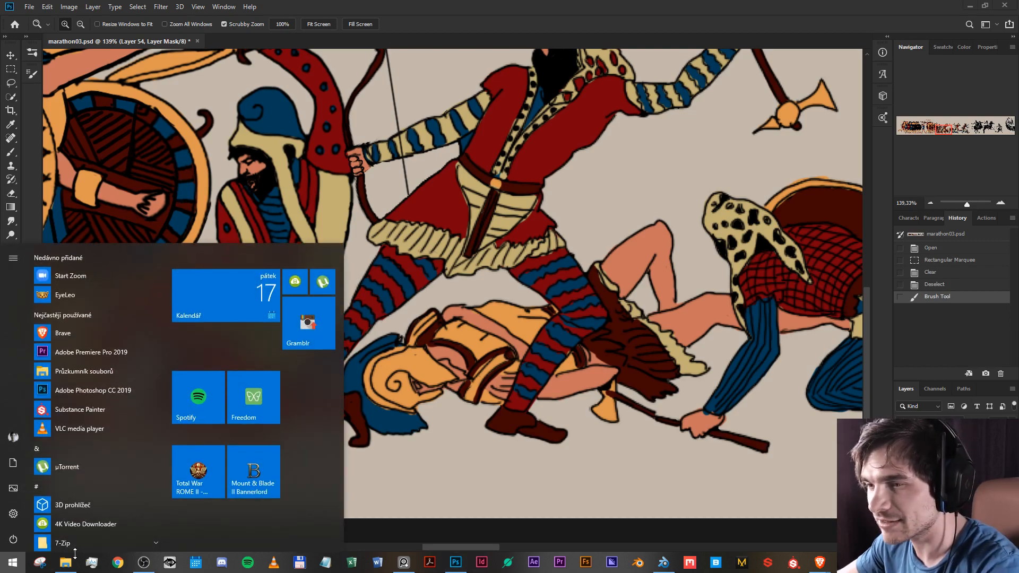
{"action": "left_click", "coordinate": [67, 561]}
{"action": "left_click", "coordinate": [66, 562]}
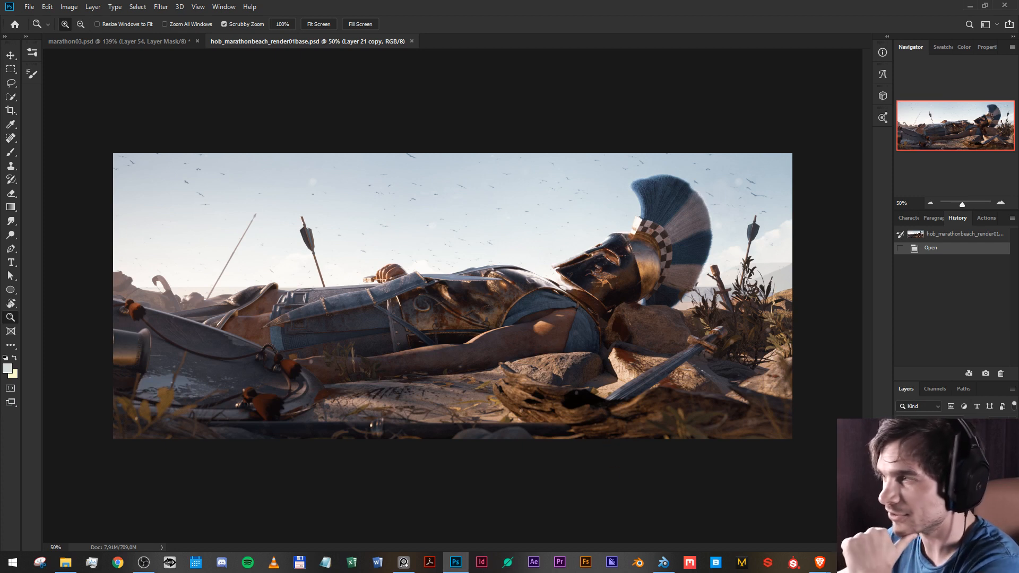
{"action": "left_click", "coordinate": [709, 247]}
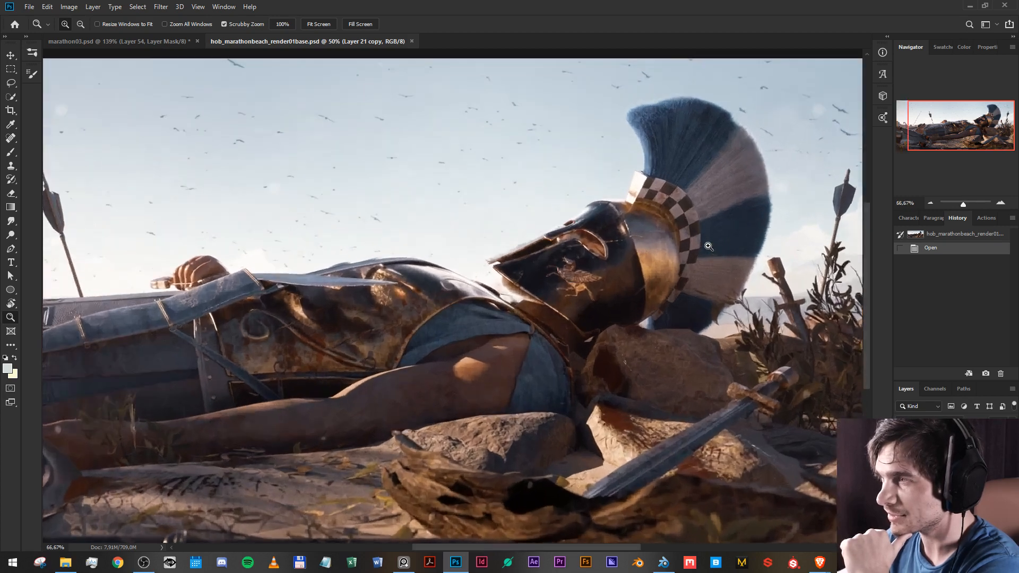
{"action": "left_click_drag", "start_coordinate": [990, 106], "coordinate": [975, 121]}
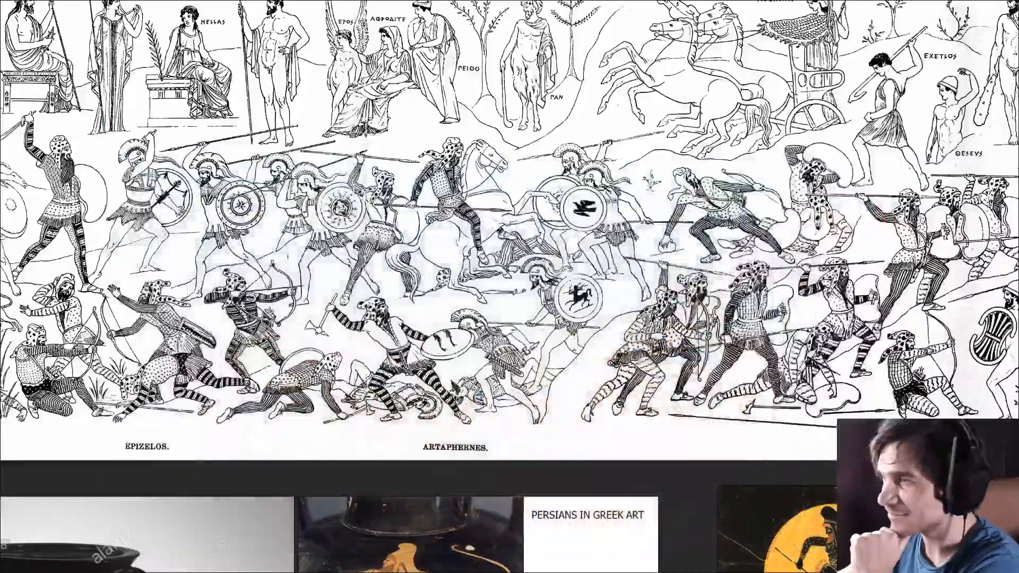
Review the whole Painted Stoa drawing in PureRef, return to marathon03.psd in Photoshop and close hob_marathonbeach_render01base.psd.
{"action": "scroll", "coordinate": [648, 527], "scroll_direction": "down", "scroll_amount": 5}
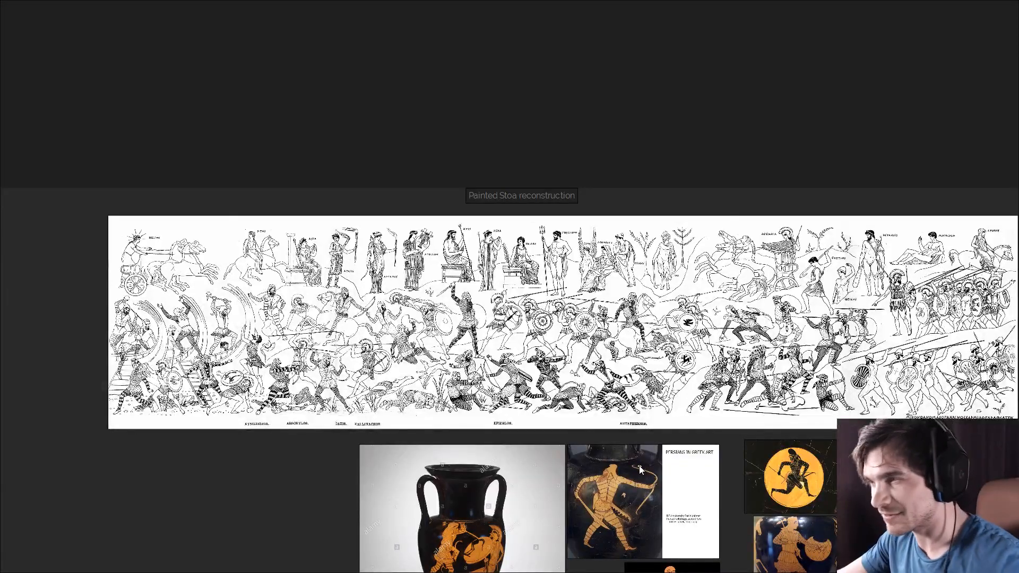
{"action": "key", "text": "alt+Tab"}
{"action": "key", "text": "alt+Tab"}
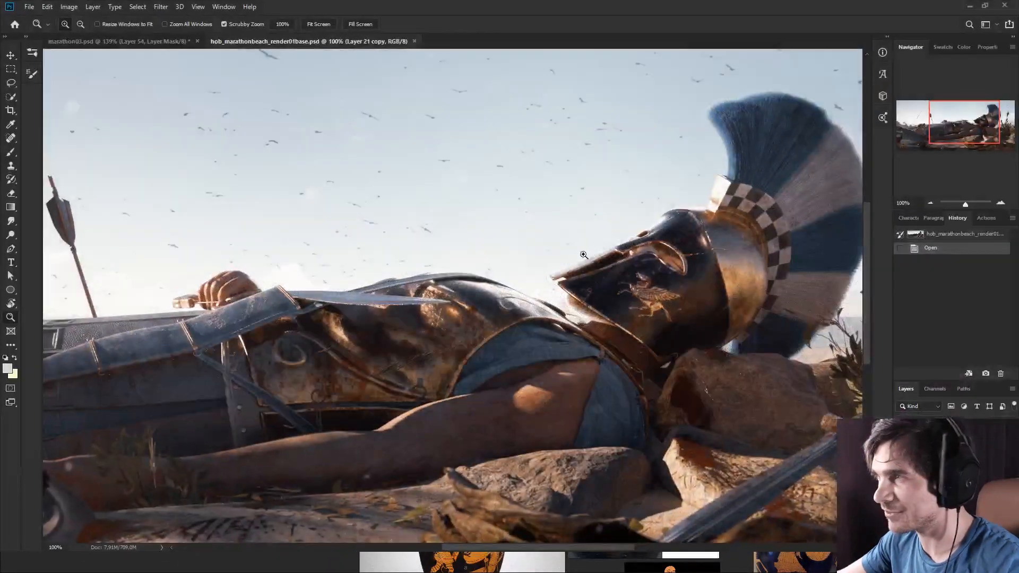
{"action": "left_click", "coordinate": [136, 41]}
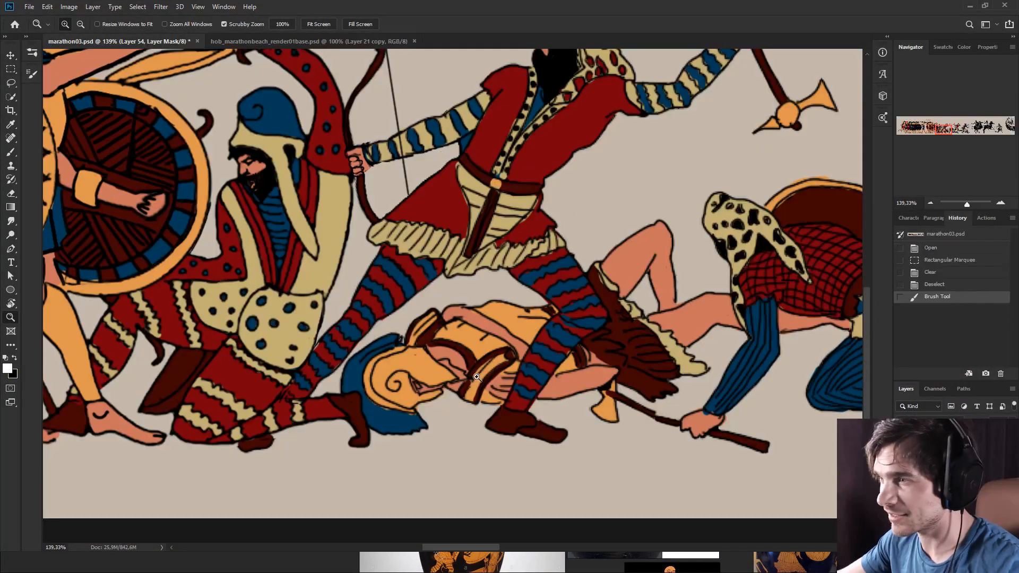
{"action": "left_click", "coordinate": [394, 42]}
{"action": "left_click", "coordinate": [415, 41]}
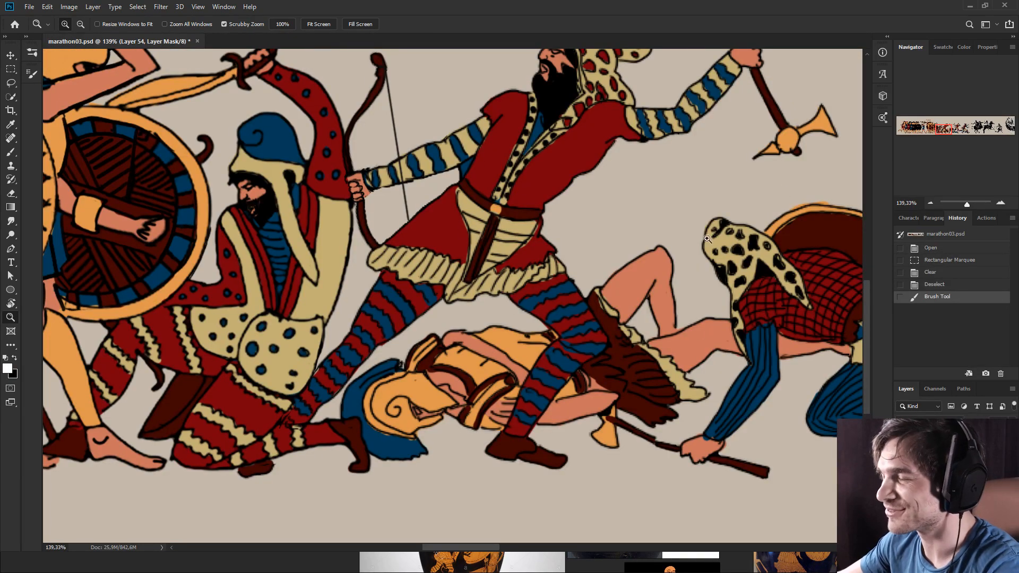
Try to shift the Photoshop window aside to uncover the reference board.
{"action": "left_click", "coordinate": [986, 5]}
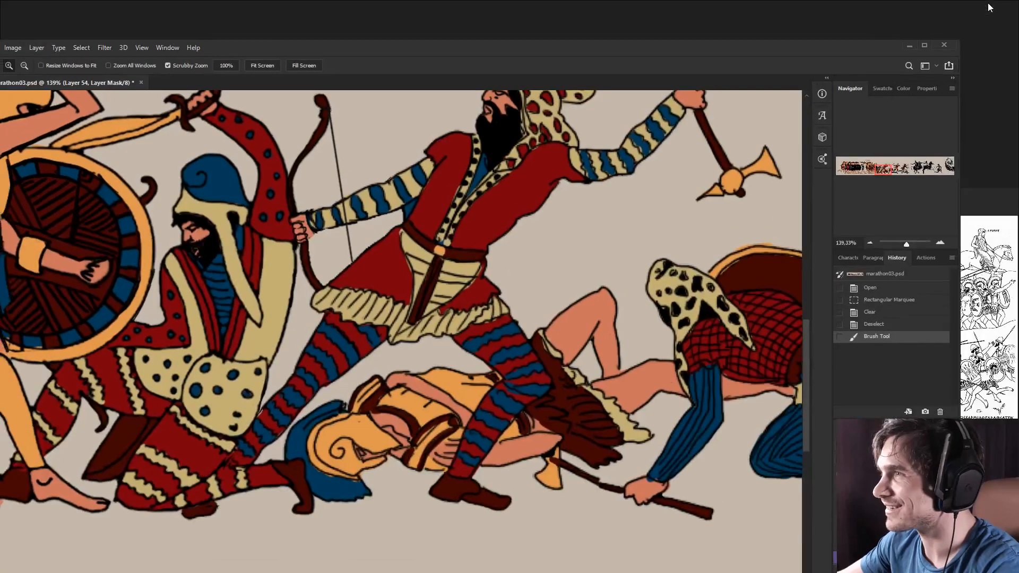
{"action": "left_click", "coordinate": [925, 46]}
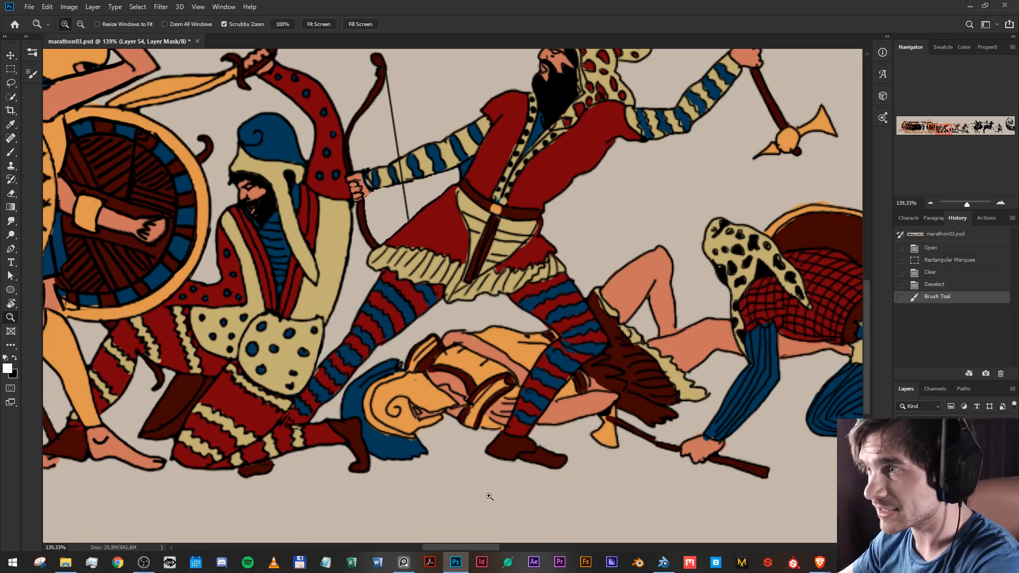
{"action": "left_click", "coordinate": [986, 5]}
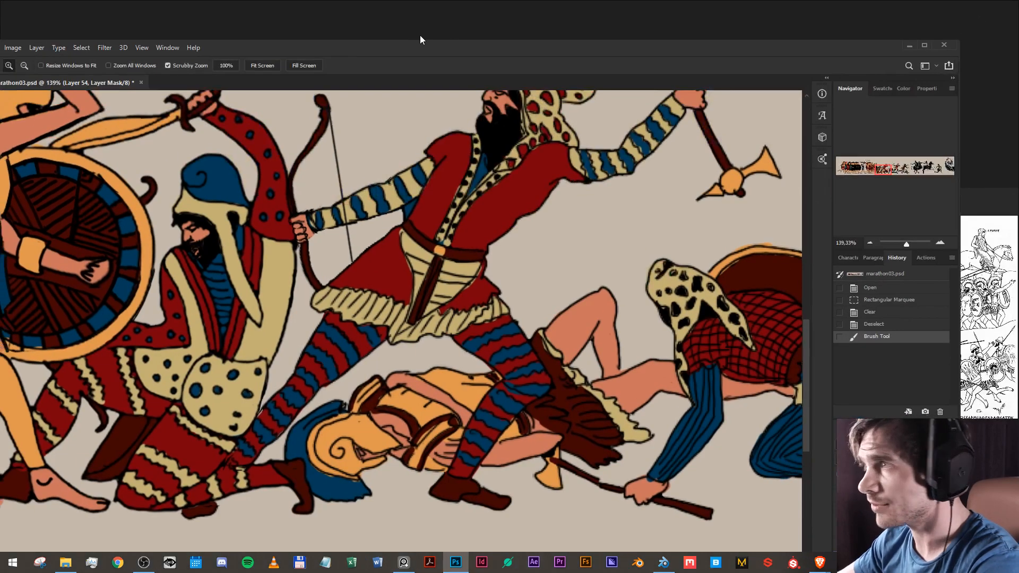
{"action": "left_click_drag", "start_coordinate": [419, 51], "coordinate": [0, 51]}
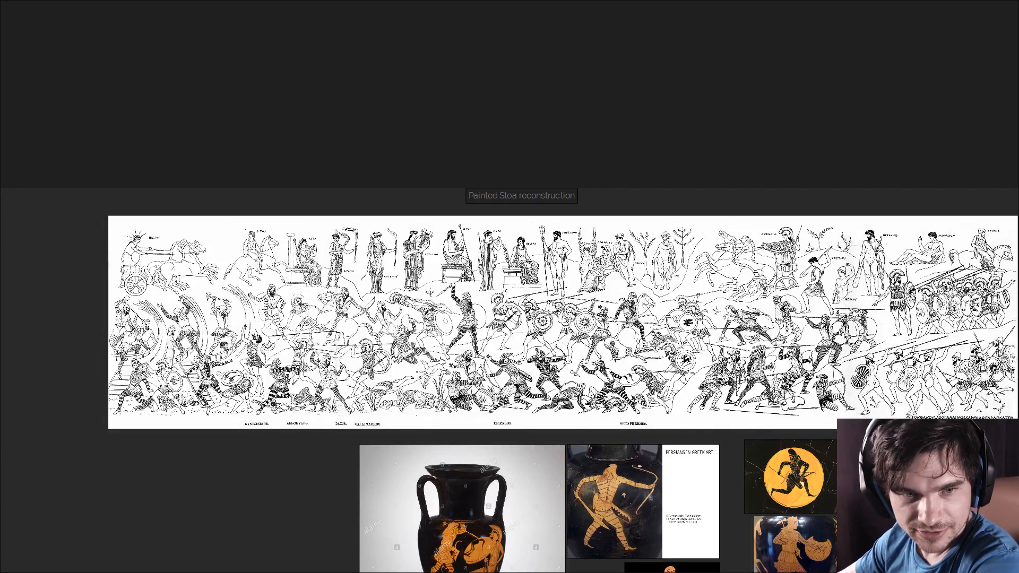
{"action": "key", "text": "alt+Tab"}
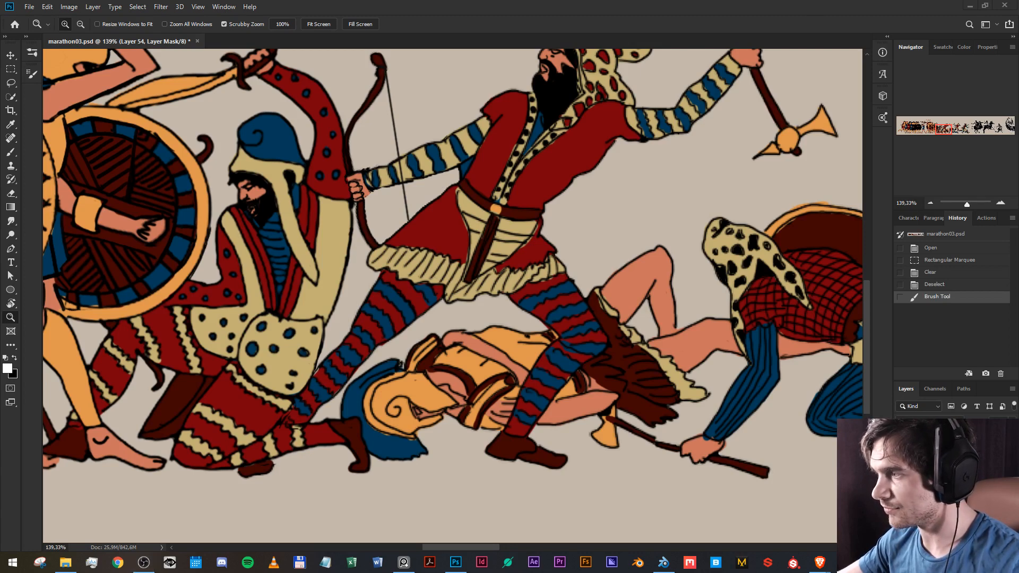
Check the livestream chat on the YouTube Live Dashboard in Brave and return to Photoshop.
{"action": "key", "text": "alt+Tab"}
{"action": "key", "text": "alt+Tab"}
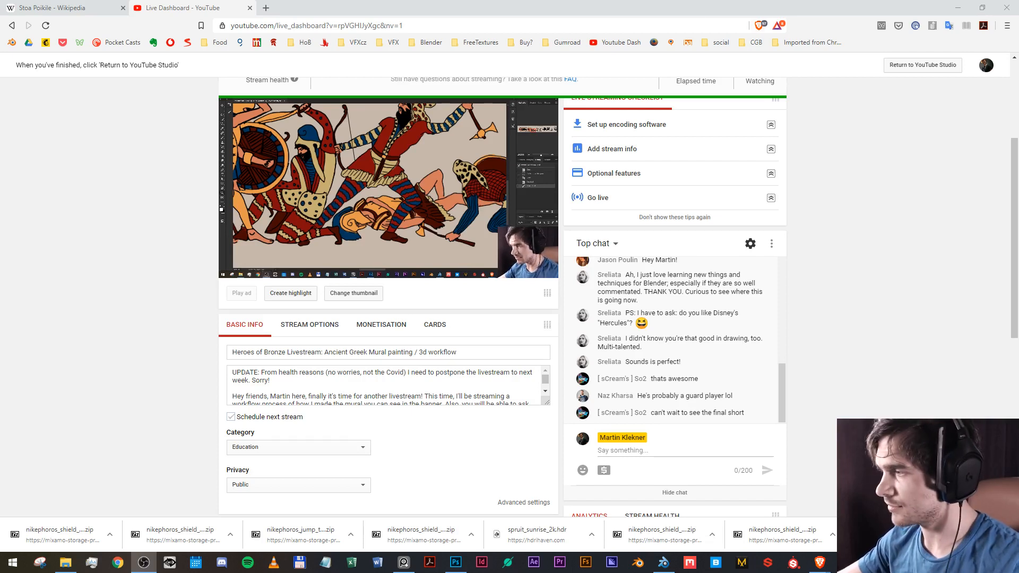
{"action": "key", "text": "alt+Tab"}
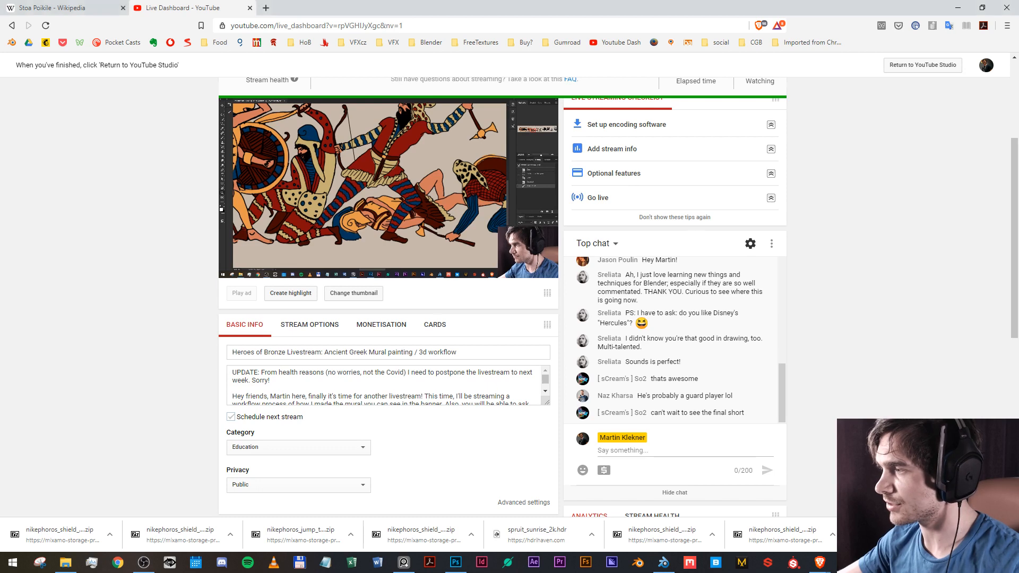
{"action": "key", "text": "alt+Tab"}
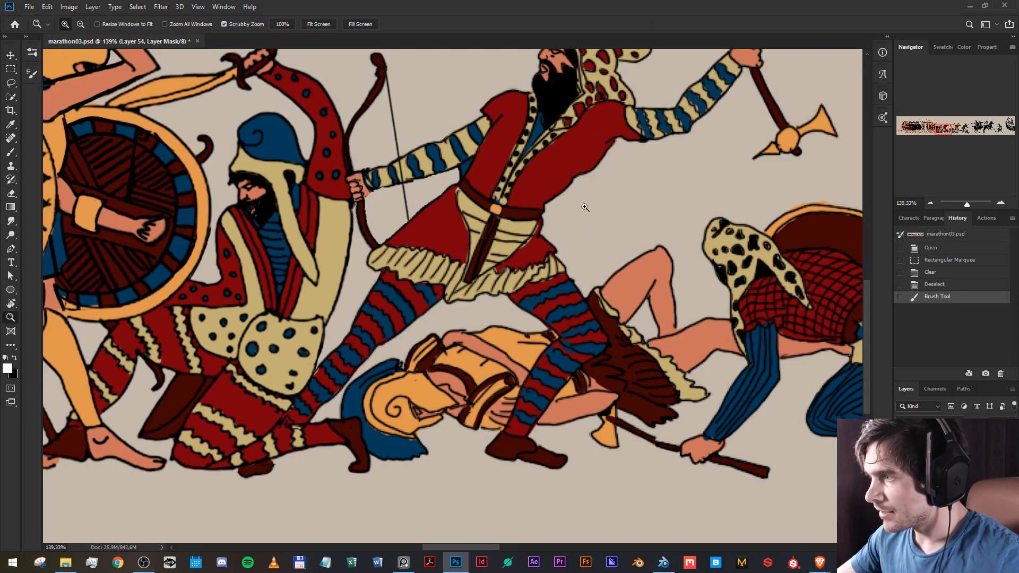
Look over the coloured part of the frieze and examine the marching hoplites with the black shields up close.
{"action": "scroll", "coordinate": [603, 297], "scroll_direction": "down", "scroll_amount": 15}
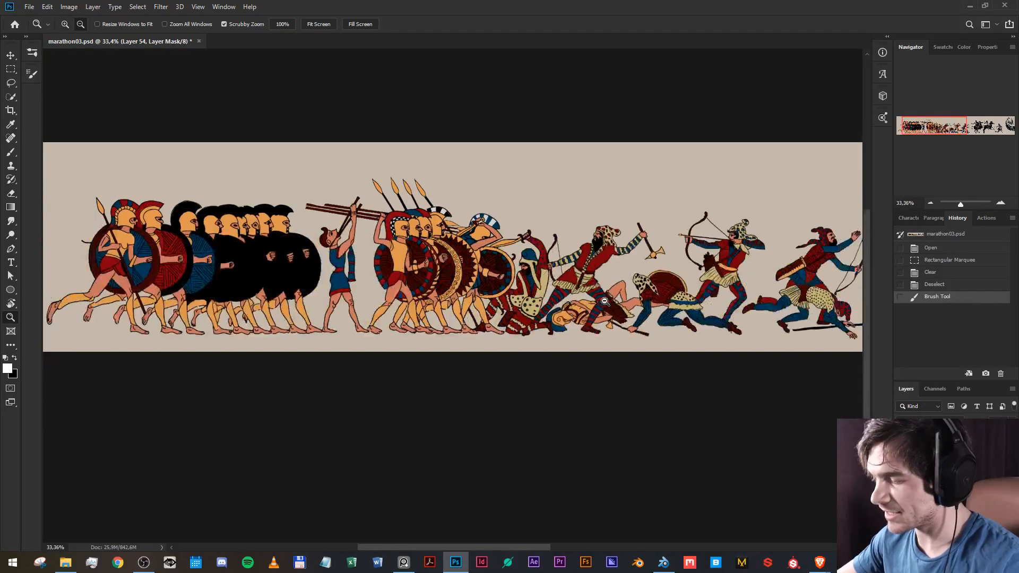
{"action": "scroll", "coordinate": [603, 304], "scroll_direction": "up", "scroll_amount": 1}
{"action": "scroll", "coordinate": [604, 303], "scroll_direction": "up", "scroll_amount": 1}
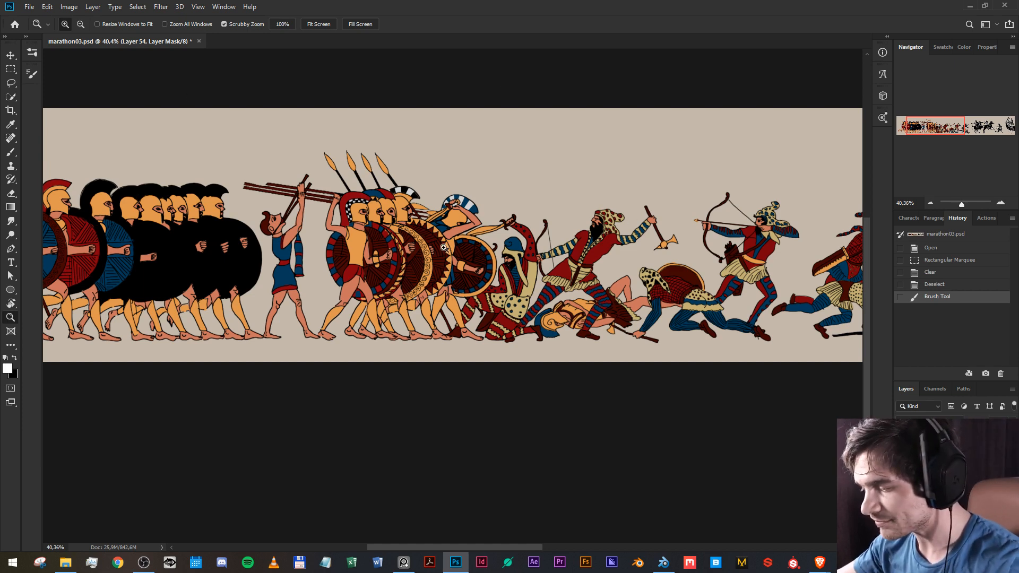
{"action": "left_click_drag", "start_coordinate": [228, 241], "coordinate": [610, 286]}
{"action": "scroll", "coordinate": [441, 341], "scroll_direction": "up", "scroll_amount": 2}
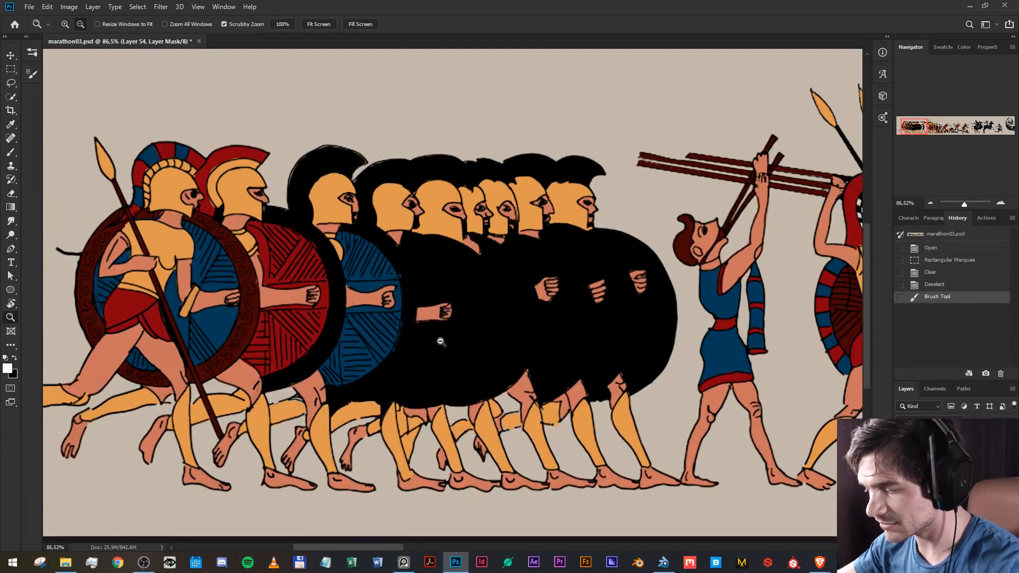
{"action": "scroll", "coordinate": [440, 340], "scroll_direction": "down", "scroll_amount": 1}
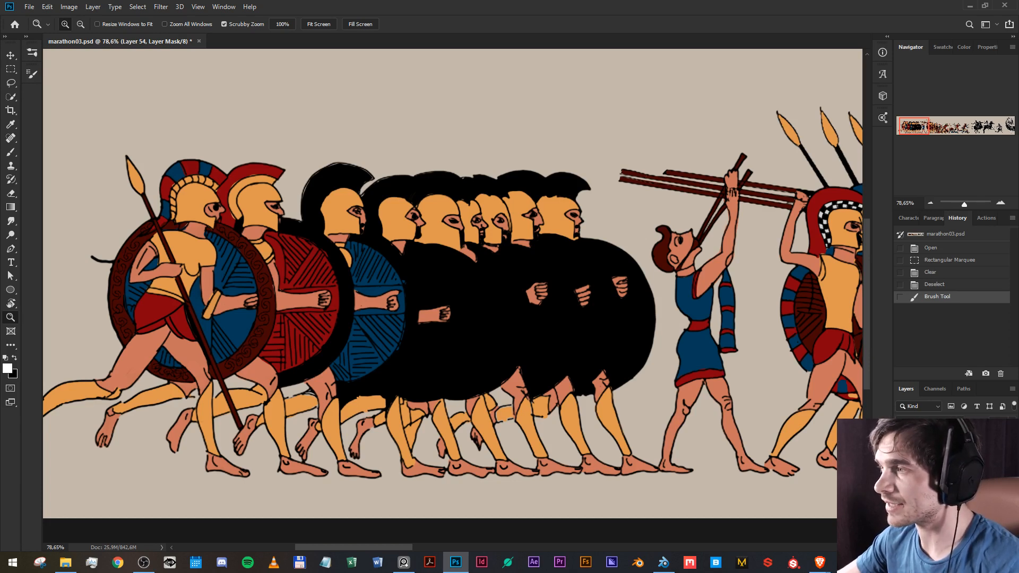
Switch to the PureRef reference board and examine the Chigi Vase frieze of marching hoplites up close.
{"action": "key", "text": "alt+Tab"}
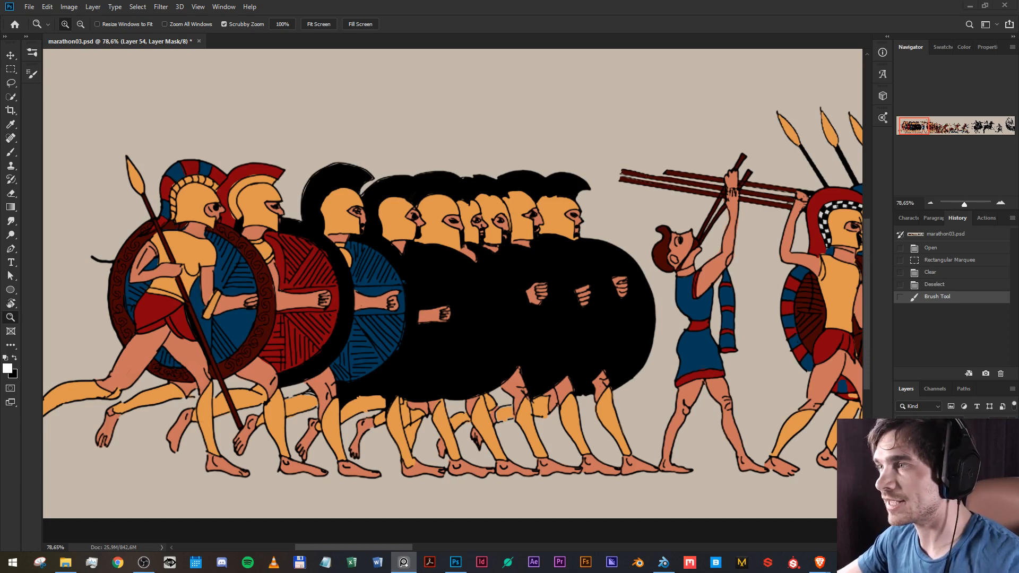
{"action": "left_click_drag", "start_coordinate": [557, 0], "coordinate": [540, 186]}
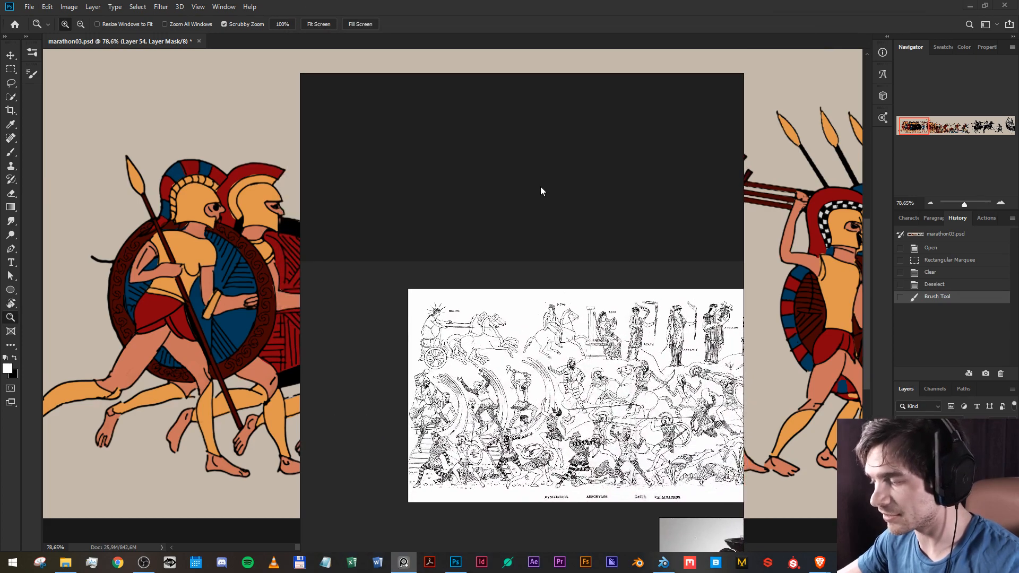
{"action": "key", "text": "ctrl+f"}
{"action": "scroll", "coordinate": [507, 313], "scroll_direction": "up", "scroll_amount": 4}
{"action": "left_click_drag", "start_coordinate": [530, 502], "coordinate": [558, 80]}
{"action": "scroll", "coordinate": [407, 321], "scroll_direction": "down", "scroll_amount": 3}
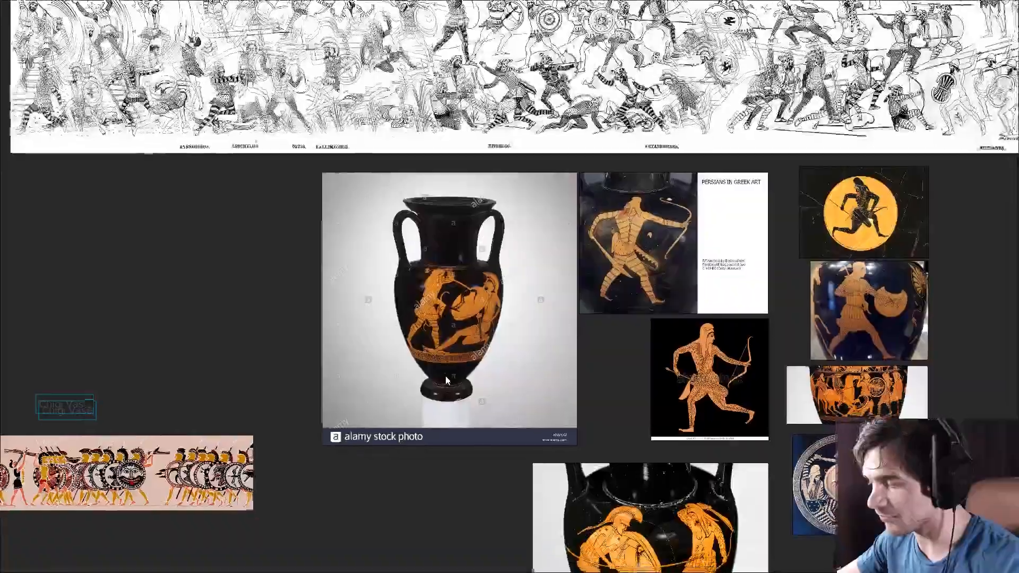
{"action": "left_click_drag", "start_coordinate": [408, 321], "coordinate": [632, 230]}
{"action": "scroll", "coordinate": [232, 442], "scroll_direction": "up", "scroll_amount": 3}
{"action": "scroll", "coordinate": [373, 448], "scroll_direction": "up", "scroll_amount": 2}
{"action": "left_click_drag", "start_coordinate": [241, 433], "coordinate": [432, 465]}
{"action": "scroll", "coordinate": [431, 470], "scroll_direction": "down", "scroll_amount": 1}
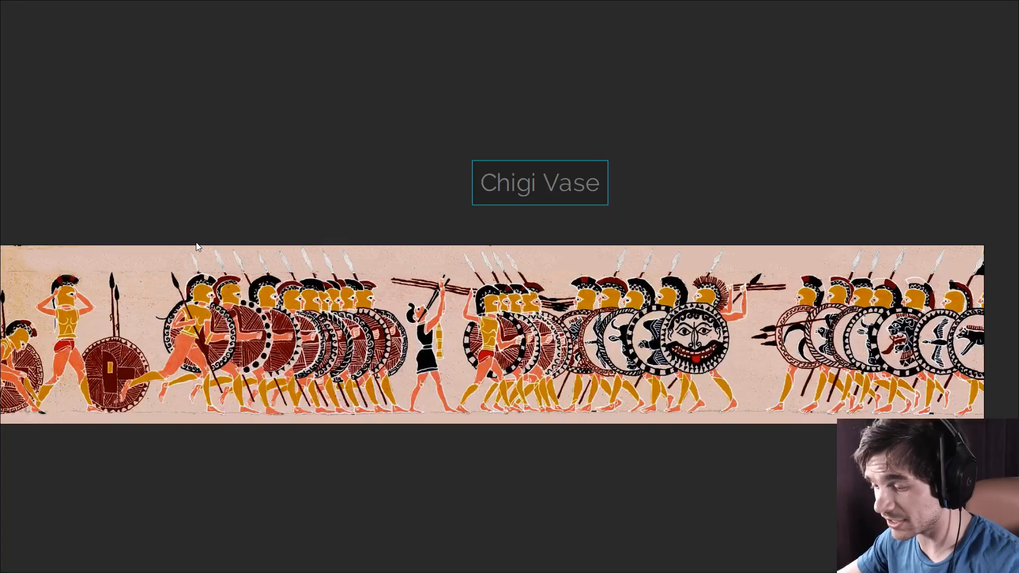
Look over the wall frieze and painted room references on the board in the reduced PureRef window.
{"action": "key", "text": "ctrl+f"}
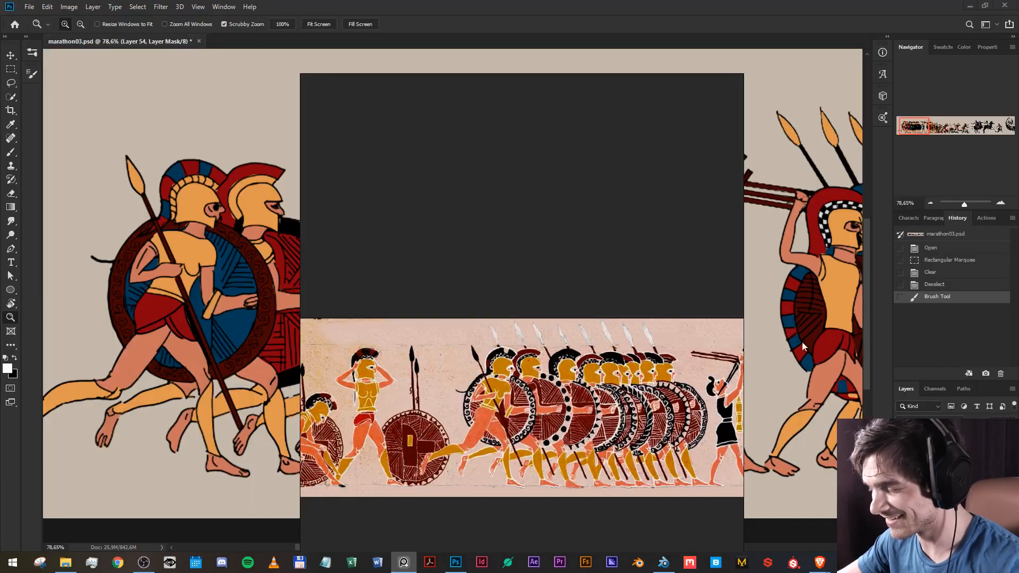
{"action": "left_click_drag", "start_coordinate": [621, 311], "coordinate": [212, 211]}
{"action": "left_click_drag", "start_coordinate": [658, 211], "coordinate": [2, 239]}
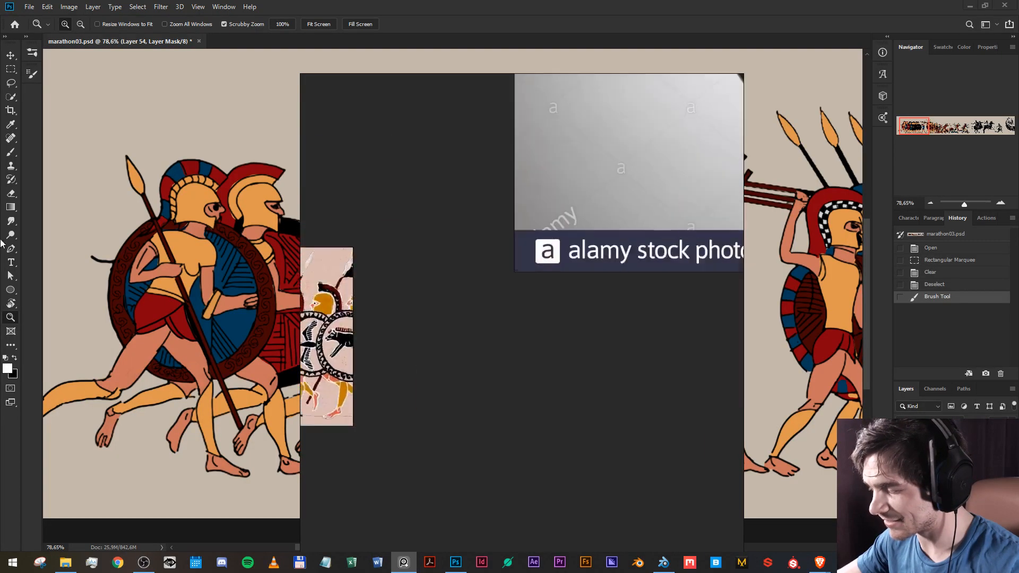
{"action": "left_click_drag", "start_coordinate": [690, 230], "coordinate": [223, 274]}
{"action": "scroll", "coordinate": [312, 271], "scroll_direction": "down", "scroll_amount": 7}
{"action": "left_click_drag", "start_coordinate": [627, 340], "coordinate": [402, 373]}
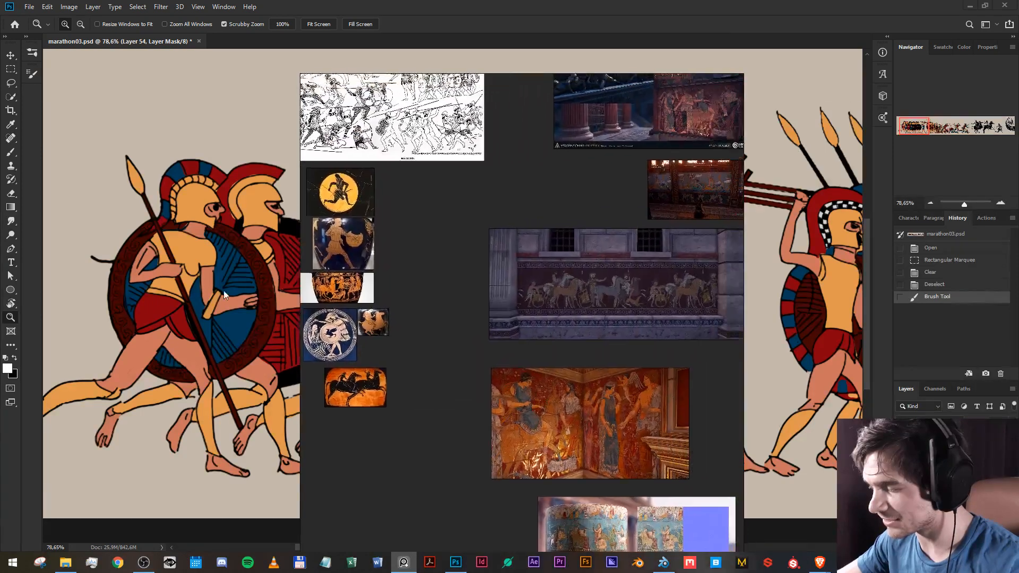
{"action": "left_click_drag", "start_coordinate": [608, 422], "coordinate": [498, 417]}
{"action": "scroll", "coordinate": [499, 417], "scroll_direction": "up", "scroll_amount": 3}
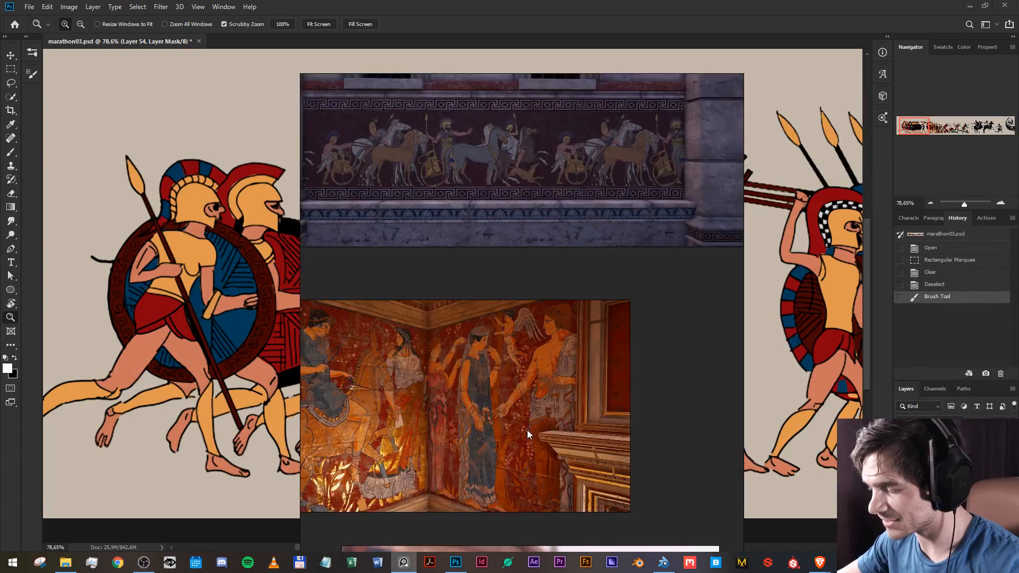
Move the PureRef window off the marathon03.psd canvas and return to Photoshop.
{"action": "right_click", "coordinate": [519, 399]}
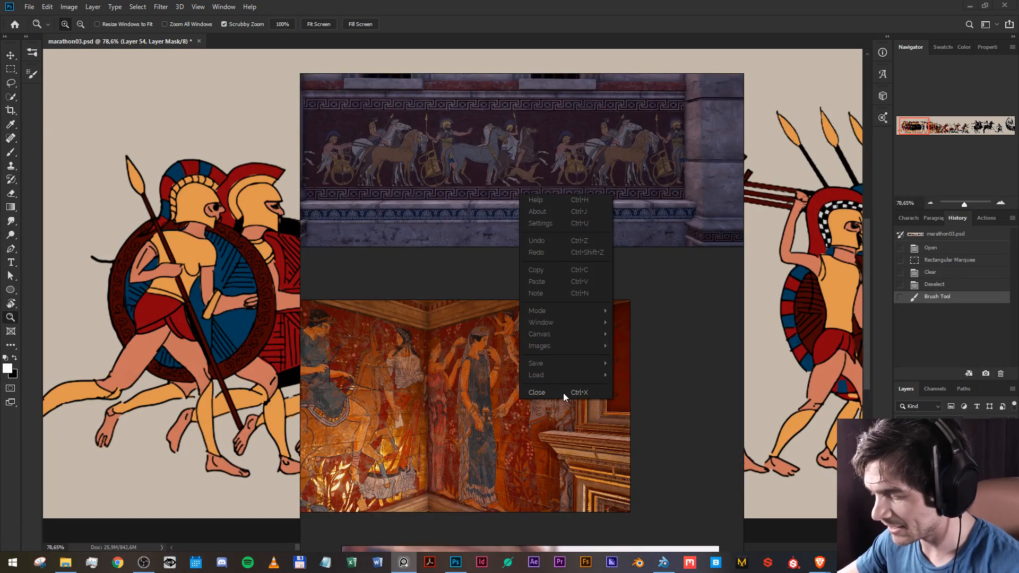
{"action": "left_click", "coordinate": [504, 235]}
{"action": "left_click_drag", "start_coordinate": [687, 321], "coordinate": [730, 0]}
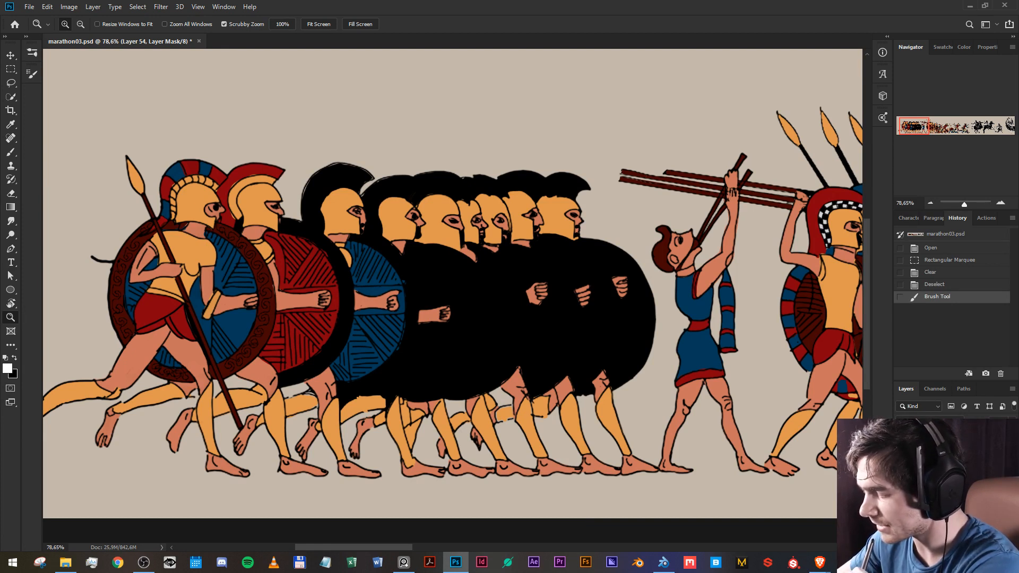
Examine the two Persian horsemen in the frieze with their black silhouette fill hidden and shown again.
{"action": "left_click_drag", "start_coordinate": [641, 324], "coordinate": [87, 309]}
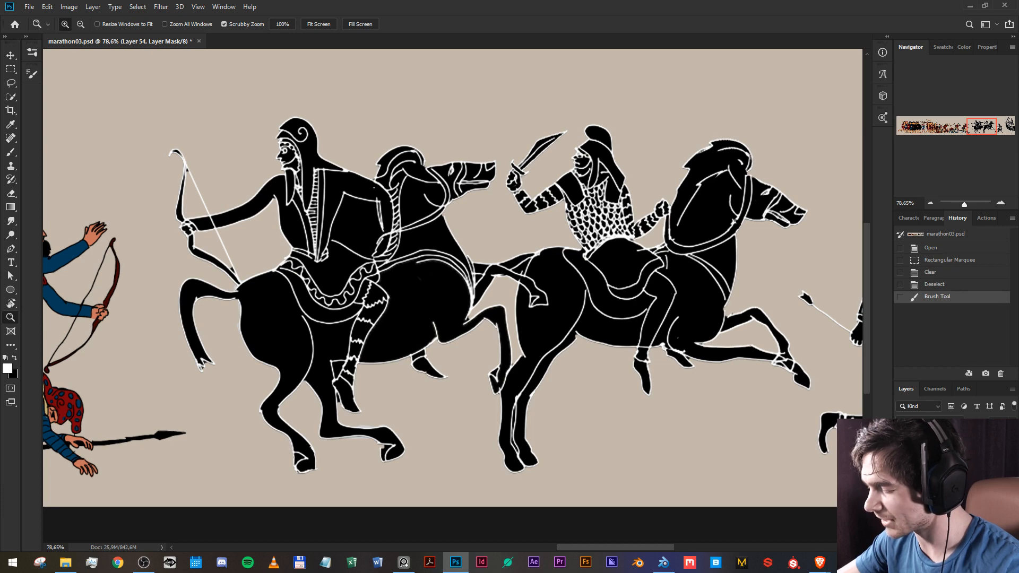
{"action": "left_click", "coordinate": [902, 478]}
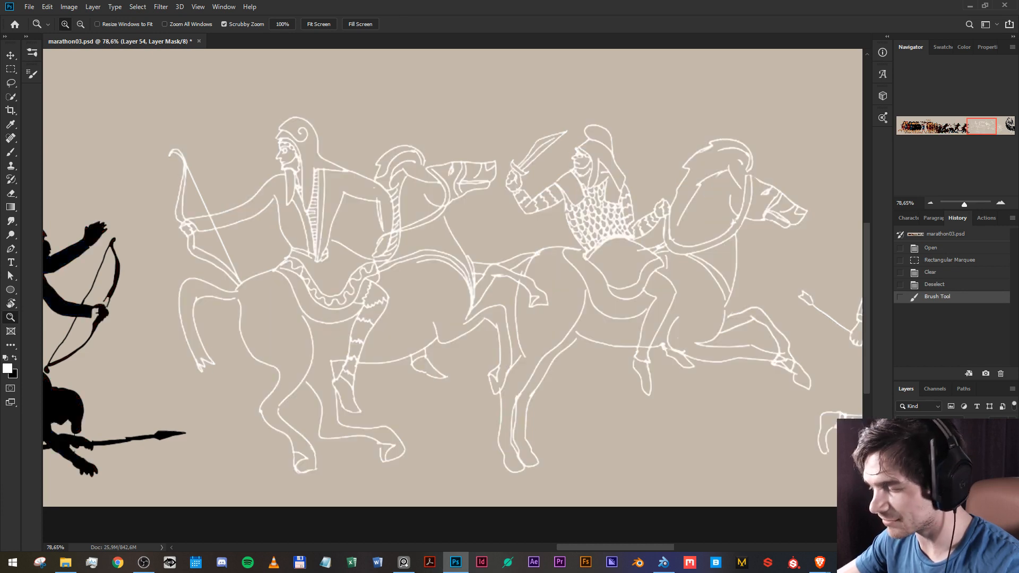
{"action": "left_click", "coordinate": [901, 478]}
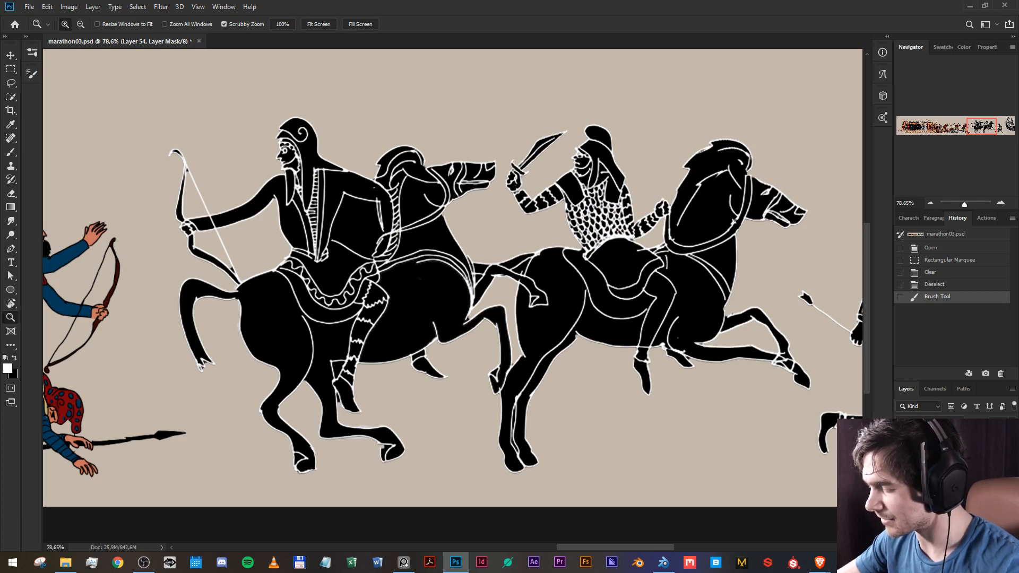
Select Layer 55, the black fill of the Persian horsemen, from the artwork and check it by toggling its visibility.
{"action": "left_click", "coordinate": [950, 478]}
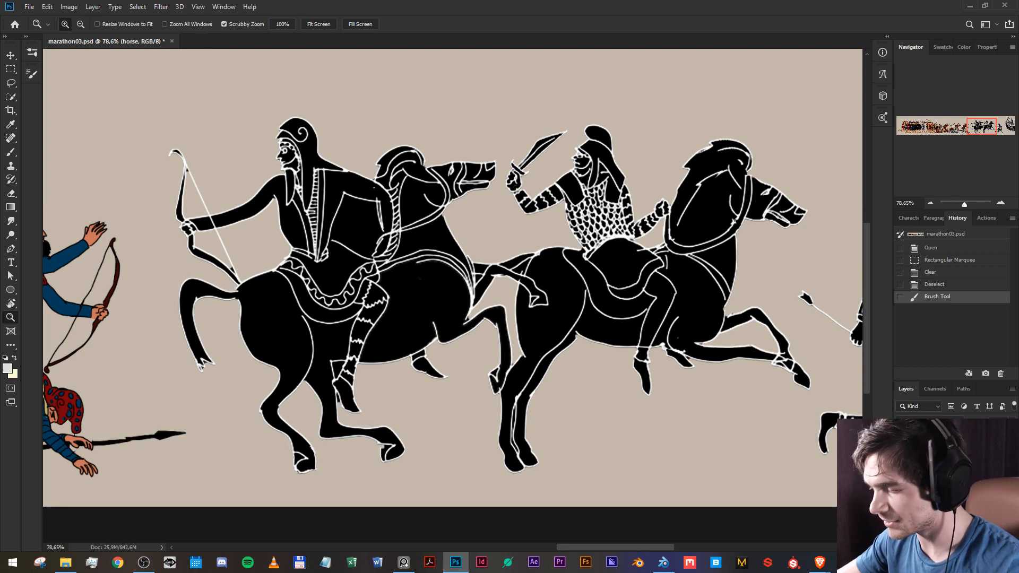
{"action": "key", "text": "v"}
{"action": "right_click", "coordinate": [436, 237]}
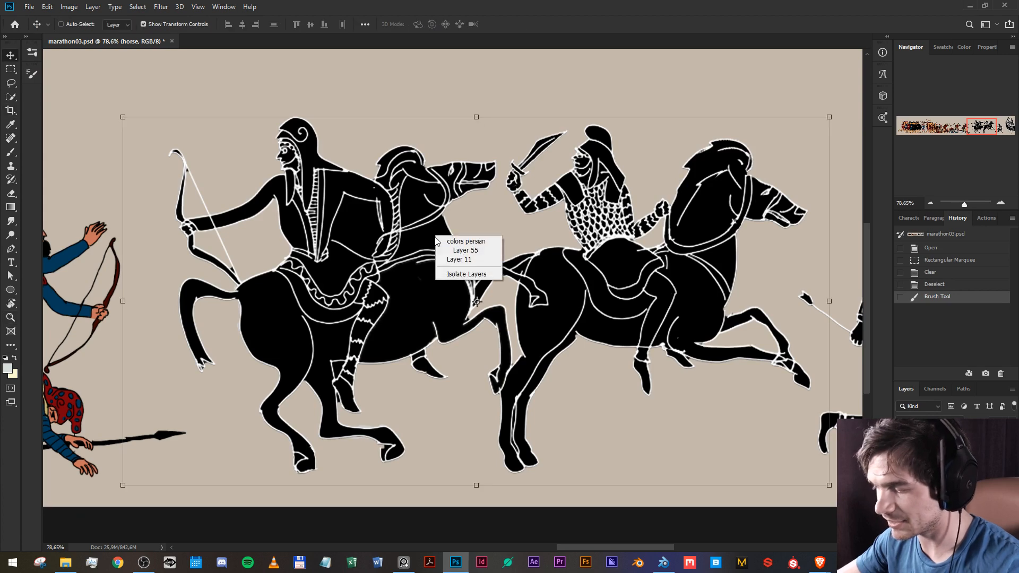
{"action": "left_click", "coordinate": [466, 250]}
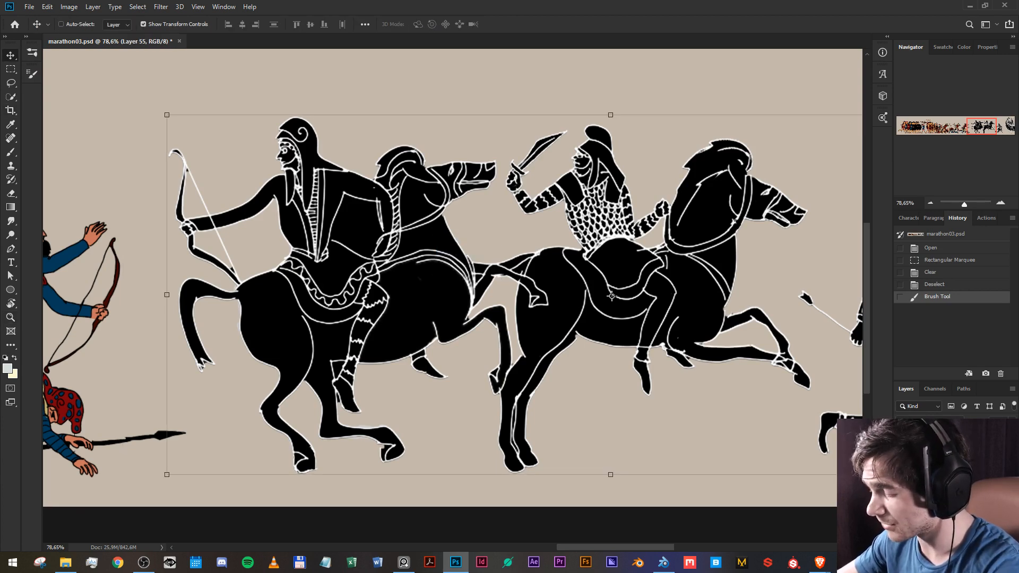
{"action": "key", "text": "ctrl+comma"}
{"action": "key", "text": "ctrl+comma"}
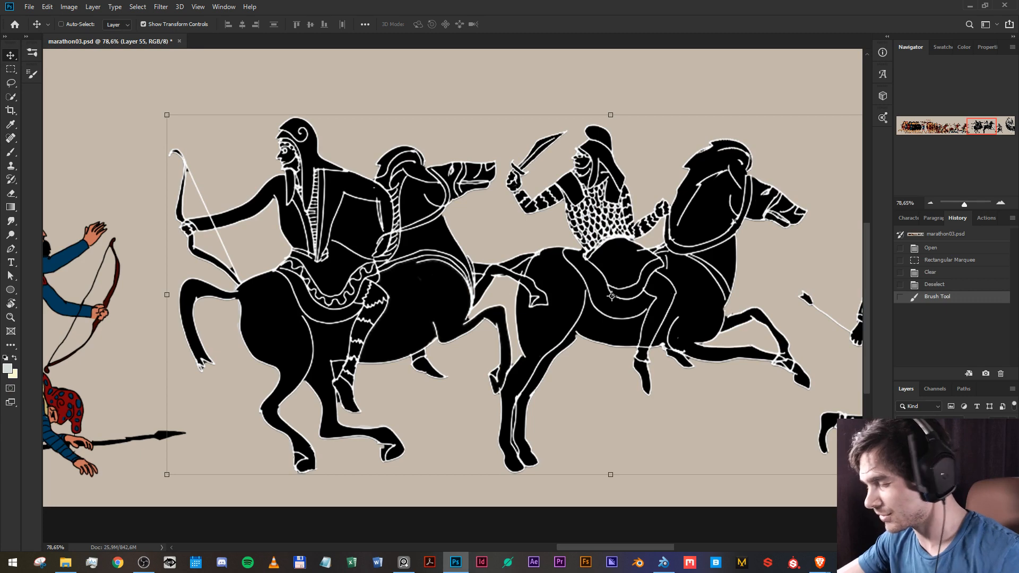
Lasso the gap between the mounted archer's bent arm and torso, clear it on Layer 55's mask and deselect.
{"action": "key", "text": "ctrl+backslash"}
{"action": "scroll", "coordinate": [371, 238], "scroll_direction": "up", "scroll_amount": 9}
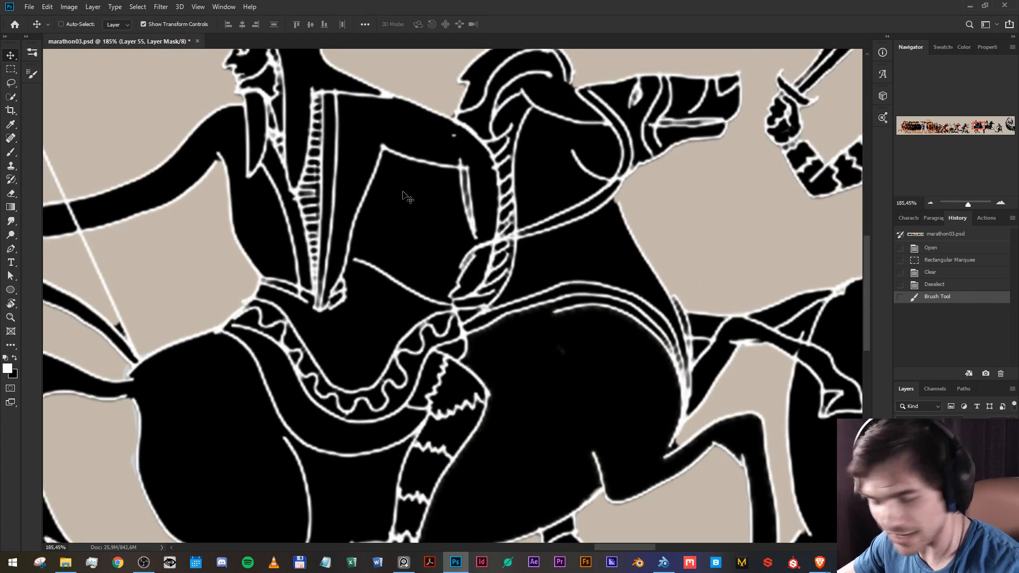
{"action": "key", "text": "l"}
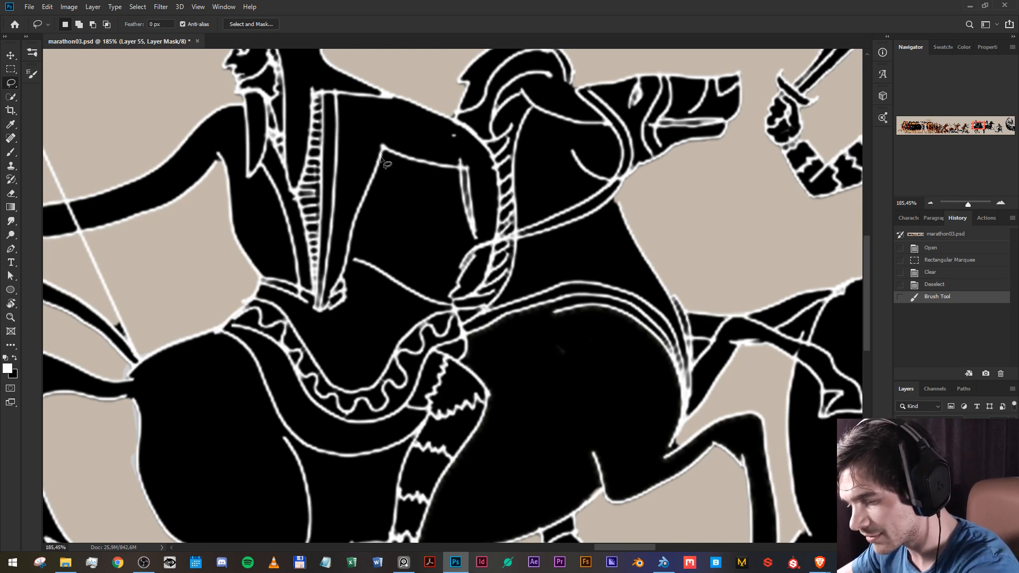
{"action": "mouse_move", "coordinate": [384, 148]}
{"action": "left_mouse_down"}
{"action": "mouse_move", "coordinate": [347, 257]}
{"action": "mouse_move", "coordinate": [456, 308]}
{"action": "mouse_move", "coordinate": [447, 298]}
{"action": "mouse_move", "coordinate": [481, 233]}
{"action": "mouse_move", "coordinate": [460, 167]}
{"action": "mouse_move", "coordinate": [386, 149]}
{"action": "left_mouse_up"}
{"action": "key", "text": "Delete"}
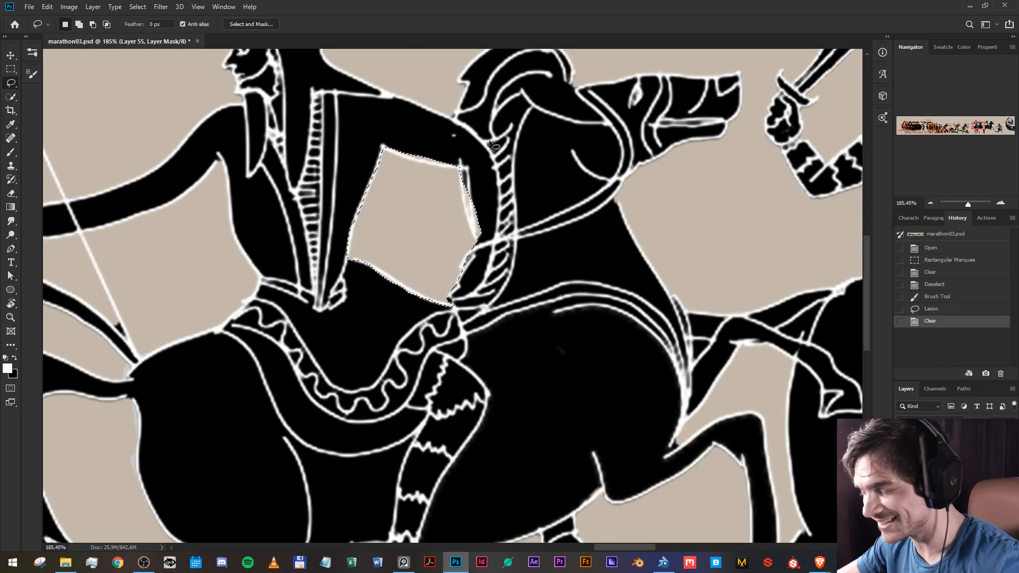
{"action": "key", "text": "ctrl+d"}
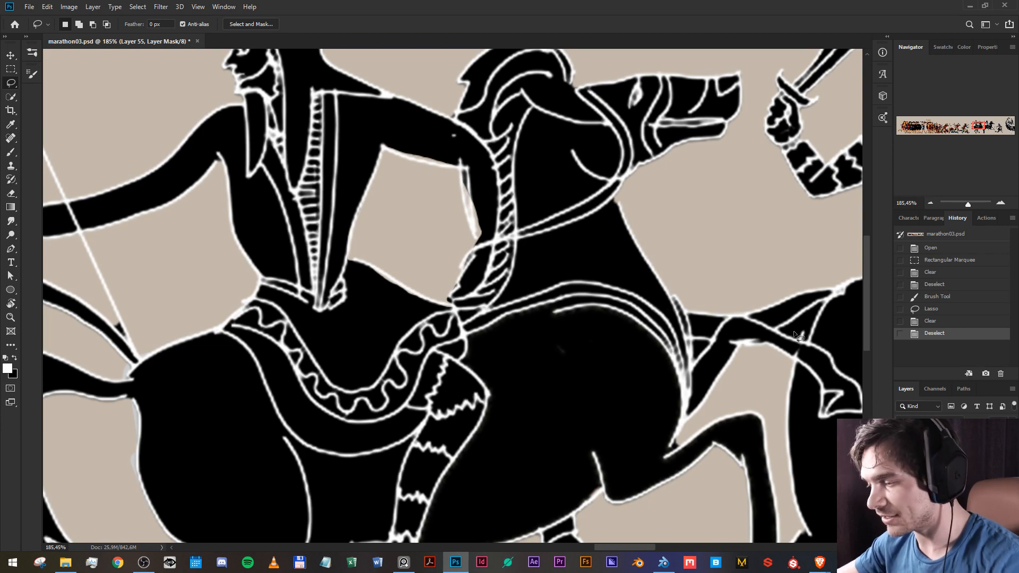
Return to the marching hoplites with the black shields and select the layer mask of the colors greeks group.
{"action": "left_click_drag", "start_coordinate": [552, 349], "coordinate": [823, 510]}
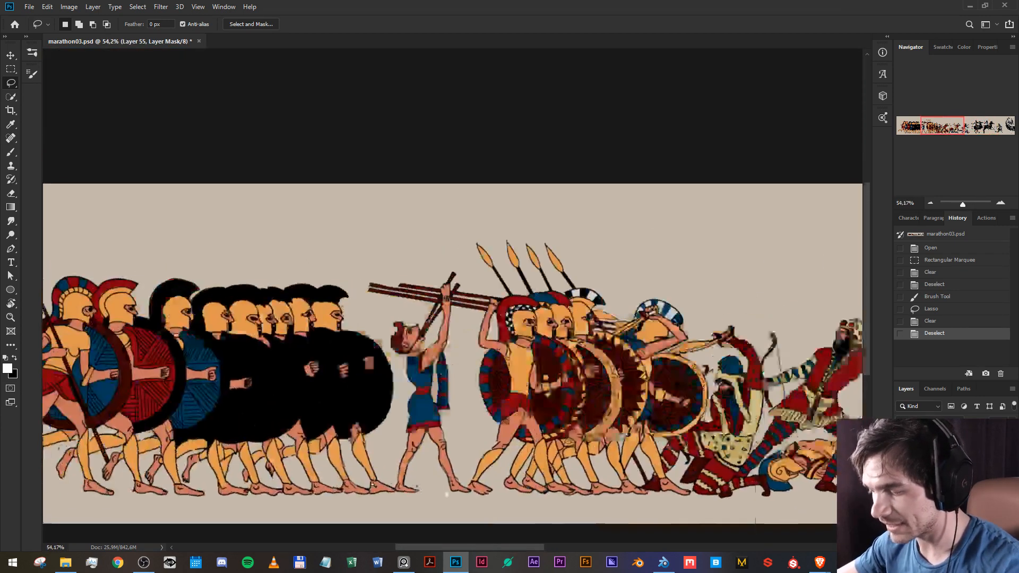
{"action": "left_click_drag", "start_coordinate": [444, 504], "coordinate": [638, 464]}
{"action": "scroll", "coordinate": [524, 395], "scroll_direction": "up", "scroll_amount": 4}
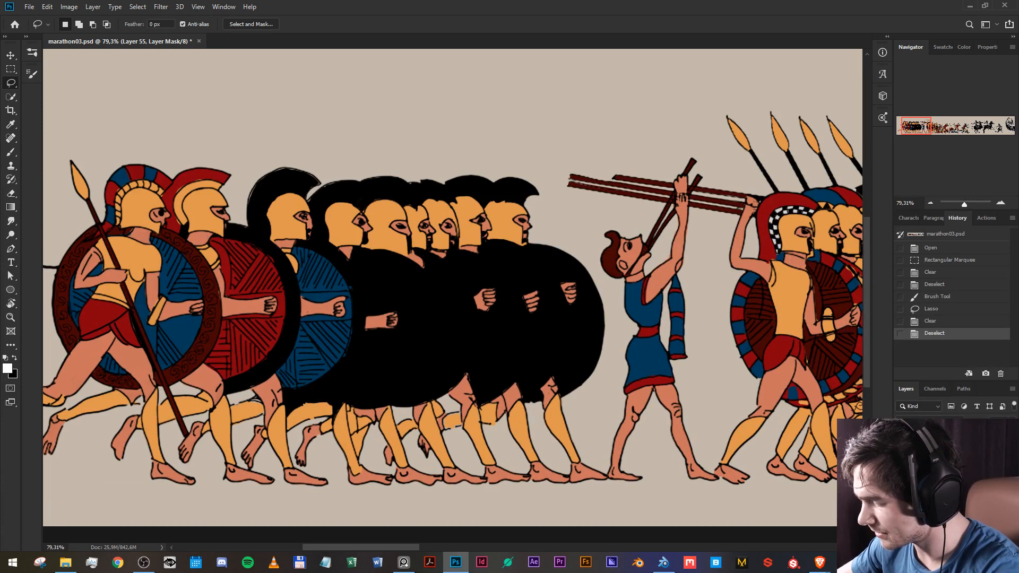
{"action": "left_click", "coordinate": [950, 488]}
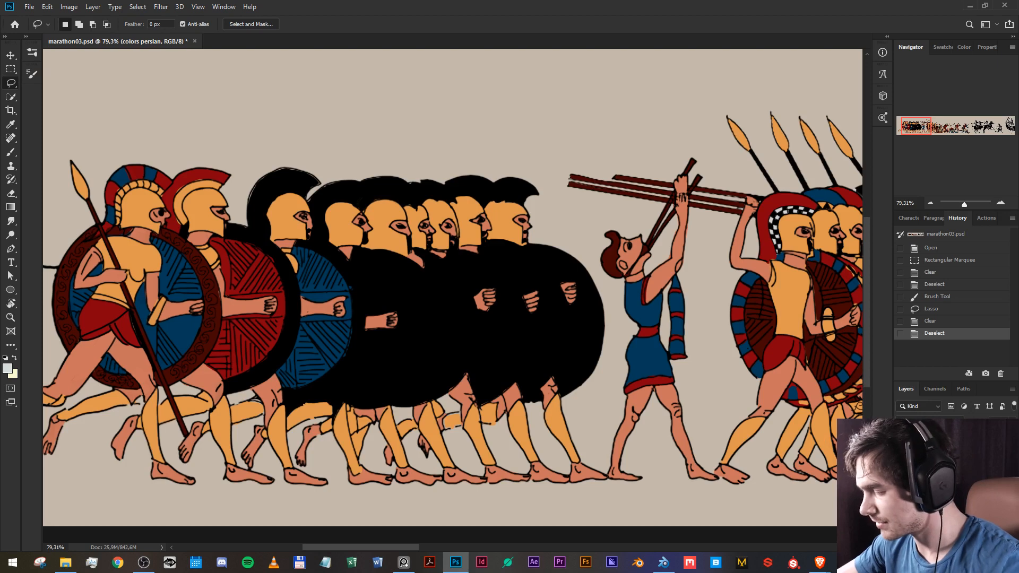
{"action": "left_click", "coordinate": [950, 489]}
{"action": "left_click_drag", "start_coordinate": [604, 365], "coordinate": [669, 355]}
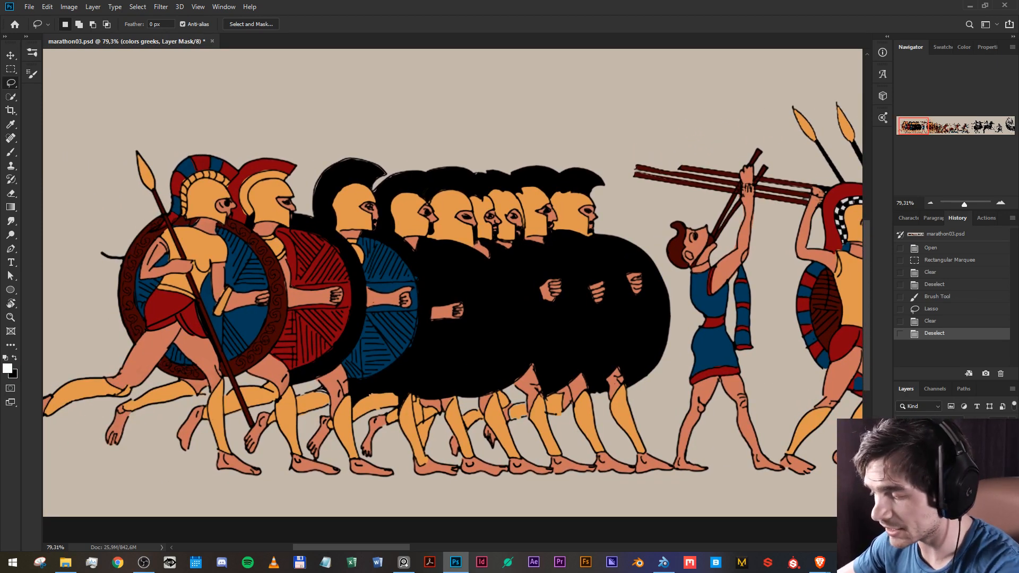
Hide and show the colors greeks group to compare outlines with coloring, then target the group itself.
{"action": "left_click", "coordinate": [901, 488]}
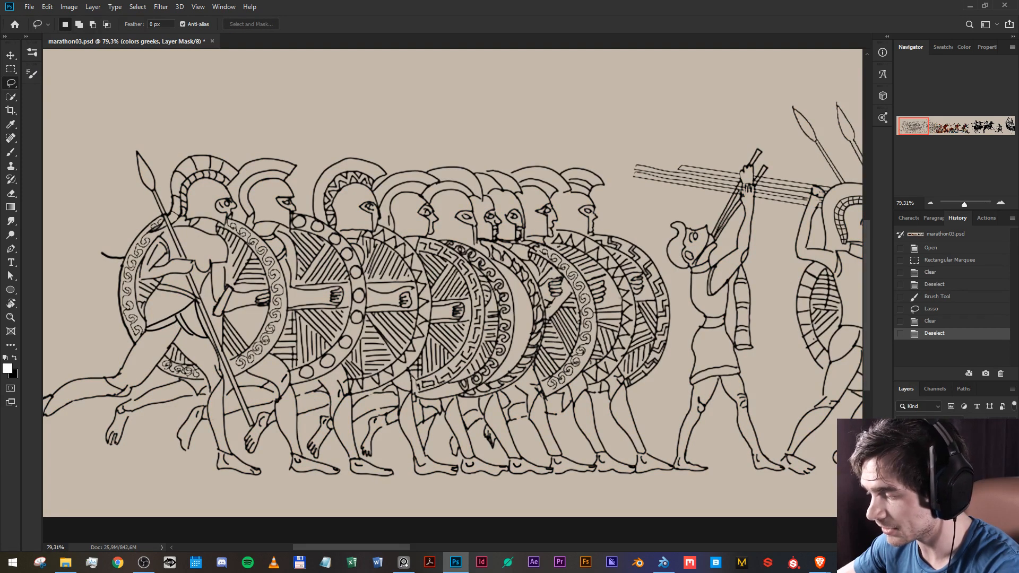
{"action": "left_click", "coordinate": [901, 488]}
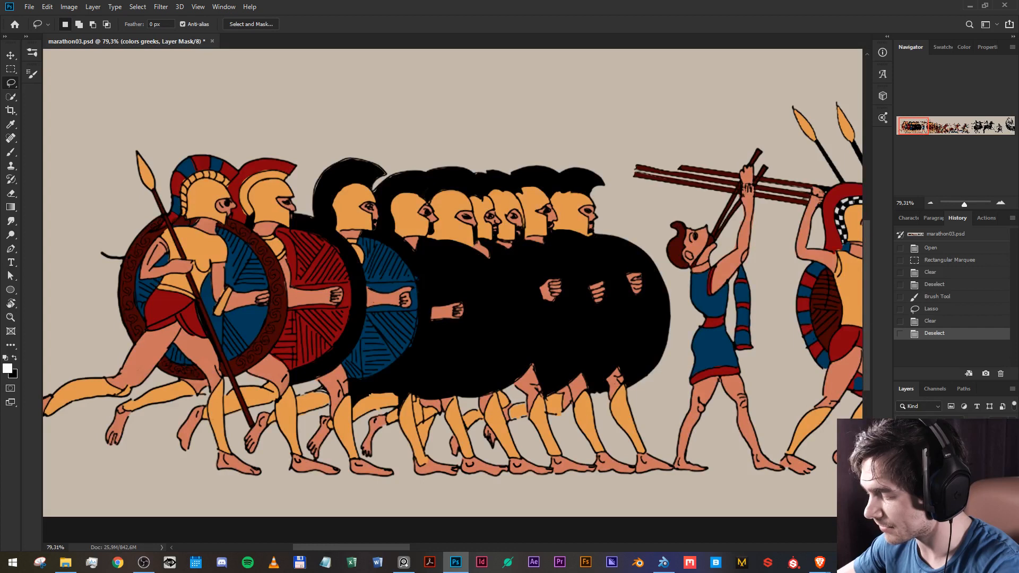
{"action": "left_click", "coordinate": [917, 488]}
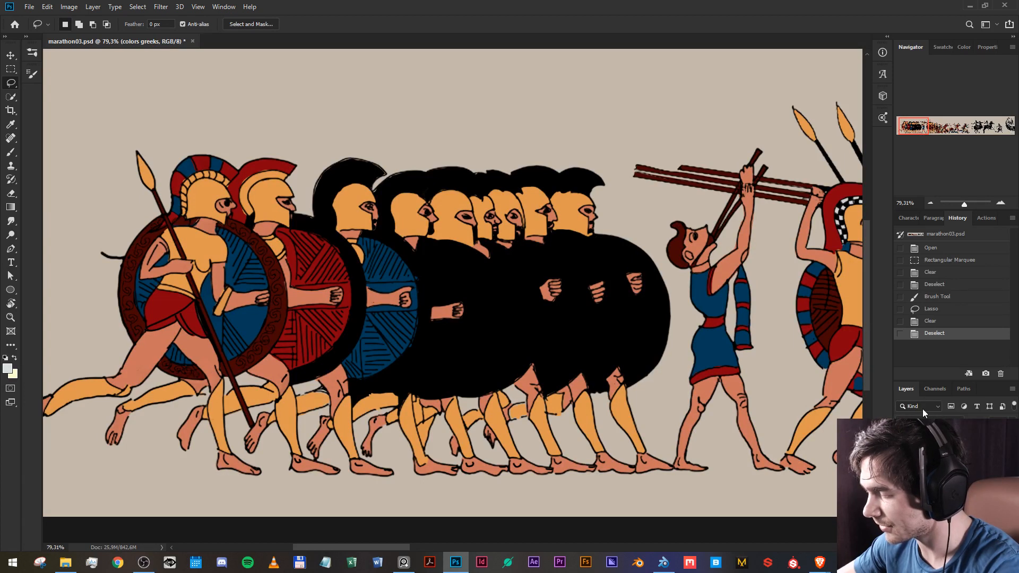
Enlarge the layer list, look through the colors greeks group and select its br layer.
{"action": "left_click_drag", "start_coordinate": [915, 380], "coordinate": [915, 252]}
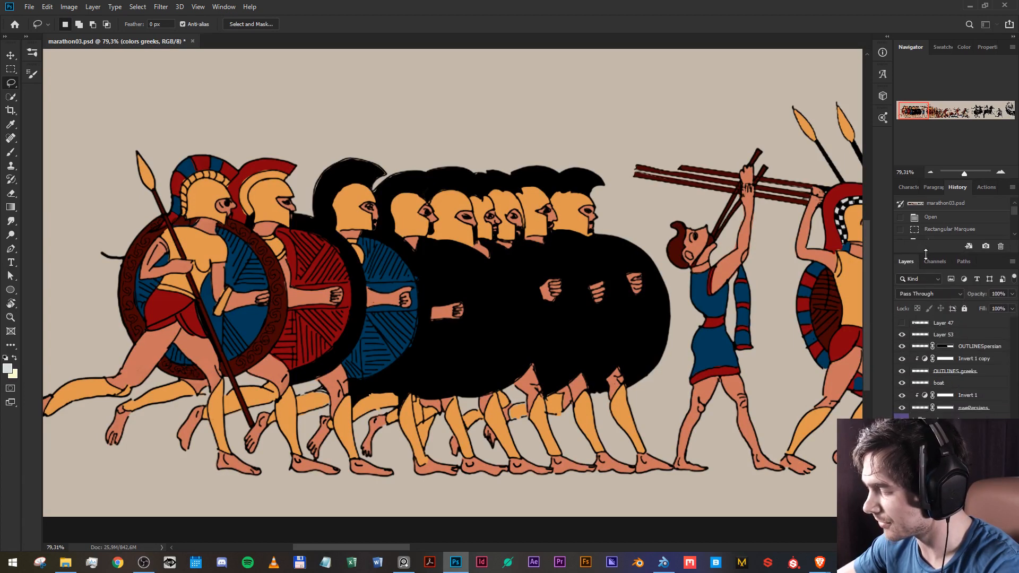
{"action": "scroll", "coordinate": [950, 366], "scroll_direction": "down", "scroll_amount": 3}
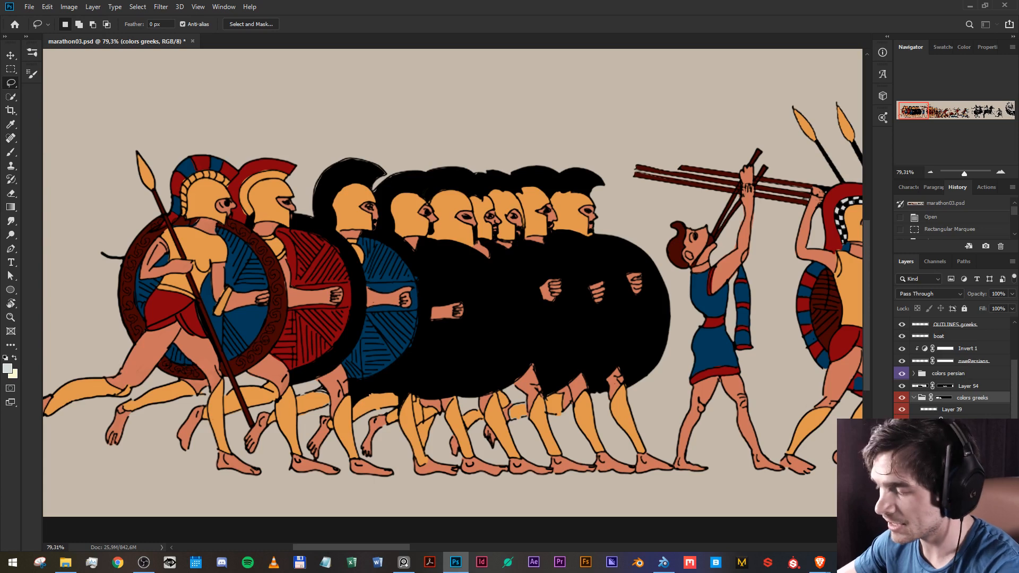
{"action": "left_click", "coordinate": [955, 437]}
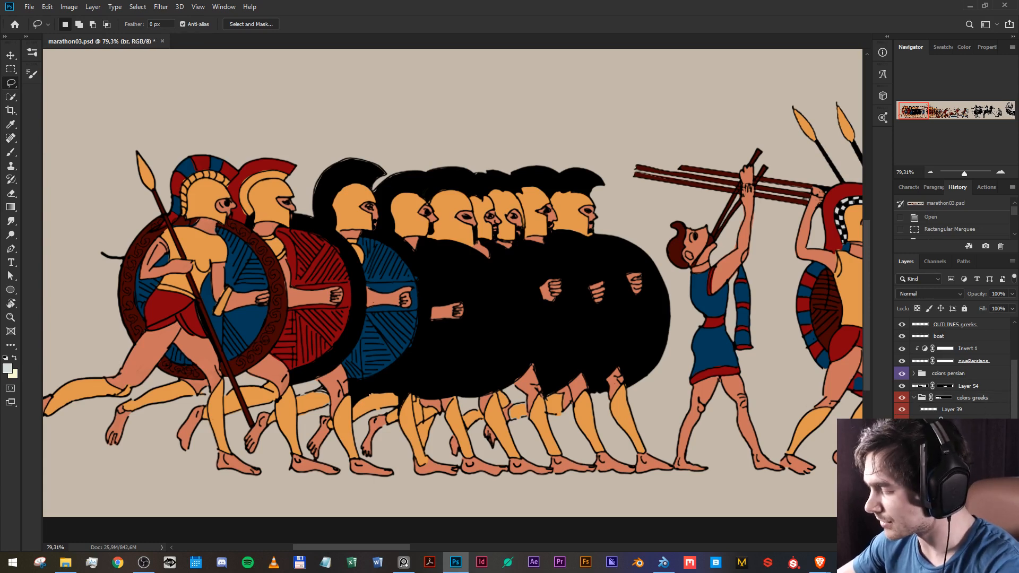
{"action": "left_click", "coordinate": [955, 423]}
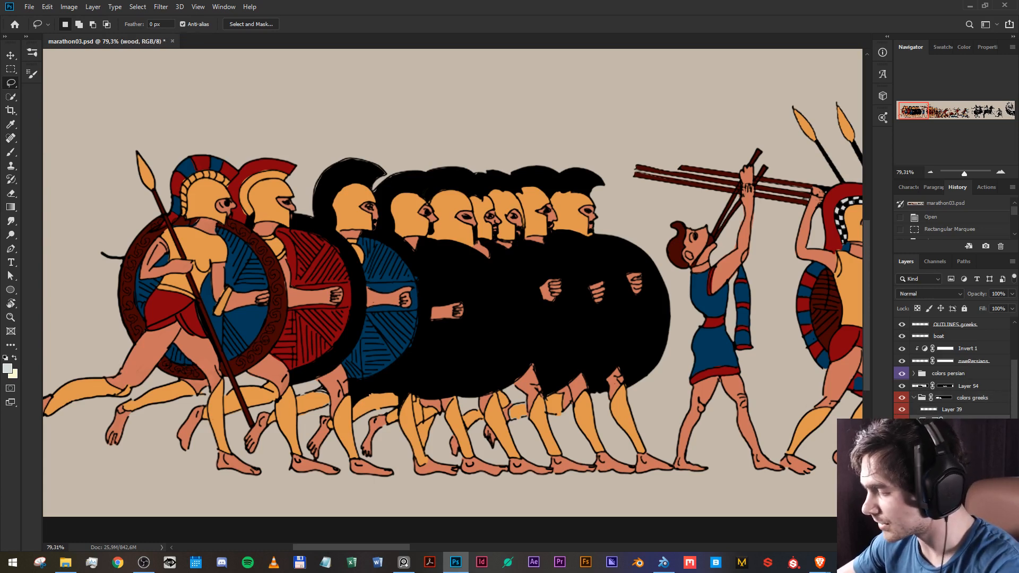
{"action": "left_click", "coordinate": [956, 434]}
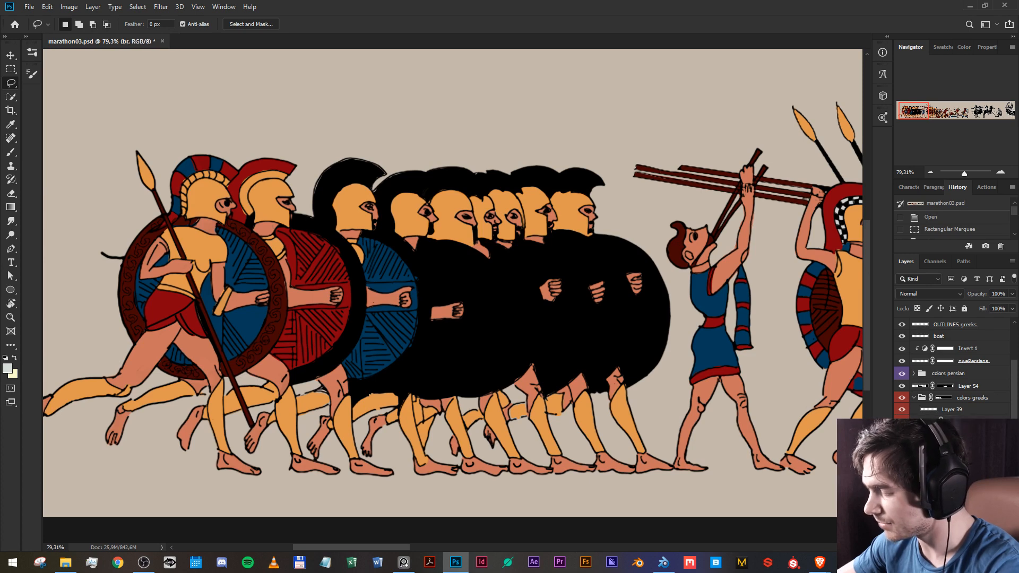
Check the br layer and the layer below it by toggling their visibility off and on.
{"action": "left_click", "coordinate": [901, 434]}
{"action": "left_click", "coordinate": [902, 434]}
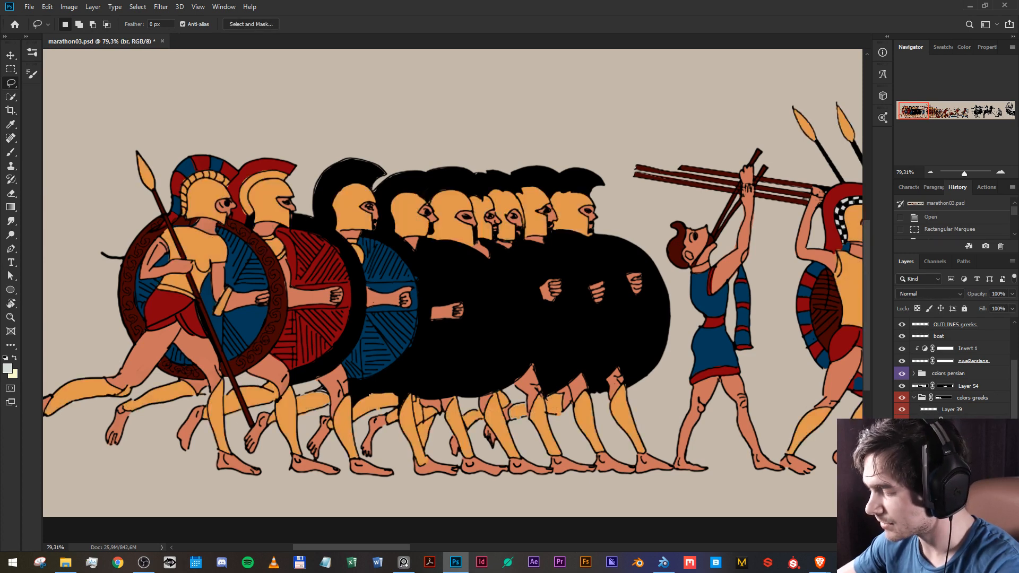
{"action": "left_click", "coordinate": [902, 446]}
{"action": "left_click", "coordinate": [902, 447]}
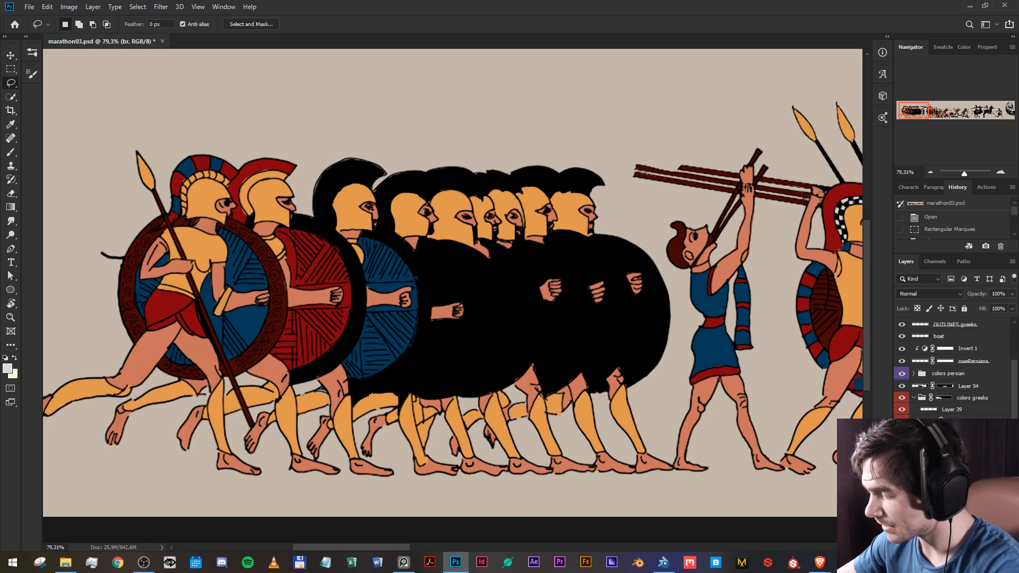
Rename Layer 56 in the colors greeks group as white.
{"action": "left_click", "coordinate": [952, 456]}
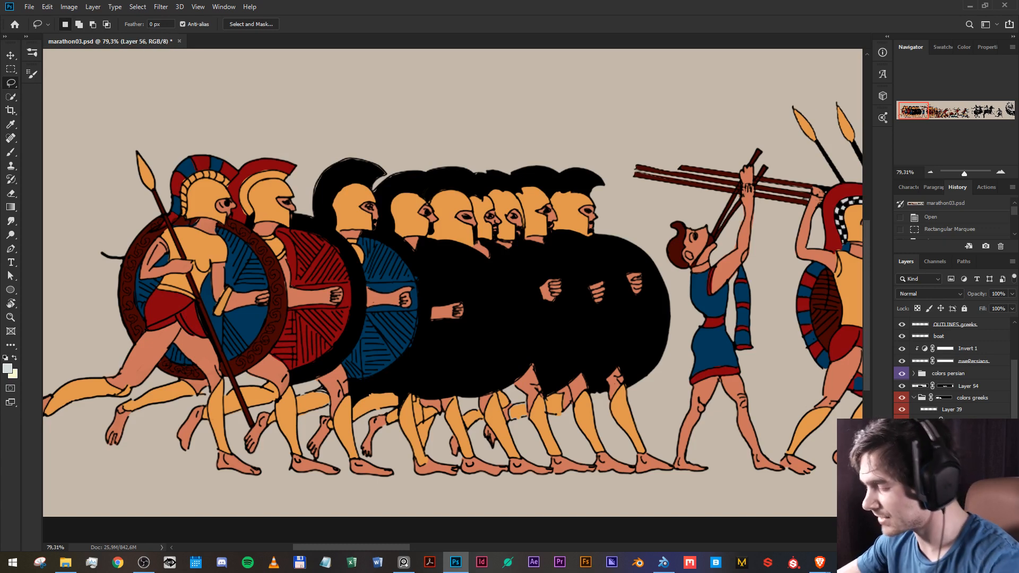
{"action": "left_click_drag", "start_coordinate": [702, 291], "coordinate": [376, 305]}
{"action": "left_click_drag", "start_coordinate": [616, 349], "coordinate": [513, 295]}
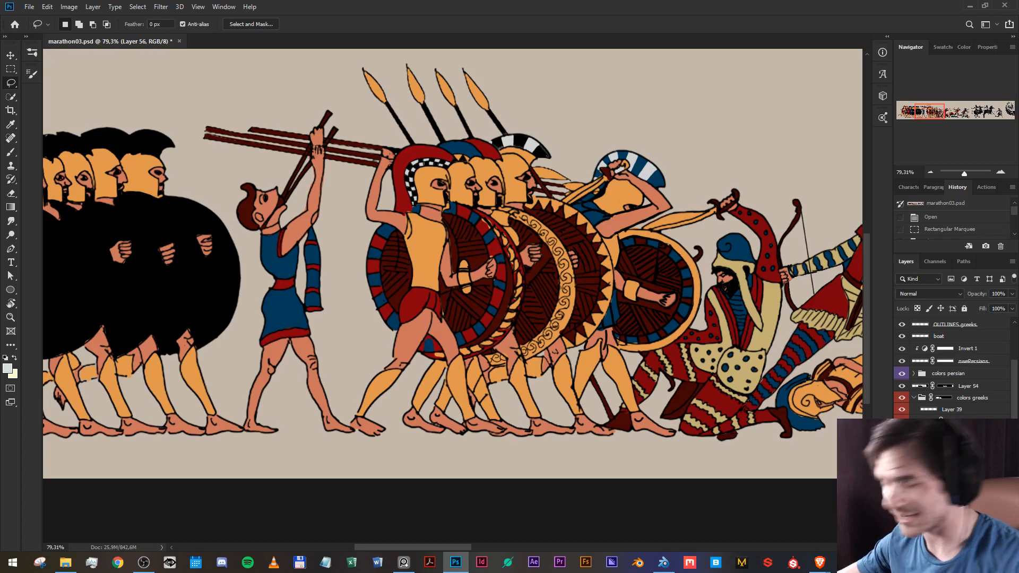
{"action": "type", "text": "white"}
{"action": "key", "text": "Return"}
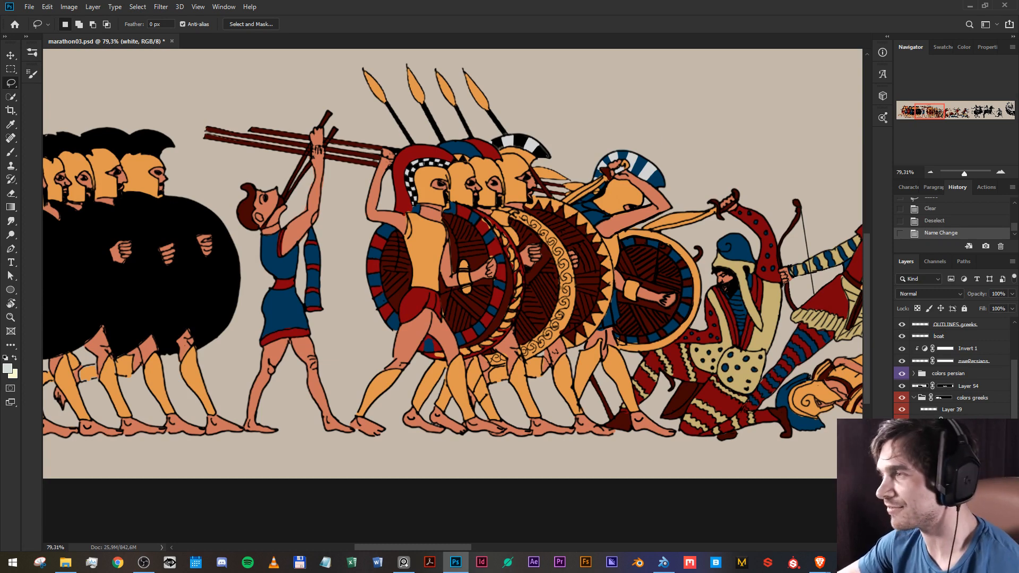
Select the blue layer and check it and the layer below by toggling their visibility off and on.
{"action": "left_click", "coordinate": [951, 468]}
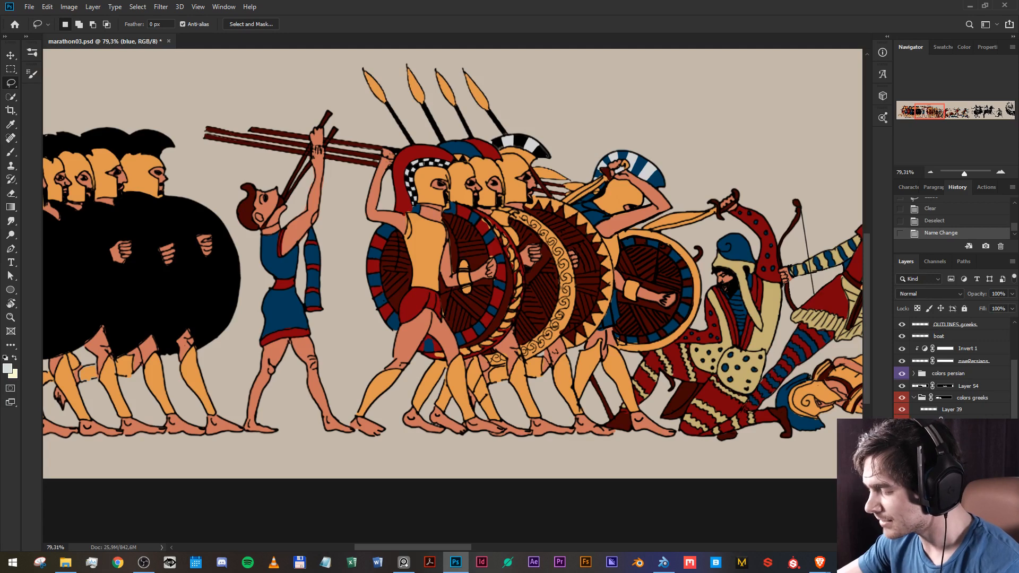
{"action": "left_click", "coordinate": [902, 467]}
{"action": "left_click", "coordinate": [902, 467]}
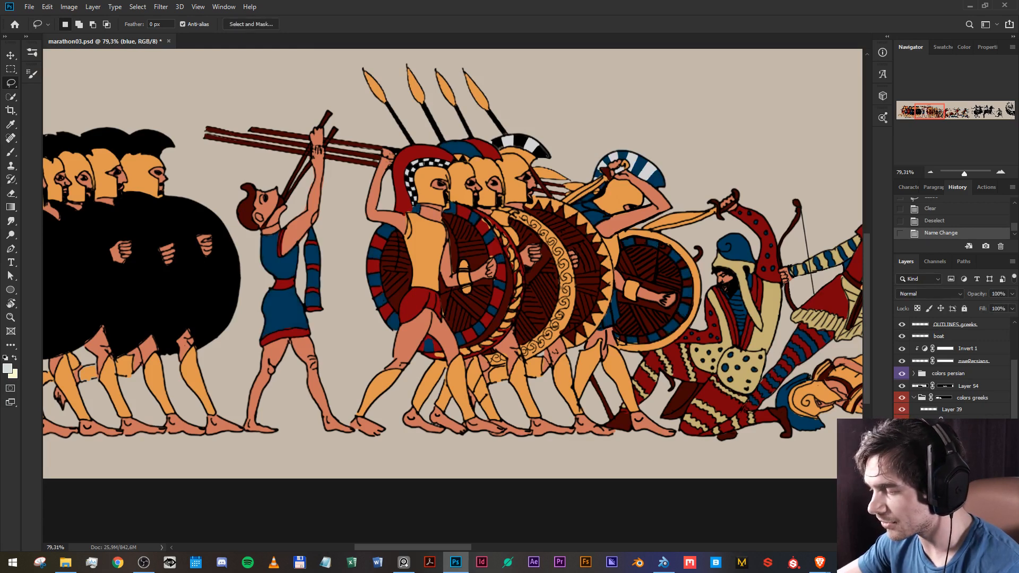
{"action": "left_click", "coordinate": [901, 478]}
{"action": "left_click", "coordinate": [902, 478]}
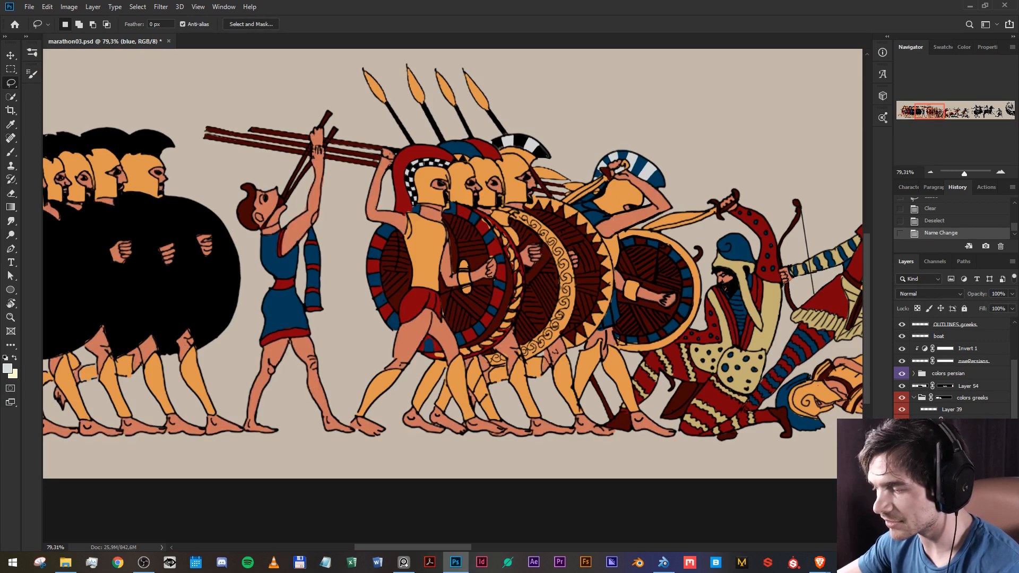
Return to the marching hoplites, select the red layer and switch to the Brush tool.
{"action": "left_click_drag", "start_coordinate": [215, 319], "coordinate": [732, 378]}
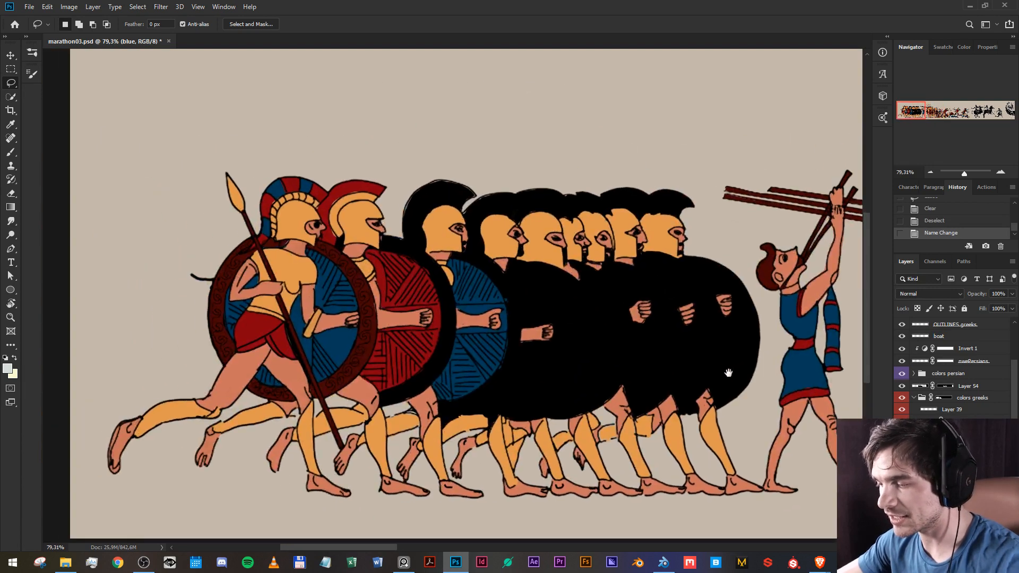
{"action": "scroll", "coordinate": [470, 343], "scroll_direction": "up", "scroll_amount": 4}
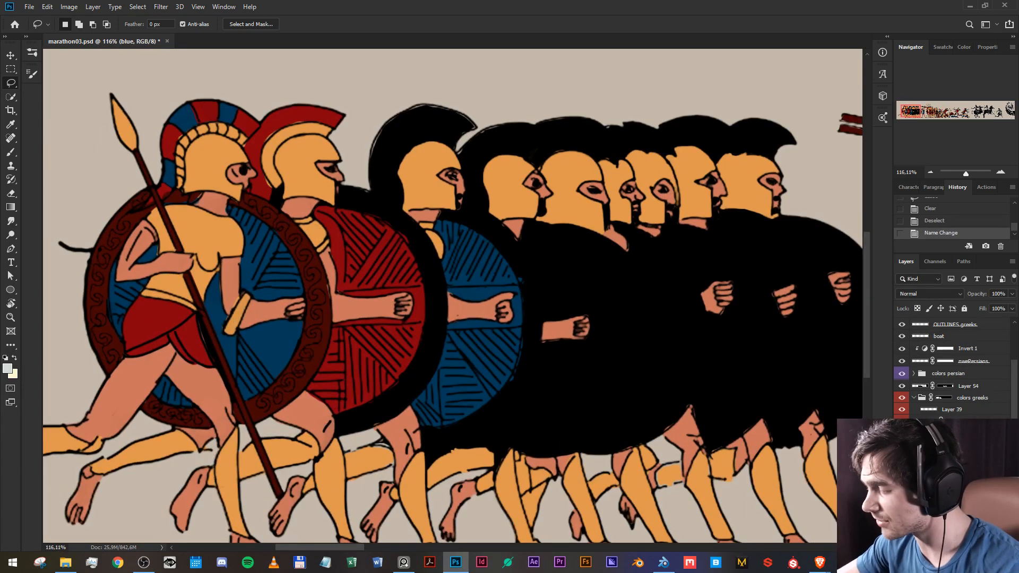
{"action": "key", "text": "alt+bracketleft"}
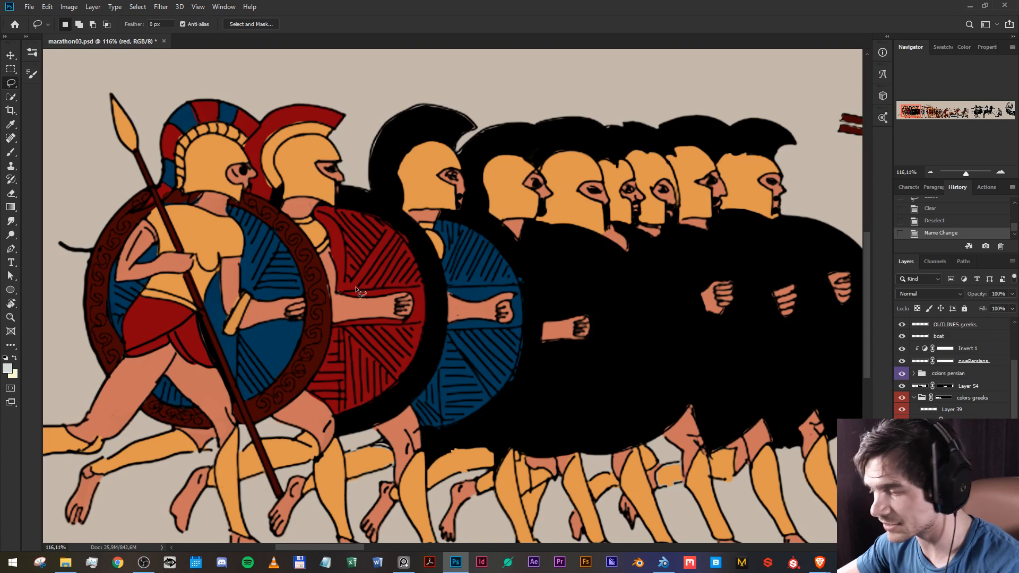
{"action": "right_click", "coordinate": [240, 219]}
{"action": "left_click", "coordinate": [13, 58]}
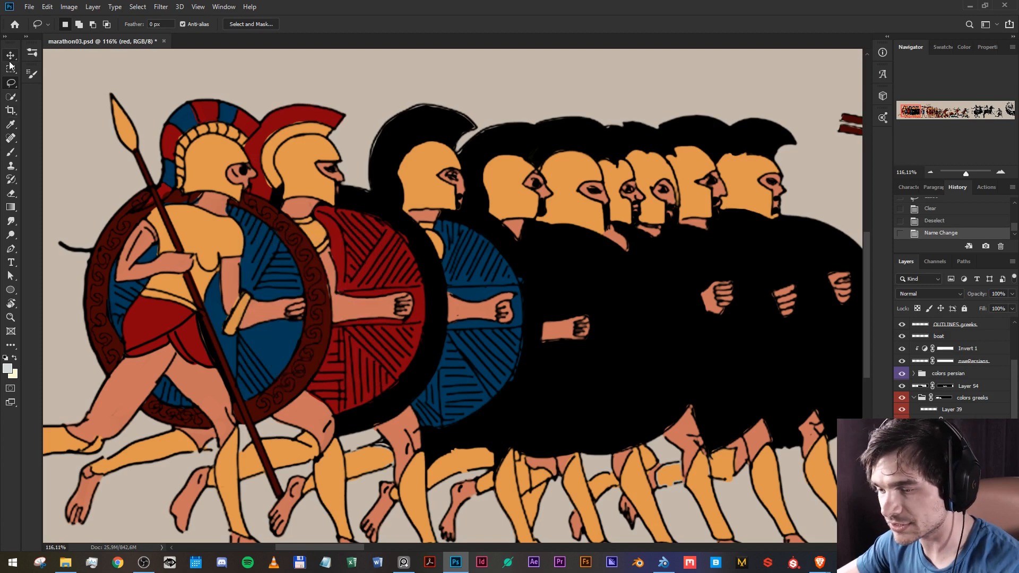
{"action": "left_click", "coordinate": [10, 154]}
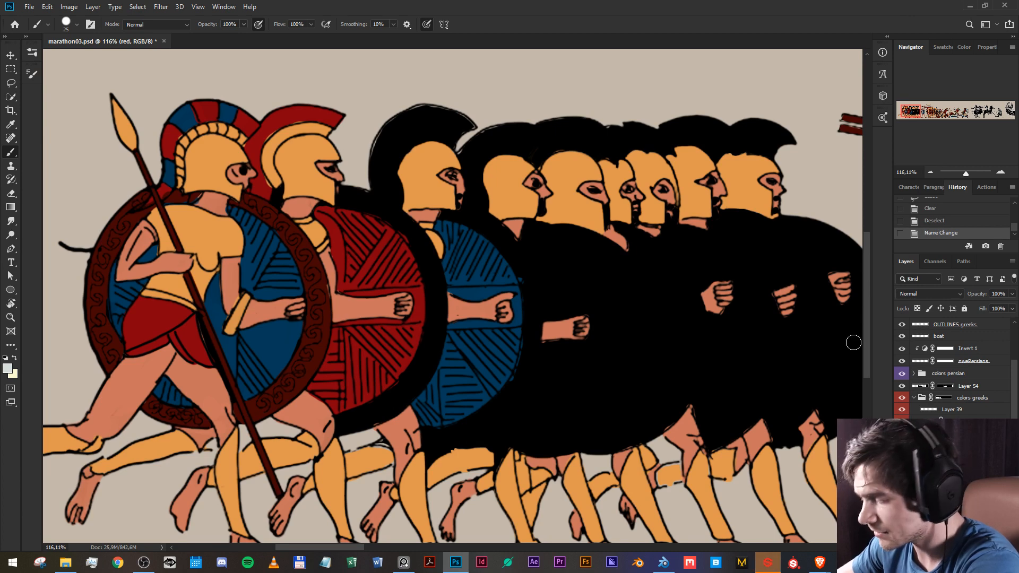
Compare the Greek outlines with and without the Invert 1 copy adjustment, leaving that adjustment layer hidden.
{"action": "scroll", "coordinate": [904, 361], "scroll_direction": "up", "scroll_amount": 2}
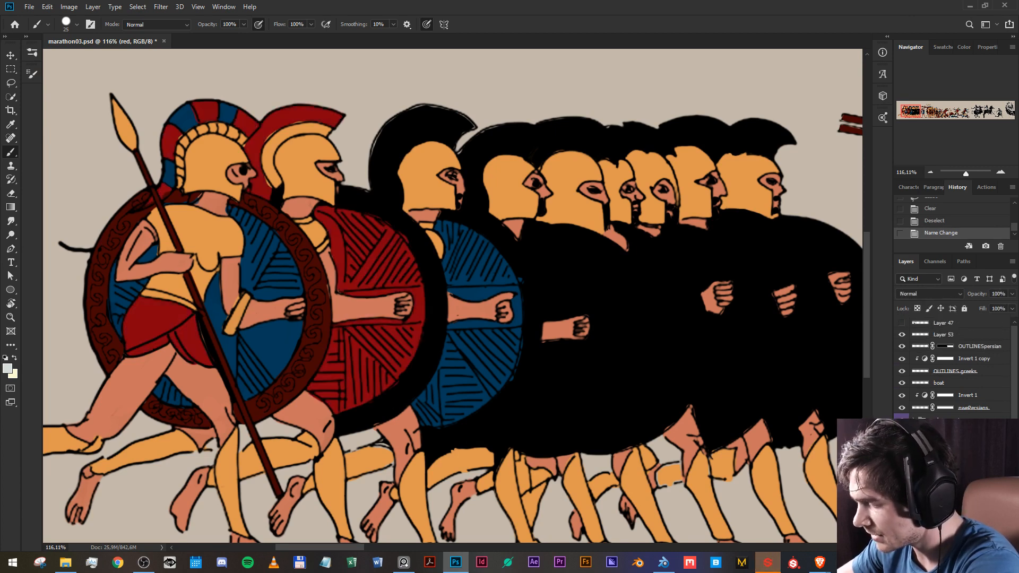
{"action": "left_click", "coordinate": [903, 359]}
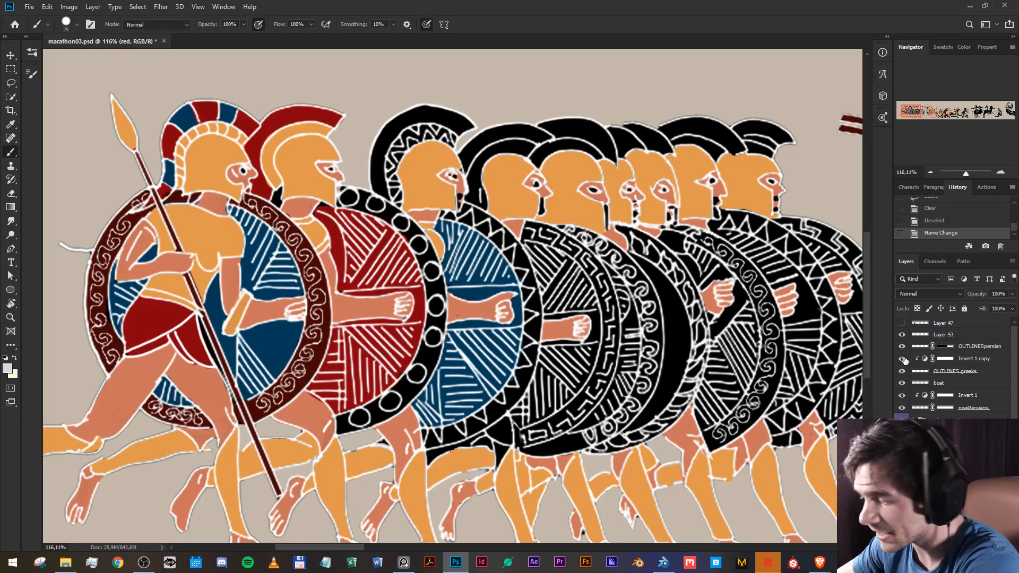
{"action": "left_click", "coordinate": [902, 359]}
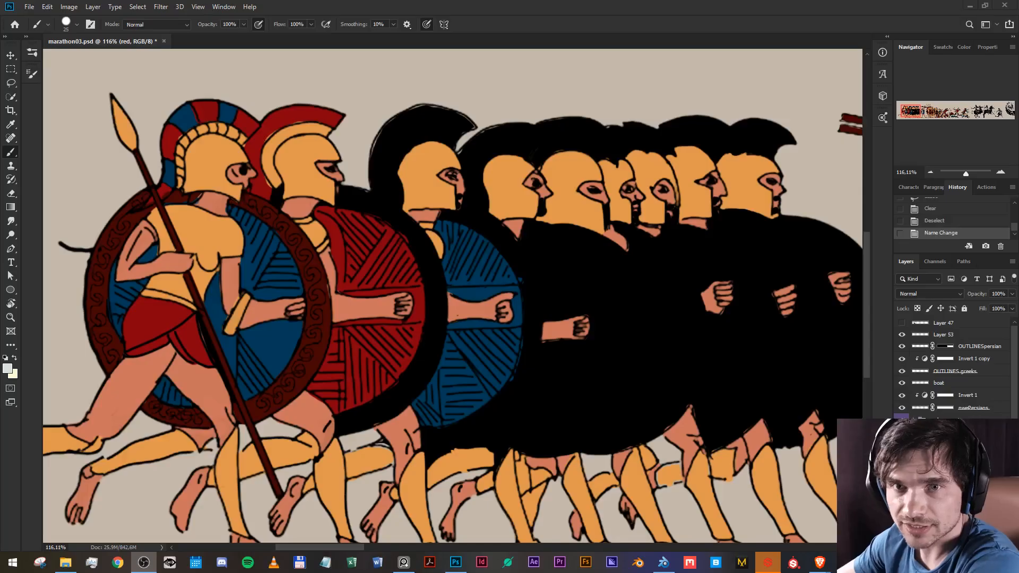
{"action": "left_click", "coordinate": [902, 360]}
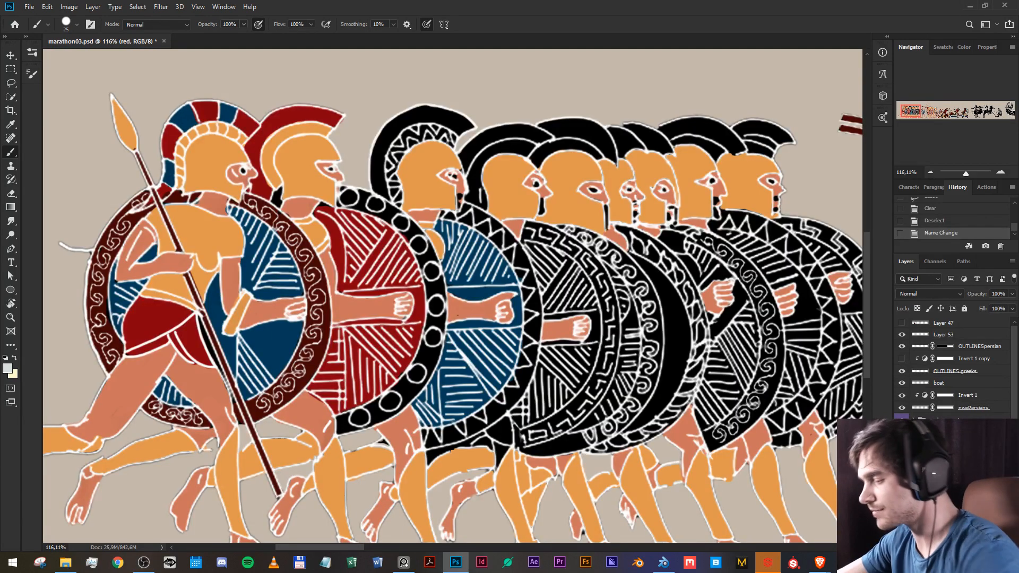
Select the skin layer, check its contribution by toggling its visibility, and target its layer mask.
{"action": "scroll", "coordinate": [955, 446], "scroll_direction": "down", "scroll_amount": 1}
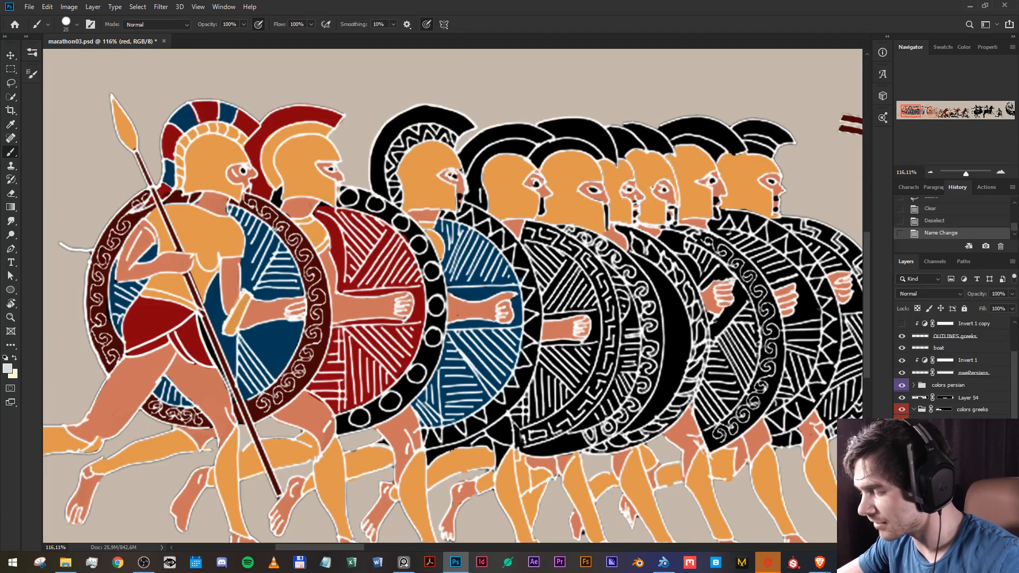
{"action": "left_click", "coordinate": [955, 446]}
{"action": "scroll", "coordinate": [584, 425], "scroll_direction": "up", "scroll_amount": 5}
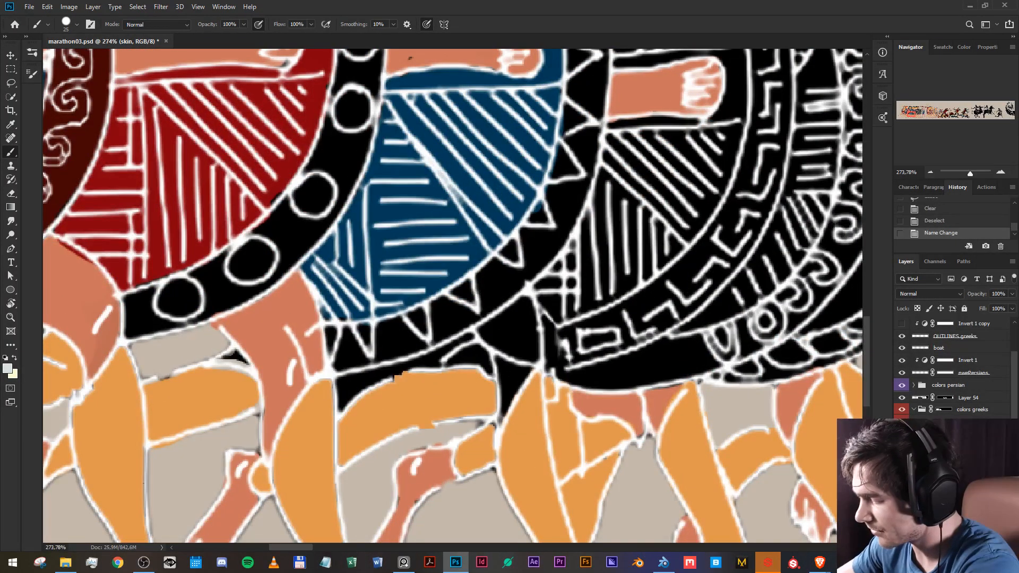
{"action": "left_click", "coordinate": [901, 446]}
{"action": "left_click", "coordinate": [901, 445]}
{"action": "scroll", "coordinate": [902, 446], "scroll_direction": "up", "scroll_amount": 1}
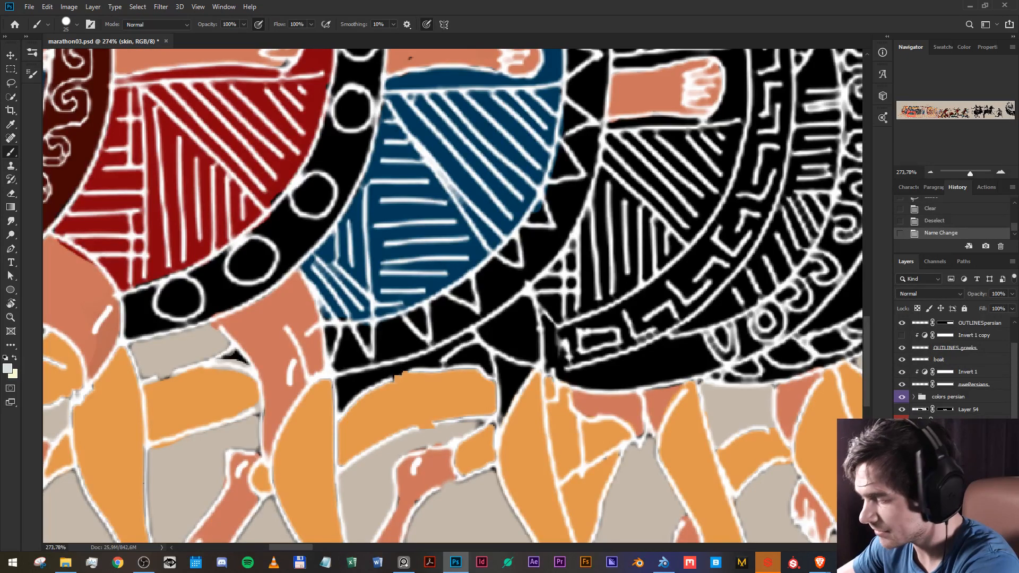
{"action": "left_click", "coordinate": [946, 447]}
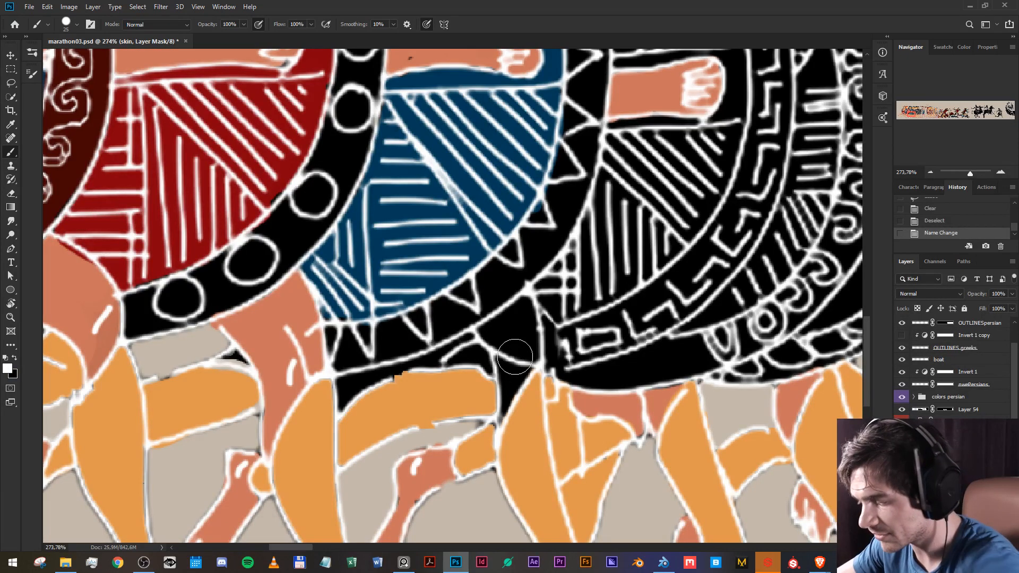
Paint white on the skin mask to fill the black gaps on the hoplites' legs just below the shields.
{"action": "mouse_move", "coordinate": [503, 349]}
{"action": "left_mouse_down"}
{"action": "mouse_move", "coordinate": [498, 420]}
{"action": "mouse_move", "coordinate": [505, 381]}
{"action": "mouse_move", "coordinate": [523, 370]}
{"action": "mouse_move", "coordinate": [509, 394]}
{"action": "mouse_move", "coordinate": [503, 350]}
{"action": "mouse_move", "coordinate": [539, 351]}
{"action": "mouse_move", "coordinate": [519, 376]}
{"action": "mouse_move", "coordinate": [477, 352]}
{"action": "mouse_move", "coordinate": [450, 370]}
{"action": "mouse_move", "coordinate": [511, 371]}
{"action": "mouse_move", "coordinate": [512, 359]}
{"action": "mouse_move", "coordinate": [504, 366]}
{"action": "mouse_move", "coordinate": [527, 363]}
{"action": "left_mouse_up"}
{"action": "key", "text": "x"}
{"action": "key", "text": "x"}
{"action": "scroll", "coordinate": [528, 362], "scroll_direction": "down", "scroll_amount": 4}
{"action": "mouse_move", "coordinate": [763, 387]}
{"action": "left_mouse_down"}
{"action": "mouse_move", "coordinate": [572, 344]}
{"action": "mouse_move", "coordinate": [480, 350]}
{"action": "mouse_move", "coordinate": [327, 408]}
{"action": "mouse_move", "coordinate": [711, 390]}
{"action": "left_mouse_up"}
{"action": "left_click_drag", "start_coordinate": [369, 388], "coordinate": [586, 371]}
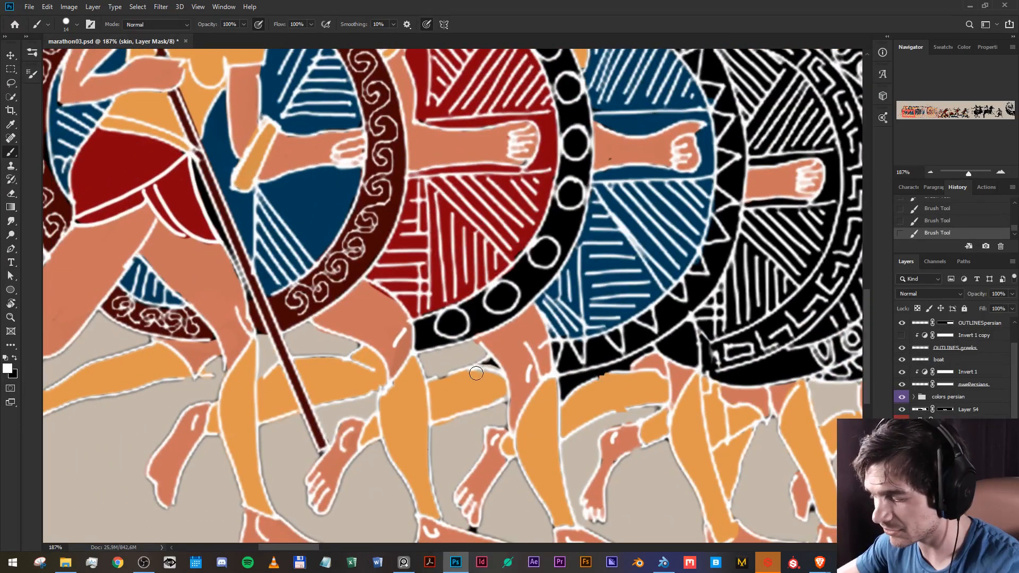
{"action": "left_click_drag", "start_coordinate": [494, 368], "coordinate": [502, 359]}
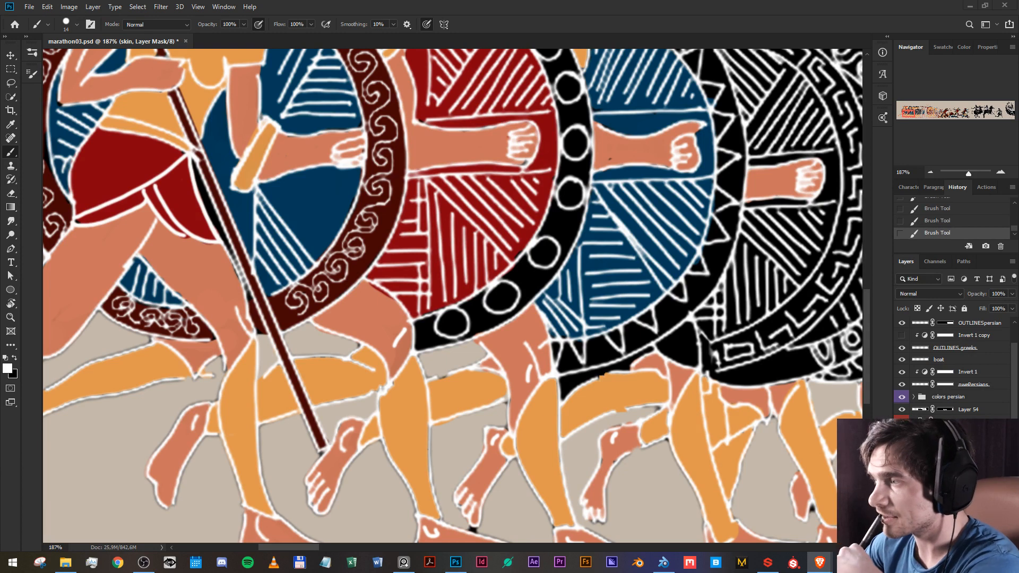
Paint a fist-shaped patch of skin on the patterned black shield through the skin mask, and trim its edge with black.
{"action": "scroll", "coordinate": [294, 322], "scroll_direction": "up", "scroll_amount": 1}
{"action": "left_click", "coordinate": [324, 315]}
{"action": "left_click_drag", "start_coordinate": [641, 389], "coordinate": [525, 342]}
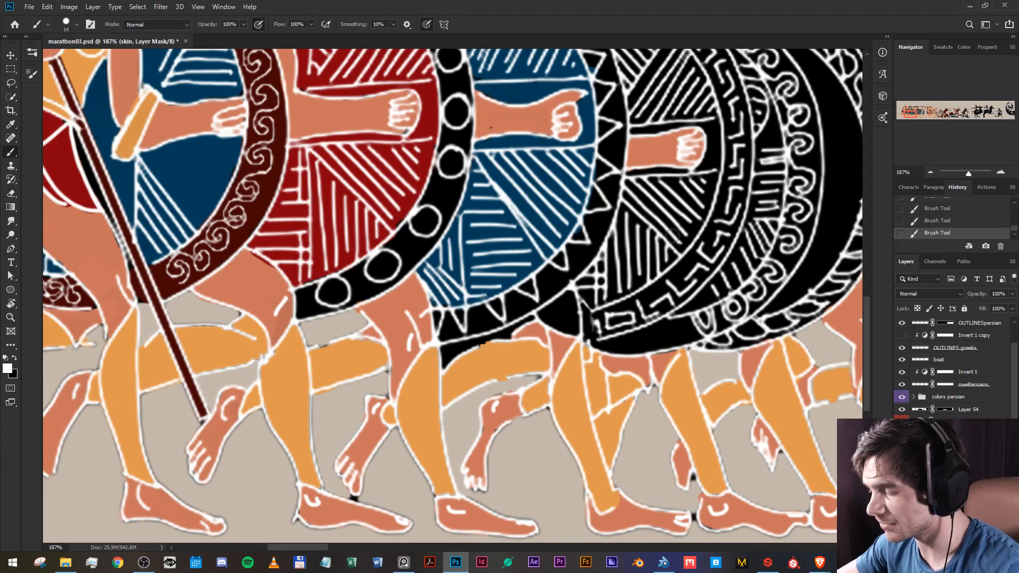
{"action": "left_click_drag", "start_coordinate": [672, 236], "coordinate": [211, 331]}
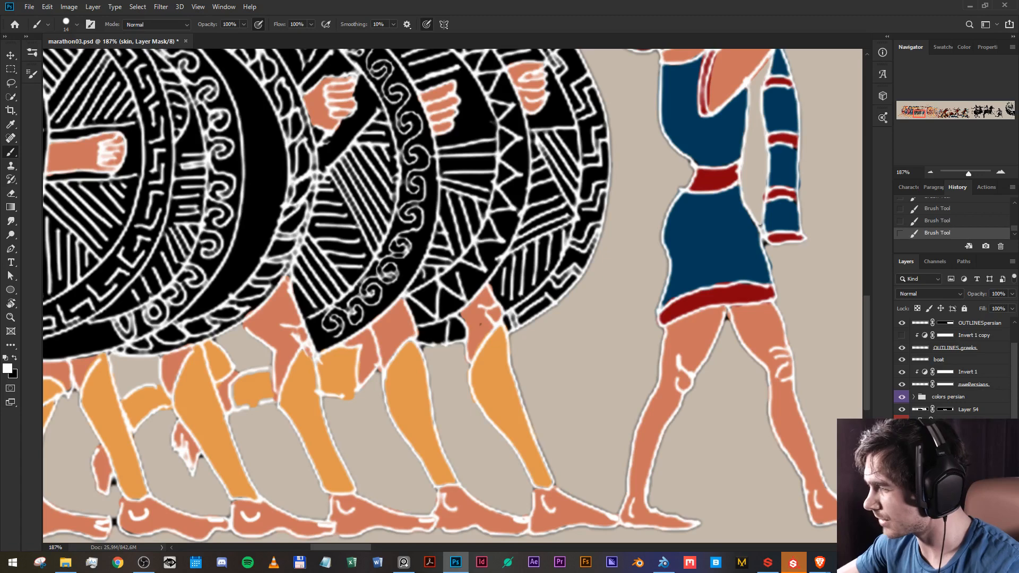
{"action": "left_click_drag", "start_coordinate": [298, 176], "coordinate": [593, 332]}
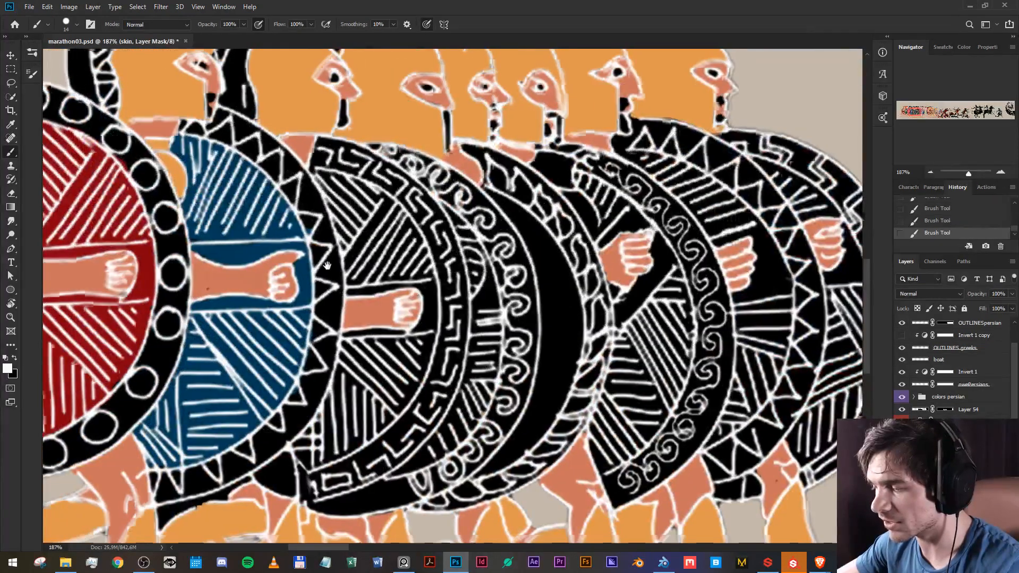
{"action": "left_click_drag", "start_coordinate": [327, 265], "coordinate": [541, 273]}
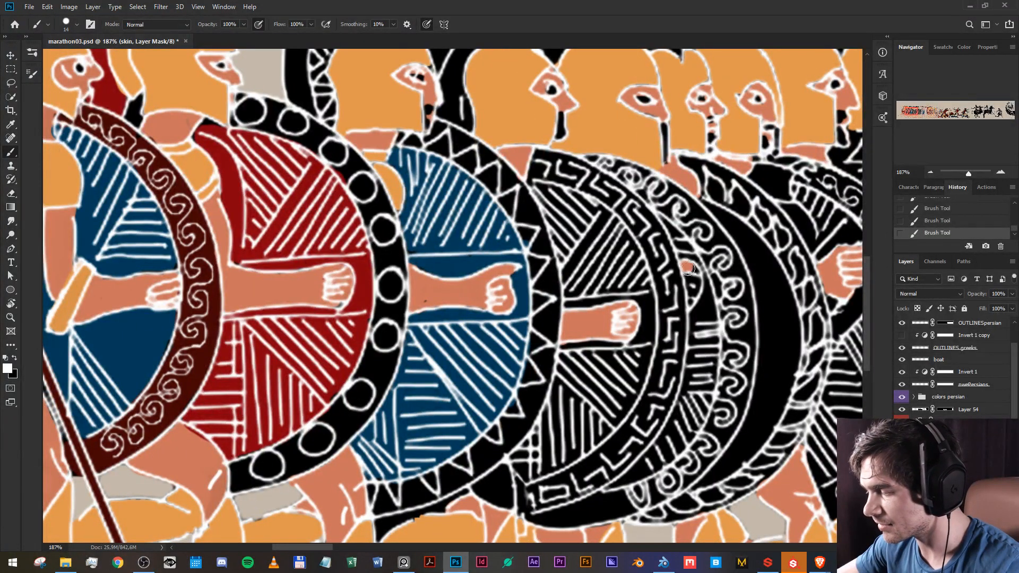
{"action": "left_click_drag", "start_coordinate": [688, 268], "coordinate": [688, 311]}
{"action": "key", "text": "x"}
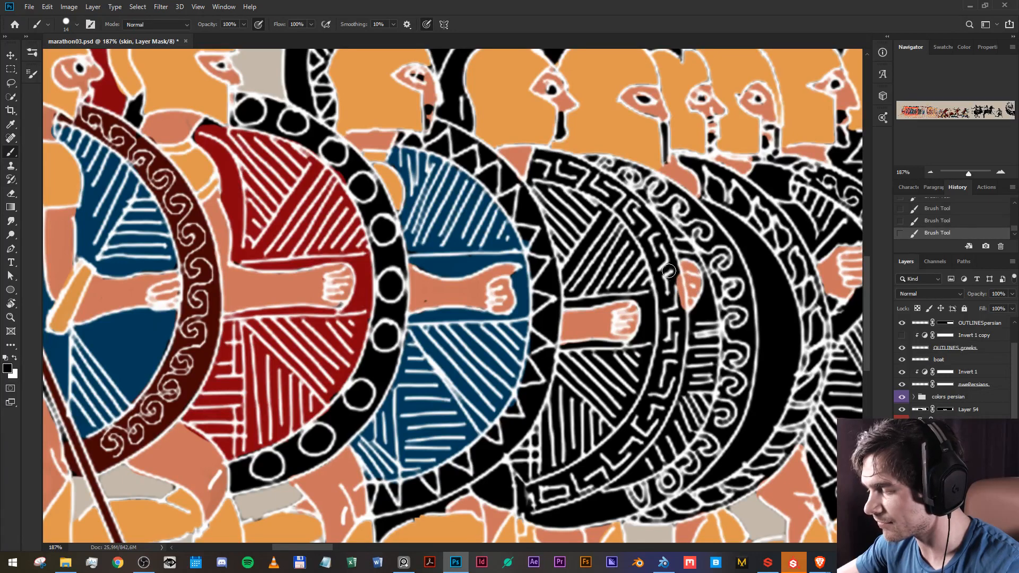
{"action": "left_click_drag", "start_coordinate": [669, 271], "coordinate": [675, 313]}
On Layer 38's mask, lasso and mask out the black area between the blue shield's lower rim and the raised leg.
{"action": "mouse_move", "coordinate": [667, 277]}
{"action": "left_mouse_down"}
{"action": "mouse_move", "coordinate": [677, 315]}
{"action": "mouse_move", "coordinate": [680, 303]}
{"action": "mouse_move", "coordinate": [752, 317]}
{"action": "mouse_move", "coordinate": [883, 358]}
{"action": "left_mouse_up"}
{"action": "mouse_move", "coordinate": [388, 351]}
{"action": "left_mouse_down"}
{"action": "mouse_move", "coordinate": [599, 276]}
{"action": "mouse_move", "coordinate": [696, 21]}
{"action": "left_mouse_up"}
{"action": "left_click_drag", "start_coordinate": [619, 354], "coordinate": [510, 382]}
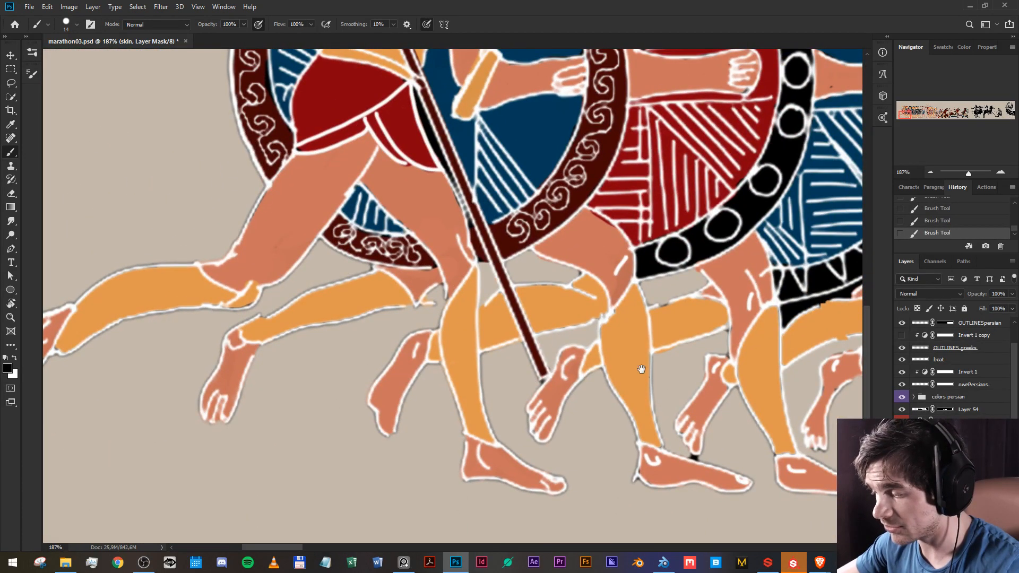
{"action": "mouse_move", "coordinate": [642, 369]}
{"action": "left_mouse_down"}
{"action": "mouse_move", "coordinate": [438, 353]}
{"action": "mouse_move", "coordinate": [613, 401]}
{"action": "mouse_move", "coordinate": [518, 452]}
{"action": "left_mouse_up"}
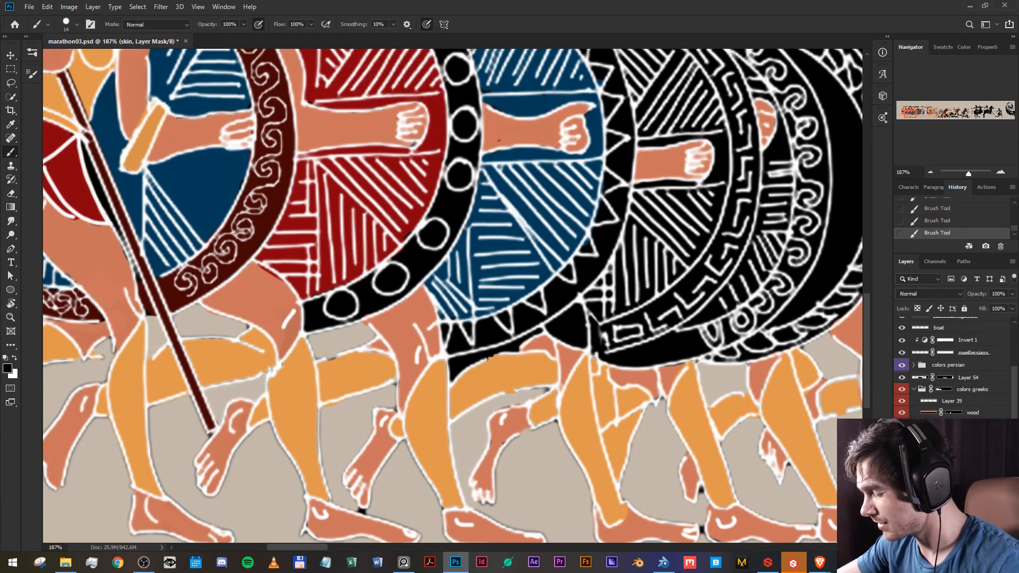
{"action": "left_click", "coordinate": [954, 460]}
{"action": "key", "text": "l"}
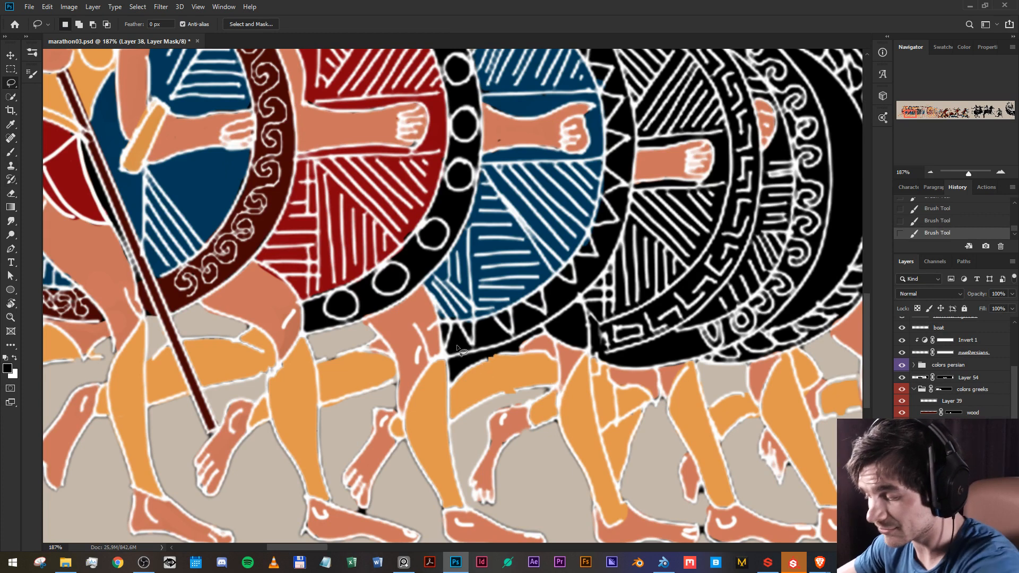
{"action": "mouse_move", "coordinate": [448, 357]}
{"action": "left_mouse_down"}
{"action": "mouse_move", "coordinate": [452, 380]}
{"action": "mouse_move", "coordinate": [549, 333]}
{"action": "mouse_move", "coordinate": [544, 324]}
{"action": "mouse_move", "coordinate": [452, 360]}
{"action": "left_mouse_up"}
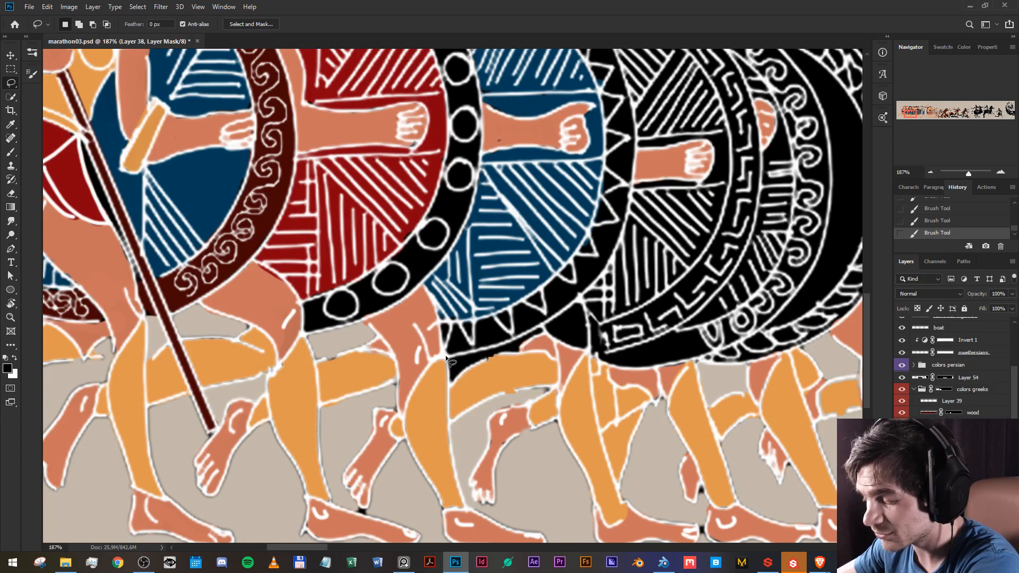
{"action": "key", "text": "Delete"}
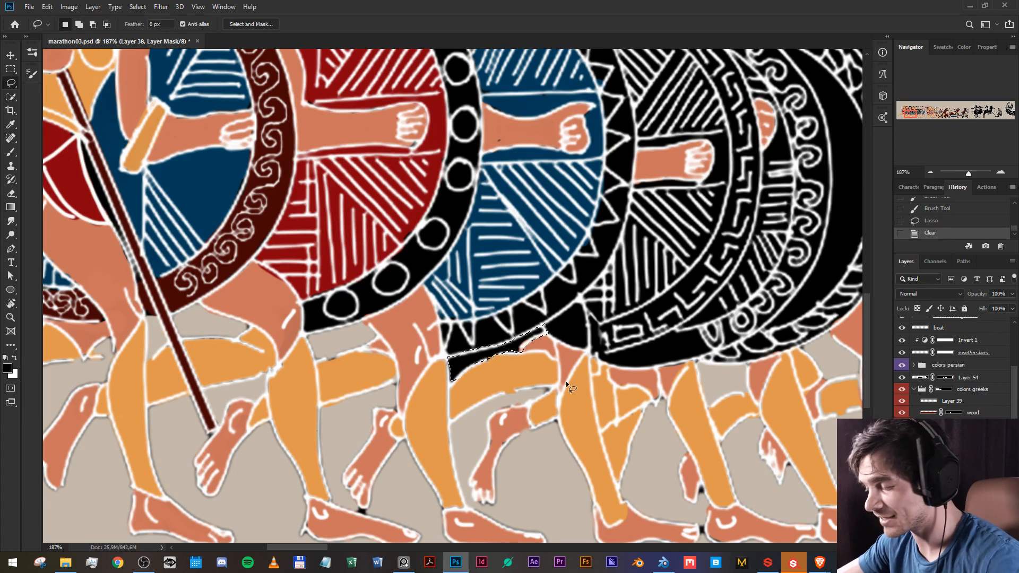
{"action": "key", "text": "x"}
{"action": "key", "text": "Delete"}
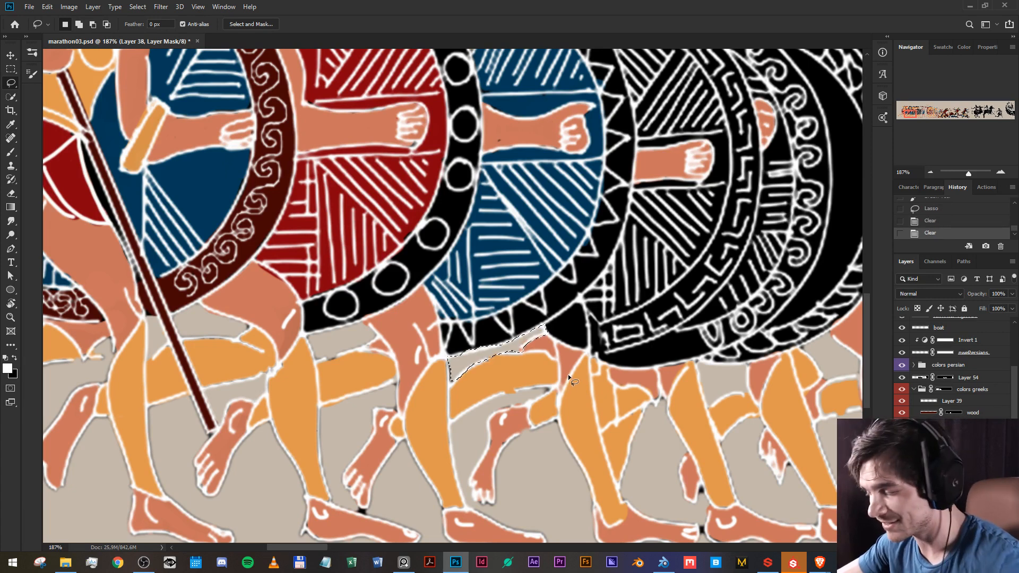
{"action": "key", "text": "ctrl+d"}
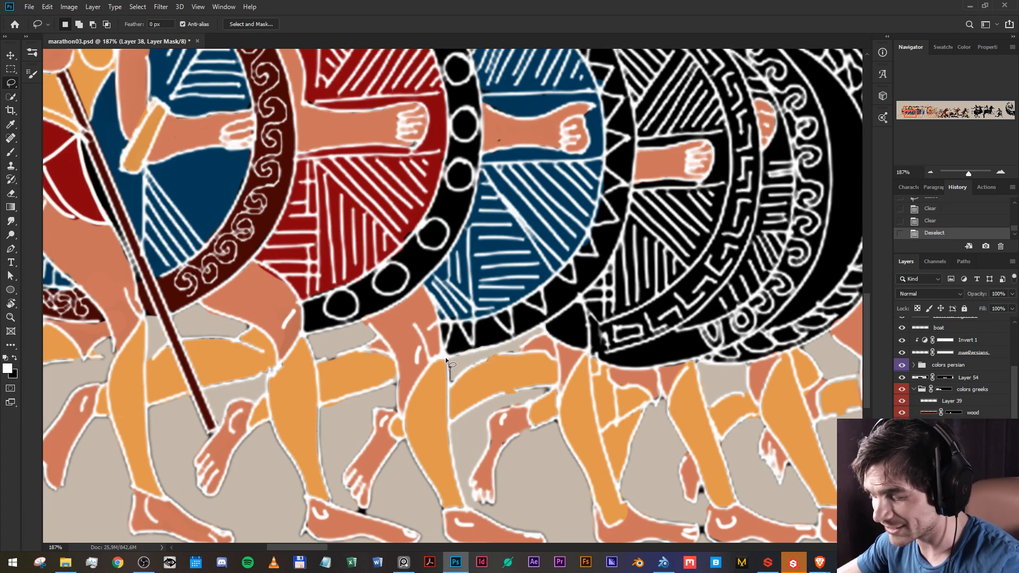
{"action": "mouse_move", "coordinate": [446, 359]}
{"action": "left_mouse_down"}
{"action": "mouse_move", "coordinate": [448, 391]}
{"action": "mouse_move", "coordinate": [453, 352]}
{"action": "left_mouse_up"}
{"action": "key", "text": "Delete"}
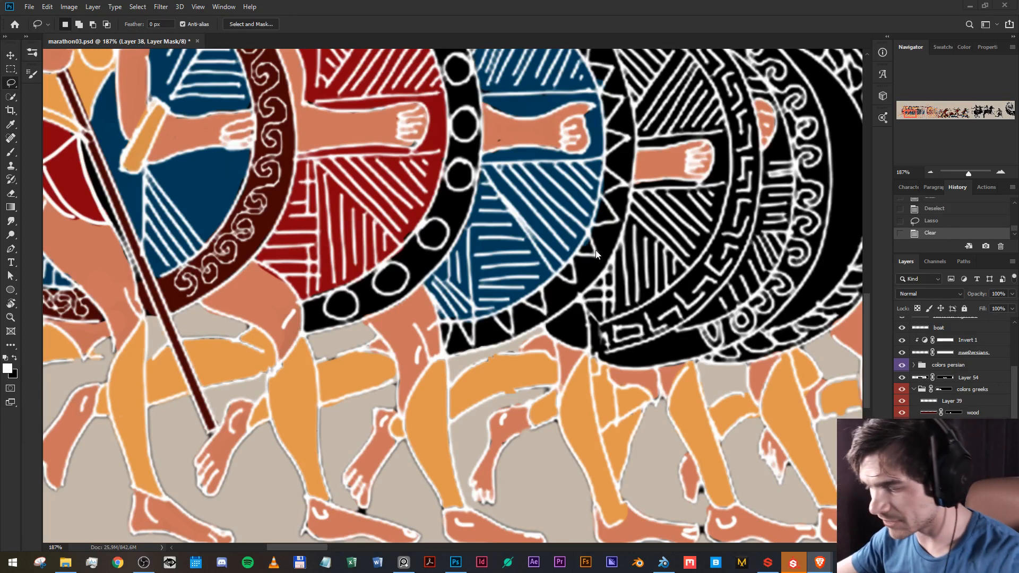
Look over the hoplites' helmets, fists and shields along the row, and clear the active selection.
{"action": "left_click_drag", "start_coordinate": [219, 234], "coordinate": [388, 522]}
{"action": "left_click_drag", "start_coordinate": [510, 429], "coordinate": [420, 400]}
{"action": "left_click_drag", "start_coordinate": [677, 381], "coordinate": [485, 340]}
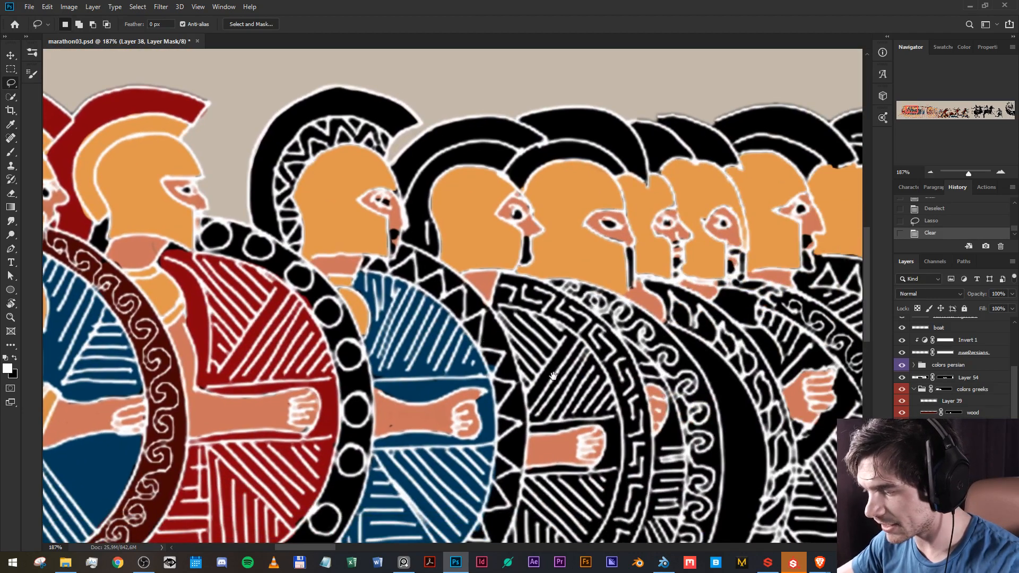
{"action": "left_click_drag", "start_coordinate": [555, 376], "coordinate": [474, 282]}
{"action": "left_click_drag", "start_coordinate": [621, 287], "coordinate": [481, 257]}
{"action": "left_click_drag", "start_coordinate": [548, 395], "coordinate": [477, 156]}
{"action": "left_click_drag", "start_coordinate": [512, 243], "coordinate": [796, 461]}
{"action": "left_click_drag", "start_coordinate": [411, 457], "coordinate": [490, 394]}
{"action": "key", "text": "ctrl+d"}
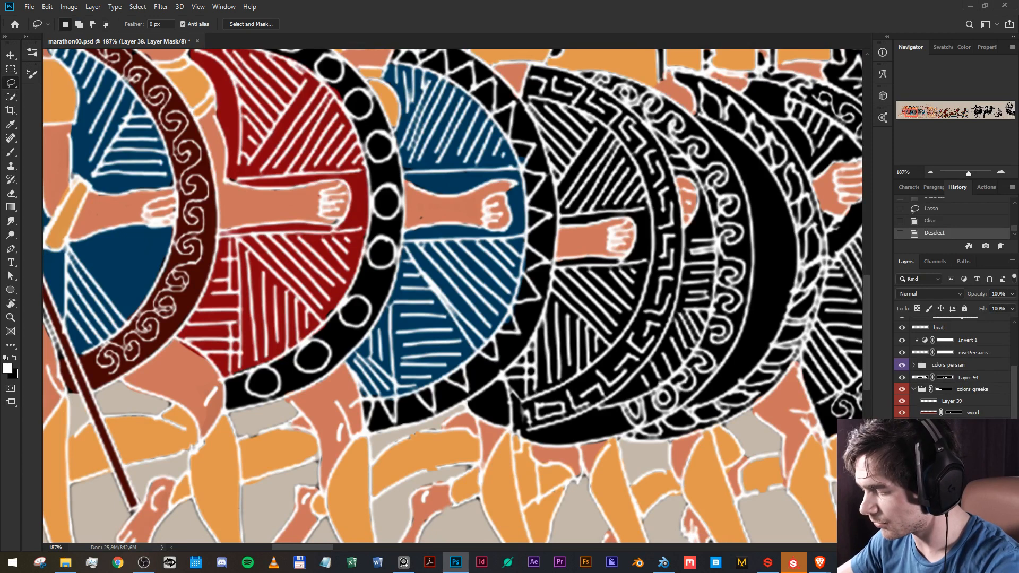
Select the blue layer, check its contribution by toggling its visibility, and target its layer mask.
{"action": "left_click", "coordinate": [955, 460]}
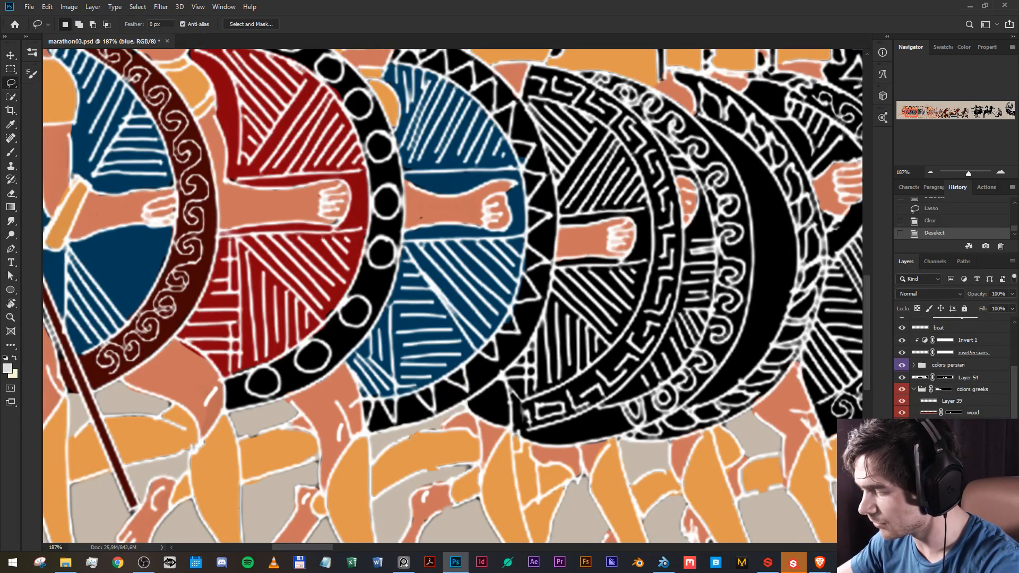
{"action": "left_click", "coordinate": [901, 460]}
{"action": "left_click", "coordinate": [902, 460]}
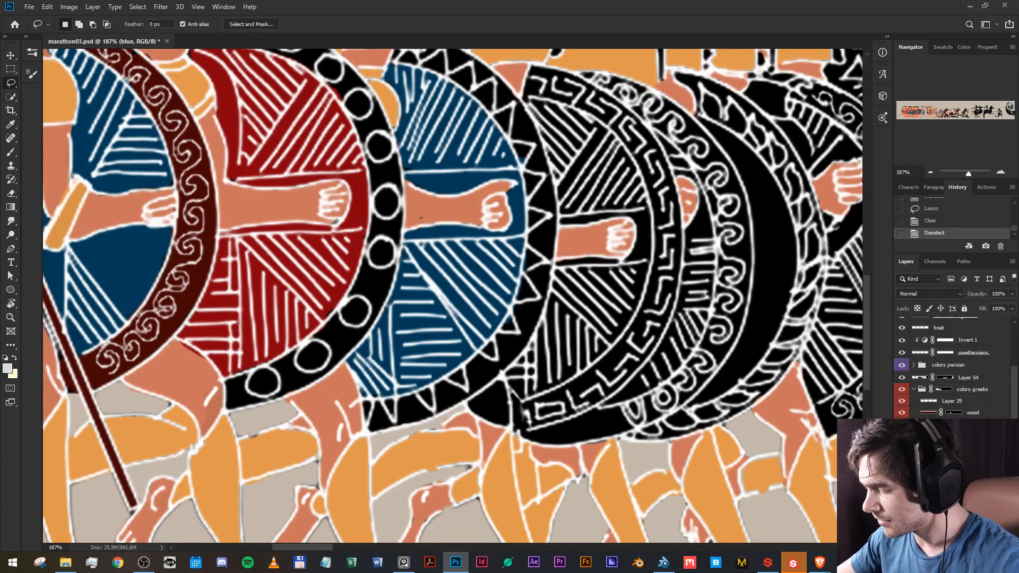
{"action": "left_click", "coordinate": [954, 459]}
Paint blue through the mask into the crescent-shaped inner field behind the meander-rimmed shield, and trim its edges with black.
{"action": "scroll", "coordinate": [525, 289], "scroll_direction": "down", "scroll_amount": 4}
{"action": "left_click_drag", "start_coordinate": [556, 269], "coordinate": [480, 303]}
{"action": "left_click_drag", "start_coordinate": [567, 250], "coordinate": [565, 258]}
{"action": "scroll", "coordinate": [563, 257], "scroll_direction": "up", "scroll_amount": 3}
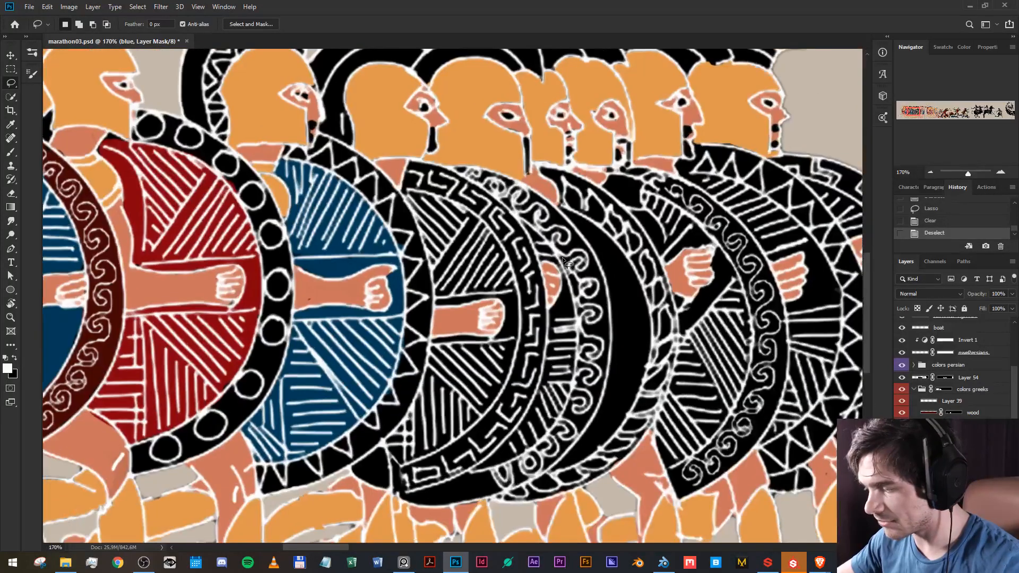
{"action": "key", "text": "b"}
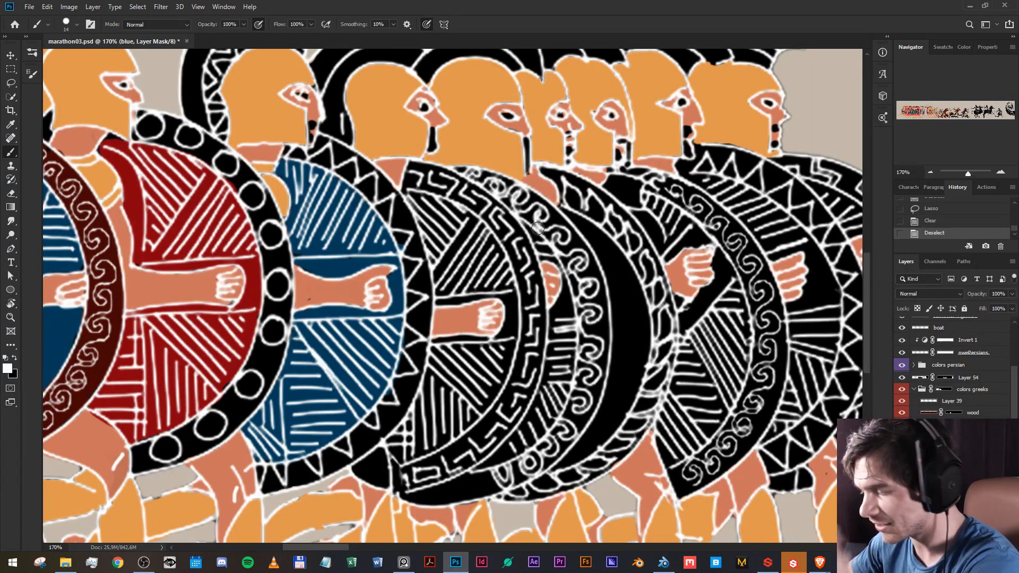
{"action": "mouse_move", "coordinate": [536, 228]}
{"action": "left_mouse_down", "text": "alt"}
{"action": "mouse_move", "coordinate": [555, 257]}
{"action": "mouse_move", "coordinate": [539, 239]}
{"action": "mouse_move", "coordinate": [540, 258]}
{"action": "mouse_move", "coordinate": [552, 258]}
{"action": "mouse_move", "coordinate": [569, 285]}
{"action": "mouse_move", "coordinate": [572, 309]}
{"action": "mouse_move", "coordinate": [548, 332]}
{"action": "mouse_move", "coordinate": [563, 276]}
{"action": "mouse_move", "coordinate": [568, 335]}
{"action": "mouse_move", "coordinate": [564, 320]}
{"action": "mouse_move", "coordinate": [548, 382]}
{"action": "mouse_move", "coordinate": [574, 319]}
{"action": "mouse_move", "coordinate": [571, 396]}
{"action": "mouse_move", "coordinate": [542, 453]}
{"action": "mouse_move", "coordinate": [474, 474]}
{"action": "mouse_move", "coordinate": [522, 433]}
{"action": "mouse_move", "coordinate": [550, 369]}
{"action": "mouse_move", "coordinate": [520, 451]}
{"action": "mouse_move", "coordinate": [499, 462]}
{"action": "mouse_move", "coordinate": [558, 413]}
{"action": "mouse_move", "coordinate": [552, 420]}
{"action": "mouse_move", "coordinate": [521, 452]}
{"action": "mouse_move", "coordinate": [562, 389]}
{"action": "mouse_move", "coordinate": [574, 340]}
{"action": "left_mouse_up", "text": "alt"}
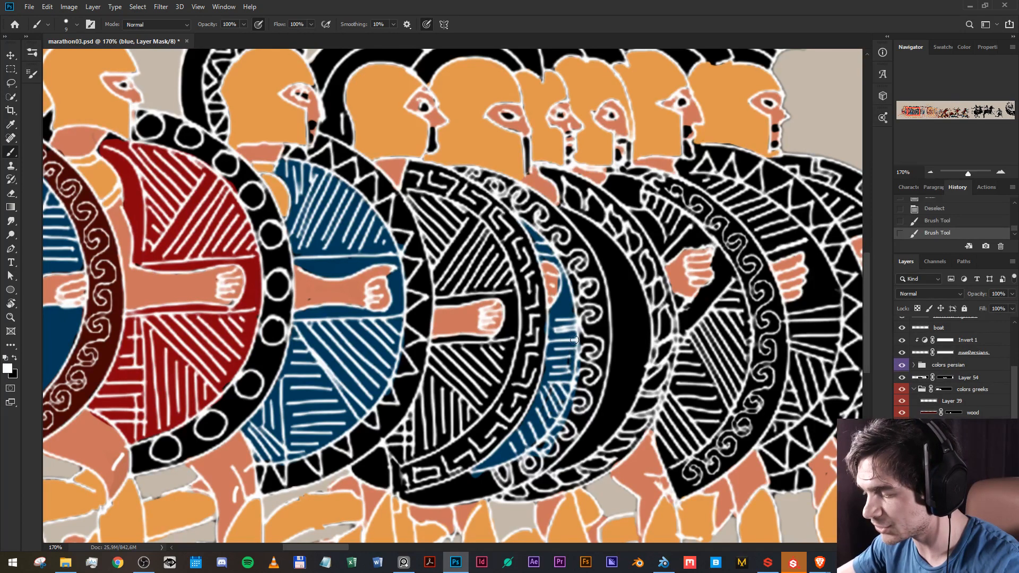
{"action": "left_click_drag", "start_coordinate": [559, 393], "coordinate": [544, 412]}
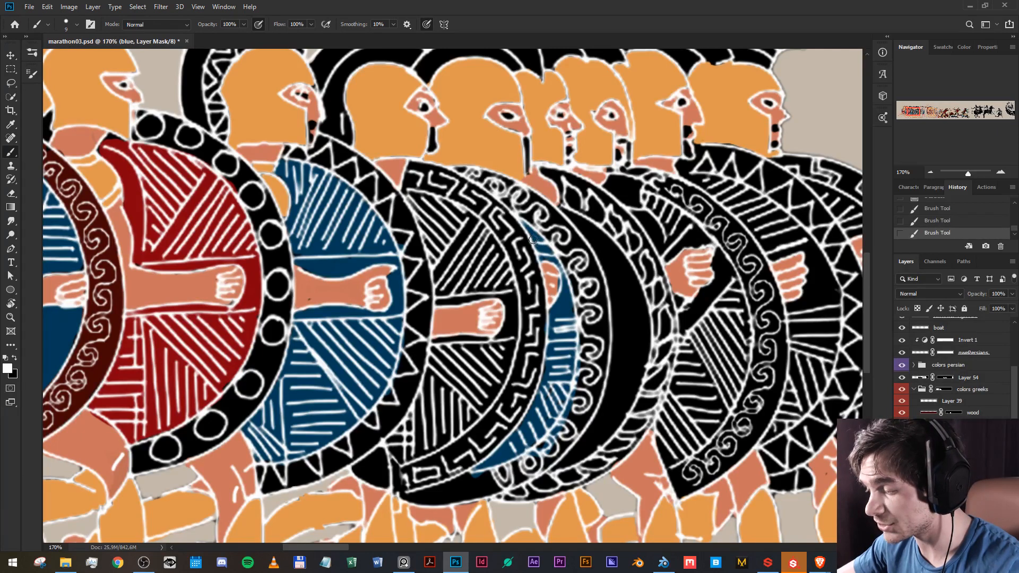
{"action": "key", "text": "x"}
{"action": "mouse_move", "coordinate": [573, 275]}
{"action": "left_mouse_down"}
{"action": "mouse_move", "coordinate": [577, 365]}
{"action": "mouse_move", "coordinate": [561, 425]}
{"action": "mouse_move", "coordinate": [497, 471]}
{"action": "left_mouse_up"}
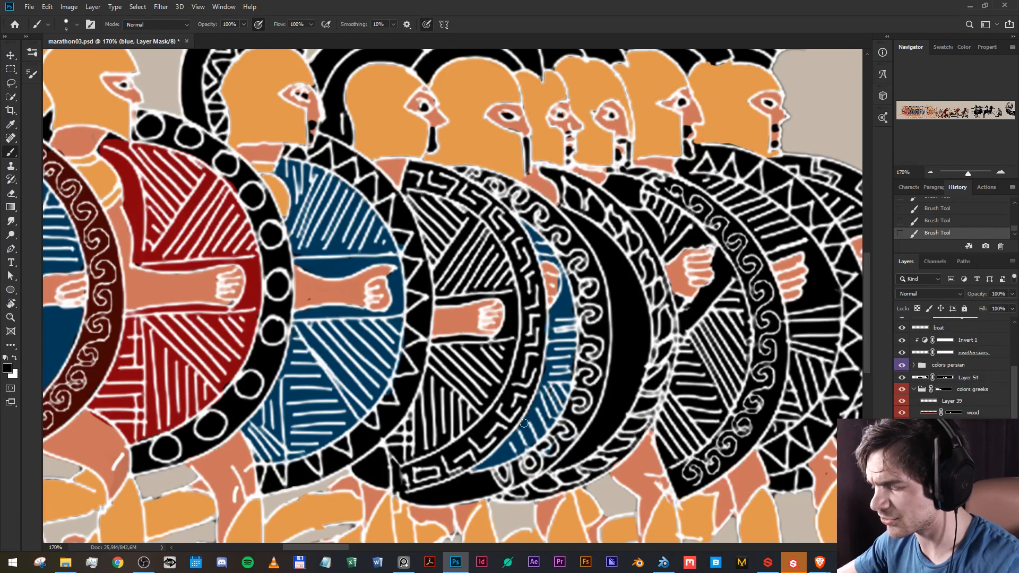
{"action": "key", "text": "x"}
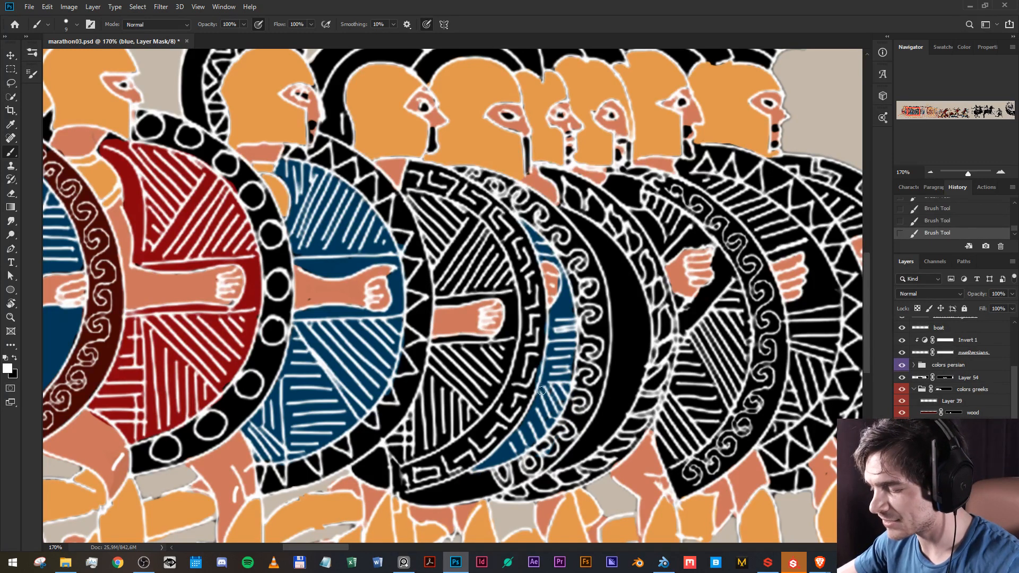
{"action": "key", "text": "x"}
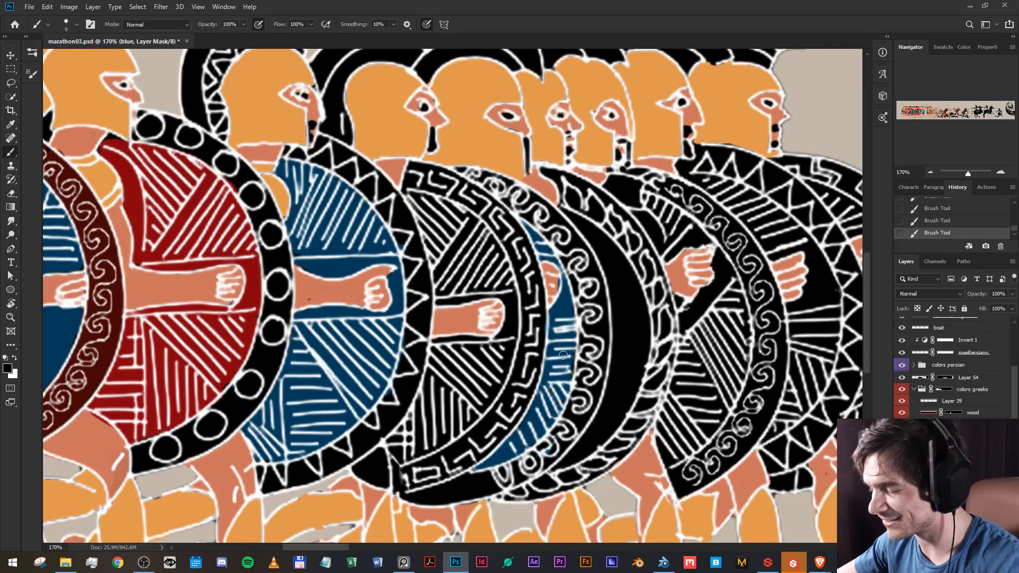
{"action": "key", "text": "x"}
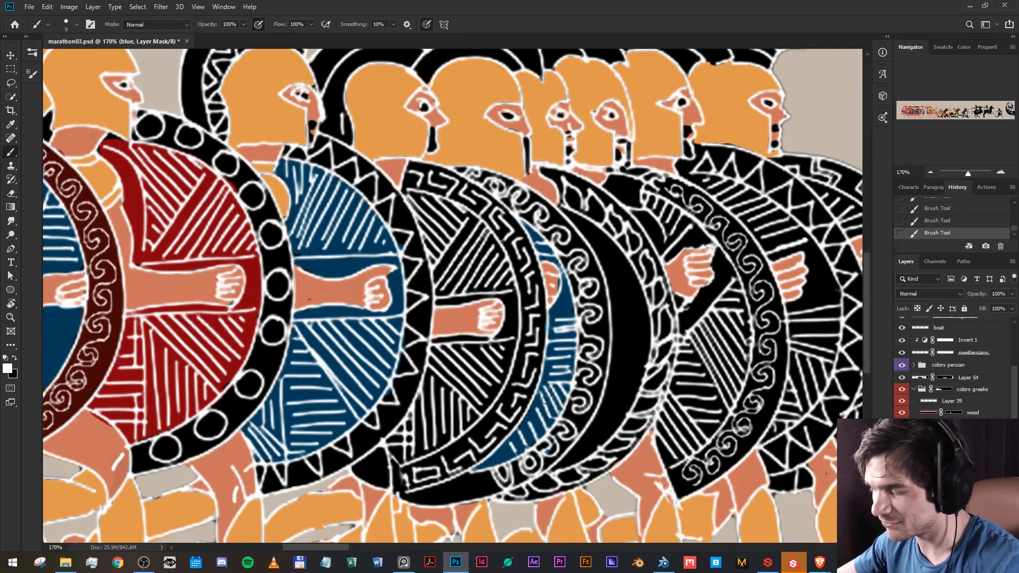
Paint blue into the hatched segment above the fist on the black shield with the spiral-patterned rim.
{"action": "left_click_drag", "start_coordinate": [623, 302], "coordinate": [440, 267]}
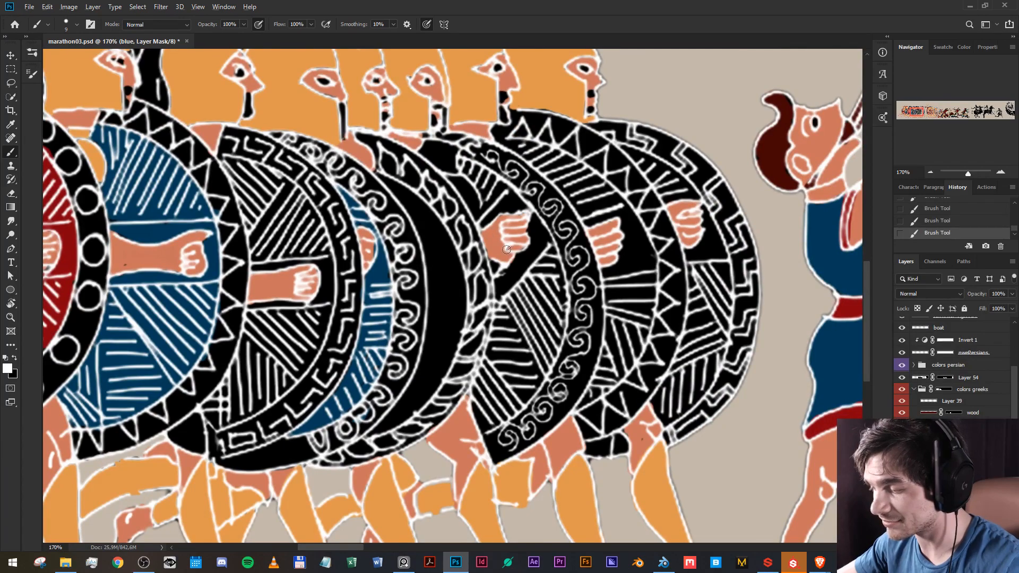
{"action": "left_click_drag", "start_coordinate": [548, 279], "coordinate": [539, 269]}
{"action": "left_click_drag", "start_coordinate": [480, 292], "coordinate": [764, 308]}
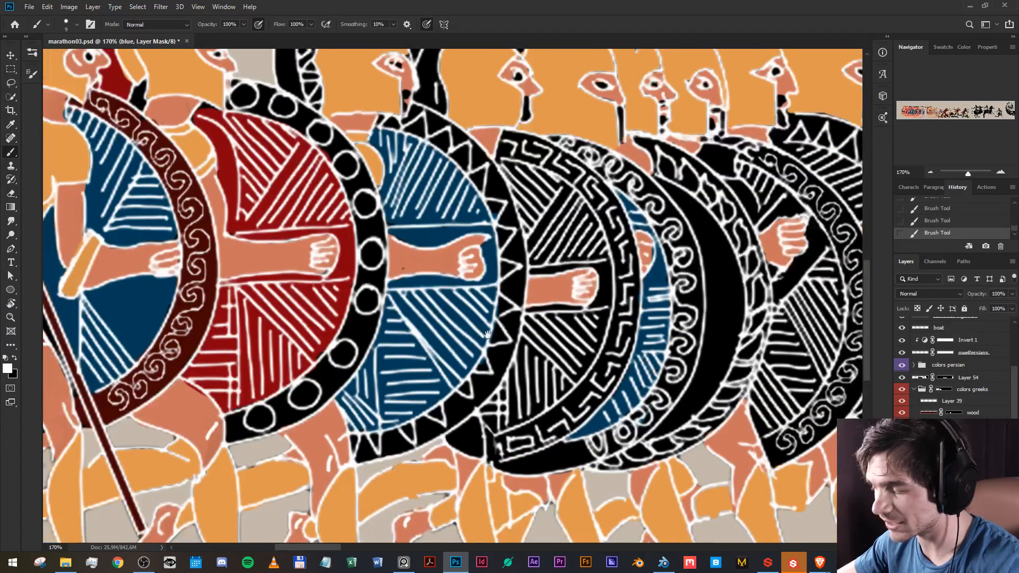
{"action": "left_click_drag", "start_coordinate": [487, 334], "coordinate": [565, 366]}
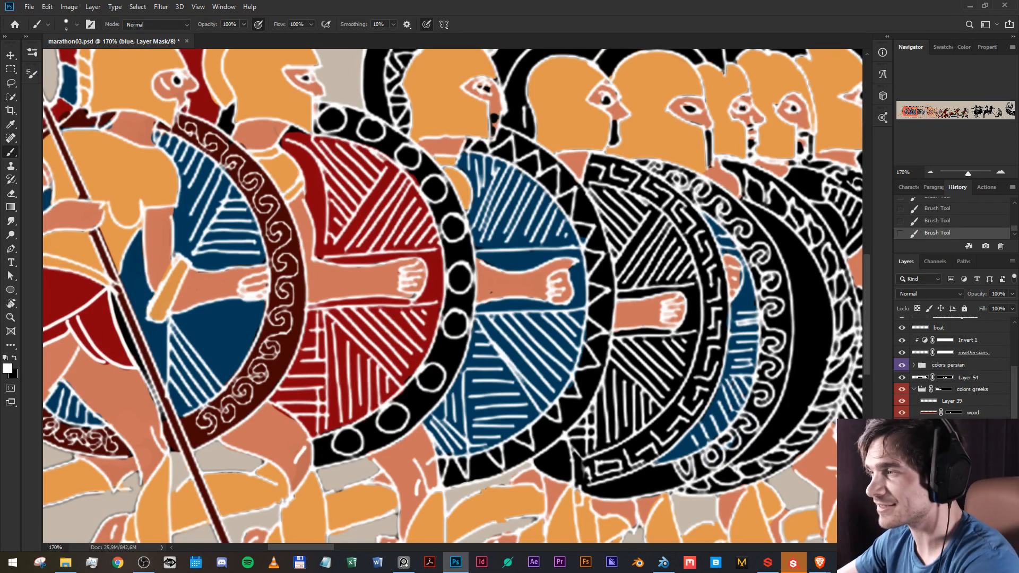
{"action": "left_click_drag", "start_coordinate": [690, 334], "coordinate": [342, 290]}
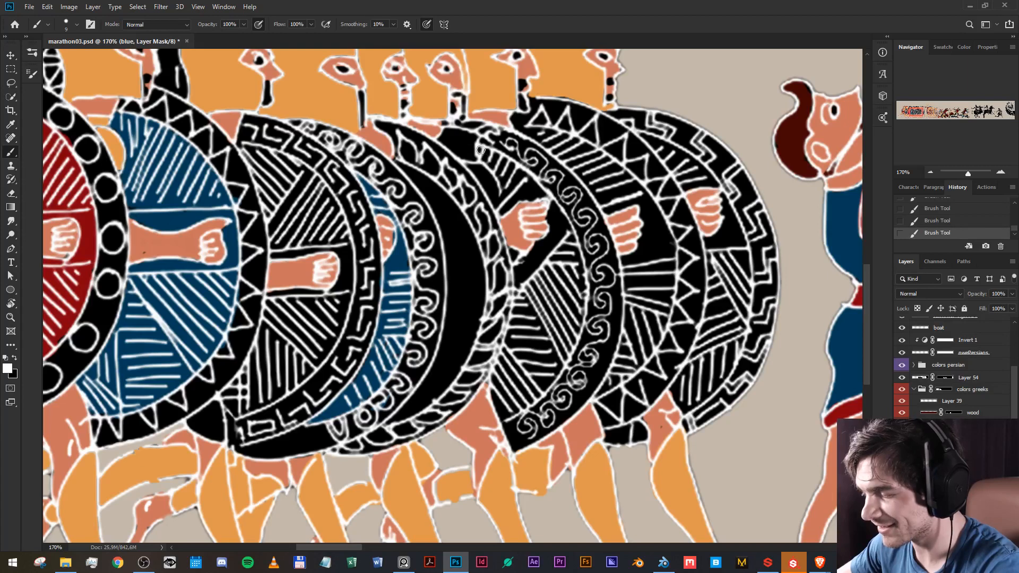
{"action": "mouse_move", "coordinate": [480, 149]}
{"action": "left_mouse_down"}
{"action": "mouse_move", "coordinate": [528, 172]}
{"action": "mouse_move", "coordinate": [509, 198]}
{"action": "mouse_move", "coordinate": [480, 156]}
{"action": "mouse_move", "coordinate": [499, 163]}
{"action": "mouse_move", "coordinate": [509, 186]}
{"action": "mouse_move", "coordinate": [515, 175]}
{"action": "mouse_move", "coordinate": [504, 163]}
{"action": "left_mouse_up"}
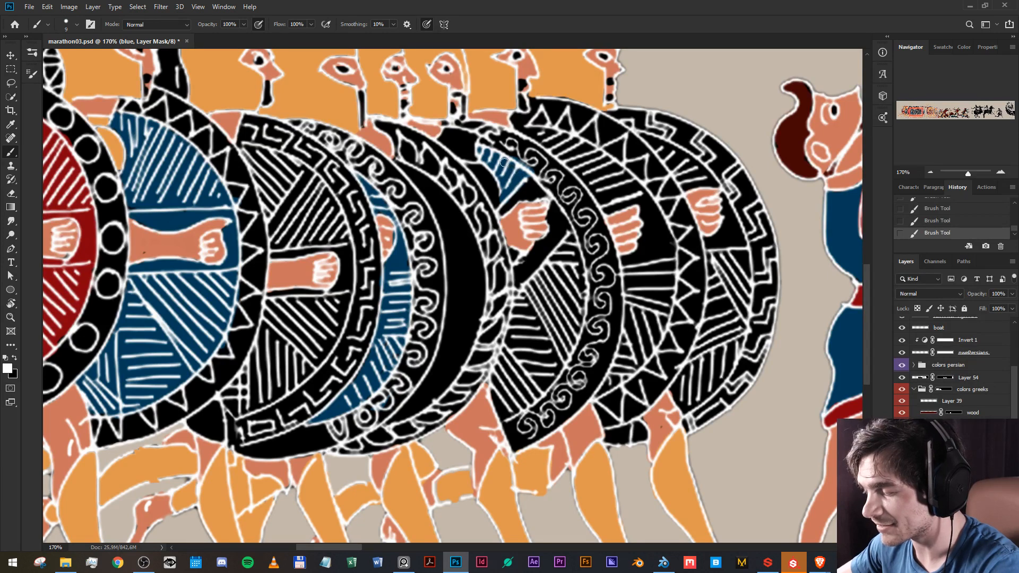
{"action": "key", "text": "x"}
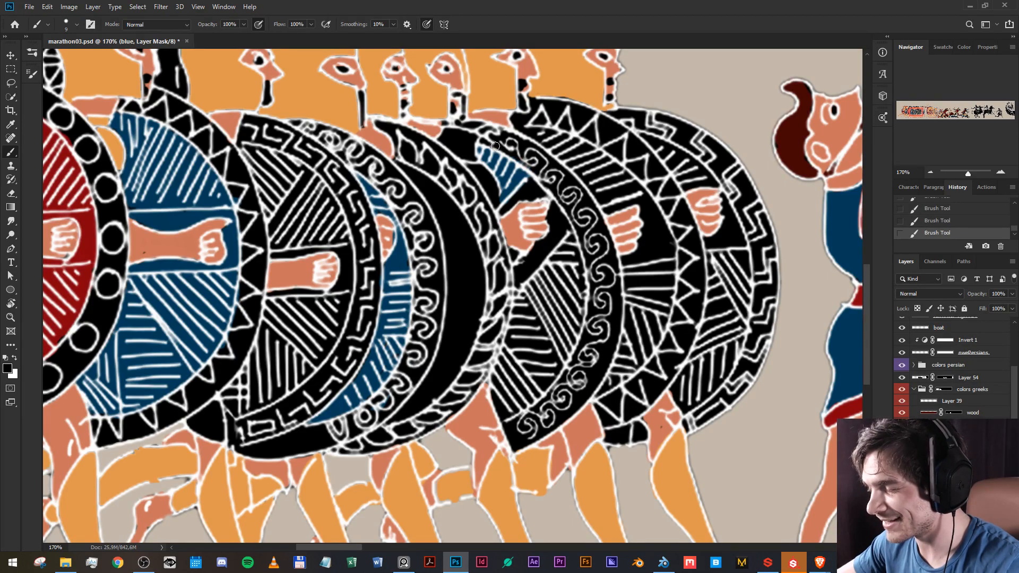
{"action": "key", "text": "x"}
Enlarge the brush to 15, fill the same shield's hatched area below the fist with blue, and trim its outer edge with black.
{"action": "mouse_move", "coordinate": [571, 240]}
{"action": "left_mouse_down"}
{"action": "mouse_move", "coordinate": [518, 295]}
{"action": "mouse_move", "coordinate": [495, 367]}
{"action": "mouse_move", "coordinate": [498, 413]}
{"action": "mouse_move", "coordinate": [535, 388]}
{"action": "left_mouse_up"}
{"action": "left_click_drag", "start_coordinate": [537, 343], "coordinate": [547, 343], "text": "alt"}
{"action": "mouse_move", "coordinate": [545, 299]}
{"action": "left_mouse_down"}
{"action": "mouse_move", "coordinate": [509, 396]}
{"action": "mouse_move", "coordinate": [557, 339]}
{"action": "mouse_move", "coordinate": [568, 259]}
{"action": "mouse_move", "coordinate": [516, 330]}
{"action": "left_mouse_up"}
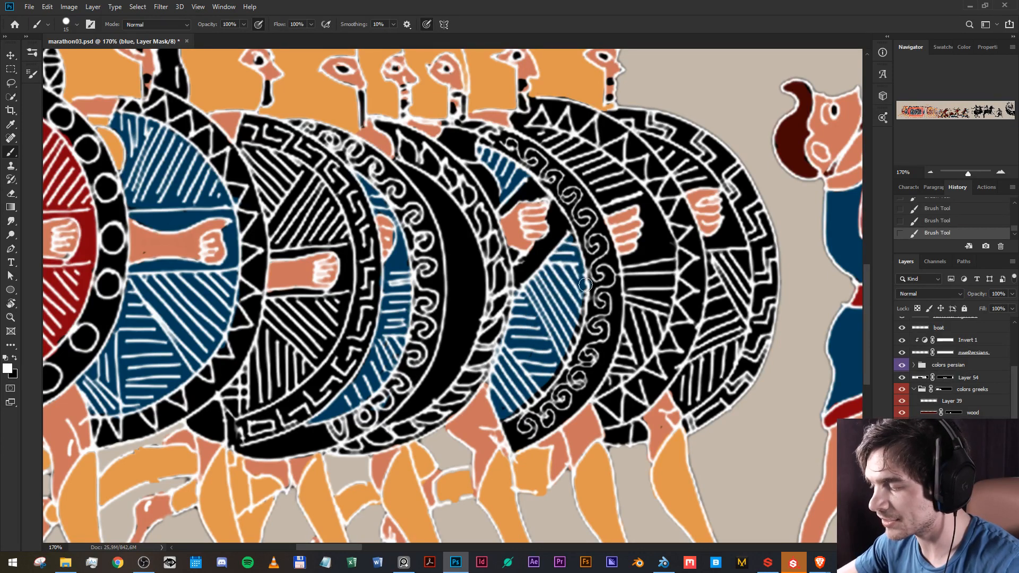
{"action": "mouse_move", "coordinate": [585, 279]}
{"action": "left_mouse_down"}
{"action": "mouse_move", "coordinate": [547, 391]}
{"action": "mouse_move", "coordinate": [505, 416]}
{"action": "left_mouse_up"}
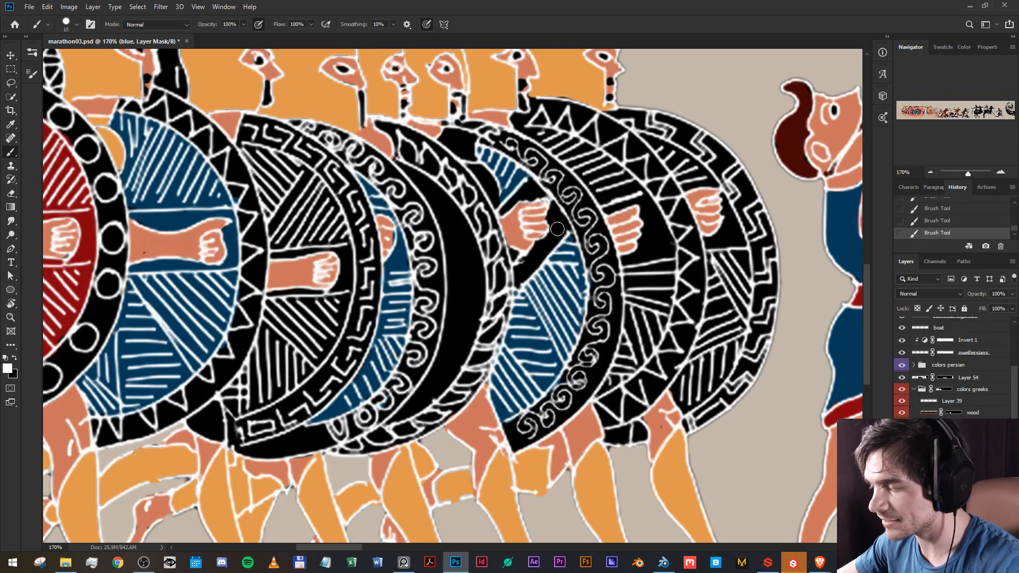
{"action": "key", "text": "x"}
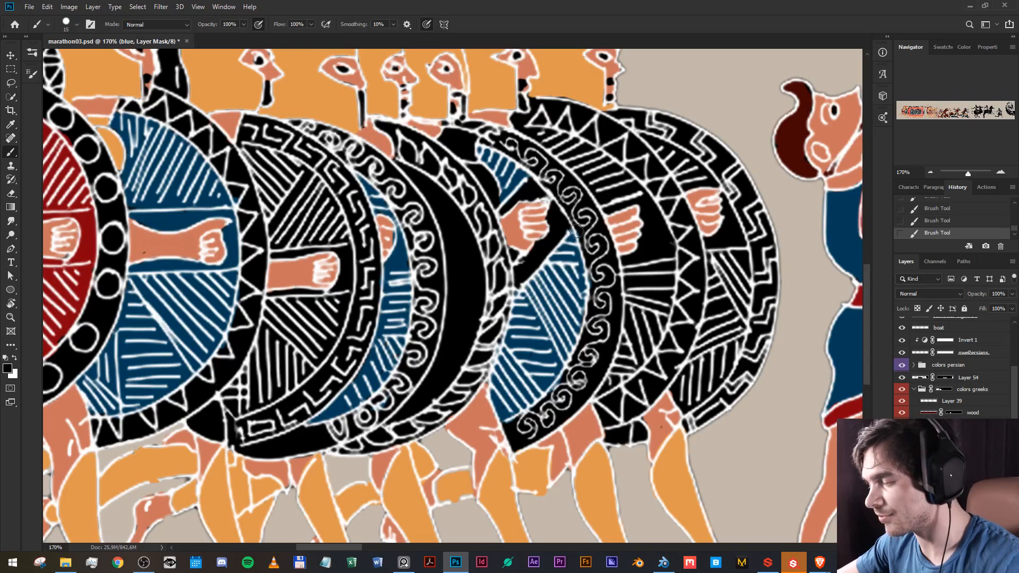
{"action": "left_click_drag", "start_coordinate": [583, 241], "coordinate": [595, 298]}
{"action": "key", "text": "x"}
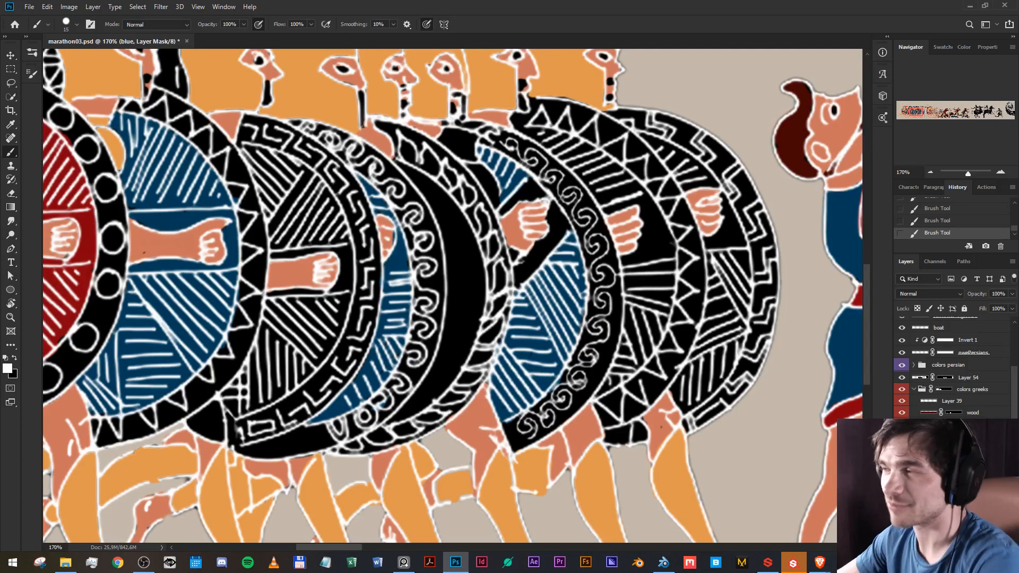
Target the skin layer's mask and paint the black shoulder area between the helmets and the spiral-rimmed shield in skin color.
{"action": "left_click_drag", "start_coordinate": [684, 384], "coordinate": [685, 377]}
{"action": "scroll", "coordinate": [508, 159], "scroll_direction": "up", "scroll_amount": 1}
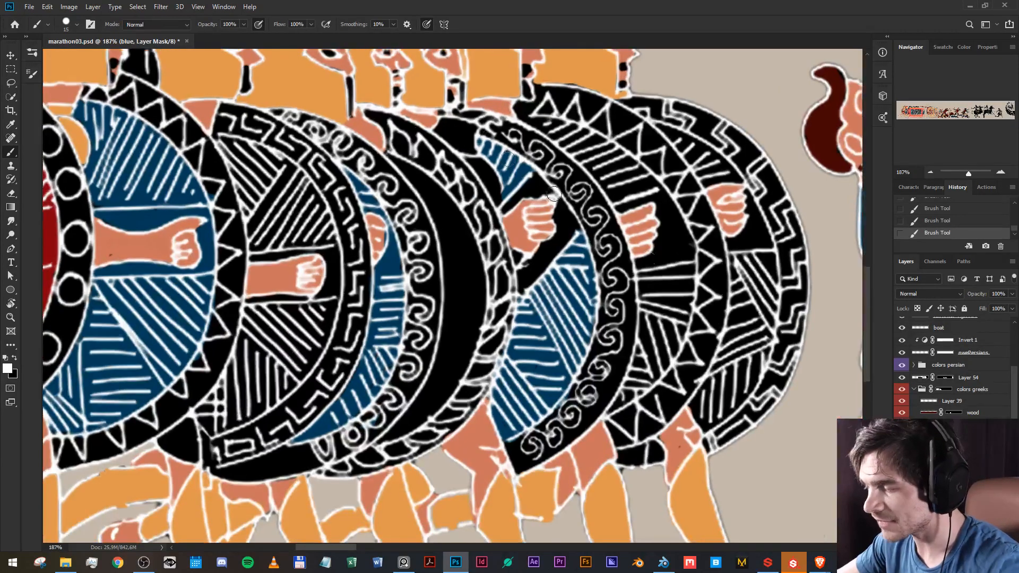
{"action": "left_click", "coordinate": [974, 459]}
{"action": "left_click", "coordinate": [954, 459]}
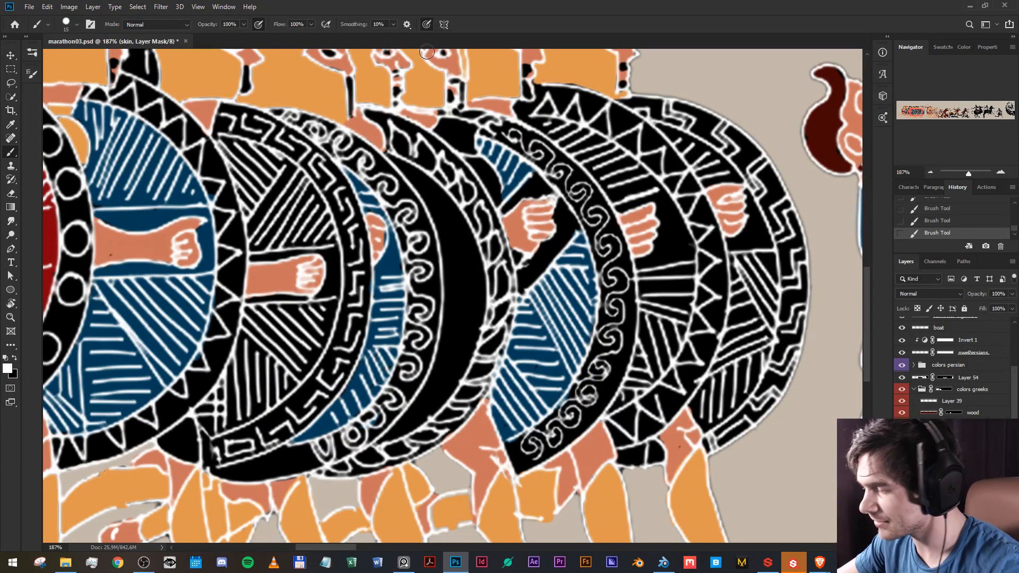
{"action": "scroll", "coordinate": [443, 154], "scroll_direction": "up", "scroll_amount": 4}
{"action": "mouse_move", "coordinate": [427, 162]}
{"action": "left_mouse_down"}
{"action": "mouse_move", "coordinate": [429, 271]}
{"action": "mouse_move", "coordinate": [440, 287]}
{"action": "left_mouse_up"}
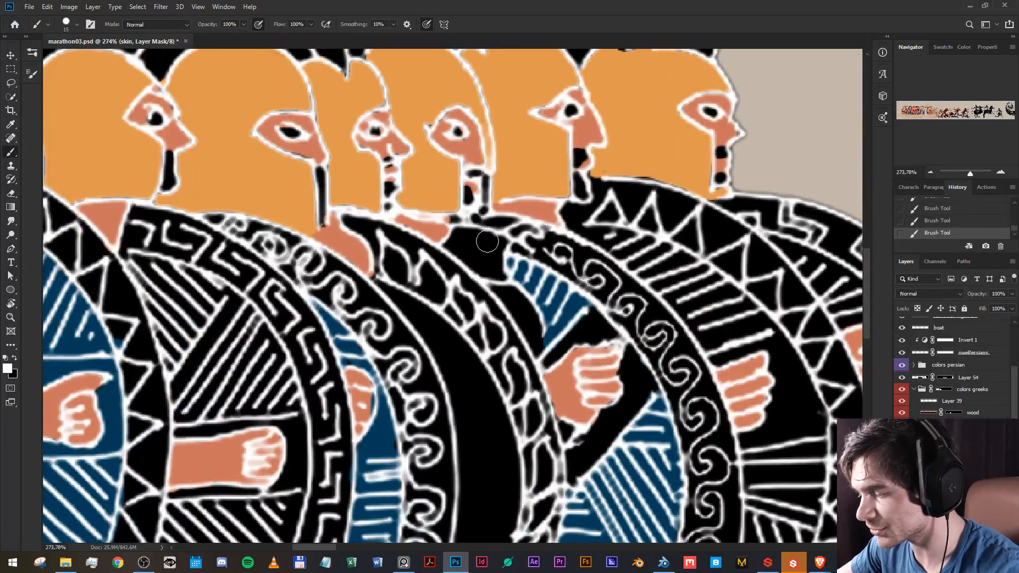
{"action": "mouse_move", "coordinate": [487, 240]}
{"action": "left_mouse_down"}
{"action": "mouse_move", "coordinate": [496, 246]}
{"action": "mouse_move", "coordinate": [464, 237]}
{"action": "mouse_move", "coordinate": [451, 254]}
{"action": "mouse_move", "coordinate": [498, 274]}
{"action": "mouse_move", "coordinate": [478, 253]}
{"action": "left_mouse_up"}
{"action": "key", "text": "x"}
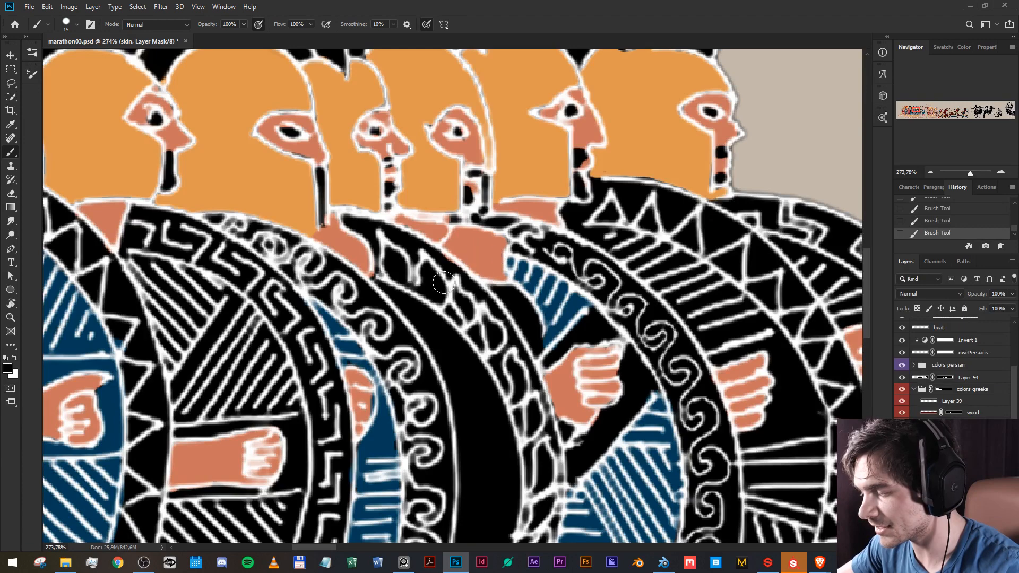
Check the wood layer's contribution by toggling its visibility, and target its layer mask.
{"action": "scroll", "coordinate": [491, 286], "scroll_direction": "down", "scroll_amount": 7}
{"action": "left_click_drag", "start_coordinate": [583, 365], "coordinate": [569, 322]}
{"action": "scroll", "coordinate": [222, 225], "scroll_direction": "up", "scroll_amount": 4}
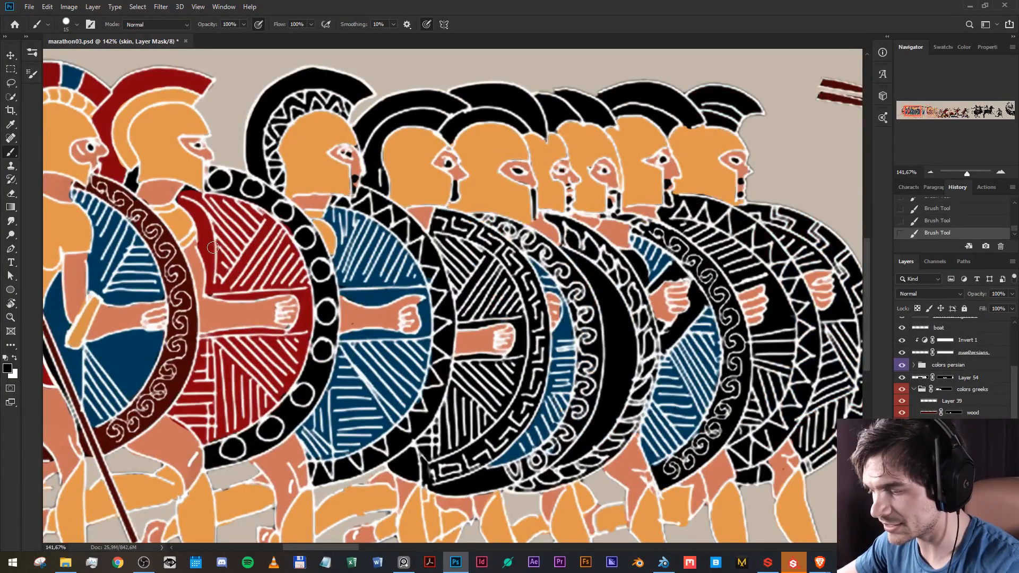
{"action": "left_click_drag", "start_coordinate": [318, 351], "coordinate": [452, 348]}
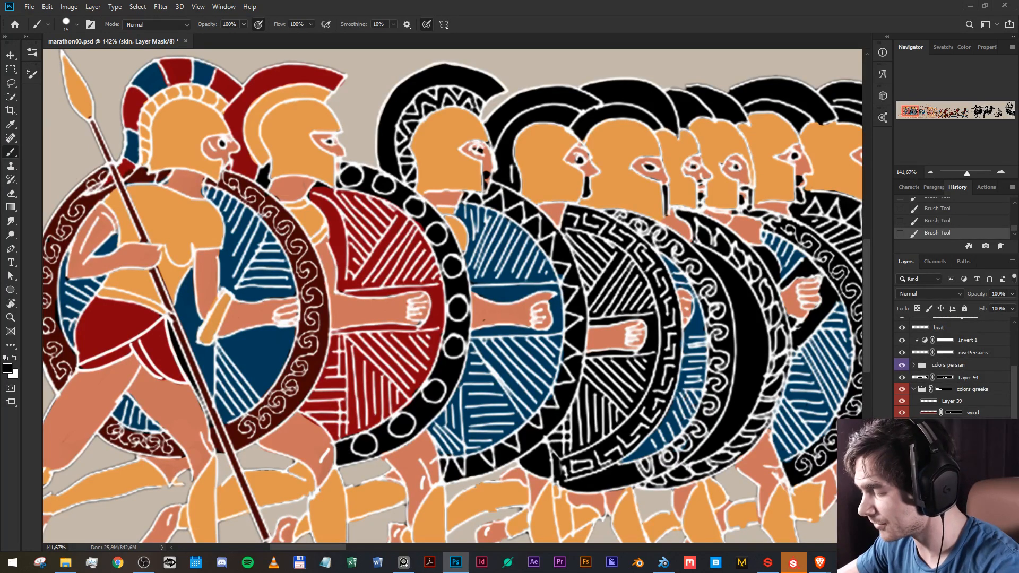
{"action": "left_click", "coordinate": [902, 412]}
{"action": "left_click", "coordinate": [902, 413]}
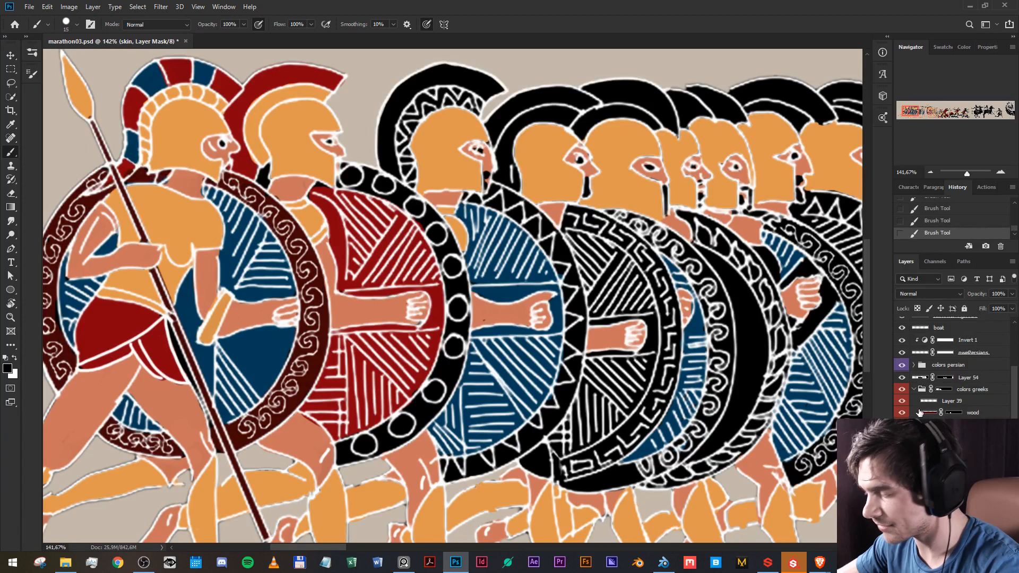
{"action": "left_click", "coordinate": [953, 413]}
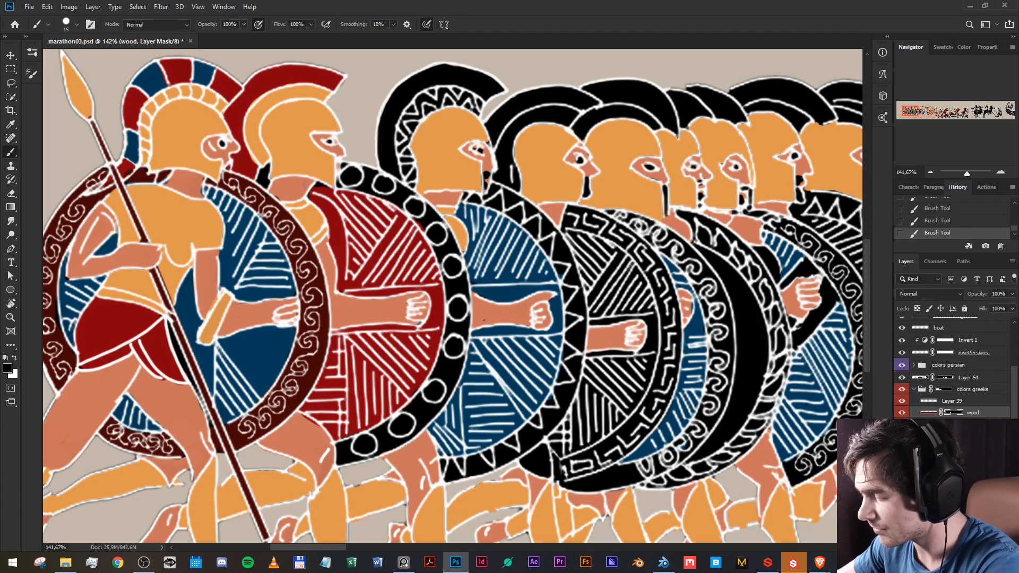
{"action": "left_click", "coordinate": [903, 413]}
{"action": "left_click", "coordinate": [902, 413]}
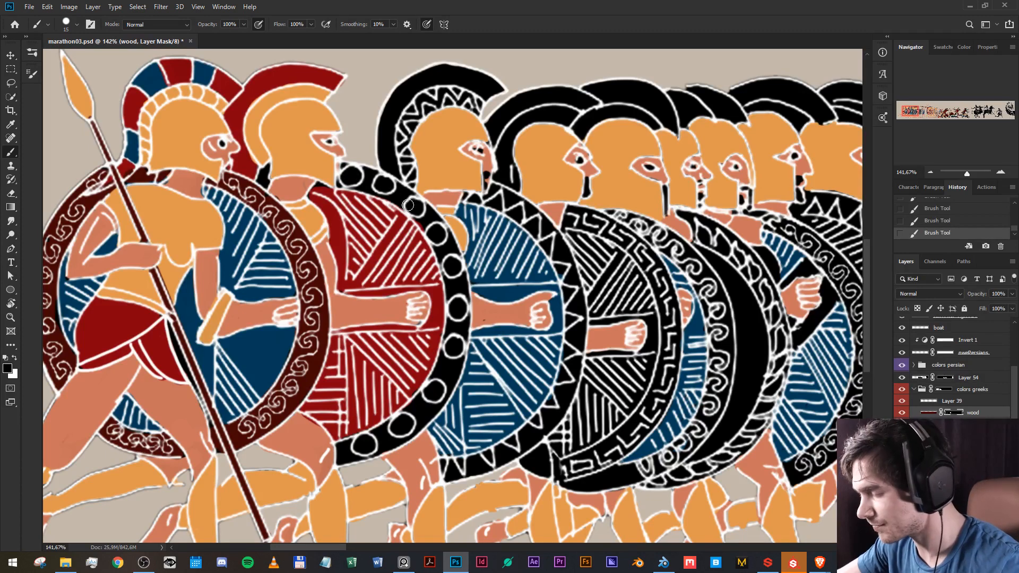
Try coloring the round studs on the red shield's black rim through the wood mask, and undo the strokes.
{"action": "key", "text": "x"}
{"action": "mouse_move", "coordinate": [408, 205]}
{"action": "left_mouse_down"}
{"action": "mouse_move", "coordinate": [351, 176]}
{"action": "mouse_move", "coordinate": [361, 178]}
{"action": "left_mouse_up"}
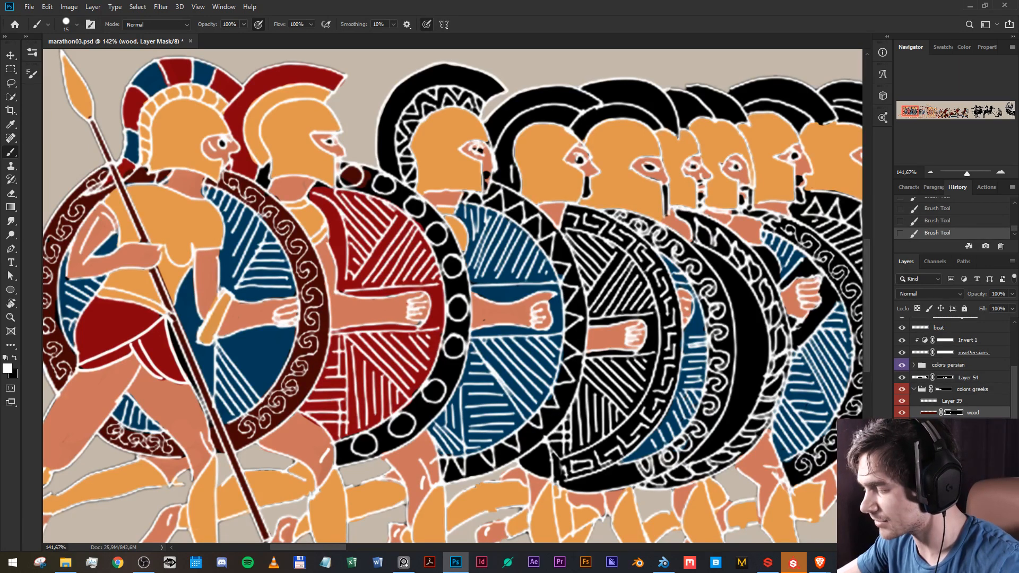
{"action": "mouse_move", "coordinate": [354, 175]}
{"action": "left_mouse_down"}
{"action": "mouse_move", "coordinate": [376, 184]}
{"action": "mouse_move", "coordinate": [348, 180]}
{"action": "mouse_move", "coordinate": [395, 199]}
{"action": "mouse_move", "coordinate": [444, 239]}
{"action": "mouse_move", "coordinate": [453, 271]}
{"action": "left_mouse_up"}
{"action": "key", "text": "ctrl+z"}
{"action": "key", "text": "ctrl+z"}
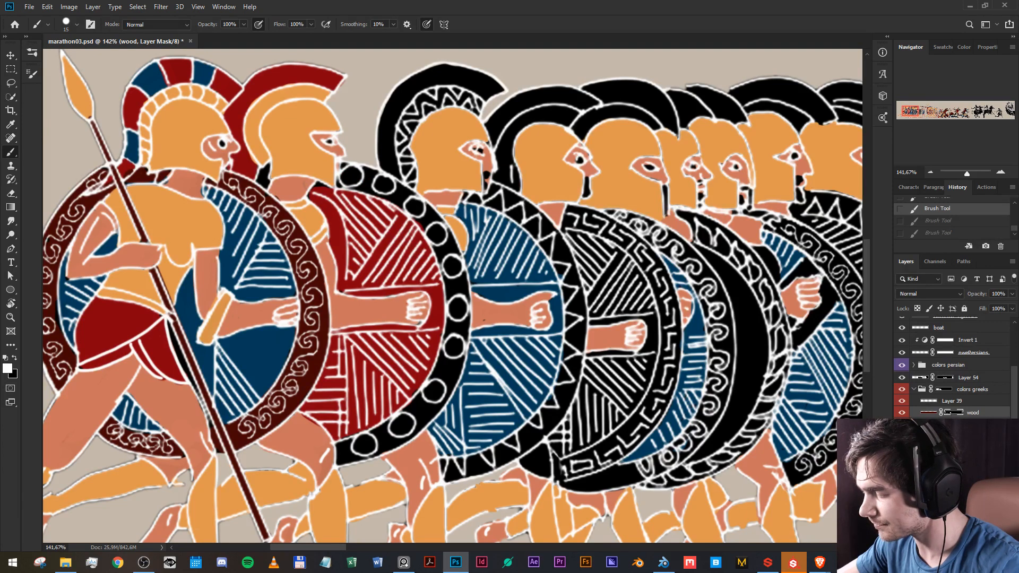
Target the br layer's mask and paint the upper three round studs on the red shield's black rim orange, enlarging the brush to 27.
{"action": "key", "text": "alt+bracketleft"}
{"action": "key", "text": "x"}
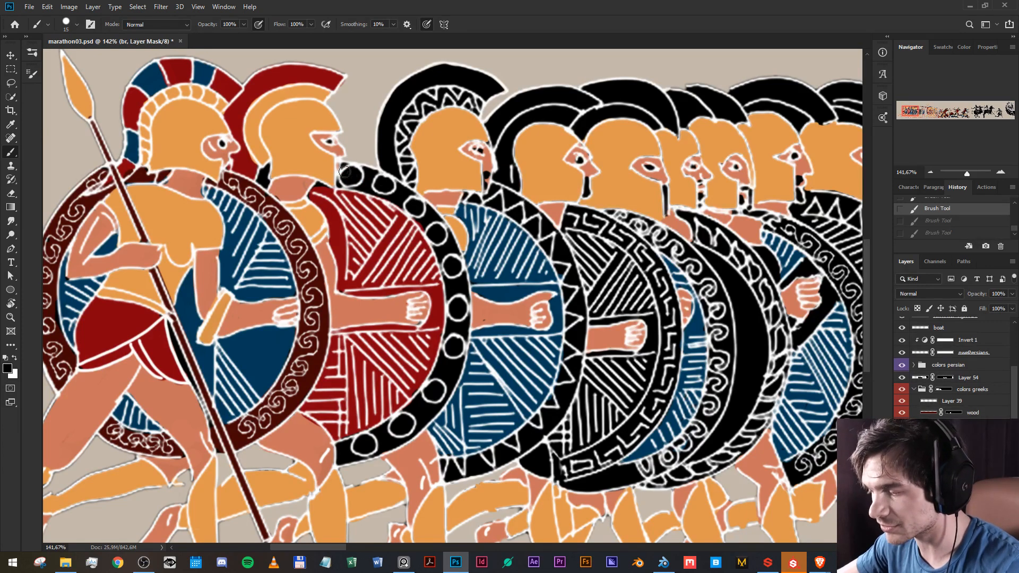
{"action": "key", "text": "ctrl+shift+z"}
{"action": "key", "text": "ctrl+shift+z"}
{"action": "key", "text": "x"}
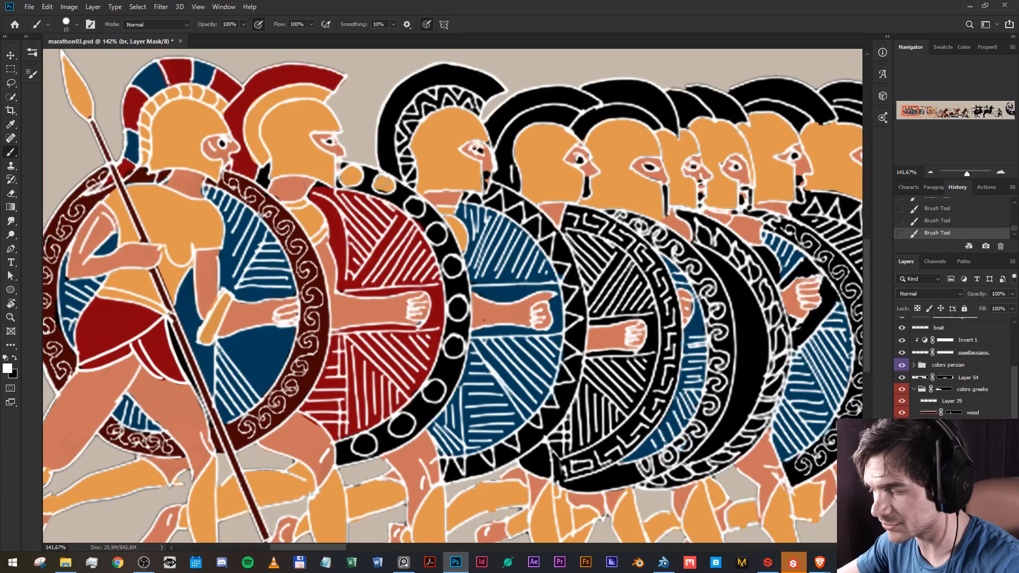
{"action": "left_click_drag", "start_coordinate": [380, 187], "coordinate": [419, 215]}
{"action": "left_click", "coordinate": [414, 206]}
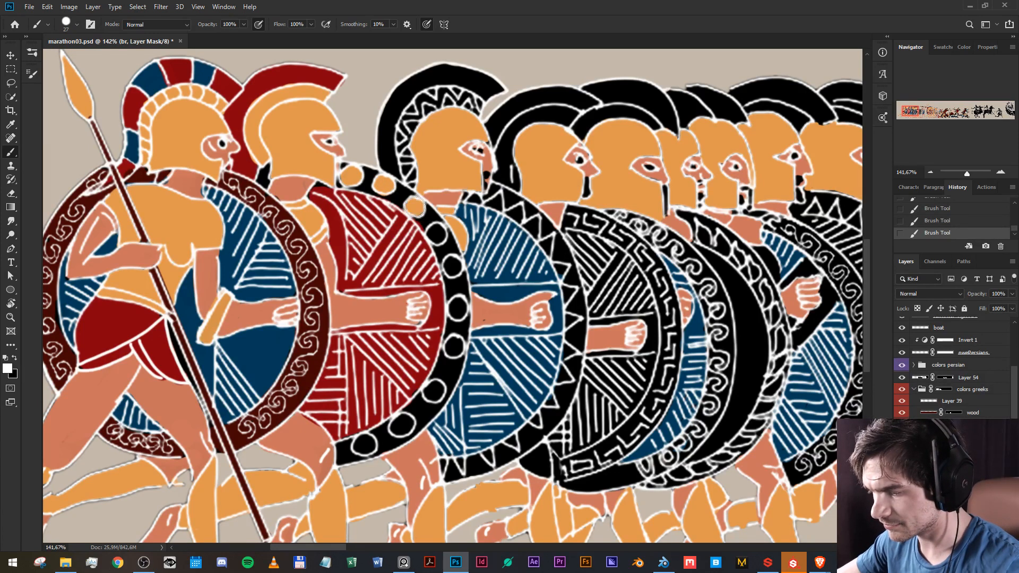
Paint the remaining round studs down the red shield's black rim orange, trimming the color around the second-lowest stud.
{"action": "left_click", "coordinate": [436, 234]}
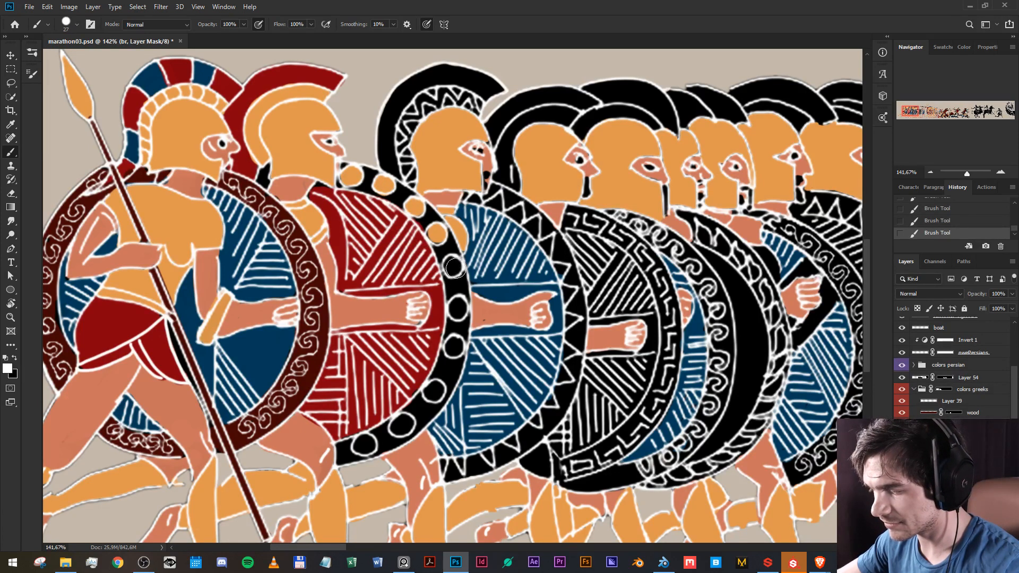
{"action": "left_click", "coordinate": [452, 265]}
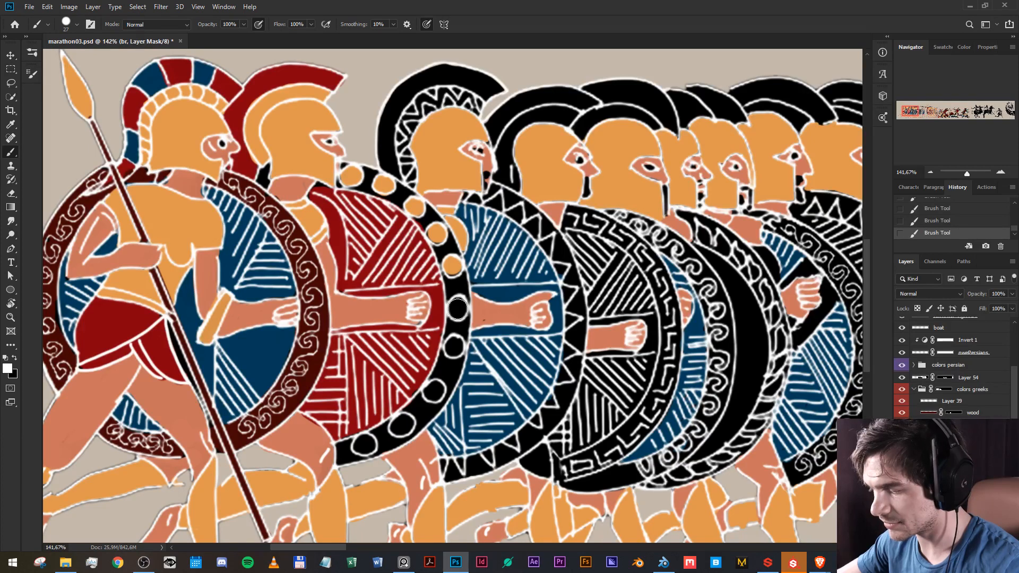
{"action": "left_click", "coordinate": [457, 309]}
{"action": "left_click", "coordinate": [454, 348]}
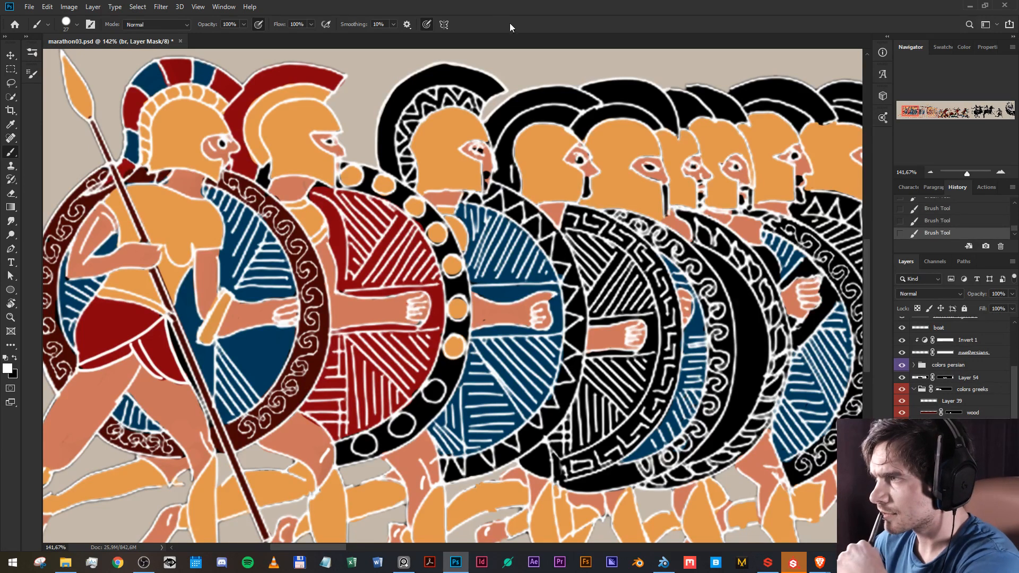
{"action": "scroll", "coordinate": [504, 424], "scroll_direction": "down", "scroll_amount": 1}
{"action": "scroll", "coordinate": [419, 376], "scroll_direction": "down", "scroll_amount": 1}
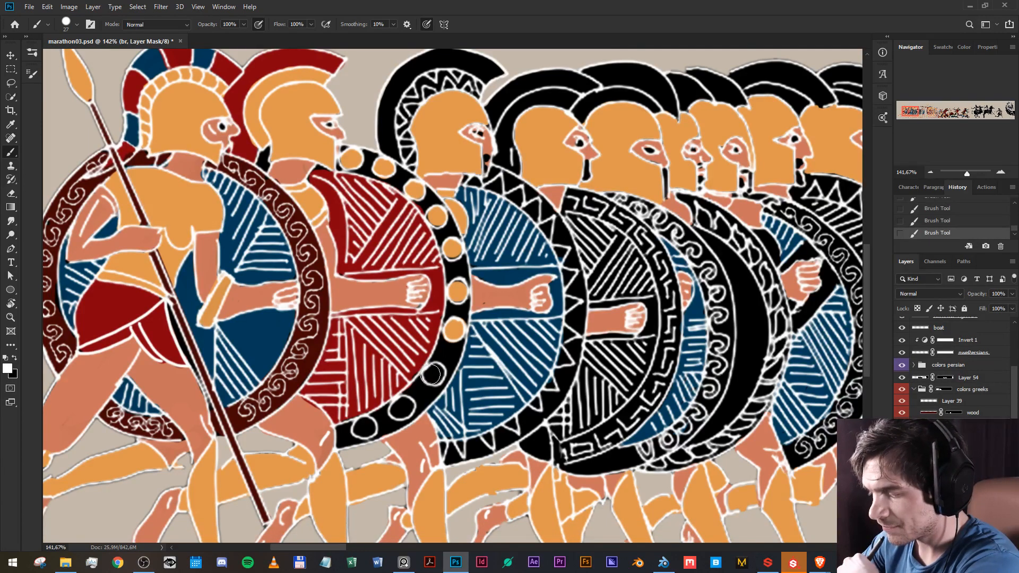
{"action": "left_click", "coordinate": [435, 374]}
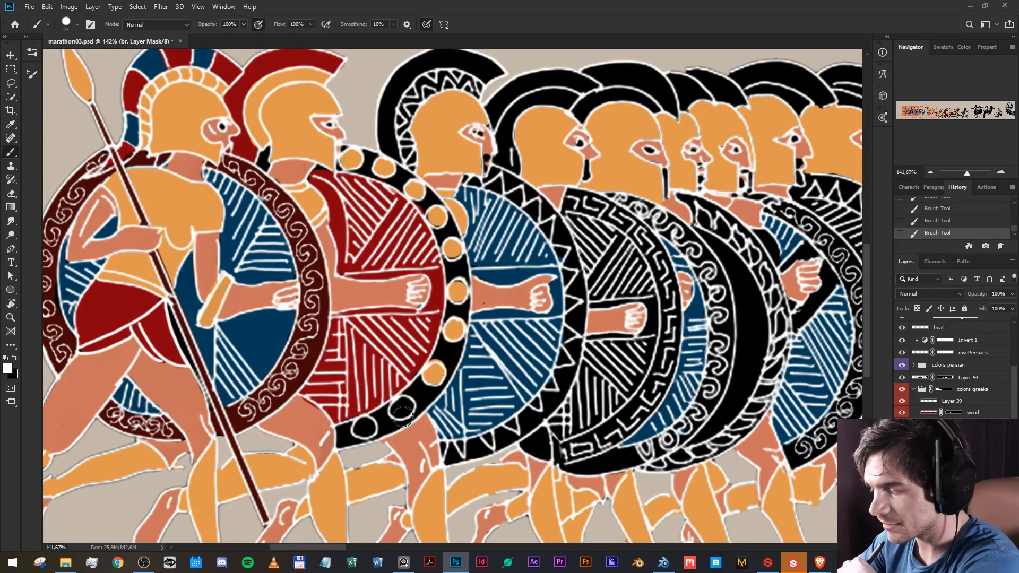
{"action": "scroll", "coordinate": [404, 383], "scroll_direction": "down", "scroll_amount": 2}
{"action": "left_click", "coordinate": [404, 383]}
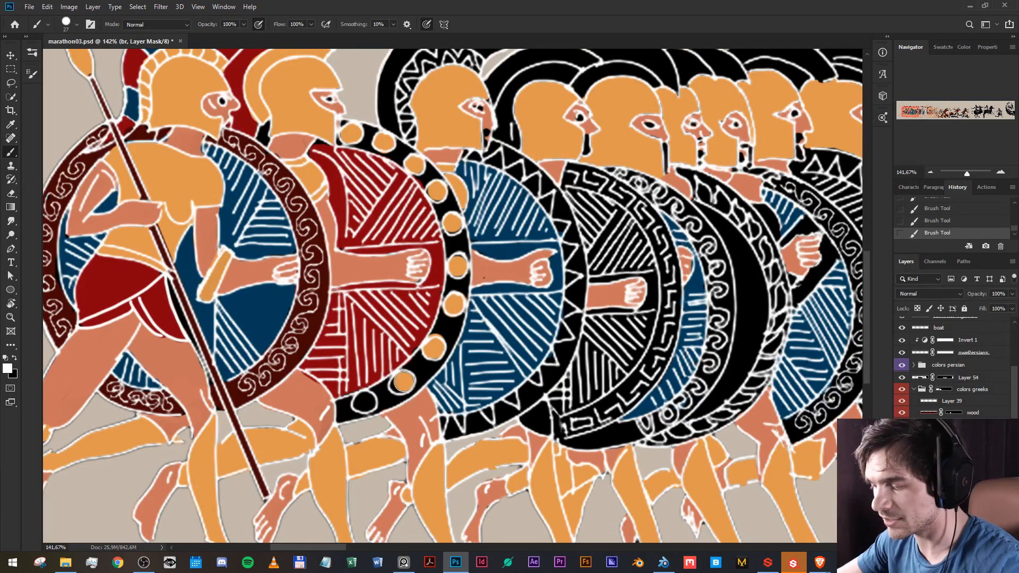
{"action": "key", "text": "x"}
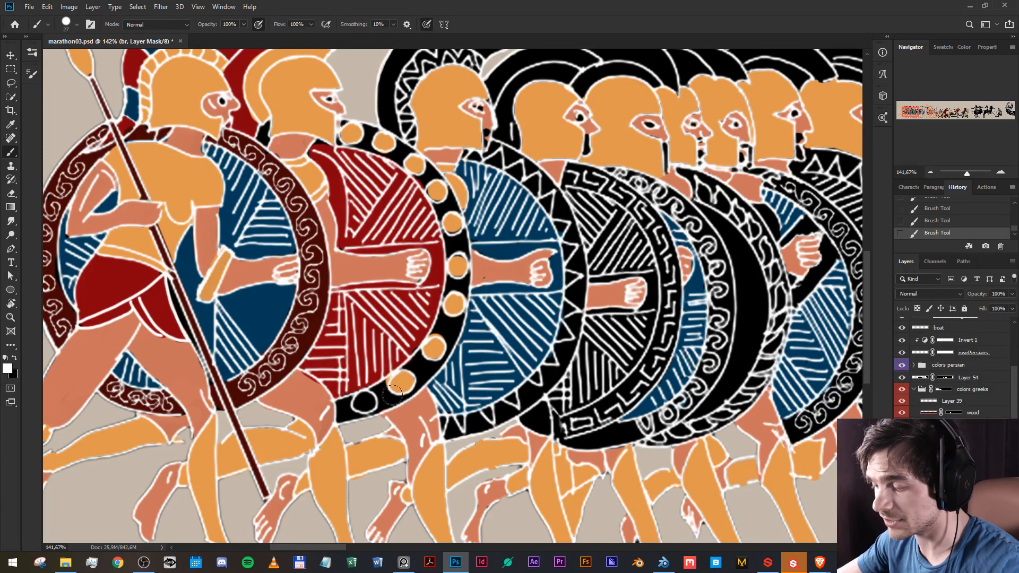
{"action": "left_click", "coordinate": [364, 402]}
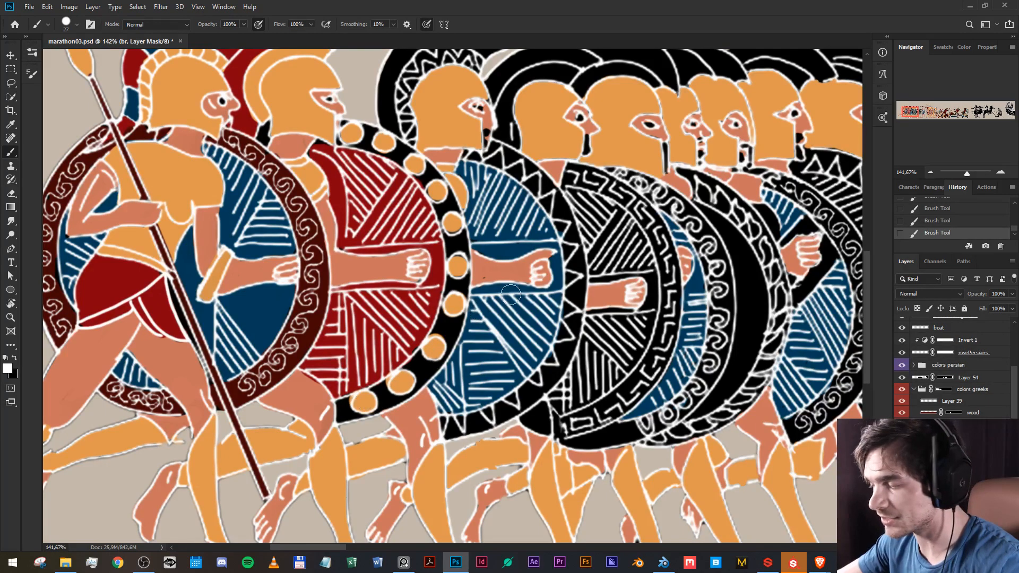
Target the wood layer's mask and paint the red shield's whole black rim in dark wood color, covering the studs.
{"action": "scroll", "coordinate": [364, 402], "scroll_direction": "up", "scroll_amount": 2}
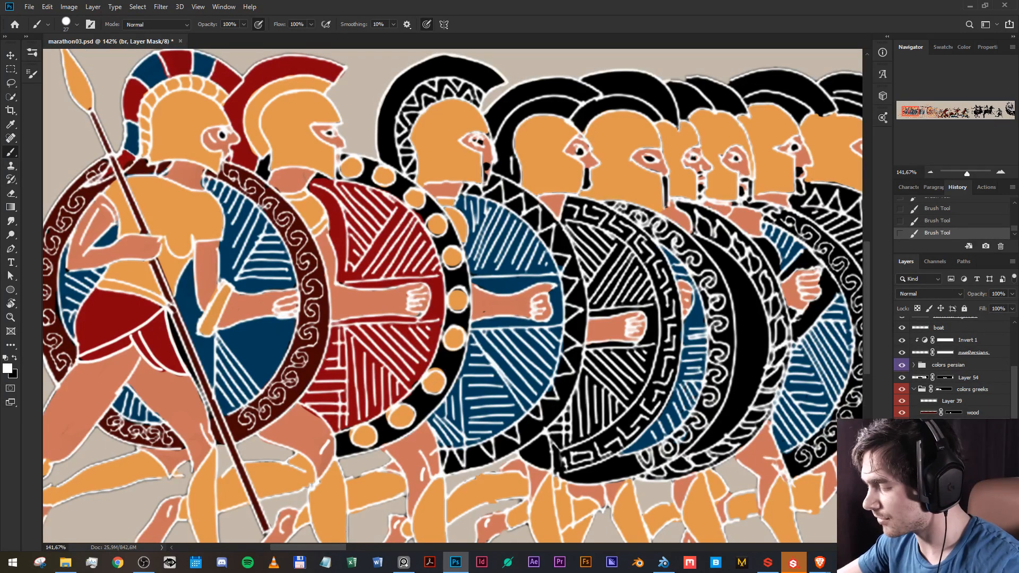
{"action": "left_click", "coordinate": [929, 437]}
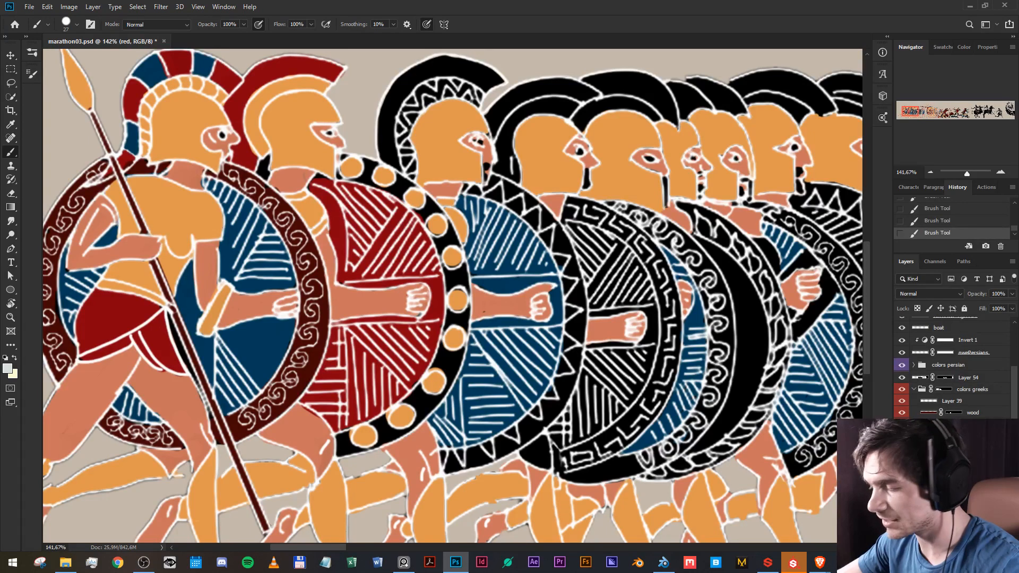
{"action": "left_click", "coordinate": [959, 414]}
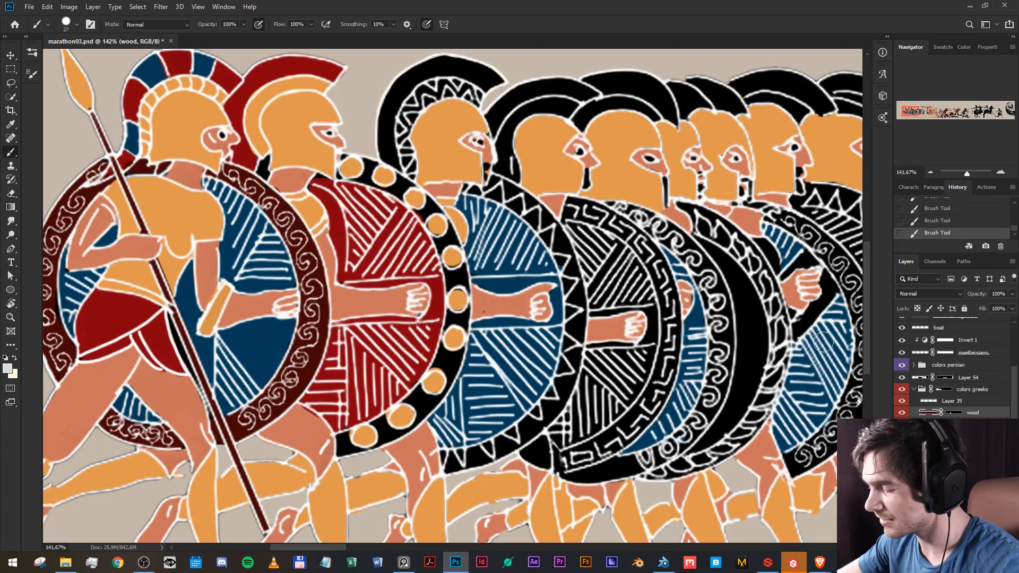
{"action": "left_click", "coordinate": [954, 413]}
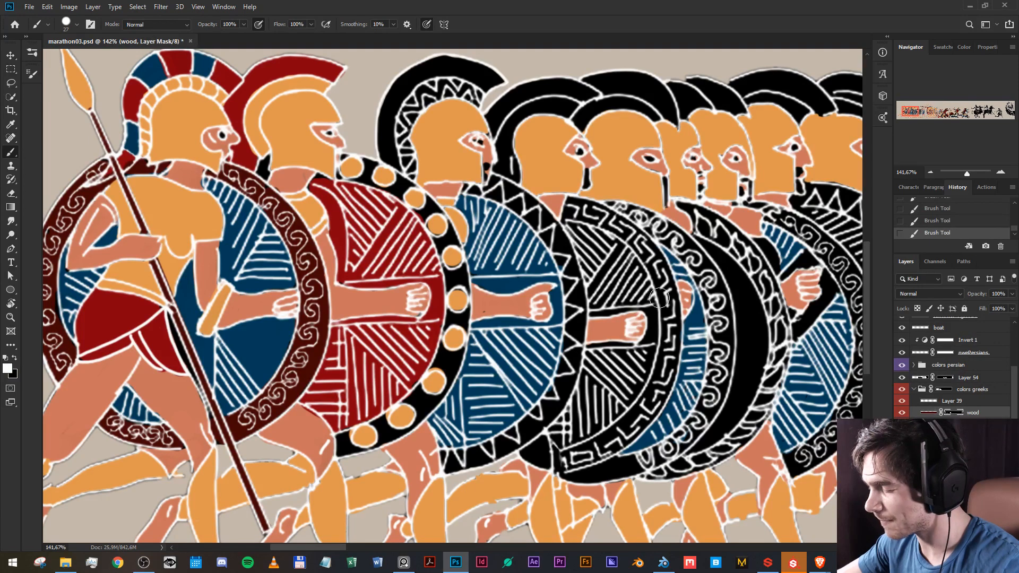
{"action": "mouse_move", "coordinate": [330, 168]}
{"action": "left_mouse_down"}
{"action": "mouse_move", "coordinate": [416, 202]}
{"action": "mouse_move", "coordinate": [450, 262]}
{"action": "mouse_move", "coordinate": [454, 293]}
{"action": "mouse_move", "coordinate": [425, 397]}
{"action": "mouse_move", "coordinate": [340, 446]}
{"action": "mouse_move", "coordinate": [346, 451]}
{"action": "mouse_move", "coordinate": [407, 421]}
{"action": "mouse_move", "coordinate": [453, 355]}
{"action": "mouse_move", "coordinate": [456, 265]}
{"action": "mouse_move", "coordinate": [431, 206]}
{"action": "mouse_move", "coordinate": [347, 166]}
{"action": "mouse_move", "coordinate": [340, 220]}
{"action": "mouse_move", "coordinate": [412, 187]}
{"action": "left_mouse_up"}
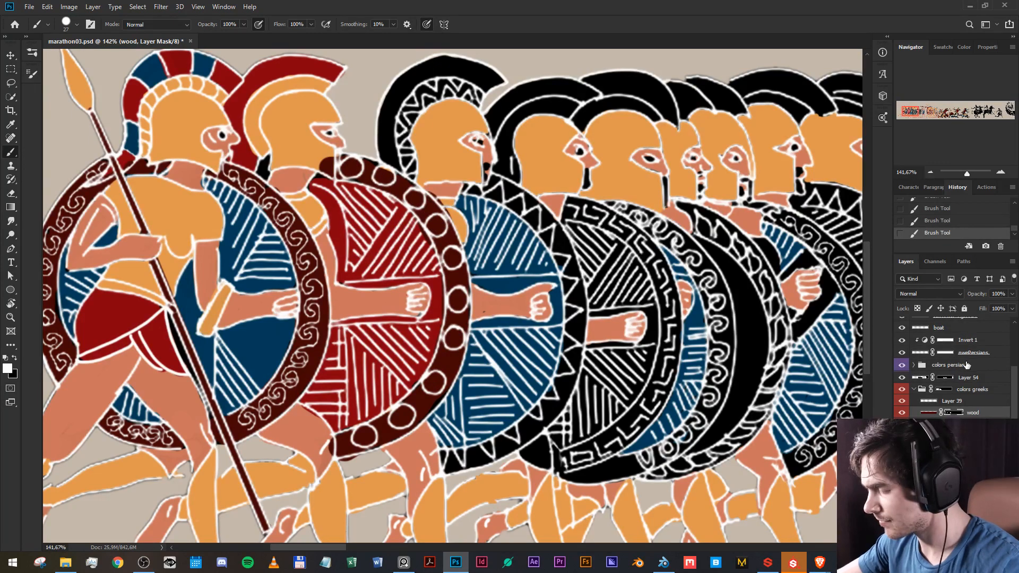
Load the br layer's mask as a selection, mask the wood color off the studs, deselect, and trim the rim's lower end.
{"action": "left_click", "coordinate": [954, 425], "text": "ctrl"}
{"action": "key", "text": "x"}
{"action": "mouse_move", "coordinate": [347, 171]}
{"action": "left_mouse_down"}
{"action": "mouse_move", "coordinate": [387, 180]}
{"action": "mouse_move", "coordinate": [385, 166]}
{"action": "mouse_move", "coordinate": [326, 163]}
{"action": "mouse_move", "coordinate": [317, 178]}
{"action": "mouse_move", "coordinate": [332, 173]}
{"action": "mouse_move", "coordinate": [421, 206]}
{"action": "mouse_move", "coordinate": [419, 192]}
{"action": "mouse_move", "coordinate": [465, 313]}
{"action": "mouse_move", "coordinate": [437, 377]}
{"action": "mouse_move", "coordinate": [451, 359]}
{"action": "mouse_move", "coordinate": [398, 437]}
{"action": "mouse_move", "coordinate": [401, 415]}
{"action": "mouse_move", "coordinate": [360, 446]}
{"action": "mouse_move", "coordinate": [379, 427]}
{"action": "mouse_move", "coordinate": [355, 438]}
{"action": "left_mouse_up"}
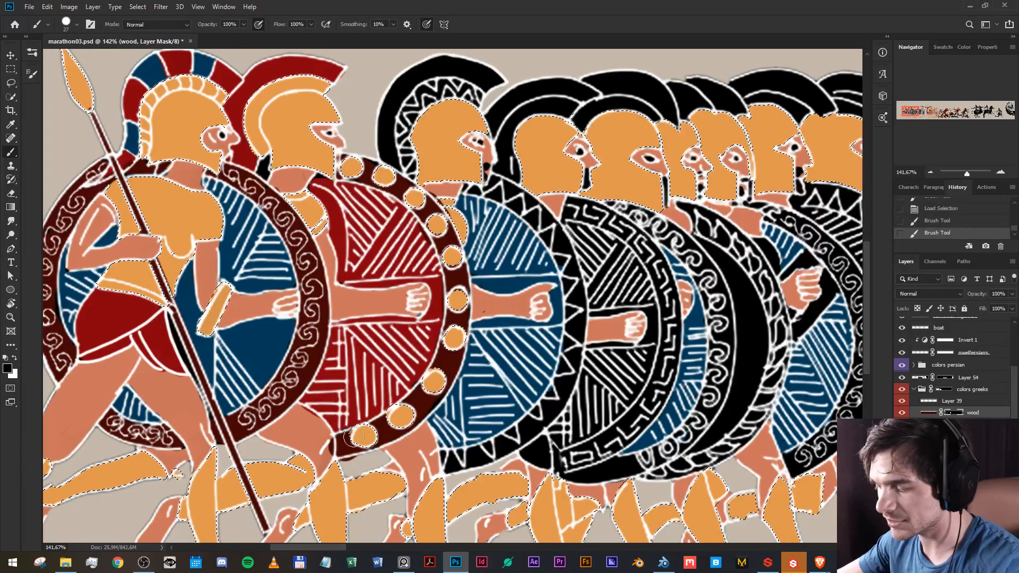
{"action": "key", "text": "x"}
{"action": "key", "text": "x"}
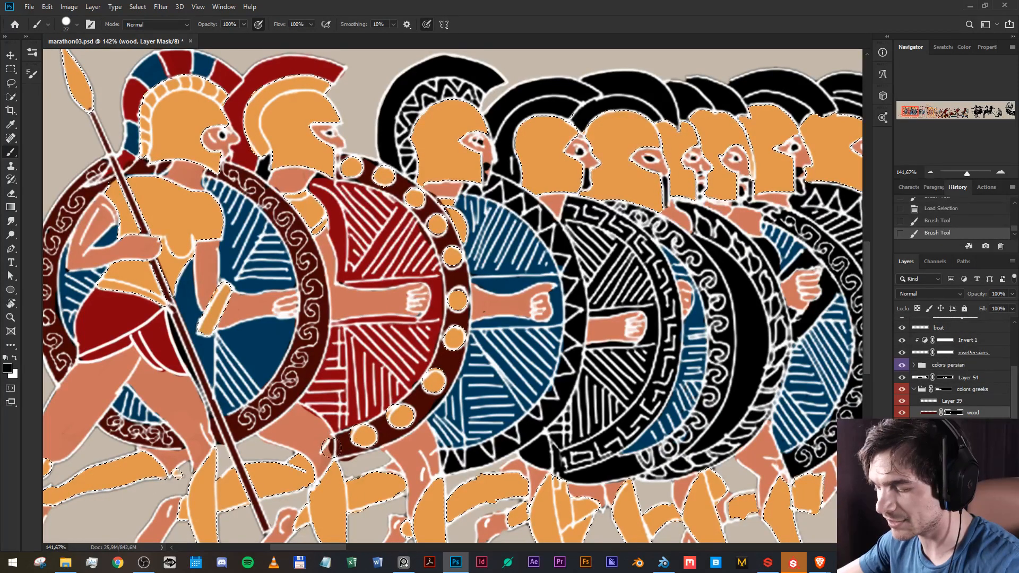
{"action": "key", "text": "ctrl+d"}
{"action": "left_click_drag", "start_coordinate": [326, 450], "coordinate": [326, 453]}
Try painting the stud beside the red shield's fist through the wood mask, undo it, and retouch the stud through the br layer's mask.
{"action": "scroll", "coordinate": [417, 350], "scroll_direction": "down", "scroll_amount": 4}
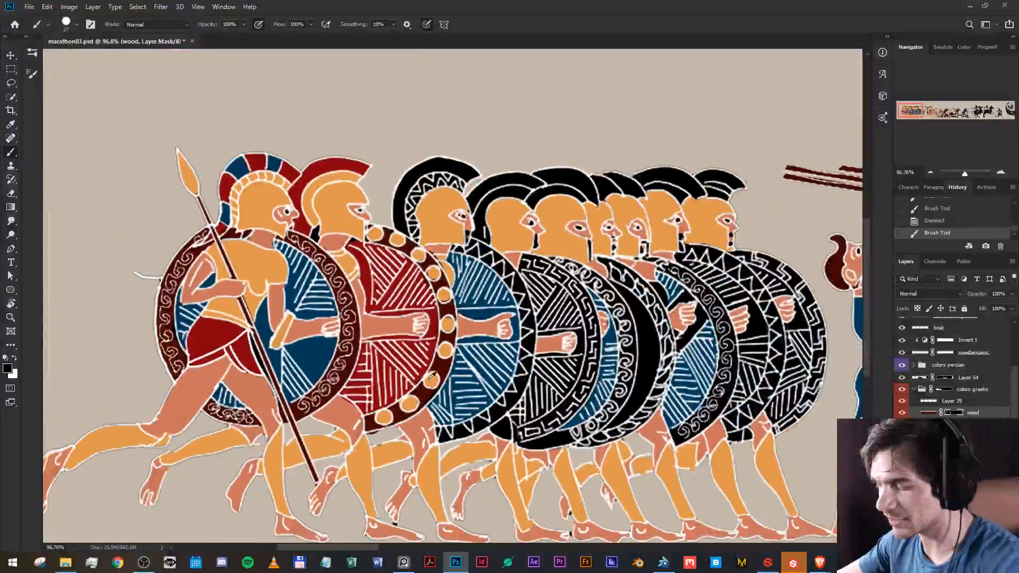
{"action": "scroll", "coordinate": [443, 356], "scroll_direction": "up", "scroll_amount": 7}
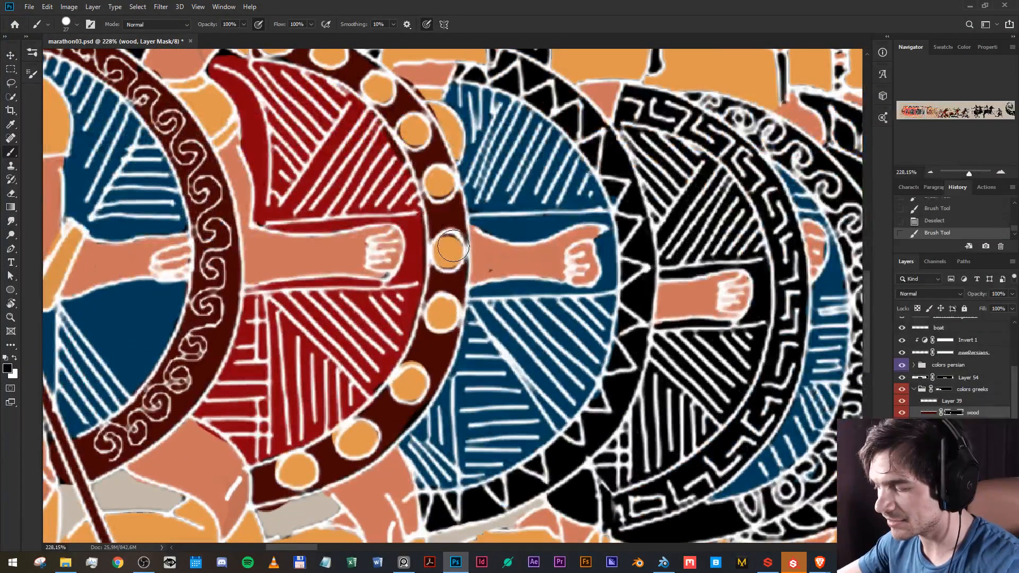
{"action": "left_click_drag", "start_coordinate": [455, 247], "coordinate": [447, 249]}
{"action": "key", "text": "x"}
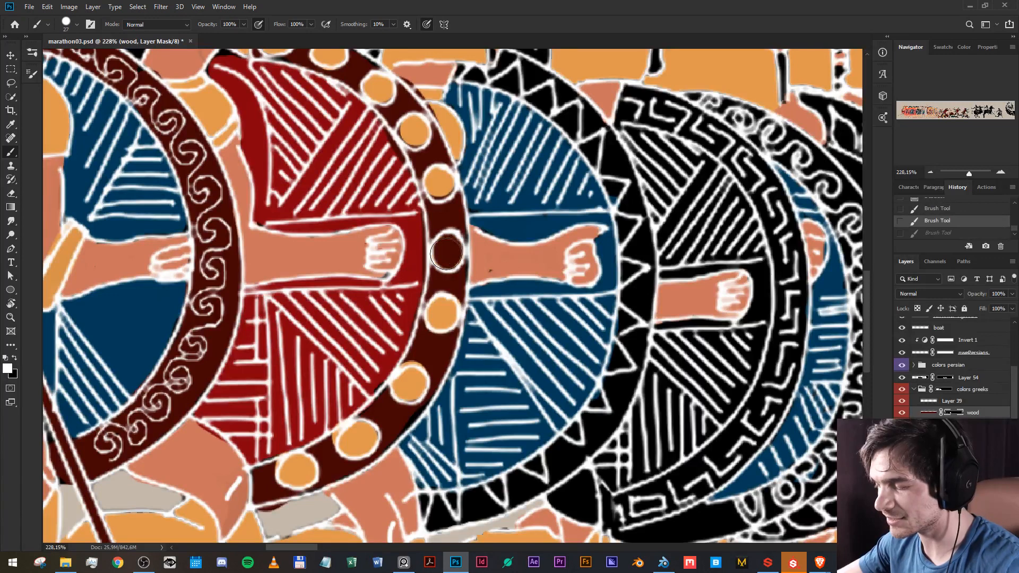
{"action": "key", "text": "ctrl+z"}
{"action": "left_click", "coordinate": [954, 425]}
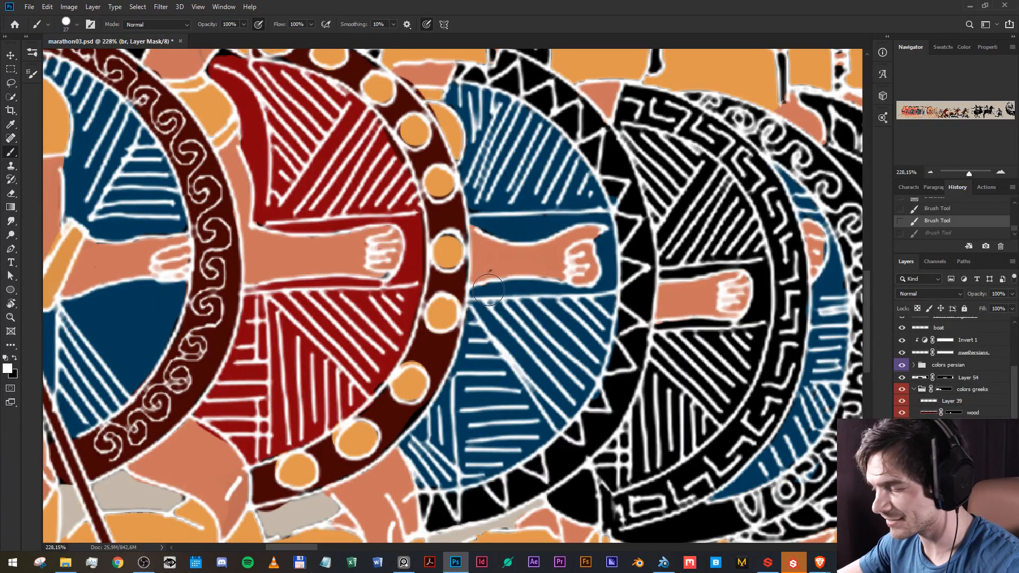
{"action": "key", "text": "x"}
{"action": "left_click_drag", "start_coordinate": [447, 249], "coordinate": [450, 260]}
{"action": "key", "text": "x"}
Target the red layer's mask and, with the brush at 18, paint the upper part of the blue shield's black zigzag rim red.
{"action": "scroll", "coordinate": [513, 269], "scroll_direction": "down", "scroll_amount": 11}
{"action": "scroll", "coordinate": [521, 273], "scroll_direction": "down", "scroll_amount": 3}
{"action": "left_click_drag", "start_coordinate": [521, 273], "coordinate": [423, 266]}
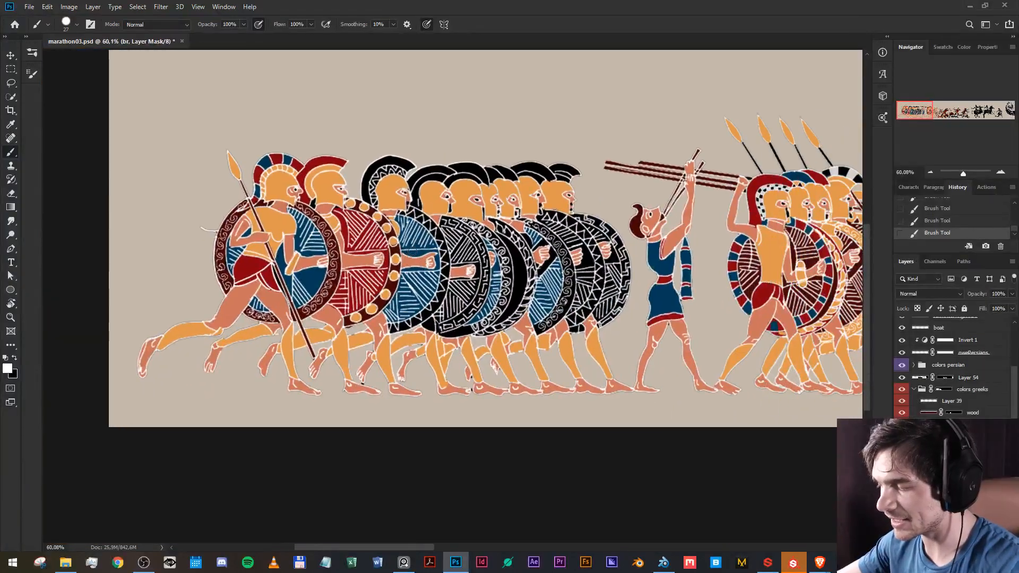
{"action": "scroll", "coordinate": [423, 266], "scroll_direction": "up", "scroll_amount": 12}
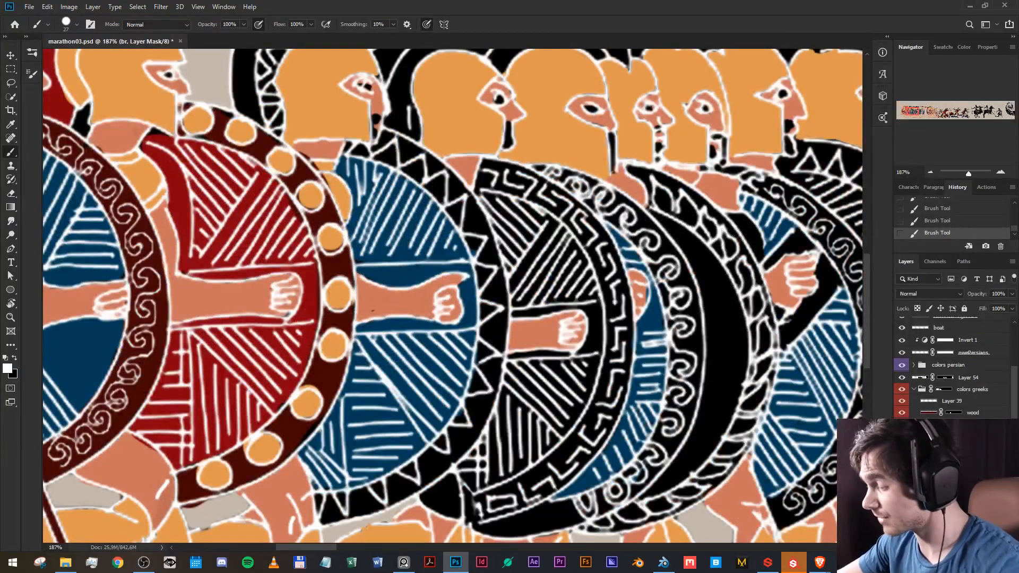
{"action": "left_click", "coordinate": [954, 436]}
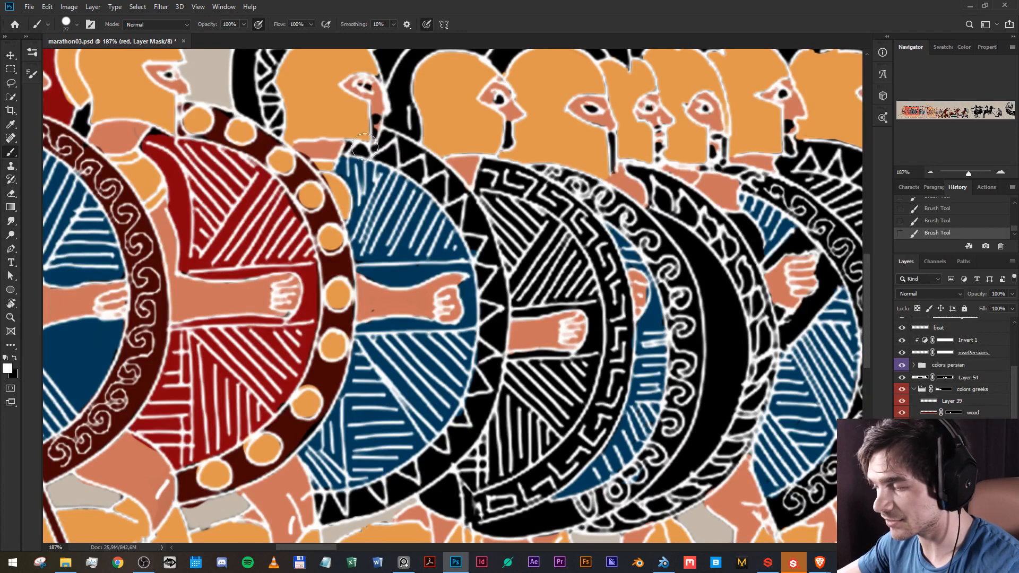
{"action": "mouse_move", "coordinate": [359, 142]}
{"action": "left_mouse_down"}
{"action": "mouse_move", "coordinate": [383, 136]}
{"action": "mouse_move", "coordinate": [450, 183]}
{"action": "mouse_move", "coordinate": [488, 257]}
{"action": "mouse_move", "coordinate": [453, 201]}
{"action": "mouse_move", "coordinate": [416, 173]}
{"action": "mouse_move", "coordinate": [337, 138]}
{"action": "mouse_move", "coordinate": [333, 148]}
{"action": "mouse_move", "coordinate": [354, 127]}
{"action": "mouse_move", "coordinate": [371, 136]}
{"action": "mouse_move", "coordinate": [379, 114]}
{"action": "left_mouse_up"}
{"action": "key", "text": "x"}
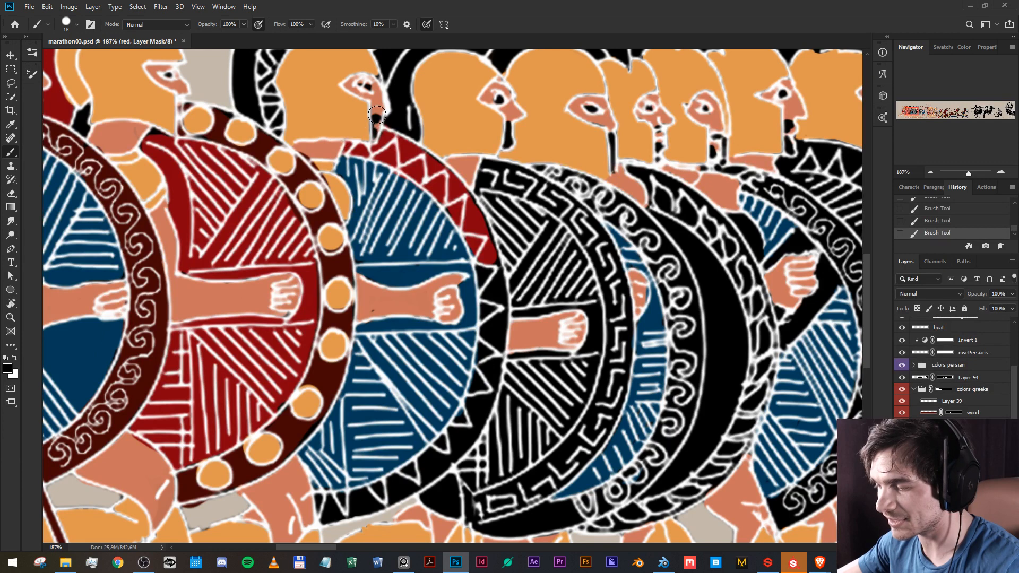
{"action": "key", "text": "x"}
{"action": "mouse_move", "coordinate": [484, 250]}
{"action": "left_mouse_down"}
{"action": "mouse_move", "coordinate": [495, 312]}
{"action": "mouse_move", "coordinate": [493, 269]}
{"action": "mouse_move", "coordinate": [466, 204]}
{"action": "left_mouse_up"}
{"action": "key", "text": "x"}
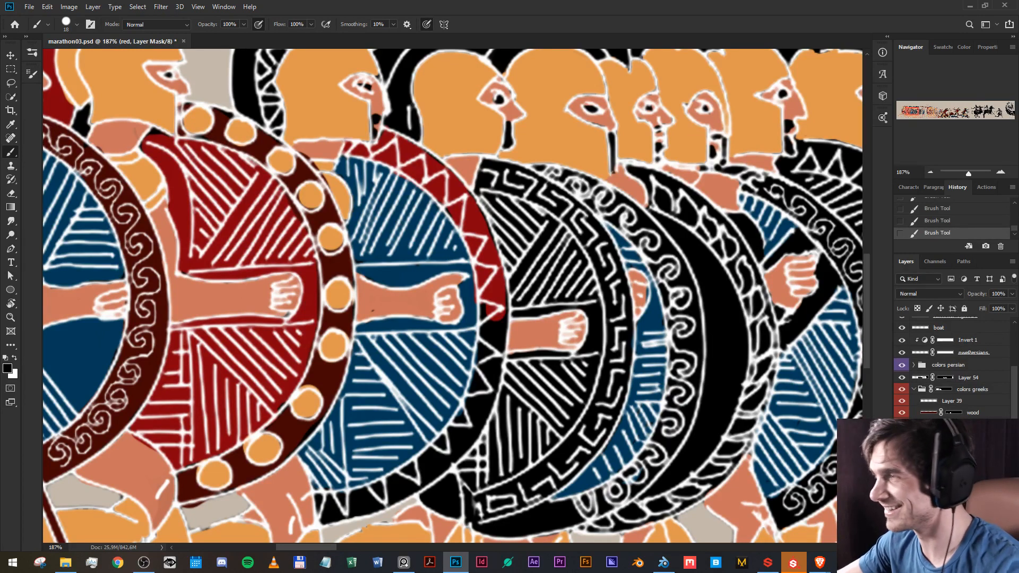
Continue the red along the blue shield's zigzag rim from beside the fist down to its lower end.
{"action": "key", "text": "x"}
{"action": "mouse_move", "coordinate": [493, 289]}
{"action": "left_mouse_down"}
{"action": "mouse_move", "coordinate": [489, 326]}
{"action": "mouse_move", "coordinate": [501, 304]}
{"action": "mouse_move", "coordinate": [501, 293]}
{"action": "mouse_move", "coordinate": [482, 395]}
{"action": "mouse_move", "coordinate": [482, 348]}
{"action": "left_mouse_up"}
{"action": "mouse_move", "coordinate": [479, 386]}
{"action": "left_mouse_down"}
{"action": "mouse_move", "coordinate": [457, 433]}
{"action": "mouse_move", "coordinate": [398, 489]}
{"action": "mouse_move", "coordinate": [321, 503]}
{"action": "mouse_move", "coordinate": [322, 516]}
{"action": "mouse_move", "coordinate": [372, 506]}
{"action": "mouse_move", "coordinate": [429, 474]}
{"action": "mouse_move", "coordinate": [462, 443]}
{"action": "mouse_move", "coordinate": [490, 375]}
{"action": "left_mouse_up"}
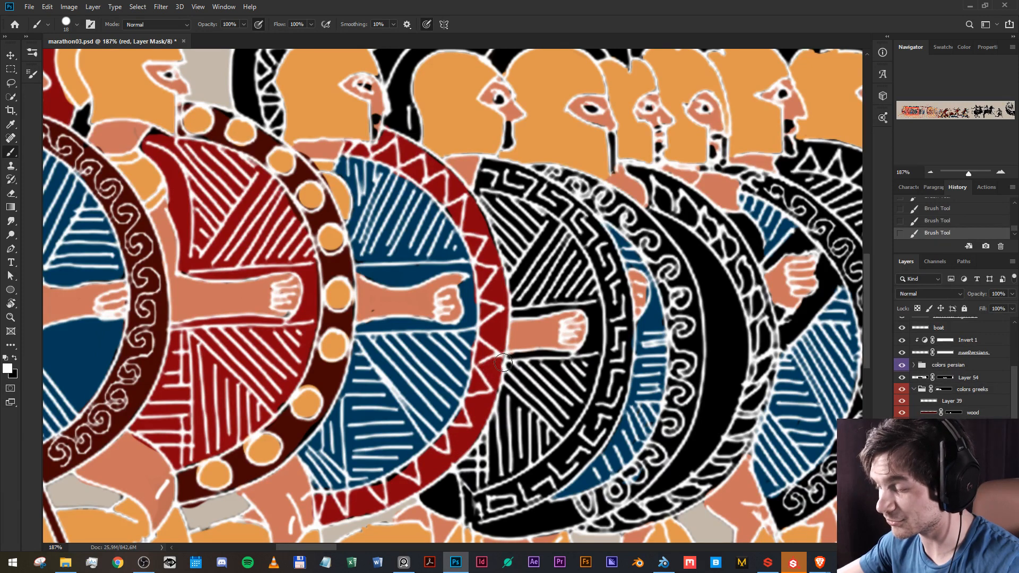
{"action": "scroll", "coordinate": [451, 181], "scroll_direction": "up", "scroll_amount": 1}
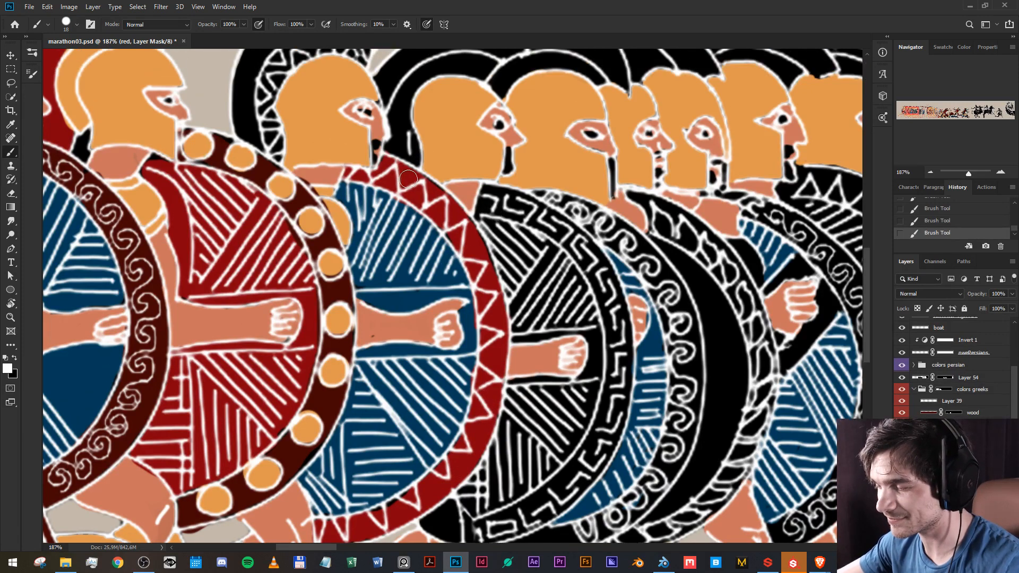
{"action": "key", "text": "x"}
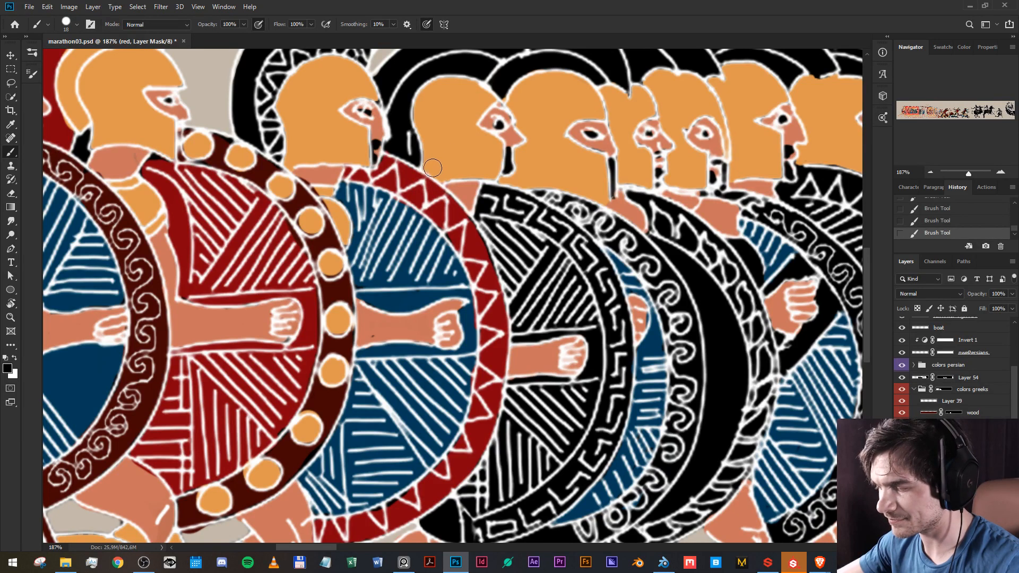
{"action": "key", "text": "x"}
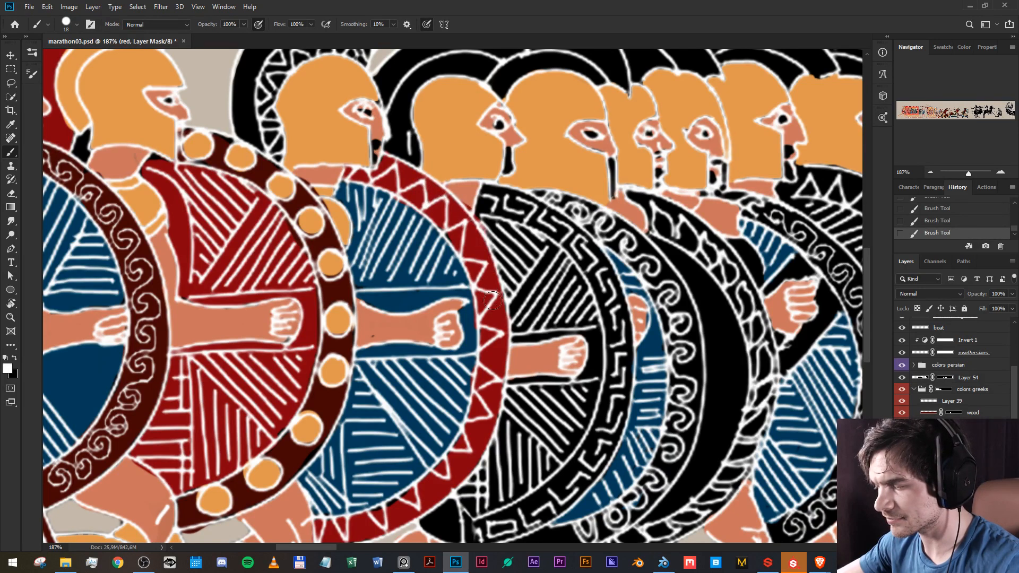
{"action": "key", "text": "x"}
{"action": "key", "text": "x"}
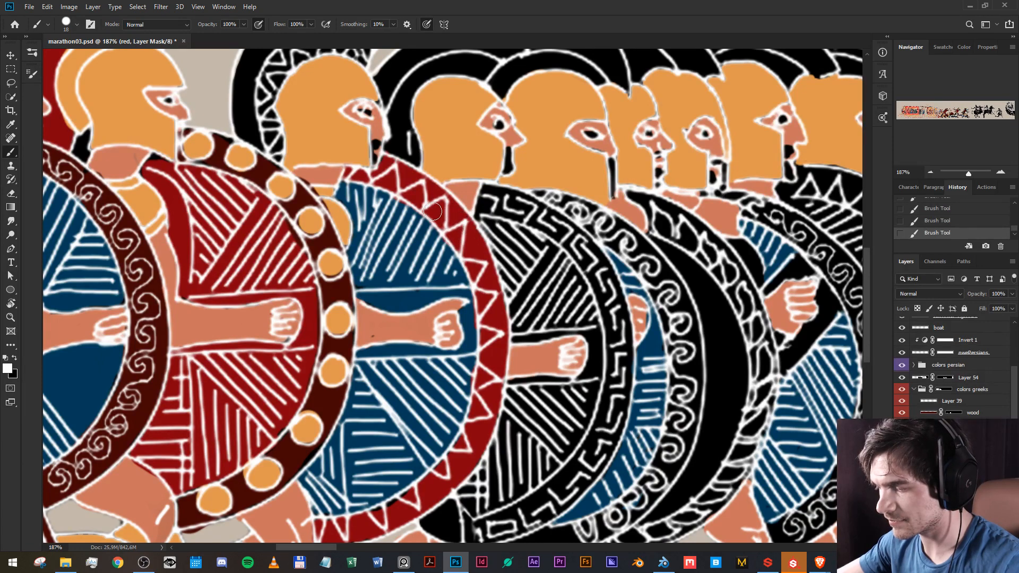
Target the wood layer's mask and use the Lasso to select the four lowest inner triangles of the blue shield's zigzag rim.
{"action": "scroll", "coordinate": [618, 223], "scroll_direction": "up", "scroll_amount": 2}
{"action": "left_click_drag", "start_coordinate": [668, 314], "coordinate": [516, 182]}
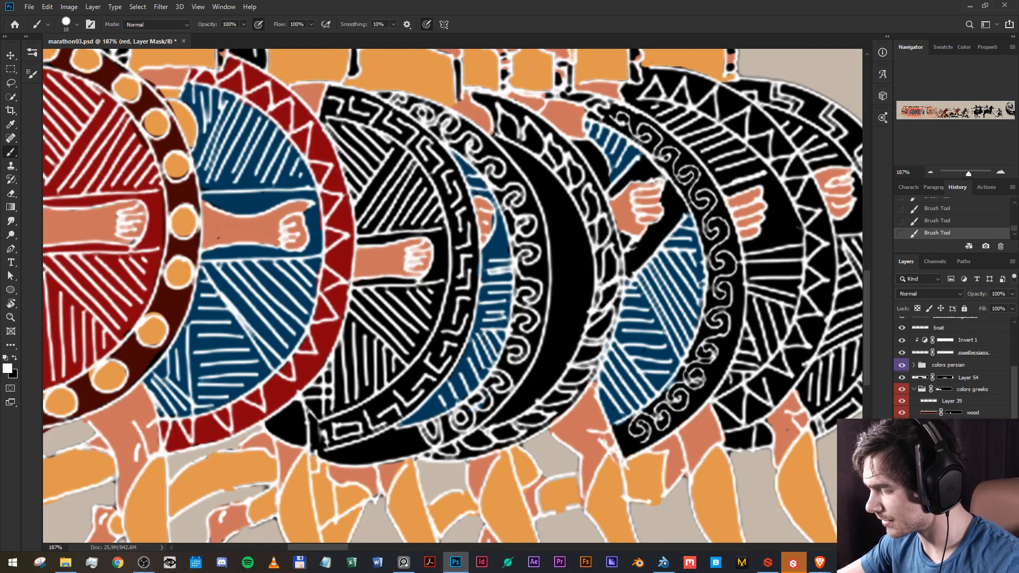
{"action": "left_click", "coordinate": [954, 413]}
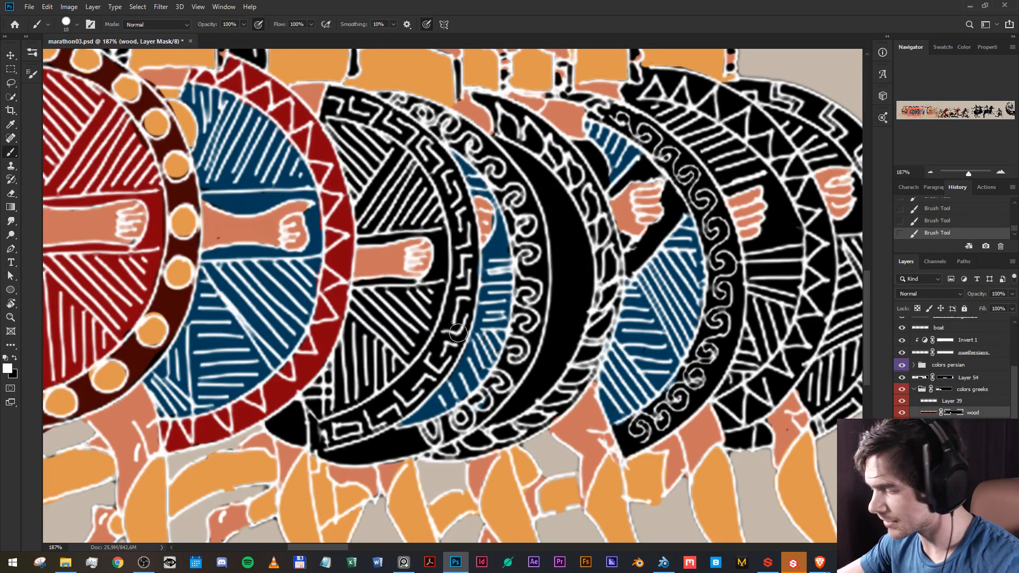
{"action": "right_click", "coordinate": [346, 315], "text": "alt"}
{"action": "key", "text": "l"}
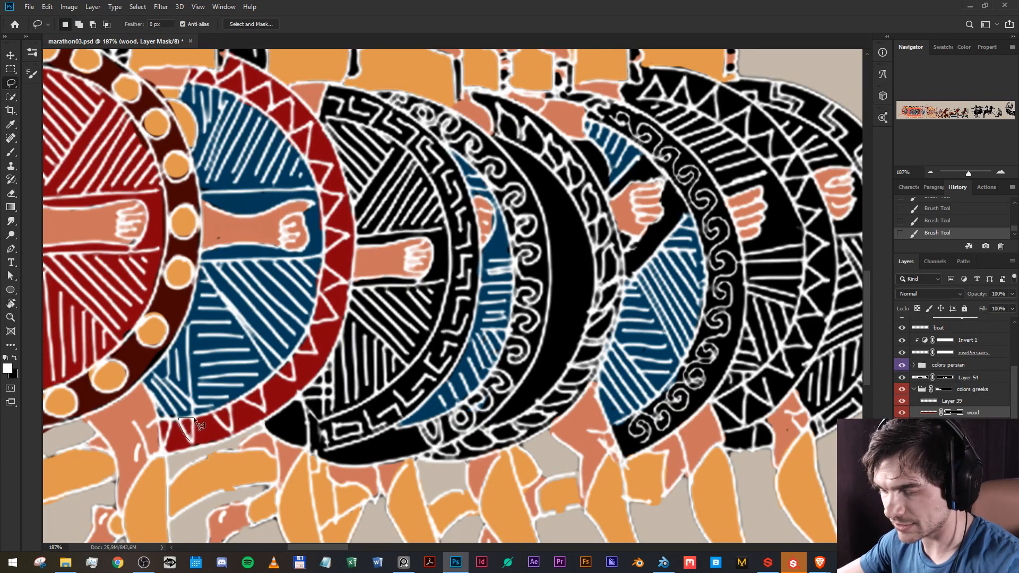
{"action": "left_click_drag", "start_coordinate": [192, 443], "coordinate": [187, 442]}
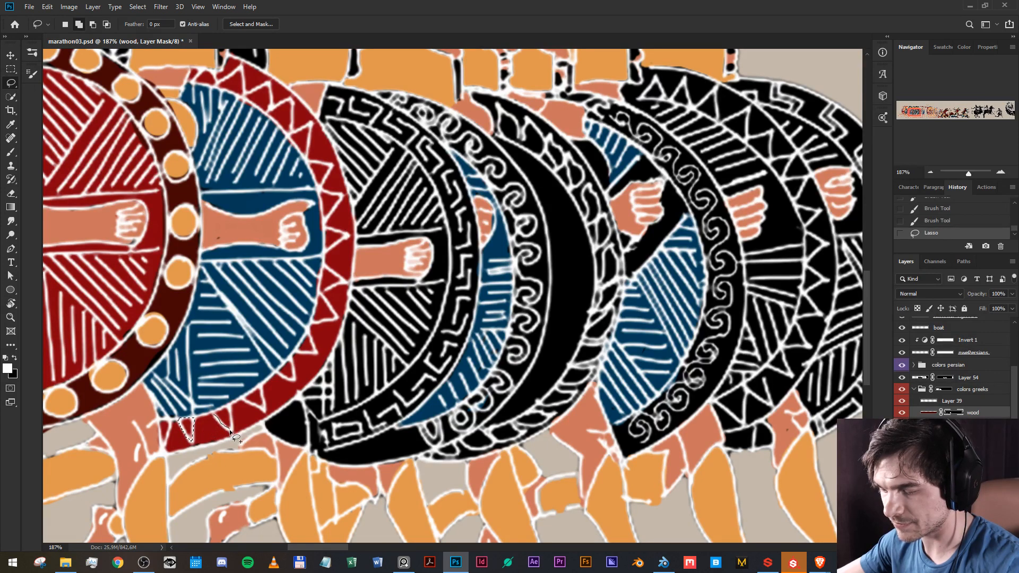
{"action": "left_click_drag", "start_coordinate": [222, 421], "coordinate": [229, 410]}
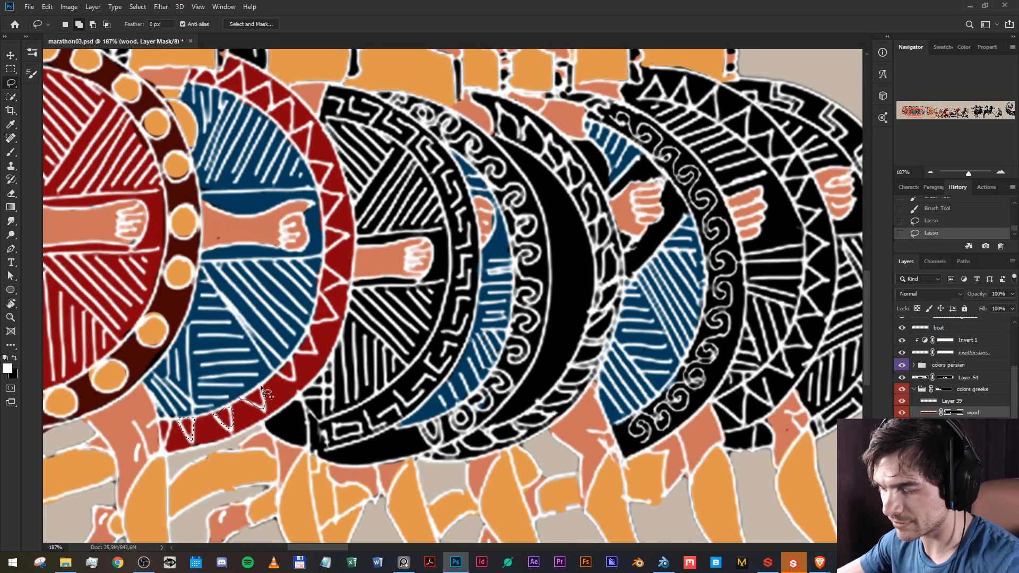
{"action": "mouse_move", "coordinate": [250, 395]}
{"action": "left_mouse_down"}
{"action": "mouse_move", "coordinate": [233, 396]}
{"action": "mouse_move", "coordinate": [265, 373]}
{"action": "mouse_move", "coordinate": [298, 379]}
{"action": "mouse_move", "coordinate": [290, 358]}
{"action": "mouse_move", "coordinate": [281, 372]}
{"action": "left_mouse_up"}
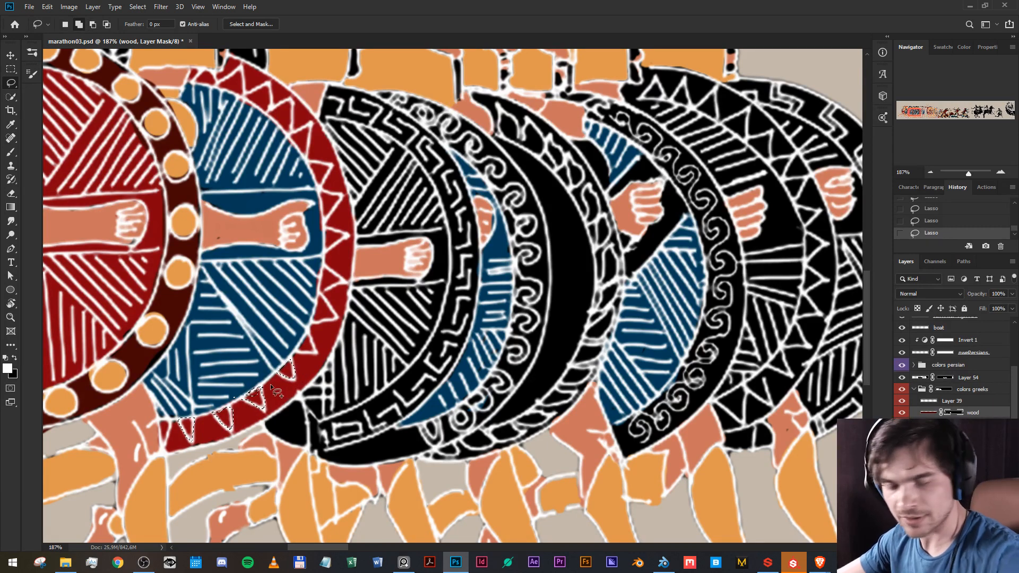
With the Polygonal Lasso, add the next two inner triangles up the blue shield's lower rim to the selection.
{"action": "key", "text": "shift+l"}
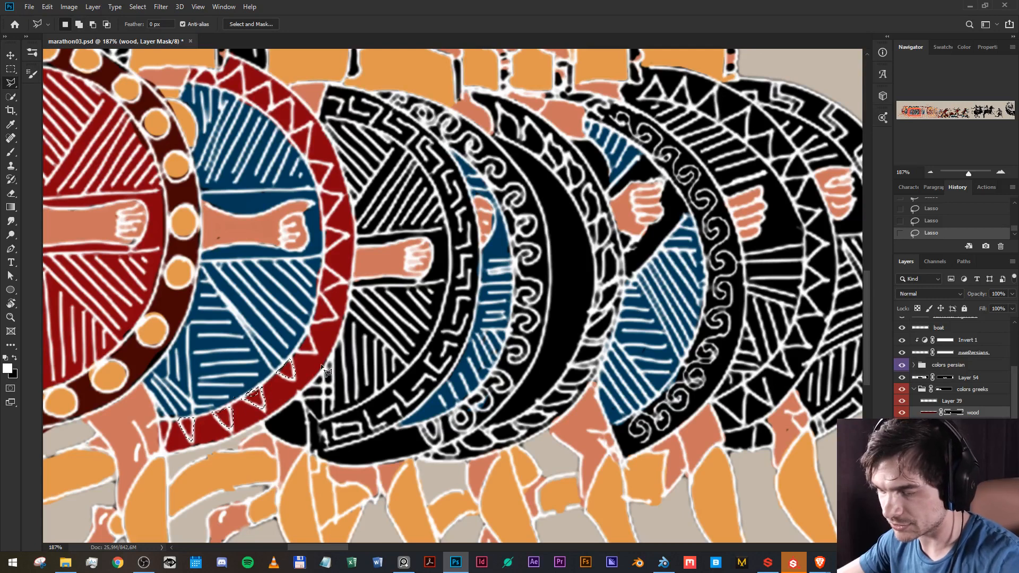
{"action": "left_click", "coordinate": [298, 349], "text": "shift"}
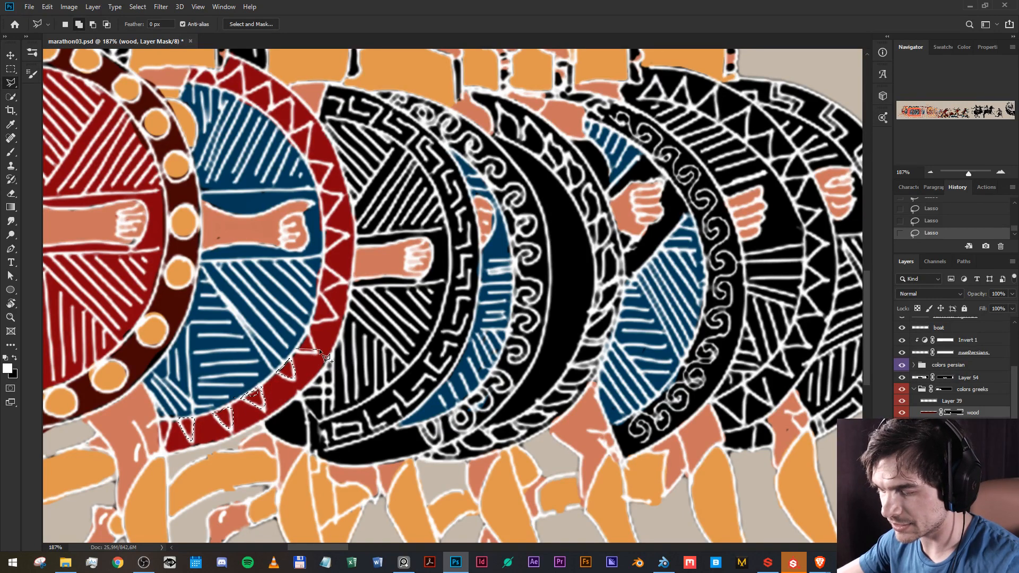
{"action": "left_click", "coordinate": [317, 350]}
{"action": "left_click", "coordinate": [302, 338]}
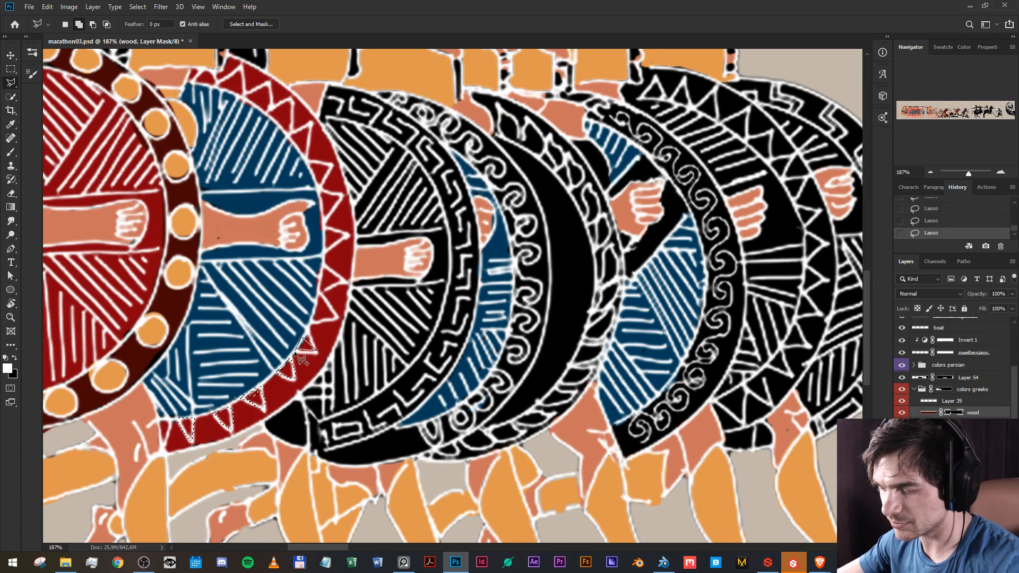
{"action": "left_click", "coordinate": [298, 350]}
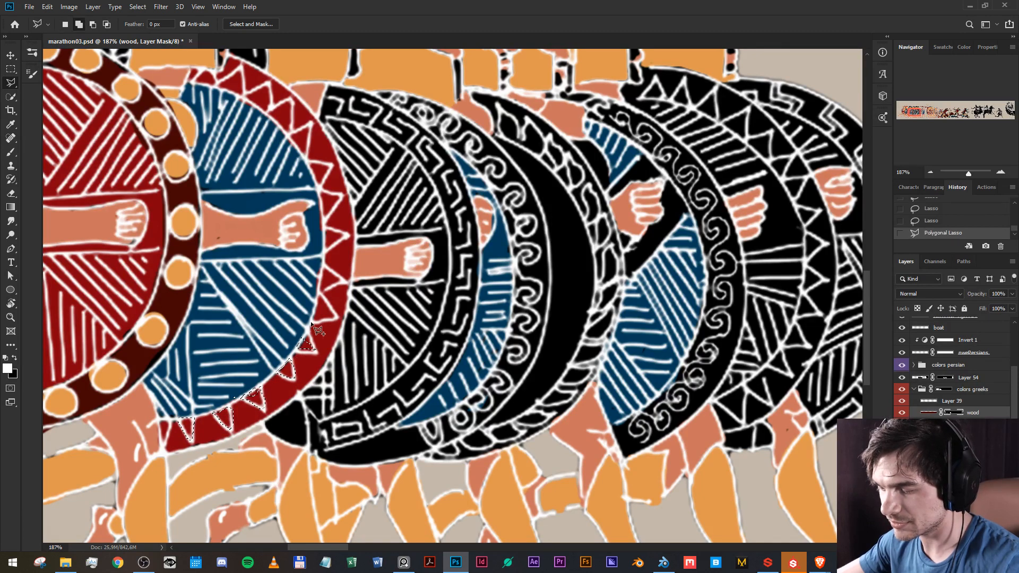
{"action": "left_click", "coordinate": [311, 322]}
{"action": "left_click", "coordinate": [337, 316]}
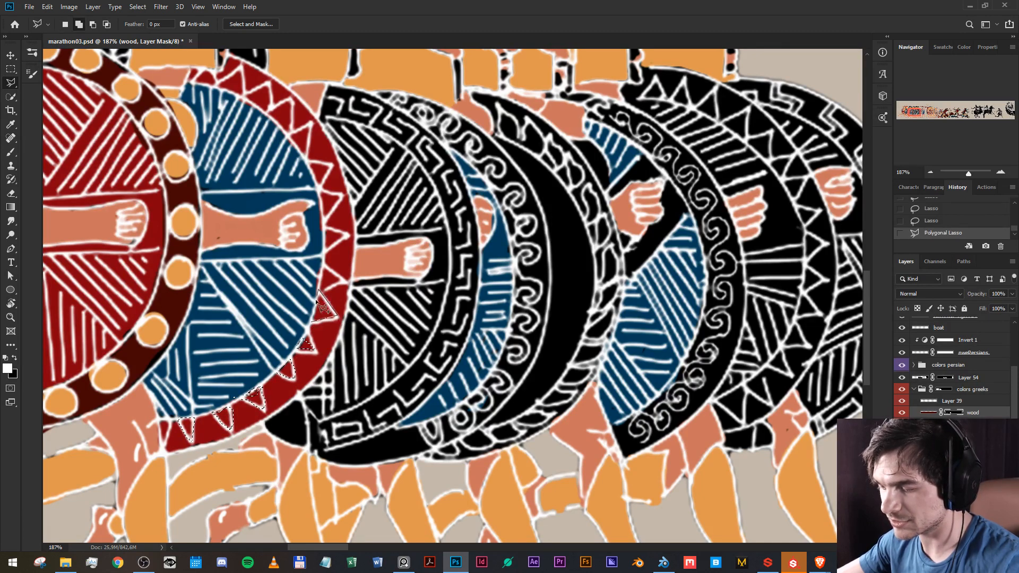
{"action": "left_click", "coordinate": [311, 322]}
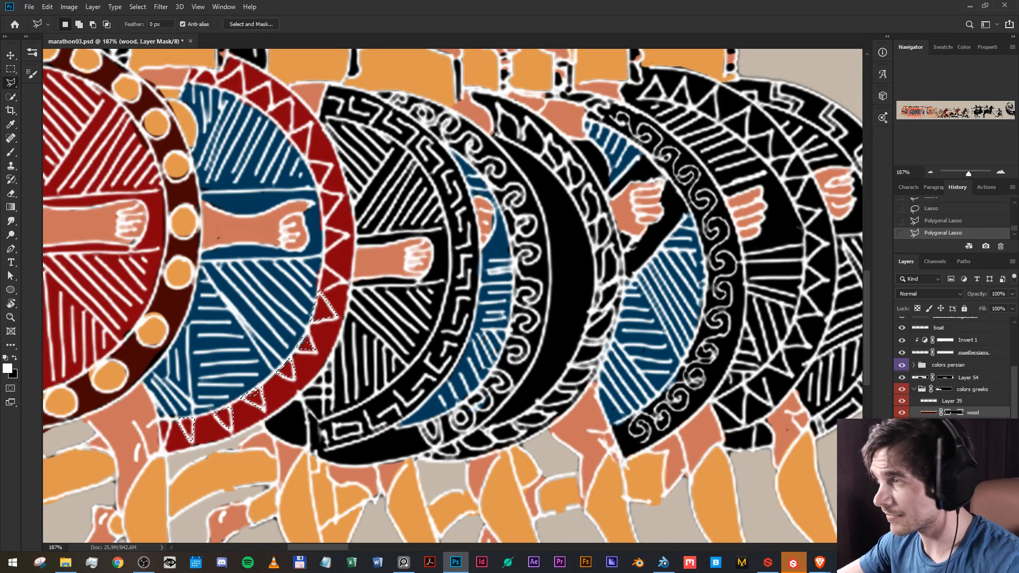
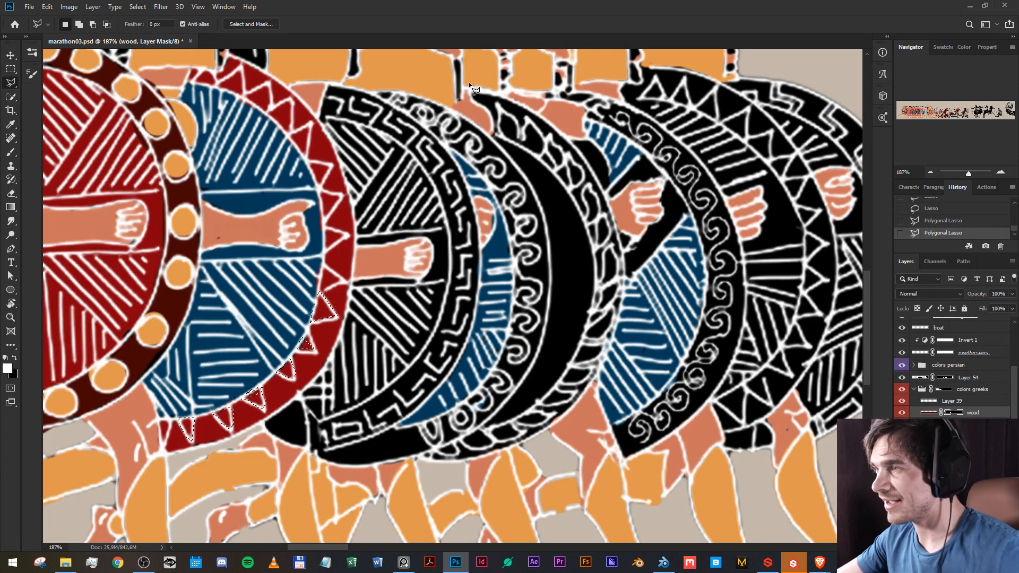
Add the inner rim triangle just below the blue shield's fist to the selection and cancel the stray outline.
{"action": "scroll", "coordinate": [341, 295], "scroll_direction": "up", "scroll_amount": 1}
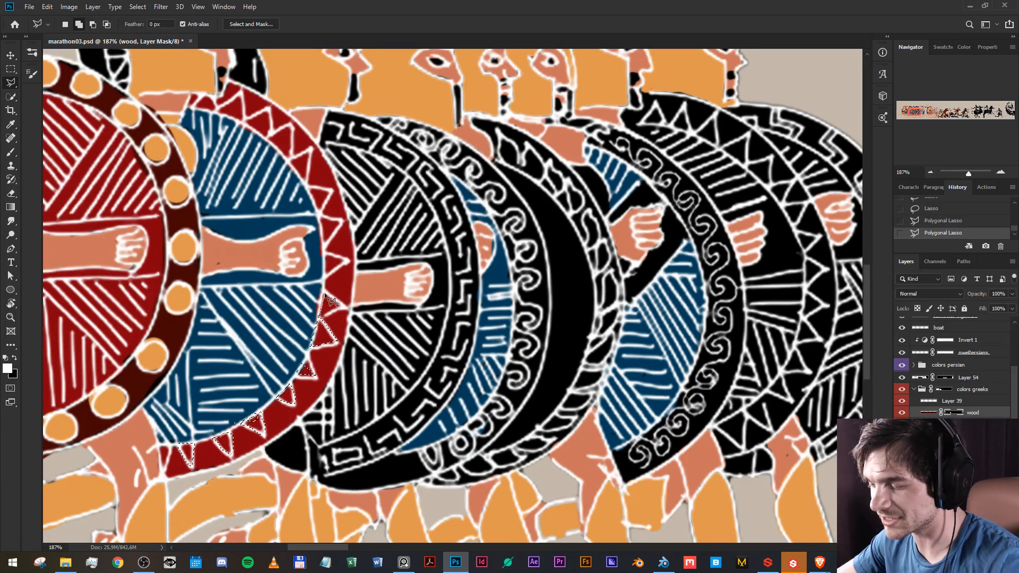
{"action": "left_click", "coordinate": [324, 292]}
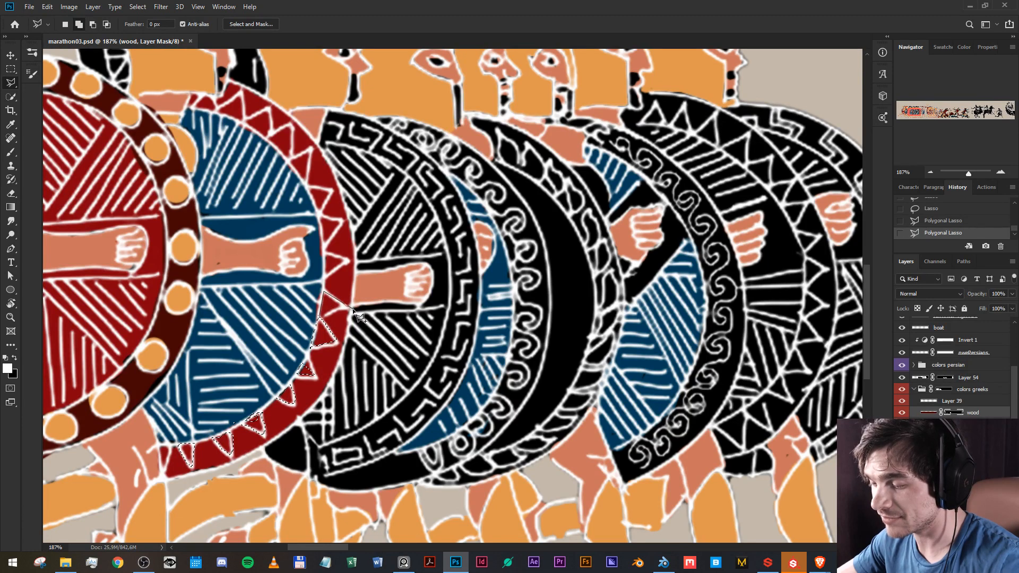
{"action": "left_click", "coordinate": [347, 308]}
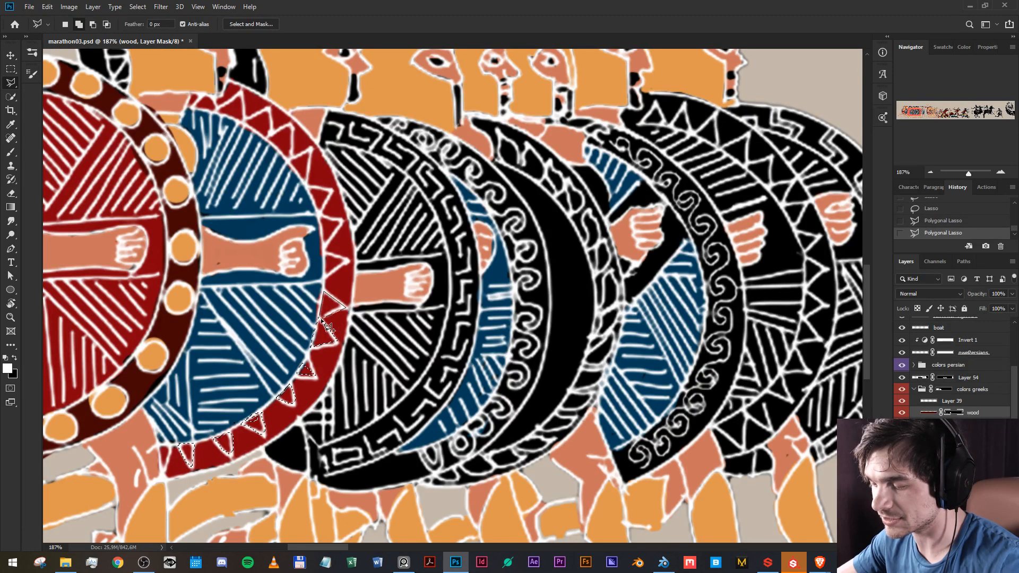
{"action": "double_click", "coordinate": [322, 320]}
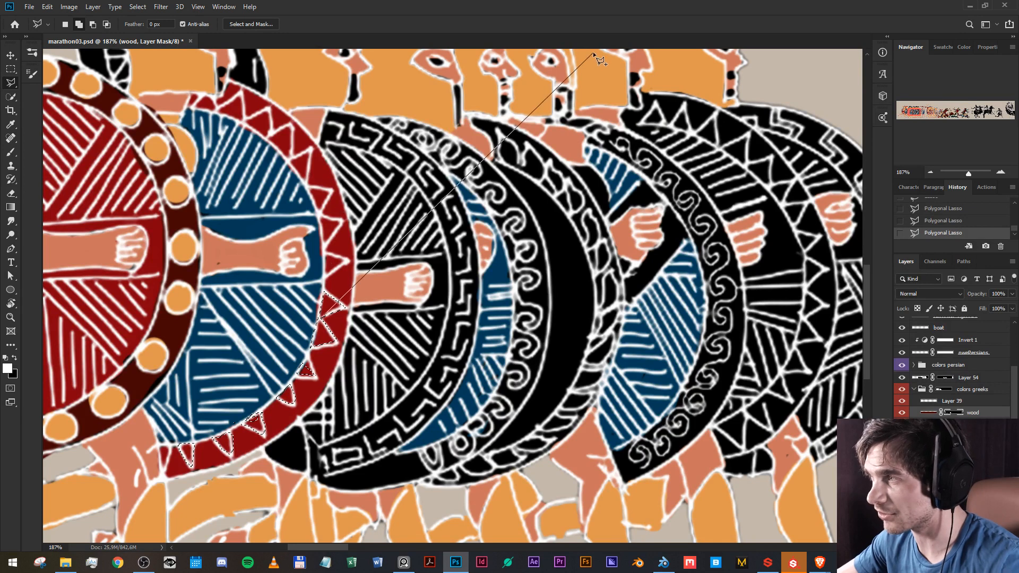
{"action": "scroll", "coordinate": [334, 328], "scroll_direction": "up", "scroll_amount": 2}
{"action": "key", "text": "Escape"}
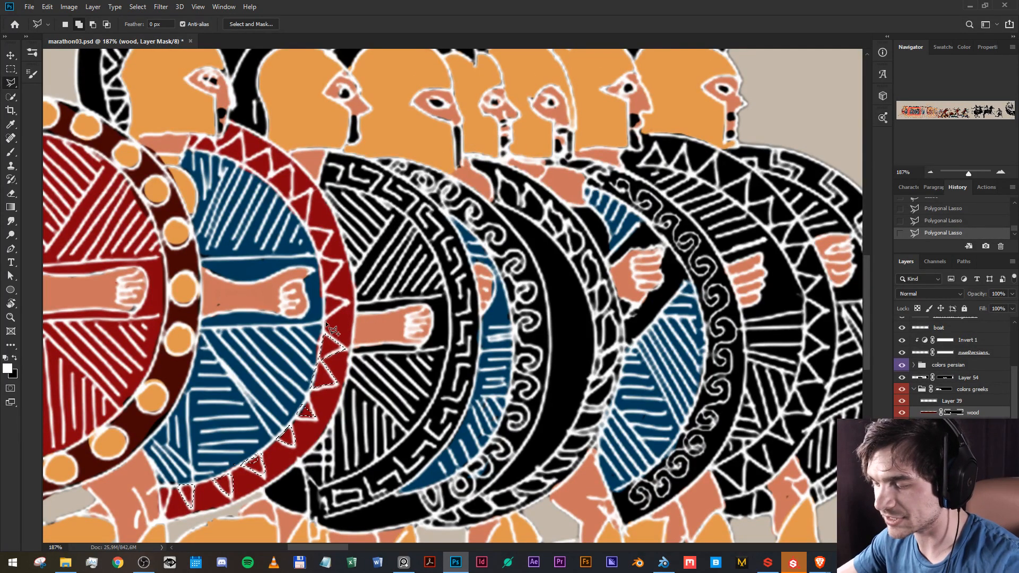
Add the two inner rim triangles beside and just above the blue shield's fist to the selection.
{"action": "left_click", "coordinate": [325, 319], "text": "shift"}
{"action": "left_click", "coordinate": [326, 292]}
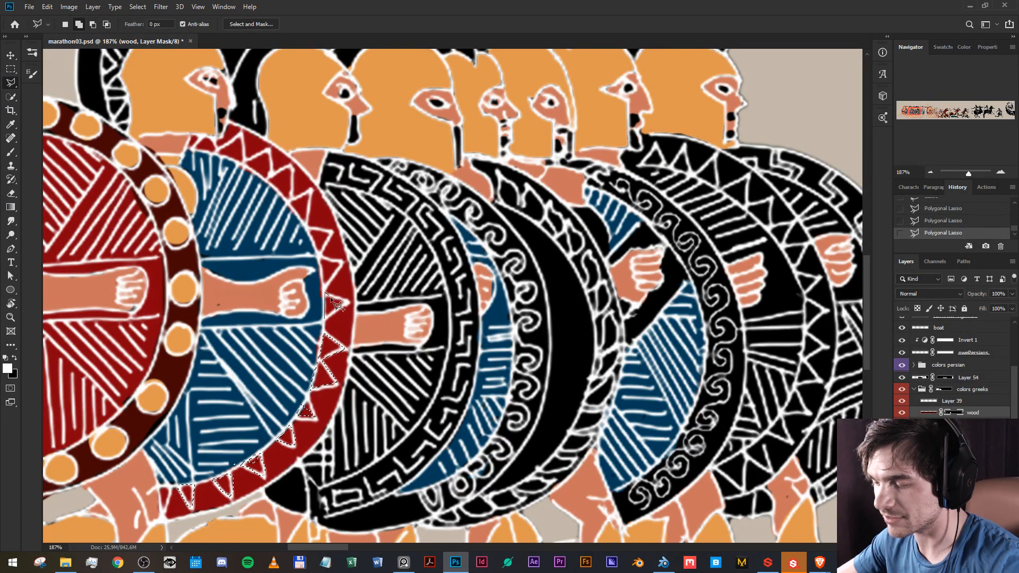
{"action": "left_click", "coordinate": [347, 305]}
{"action": "left_click", "coordinate": [325, 319]}
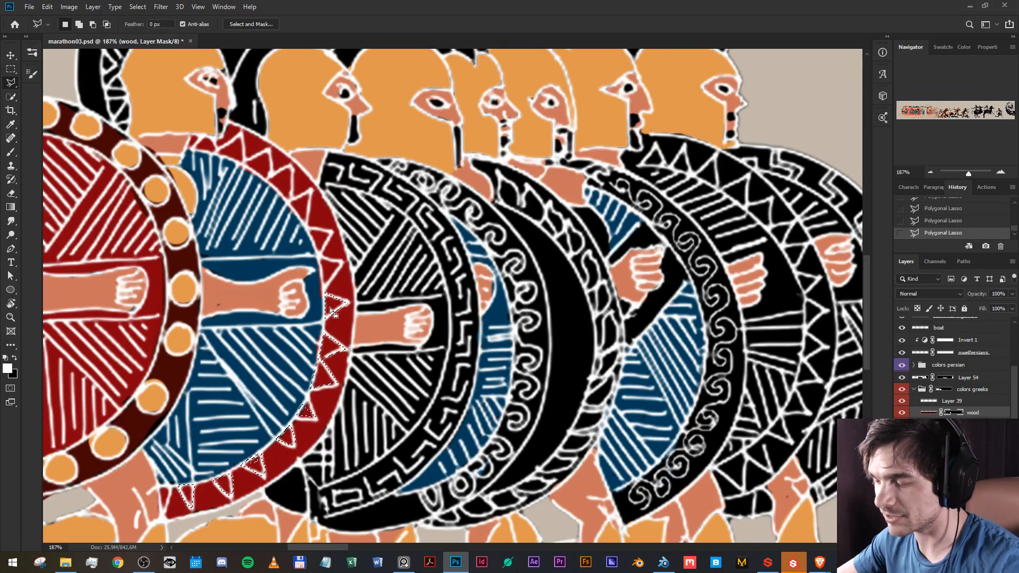
{"action": "left_click", "coordinate": [325, 288]}
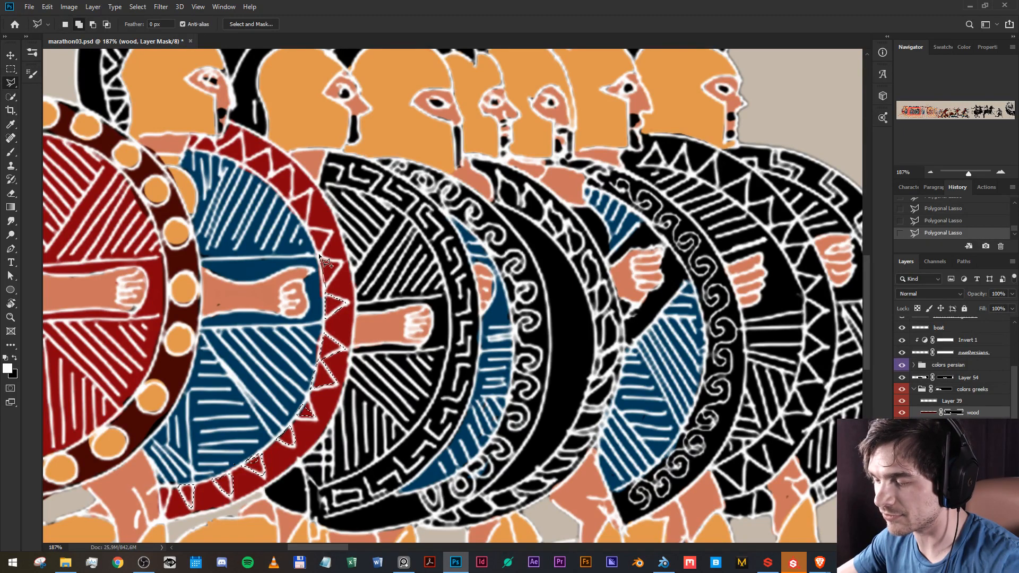
{"action": "left_click", "coordinate": [319, 255]}
{"action": "left_click", "coordinate": [341, 262]}
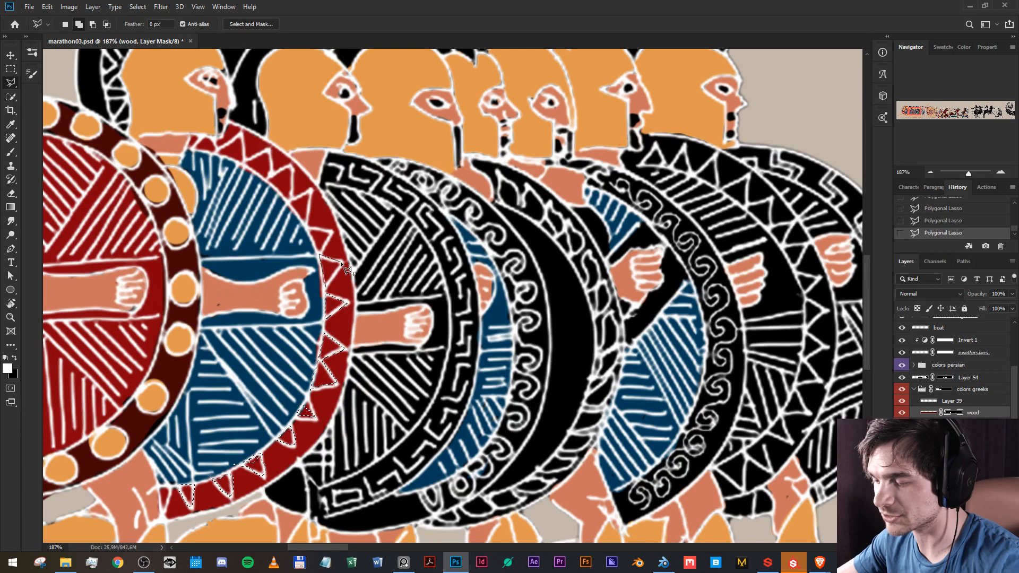
{"action": "left_click", "coordinate": [326, 287]}
Extend the selection with the next two inner triangles along the blue shield's upper rim.
{"action": "scroll", "coordinate": [329, 285], "scroll_direction": "up", "scroll_amount": 1}
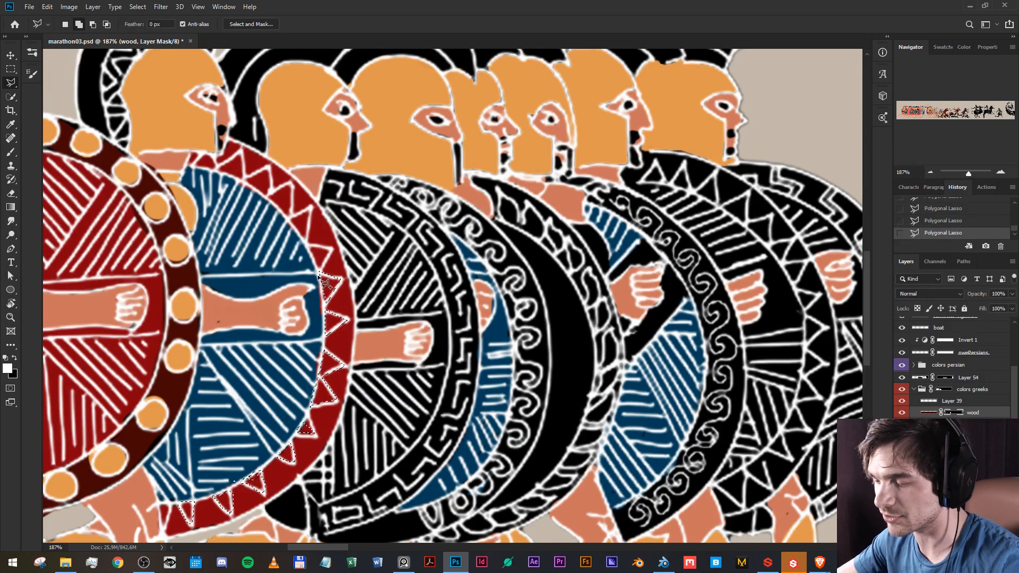
{"action": "left_click", "coordinate": [320, 273], "text": "shift"}
{"action": "left_click", "coordinate": [333, 248]}
{"action": "left_click", "coordinate": [309, 246]}
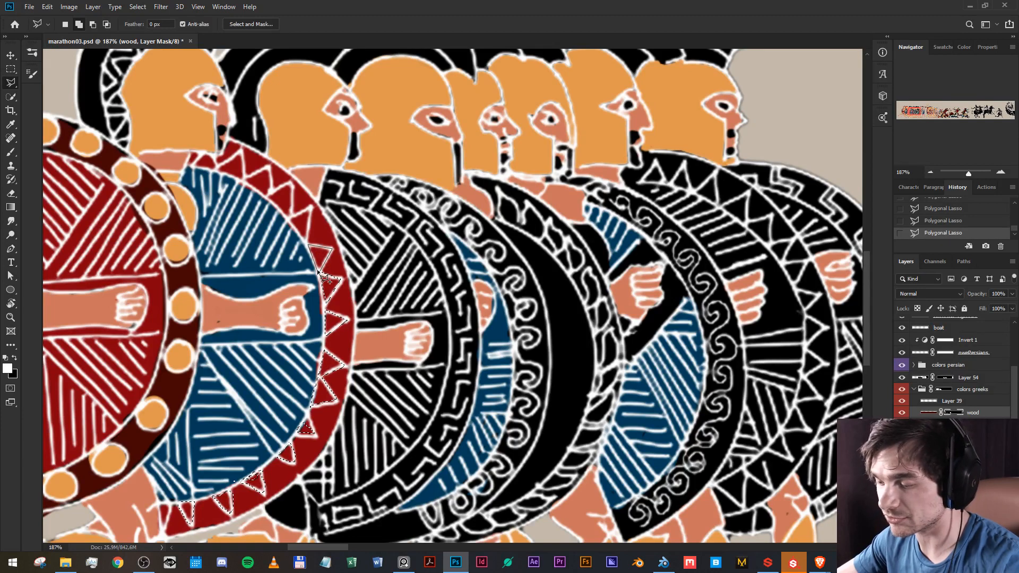
{"action": "left_click", "coordinate": [321, 274]}
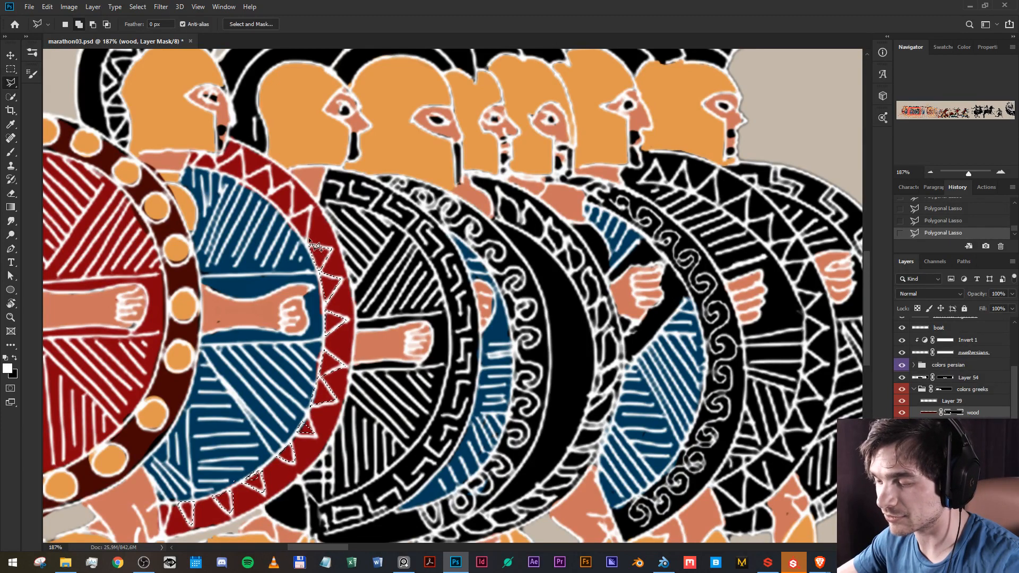
{"action": "left_click", "coordinate": [310, 245], "text": "shift"}
{"action": "left_click", "coordinate": [309, 208]}
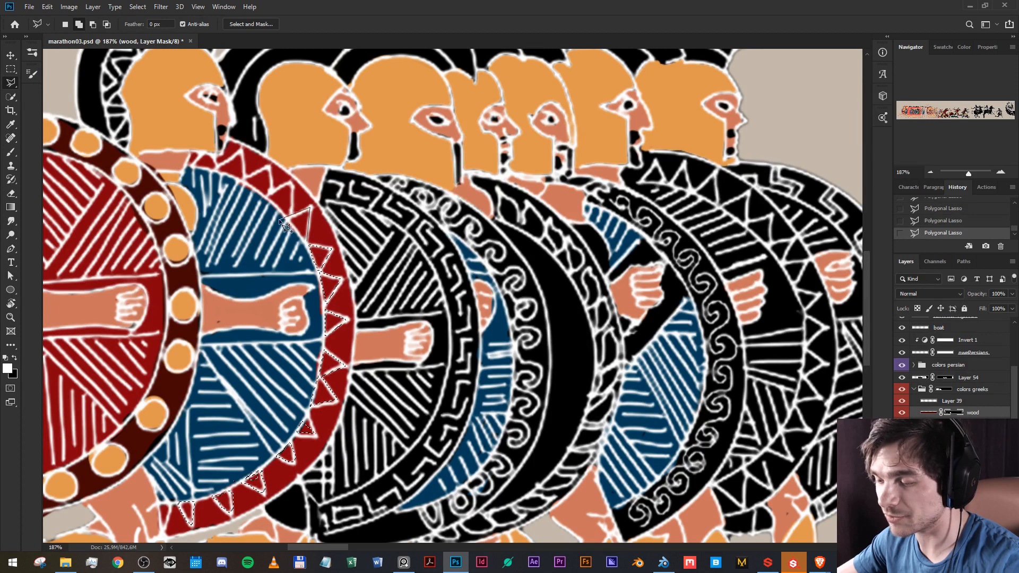
{"action": "left_click", "coordinate": [288, 219]}
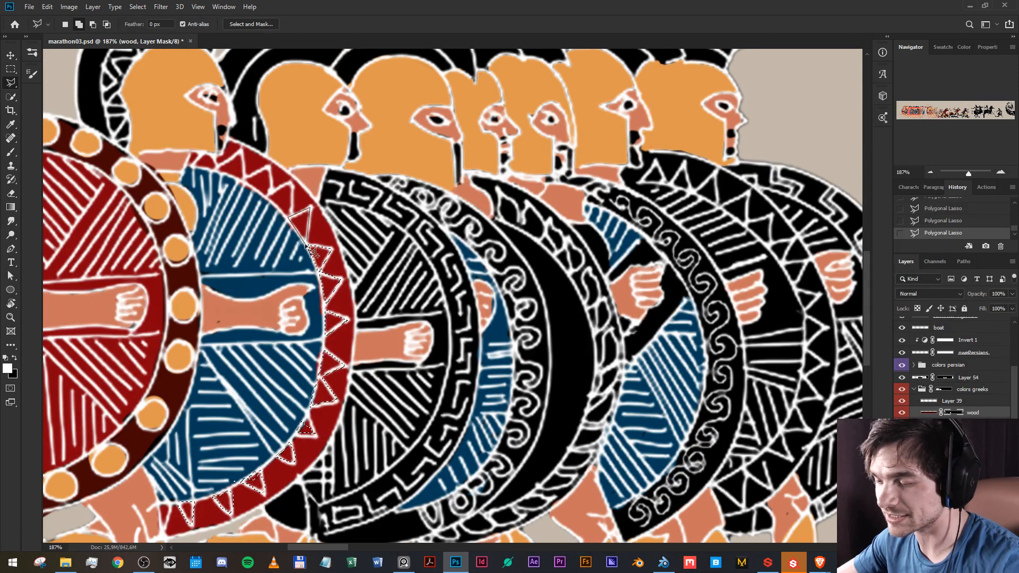
{"action": "left_click", "coordinate": [307, 245]}
Add the inner triangles near the upper end of the blue shield's rim, up to below the warrior's chin, to the selection.
{"action": "left_click", "coordinate": [291, 215], "text": "shift"}
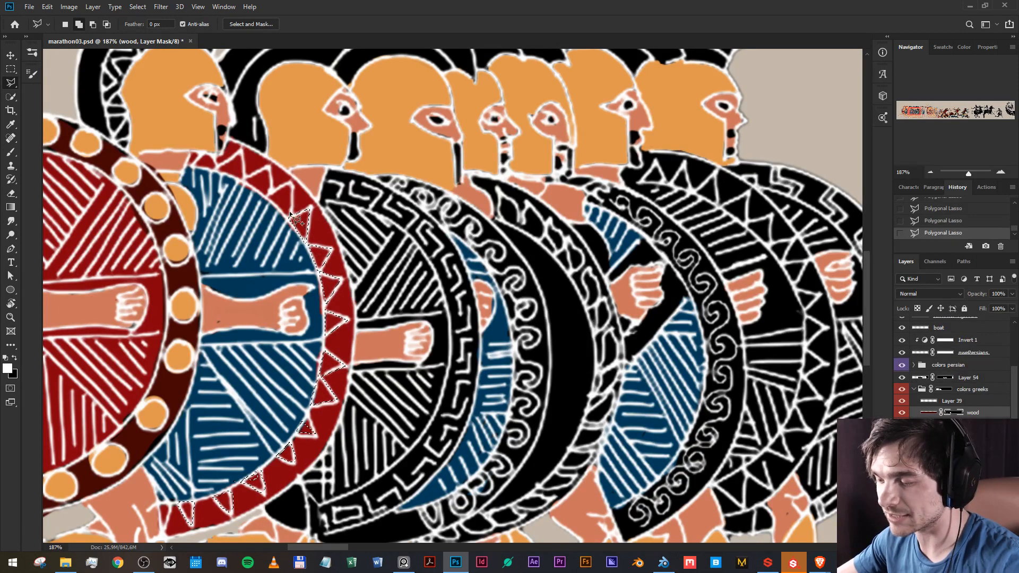
{"action": "left_click", "coordinate": [291, 182]}
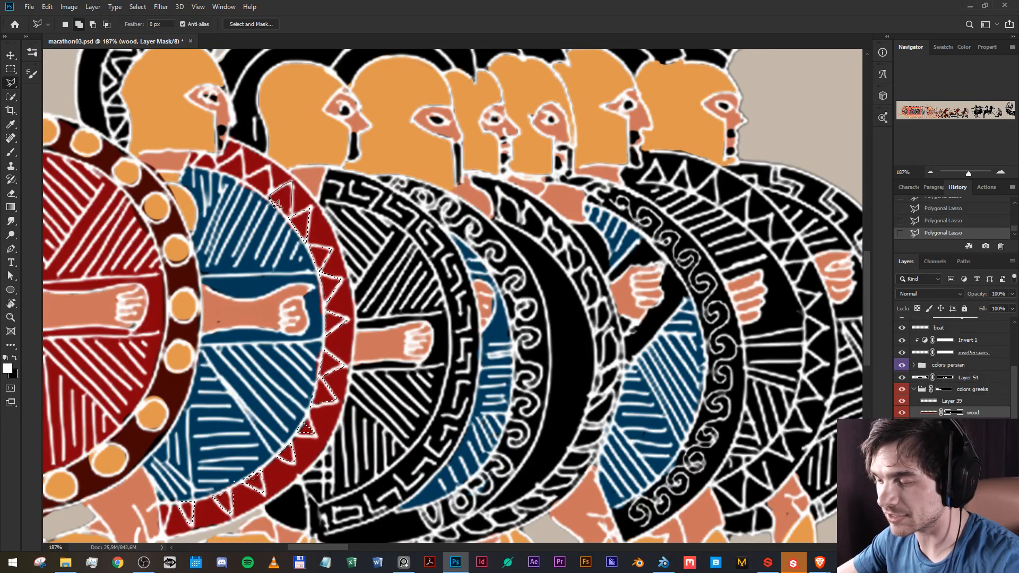
{"action": "left_click", "coordinate": [291, 216]}
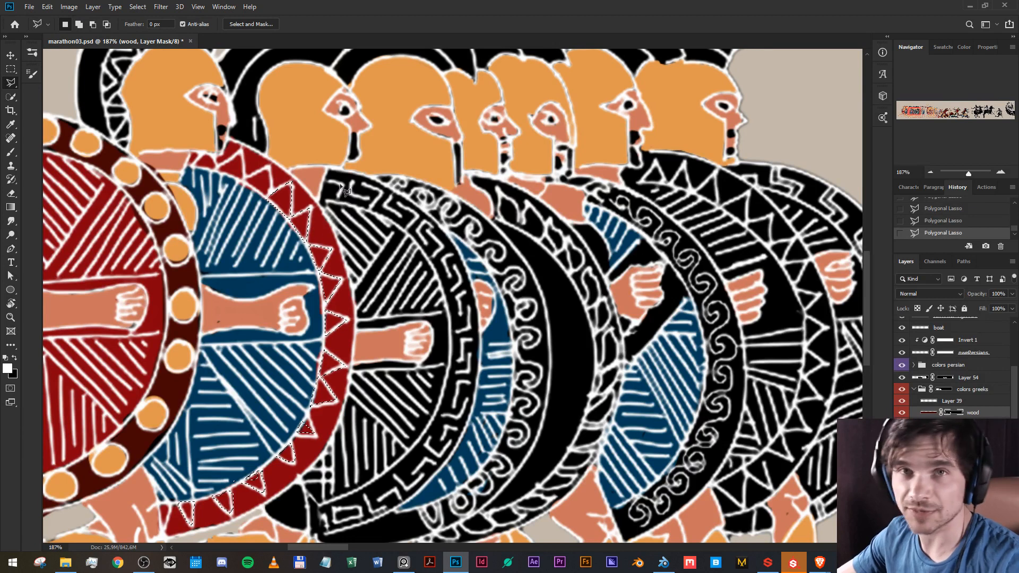
{"action": "scroll", "coordinate": [287, 206], "scroll_direction": "up", "scroll_amount": 1}
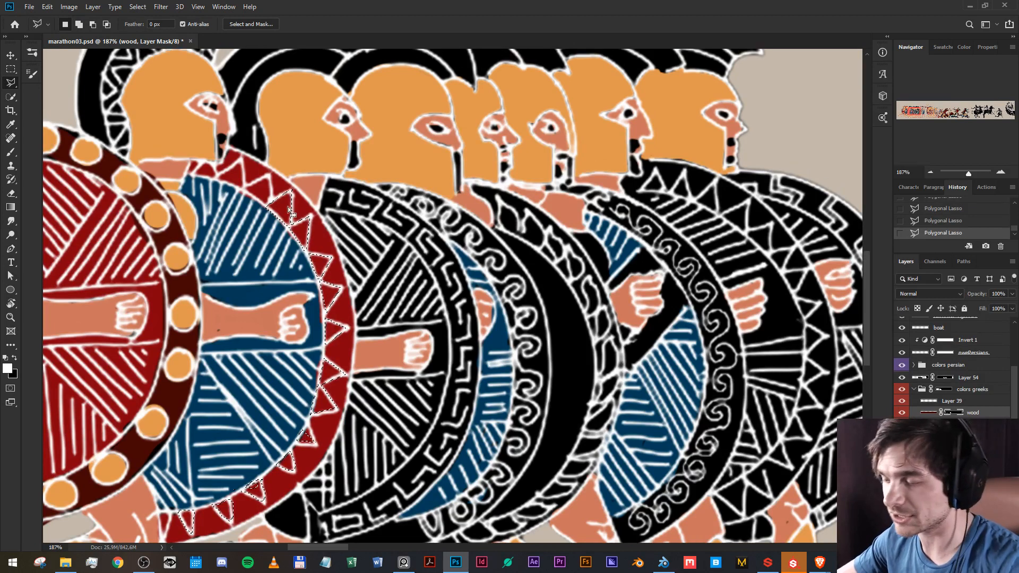
{"action": "left_click", "coordinate": [272, 173], "text": "shift"}
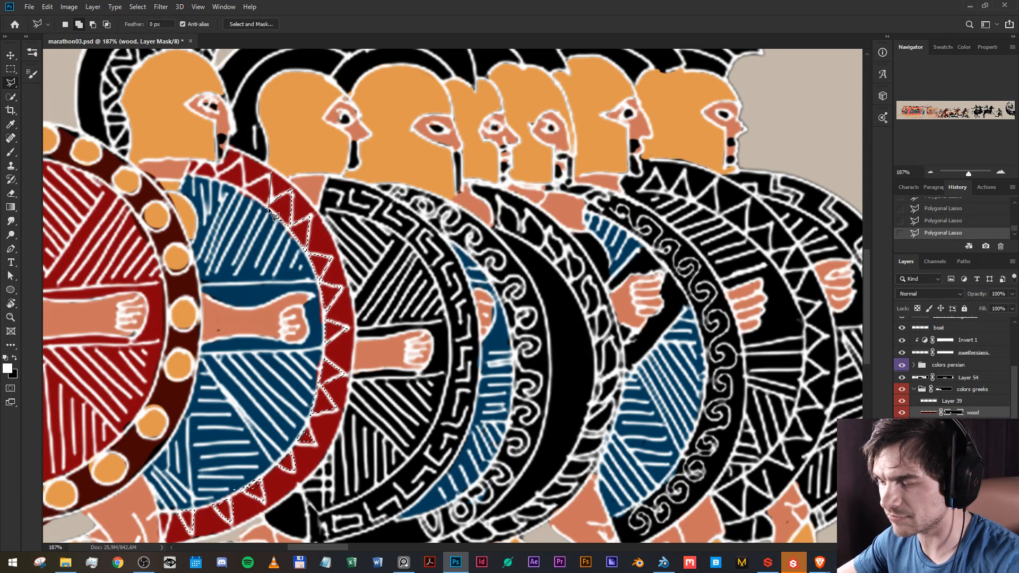
{"action": "left_click", "coordinate": [247, 186]}
{"action": "left_click", "coordinate": [239, 162]}
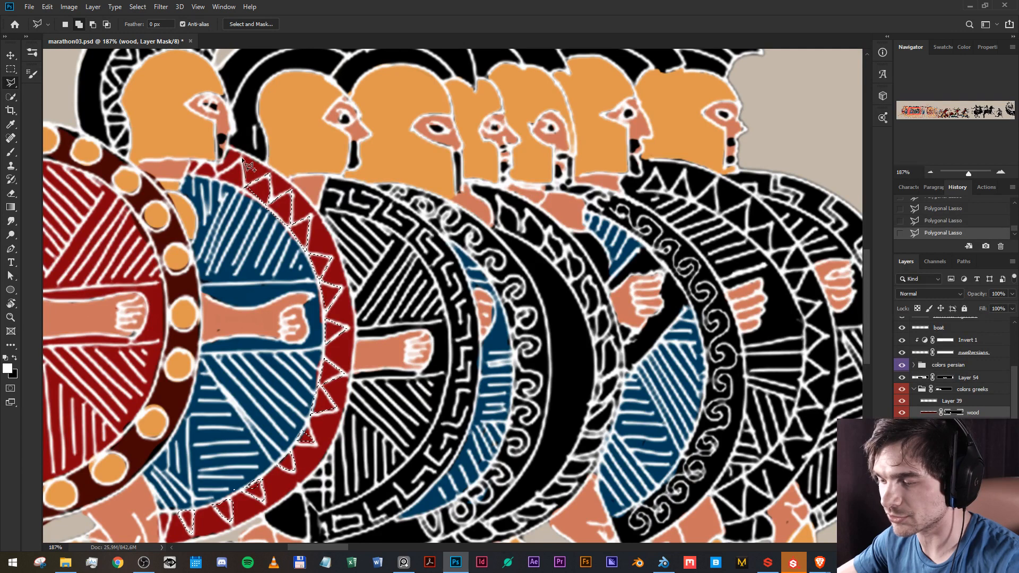
{"action": "left_click", "coordinate": [217, 176]}
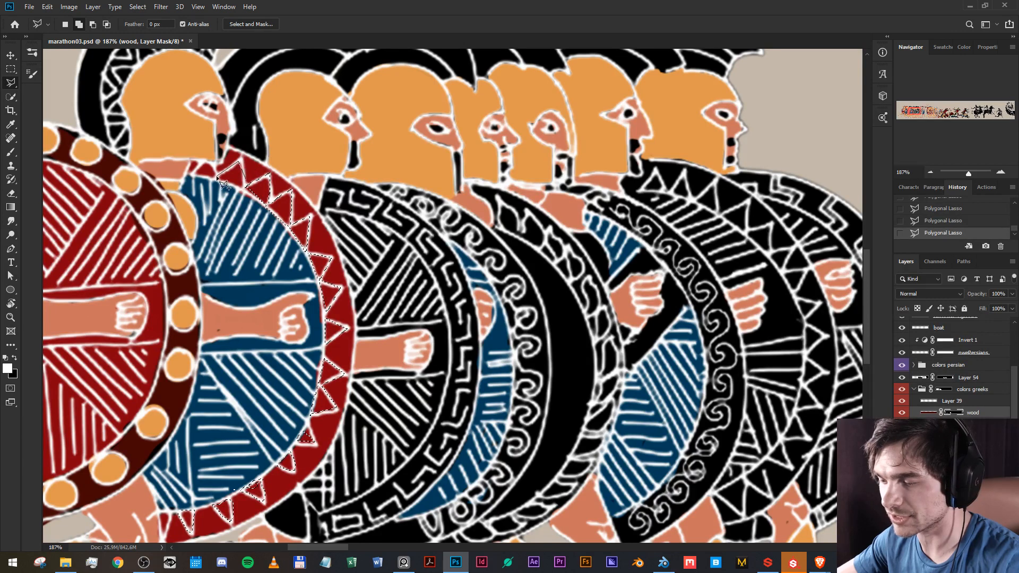
{"action": "left_click", "coordinate": [245, 187]}
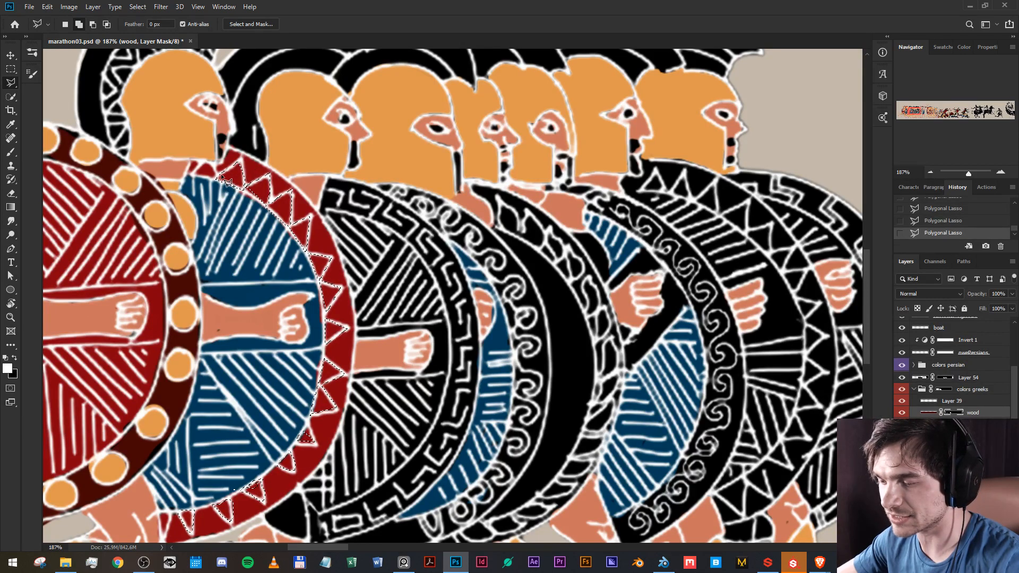
Add the last inner rim triangles below the warrior's chin, at the upper end of the blue shield's rim, to the selection.
{"action": "left_click", "coordinate": [218, 176]}
{"action": "left_click", "coordinate": [212, 163]}
{"action": "left_click", "coordinate": [206, 162]}
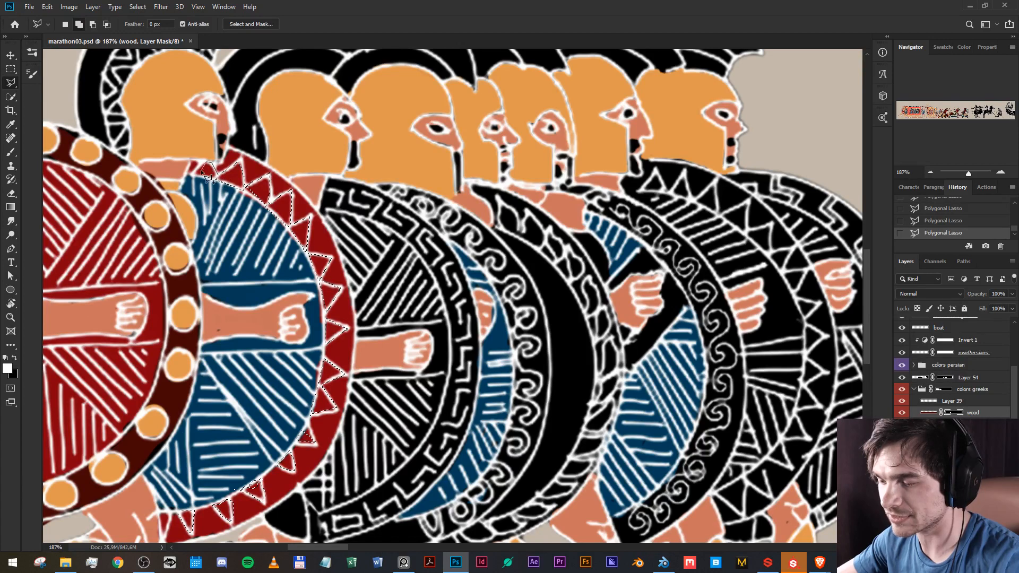
{"action": "left_click", "coordinate": [191, 176]}
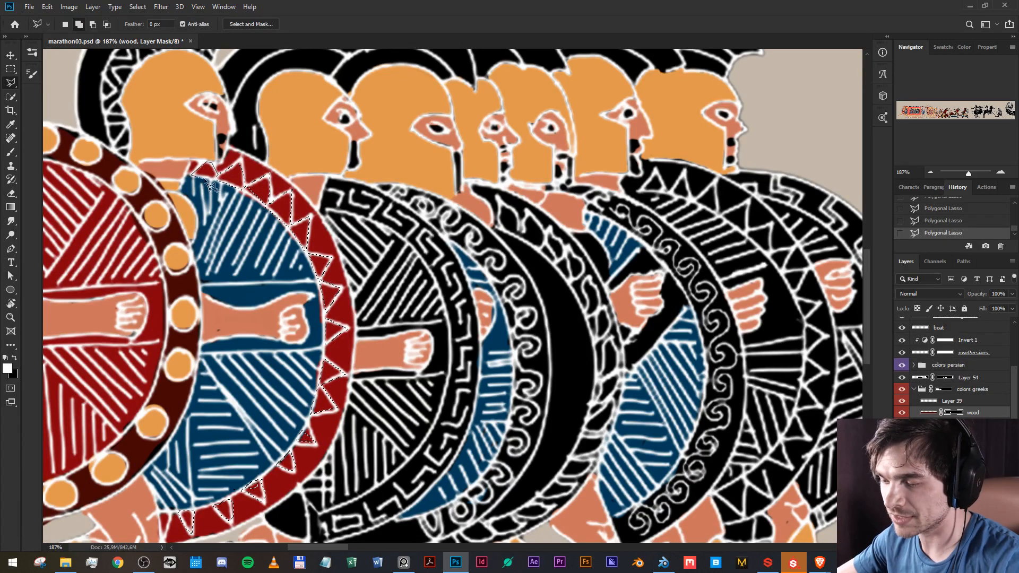
{"action": "double_click", "coordinate": [211, 180]}
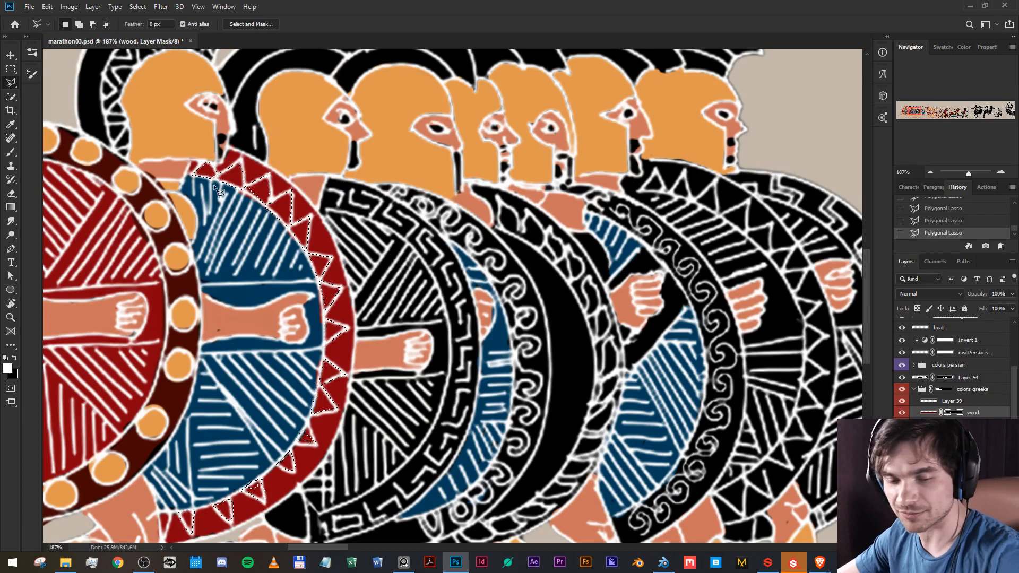
Erase across the selected rim triangles on the wood layer's mask with an enlarged eraser to color them dark brown, and deselect.
{"action": "key", "text": "e"}
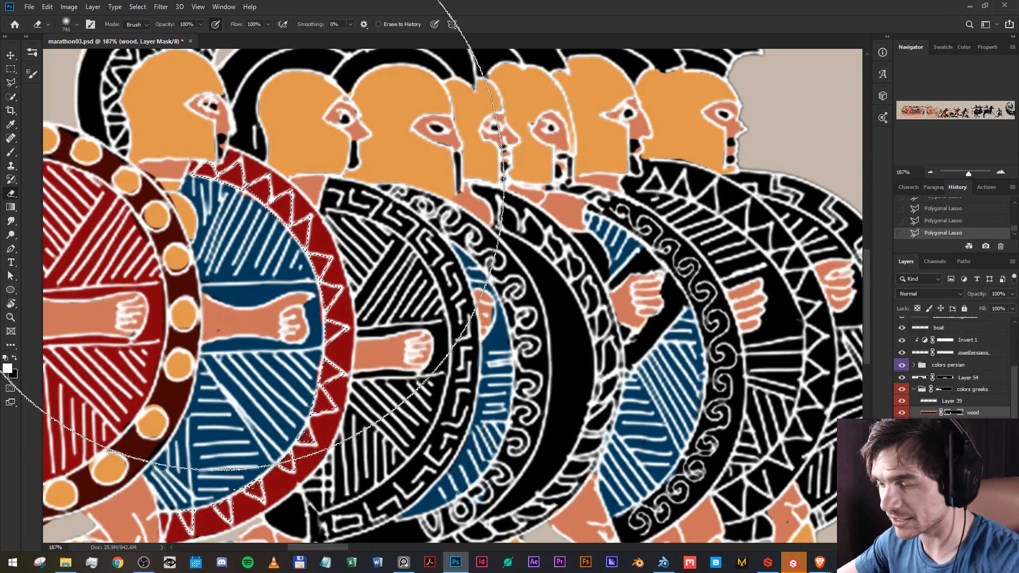
{"action": "mouse_move", "coordinate": [350, 305]}
{"action": "left_mouse_down"}
{"action": "mouse_move", "coordinate": [205, 291]}
{"action": "mouse_move", "coordinate": [179, 279]}
{"action": "left_mouse_up"}
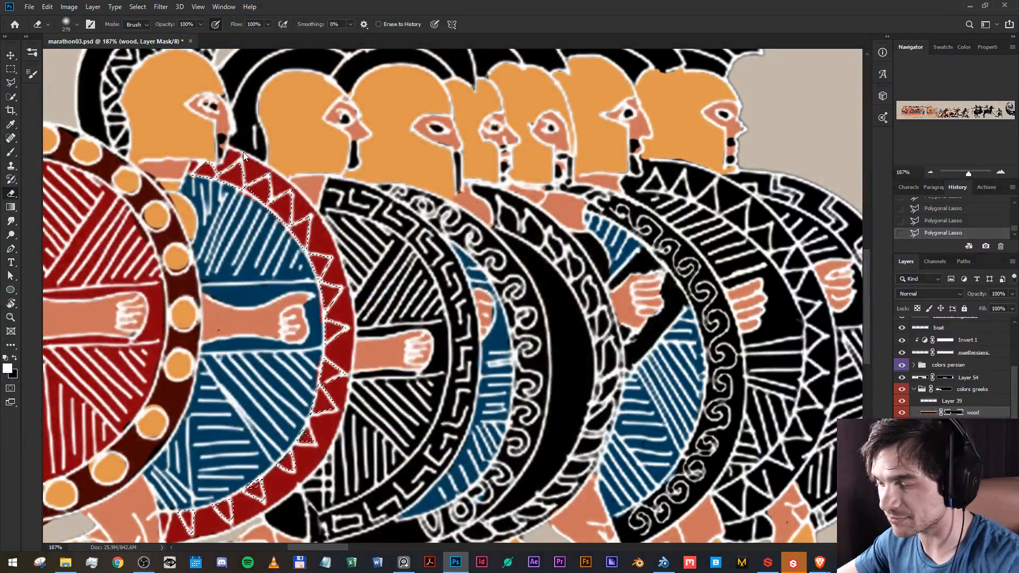
{"action": "mouse_move", "coordinate": [241, 229]}
{"action": "left_mouse_down"}
{"action": "mouse_move", "coordinate": [218, 227]}
{"action": "mouse_move", "coordinate": [345, 291]}
{"action": "mouse_move", "coordinate": [210, 572]}
{"action": "left_mouse_up"}
{"action": "scroll", "coordinate": [241, 230], "scroll_direction": "up", "scroll_amount": 1}
{"action": "key", "text": "x"}
{"action": "key", "text": "ctrl+d"}
{"action": "scroll", "coordinate": [223, 509], "scroll_direction": "down", "scroll_amount": 1}
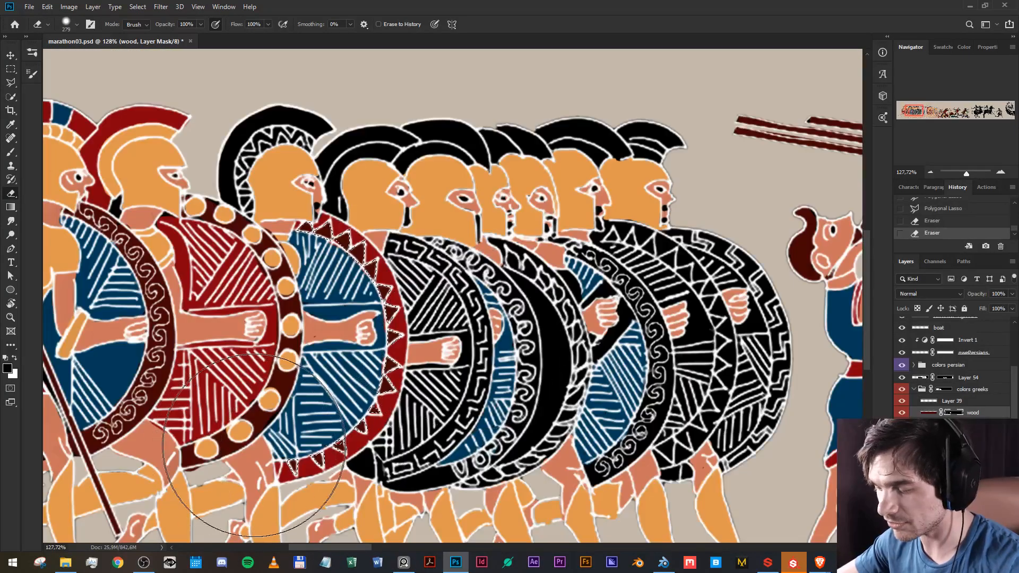
Outline the last small triangle at the lower end of the blue shield's rim, fill it brown on the wood mask, and deselect.
{"action": "scroll", "coordinate": [257, 464], "scroll_direction": "up", "scroll_amount": 10}
{"action": "key", "text": "l"}
{"action": "scroll", "coordinate": [375, 417], "scroll_direction": "down", "scroll_amount": 1}
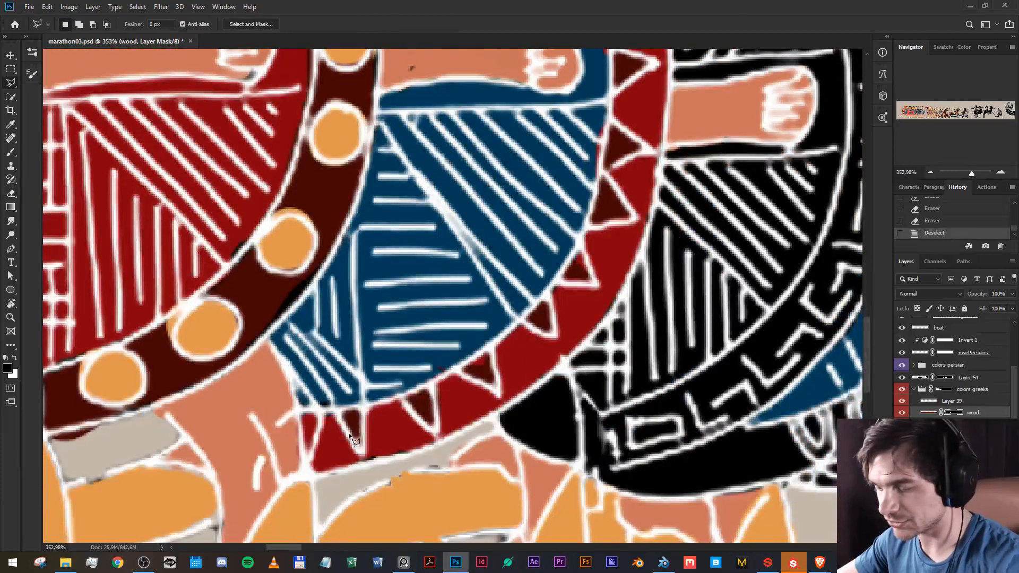
{"action": "left_click", "coordinate": [317, 437]}
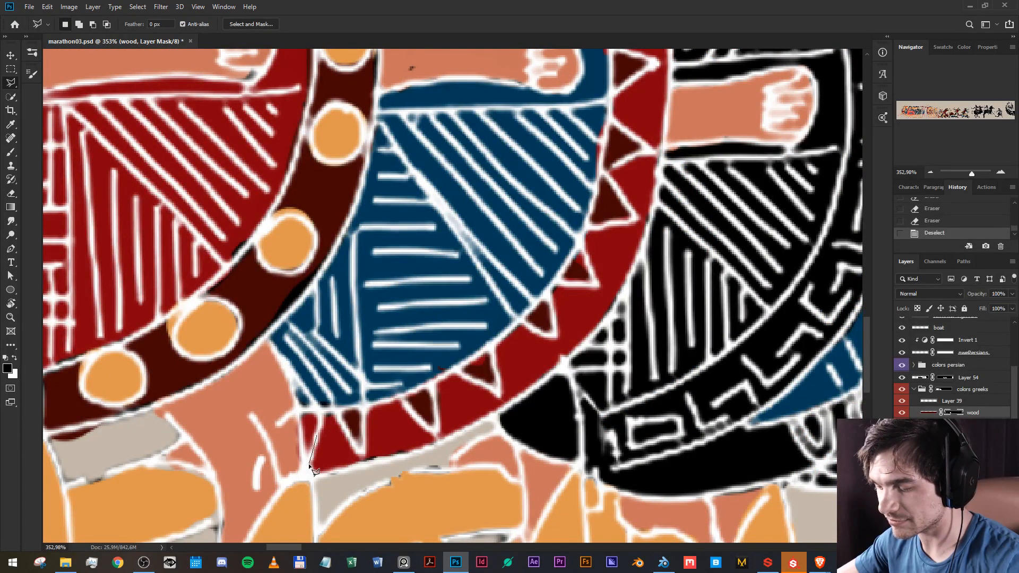
{"action": "left_click", "coordinate": [307, 461]}
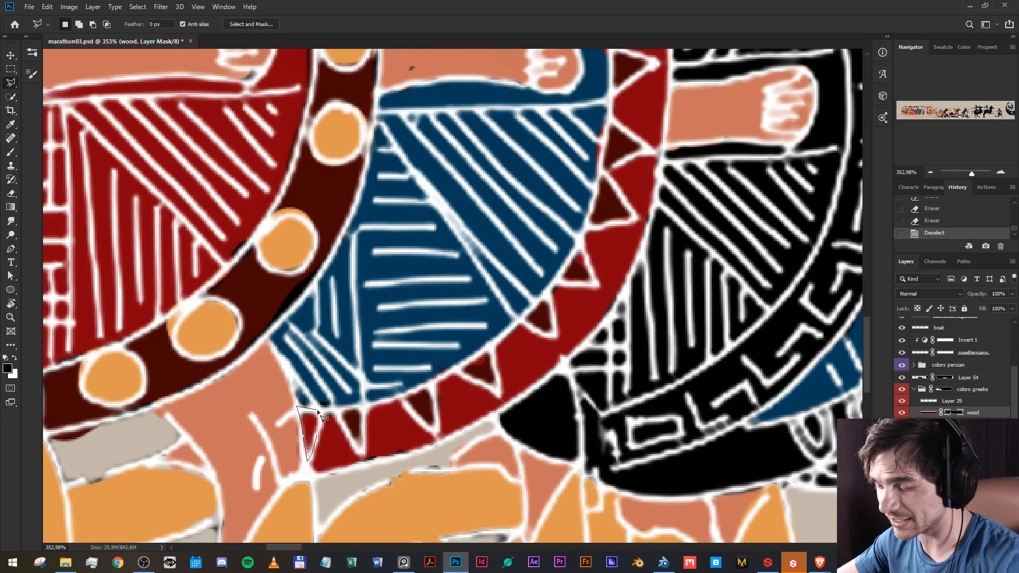
{"action": "left_click", "coordinate": [322, 411]}
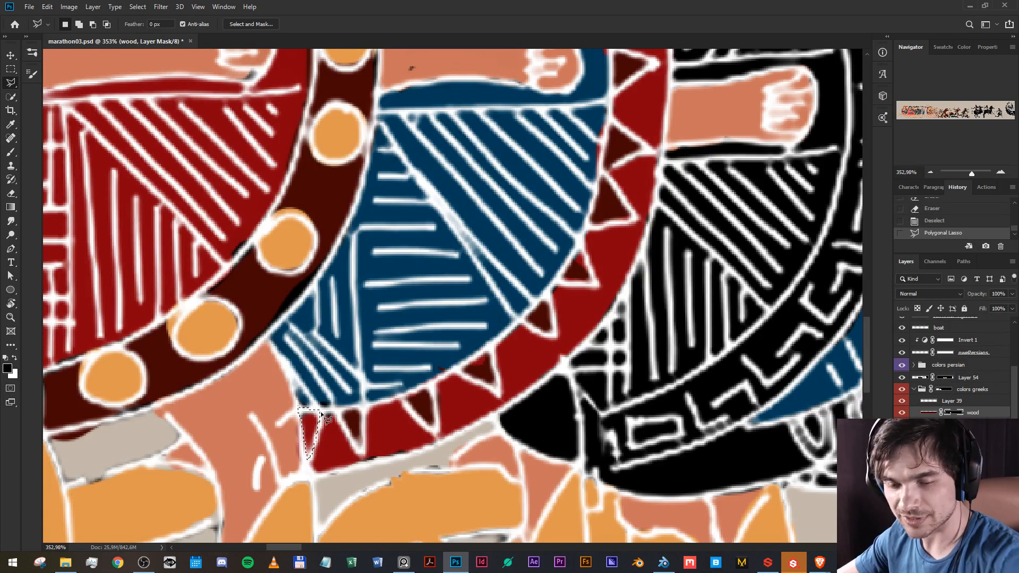
{"action": "key", "text": "Delete"}
{"action": "key", "text": "ctrl+d"}
{"action": "scroll", "coordinate": [525, 358], "scroll_direction": "down", "scroll_amount": 5}
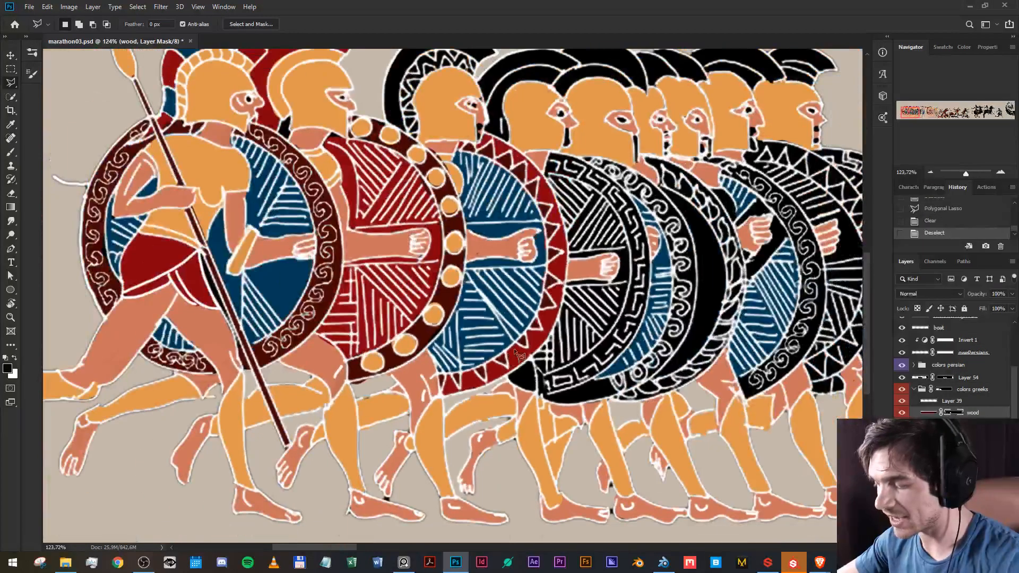
Color the black patch beneath the blue shield's rim red on the red layer's mask, and trim the spill along its edge.
{"action": "left_click_drag", "start_coordinate": [533, 334], "coordinate": [434, 358]}
{"action": "left_click_drag", "start_coordinate": [524, 301], "coordinate": [423, 297]}
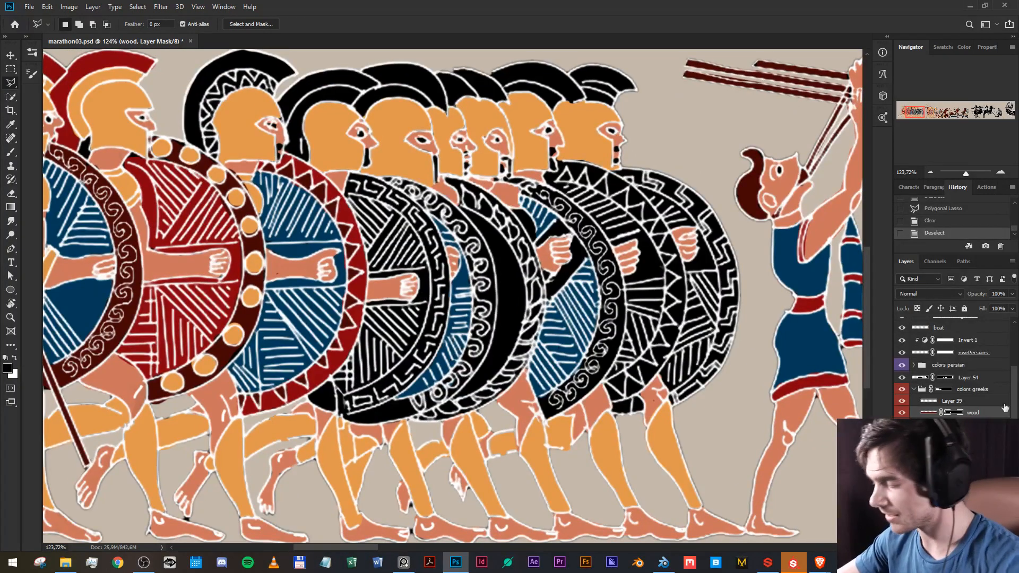
{"action": "left_click", "coordinate": [954, 424]}
{"action": "scroll", "coordinate": [238, 460], "scroll_direction": "up", "scroll_amount": 8}
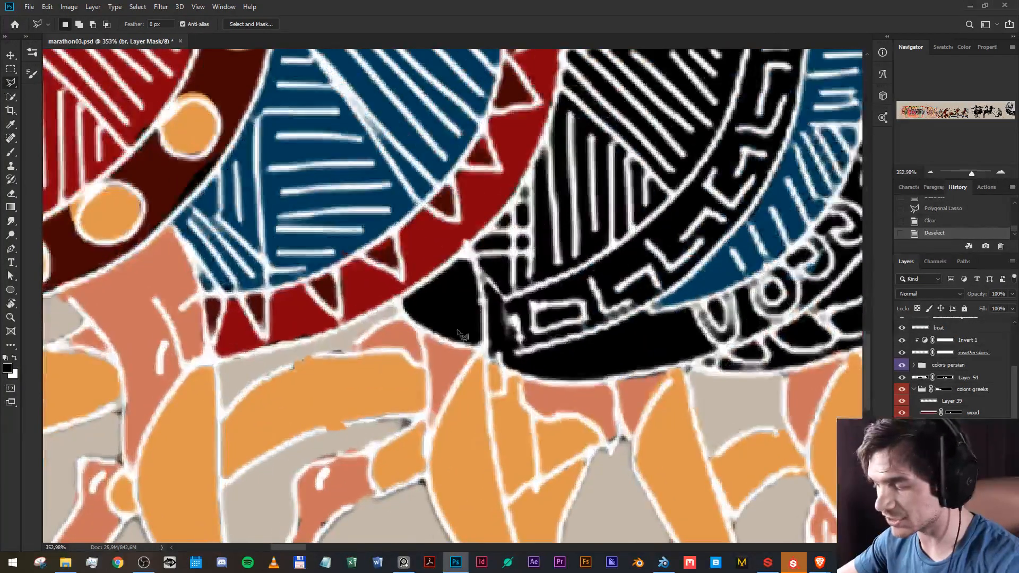
{"action": "key", "text": "e"}
{"action": "left_click_drag", "start_coordinate": [461, 282], "coordinate": [243, 293]}
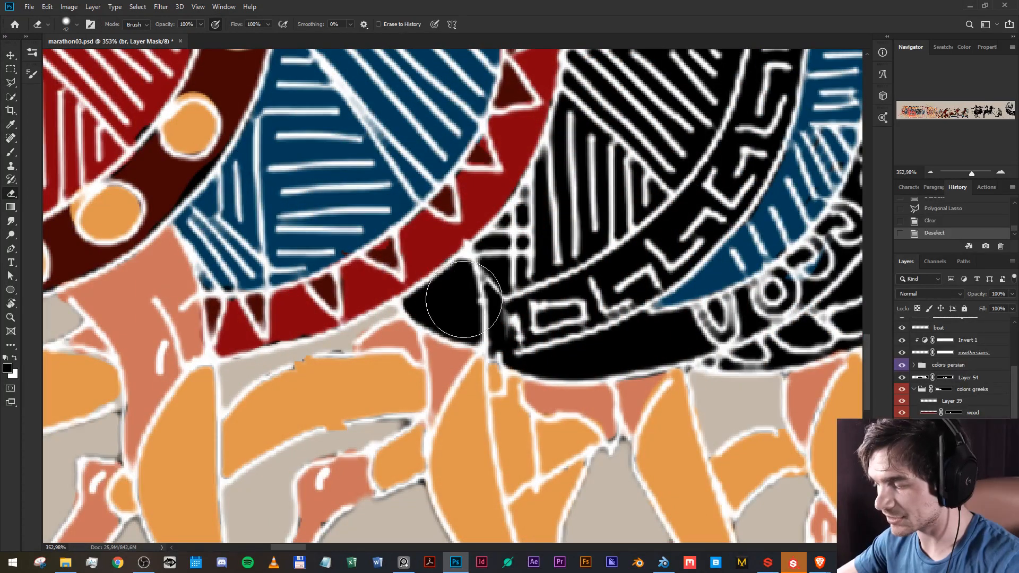
{"action": "left_click_drag", "start_coordinate": [462, 300], "coordinate": [446, 297]}
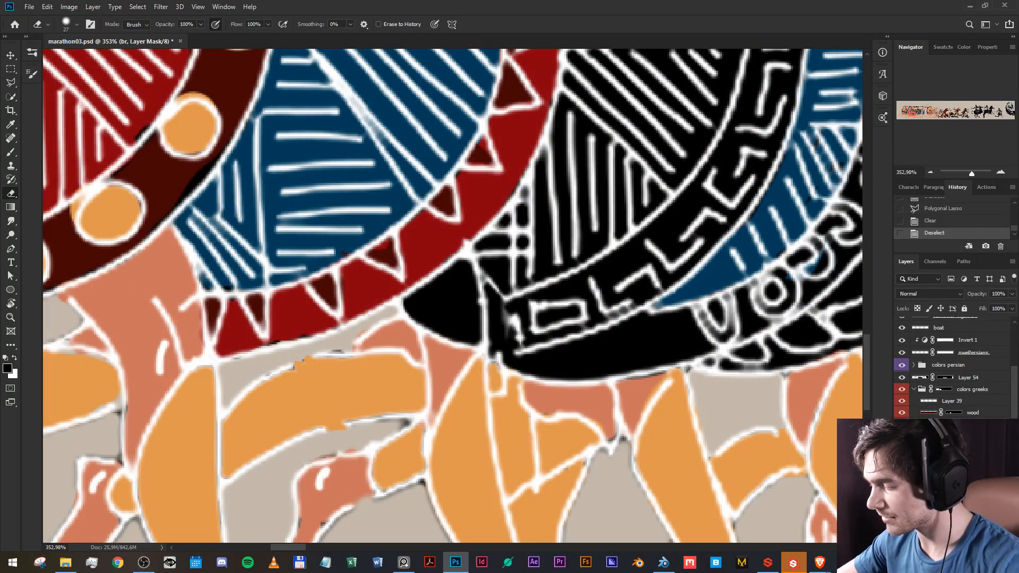
{"action": "left_click", "coordinate": [954, 436]}
{"action": "mouse_move", "coordinate": [465, 278]}
{"action": "left_mouse_down"}
{"action": "mouse_move", "coordinate": [465, 330]}
{"action": "mouse_move", "coordinate": [420, 304]}
{"action": "mouse_move", "coordinate": [446, 289]}
{"action": "left_mouse_up"}
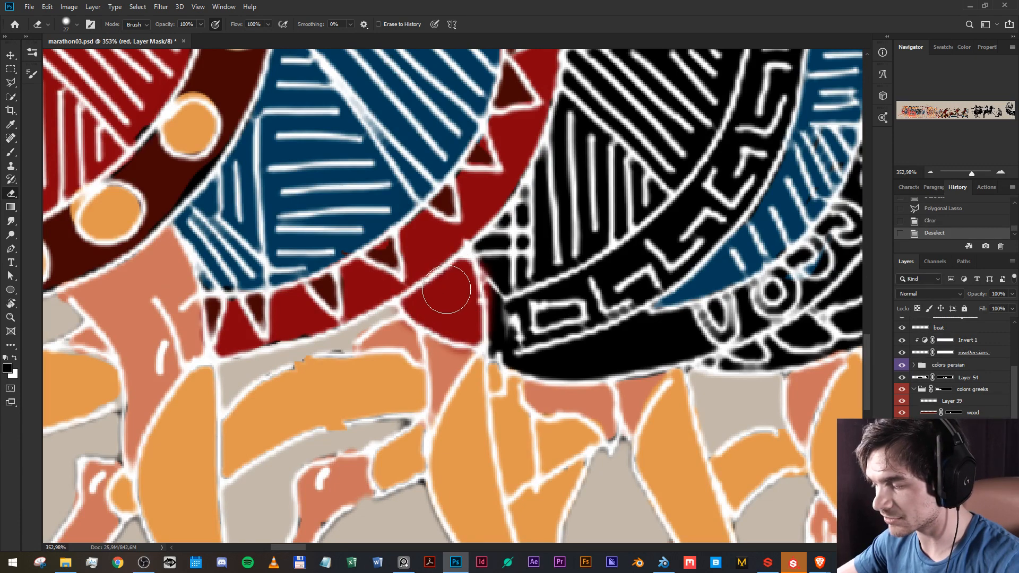
{"action": "key", "text": "x"}
{"action": "mouse_move", "coordinate": [505, 266]}
{"action": "left_mouse_down"}
{"action": "mouse_move", "coordinate": [513, 320]}
{"action": "mouse_move", "coordinate": [509, 305]}
{"action": "mouse_move", "coordinate": [540, 284]}
{"action": "mouse_move", "coordinate": [485, 356]}
{"action": "left_mouse_up"}
{"action": "scroll", "coordinate": [512, 261], "scroll_direction": "down", "scroll_amount": 12}
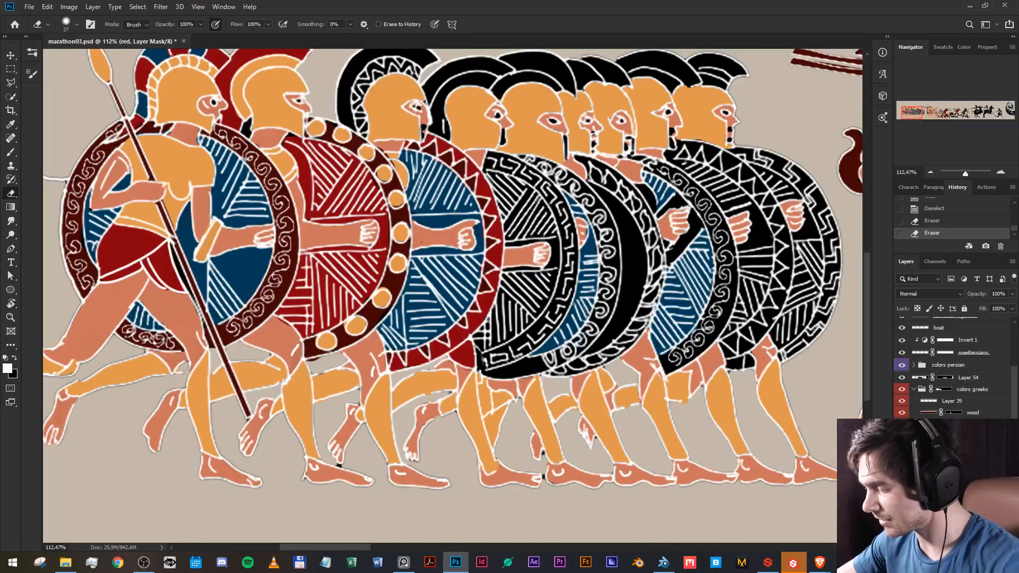
Paint the black meander-rimmed shield dark brown on the wood layer's mask using a larger eraser.
{"action": "left_click", "coordinate": [953, 415]}
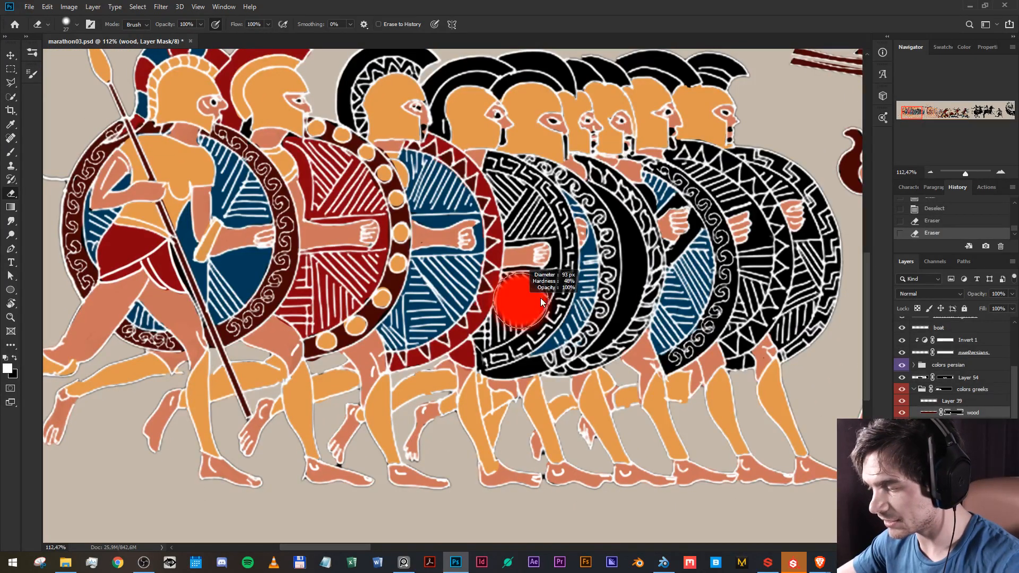
{"action": "key", "text": "x"}
{"action": "mouse_move", "coordinate": [531, 295]}
{"action": "left_mouse_down"}
{"action": "mouse_move", "coordinate": [493, 338]}
{"action": "mouse_move", "coordinate": [550, 282]}
{"action": "mouse_move", "coordinate": [546, 226]}
{"action": "mouse_move", "coordinate": [531, 196]}
{"action": "mouse_move", "coordinate": [500, 173]}
{"action": "mouse_move", "coordinate": [556, 224]}
{"action": "mouse_move", "coordinate": [557, 272]}
{"action": "mouse_move", "coordinate": [541, 320]}
{"action": "mouse_move", "coordinate": [484, 363]}
{"action": "left_mouse_up"}
Outline the area just outside the meander shield's curved outer edge with the Polygonal Lasso, from the shoulder down to its lower tip.
{"action": "key", "text": "l"}
{"action": "scroll", "coordinate": [487, 213], "scroll_direction": "up", "scroll_amount": 3}
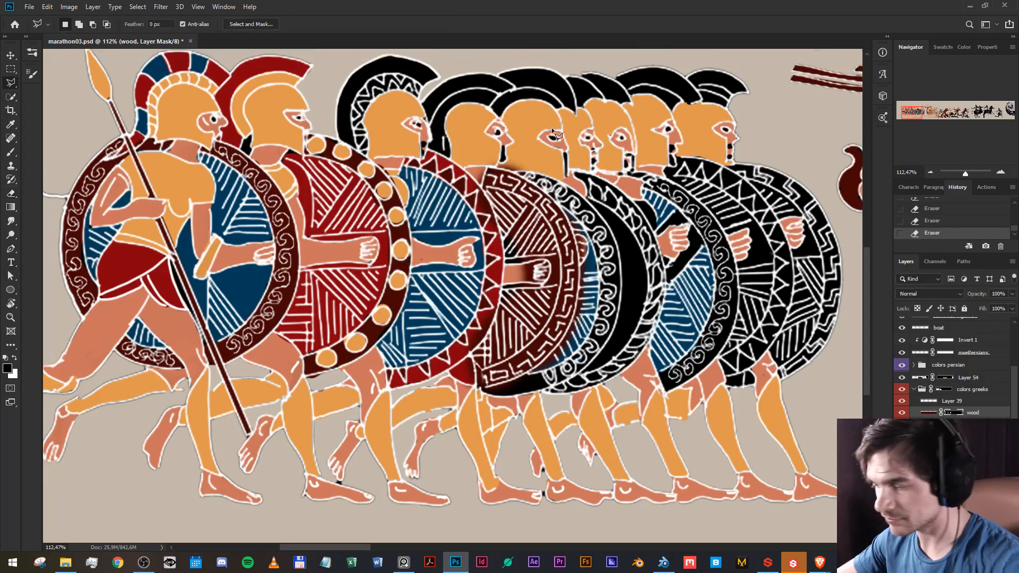
{"action": "scroll", "coordinate": [486, 215], "scroll_direction": "up", "scroll_amount": 1}
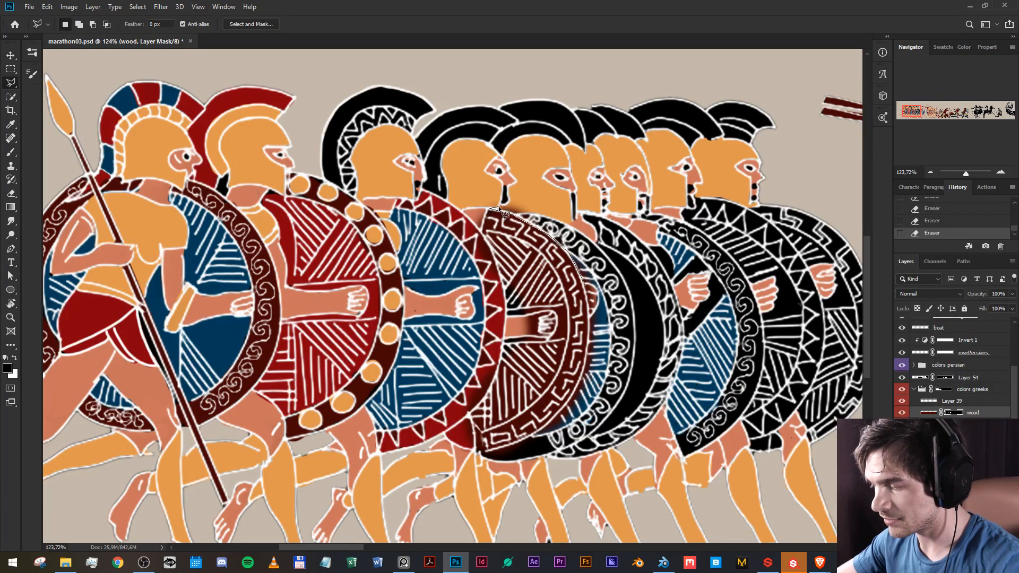
{"action": "left_click", "coordinate": [537, 198]}
{"action": "left_click", "coordinate": [599, 241]}
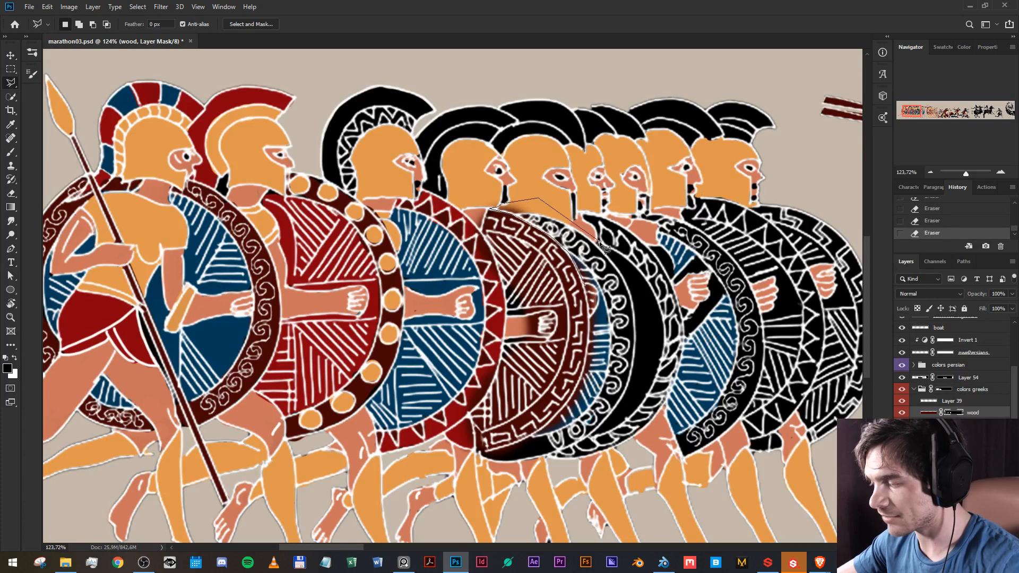
{"action": "left_click", "coordinate": [615, 339]}
{"action": "left_click", "coordinate": [575, 454]}
{"action": "left_click", "coordinate": [490, 484]}
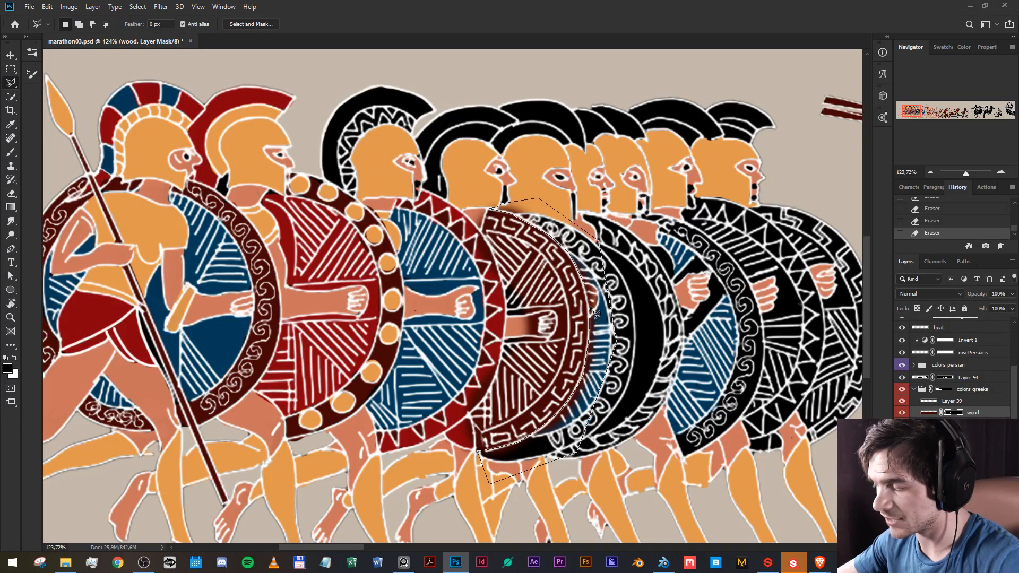
{"action": "double_click", "coordinate": [584, 282]}
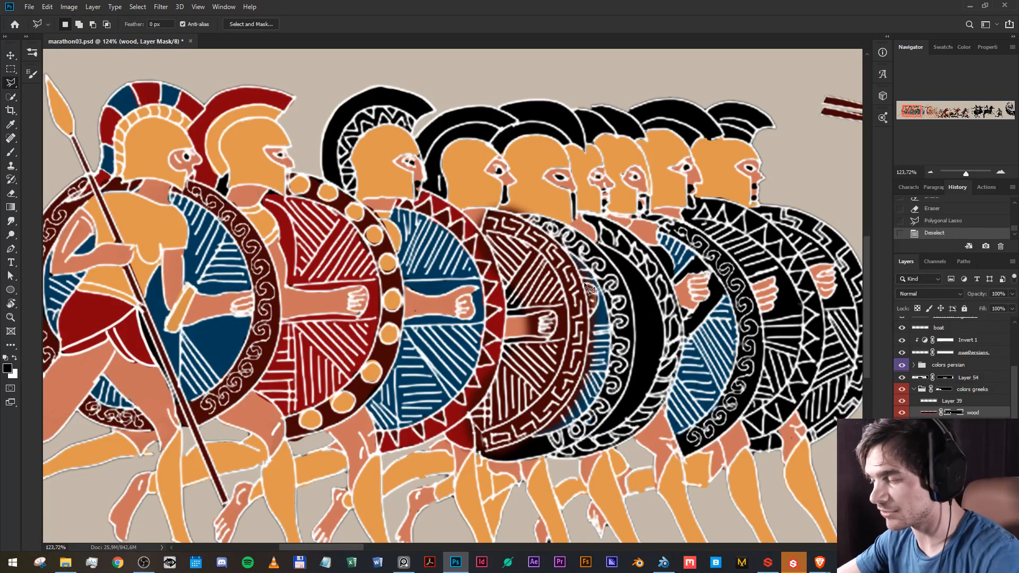
Restore the outside selection, clear the brown spill beyond the meander shield from the wood mask, nudge the outline and clear again, and deselect.
{"action": "key", "text": "ctrl+z"}
{"action": "key", "text": "Delete"}
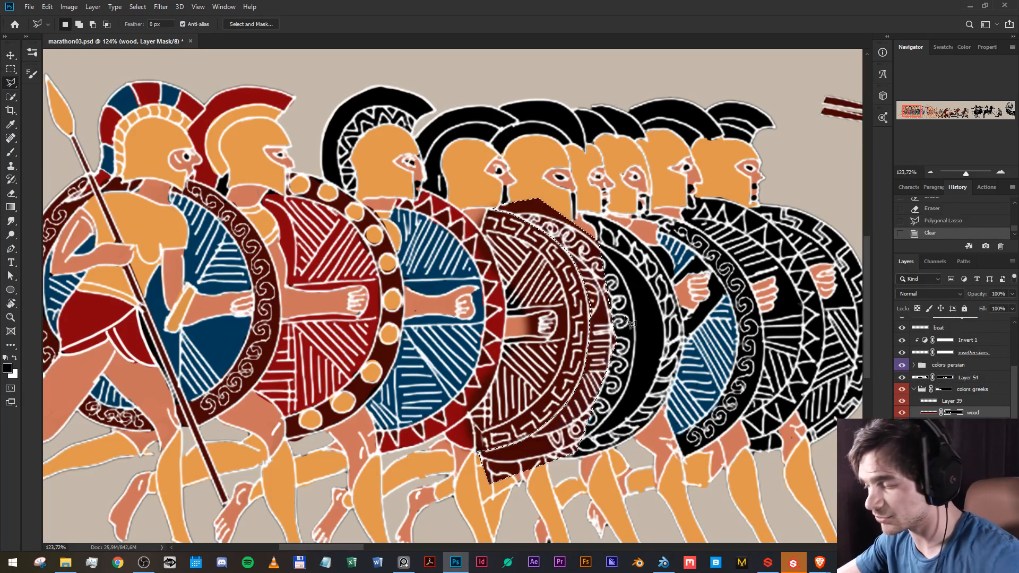
{"action": "key", "text": "ctrl+z"}
{"action": "key", "text": "x"}
{"action": "key", "text": "Delete"}
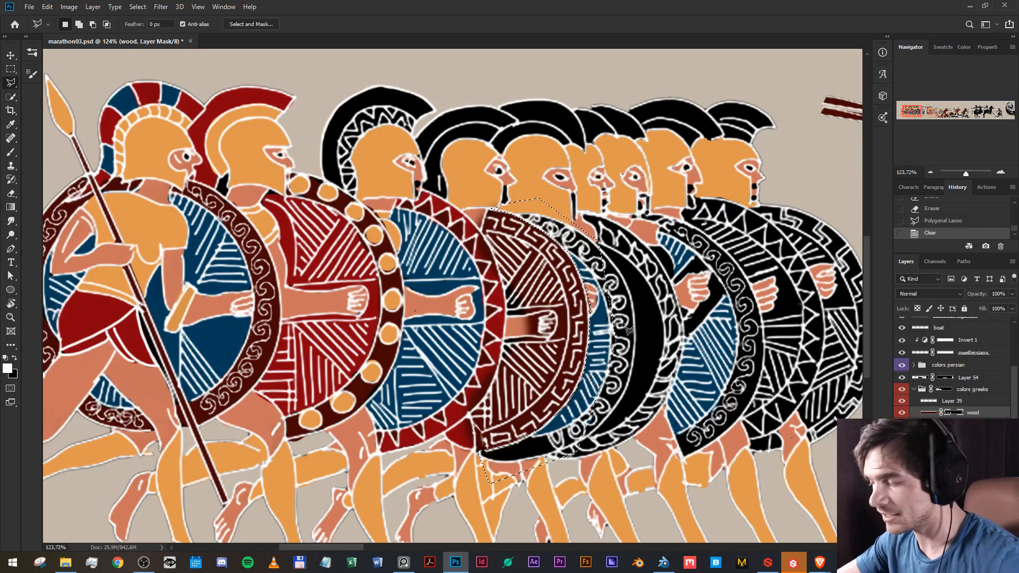
{"action": "key", "text": "Left"}
{"action": "key", "text": "Delete"}
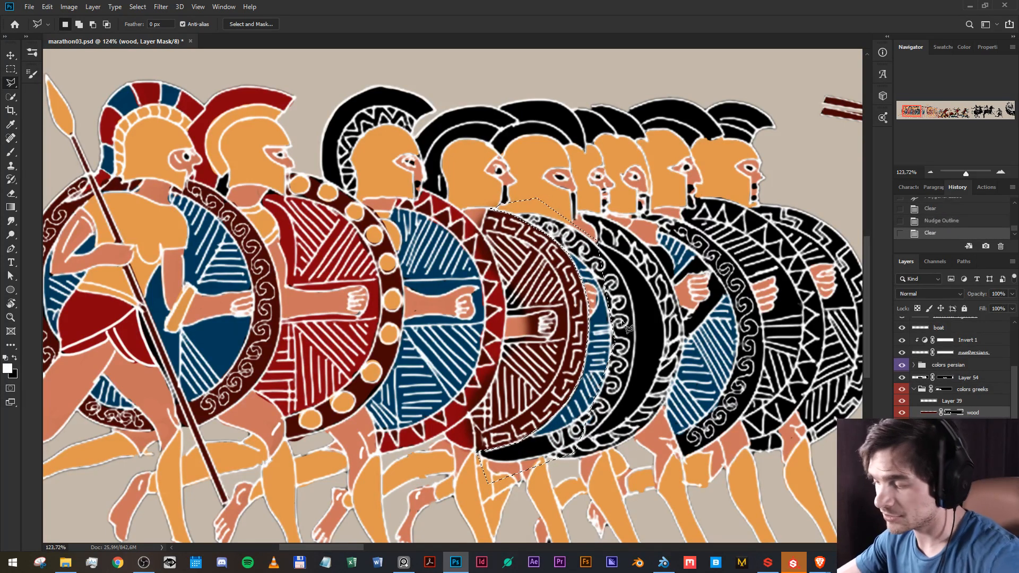
{"action": "key", "text": "ctrl+d"}
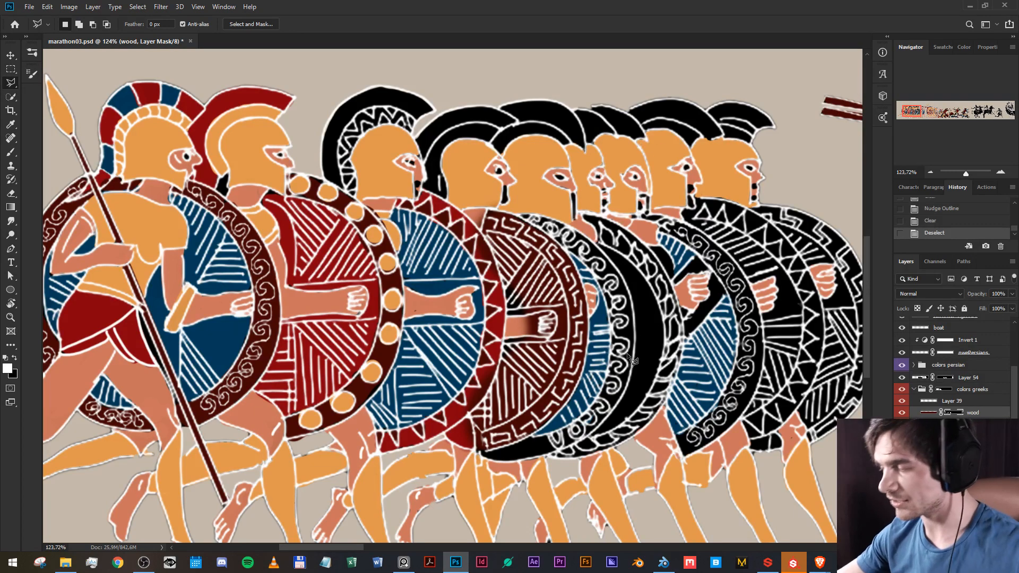
Outline the band around the forearm and fist on the meander shield, clear the brown from it on the wood mask, and deselect.
{"action": "scroll", "coordinate": [470, 310], "scroll_direction": "up", "scroll_amount": 5}
{"action": "left_click", "coordinate": [506, 310]}
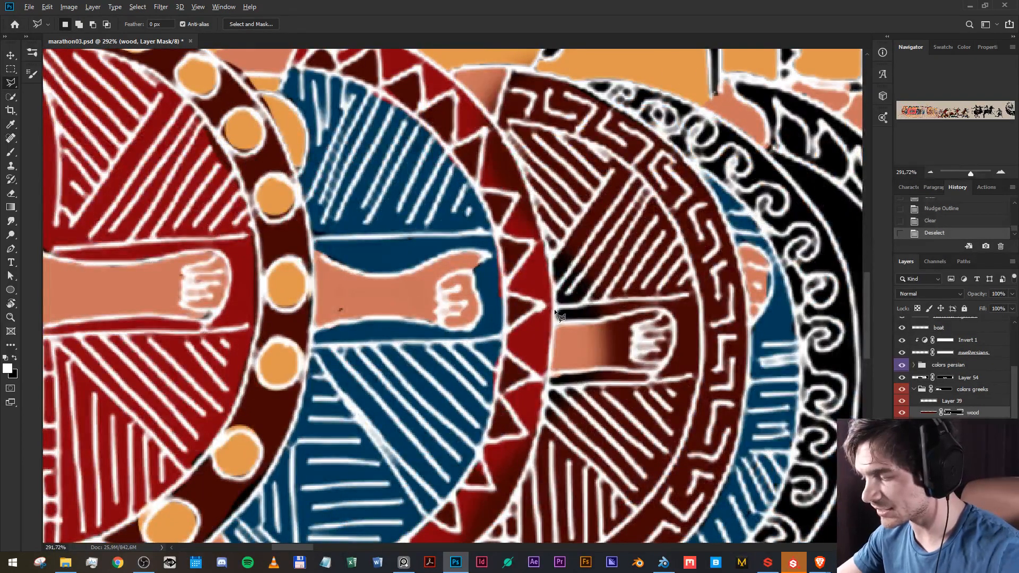
{"action": "left_click", "coordinate": [697, 294]}
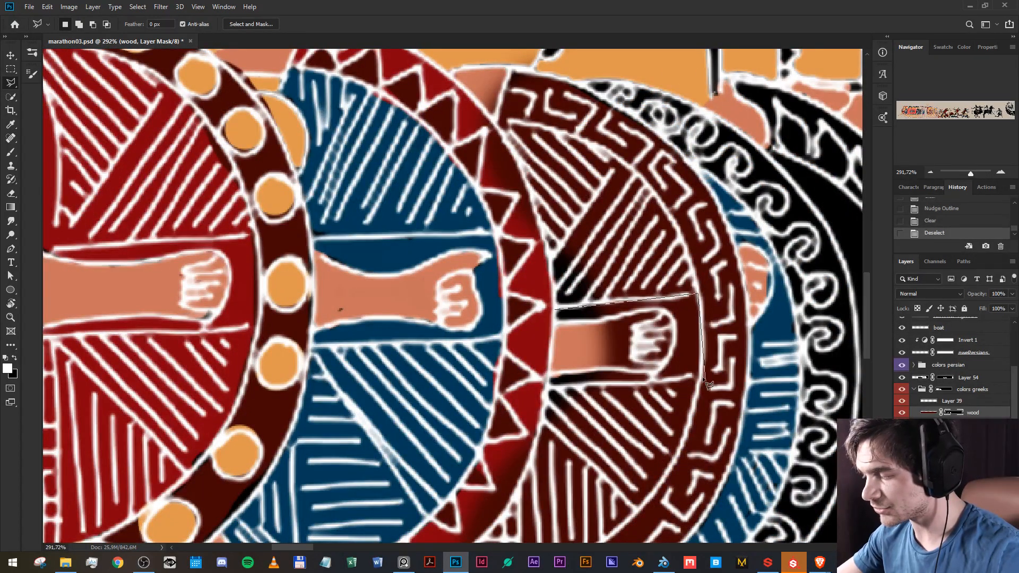
{"action": "left_click", "coordinate": [705, 375]}
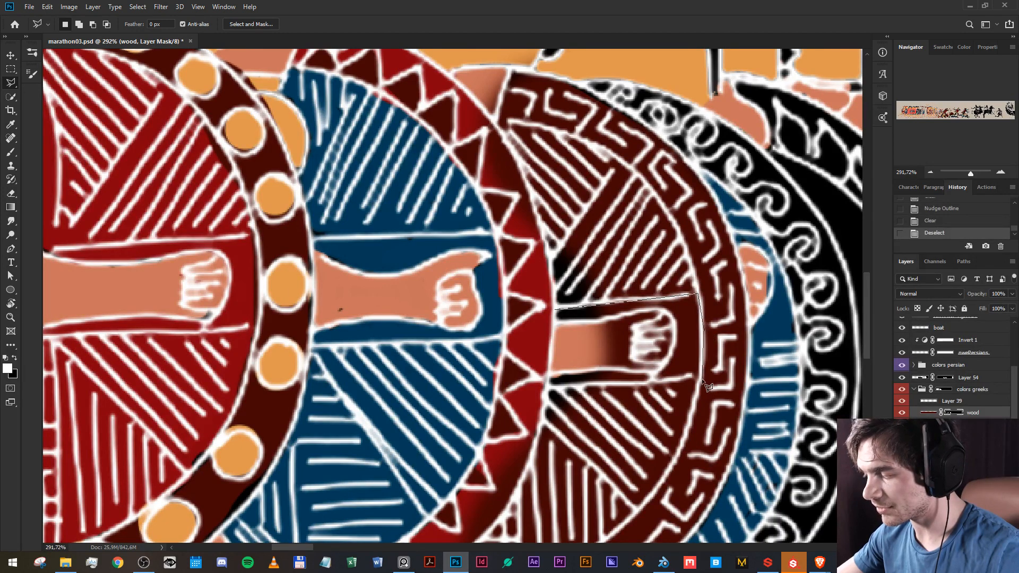
{"action": "left_click", "coordinate": [547, 387]}
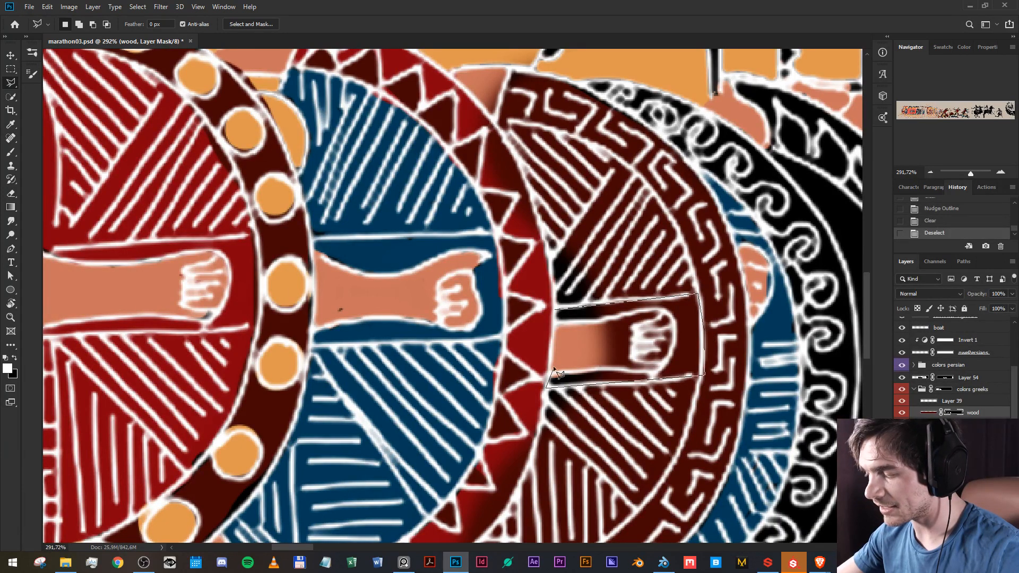
{"action": "left_click", "coordinate": [555, 310]}
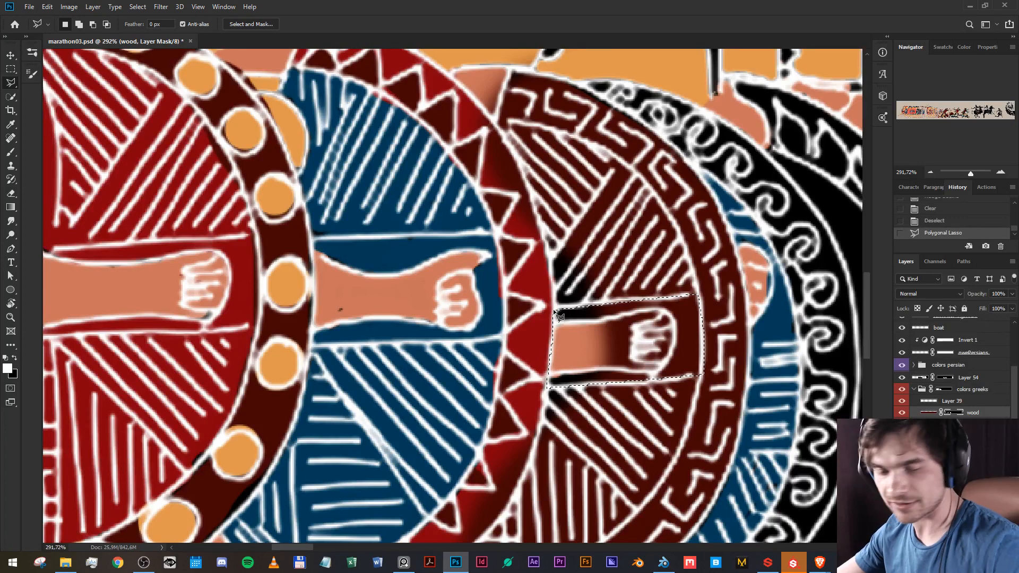
{"action": "key", "text": "Delete"}
{"action": "key", "text": "ctrl+d"}
{"action": "scroll", "coordinate": [596, 330], "scroll_direction": "down", "scroll_amount": 3}
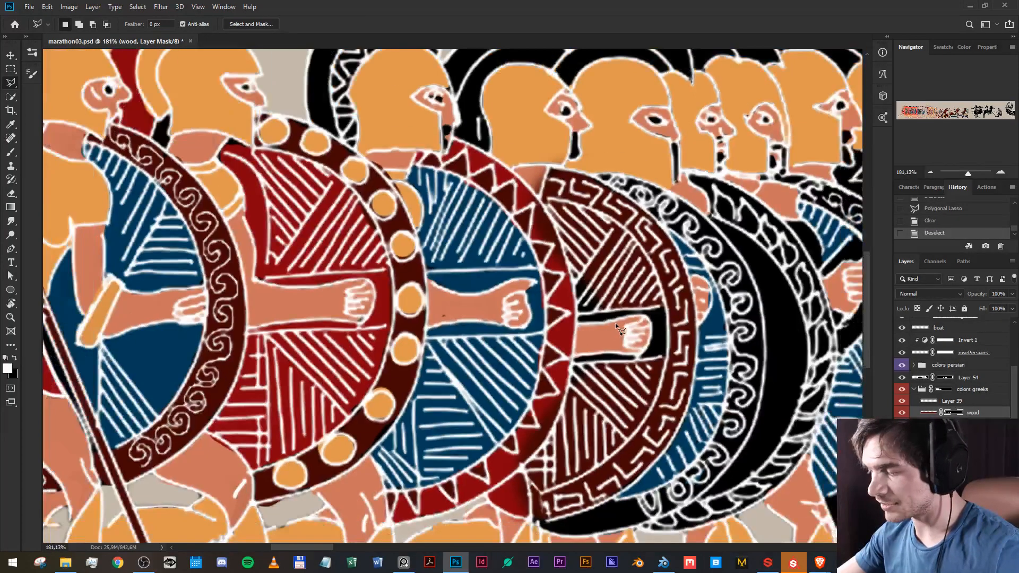
Outline the striped segment above the forearm on the meander shield, fill its remaining black patch with brown on the wood mask, and deselect.
{"action": "scroll", "coordinate": [629, 331], "scroll_direction": "up", "scroll_amount": 3}
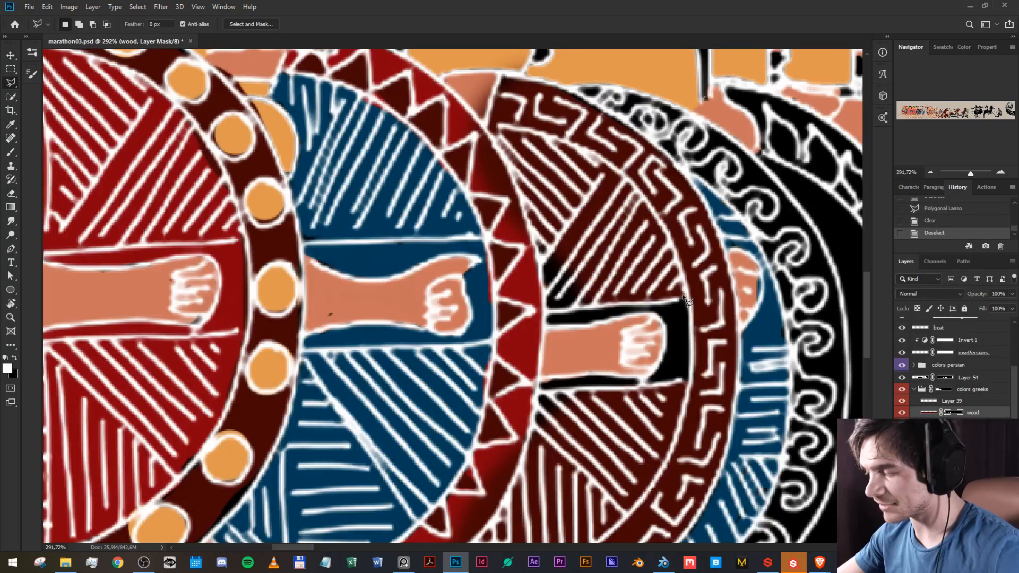
{"action": "left_click", "coordinate": [682, 301]}
{"action": "left_click", "coordinate": [546, 310]}
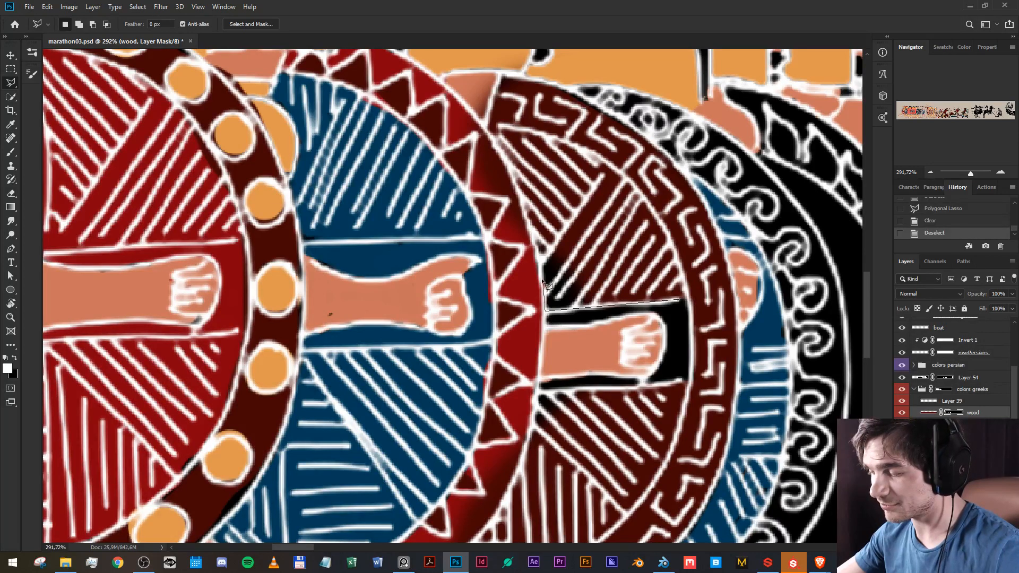
{"action": "left_click", "coordinate": [520, 185]}
{"action": "left_click", "coordinate": [609, 176]}
{"action": "key", "text": "x"}
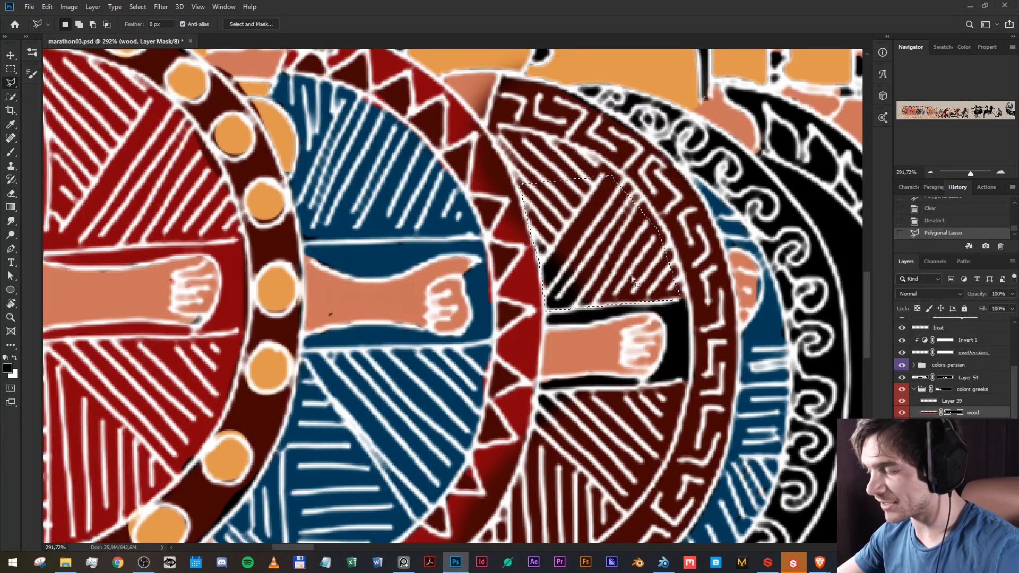
{"action": "key", "text": "e"}
{"action": "mouse_move", "coordinate": [583, 271]}
{"action": "left_mouse_down"}
{"action": "mouse_move", "coordinate": [562, 276]}
{"action": "mouse_move", "coordinate": [572, 251]}
{"action": "mouse_move", "coordinate": [725, 355]}
{"action": "mouse_move", "coordinate": [656, 299]}
{"action": "left_mouse_up"}
{"action": "key", "text": "ctrl+d"}
Shrink the eraser to 17 and touch up the brown spill on the shoulder beside the meander shield on the wood mask.
{"action": "scroll", "coordinate": [515, 153], "scroll_direction": "down", "scroll_amount": 5}
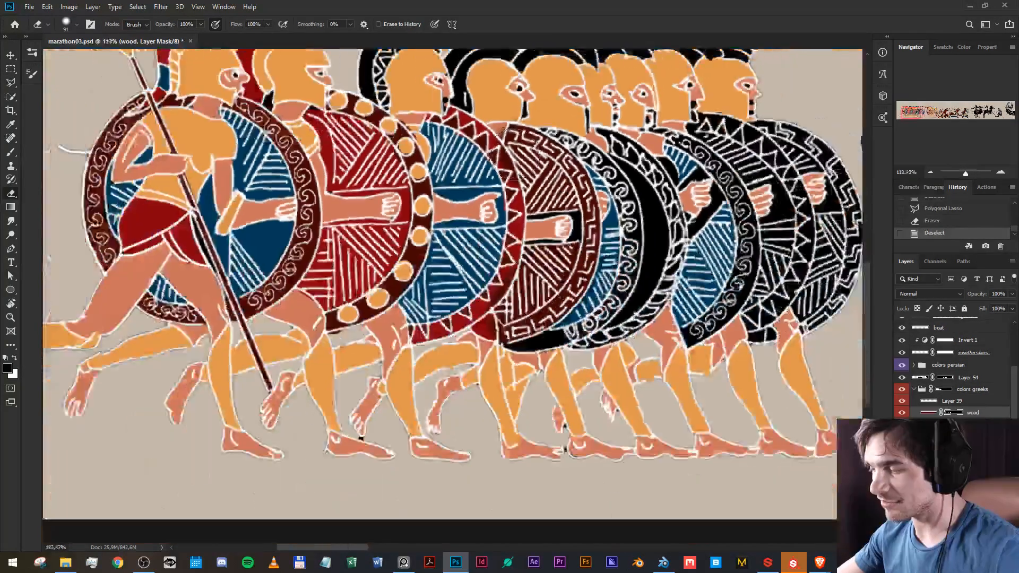
{"action": "scroll", "coordinate": [494, 128], "scroll_direction": "up", "scroll_amount": 6}
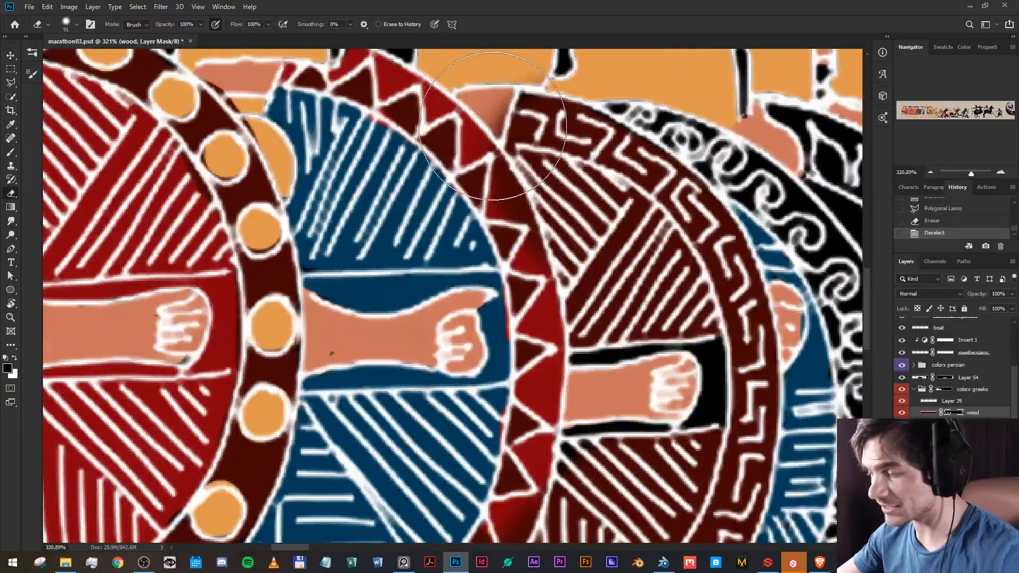
{"action": "left_click_drag", "start_coordinate": [493, 126], "coordinate": [436, 117]}
{"action": "mouse_move", "coordinate": [444, 165]}
{"action": "left_mouse_down"}
{"action": "mouse_move", "coordinate": [414, 218]}
{"action": "mouse_move", "coordinate": [393, 312]}
{"action": "left_mouse_up"}
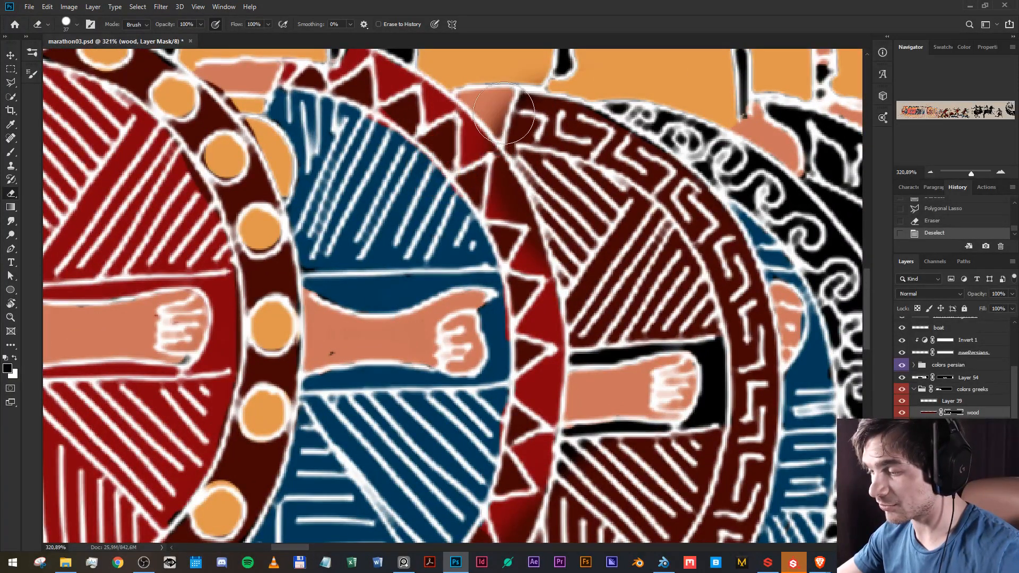
{"action": "mouse_move", "coordinate": [500, 109]}
{"action": "left_mouse_down"}
{"action": "mouse_move", "coordinate": [493, 113]}
{"action": "mouse_move", "coordinate": [506, 94]}
{"action": "mouse_move", "coordinate": [497, 134]}
{"action": "mouse_move", "coordinate": [475, 91]}
{"action": "mouse_move", "coordinate": [458, 90]}
{"action": "mouse_move", "coordinate": [501, 91]}
{"action": "mouse_move", "coordinate": [504, 109]}
{"action": "left_mouse_up"}
{"action": "key", "text": "ctrl+z"}
{"action": "key", "text": "x"}
Paint the black band around the forearm and fist on the meander shield blue on the blue layer's mask.
{"action": "scroll", "coordinate": [456, 192], "scroll_direction": "down", "scroll_amount": 10}
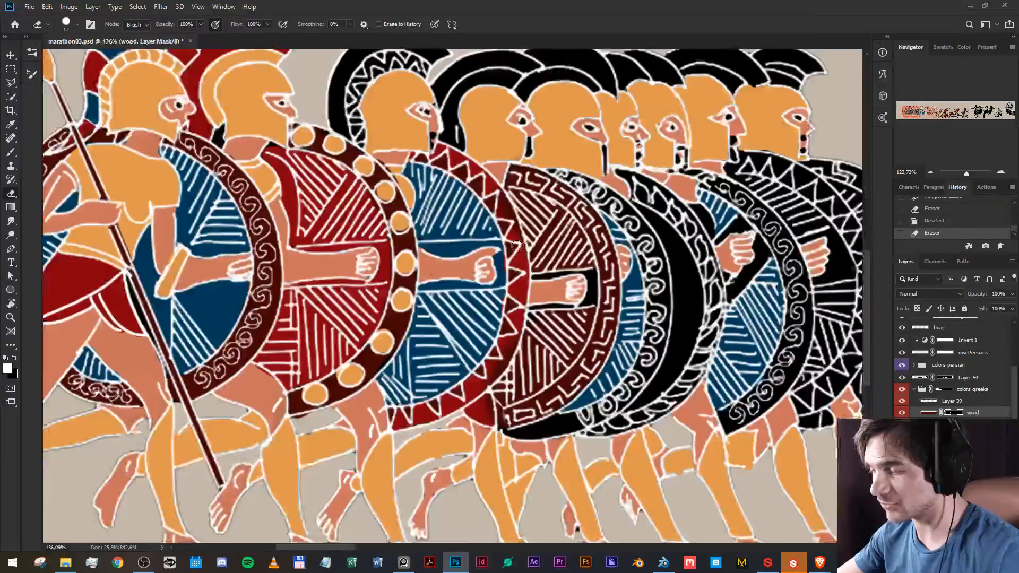
{"action": "left_click_drag", "start_coordinate": [592, 372], "coordinate": [525, 306]}
{"action": "scroll", "coordinate": [414, 342], "scroll_direction": "up", "scroll_amount": 6}
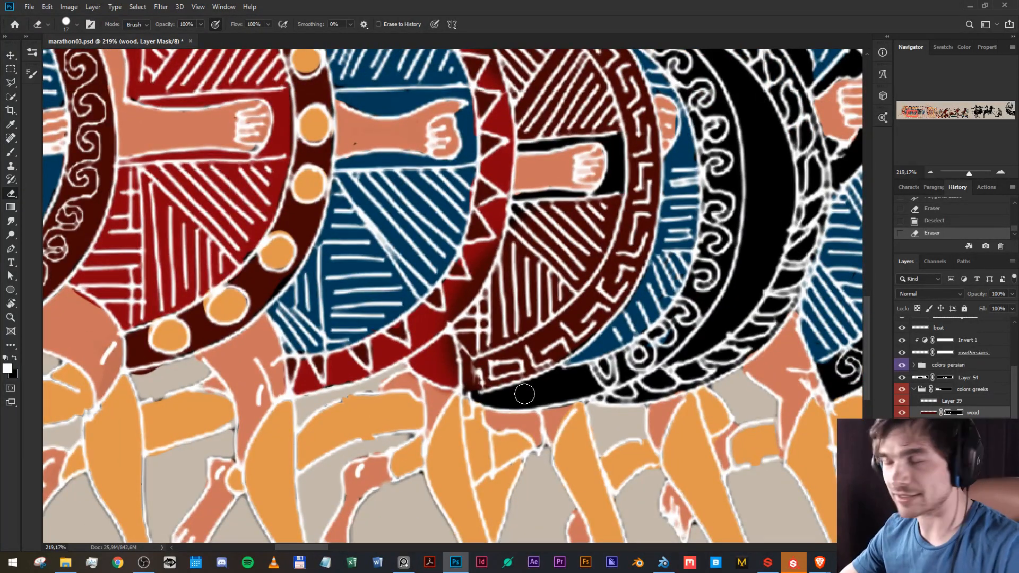
{"action": "scroll", "coordinate": [524, 394], "scroll_direction": "up", "scroll_amount": 2}
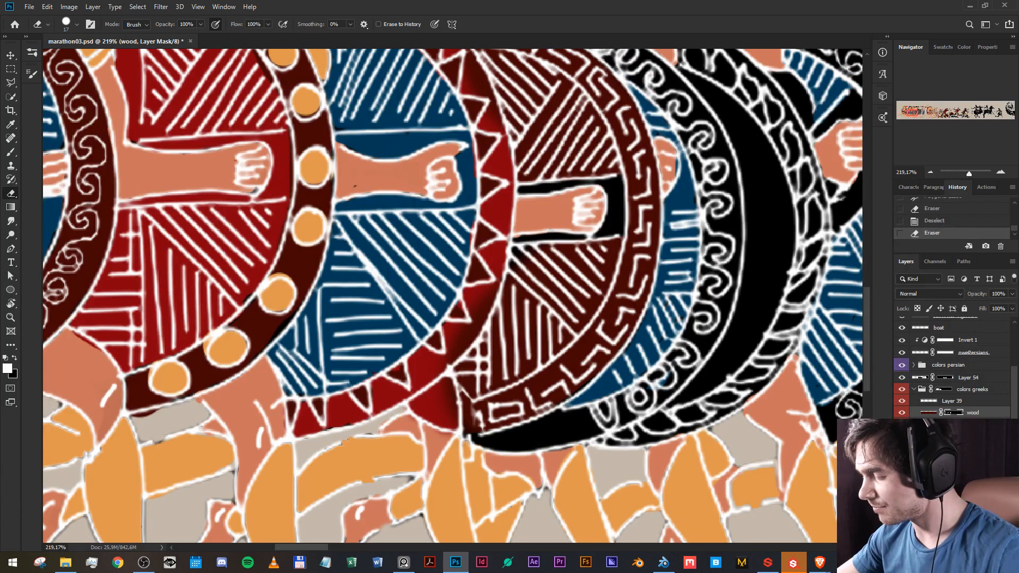
{"action": "left_click", "coordinate": [954, 424]}
{"action": "left_click", "coordinate": [954, 436]}
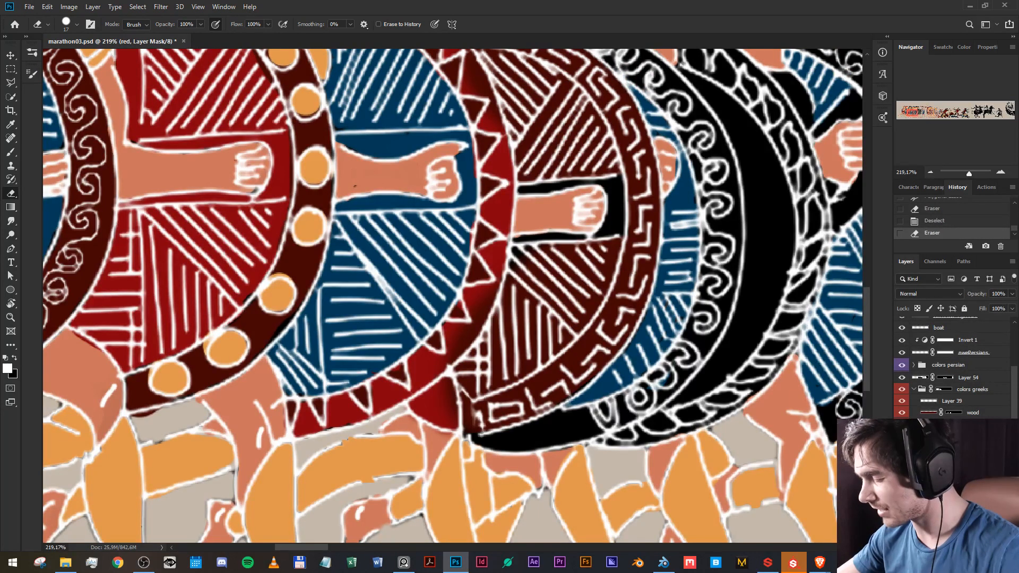
{"action": "left_click", "coordinate": [953, 448]}
{"action": "left_click", "coordinate": [954, 460]}
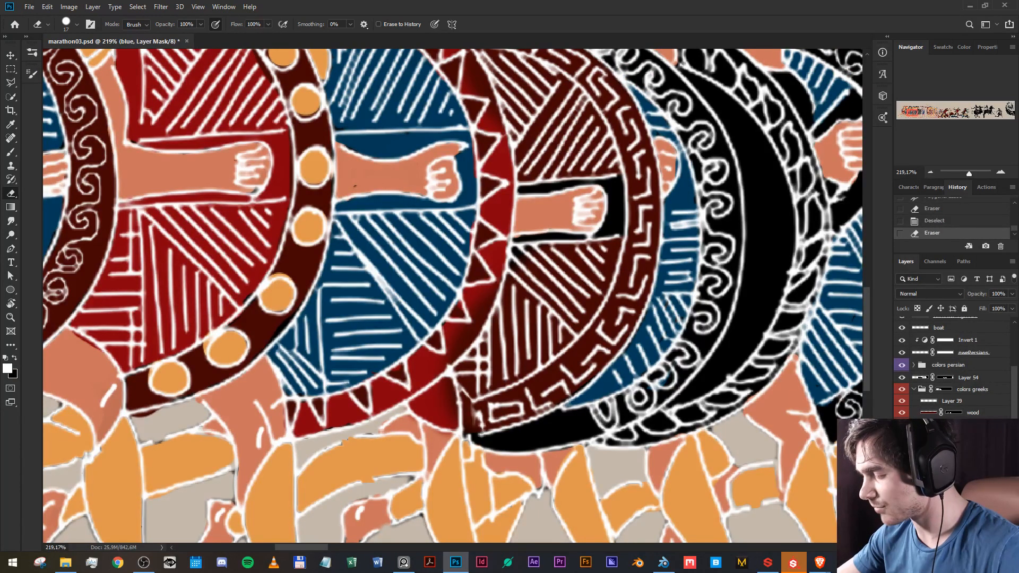
{"action": "scroll", "coordinate": [954, 460], "scroll_direction": "up", "scroll_amount": 2}
{"action": "scroll", "coordinate": [581, 183], "scroll_direction": "up", "scroll_amount": 1}
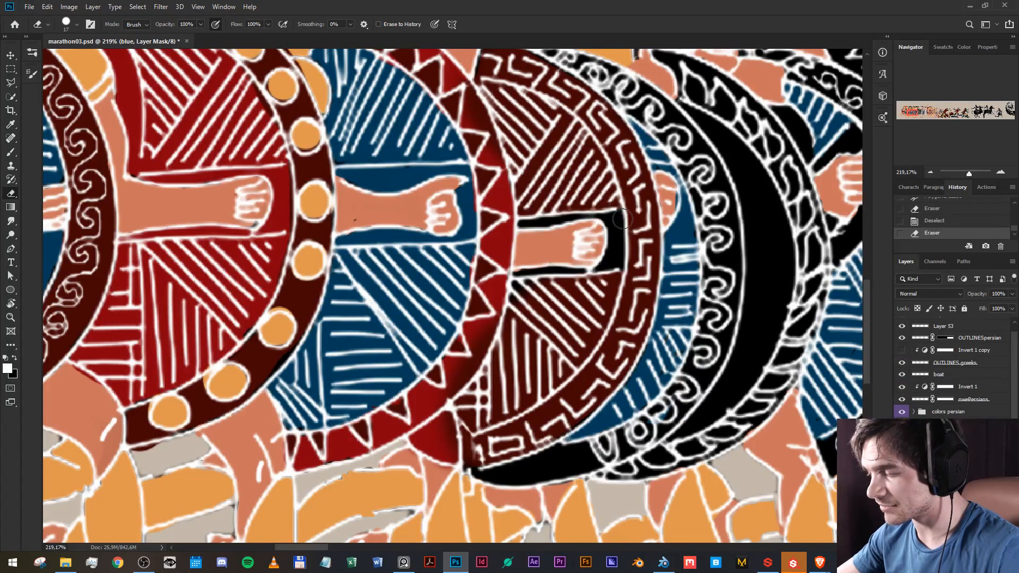
{"action": "key", "text": "x"}
{"action": "mouse_move", "coordinate": [602, 224]}
{"action": "left_mouse_down"}
{"action": "mouse_move", "coordinate": [551, 234]}
{"action": "mouse_move", "coordinate": [525, 227]}
{"action": "mouse_move", "coordinate": [607, 232]}
{"action": "mouse_move", "coordinate": [612, 262]}
{"action": "mouse_move", "coordinate": [623, 235]}
{"action": "mouse_move", "coordinate": [619, 260]}
{"action": "mouse_move", "coordinate": [512, 272]}
{"action": "left_mouse_up"}
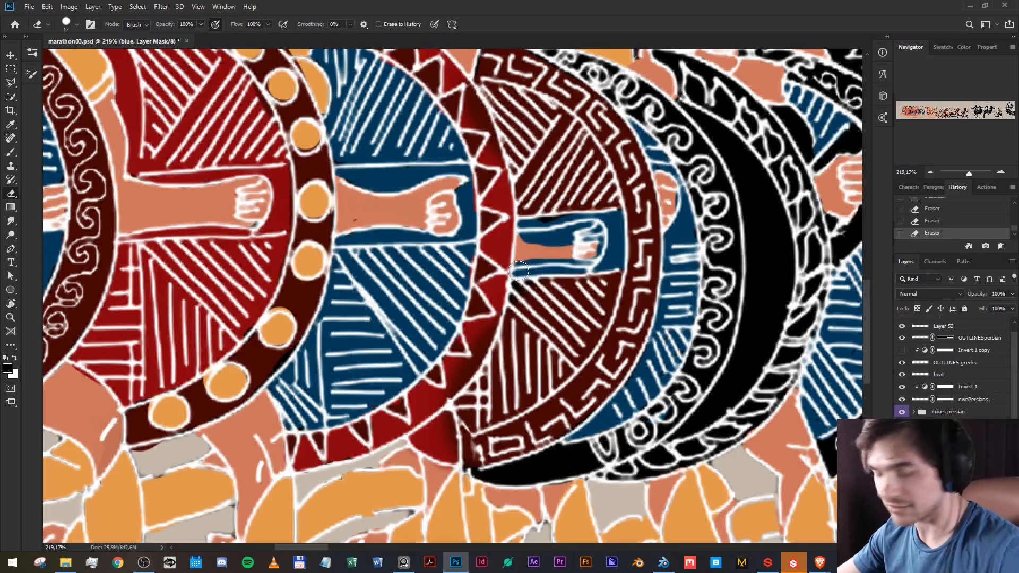
Outline the forearm and fist on the meander shield with the Polygonal Lasso, clear the blue from them on the blue mask, and deselect.
{"action": "key", "text": "l"}
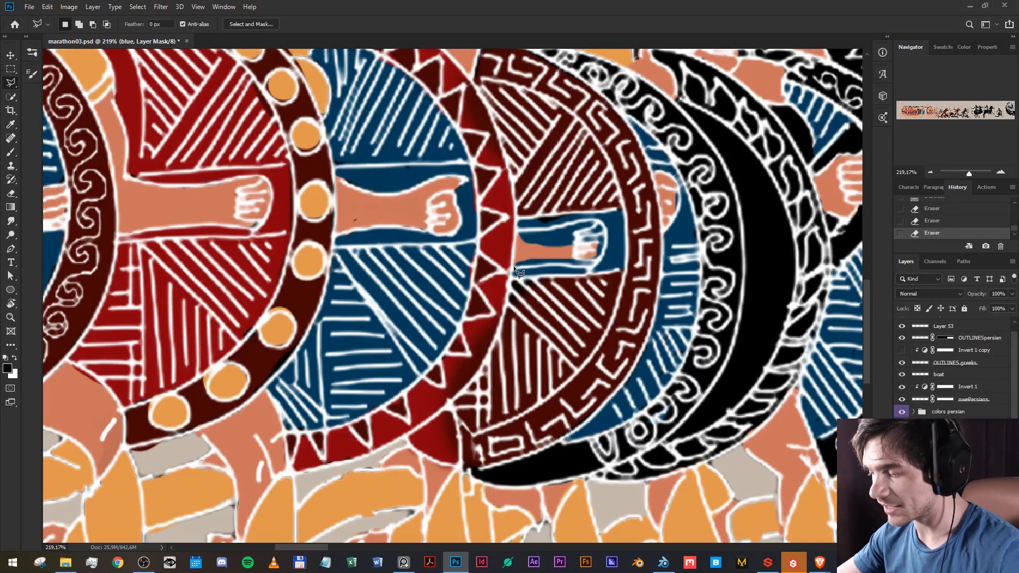
{"action": "mouse_move", "coordinate": [515, 268]}
{"action": "left_mouse_down"}
{"action": "mouse_move", "coordinate": [600, 267]}
{"action": "mouse_move", "coordinate": [592, 270]}
{"action": "mouse_move", "coordinate": [605, 219]}
{"action": "mouse_move", "coordinate": [516, 233]}
{"action": "mouse_move", "coordinate": [511, 272]}
{"action": "left_mouse_up"}
{"action": "key", "text": "Delete"}
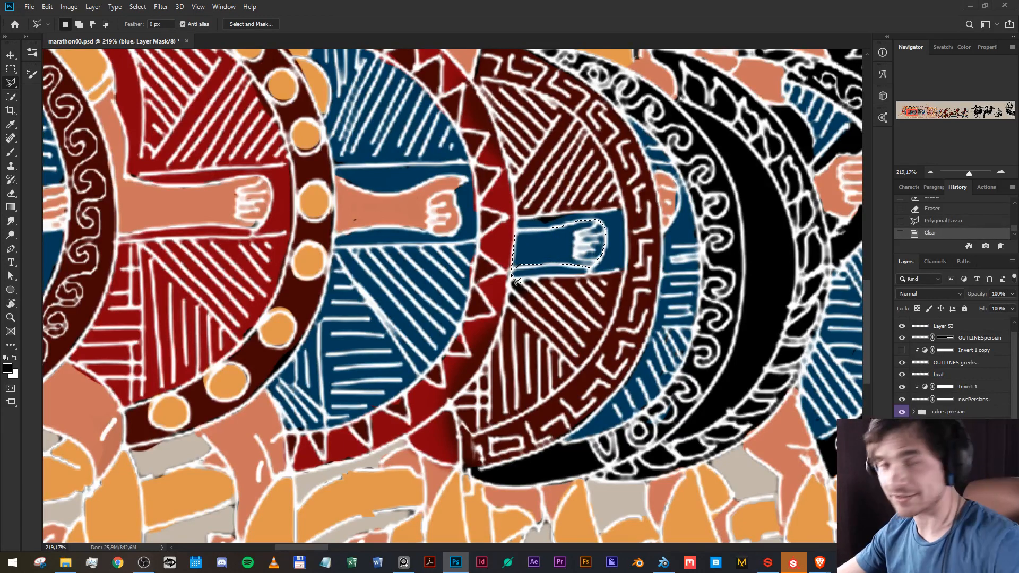
{"action": "key", "text": "ctrl+z"}
{"action": "key", "text": "x"}
{"action": "key", "text": "Delete"}
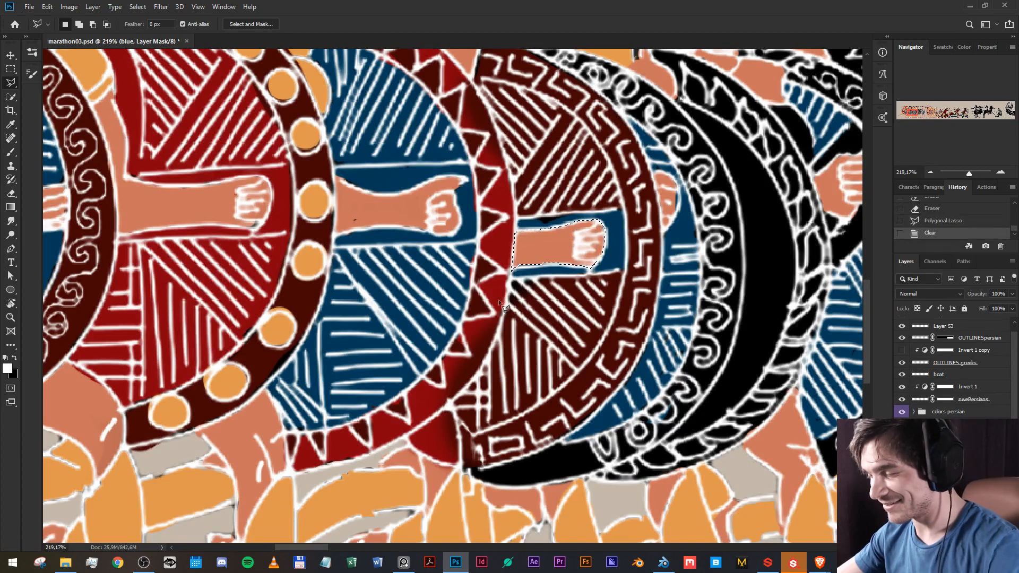
{"action": "key", "text": "ctrl+d"}
Examine the recolored meander shield alongside the neighboring shields of the Greek line, checking which areas are still black.
{"action": "scroll", "coordinate": [553, 282], "scroll_direction": "down", "scroll_amount": 1}
{"action": "left_click_drag", "start_coordinate": [610, 218], "coordinate": [402, 340]}
{"action": "scroll", "coordinate": [402, 340], "scroll_direction": "down", "scroll_amount": 2}
{"action": "scroll", "coordinate": [399, 326], "scroll_direction": "up", "scroll_amount": 1}
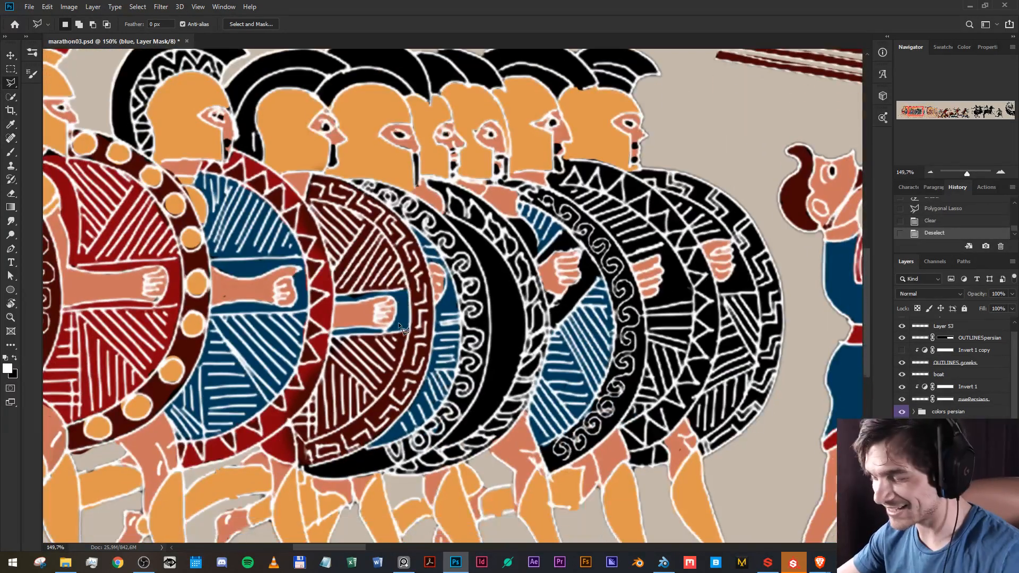
{"action": "scroll", "coordinate": [399, 326], "scroll_direction": "down", "scroll_amount": 2}
{"action": "scroll", "coordinate": [512, 386], "scroll_direction": "up", "scroll_amount": 1}
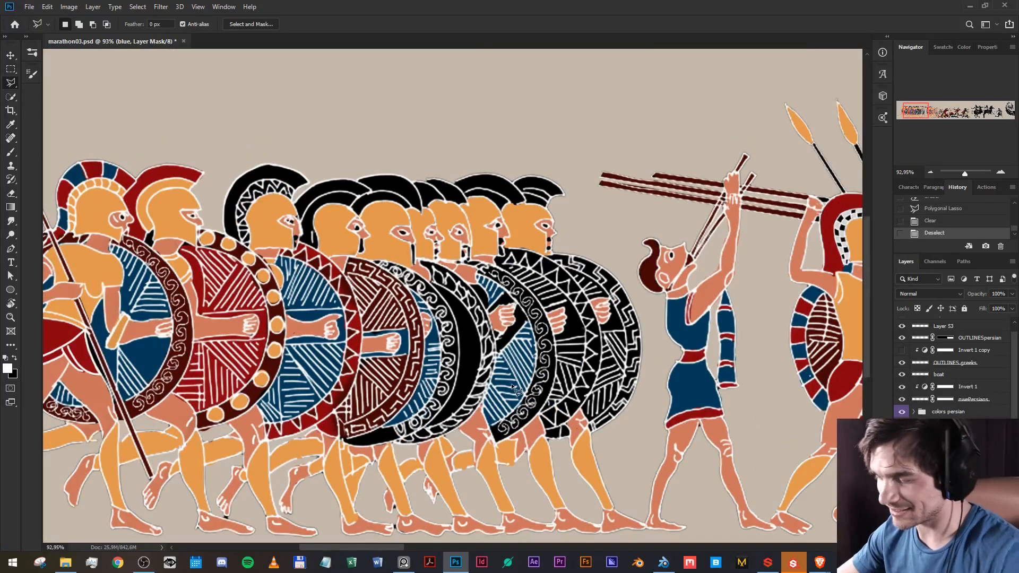
{"action": "scroll", "coordinate": [498, 386], "scroll_direction": "down", "scroll_amount": 4}
{"action": "scroll", "coordinate": [497, 372], "scroll_direction": "up", "scroll_amount": 5}
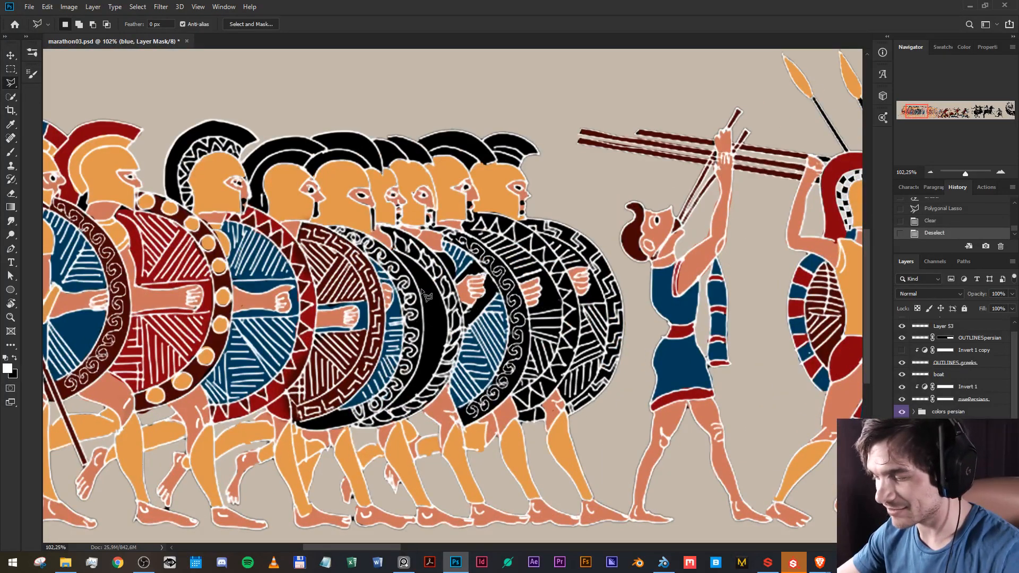
{"action": "scroll", "coordinate": [425, 296], "scroll_direction": "up", "scroll_amount": 2}
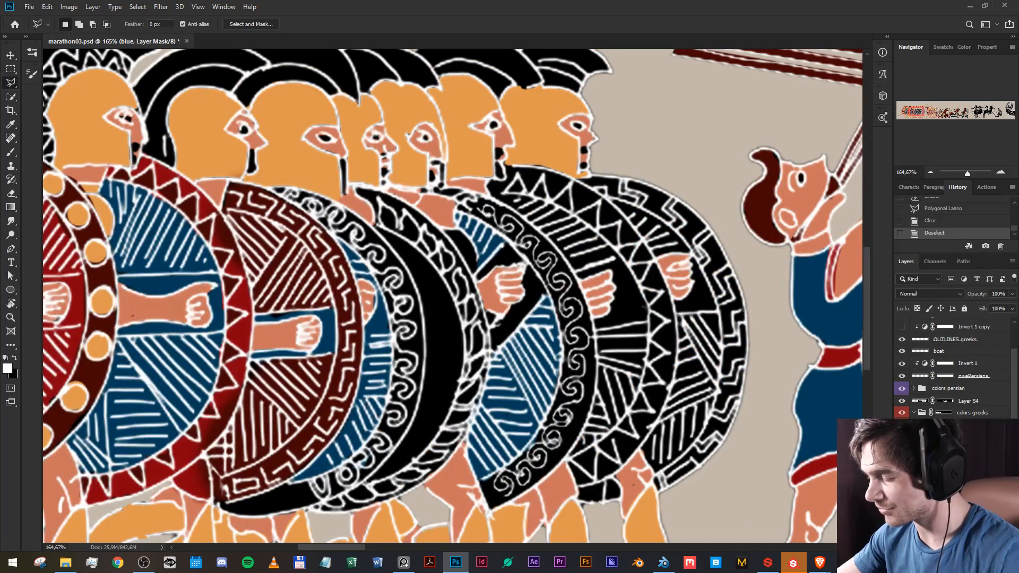
{"action": "left_click", "coordinate": [951, 461]}
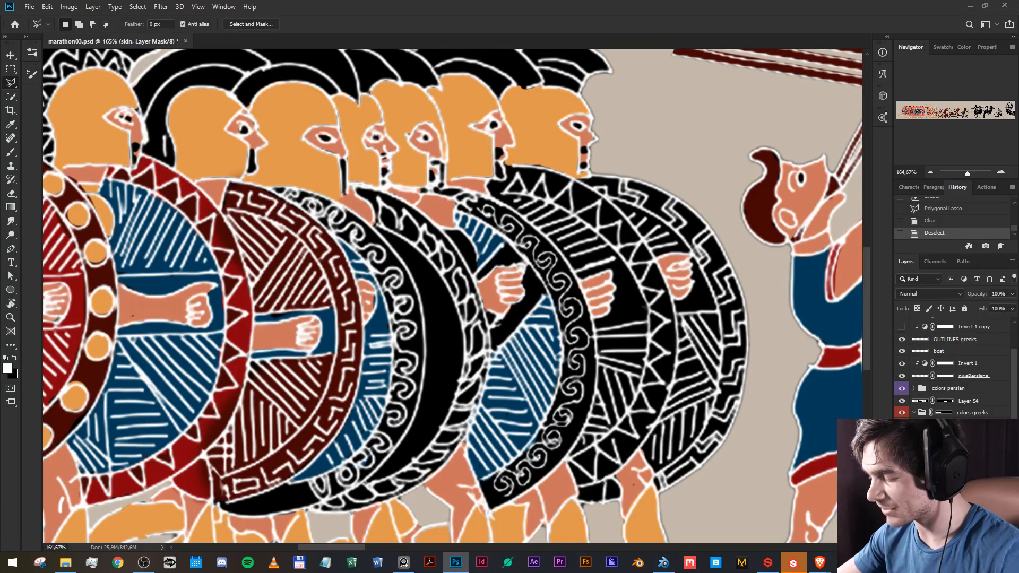
{"action": "left_click", "coordinate": [950, 472]}
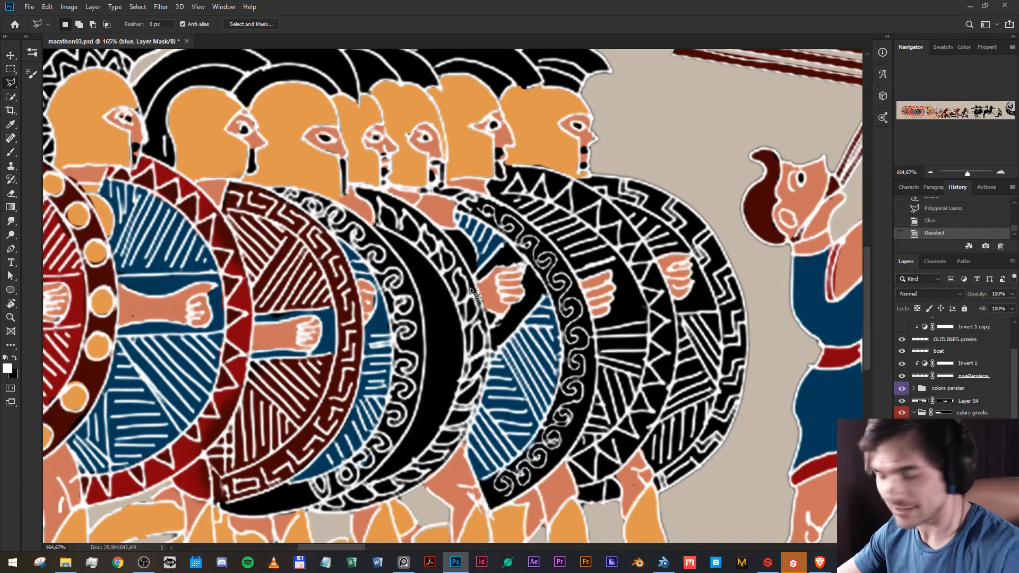
{"action": "scroll", "coordinate": [474, 293], "scroll_direction": "down", "scroll_amount": 1}
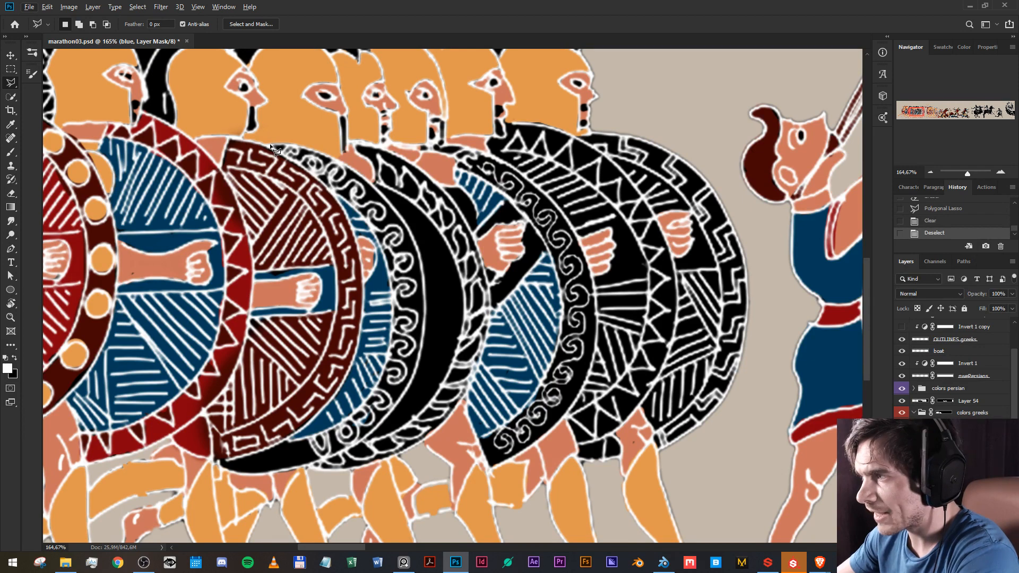
{"action": "scroll", "coordinate": [271, 148], "scroll_direction": "down", "scroll_amount": 1}
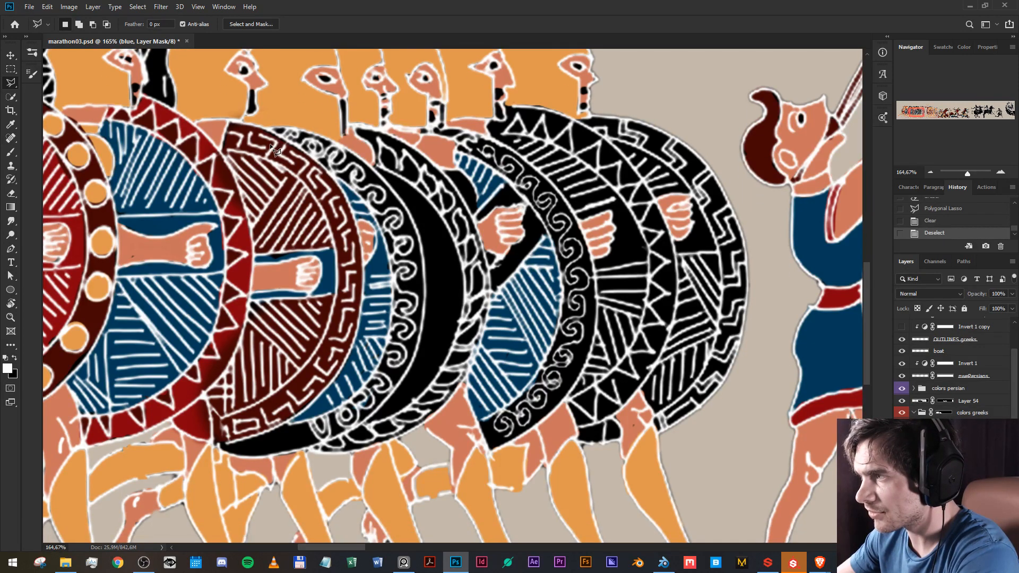
{"action": "scroll", "coordinate": [274, 150], "scroll_direction": "down", "scroll_amount": 1}
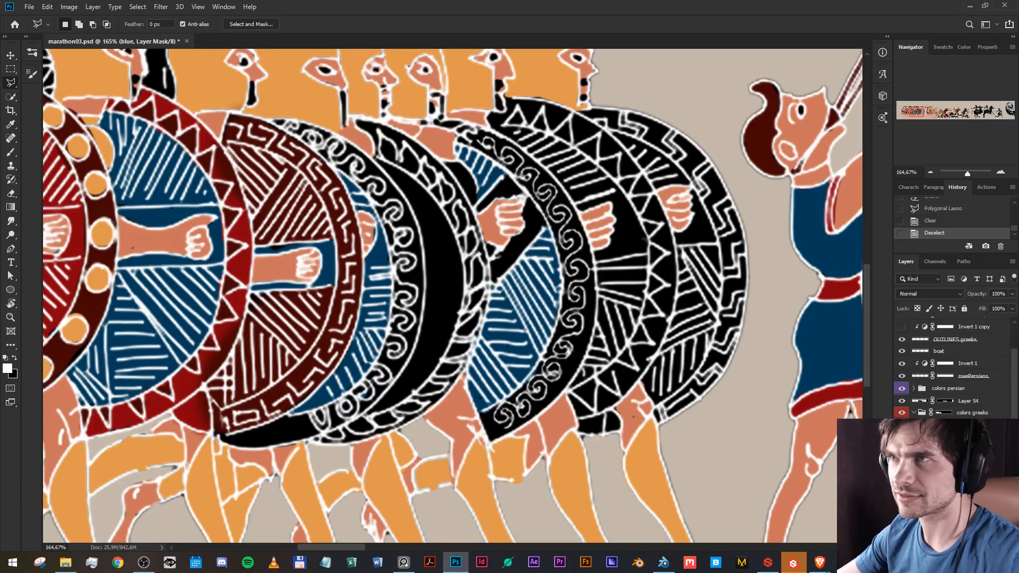
{"action": "key", "text": "alt+Tab"}
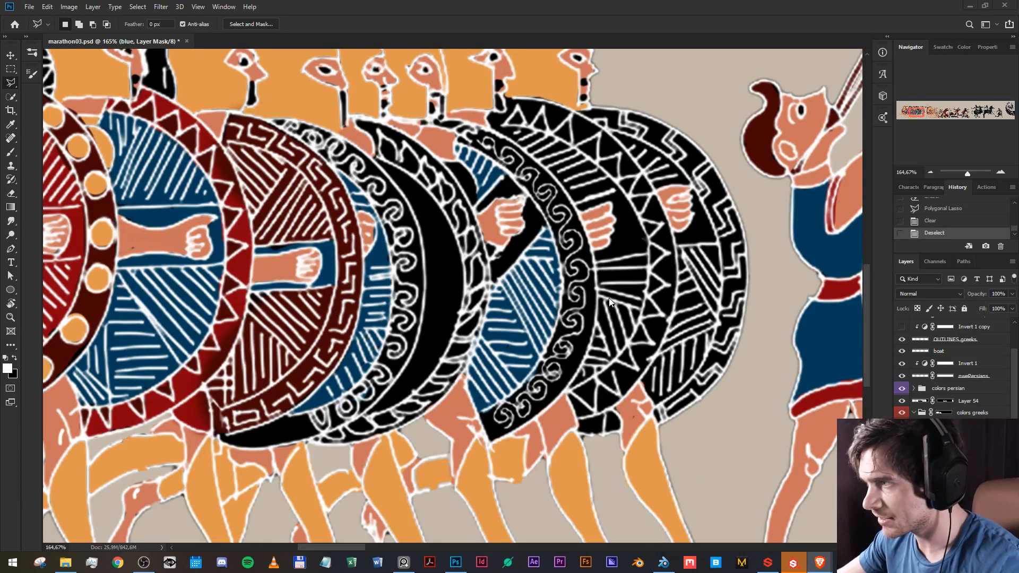
{"action": "scroll", "coordinate": [609, 302], "scroll_direction": "down", "scroll_amount": 1}
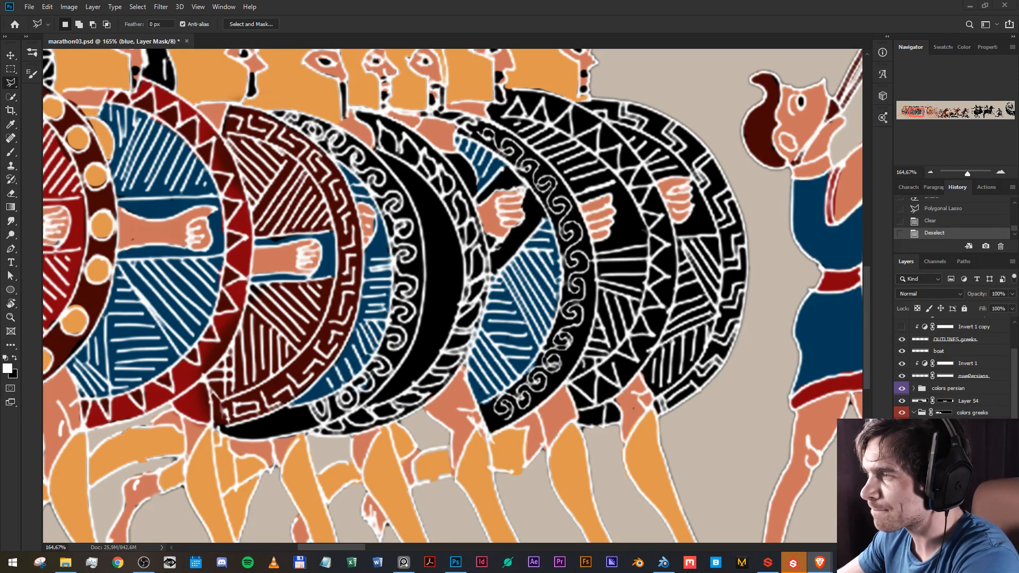
{"action": "left_click", "coordinate": [513, 229]}
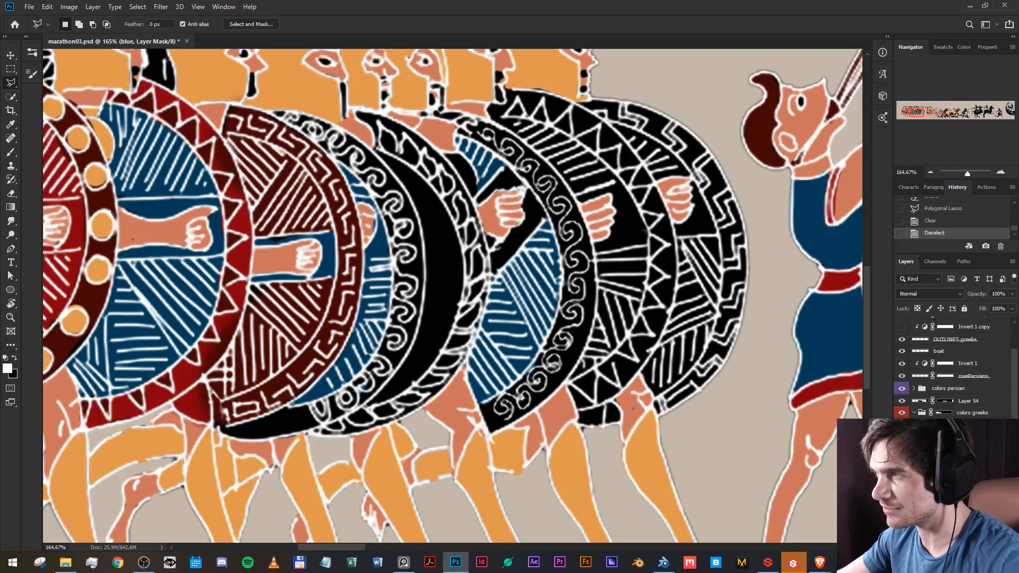
{"action": "left_click", "coordinate": [977, 478]}
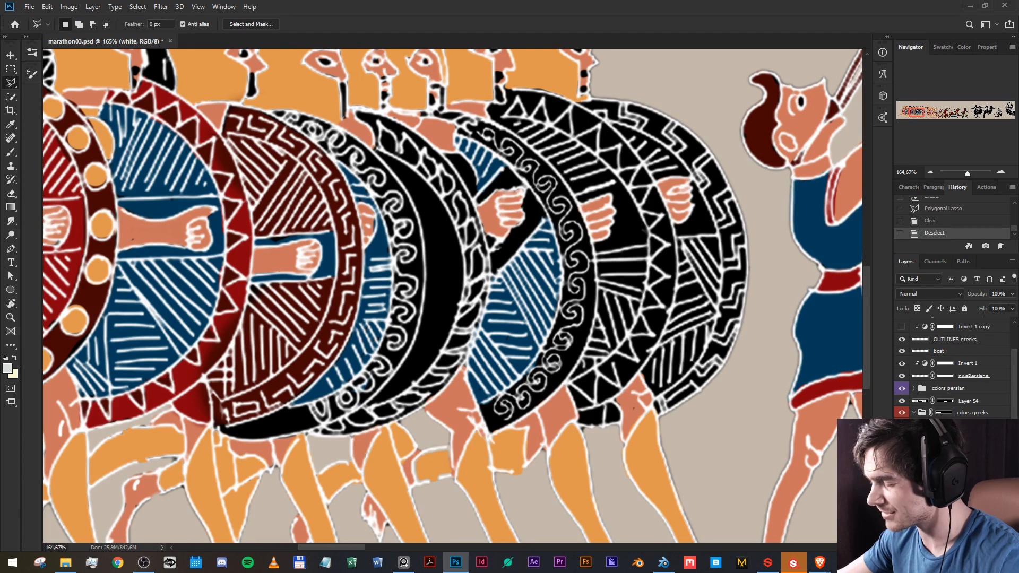
{"action": "left_click", "coordinate": [952, 477]}
{"action": "left_click", "coordinate": [901, 478]}
{"action": "left_click", "coordinate": [902, 477]}
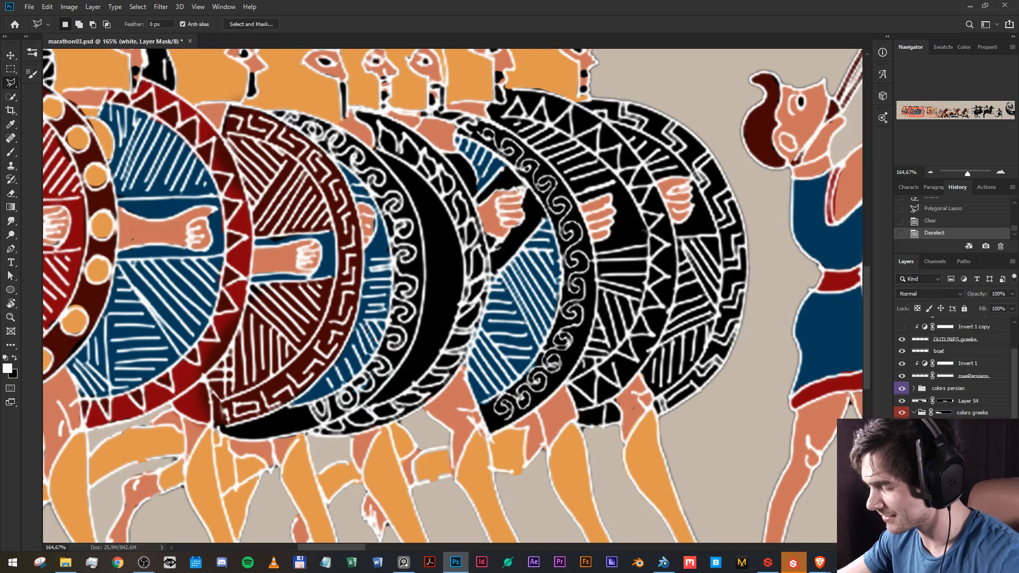
{"action": "left_click", "coordinate": [953, 489]}
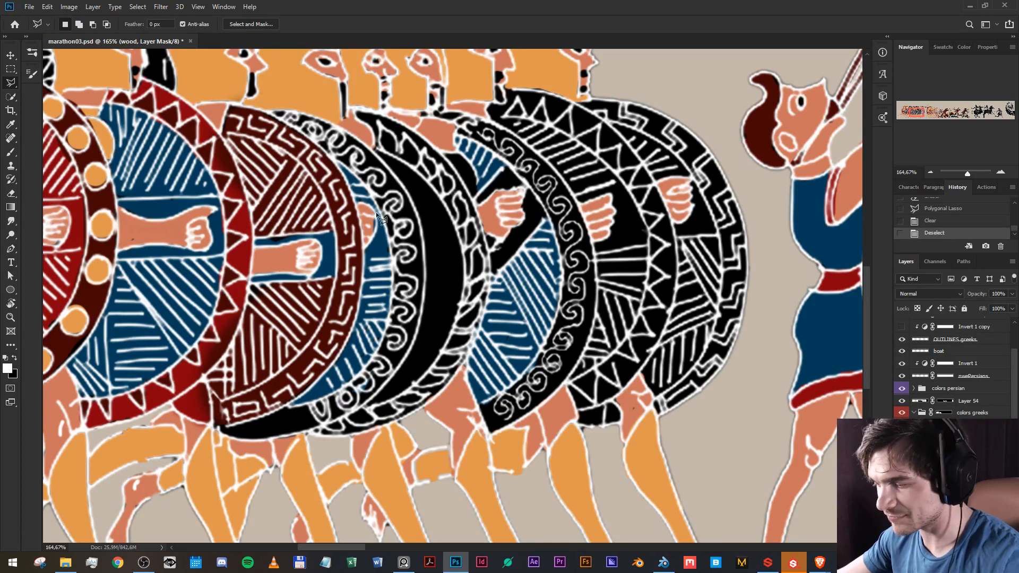
Brush over the upper rim of the black spiral-patterned shield with the Eraser on the br layer's mask, then make black the foreground color.
{"action": "left_click", "coordinate": [953, 501]}
{"action": "key", "text": "e"}
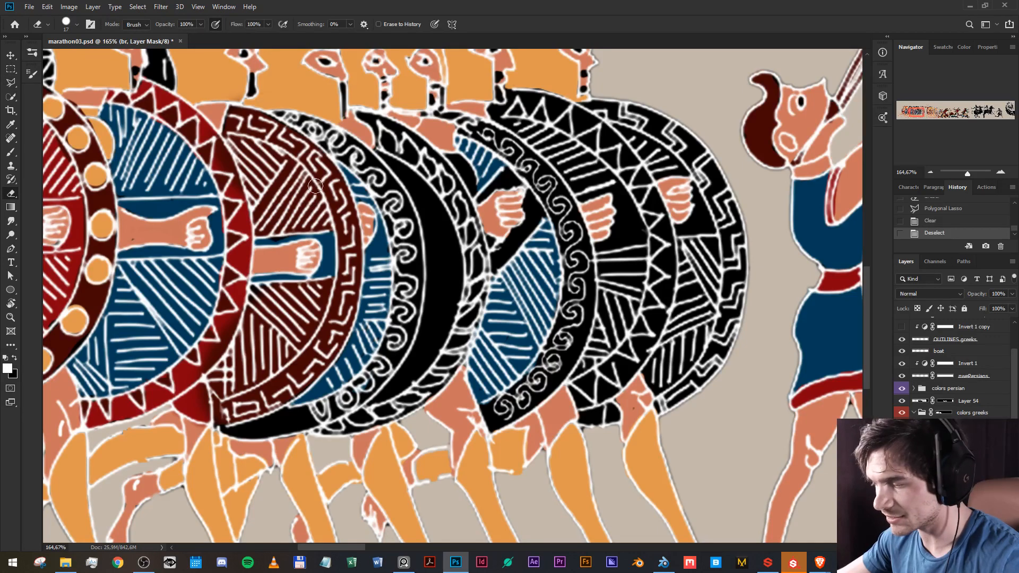
{"action": "right_click", "coordinate": [323, 164], "text": "alt"}
{"action": "left_click_drag", "start_coordinate": [302, 126], "coordinate": [336, 140]}
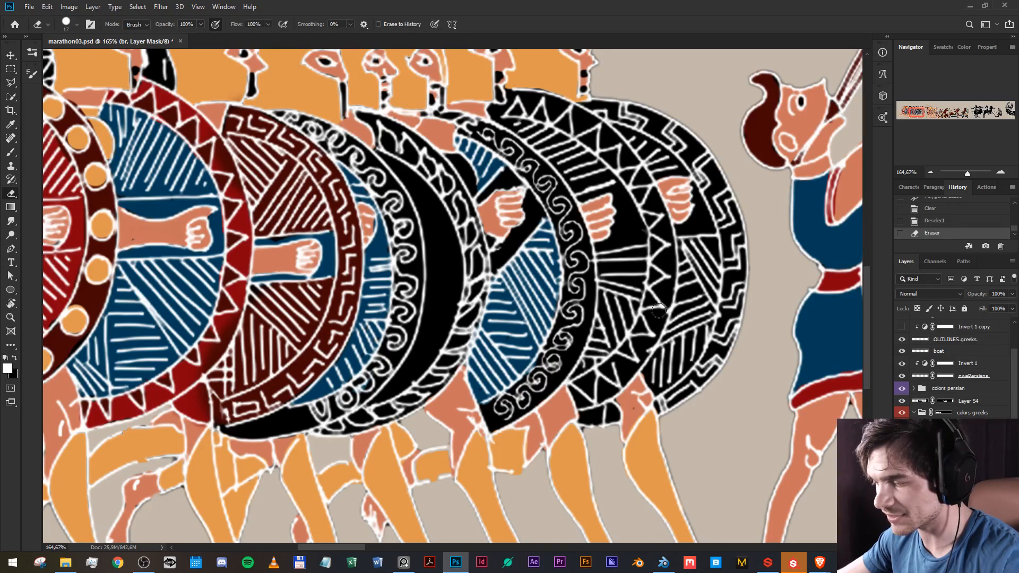
{"action": "key", "text": "x"}
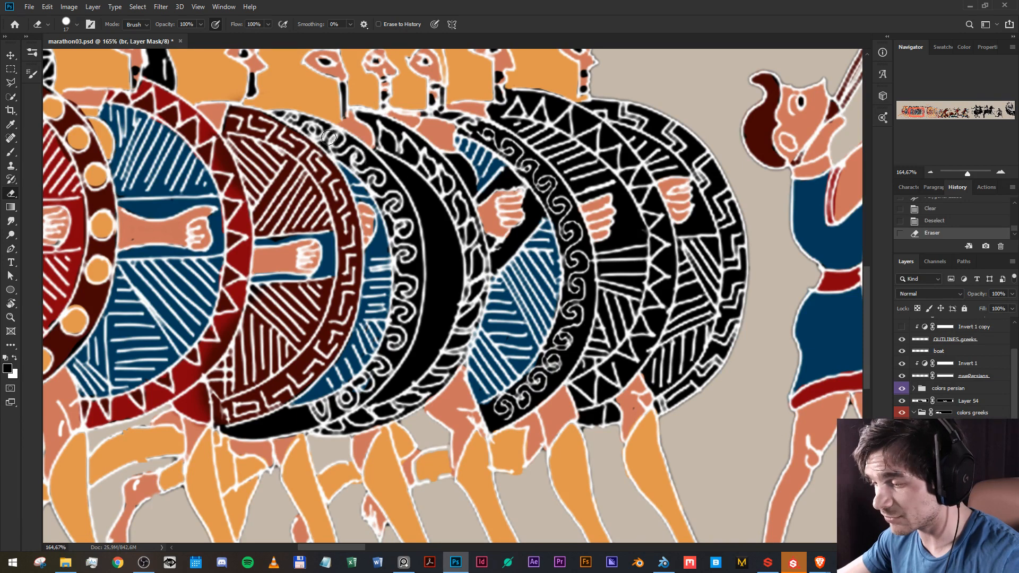
{"action": "left_click", "coordinate": [950, 489]}
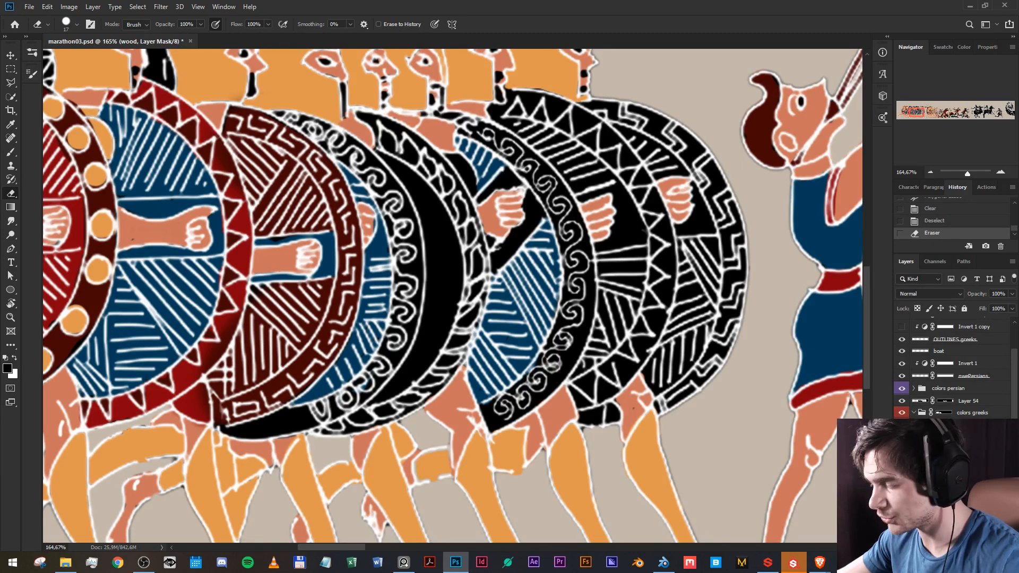
{"action": "left_click", "coordinate": [947, 499]}
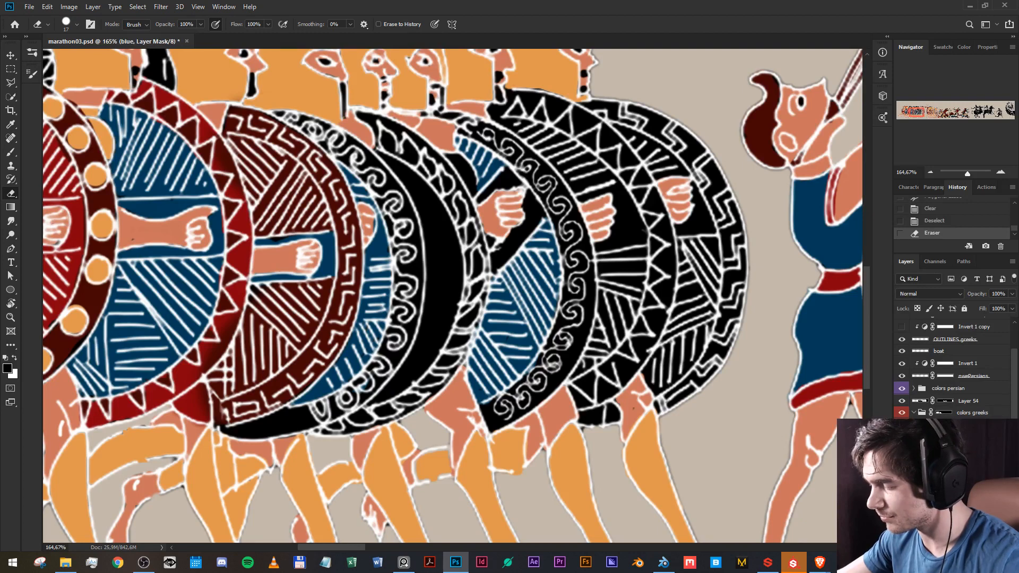
{"action": "mouse_move", "coordinate": [286, 118]}
{"action": "left_mouse_down"}
{"action": "mouse_move", "coordinate": [383, 177]}
{"action": "mouse_move", "coordinate": [420, 241]}
{"action": "left_mouse_up"}
{"action": "key", "text": "ctrl+z"}
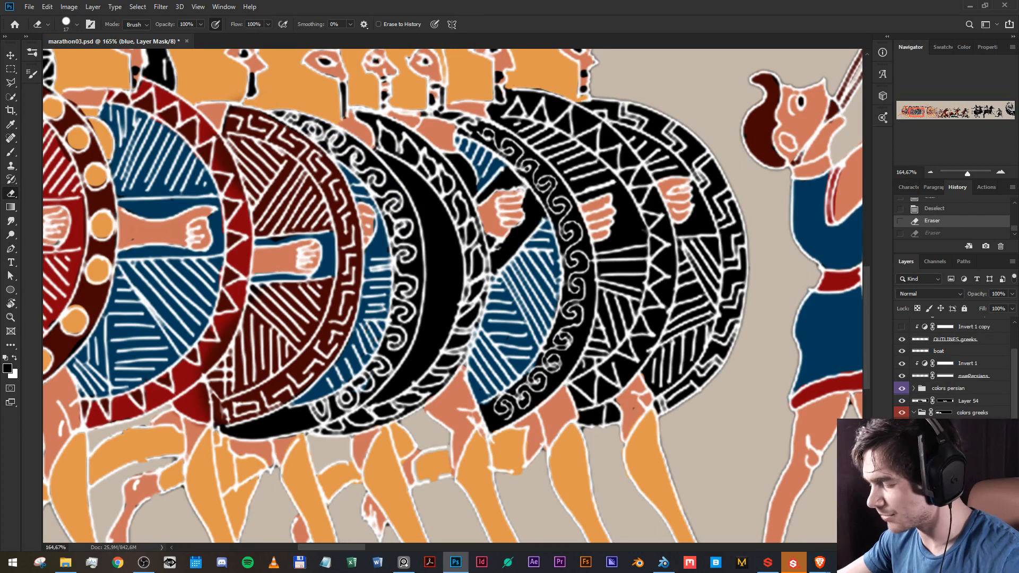
Color the spiral-patterned rim of the shield behind the brown one red by erasing on the red layer's mask.
{"action": "left_click", "coordinate": [929, 487]}
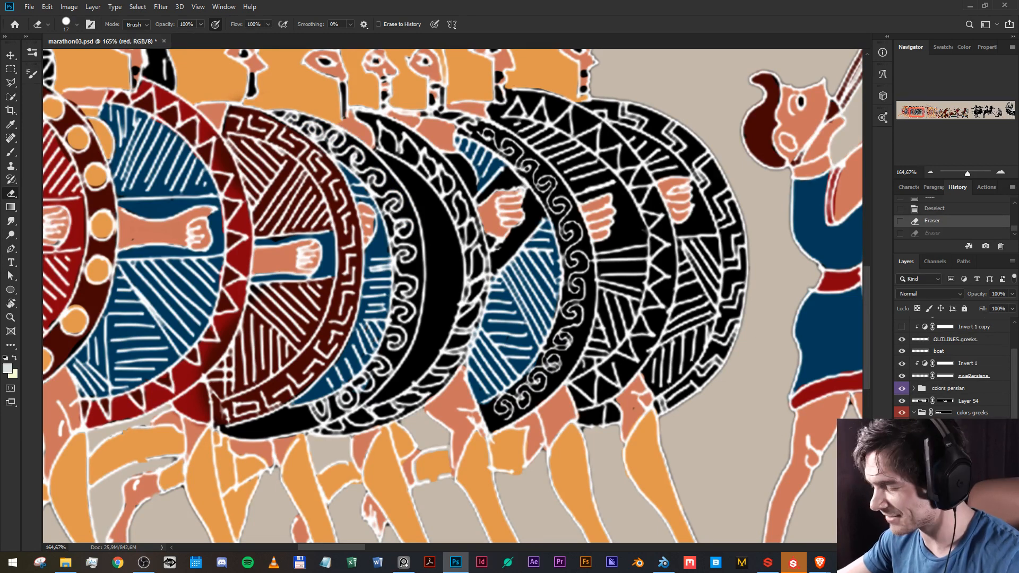
{"action": "left_click", "coordinate": [947, 487]}
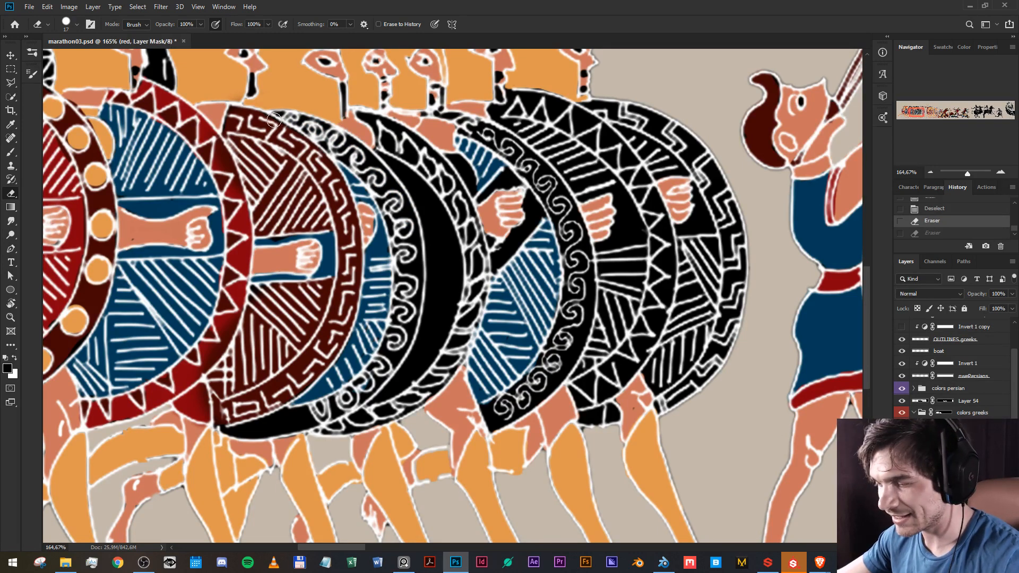
{"action": "mouse_move", "coordinate": [274, 119]}
{"action": "left_mouse_down"}
{"action": "mouse_move", "coordinate": [339, 146]}
{"action": "mouse_move", "coordinate": [378, 180]}
{"action": "mouse_move", "coordinate": [397, 248]}
{"action": "left_mouse_up"}
{"action": "key", "text": "ctrl+z"}
{"action": "mouse_move", "coordinate": [390, 203]}
{"action": "left_mouse_down"}
{"action": "mouse_move", "coordinate": [398, 312]}
{"action": "mouse_move", "coordinate": [366, 381]}
{"action": "mouse_move", "coordinate": [335, 406]}
{"action": "mouse_move", "coordinate": [224, 430]}
{"action": "mouse_move", "coordinate": [247, 436]}
{"action": "mouse_move", "coordinate": [337, 411]}
{"action": "mouse_move", "coordinate": [393, 361]}
{"action": "mouse_move", "coordinate": [414, 296]}
{"action": "mouse_move", "coordinate": [414, 323]}
{"action": "mouse_move", "coordinate": [409, 337]}
{"action": "mouse_move", "coordinate": [417, 264]}
{"action": "mouse_move", "coordinate": [400, 301]}
{"action": "mouse_move", "coordinate": [415, 221]}
{"action": "mouse_move", "coordinate": [400, 183]}
{"action": "mouse_move", "coordinate": [405, 237]}
{"action": "mouse_move", "coordinate": [373, 160]}
{"action": "mouse_move", "coordinate": [390, 216]}
{"action": "mouse_move", "coordinate": [335, 142]}
{"action": "mouse_move", "coordinate": [273, 109]}
{"action": "mouse_move", "coordinate": [377, 171]}
{"action": "mouse_move", "coordinate": [346, 135]}
{"action": "mouse_move", "coordinate": [307, 119]}
{"action": "mouse_move", "coordinate": [390, 178]}
{"action": "left_mouse_up"}
Clean the red overspill off the outer edge of the spiral-patterned rim on the red layer's mask.
{"action": "key", "text": "x"}
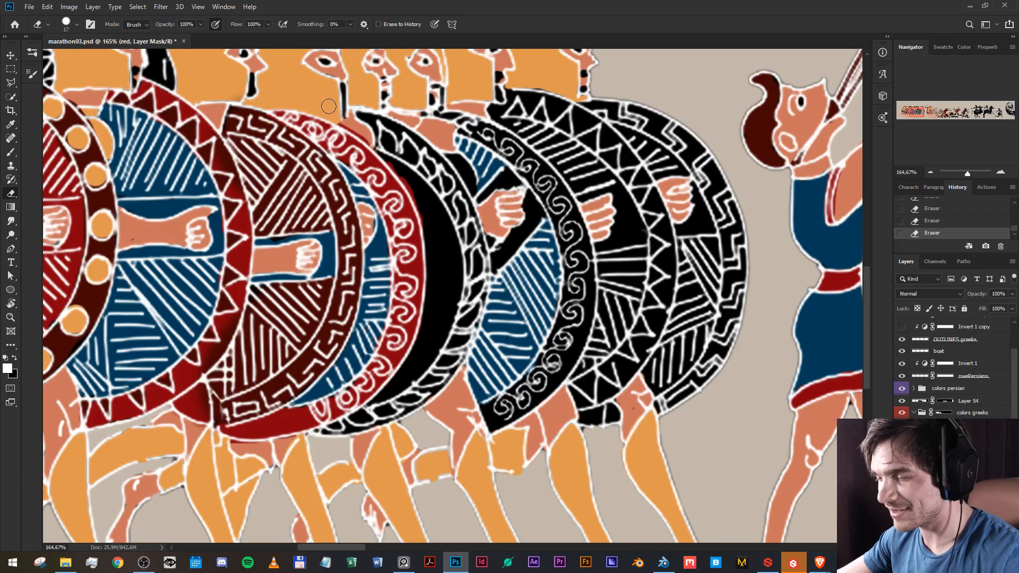
{"action": "mouse_move", "coordinate": [340, 114]}
{"action": "left_mouse_down"}
{"action": "mouse_move", "coordinate": [397, 163]}
{"action": "mouse_move", "coordinate": [432, 236]}
{"action": "left_mouse_up"}
{"action": "key", "text": "x"}
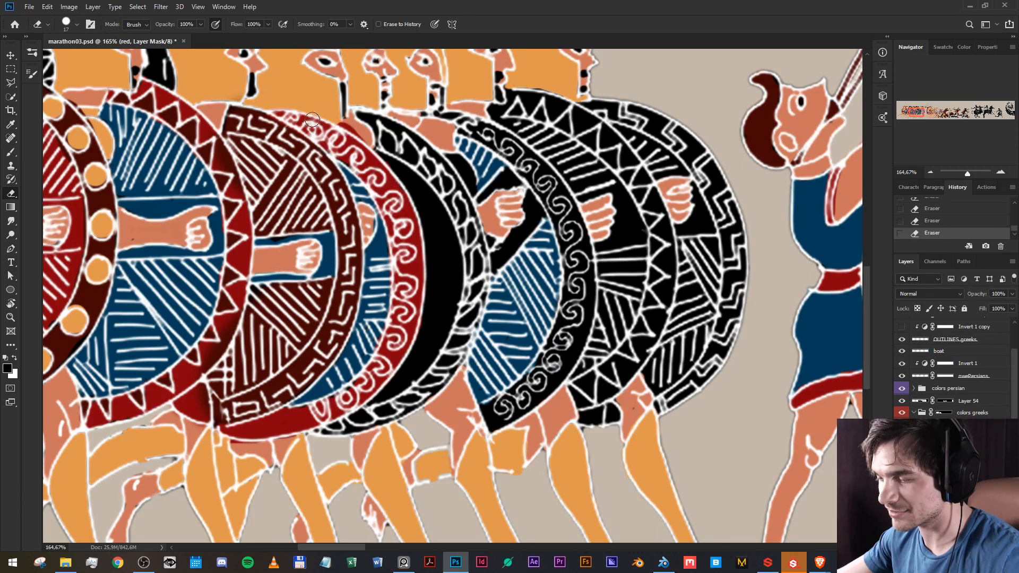
{"action": "key", "text": "x"}
{"action": "key", "text": "x"}
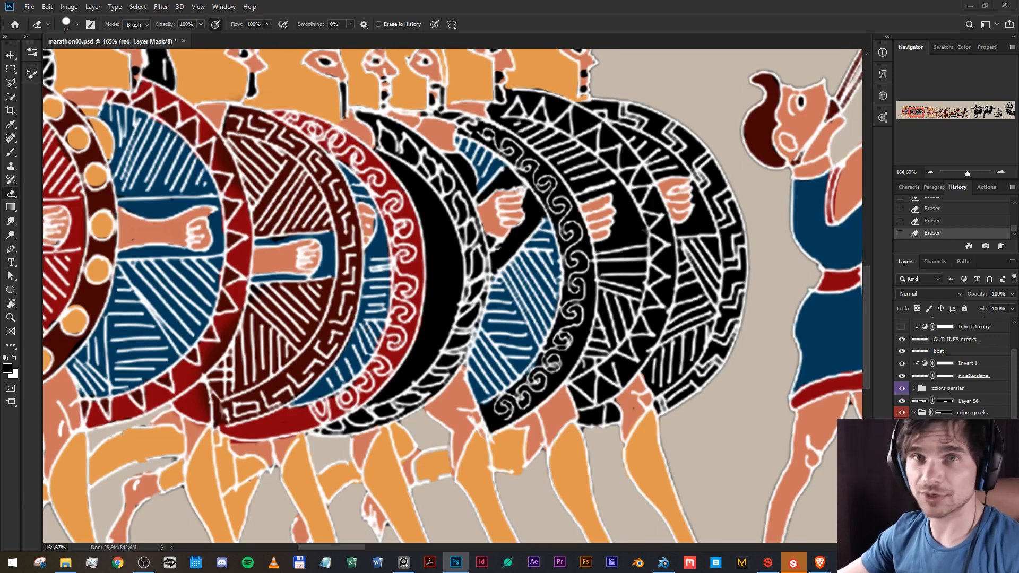
Examine the whole row of Greek warriors to compare how the colors are distributed across their shields.
{"action": "scroll", "coordinate": [981, 418], "scroll_direction": "up", "scroll_amount": 1}
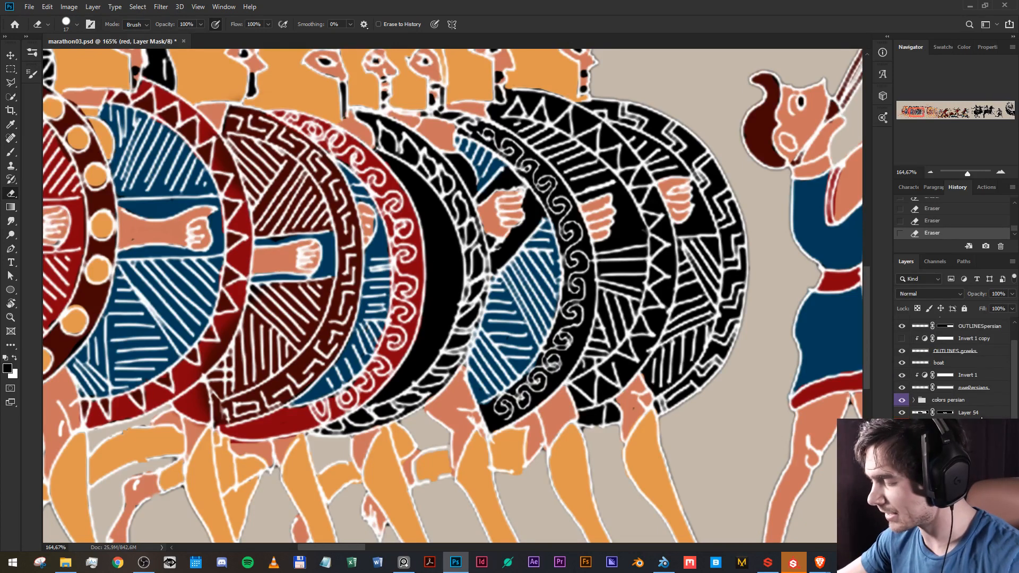
{"action": "scroll", "coordinate": [982, 417], "scroll_direction": "down", "scroll_amount": 1}
{"action": "scroll", "coordinate": [474, 285], "scroll_direction": "down", "scroll_amount": 3}
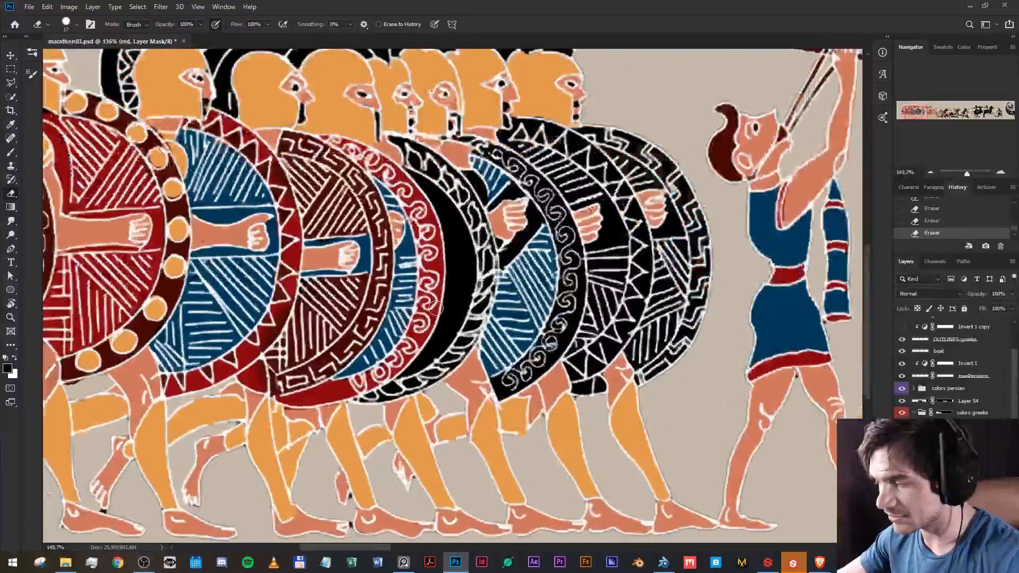
{"action": "scroll", "coordinate": [466, 251], "scroll_direction": "up", "scroll_amount": 4}
{"action": "scroll", "coordinate": [477, 319], "scroll_direction": "down", "scroll_amount": 5}
{"action": "mouse_move", "coordinate": [198, 314]}
{"action": "left_mouse_down"}
{"action": "mouse_move", "coordinate": [555, 389]}
{"action": "mouse_move", "coordinate": [361, 424]}
{"action": "left_mouse_up"}
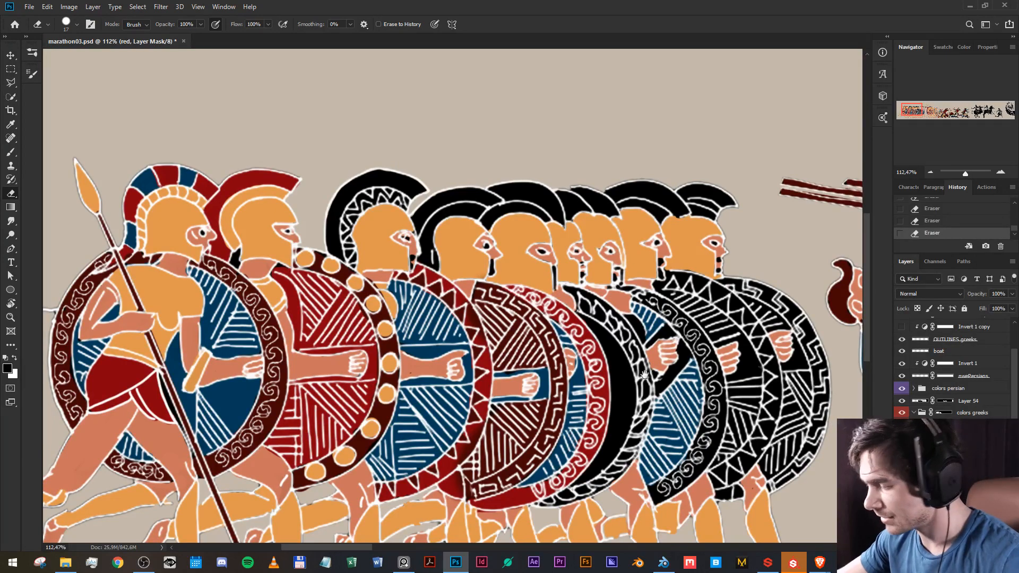
{"action": "left_click_drag", "start_coordinate": [644, 375], "coordinate": [444, 265]}
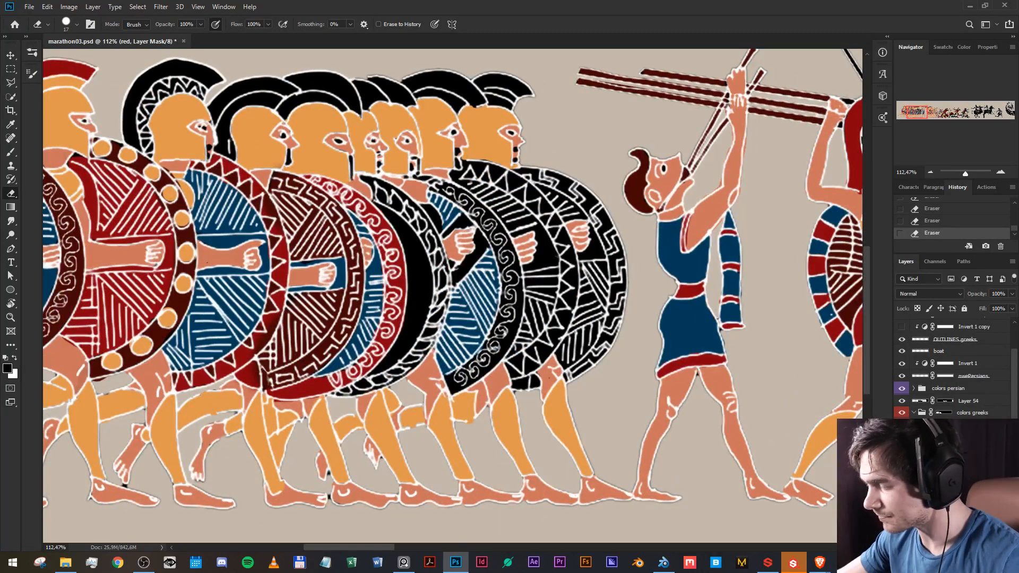
Color the leaf-patterned rim of the next black shield dark brown by erasing on the wood layer's mask.
{"action": "left_click", "coordinate": [924, 460]}
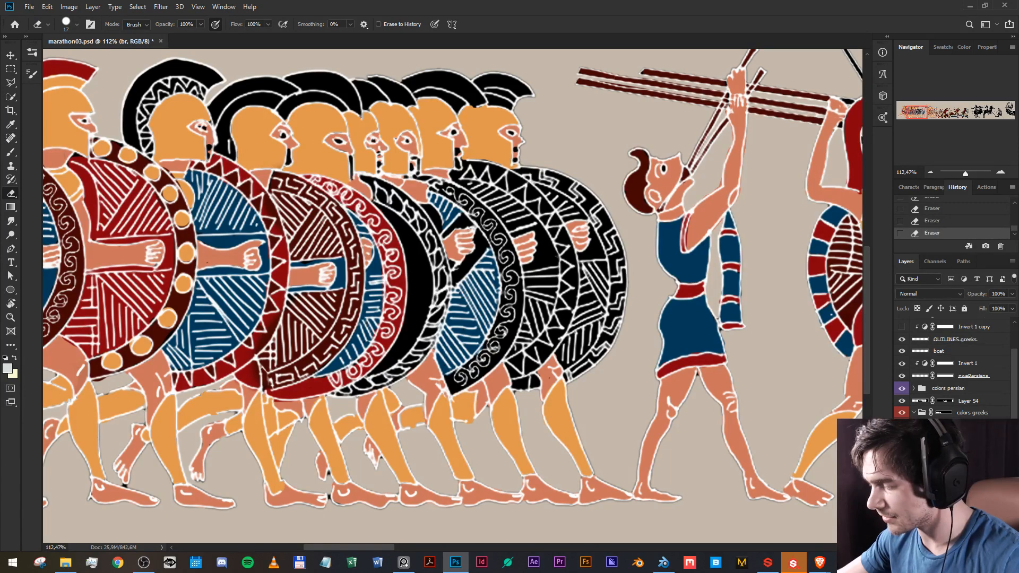
{"action": "left_click", "coordinate": [964, 463]}
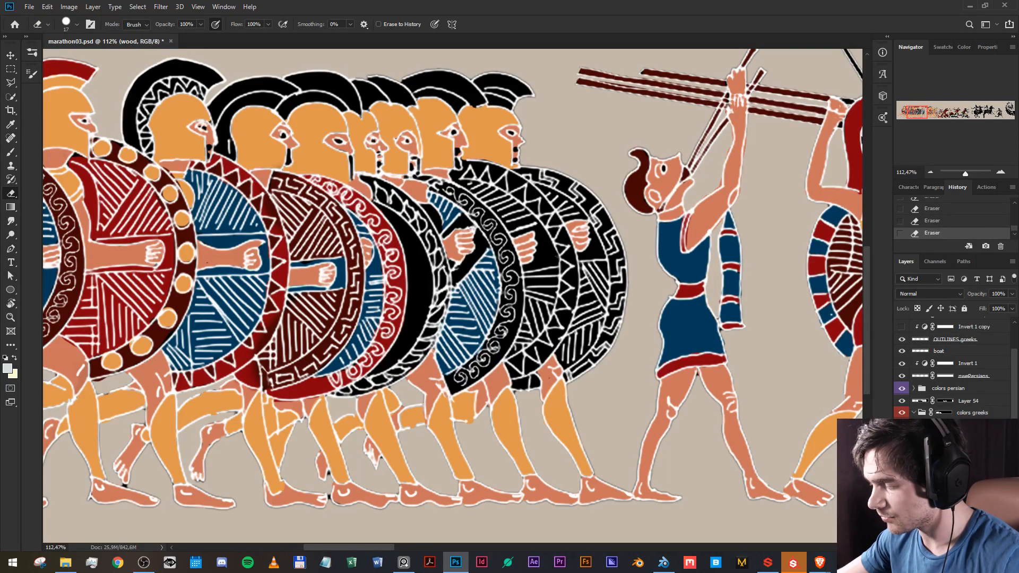
{"action": "scroll", "coordinate": [424, 243], "scroll_direction": "up", "scroll_amount": 5}
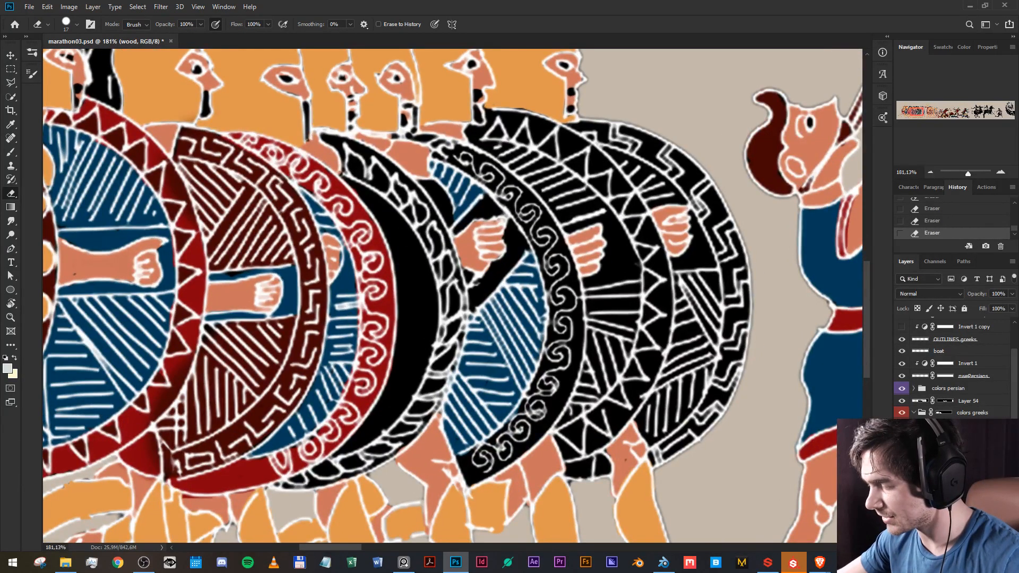
{"action": "left_click", "coordinate": [950, 463]}
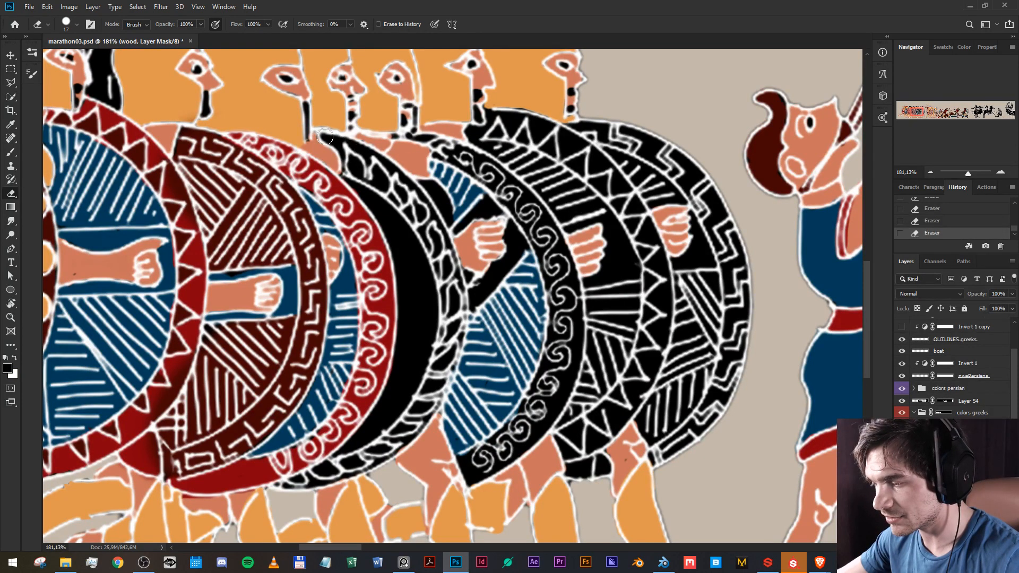
{"action": "mouse_move", "coordinate": [338, 142]}
{"action": "left_mouse_down"}
{"action": "mouse_move", "coordinate": [330, 135]}
{"action": "mouse_move", "coordinate": [367, 178]}
{"action": "mouse_move", "coordinate": [404, 198]}
{"action": "left_mouse_up"}
{"action": "key", "text": "ctrl+z"}
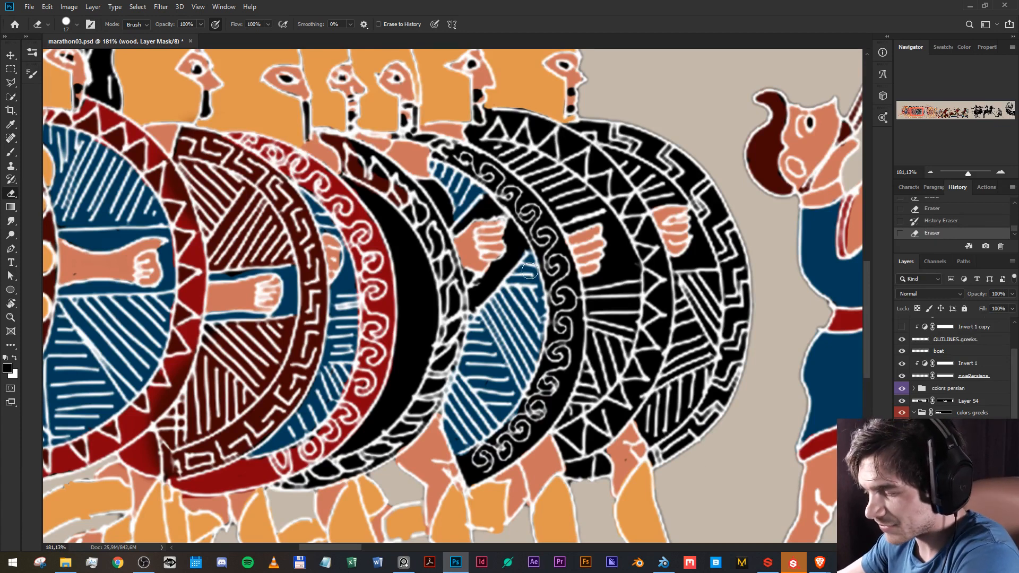
{"action": "mouse_move", "coordinate": [337, 156]}
{"action": "left_mouse_down"}
{"action": "mouse_move", "coordinate": [410, 186]}
{"action": "mouse_move", "coordinate": [438, 250]}
{"action": "mouse_move", "coordinate": [400, 196]}
{"action": "mouse_move", "coordinate": [456, 270]}
{"action": "mouse_move", "coordinate": [457, 293]}
{"action": "mouse_move", "coordinate": [439, 254]}
{"action": "mouse_move", "coordinate": [449, 293]}
{"action": "mouse_move", "coordinate": [444, 362]}
{"action": "mouse_move", "coordinate": [410, 429]}
{"action": "mouse_move", "coordinate": [381, 454]}
{"action": "mouse_move", "coordinate": [281, 483]}
{"action": "mouse_move", "coordinate": [364, 464]}
{"action": "mouse_move", "coordinate": [411, 418]}
{"action": "mouse_move", "coordinate": [391, 459]}
{"action": "mouse_move", "coordinate": [350, 469]}
{"action": "mouse_move", "coordinate": [369, 481]}
{"action": "mouse_move", "coordinate": [423, 448]}
{"action": "mouse_move", "coordinate": [446, 412]}
{"action": "left_mouse_up"}
Touch up the lower part of the dark brown leaf-patterned rim on the wood layer's mask.
{"action": "key", "text": "x"}
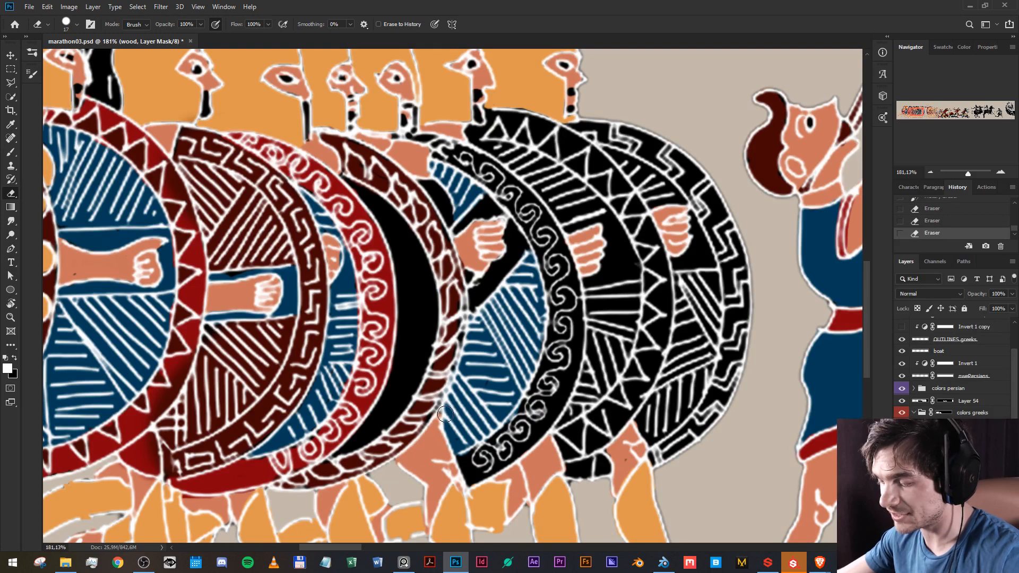
{"action": "key", "text": "x"}
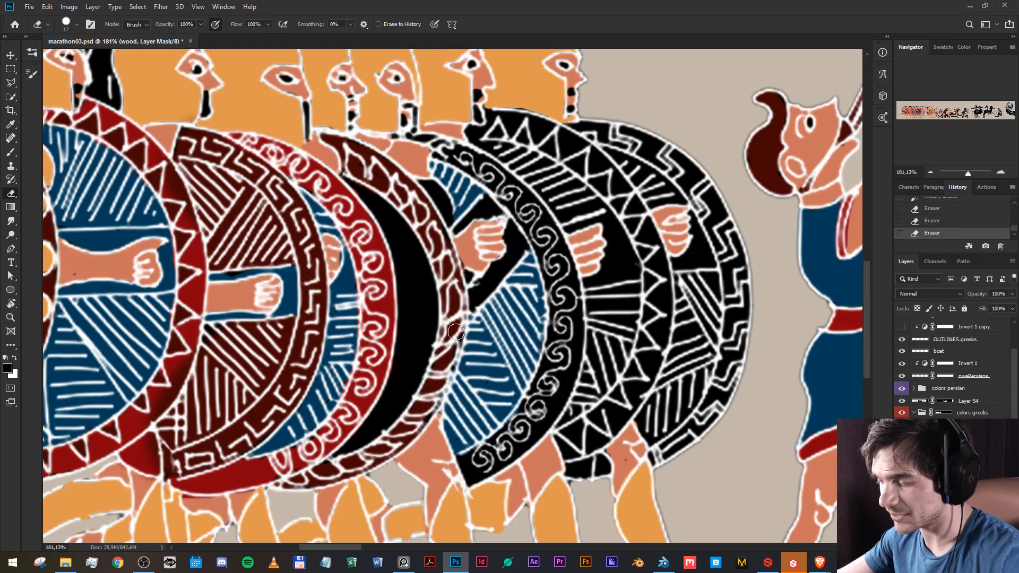
{"action": "left_click_drag", "start_coordinate": [430, 417], "coordinate": [410, 428]}
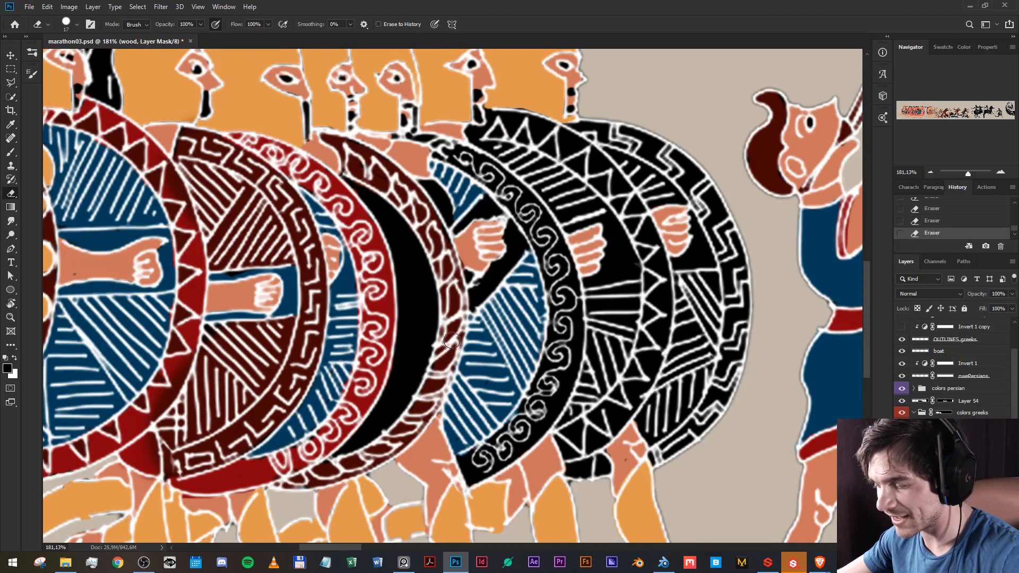
Color the black crescent inside the leaf-patterned shield blue by erasing on the blue layer's mask.
{"action": "scroll", "coordinate": [325, 133], "scroll_direction": "up", "scroll_amount": 2}
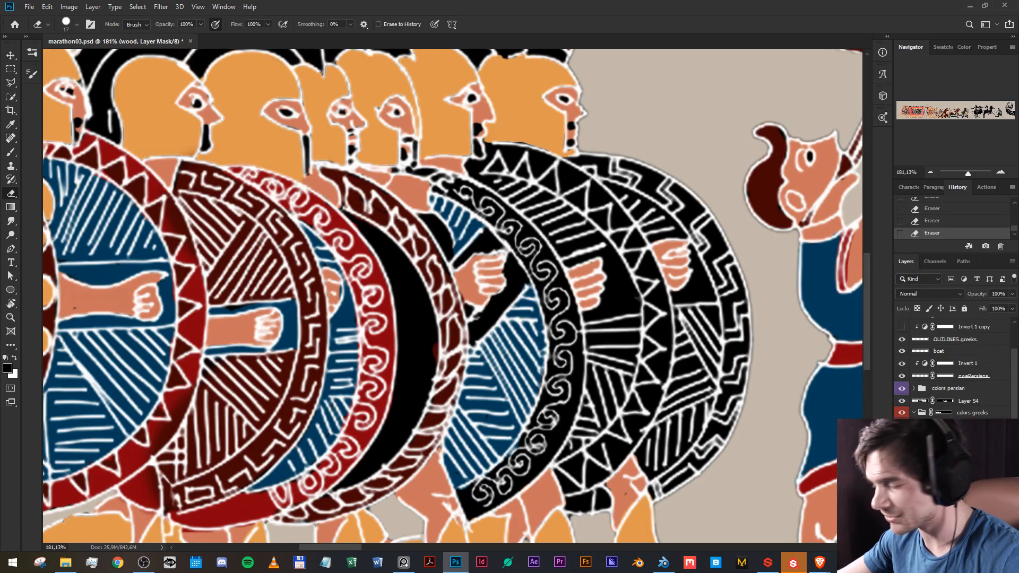
{"action": "left_click", "coordinate": [948, 462]}
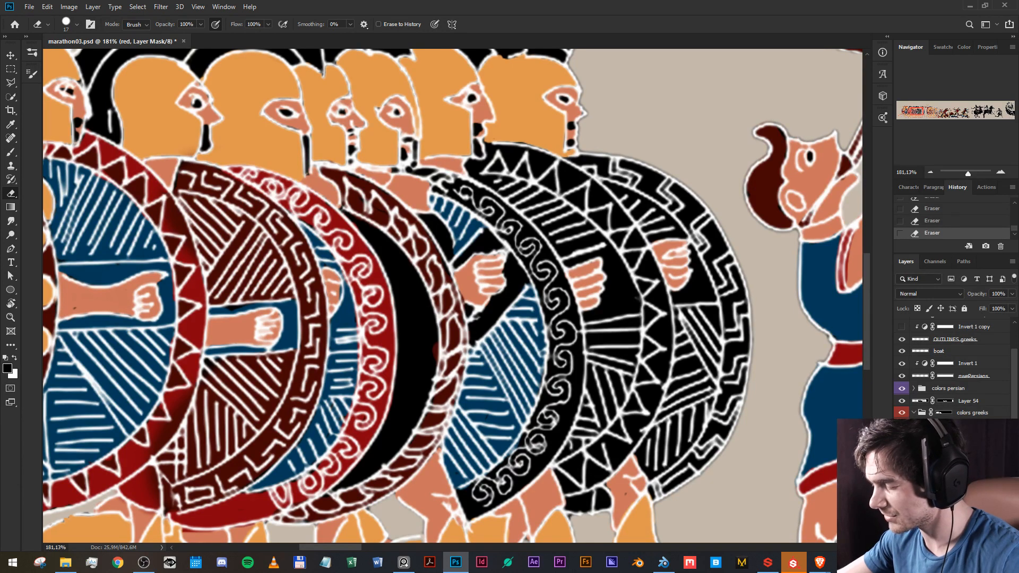
{"action": "left_click", "coordinate": [948, 474]}
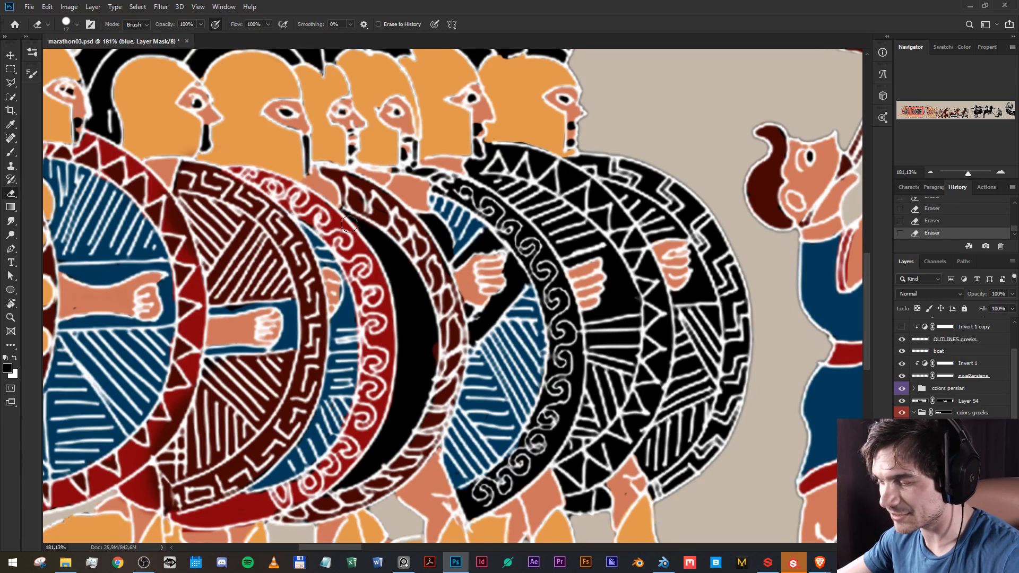
{"action": "mouse_move", "coordinate": [349, 224]}
{"action": "left_mouse_down"}
{"action": "mouse_move", "coordinate": [371, 236]}
{"action": "mouse_move", "coordinate": [402, 311]}
{"action": "mouse_move", "coordinate": [406, 384]}
{"action": "mouse_move", "coordinate": [387, 444]}
{"action": "mouse_move", "coordinate": [340, 484]}
{"action": "mouse_move", "coordinate": [406, 422]}
{"action": "mouse_move", "coordinate": [427, 382]}
{"action": "mouse_move", "coordinate": [424, 339]}
{"action": "left_mouse_up"}
{"action": "mouse_move", "coordinate": [371, 242]}
{"action": "left_mouse_down"}
{"action": "mouse_move", "coordinate": [406, 282]}
{"action": "mouse_move", "coordinate": [413, 401]}
{"action": "mouse_move", "coordinate": [432, 348]}
{"action": "mouse_move", "coordinate": [396, 250]}
{"action": "left_mouse_up"}
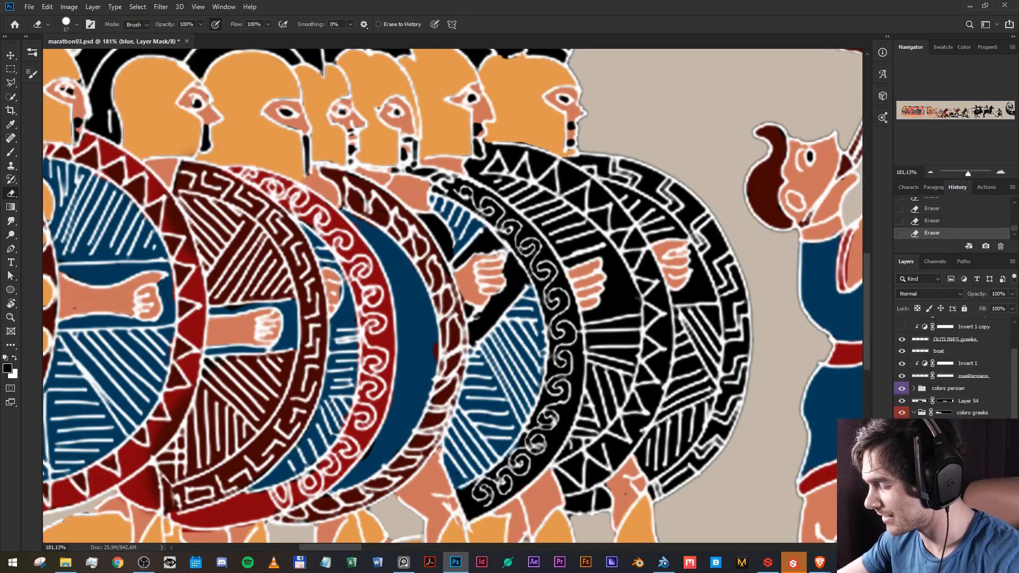
Remove the stray dark brown spot from the edge of the blue crescent by erasing on the wood layer's mask.
{"action": "left_click", "coordinate": [946, 440]}
{"action": "key", "text": "x"}
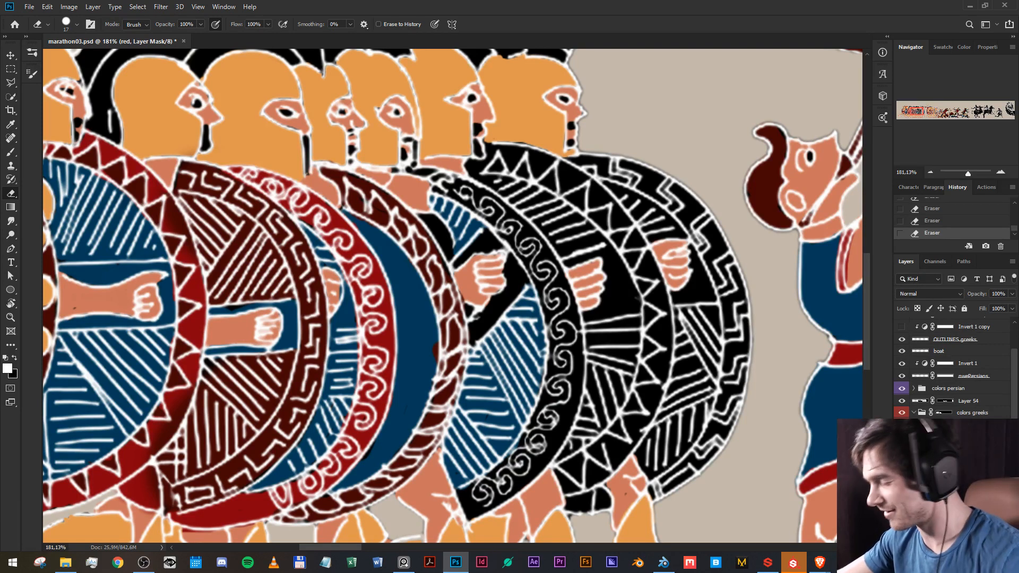
{"action": "left_click", "coordinate": [950, 472]}
{"action": "key", "text": "x"}
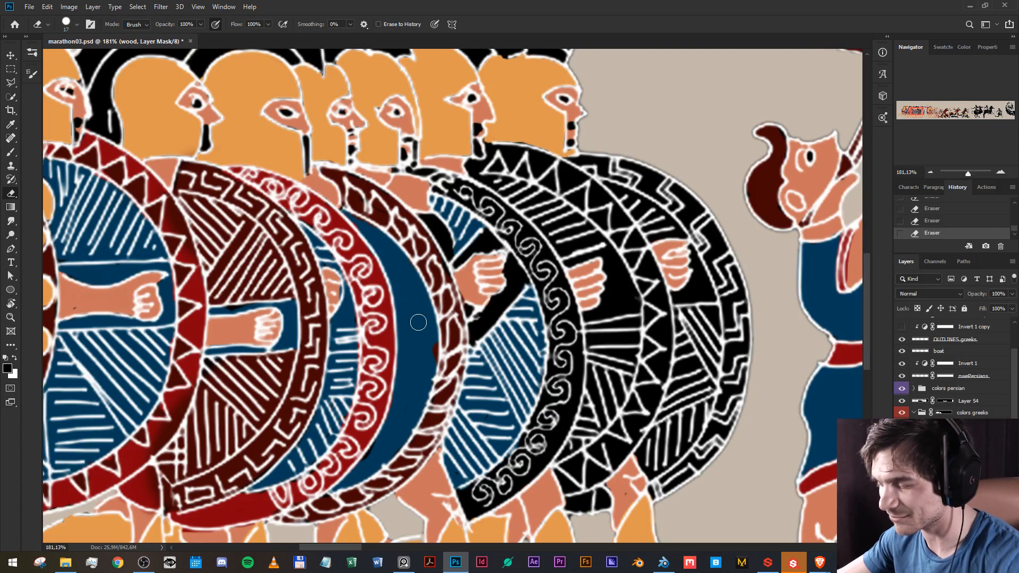
{"action": "mouse_move", "coordinate": [424, 322]}
{"action": "left_mouse_down"}
{"action": "mouse_move", "coordinate": [431, 364]}
{"action": "mouse_move", "coordinate": [417, 317]}
{"action": "left_mouse_up"}
{"action": "key", "text": "x"}
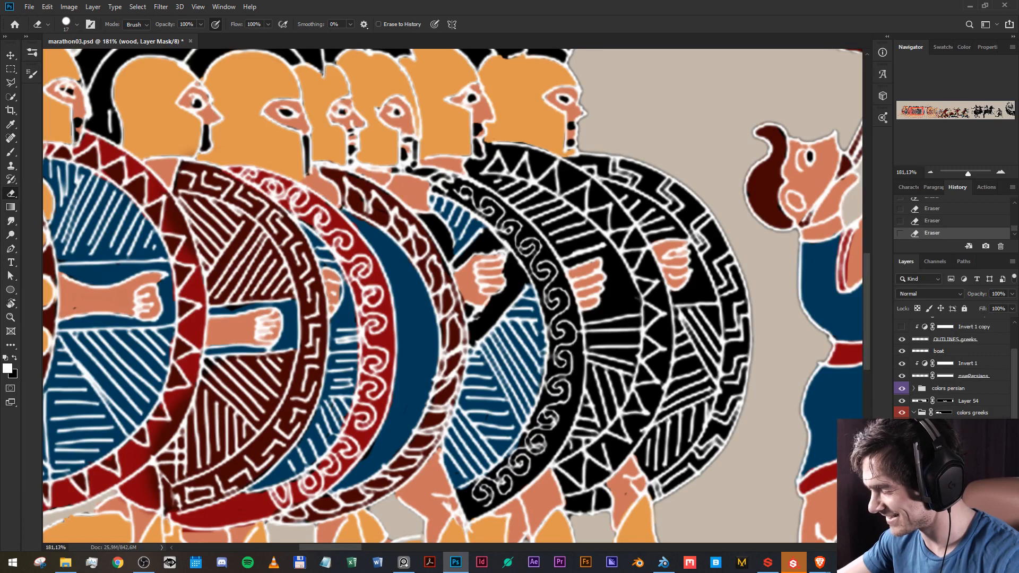
Try to color the black band around the next warrior's fist by erasing on the red layer's mask.
{"action": "left_click", "coordinate": [949, 478]}
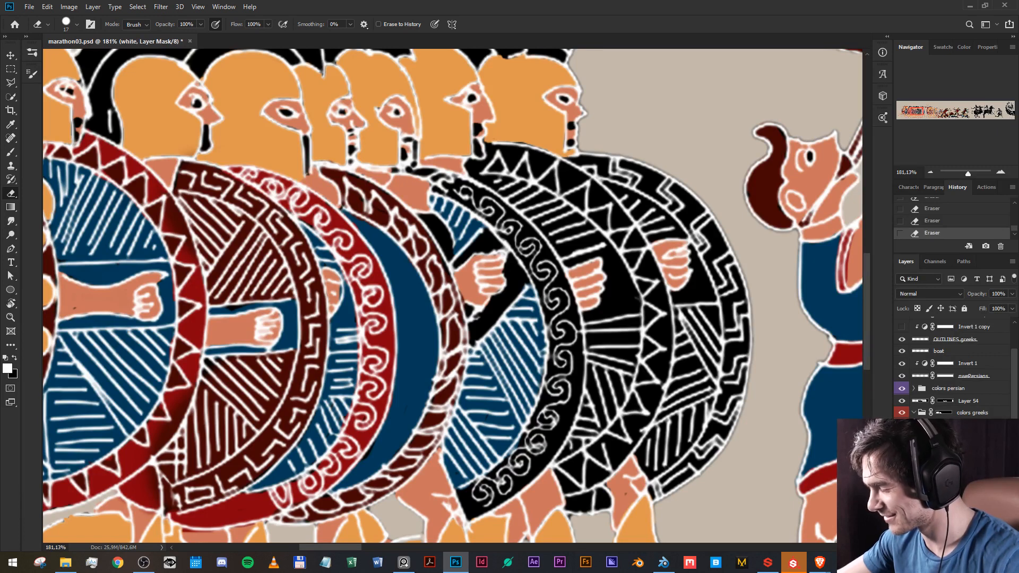
{"action": "left_click", "coordinate": [949, 466]}
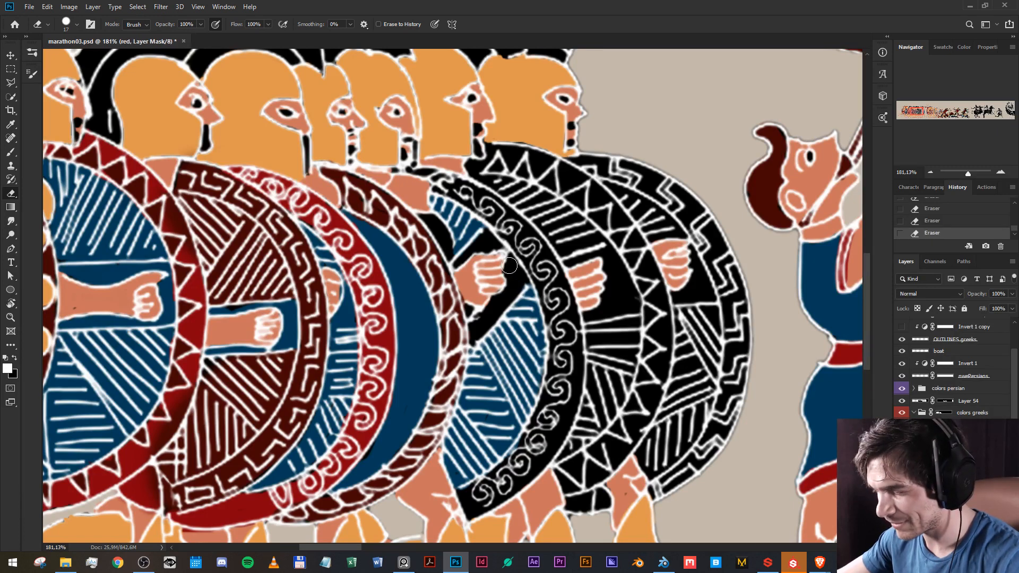
{"action": "key", "text": "x"}
{"action": "mouse_move", "coordinate": [511, 271]}
{"action": "left_mouse_down"}
{"action": "mouse_move", "coordinate": [507, 261]}
{"action": "mouse_move", "coordinate": [510, 274]}
{"action": "mouse_move", "coordinate": [469, 336]}
{"action": "left_mouse_up"}
{"action": "key", "text": "ctrl+z"}
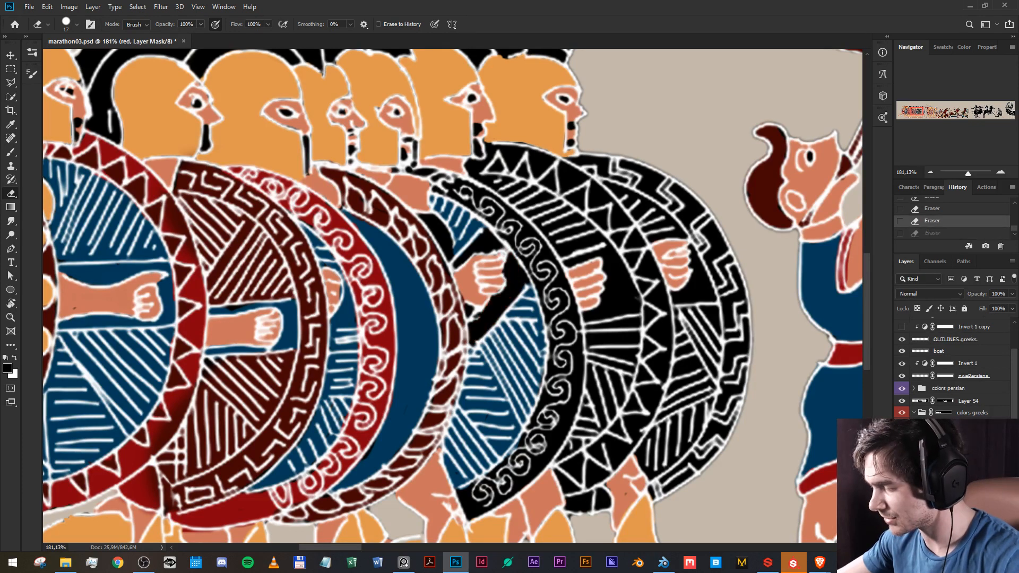
Color the black band around the fist on the blue striped shield dark brown by erasing on the wood layer's mask.
{"action": "left_click", "coordinate": [967, 460]}
{"action": "left_click", "coordinate": [951, 460]}
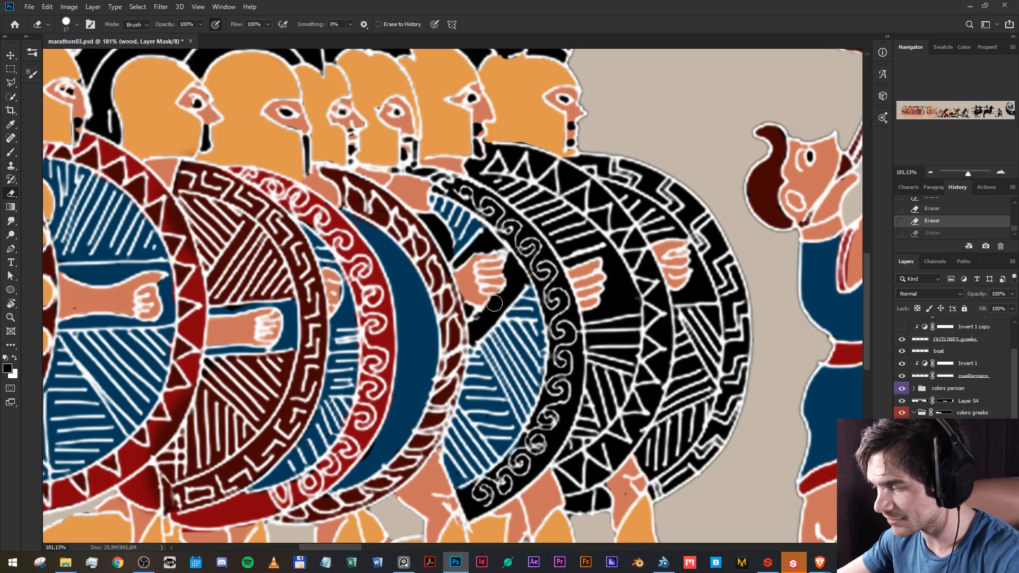
{"action": "mouse_move", "coordinate": [495, 303]}
{"action": "left_mouse_down"}
{"action": "mouse_move", "coordinate": [474, 336]}
{"action": "mouse_move", "coordinate": [507, 293]}
{"action": "mouse_move", "coordinate": [512, 263]}
{"action": "mouse_move", "coordinate": [517, 279]}
{"action": "mouse_move", "coordinate": [504, 292]}
{"action": "left_mouse_up"}
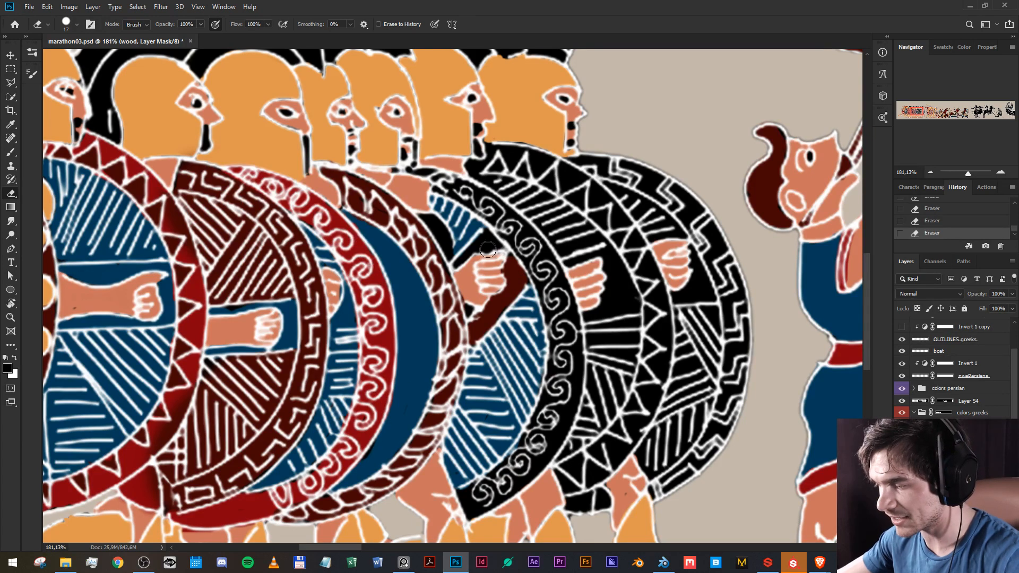
{"action": "left_click_drag", "start_coordinate": [488, 249], "coordinate": [459, 267]}
{"action": "key", "text": "x"}
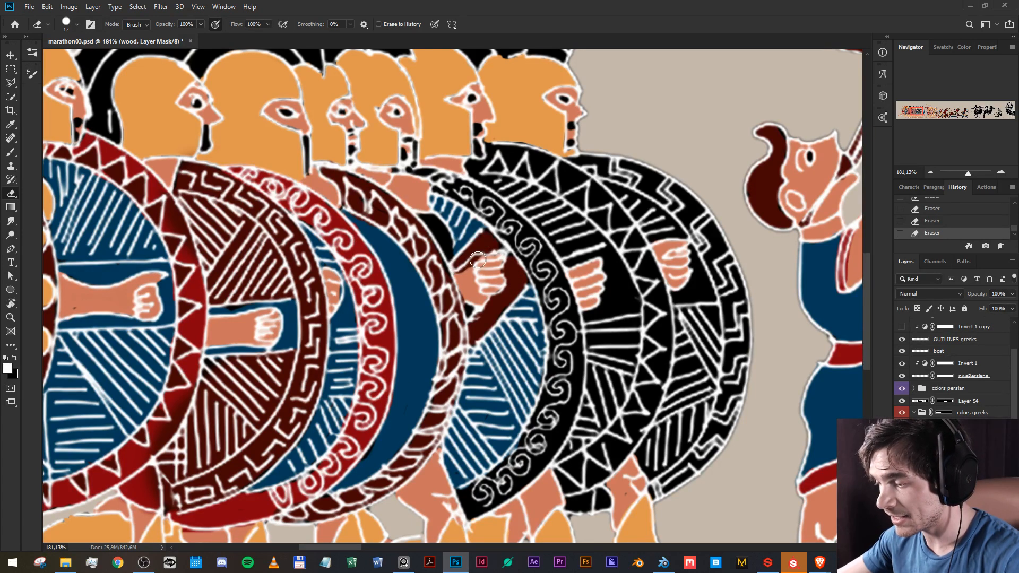
Color the black patch between the leaf-patterned rim and the blue striped shield red by erasing on the red layer's mask.
{"action": "scroll", "coordinate": [492, 258], "scroll_direction": "up", "scroll_amount": 1}
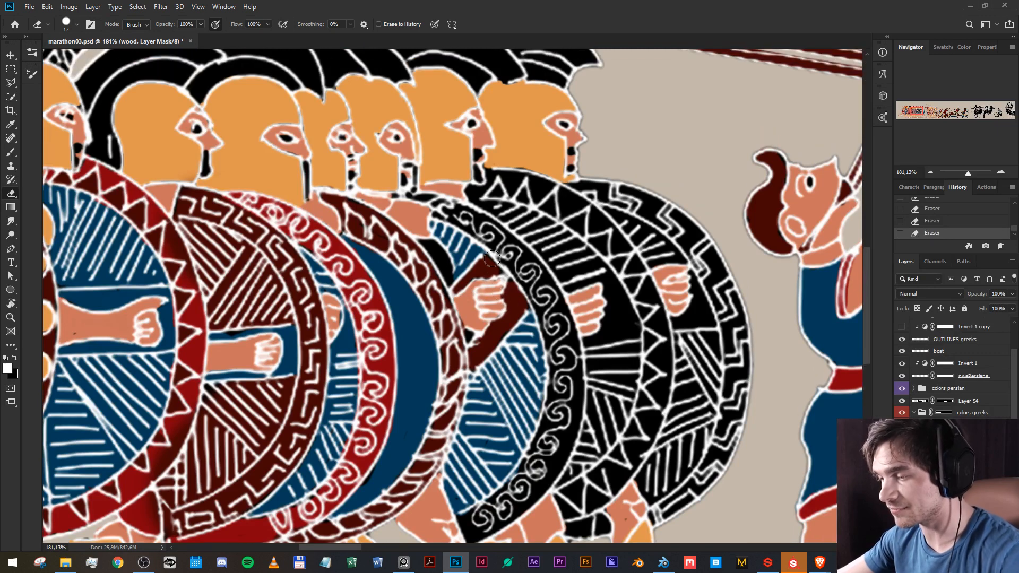
{"action": "left_click", "coordinate": [950, 462]}
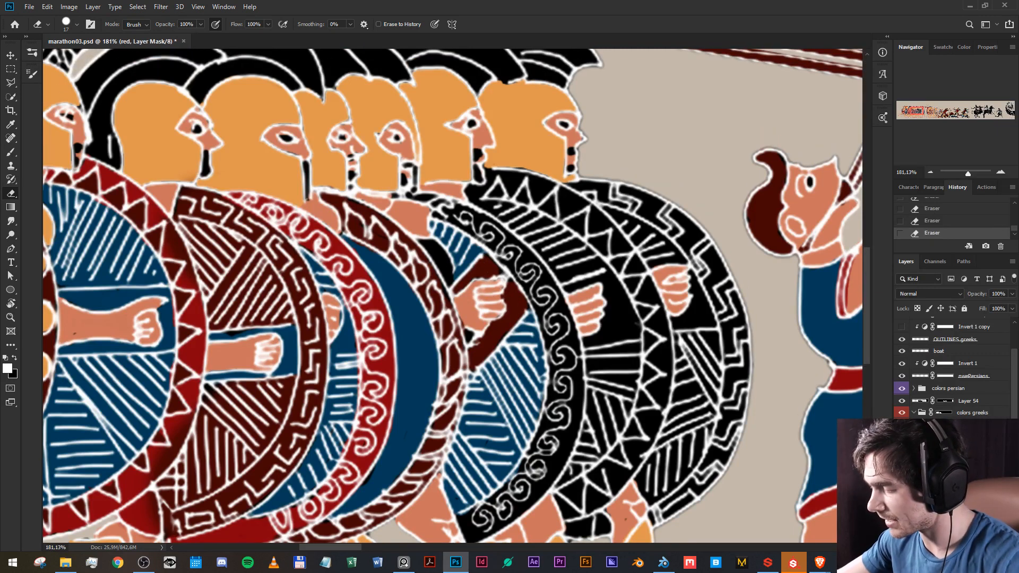
{"action": "key", "text": "x"}
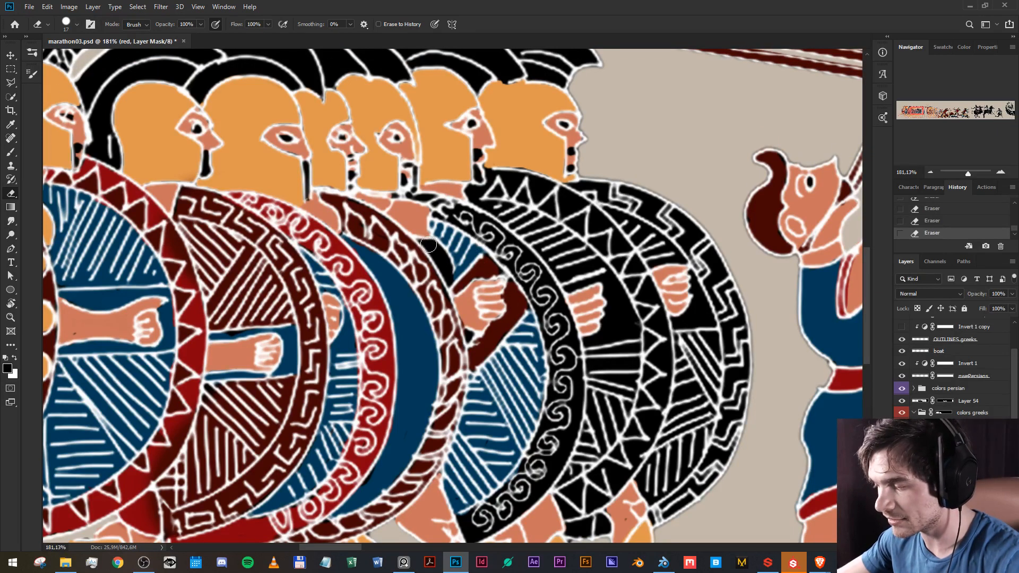
{"action": "left_click_drag", "start_coordinate": [431, 242], "coordinate": [444, 282]}
{"action": "key", "text": "x"}
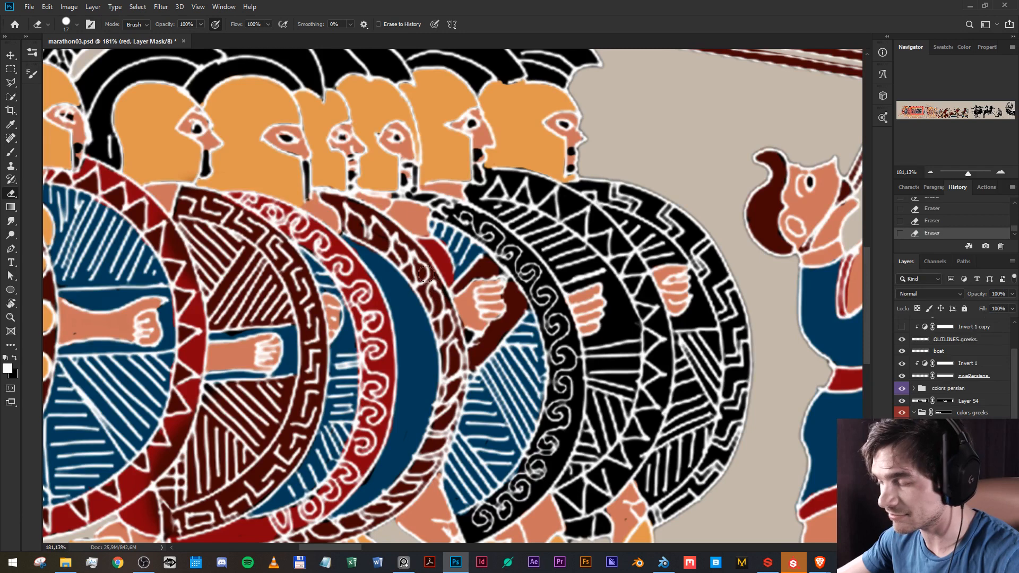
Target the blue layer's mask and reduce the eraser size to 11 px for detail work around the leaf-patterned shield.
{"action": "scroll", "coordinate": [431, 275], "scroll_direction": "down", "scroll_amount": 3}
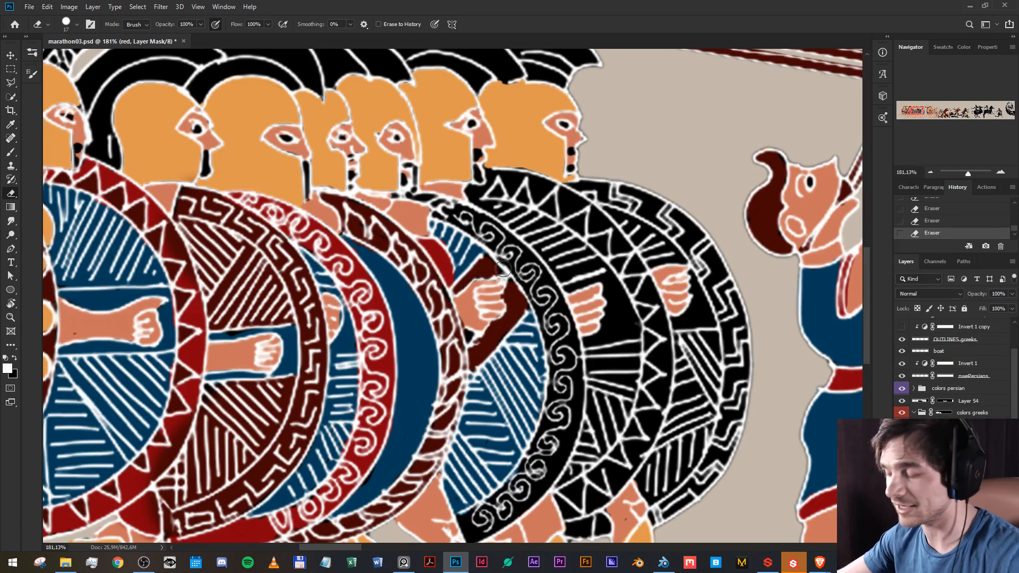
{"action": "scroll", "coordinate": [582, 276], "scroll_direction": "up", "scroll_amount": 5}
{"action": "scroll", "coordinate": [582, 277], "scroll_direction": "down", "scroll_amount": 3}
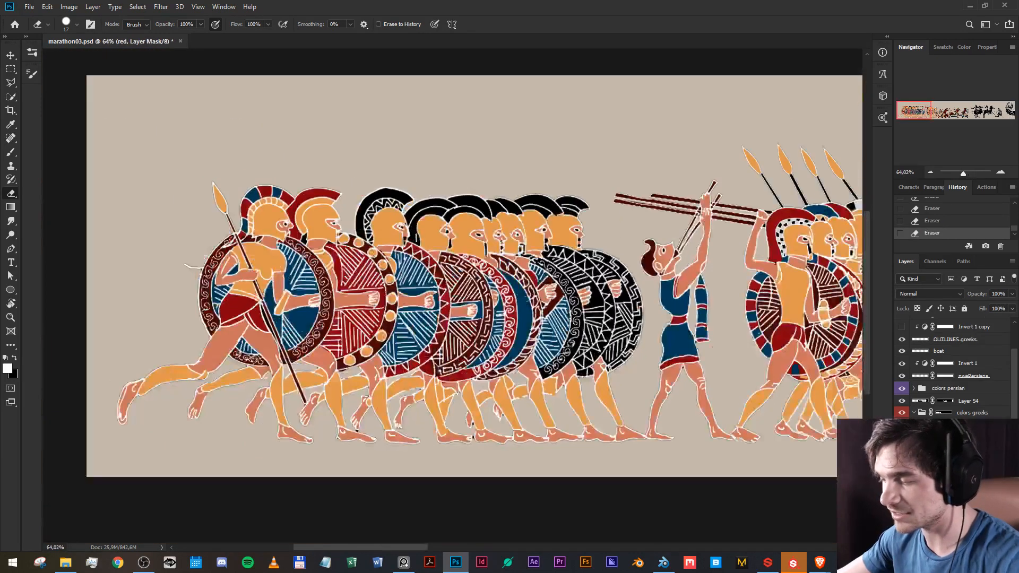
{"action": "scroll", "coordinate": [602, 293], "scroll_direction": "up", "scroll_amount": 5}
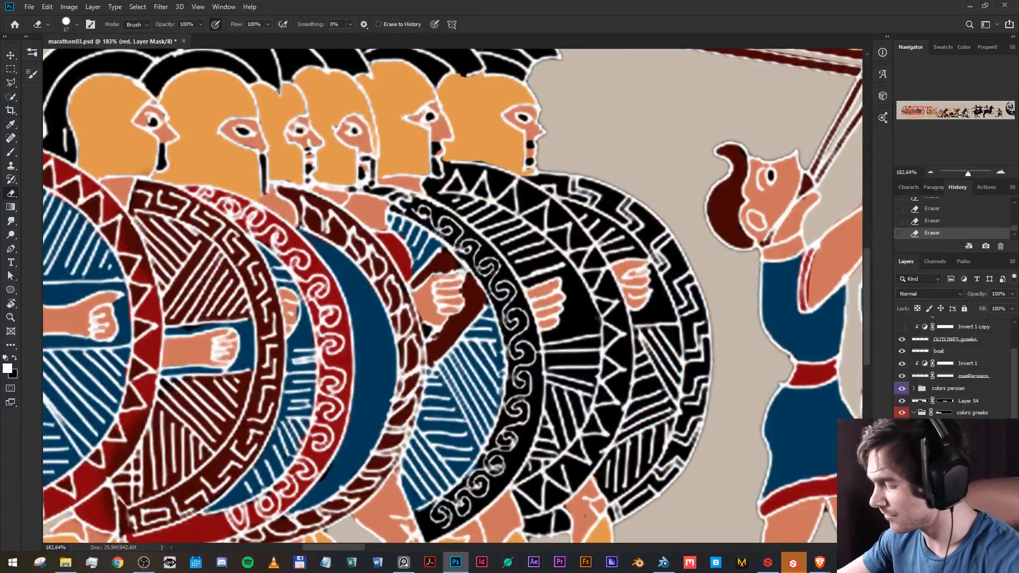
{"action": "left_click", "coordinate": [970, 461]}
{"action": "left_click", "coordinate": [950, 460]}
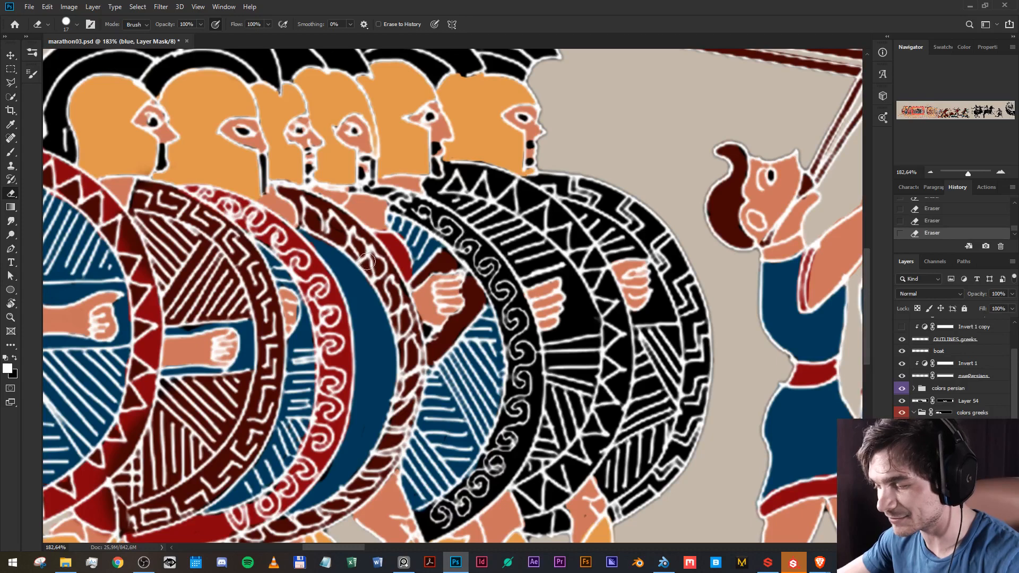
{"action": "left_click_drag", "start_coordinate": [309, 216], "coordinate": [306, 216]}
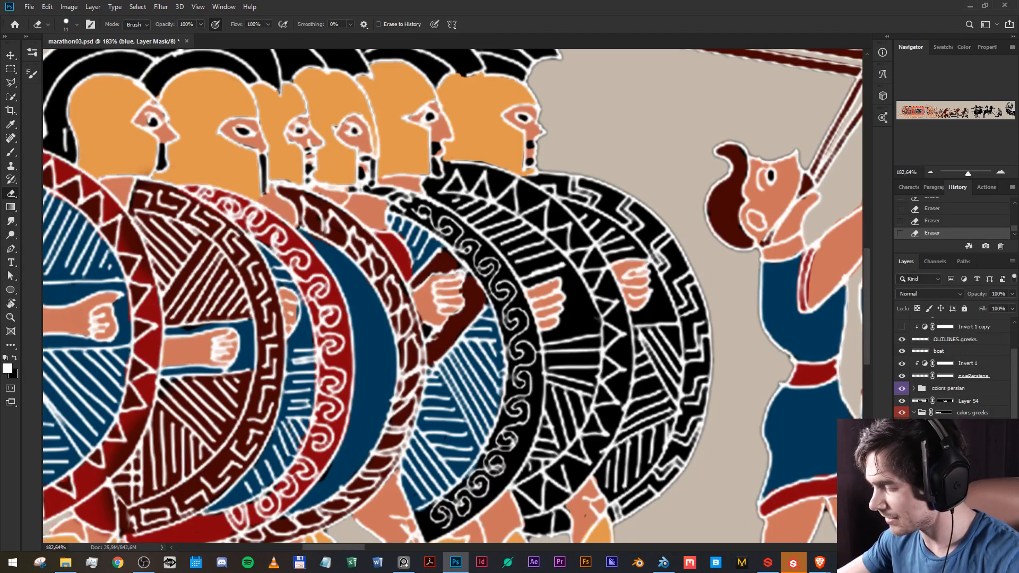
{"action": "left_click", "coordinate": [950, 449]}
{"action": "left_click", "coordinate": [950, 461]}
{"action": "scroll", "coordinate": [327, 265], "scroll_direction": "down", "scroll_amount": 3}
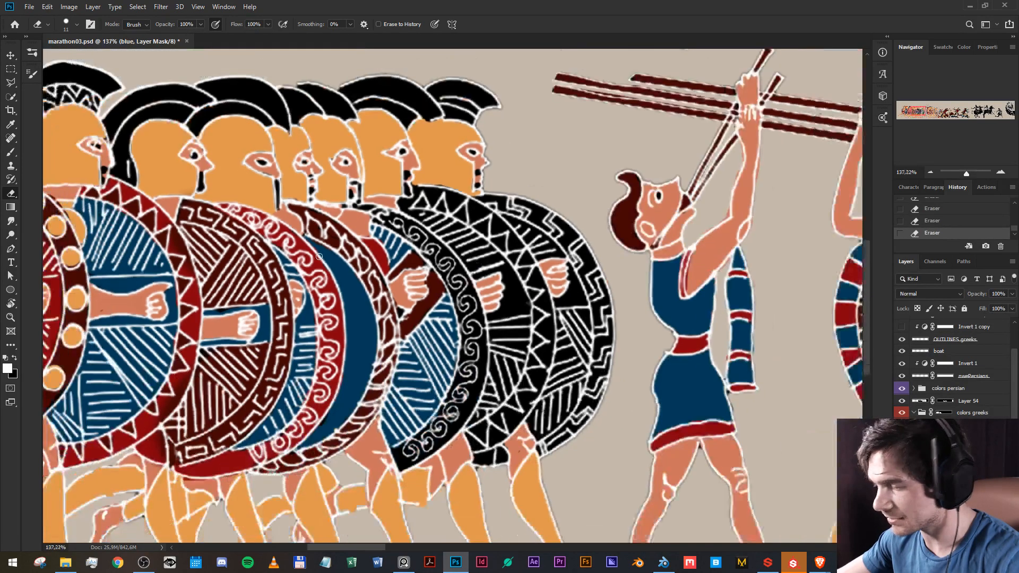
Trace the inner edge of the leaf-patterned rim with the Polygonal Lasso, from its upper end down to its lower tip.
{"action": "scroll", "coordinate": [255, 289], "scroll_direction": "up", "scroll_amount": 8}
{"action": "scroll", "coordinate": [271, 306], "scroll_direction": "down", "scroll_amount": 1}
{"action": "key", "text": "l"}
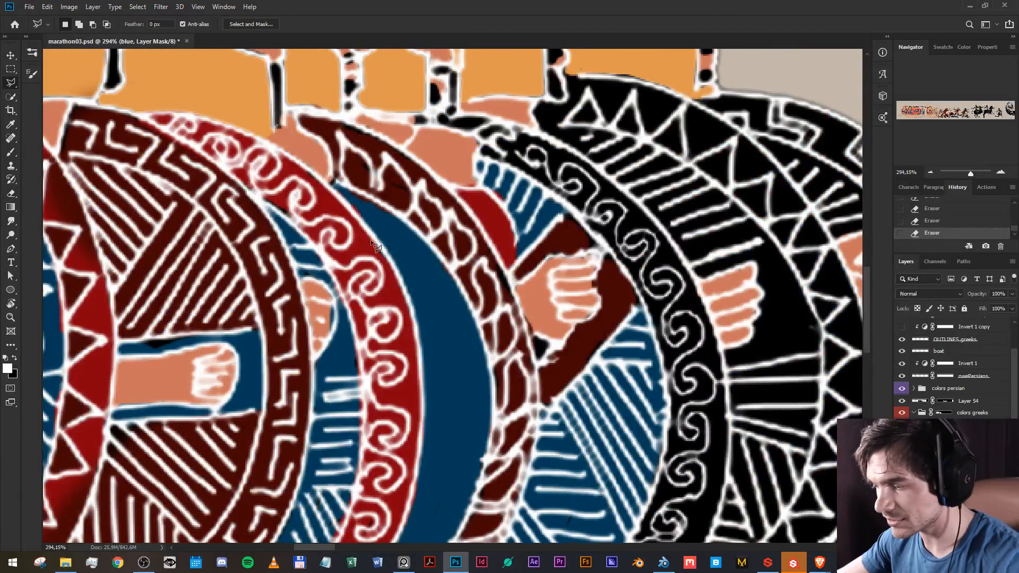
{"action": "left_click", "coordinate": [338, 165]}
{"action": "left_click", "coordinate": [349, 183]}
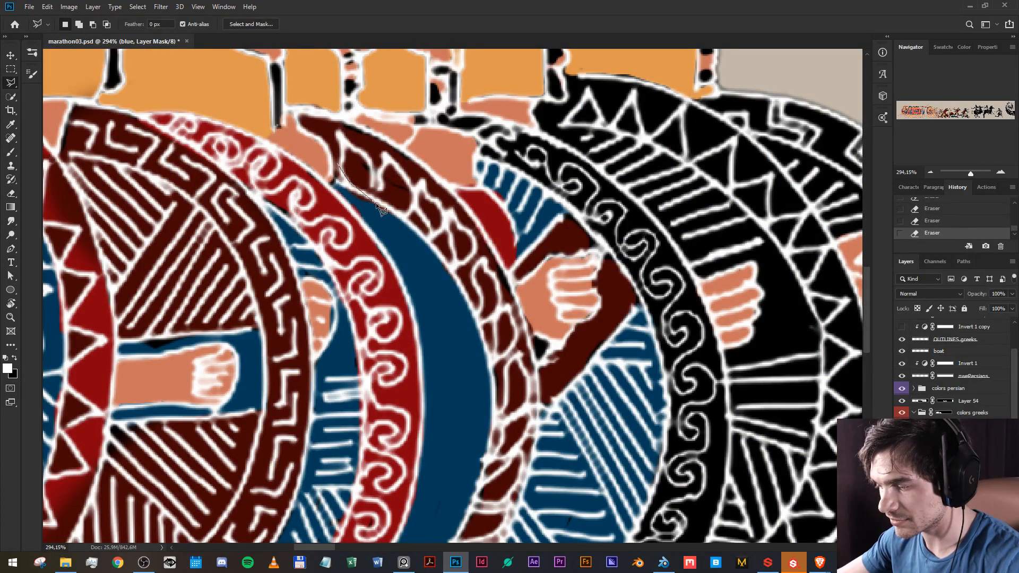
{"action": "left_click", "coordinate": [446, 258]}
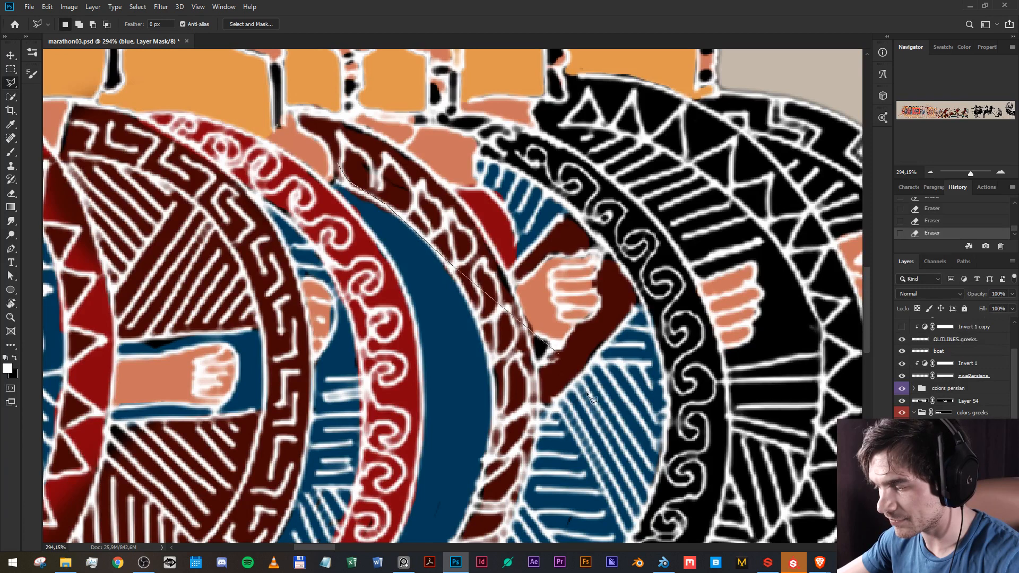
{"action": "scroll", "coordinate": [448, 260], "scroll_direction": "down", "scroll_amount": 2}
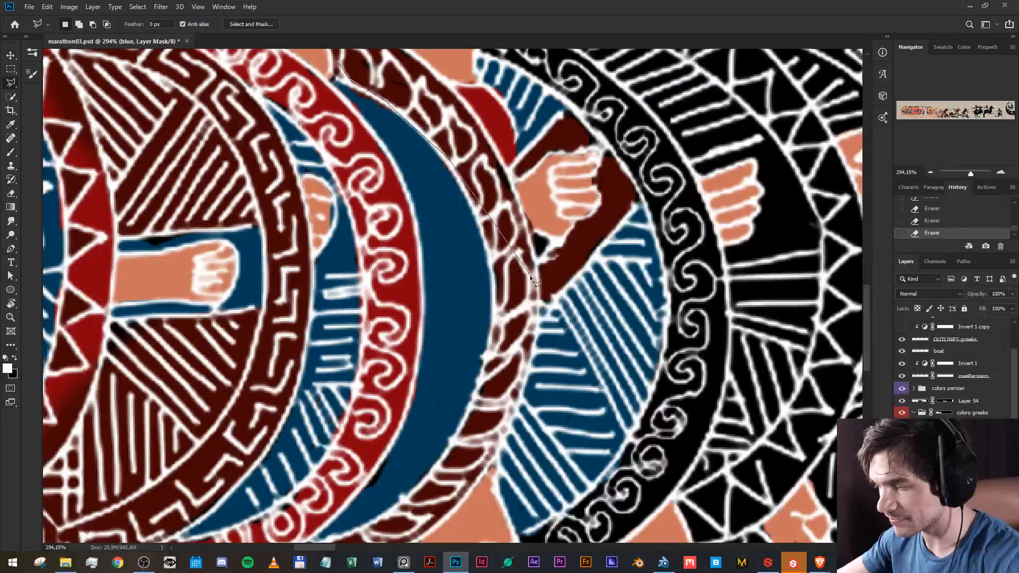
{"action": "left_click", "coordinate": [494, 269]}
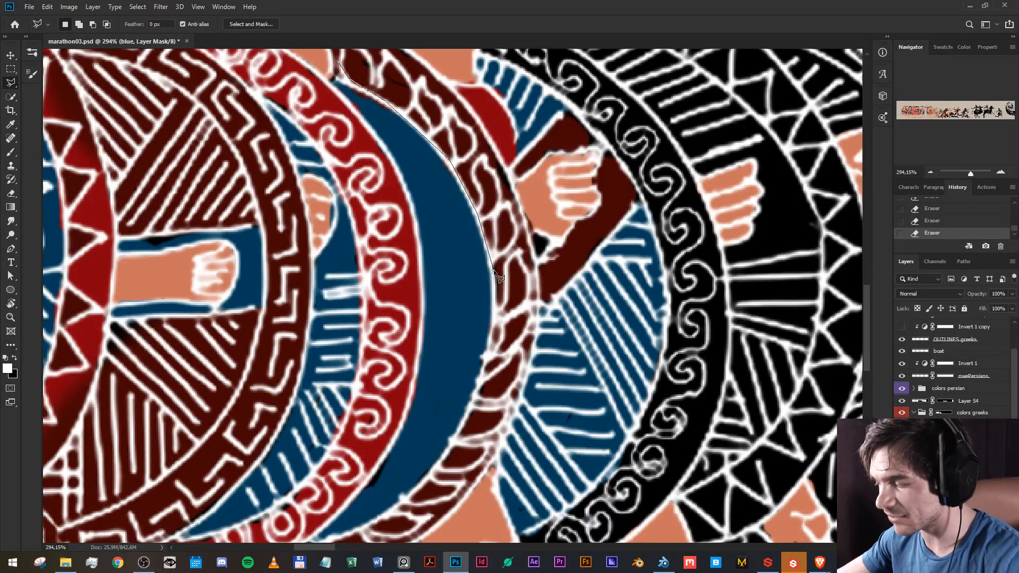
{"action": "left_click", "coordinate": [494, 321]}
{"action": "left_click", "coordinate": [479, 388]}
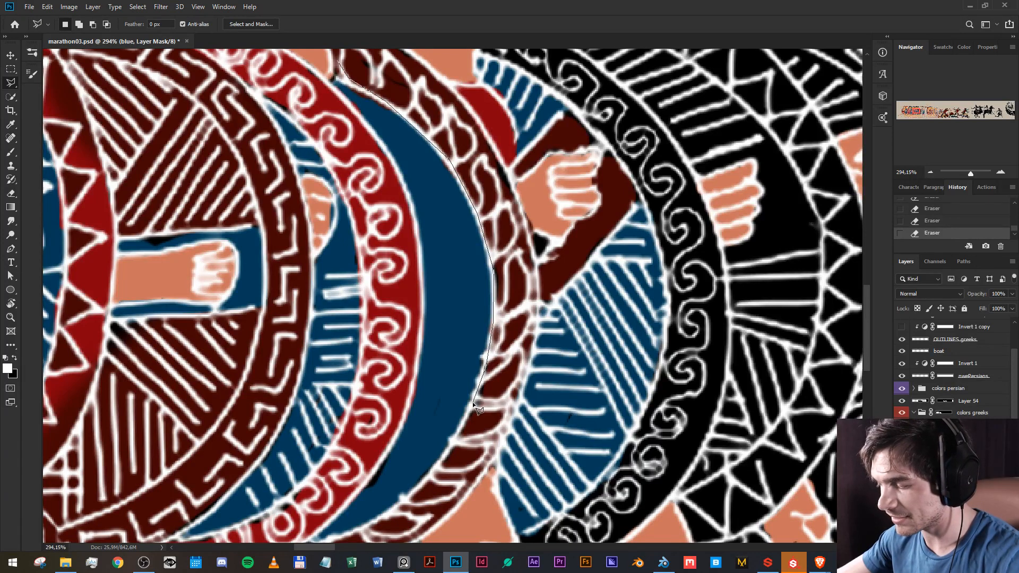
{"action": "scroll", "coordinate": [478, 409], "scroll_direction": "down", "scroll_amount": 2}
{"action": "left_click", "coordinate": [442, 358]}
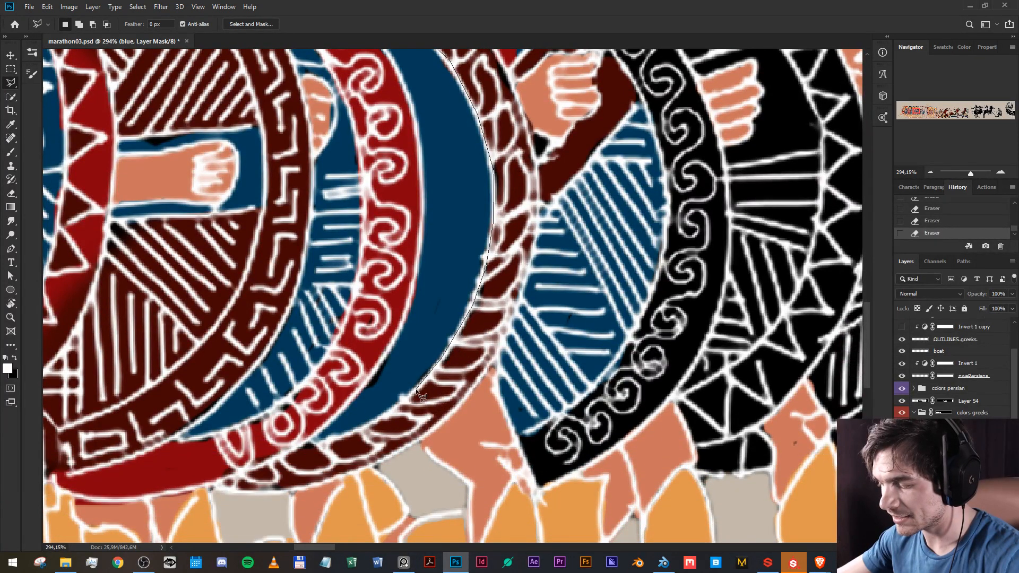
{"action": "left_click", "coordinate": [409, 397]}
{"action": "left_click", "coordinate": [386, 415]}
{"action": "left_click", "coordinate": [350, 433]}
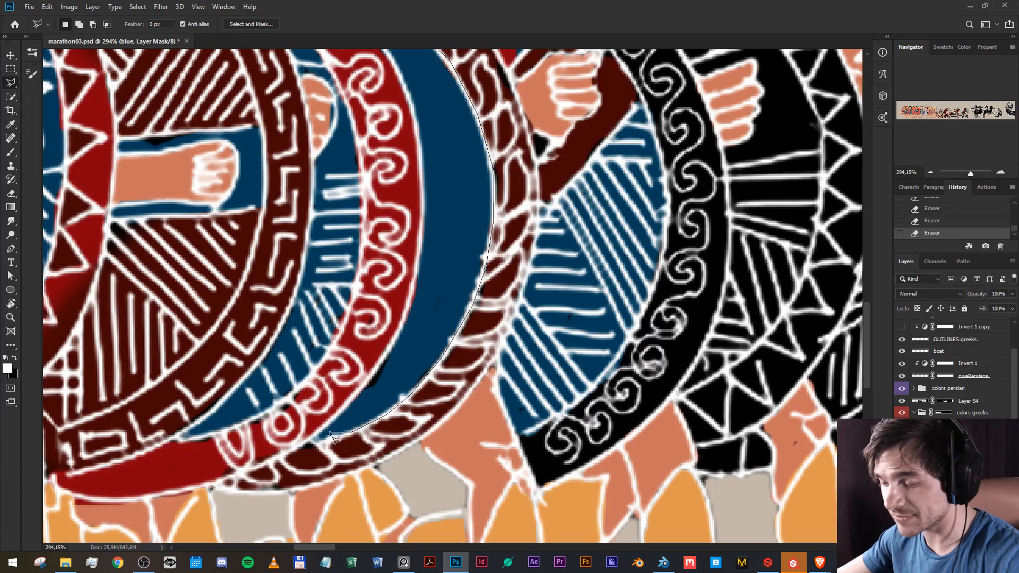
{"action": "left_click", "coordinate": [315, 444]}
{"action": "left_click", "coordinate": [281, 460]}
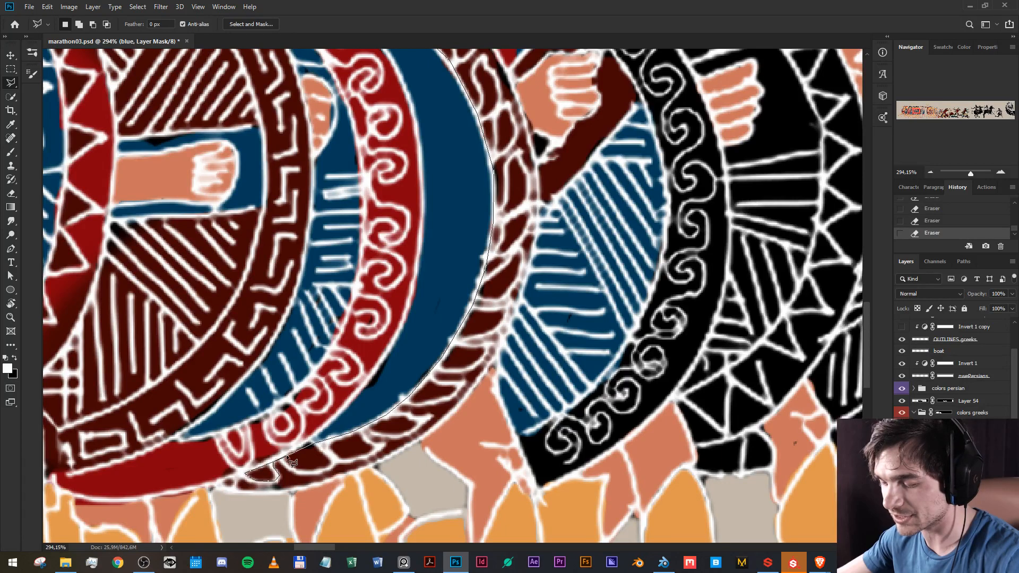
Continue the Polygonal Lasso outline around the individual leaves along the lower part of the leaf-patterned rim.
{"action": "left_click", "coordinate": [292, 472]}
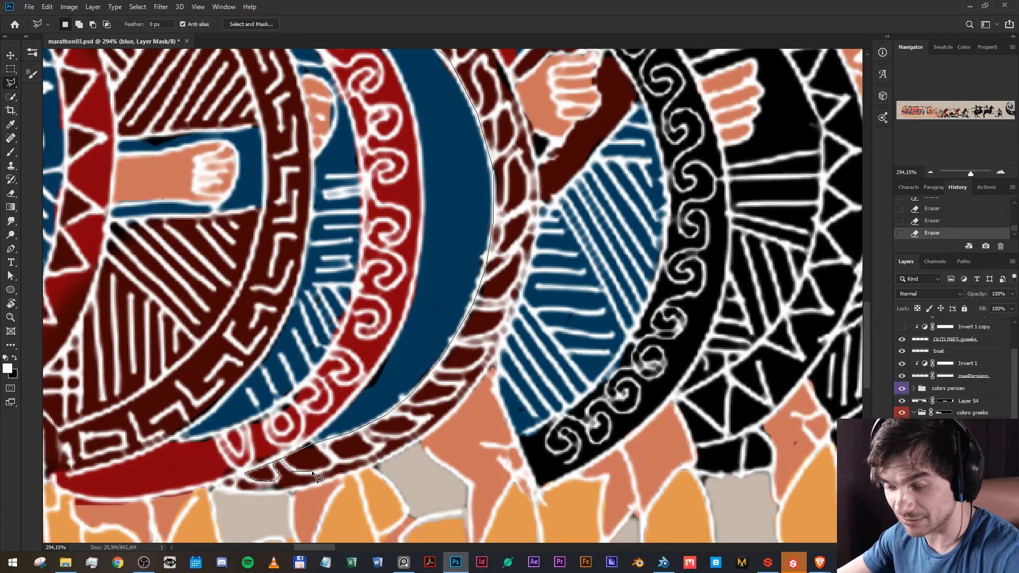
{"action": "left_click", "coordinate": [336, 461]}
{"action": "left_click", "coordinate": [372, 458]}
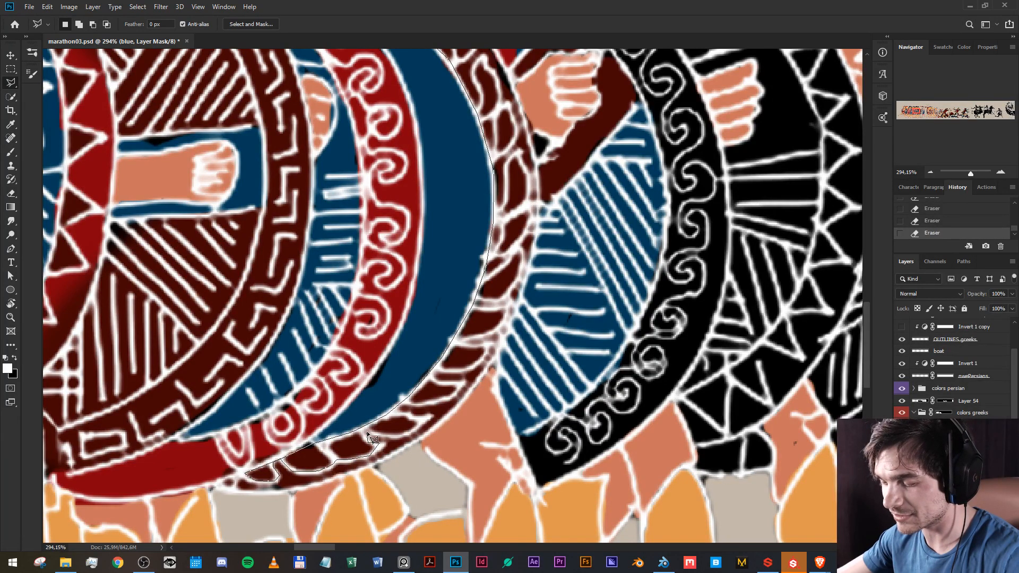
{"action": "left_click", "coordinate": [368, 432]}
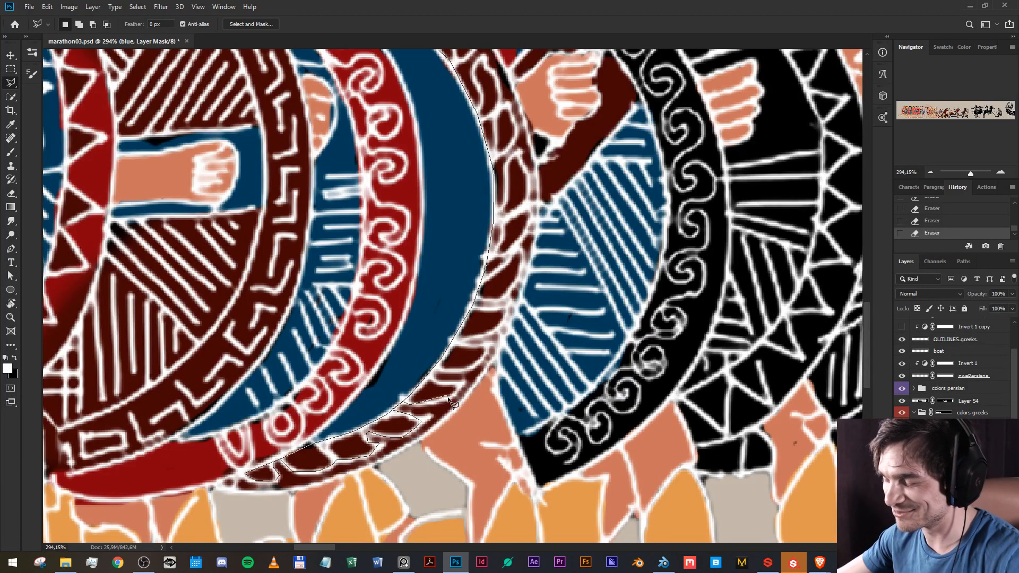
{"action": "left_click", "coordinate": [439, 367]}
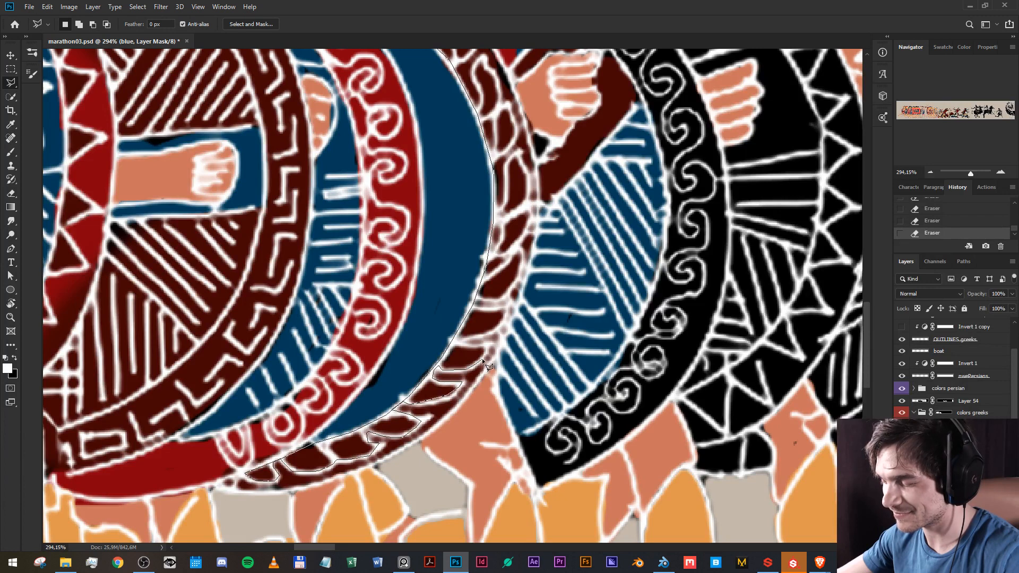
{"action": "left_click", "coordinate": [477, 345]}
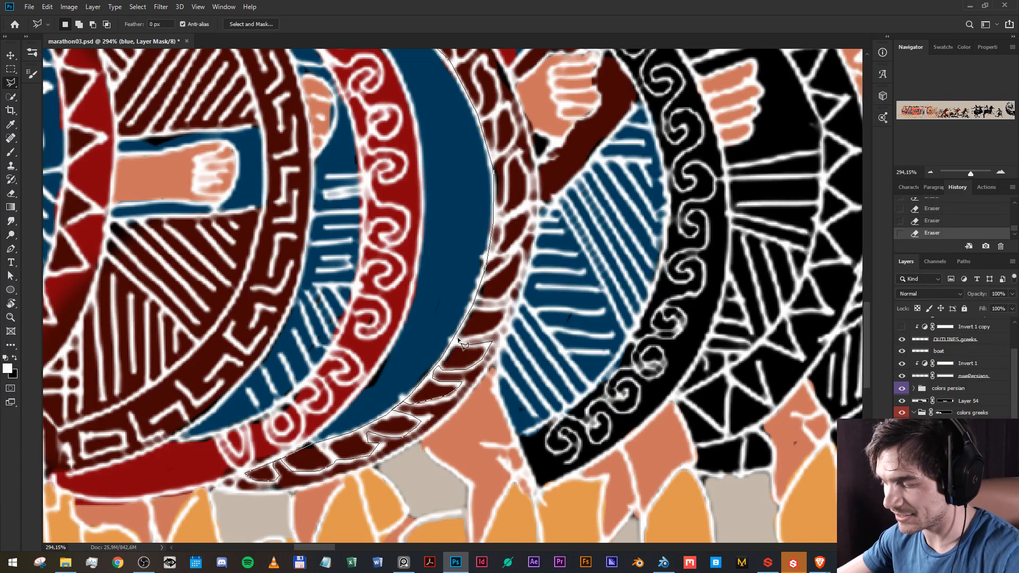
{"action": "left_click", "coordinate": [459, 340]}
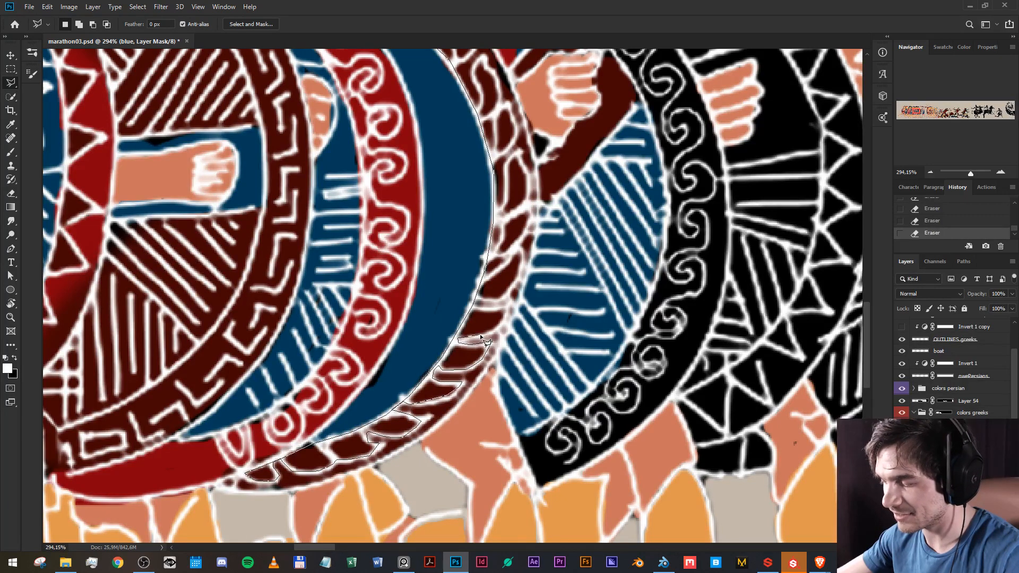
{"action": "left_click", "coordinate": [508, 315]}
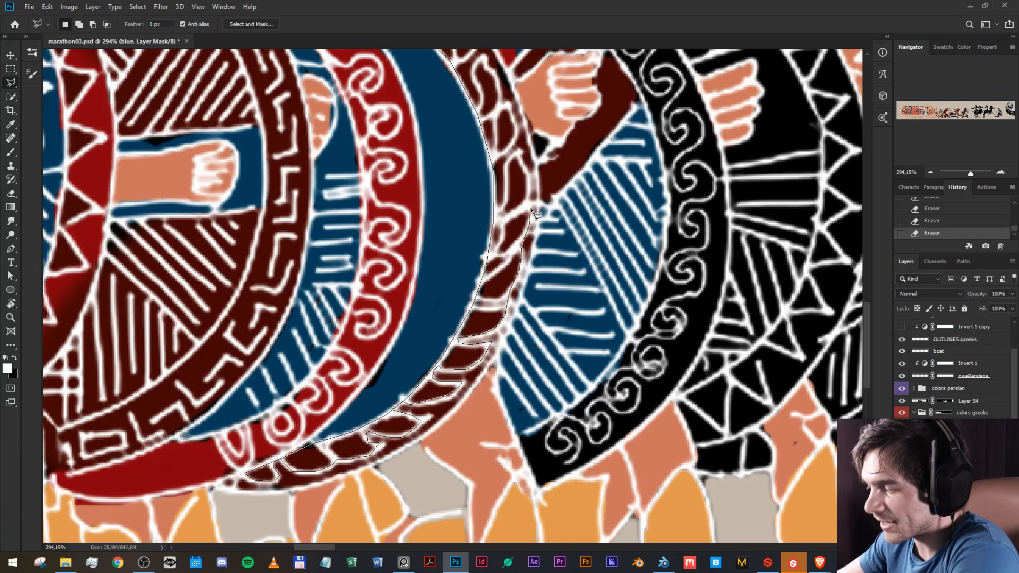
Extend the lasso outline up around the leaves in the middle of the leaf-patterned rim, beside the fist.
{"action": "left_click", "coordinate": [524, 167]}
{"action": "left_click", "coordinate": [520, 149]}
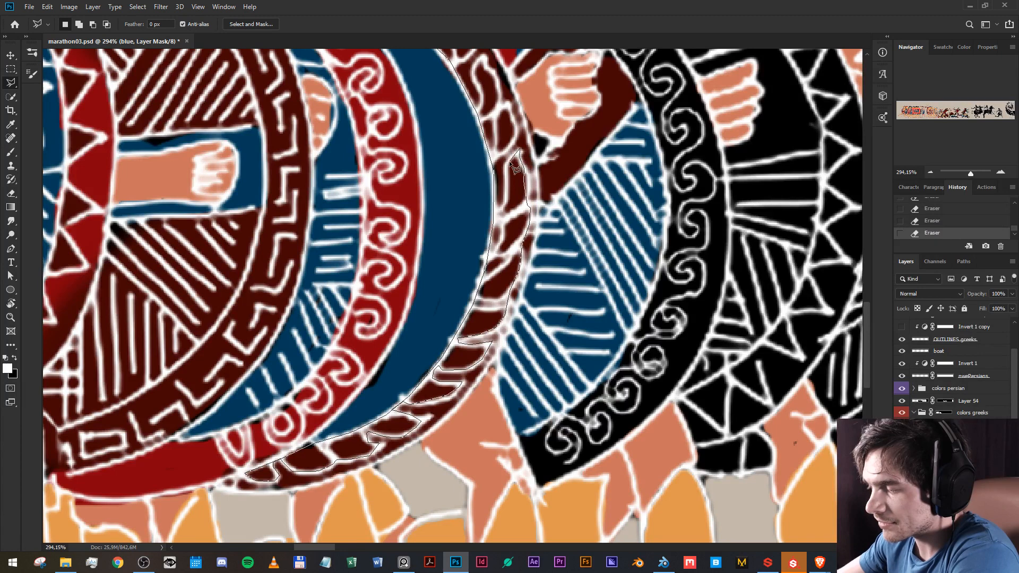
{"action": "left_click", "coordinate": [507, 161]}
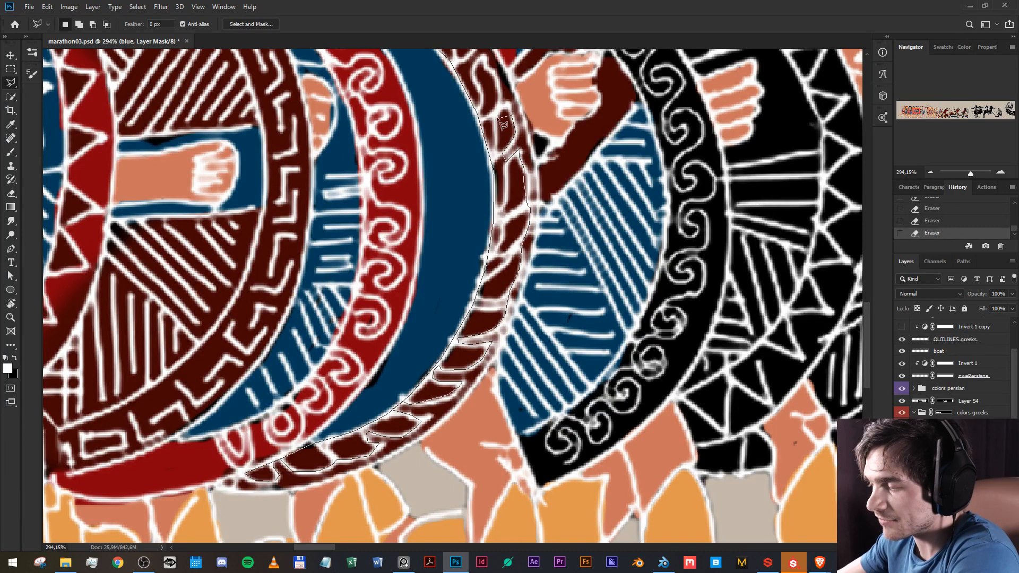
{"action": "scroll", "coordinate": [491, 137], "scroll_direction": "up", "scroll_amount": 3}
{"action": "left_click", "coordinate": [508, 251]}
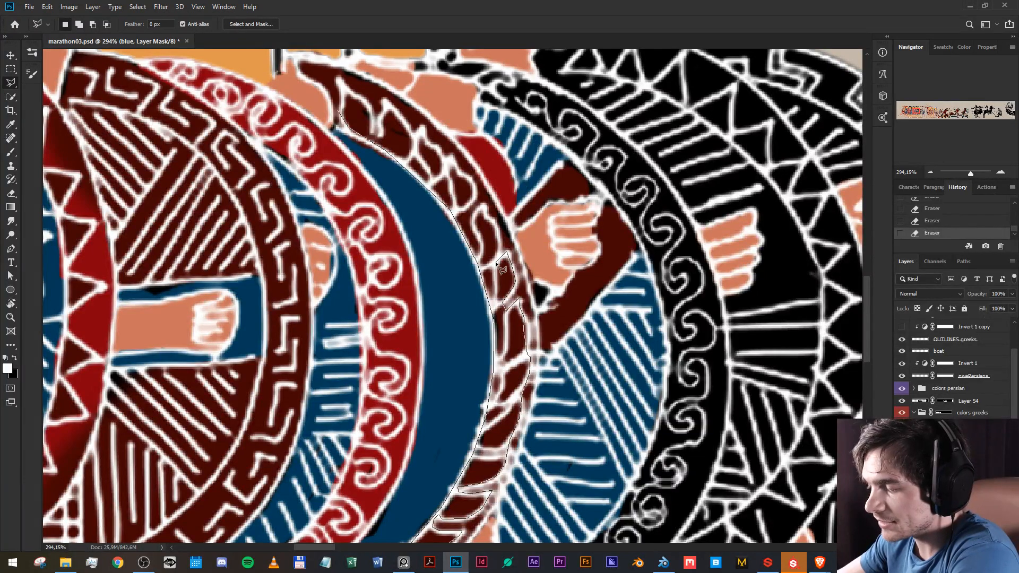
{"action": "left_click", "coordinate": [496, 257]}
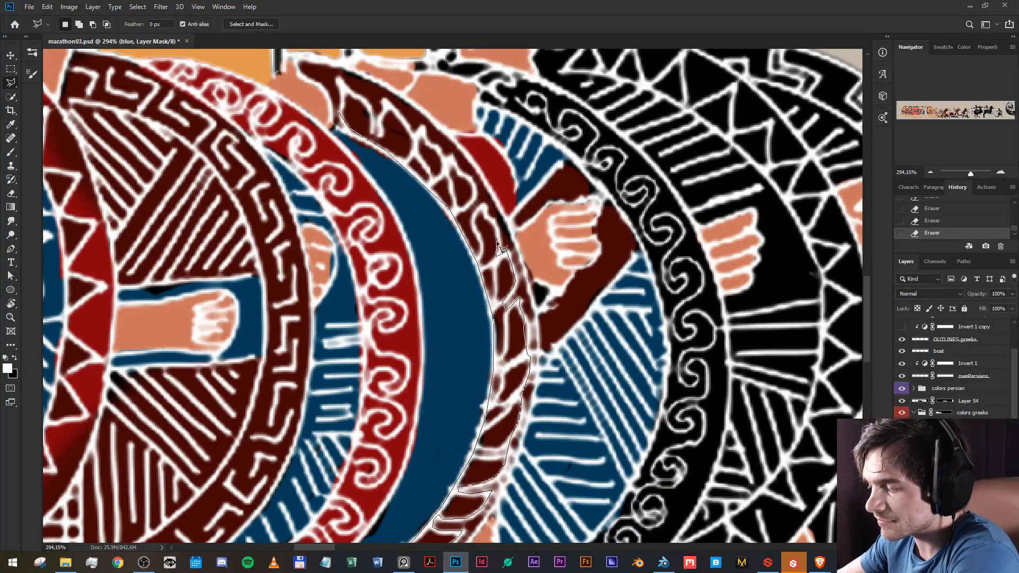
{"action": "left_click", "coordinate": [484, 207]}
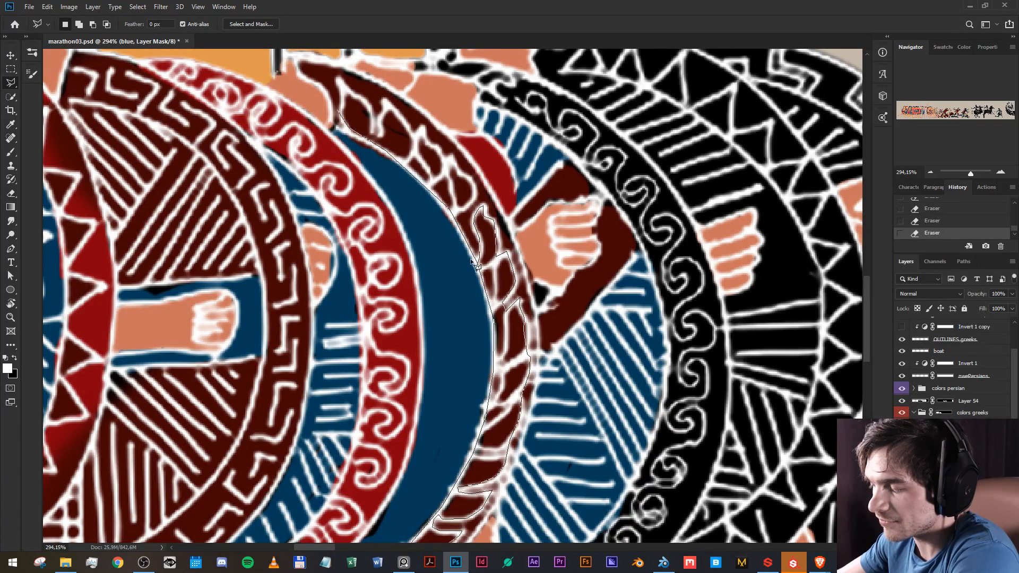
Trace the remaining leaves up to the rim's upper end and close the lasso selection at its starting point.
{"action": "left_click", "coordinate": [447, 222]}
{"action": "left_click", "coordinate": [457, 212]}
{"action": "left_click", "coordinate": [469, 206]}
{"action": "left_click", "coordinate": [474, 192]}
{"action": "left_click", "coordinate": [470, 181]}
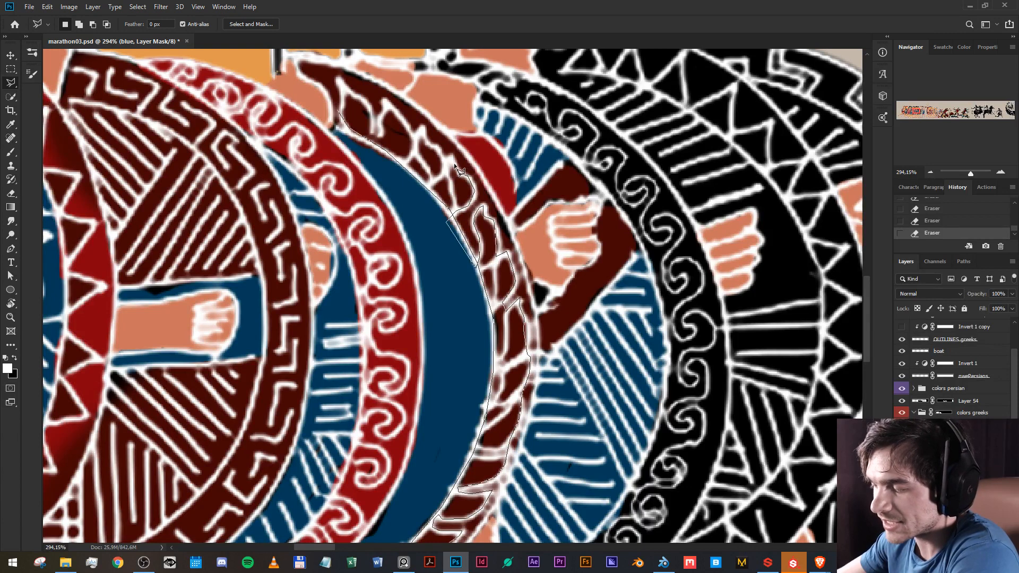
{"action": "left_click", "coordinate": [448, 161]}
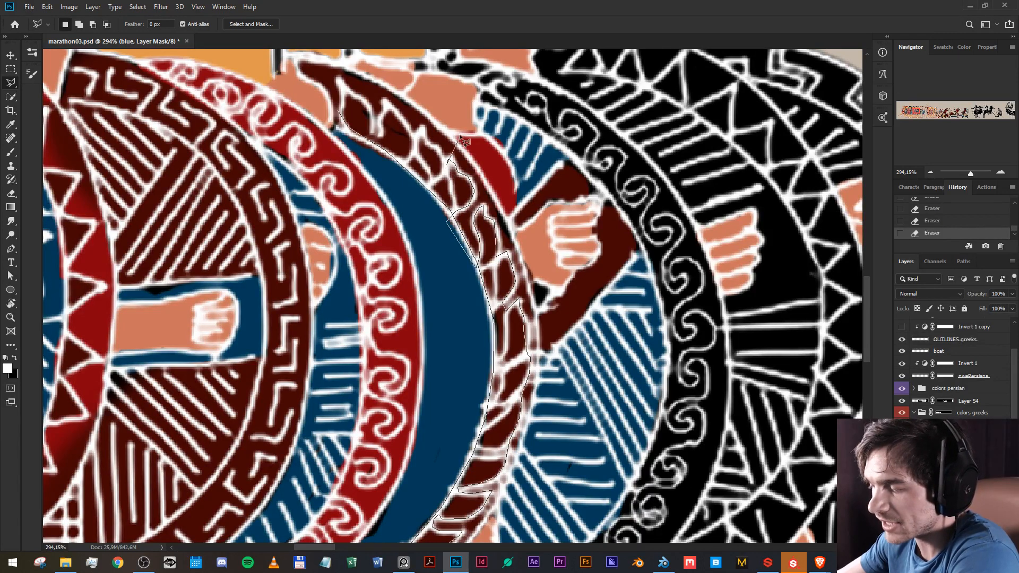
{"action": "left_click", "coordinate": [422, 127]}
{"action": "scroll", "coordinate": [367, 156], "scroll_direction": "up", "scroll_amount": 2}
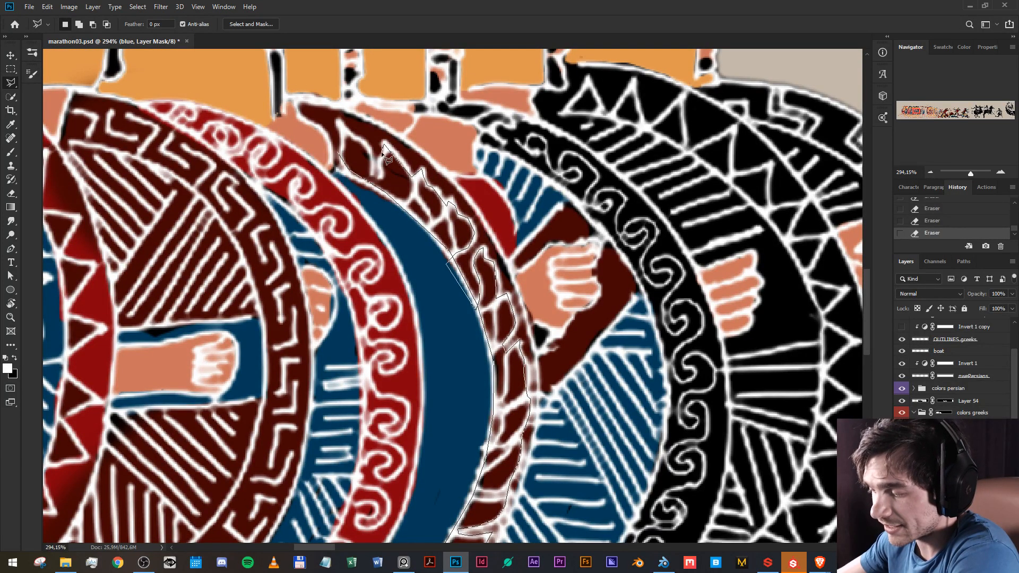
{"action": "left_click", "coordinate": [384, 144]}
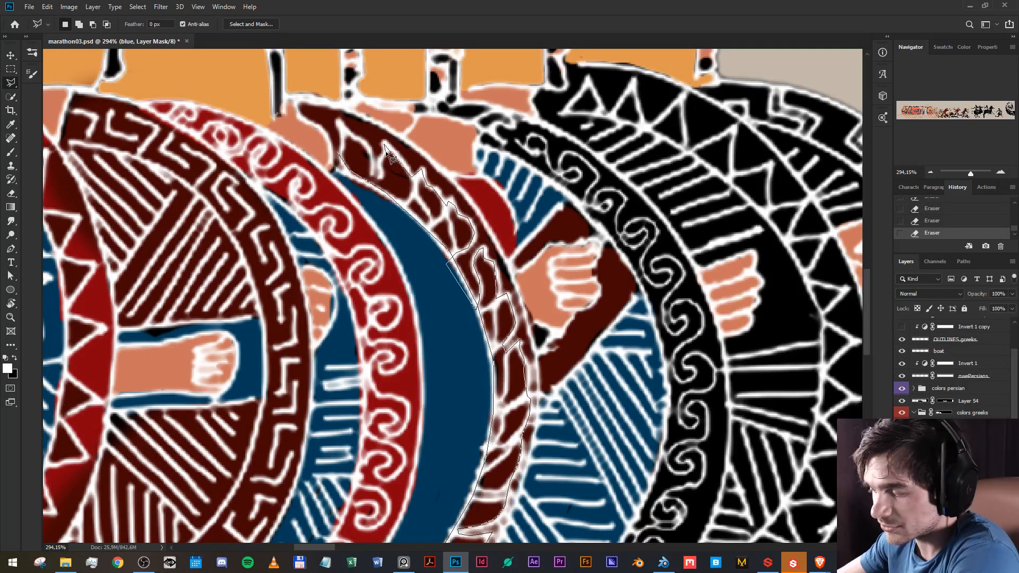
{"action": "left_click", "coordinate": [379, 179]}
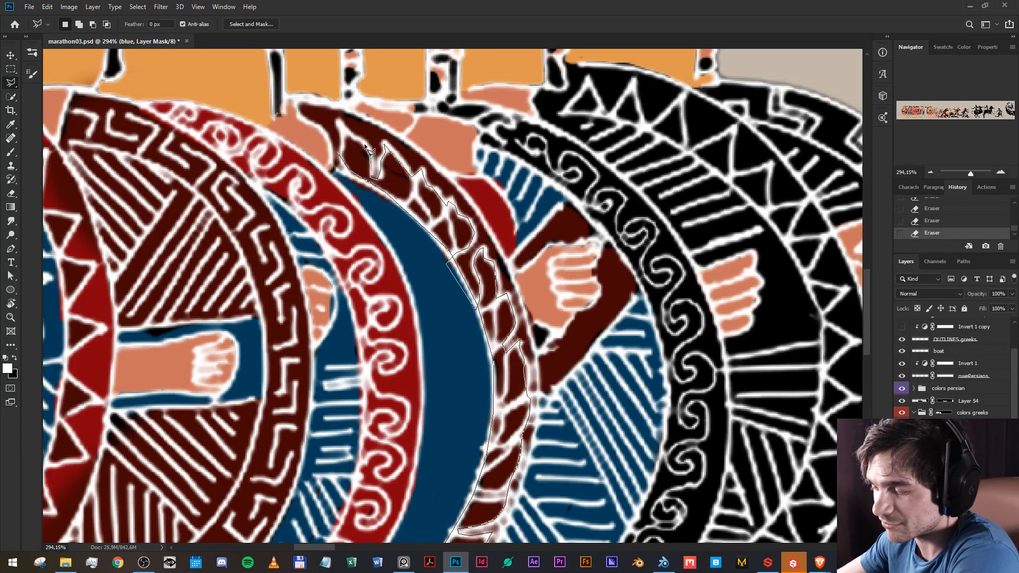
{"action": "left_click", "coordinate": [345, 130]}
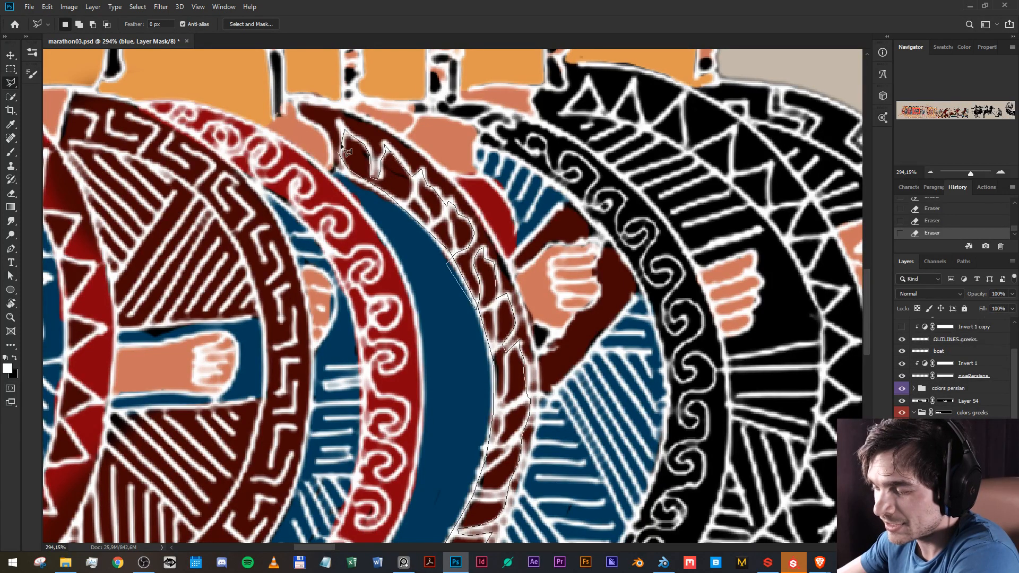
{"action": "left_click", "coordinate": [339, 170]}
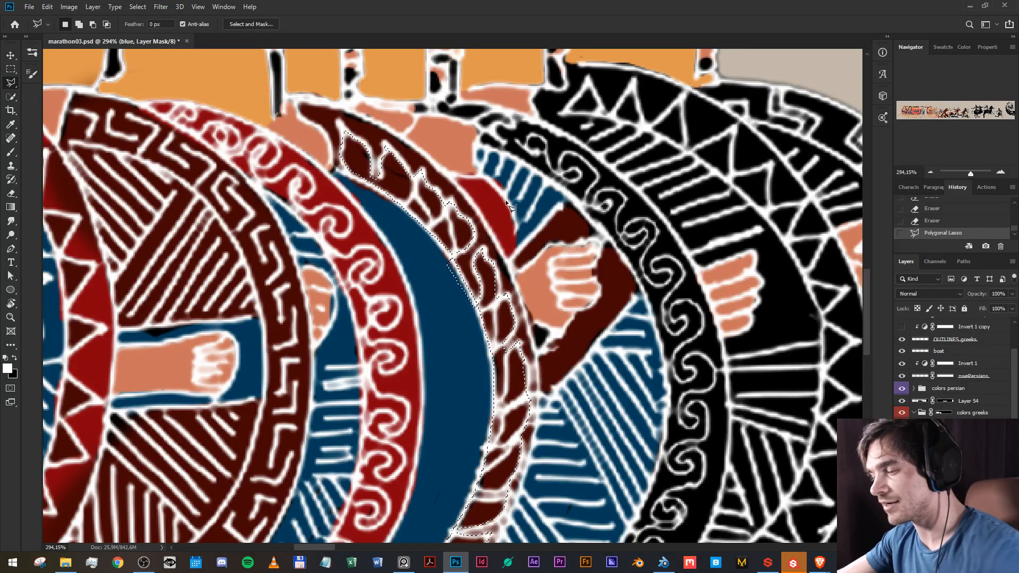
Try the eraser on the blue layer's mask over one of the selected leaves in the upper rim.
{"action": "scroll", "coordinate": [511, 207], "scroll_direction": "up", "scroll_amount": 2}
{"action": "key", "text": "e"}
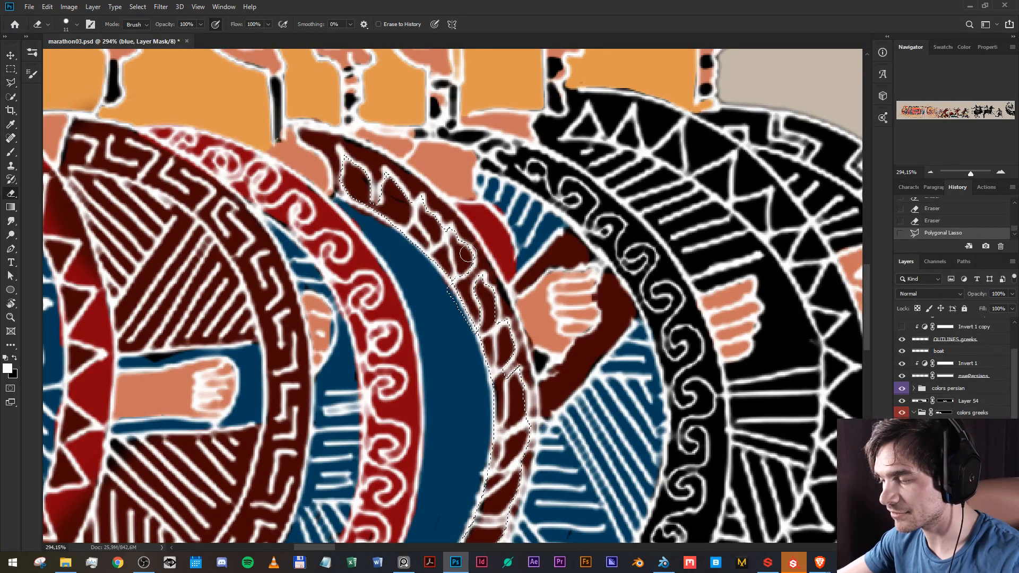
{"action": "key", "text": "x"}
{"action": "mouse_move", "coordinate": [468, 253]}
{"action": "left_mouse_down"}
{"action": "mouse_move", "coordinate": [460, 266]}
{"action": "mouse_move", "coordinate": [455, 249]}
{"action": "mouse_move", "coordinate": [463, 265]}
{"action": "left_mouse_up"}
{"action": "key", "text": "x"}
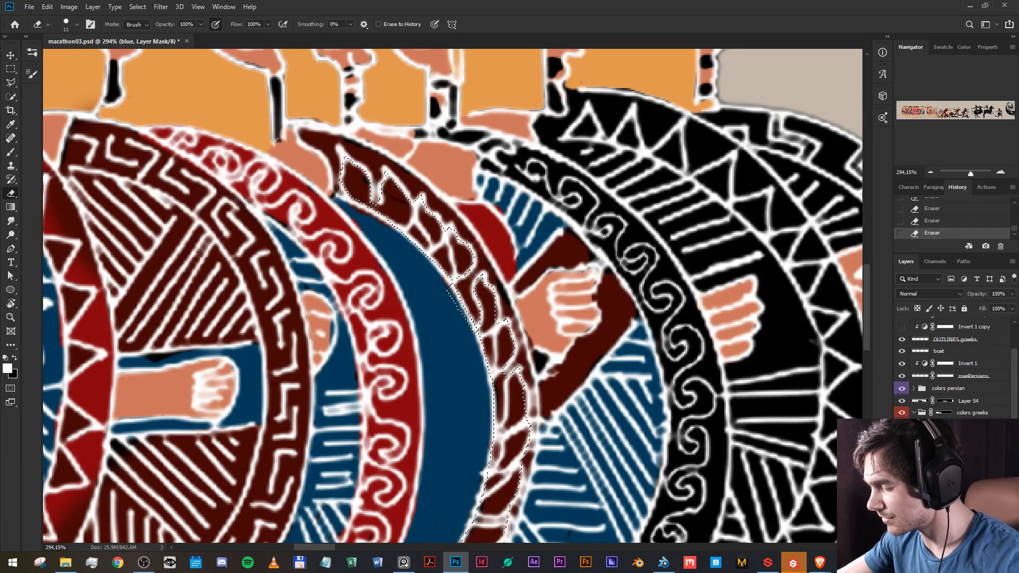
Remove the dark brown from the selected upper and middle leaves of the rim by erasing on the wood layer's mask.
{"action": "left_click", "coordinate": [945, 461]}
{"action": "mouse_move", "coordinate": [426, 213]}
{"action": "left_mouse_down"}
{"action": "mouse_move", "coordinate": [427, 238]}
{"action": "mouse_move", "coordinate": [435, 230]}
{"action": "mouse_move", "coordinate": [422, 214]}
{"action": "mouse_move", "coordinate": [409, 206]}
{"action": "mouse_move", "coordinate": [402, 218]}
{"action": "mouse_move", "coordinate": [392, 189]}
{"action": "mouse_move", "coordinate": [401, 206]}
{"action": "mouse_move", "coordinate": [371, 203]}
{"action": "mouse_move", "coordinate": [353, 169]}
{"action": "mouse_move", "coordinate": [354, 213]}
{"action": "left_mouse_up"}
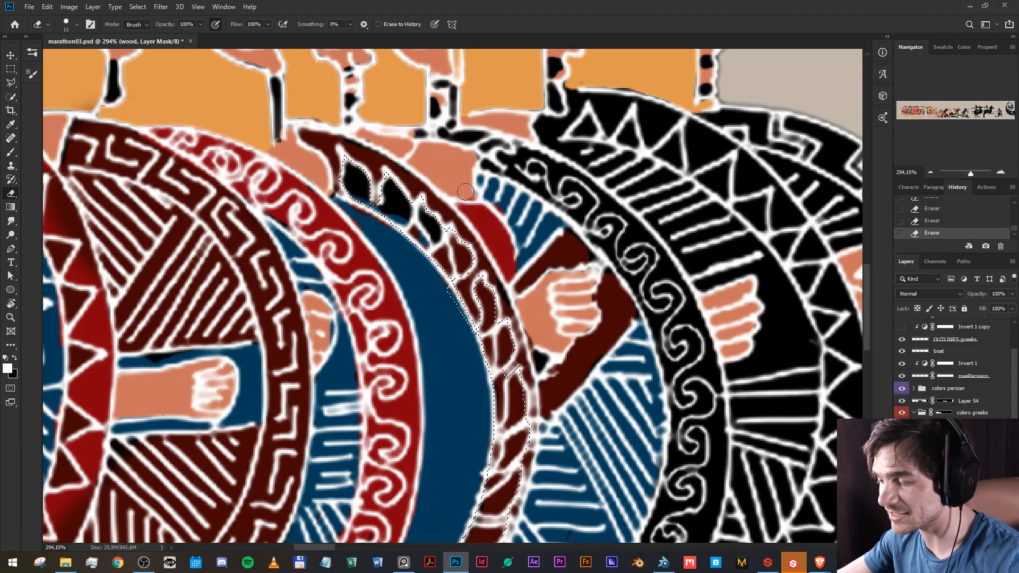
{"action": "left_click_drag", "start_coordinate": [460, 245], "coordinate": [461, 262]}
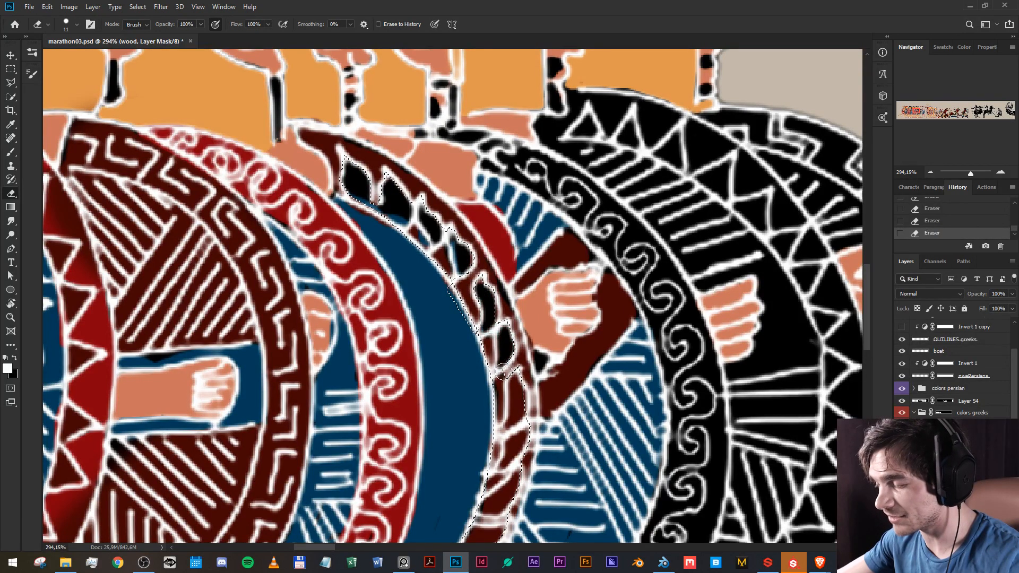
{"action": "scroll", "coordinate": [502, 414], "scroll_direction": "down", "scroll_amount": 1}
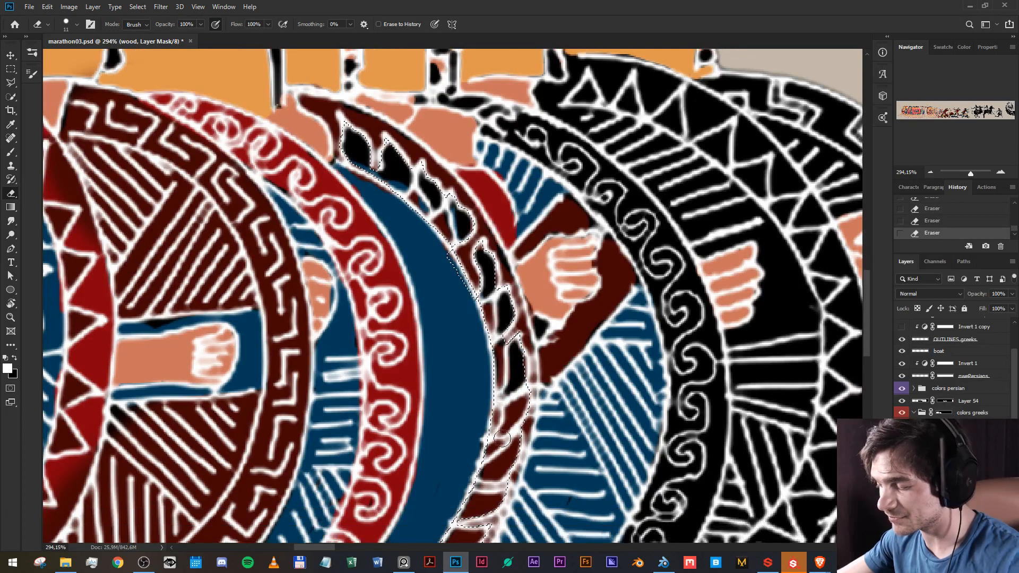
{"action": "scroll", "coordinate": [502, 439], "scroll_direction": "down", "scroll_amount": 3}
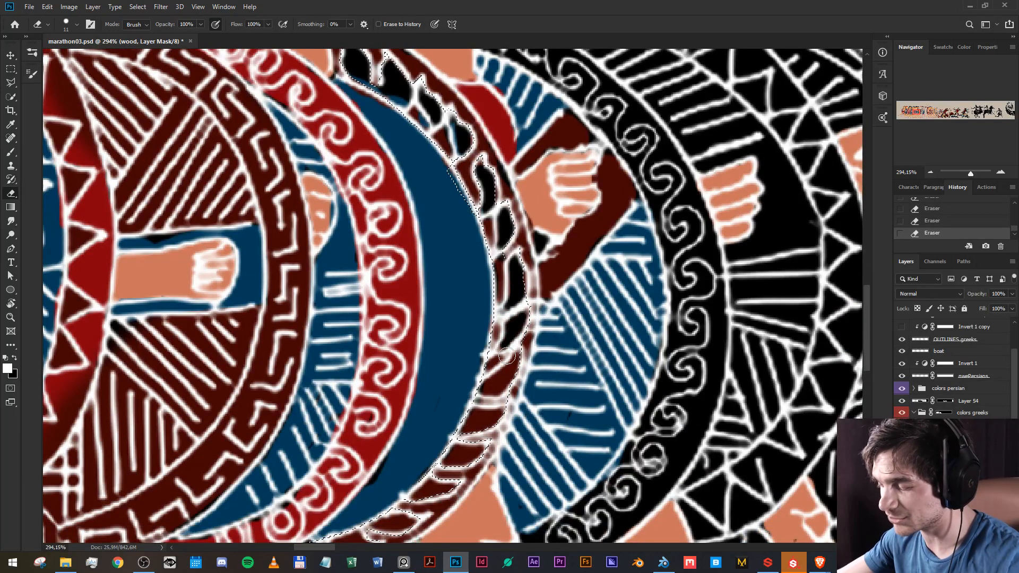
{"action": "mouse_move", "coordinate": [508, 359]}
{"action": "left_mouse_down"}
{"action": "mouse_move", "coordinate": [493, 390]}
{"action": "mouse_move", "coordinate": [515, 358]}
{"action": "left_mouse_up"}
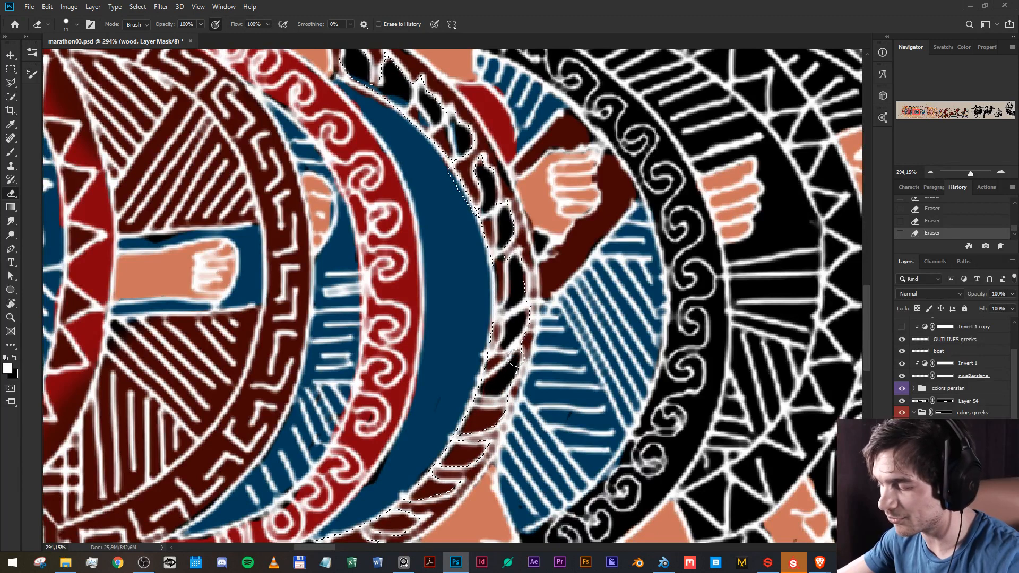
Remove the dark brown from the selected lower leaves down to the rim's tip on the wood layer's mask.
{"action": "scroll", "coordinate": [504, 369], "scroll_direction": "down", "scroll_amount": 2}
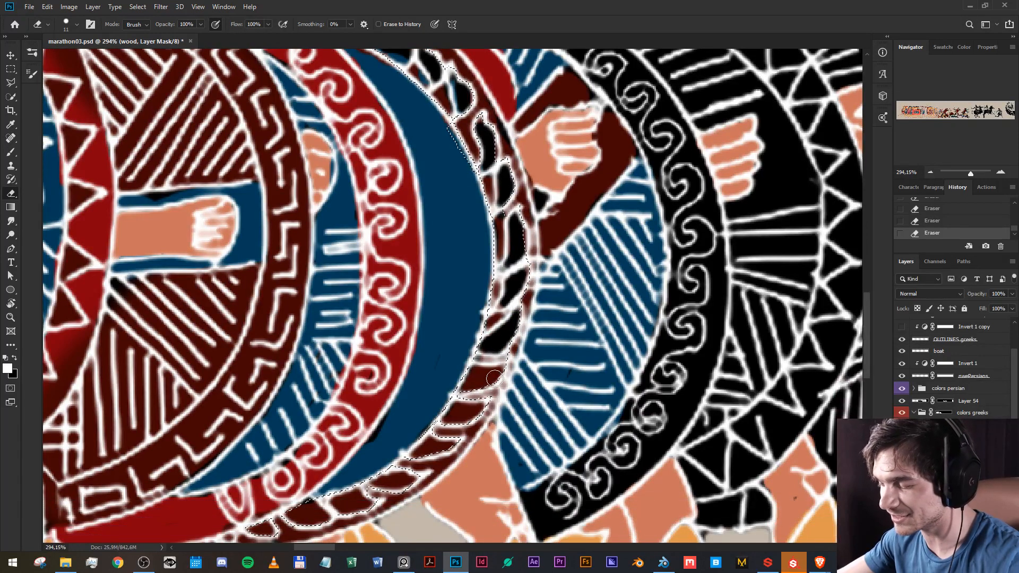
{"action": "scroll", "coordinate": [500, 375], "scroll_direction": "down", "scroll_amount": 1}
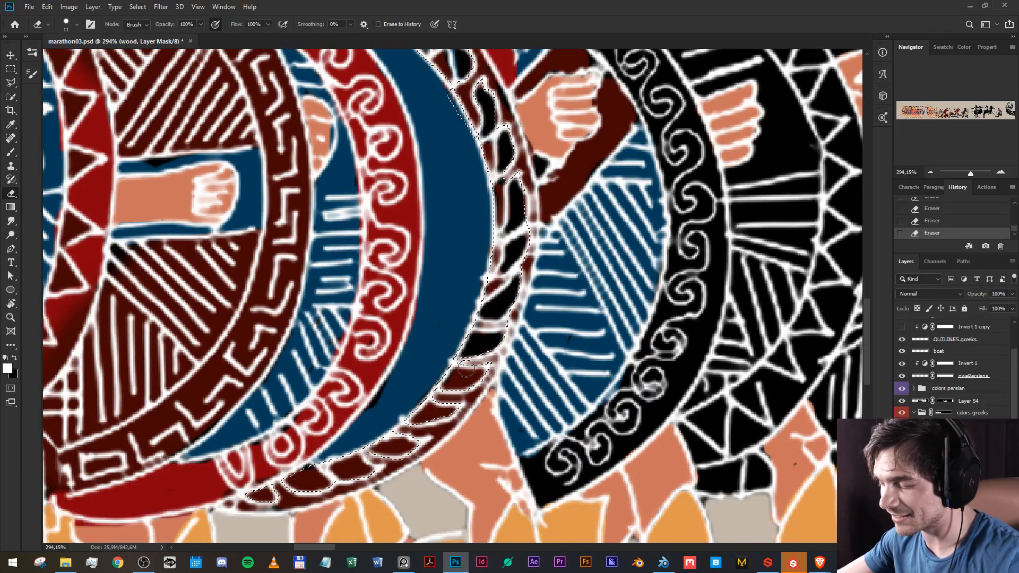
{"action": "left_click_drag", "start_coordinate": [448, 384], "coordinate": [476, 374]}
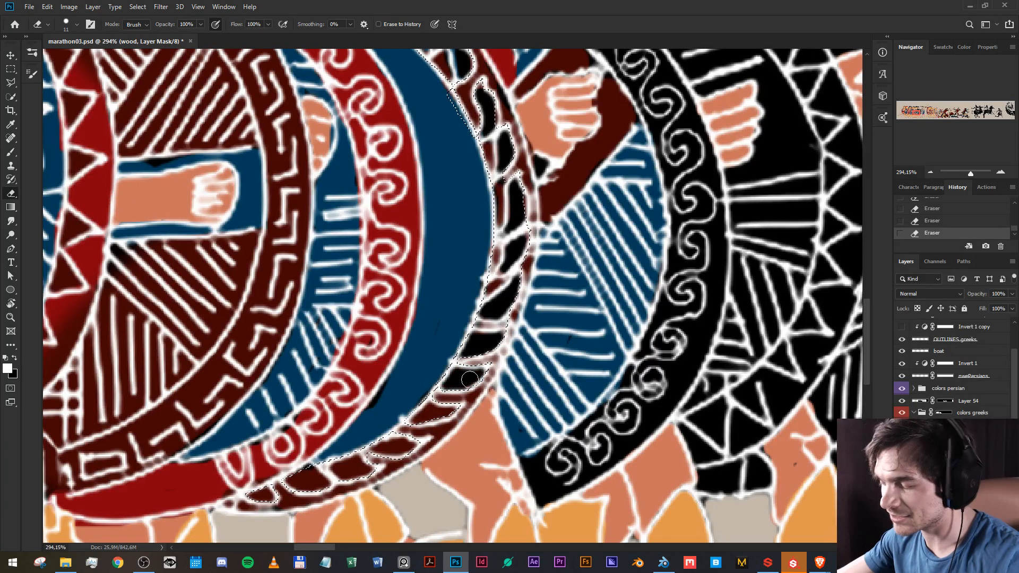
{"action": "scroll", "coordinate": [470, 379], "scroll_direction": "down", "scroll_amount": 1}
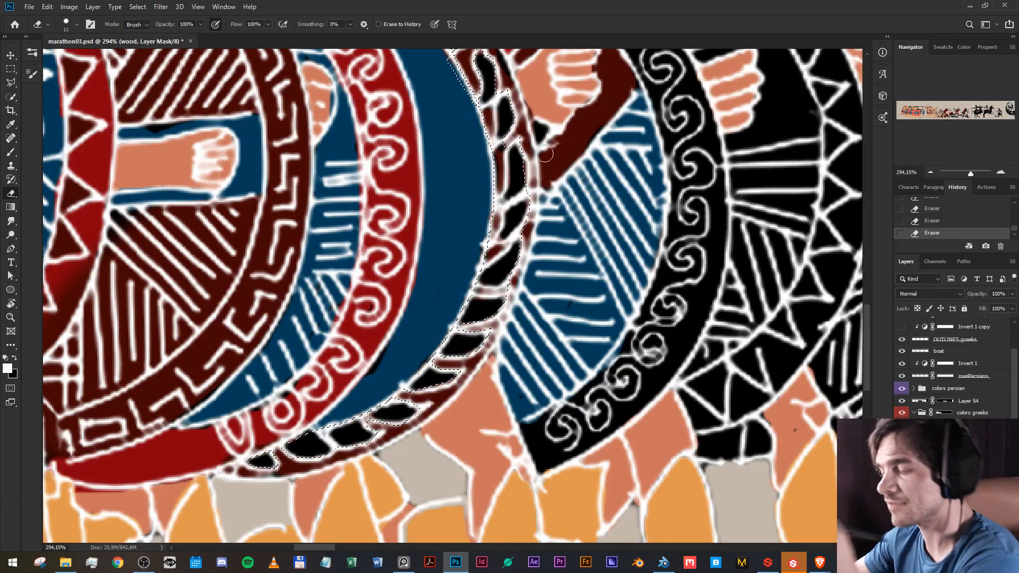
Reveal orange in the selected upper and middle leaves of the rim by erasing on the br layer's mask.
{"action": "scroll", "coordinate": [545, 154], "scroll_direction": "up", "scroll_amount": 10}
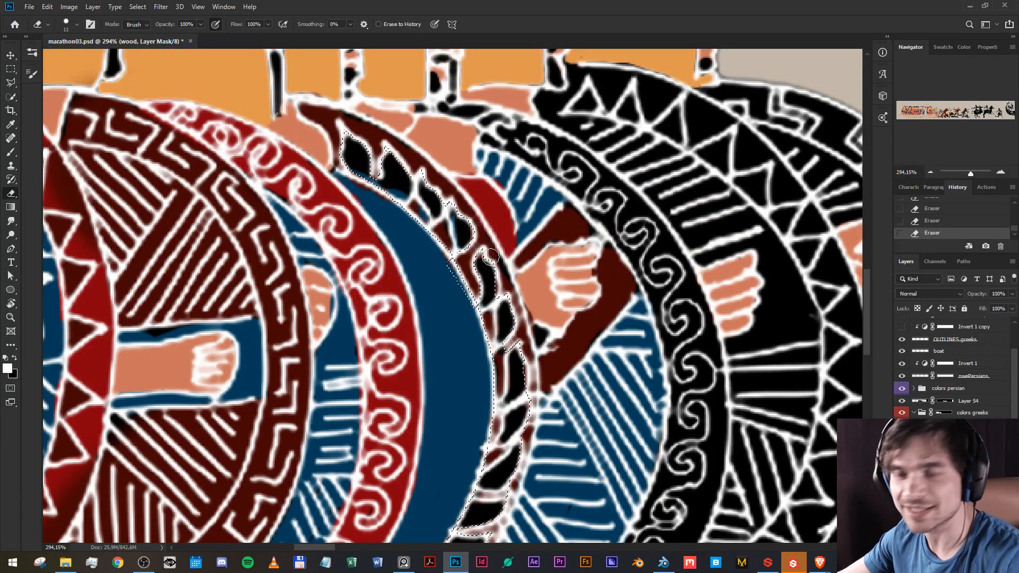
{"action": "left_click", "coordinate": [953, 463]}
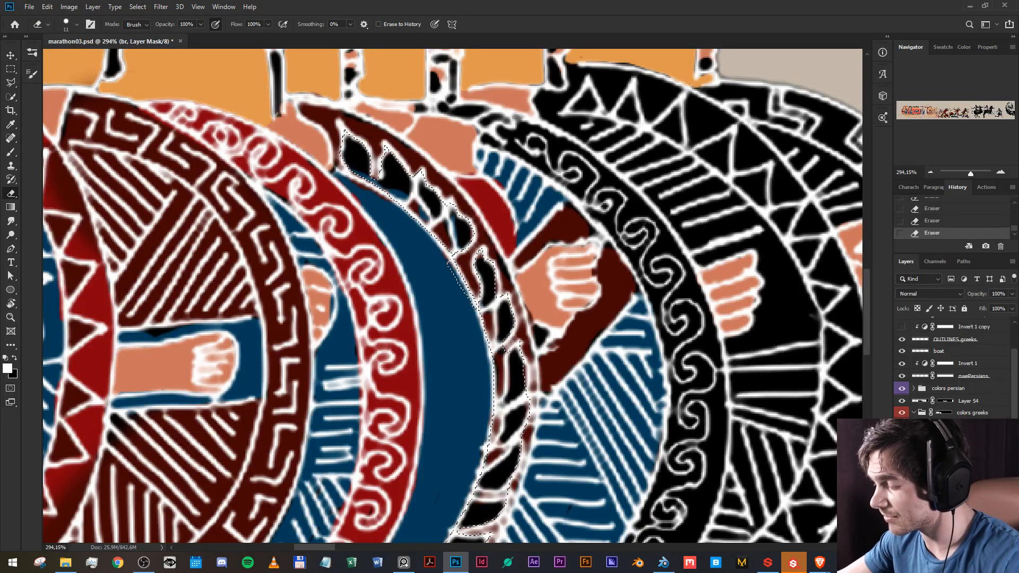
{"action": "key", "text": "x"}
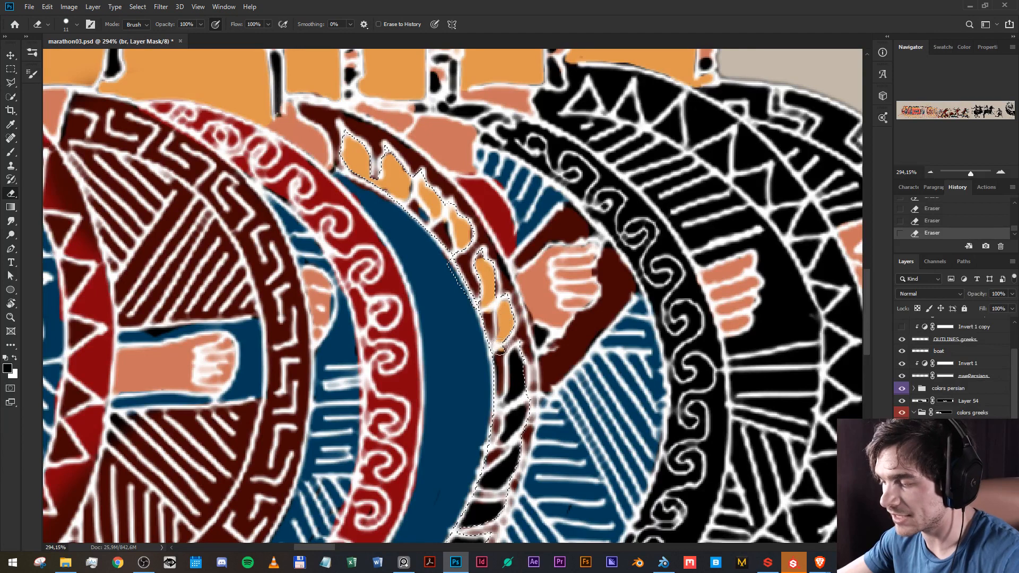
{"action": "key", "text": "x"}
{"action": "key", "text": "x"}
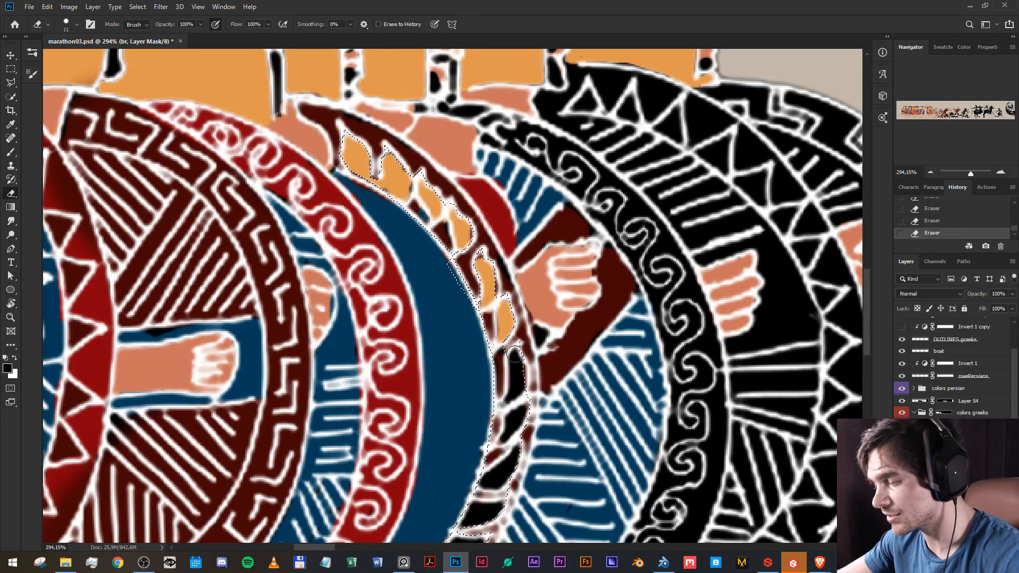
{"action": "mouse_move", "coordinate": [514, 359]}
{"action": "left_mouse_down"}
{"action": "mouse_move", "coordinate": [513, 395]}
{"action": "mouse_move", "coordinate": [519, 383]}
{"action": "left_mouse_up"}
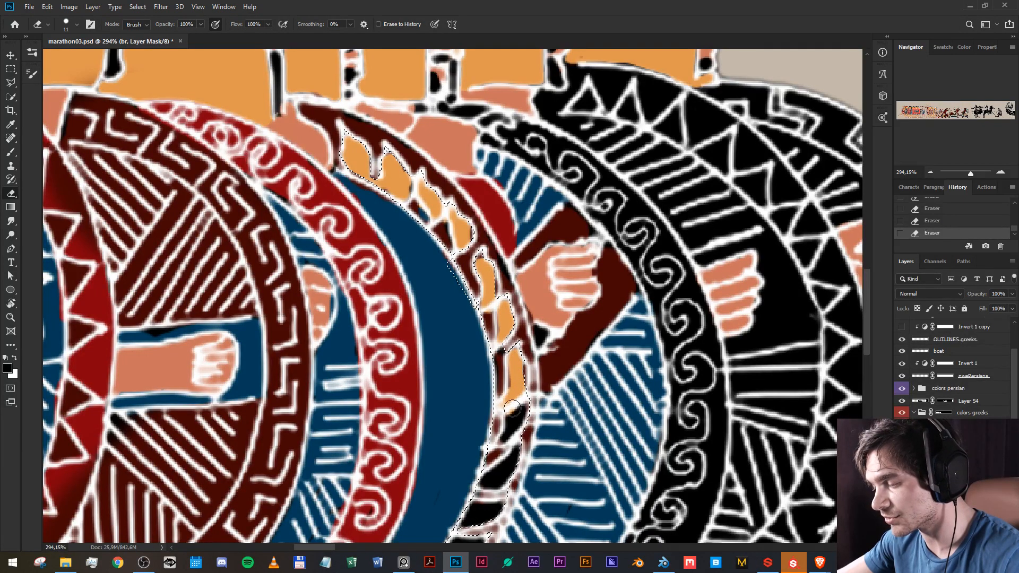
{"action": "scroll", "coordinate": [513, 377], "scroll_direction": "down", "scroll_amount": 1}
{"action": "mouse_move", "coordinate": [509, 397]}
{"action": "left_mouse_down"}
{"action": "mouse_move", "coordinate": [496, 463]}
{"action": "mouse_move", "coordinate": [482, 461]}
{"action": "mouse_move", "coordinate": [501, 447]}
{"action": "mouse_move", "coordinate": [502, 413]}
{"action": "mouse_move", "coordinate": [466, 417]}
{"action": "mouse_move", "coordinate": [494, 423]}
{"action": "mouse_move", "coordinate": [451, 431]}
{"action": "mouse_move", "coordinate": [420, 487]}
{"action": "mouse_move", "coordinate": [454, 404]}
{"action": "mouse_move", "coordinate": [488, 397]}
{"action": "mouse_move", "coordinate": [491, 413]}
{"action": "mouse_move", "coordinate": [441, 409]}
{"action": "mouse_move", "coordinate": [474, 421]}
{"action": "mouse_move", "coordinate": [444, 430]}
{"action": "mouse_move", "coordinate": [442, 416]}
{"action": "mouse_move", "coordinate": [452, 431]}
{"action": "mouse_move", "coordinate": [426, 414]}
{"action": "mouse_move", "coordinate": [445, 421]}
{"action": "mouse_move", "coordinate": [412, 427]}
{"action": "left_mouse_up"}
Reveal orange in the selected lower leaves down to the rim's tip on the br layer's mask and deselect.
{"action": "scroll", "coordinate": [497, 485], "scroll_direction": "down", "scroll_amount": 3}
{"action": "scroll", "coordinate": [472, 432], "scroll_direction": "down", "scroll_amount": 1}
{"action": "scroll", "coordinate": [448, 428], "scroll_direction": "down", "scroll_amount": 1}
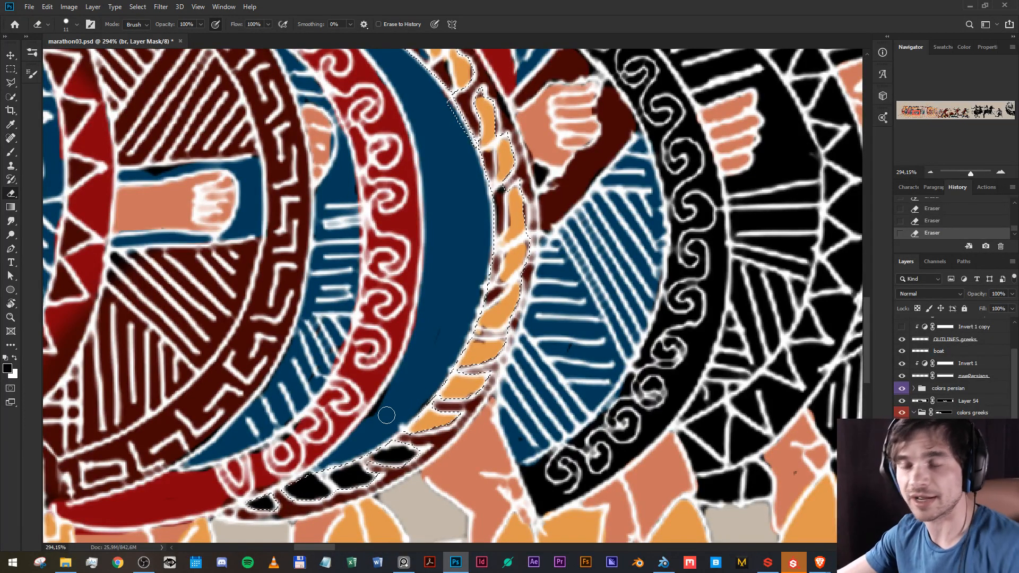
{"action": "scroll", "coordinate": [409, 388], "scroll_direction": "down", "scroll_amount": 2}
{"action": "mouse_move", "coordinate": [417, 385]}
{"action": "left_mouse_down"}
{"action": "mouse_move", "coordinate": [381, 365]}
{"action": "mouse_move", "coordinate": [402, 384]}
{"action": "mouse_move", "coordinate": [364, 388]}
{"action": "mouse_move", "coordinate": [393, 388]}
{"action": "mouse_move", "coordinate": [364, 391]}
{"action": "mouse_move", "coordinate": [368, 409]}
{"action": "mouse_move", "coordinate": [341, 396]}
{"action": "mouse_move", "coordinate": [355, 421]}
{"action": "mouse_move", "coordinate": [334, 413]}
{"action": "mouse_move", "coordinate": [338, 404]}
{"action": "mouse_move", "coordinate": [346, 414]}
{"action": "mouse_move", "coordinate": [293, 419]}
{"action": "mouse_move", "coordinate": [290, 428]}
{"action": "mouse_move", "coordinate": [311, 426]}
{"action": "mouse_move", "coordinate": [262, 444]}
{"action": "left_mouse_up"}
{"action": "scroll", "coordinate": [390, 393], "scroll_direction": "up", "scroll_amount": 3}
{"action": "key", "text": "ctrl+d"}
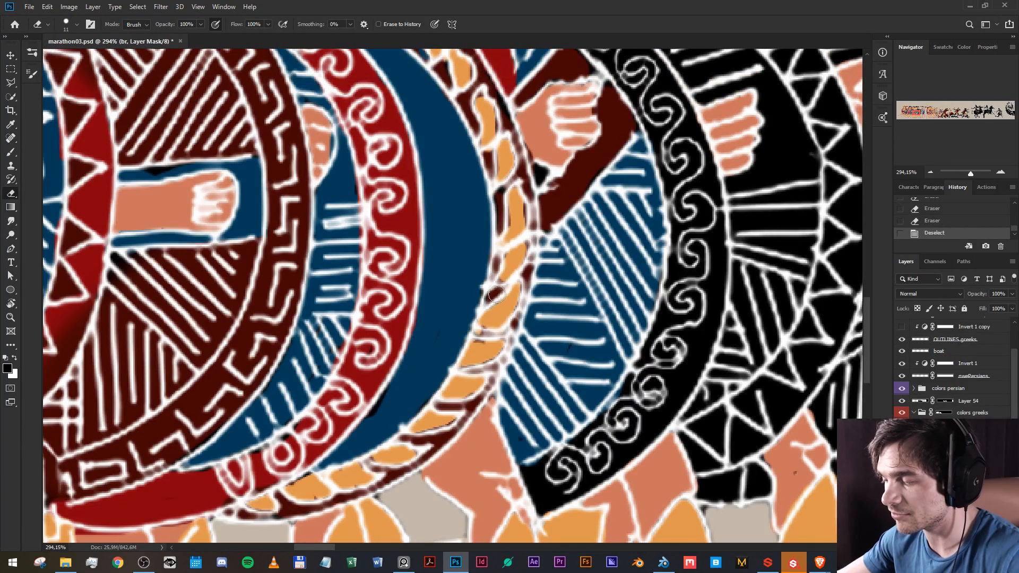
Touch up the orange edges of the middle leaves on the br layer's mask with a 5 px eraser.
{"action": "scroll", "coordinate": [497, 293], "scroll_direction": "down", "scroll_amount": 5}
{"action": "scroll", "coordinate": [497, 294], "scroll_direction": "up", "scroll_amount": 3}
{"action": "scroll", "coordinate": [496, 294], "scroll_direction": "up", "scroll_amount": 3}
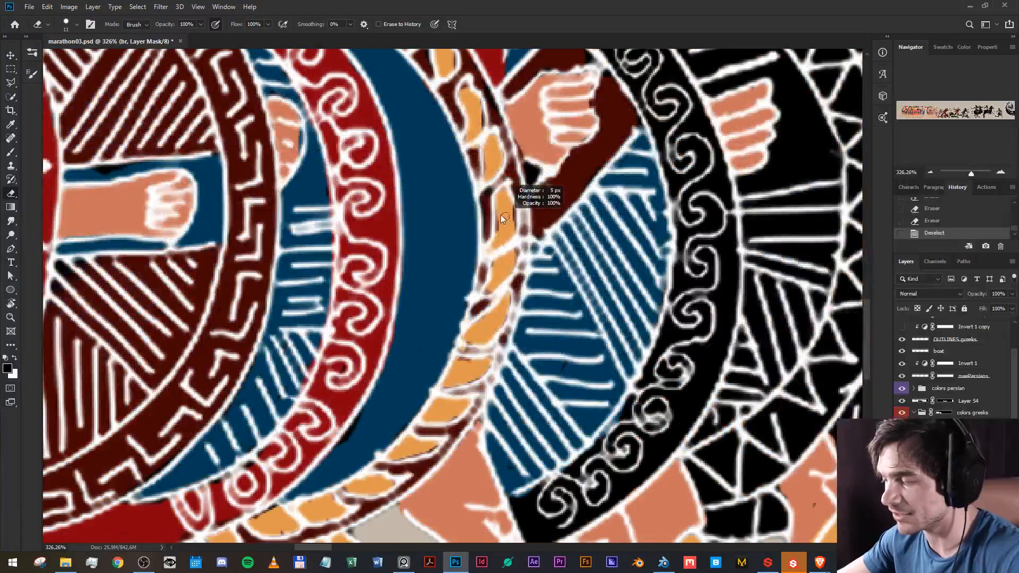
{"action": "key", "text": "bracketleft"}
{"action": "key", "text": "bracketleft"}
{"action": "mouse_move", "coordinate": [515, 204]}
{"action": "left_mouse_down"}
{"action": "mouse_move", "coordinate": [497, 240]}
{"action": "mouse_move", "coordinate": [499, 228]}
{"action": "left_mouse_up"}
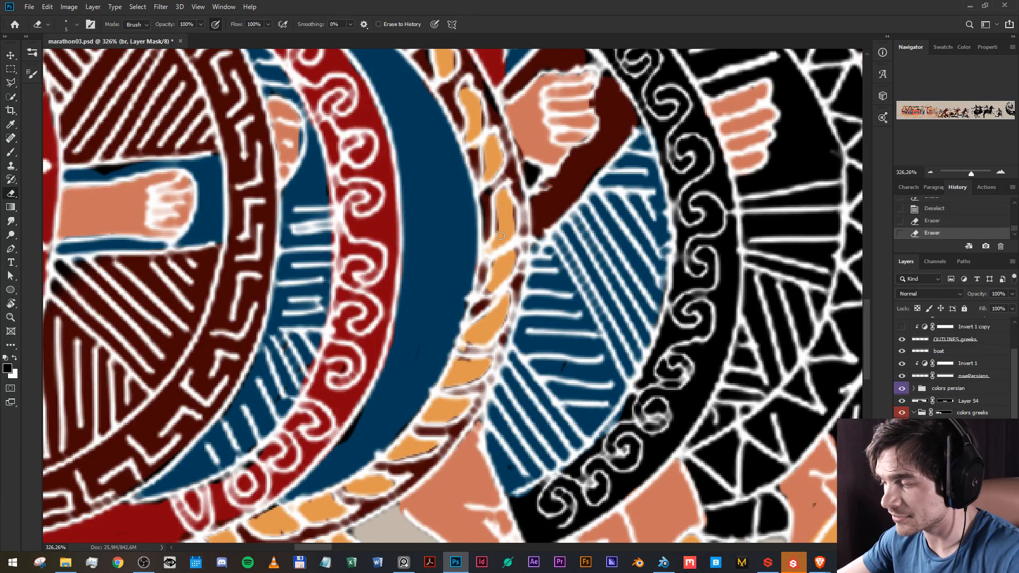
{"action": "scroll", "coordinate": [510, 244], "scroll_direction": "up", "scroll_amount": 3}
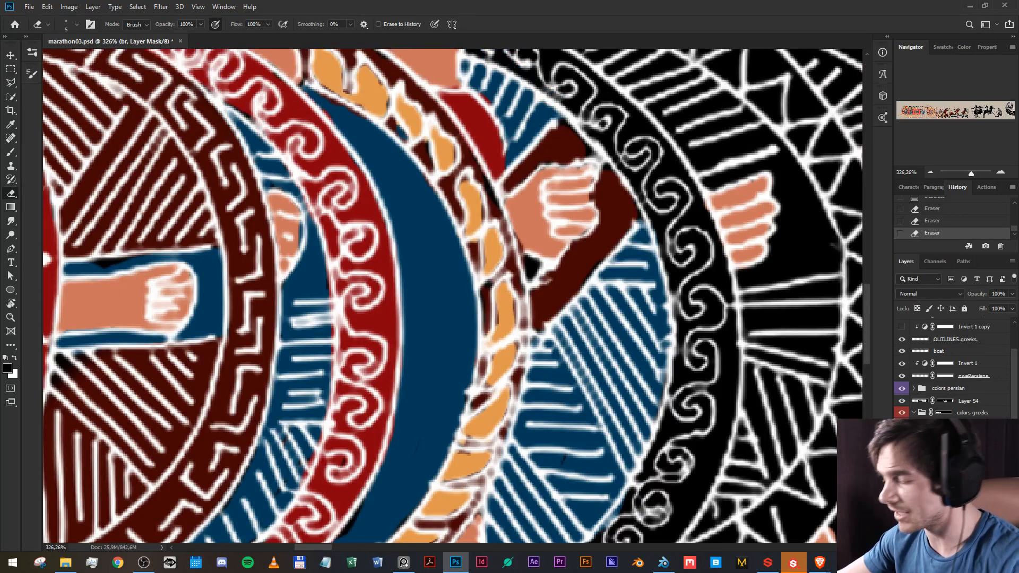
Touch up the dark brown along the edges of the upper and middle leaves on the wood layer's mask.
{"action": "left_click", "coordinate": [928, 473]}
{"action": "left_click", "coordinate": [953, 472]}
{"action": "key", "text": "x"}
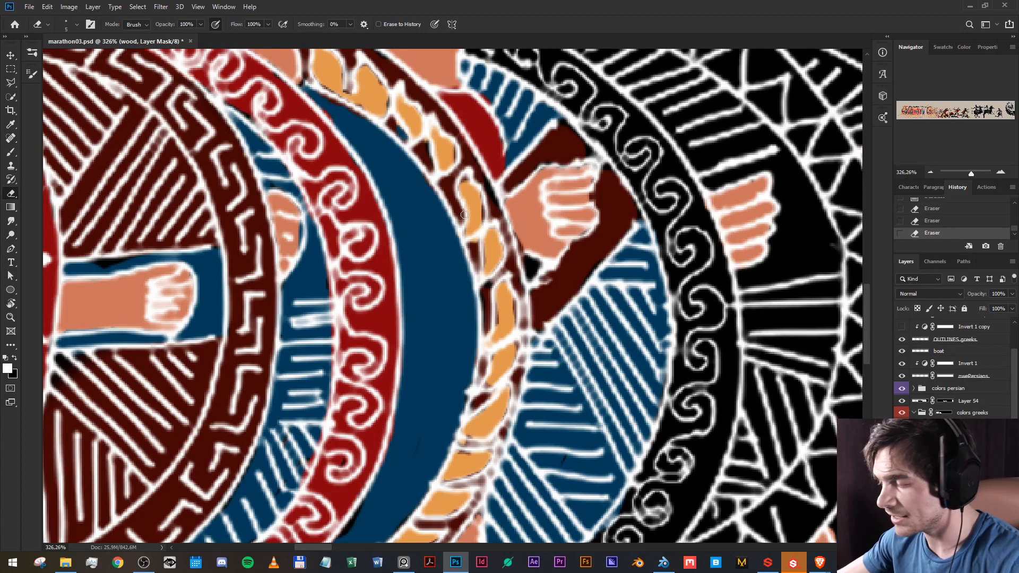
{"action": "mouse_move", "coordinate": [481, 221]}
{"action": "left_mouse_down"}
{"action": "mouse_move", "coordinate": [482, 220]}
{"action": "mouse_move", "coordinate": [465, 173]}
{"action": "mouse_move", "coordinate": [478, 224]}
{"action": "mouse_move", "coordinate": [477, 195]}
{"action": "left_mouse_up"}
{"action": "key", "text": "x"}
{"action": "key", "text": "x"}
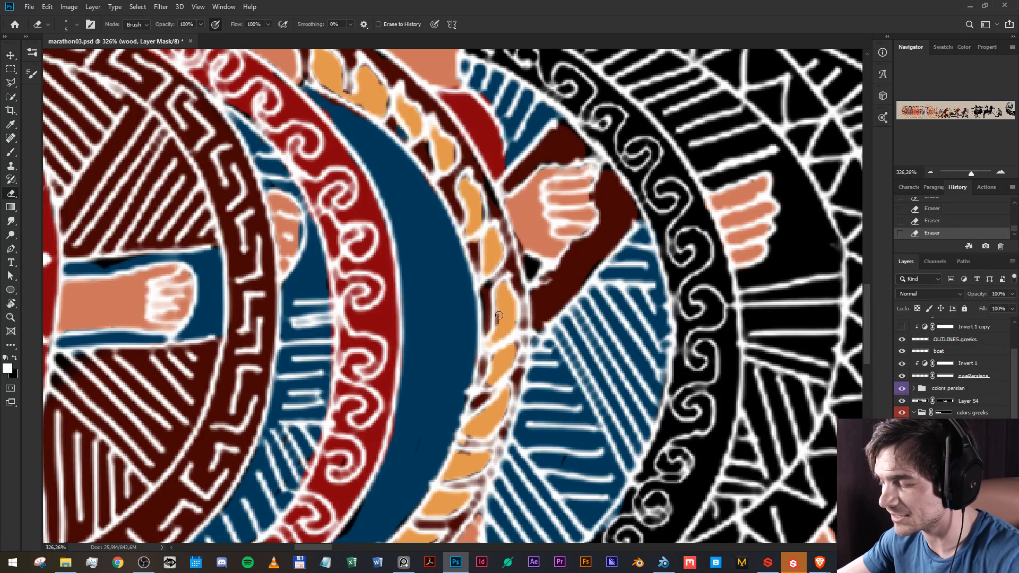
Continue cleaning the dark brown edges around the lower leaves down to the rim's tip on the wood layer's mask.
{"action": "scroll", "coordinate": [502, 331], "scroll_direction": "down", "scroll_amount": 1}
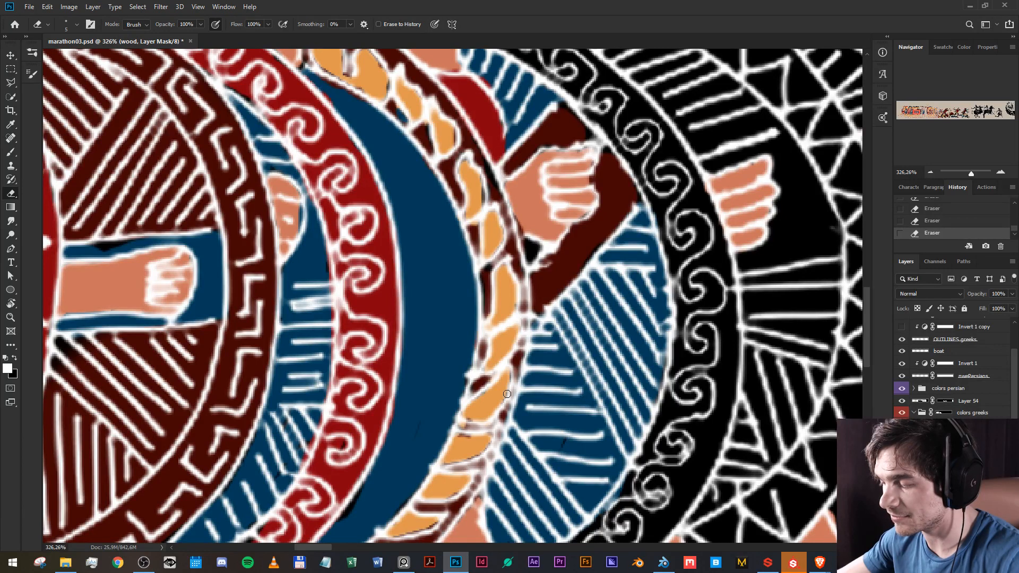
{"action": "scroll", "coordinate": [487, 407], "scroll_direction": "down", "scroll_amount": 3}
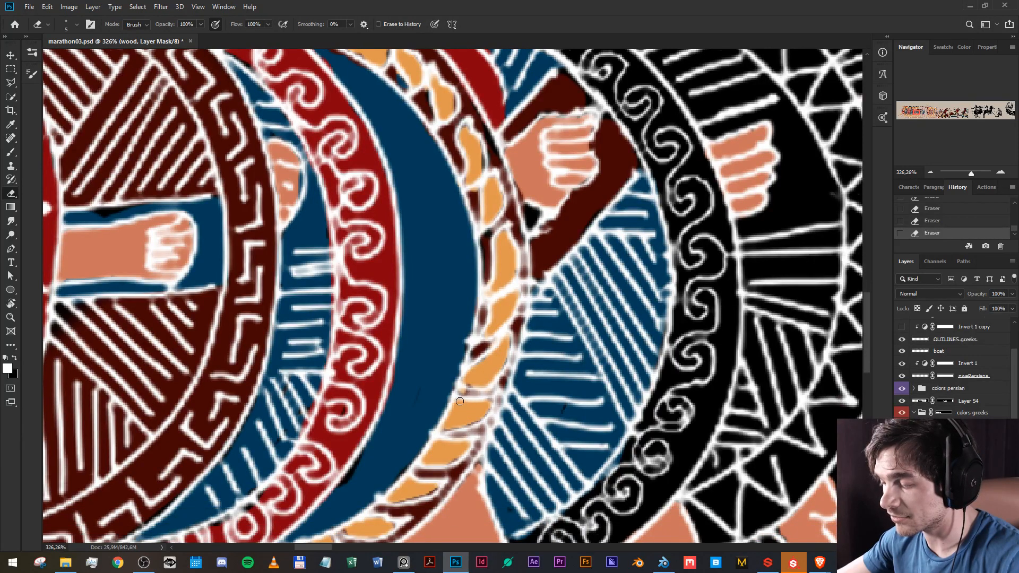
{"action": "scroll", "coordinate": [448, 393], "scroll_direction": "down", "scroll_amount": 2}
{"action": "scroll", "coordinate": [448, 393], "scroll_direction": "down", "scroll_amount": 1}
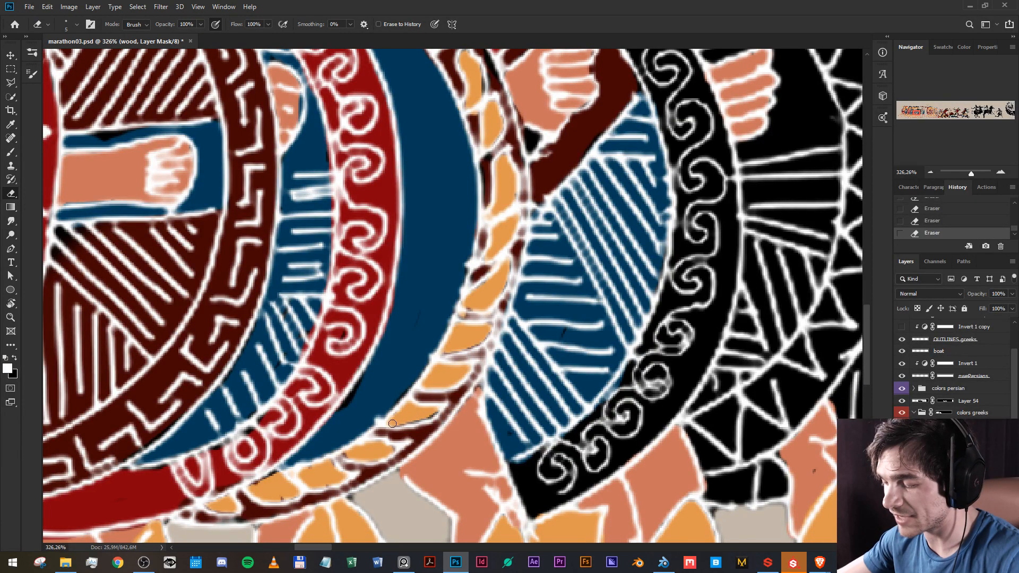
{"action": "scroll", "coordinate": [392, 423], "scroll_direction": "down", "scroll_amount": 2}
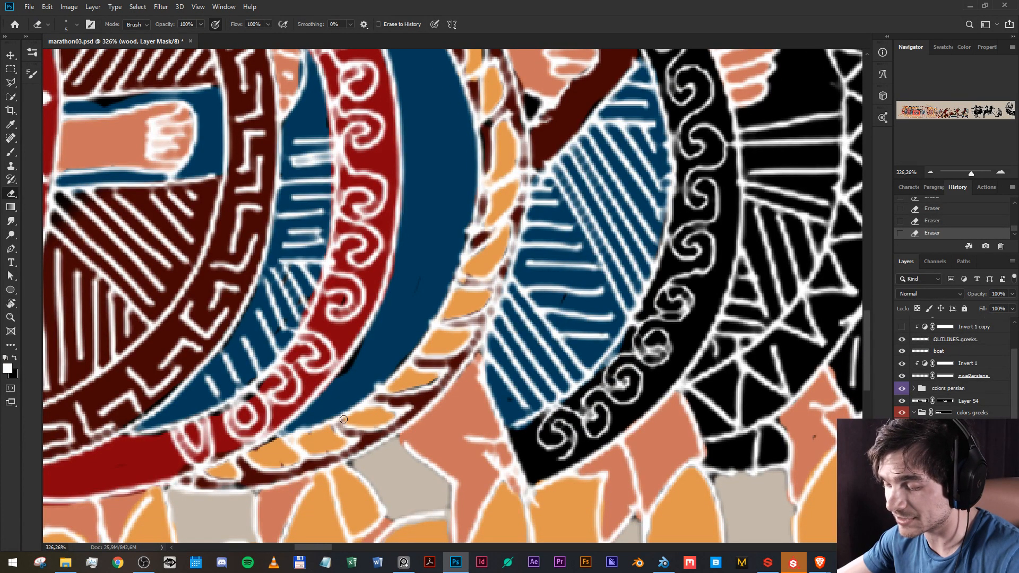
{"action": "scroll", "coordinate": [312, 434], "scroll_direction": "down", "scroll_amount": 2}
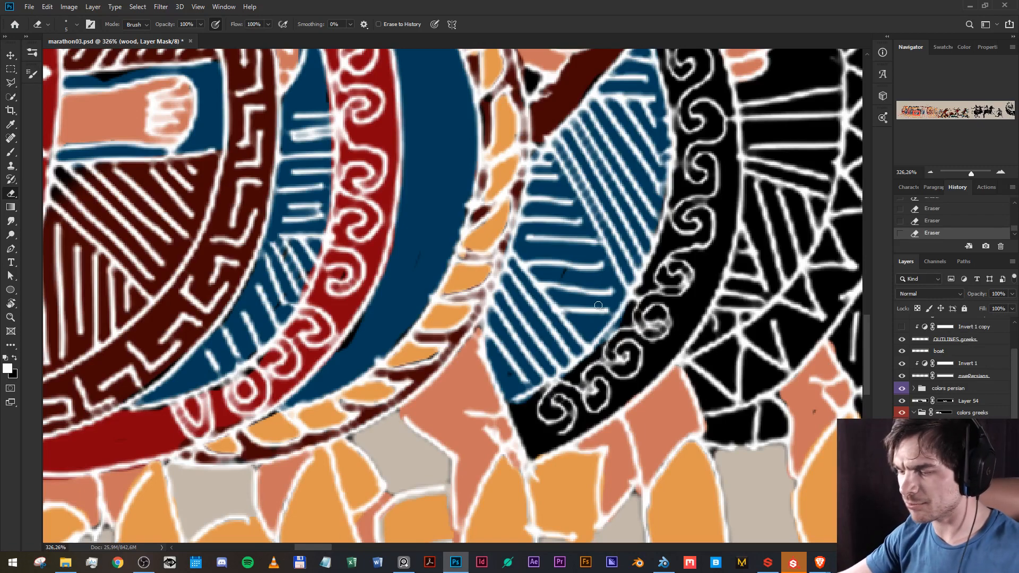
Reveal red on the upper end of the next shield's spiral rim by erasing on the red layer's mask.
{"action": "scroll", "coordinate": [443, 353], "scroll_direction": "down", "scroll_amount": 6}
{"action": "scroll", "coordinate": [587, 249], "scroll_direction": "up", "scroll_amount": 4}
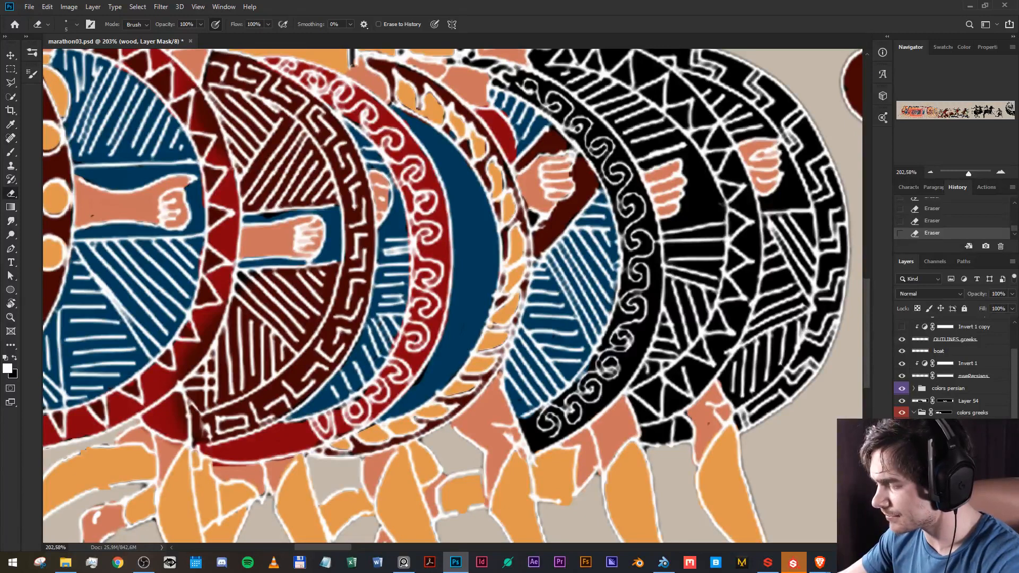
{"action": "left_click", "coordinate": [954, 474]}
{"action": "left_click", "coordinate": [954, 474]}
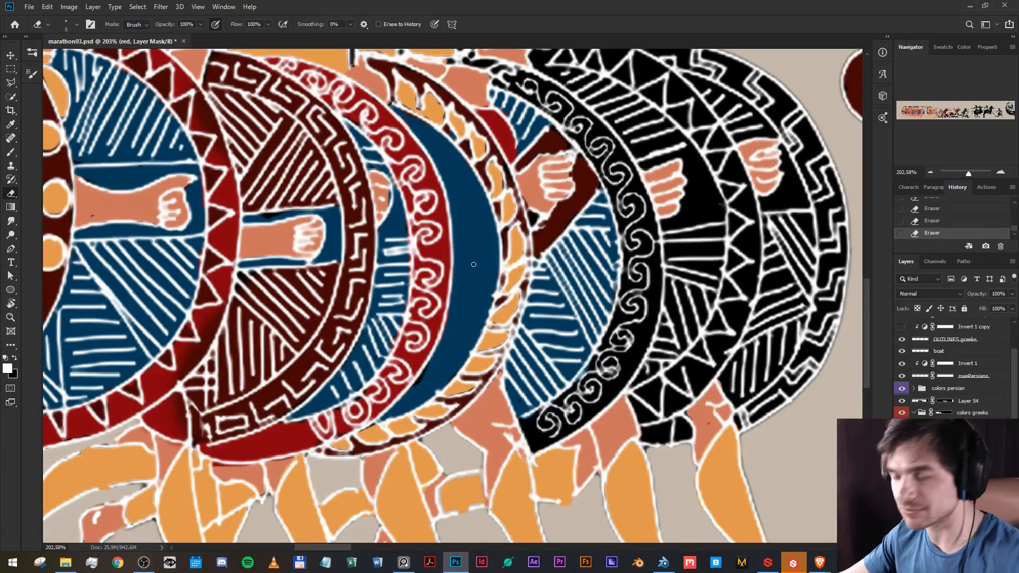
{"action": "scroll", "coordinate": [567, 277], "scroll_direction": "up", "scroll_amount": 2}
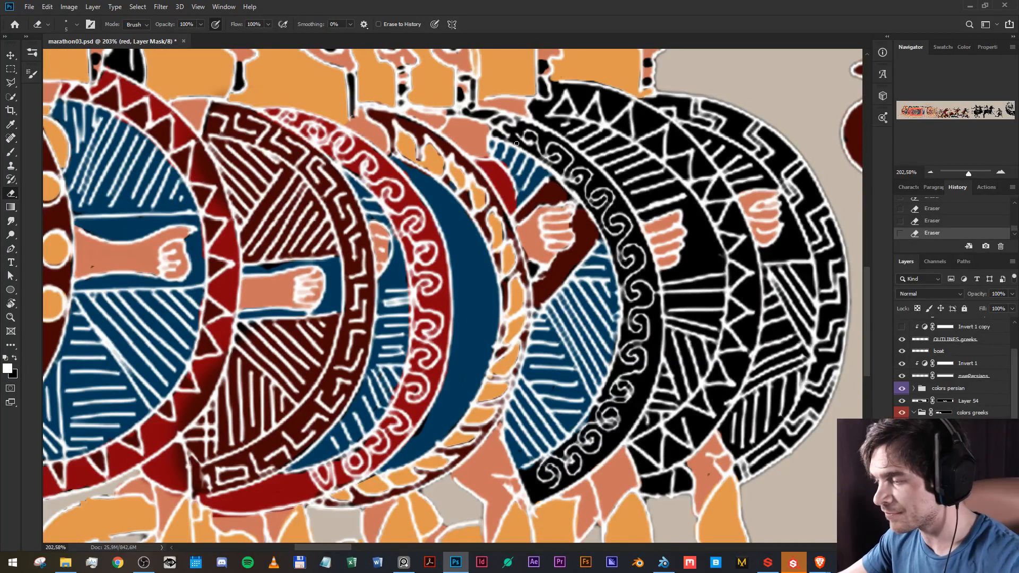
{"action": "mouse_move", "coordinate": [523, 135]}
{"action": "left_mouse_down"}
{"action": "mouse_move", "coordinate": [537, 134]}
{"action": "mouse_move", "coordinate": [486, 107]}
{"action": "left_mouse_up"}
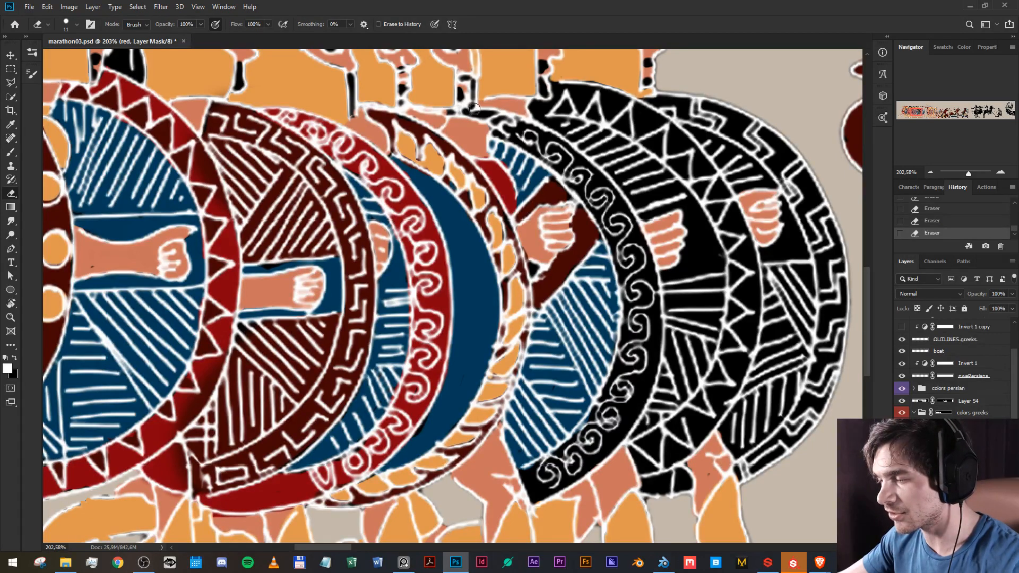
{"action": "key", "text": "x"}
{"action": "mouse_move", "coordinate": [472, 114]}
{"action": "left_mouse_down"}
{"action": "mouse_move", "coordinate": [547, 139]}
{"action": "mouse_move", "coordinate": [493, 126]}
{"action": "mouse_move", "coordinate": [561, 167]}
{"action": "left_mouse_up"}
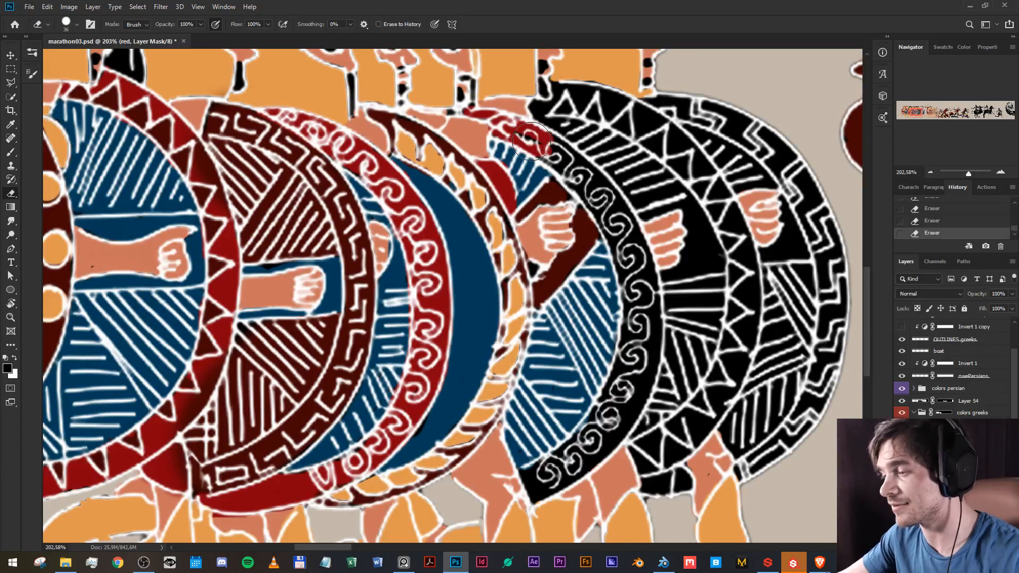
Extend the red along the rest of the spiral rim with a 21 px eraser and tidy its inner edge.
{"action": "mouse_move", "coordinate": [530, 139]}
{"action": "left_mouse_down", "text": "alt"}
{"action": "mouse_move", "coordinate": [566, 159]}
{"action": "mouse_move", "coordinate": [600, 192]}
{"action": "mouse_move", "coordinate": [634, 264]}
{"action": "mouse_move", "coordinate": [634, 341]}
{"action": "mouse_move", "coordinate": [620, 388]}
{"action": "mouse_move", "coordinate": [579, 456]}
{"action": "mouse_move", "coordinate": [531, 479]}
{"action": "mouse_move", "coordinate": [593, 436]}
{"action": "mouse_move", "coordinate": [583, 450]}
{"action": "mouse_move", "coordinate": [575, 454]}
{"action": "mouse_move", "coordinate": [612, 396]}
{"action": "mouse_move", "coordinate": [592, 444]}
{"action": "left_mouse_up", "text": "alt"}
{"action": "mouse_move", "coordinate": [546, 489]}
{"action": "left_mouse_down"}
{"action": "mouse_move", "coordinate": [534, 500]}
{"action": "mouse_move", "coordinate": [613, 446]}
{"action": "mouse_move", "coordinate": [616, 423]}
{"action": "mouse_move", "coordinate": [596, 452]}
{"action": "mouse_move", "coordinate": [642, 392]}
{"action": "mouse_move", "coordinate": [657, 336]}
{"action": "mouse_move", "coordinate": [637, 226]}
{"action": "mouse_move", "coordinate": [602, 183]}
{"action": "left_mouse_up"}
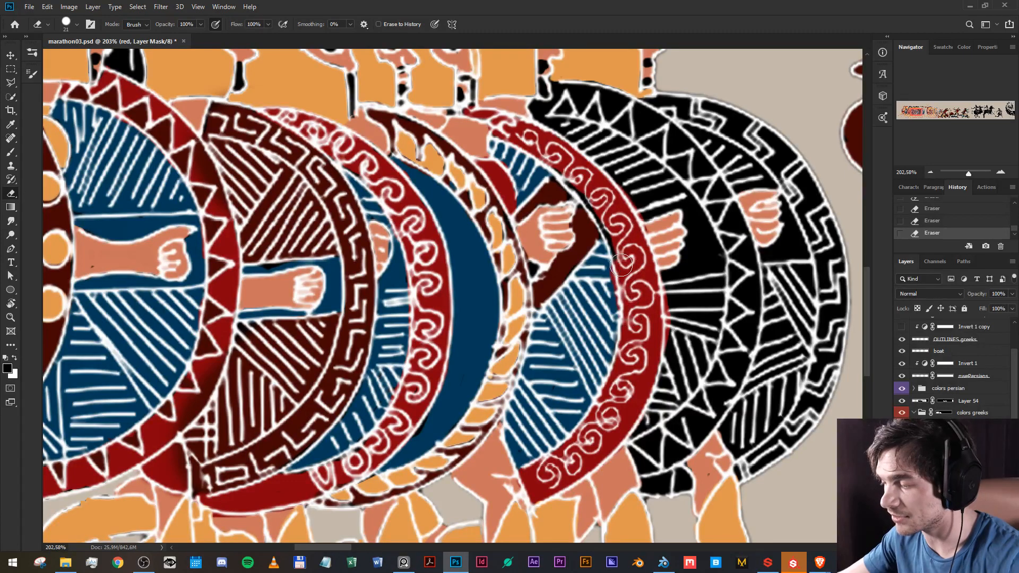
{"action": "key", "text": "x"}
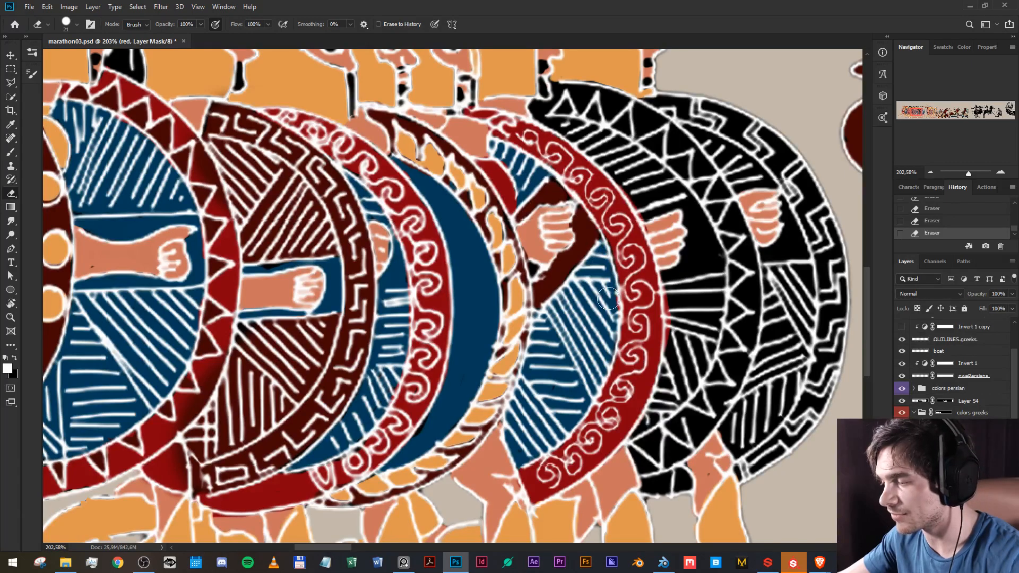
Reveal dark brown along the whole triangle-patterned rim of the next black shield by erasing on the wood layer's mask.
{"action": "scroll", "coordinate": [591, 364], "scroll_direction": "down", "scroll_amount": 11}
{"action": "scroll", "coordinate": [567, 361], "scroll_direction": "up", "scroll_amount": 5}
{"action": "left_click_drag", "start_coordinate": [527, 315], "coordinate": [365, 301]}
{"action": "scroll", "coordinate": [365, 301], "scroll_direction": "up", "scroll_amount": 4}
{"action": "scroll", "coordinate": [365, 300], "scroll_direction": "down", "scroll_amount": 3}
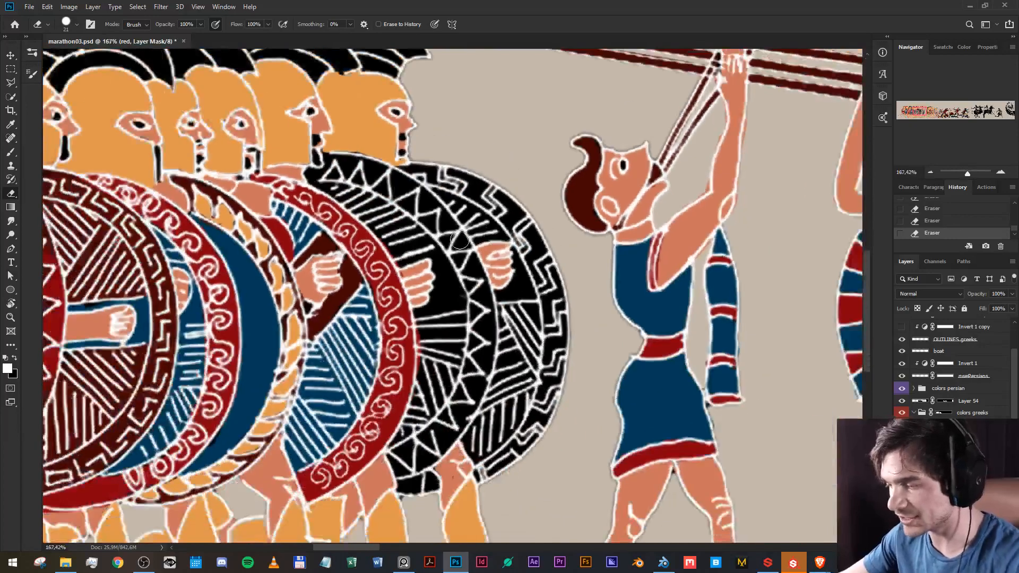
{"action": "scroll", "coordinate": [364, 301], "scroll_direction": "up", "scroll_amount": 3}
{"action": "left_click", "coordinate": [952, 462]}
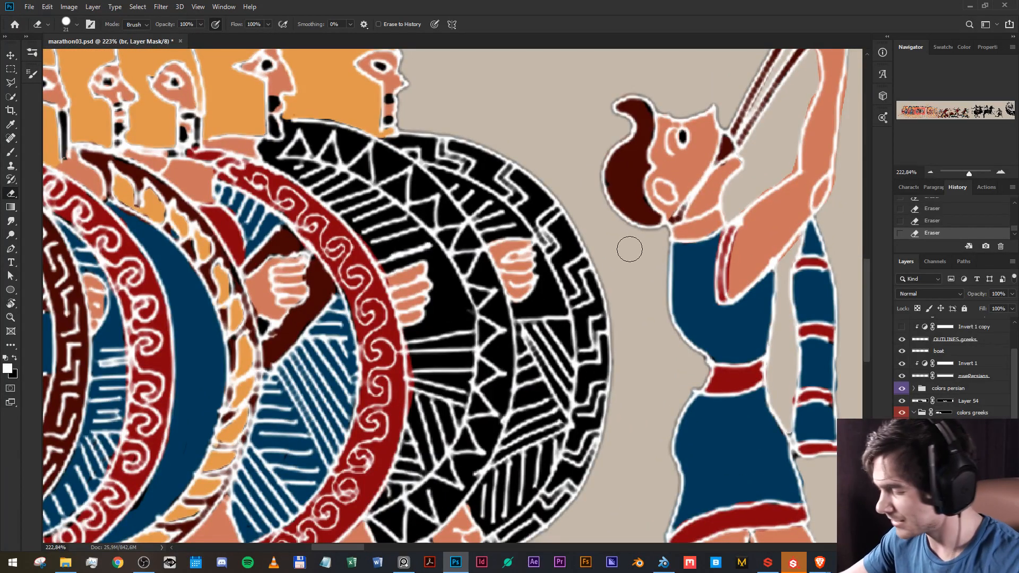
{"action": "scroll", "coordinate": [265, 307], "scroll_direction": "down", "scroll_amount": 3}
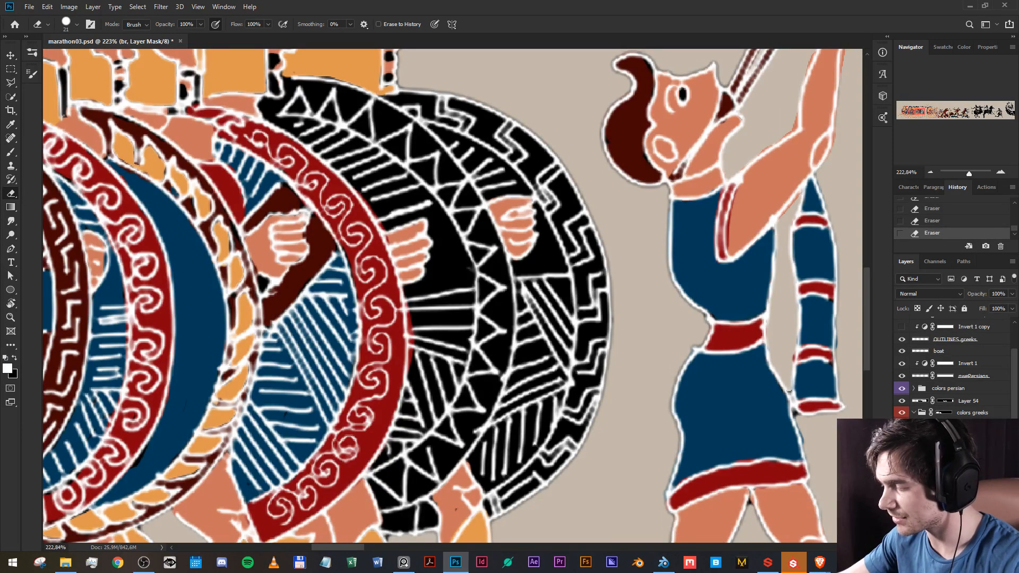
{"action": "left_click", "coordinate": [952, 474]}
{"action": "left_click", "coordinate": [952, 474]}
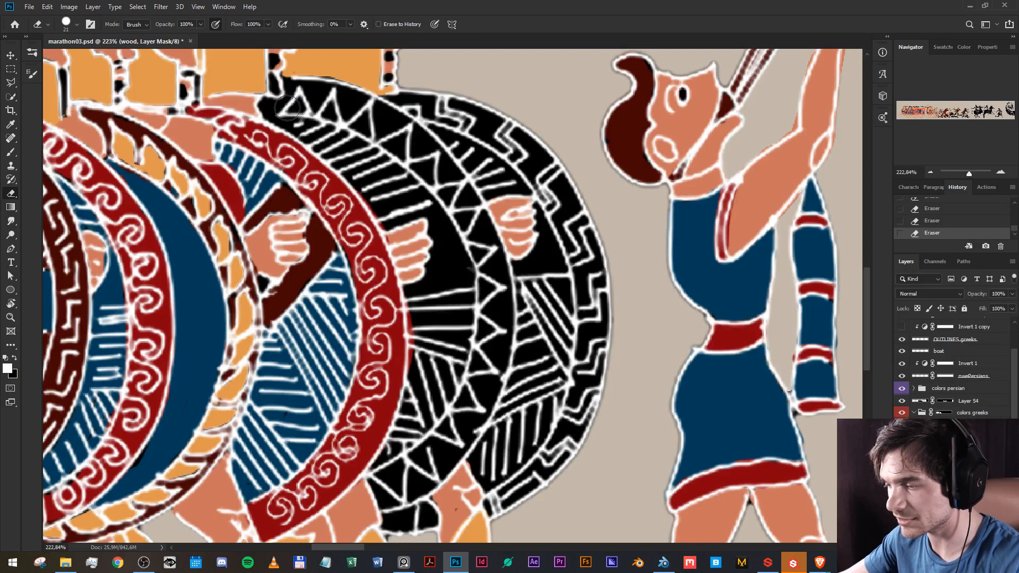
{"action": "mouse_move", "coordinate": [287, 109]}
{"action": "left_mouse_down"}
{"action": "mouse_move", "coordinate": [292, 108]}
{"action": "mouse_move", "coordinate": [292, 66]}
{"action": "mouse_move", "coordinate": [345, 71]}
{"action": "mouse_move", "coordinate": [314, 95]}
{"action": "mouse_move", "coordinate": [289, 98]}
{"action": "mouse_move", "coordinate": [299, 87]}
{"action": "mouse_move", "coordinate": [336, 94]}
{"action": "mouse_move", "coordinate": [306, 93]}
{"action": "mouse_move", "coordinate": [309, 108]}
{"action": "mouse_move", "coordinate": [380, 137]}
{"action": "mouse_move", "coordinate": [423, 171]}
{"action": "left_mouse_up"}
{"action": "key", "text": "x"}
{"action": "key", "text": "x"}
{"action": "key", "text": "x"}
{"action": "mouse_move", "coordinate": [365, 117]}
{"action": "left_mouse_down"}
{"action": "mouse_move", "coordinate": [331, 107]}
{"action": "mouse_move", "coordinate": [385, 119]}
{"action": "mouse_move", "coordinate": [440, 172]}
{"action": "mouse_move", "coordinate": [496, 304]}
{"action": "mouse_move", "coordinate": [464, 439]}
{"action": "mouse_move", "coordinate": [414, 488]}
{"action": "mouse_move", "coordinate": [386, 492]}
{"action": "mouse_move", "coordinate": [482, 398]}
{"action": "mouse_move", "coordinate": [492, 427]}
{"action": "left_mouse_up"}
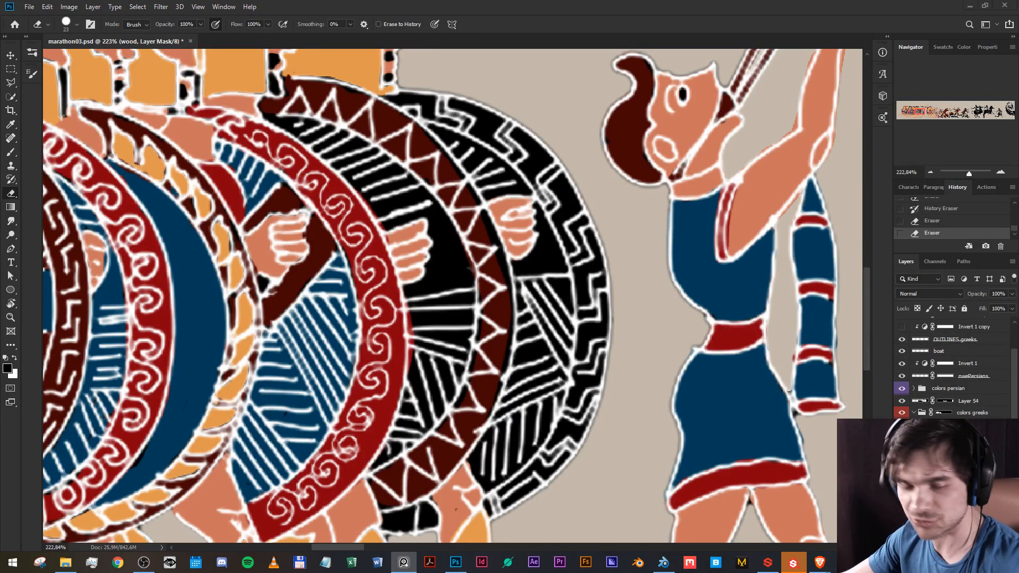
Switch to the reference image board and examine the shield colors and patterns on the Chigi Vase image.
{"action": "left_click", "coordinate": [404, 562]}
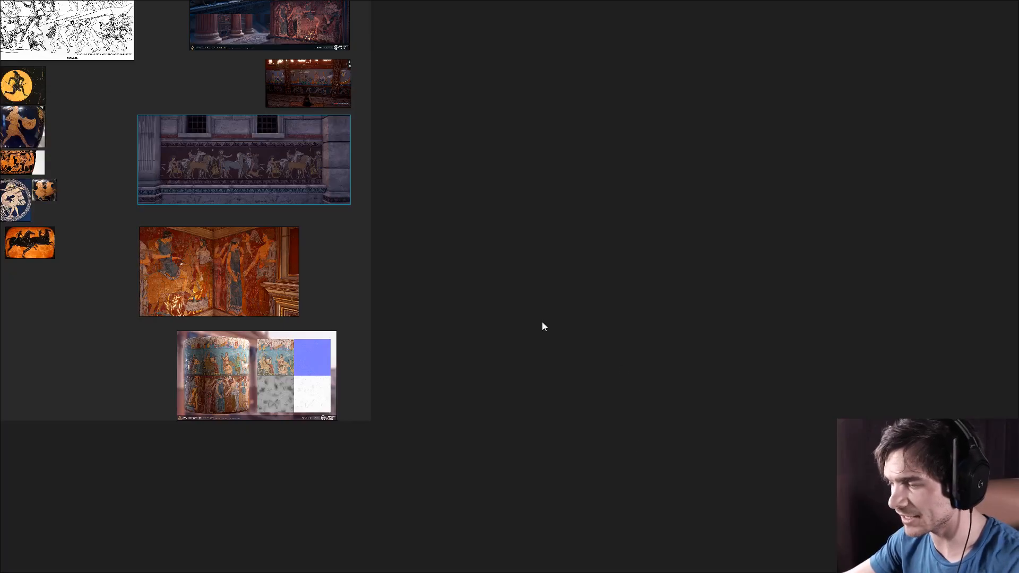
{"action": "left_click_drag", "start_coordinate": [252, 153], "coordinate": [775, 346]}
{"action": "scroll", "coordinate": [775, 346], "scroll_direction": "down", "scroll_amount": 2}
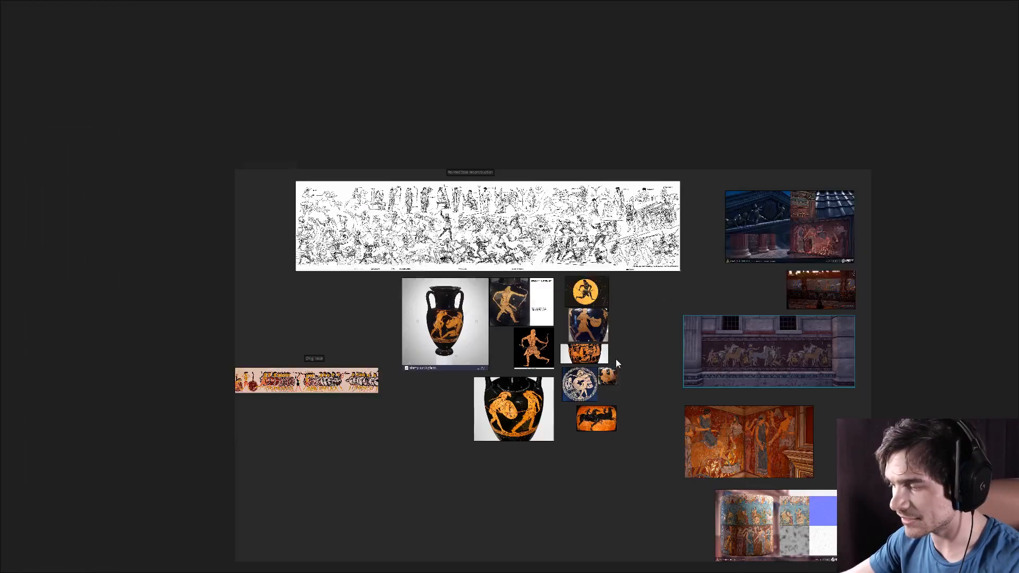
{"action": "scroll", "coordinate": [611, 366], "scroll_direction": "up", "scroll_amount": 5}
{"action": "mouse_move", "coordinate": [327, 226]}
{"action": "left_mouse_down"}
{"action": "mouse_move", "coordinate": [498, 292]}
{"action": "mouse_move", "coordinate": [581, 377]}
{"action": "left_mouse_up"}
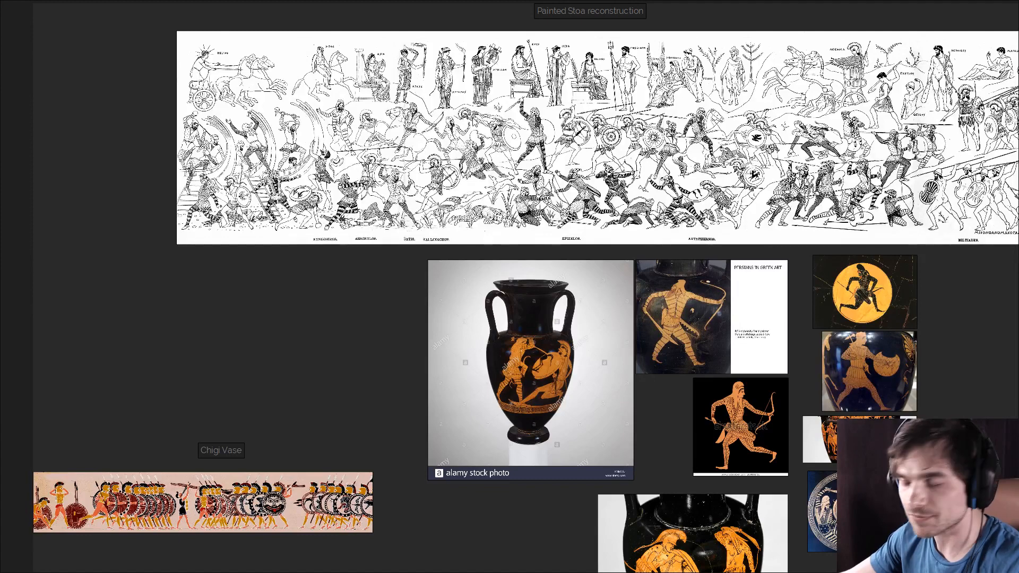
{"action": "left_click_drag", "start_coordinate": [900, 268], "coordinate": [848, 191]}
{"action": "left_click_drag", "start_coordinate": [623, 325], "coordinate": [759, 258]}
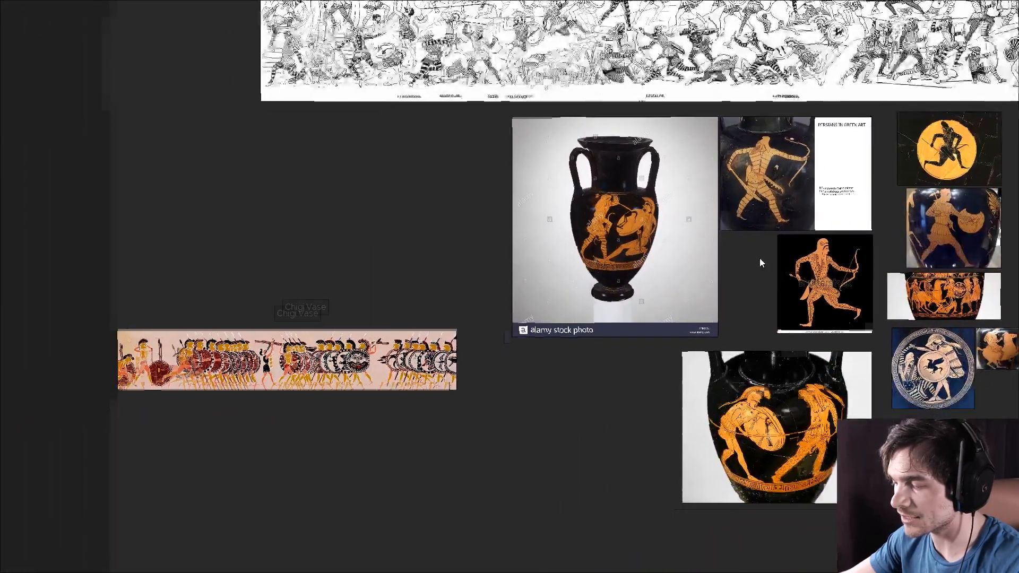
{"action": "scroll", "coordinate": [427, 397], "scroll_direction": "up", "scroll_amount": 4}
{"action": "left_click_drag", "start_coordinate": [429, 397], "coordinate": [722, 427]}
{"action": "scroll", "coordinate": [727, 427], "scroll_direction": "up", "scroll_amount": 3}
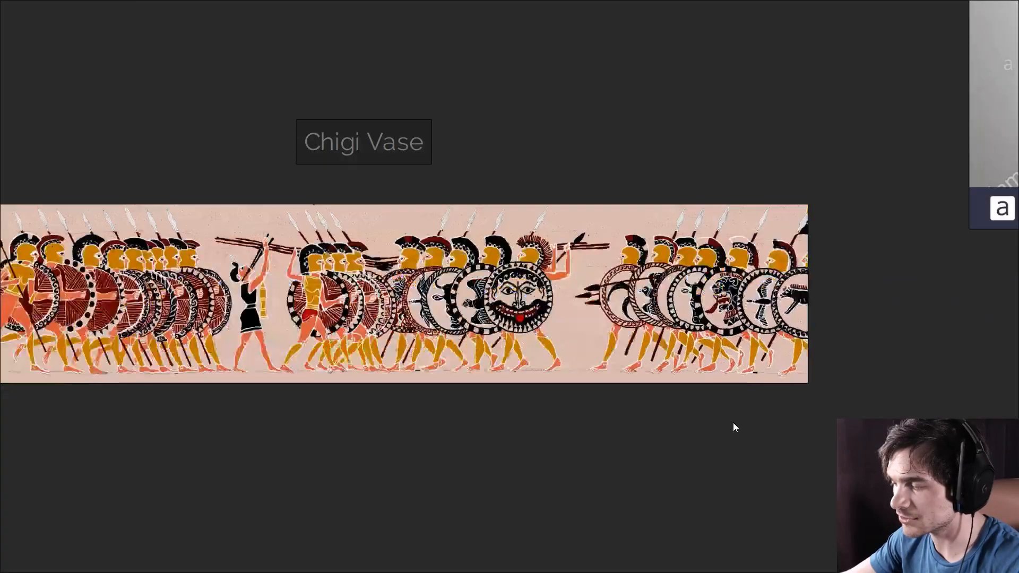
{"action": "scroll", "coordinate": [727, 430], "scroll_direction": "down", "scroll_amount": 3}
{"action": "scroll", "coordinate": [754, 419], "scroll_direction": "up", "scroll_amount": 4}
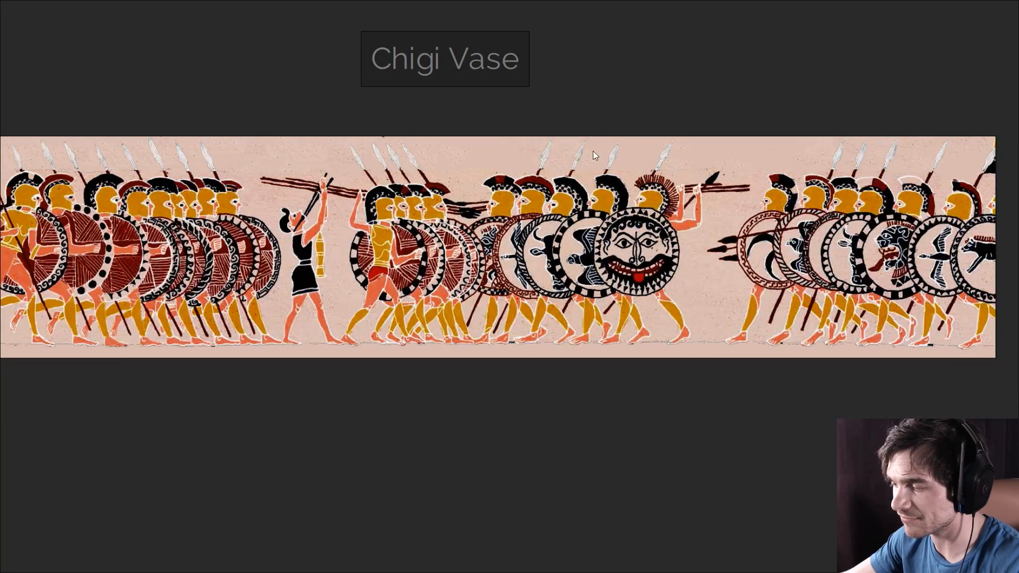
Examine the vase paintings, battle drawing and palace wall frieze on the reference board, and return to marathon03.psd.
{"action": "scroll", "coordinate": [593, 155], "scroll_direction": "down", "scroll_amount": 3}
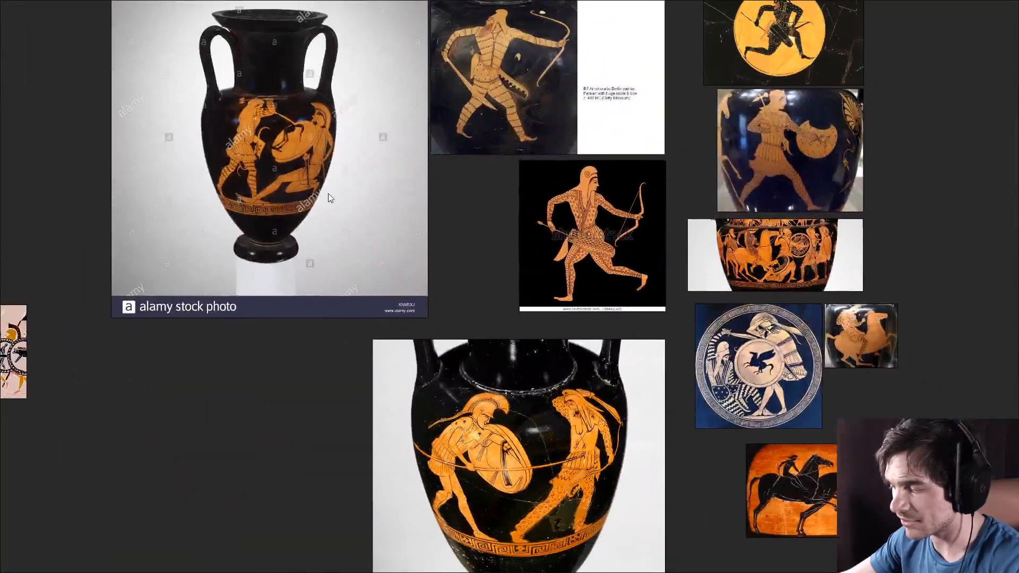
{"action": "scroll", "coordinate": [721, 273], "scroll_direction": "down", "scroll_amount": 2}
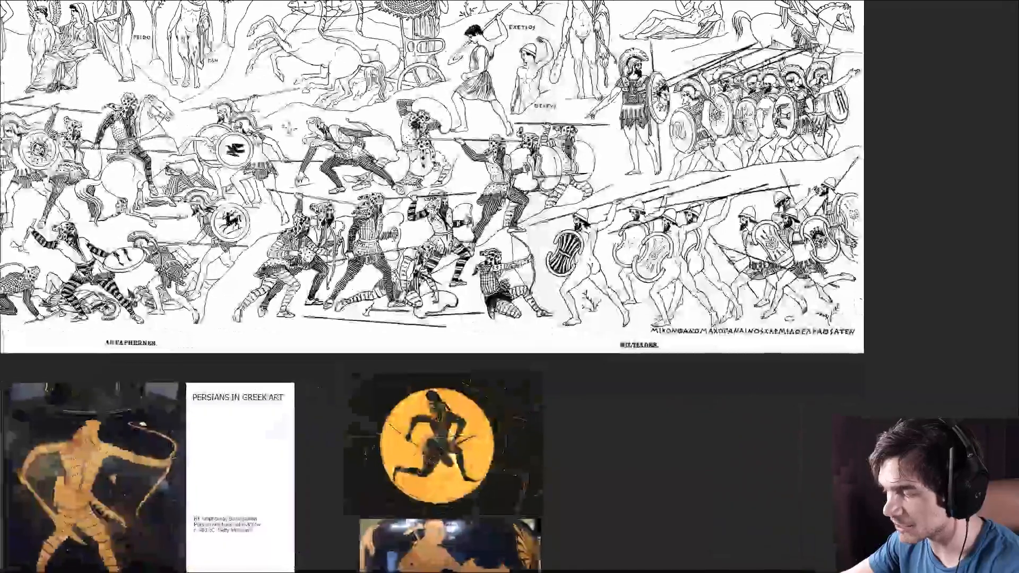
{"action": "left_click_drag", "start_coordinate": [789, 511], "coordinate": [404, 106]}
{"action": "mouse_move", "coordinate": [546, 333]}
{"action": "left_mouse_down"}
{"action": "mouse_move", "coordinate": [313, 222]}
{"action": "mouse_move", "coordinate": [285, 185]}
{"action": "left_mouse_up"}
{"action": "scroll", "coordinate": [300, 209], "scroll_direction": "down", "scroll_amount": 4}
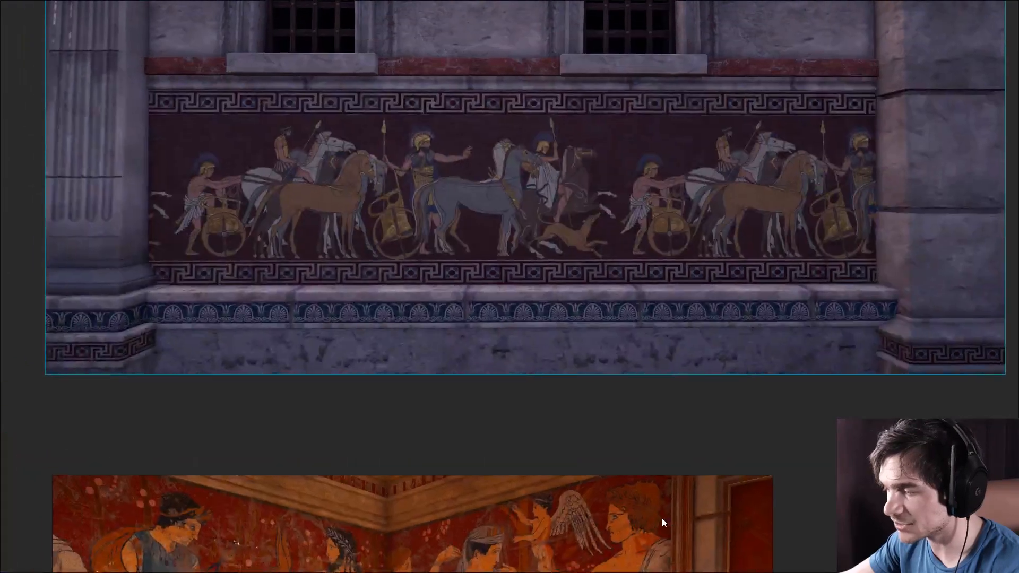
{"action": "left_click_drag", "start_coordinate": [742, 384], "coordinate": [729, 445]}
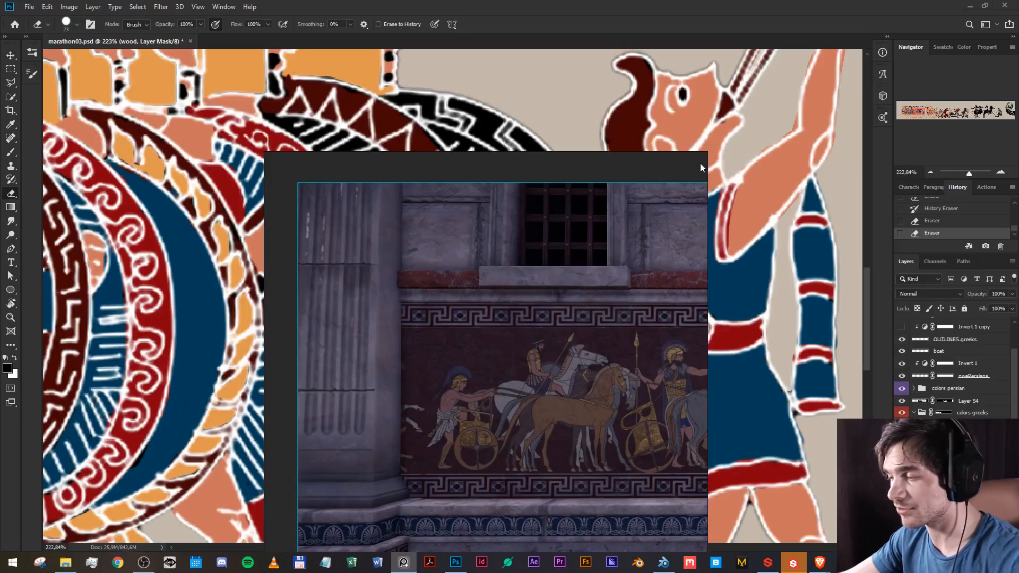
{"action": "left_click", "coordinate": [700, 164]}
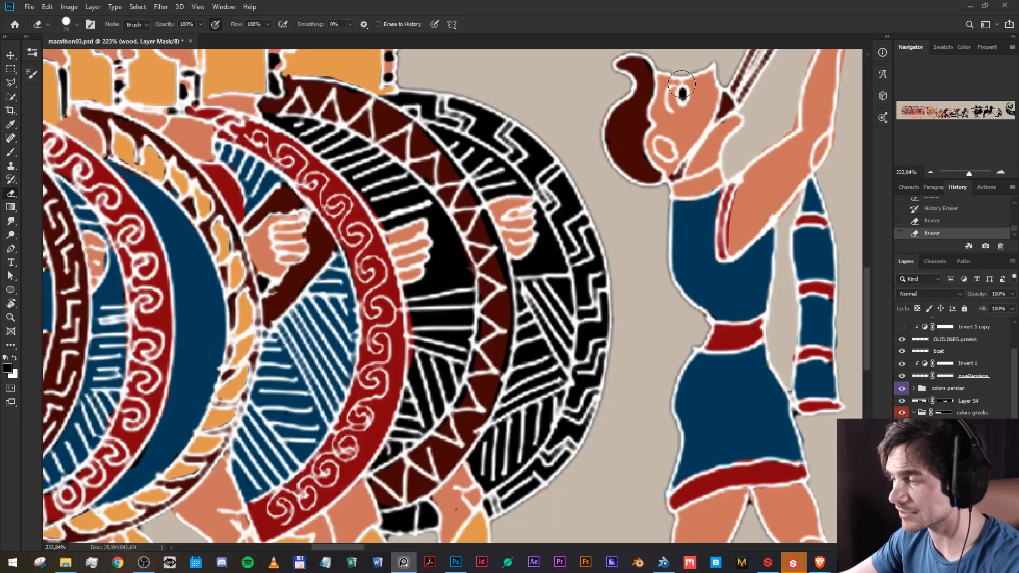
Survey the painted frieze from the Greek warriors across to the Persian archers and back to compare the coloring.
{"action": "scroll", "coordinate": [634, 242], "scroll_direction": "down", "scroll_amount": 12}
{"action": "left_click_drag", "start_coordinate": [696, 229], "coordinate": [422, 270]}
{"action": "scroll", "coordinate": [393, 292], "scroll_direction": "up", "scroll_amount": 3}
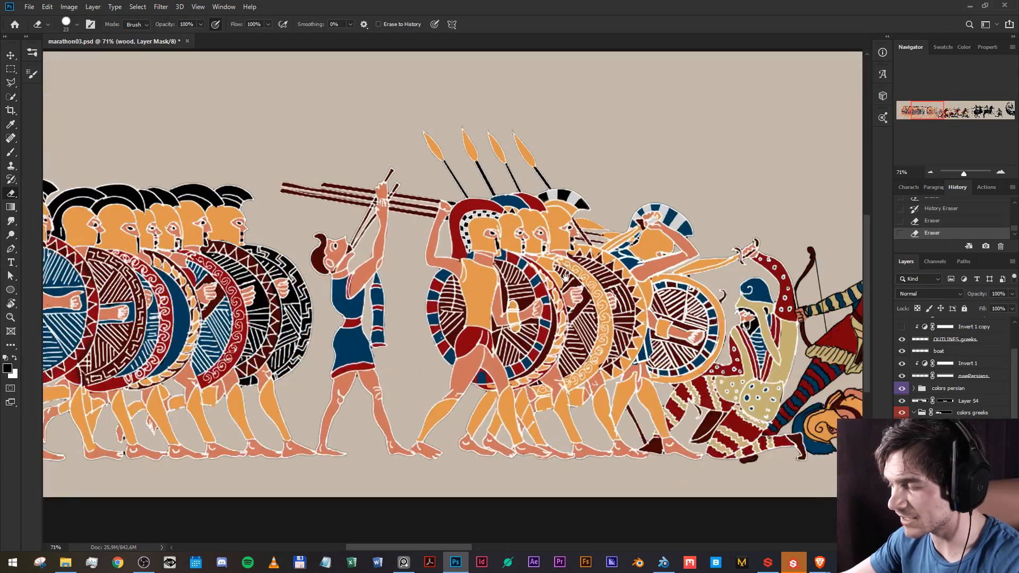
{"action": "left_click_drag", "start_coordinate": [706, 298], "coordinate": [228, 299]}
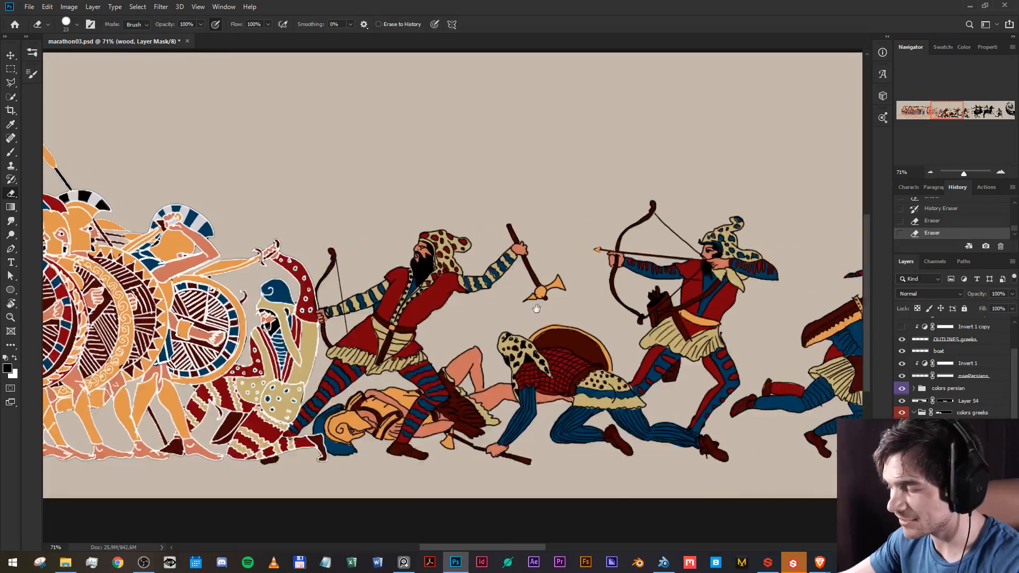
{"action": "left_click_drag", "start_coordinate": [661, 348], "coordinate": [228, 309]}
{"action": "left_click_drag", "start_coordinate": [781, 328], "coordinate": [281, 318]}
{"action": "left_click_drag", "start_coordinate": [675, 313], "coordinate": [802, 353]}
{"action": "left_click_drag", "start_coordinate": [196, 329], "coordinate": [780, 330]}
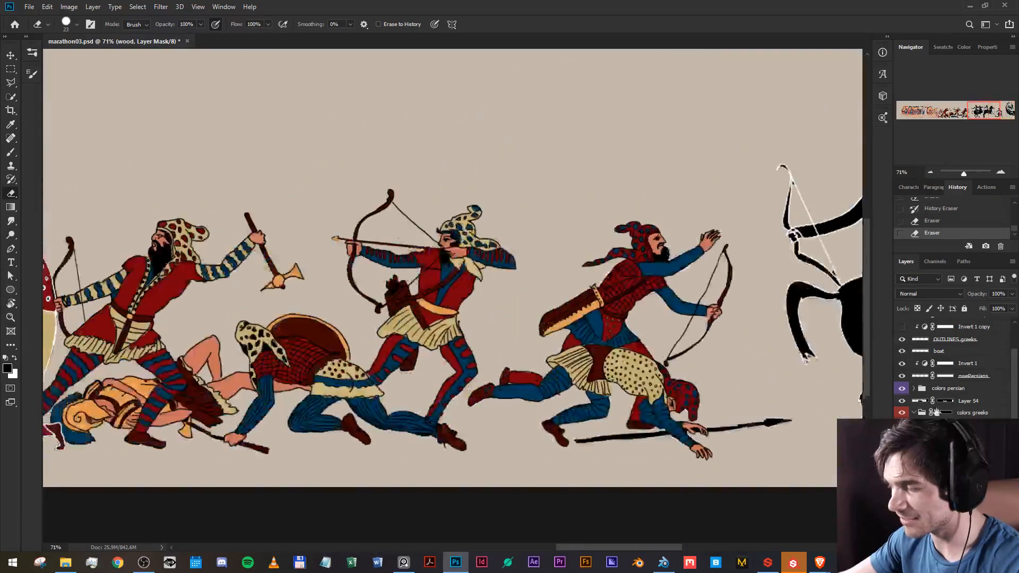
{"action": "left_click_drag", "start_coordinate": [425, 318], "coordinate": [732, 318]}
{"action": "left_click_drag", "start_coordinate": [210, 303], "coordinate": [964, 351]}
{"action": "scroll", "coordinate": [393, 381], "scroll_direction": "up", "scroll_amount": 4}
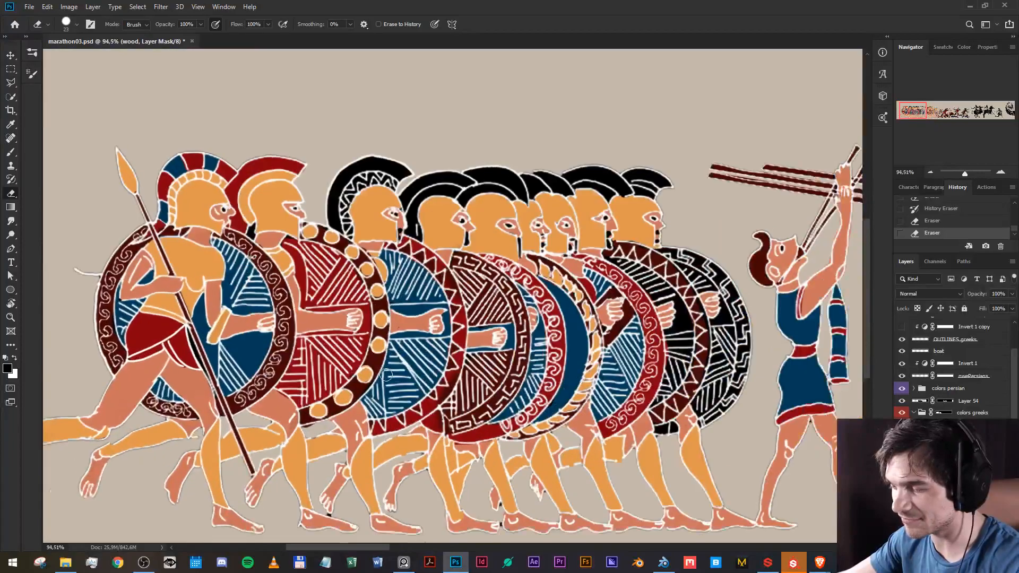
Touch up the dark brown on the triangle-patterned shield rim by erasing on the wood layer's mask, undoing a stray stroke.
{"action": "scroll", "coordinate": [745, 333], "scroll_direction": "up", "scroll_amount": 3}
{"action": "scroll", "coordinate": [746, 333], "scroll_direction": "up", "scroll_amount": 3}
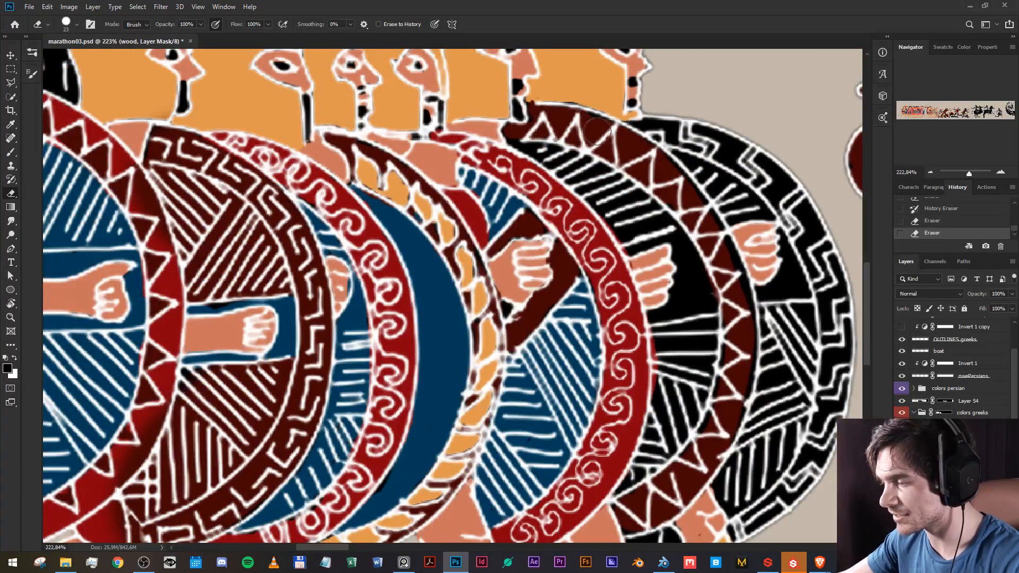
{"action": "left_click_drag", "start_coordinate": [597, 133], "coordinate": [612, 145]}
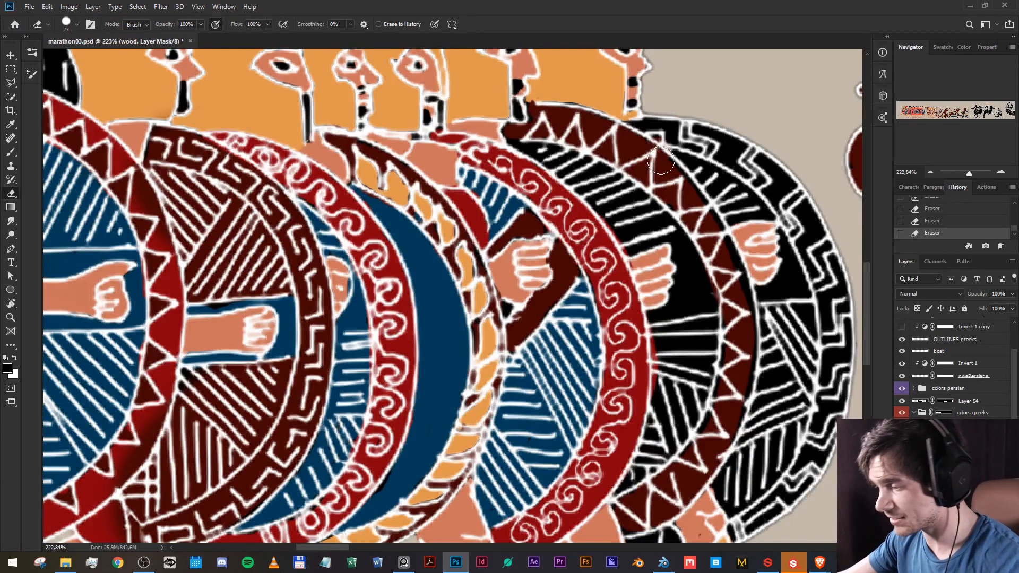
{"action": "key", "text": "ctrl+z"}
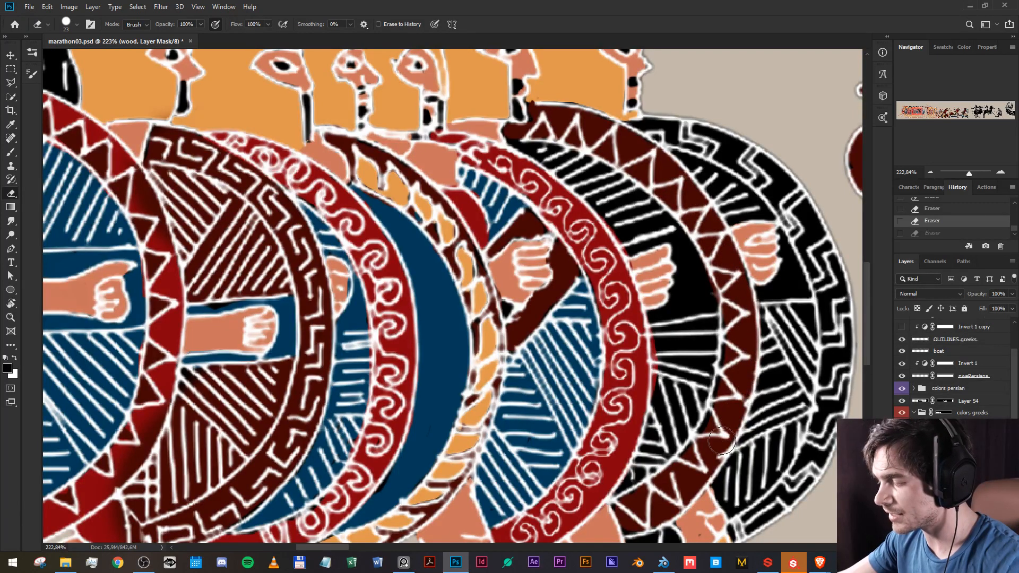
{"action": "mouse_move", "coordinate": [715, 433]}
{"action": "left_mouse_down"}
{"action": "mouse_move", "coordinate": [736, 318]}
{"action": "mouse_move", "coordinate": [724, 336]}
{"action": "left_mouse_up"}
{"action": "scroll", "coordinate": [699, 306], "scroll_direction": "down", "scroll_amount": 11}
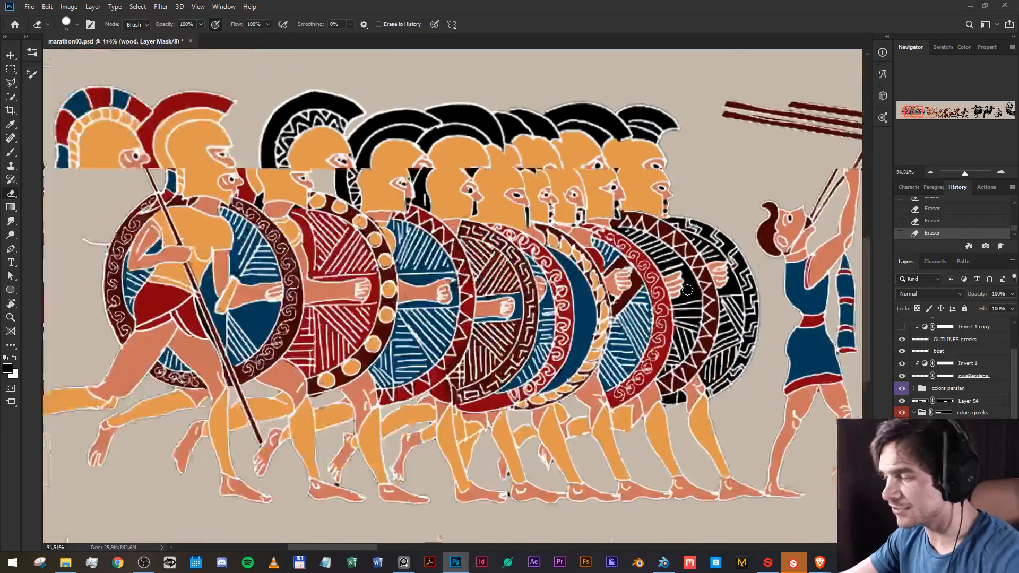
{"action": "scroll", "coordinate": [473, 240], "scroll_direction": "up", "scroll_amount": 3}
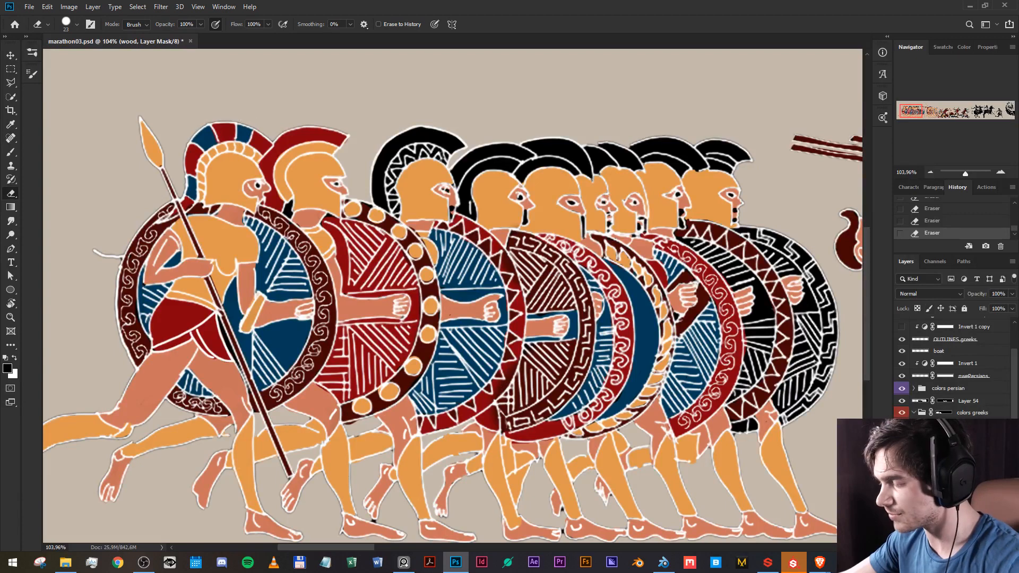
Rename the br color layer as bronze.
{"action": "left_click", "coordinate": [966, 473]}
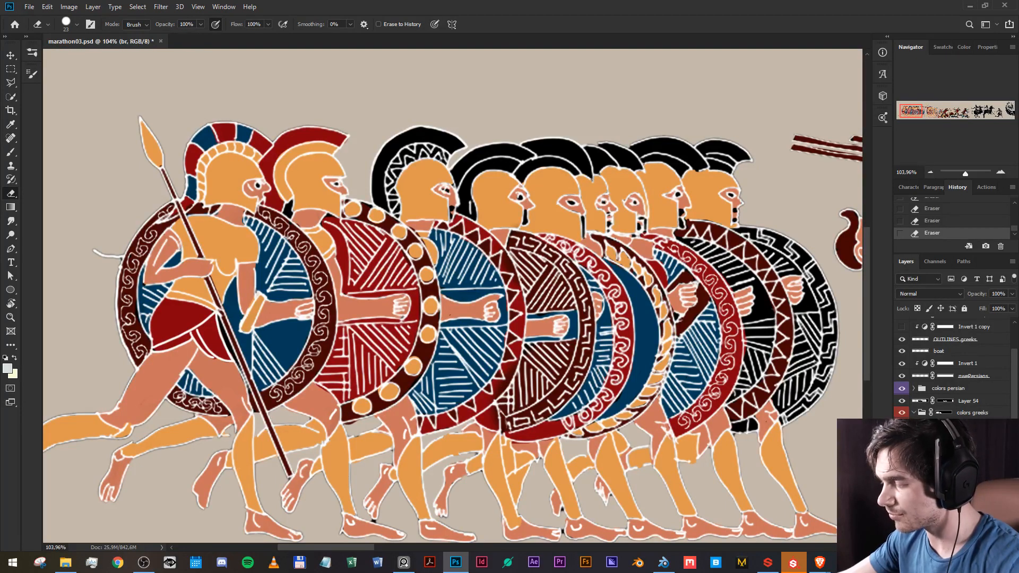
{"action": "type", "text": "bronze"}
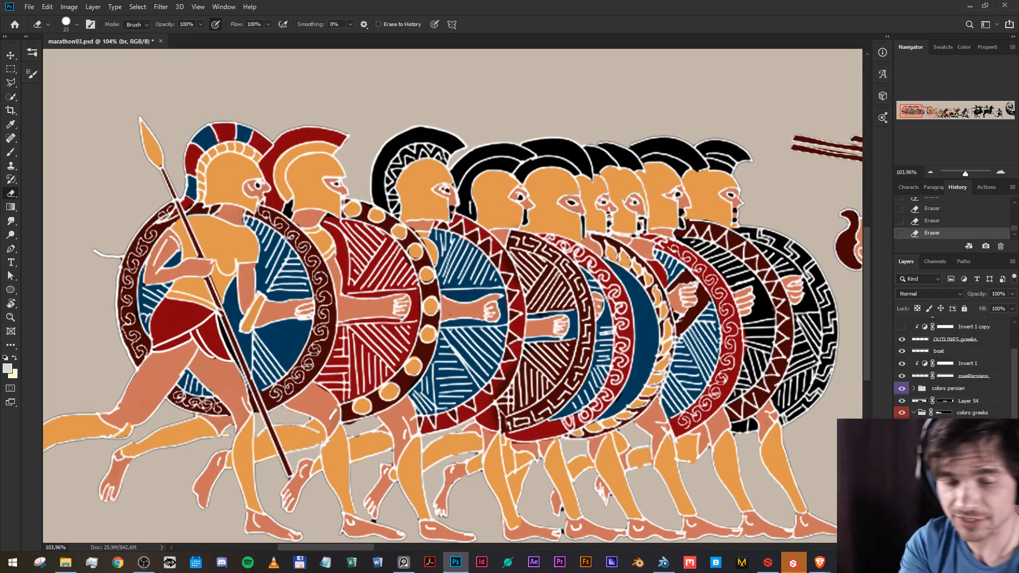
{"action": "key", "text": "Return"}
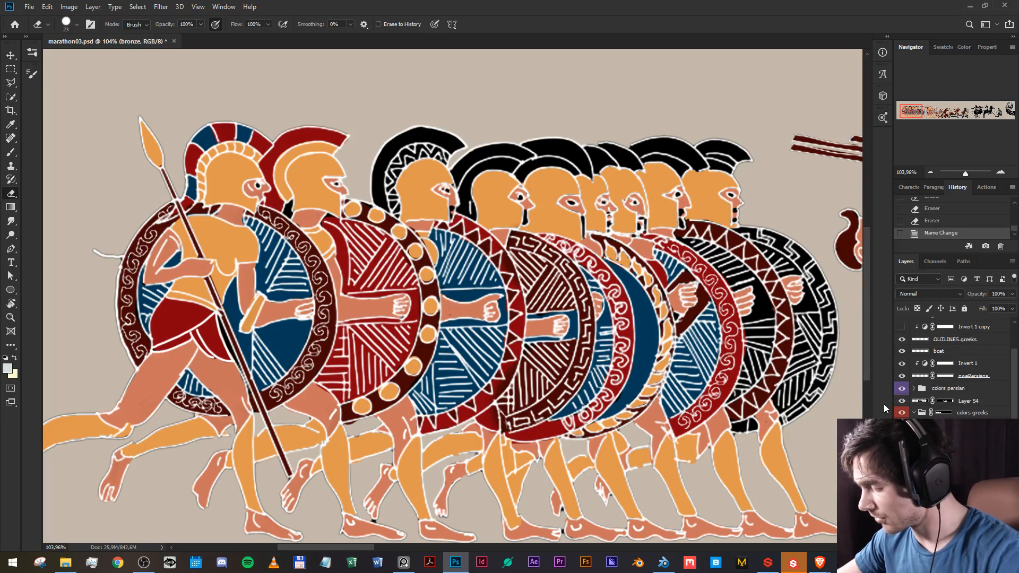
Check a color layer's coverage by toggling its visibility, and select the red layer's mask near the remaining black shields.
{"action": "left_click", "coordinate": [963, 480]}
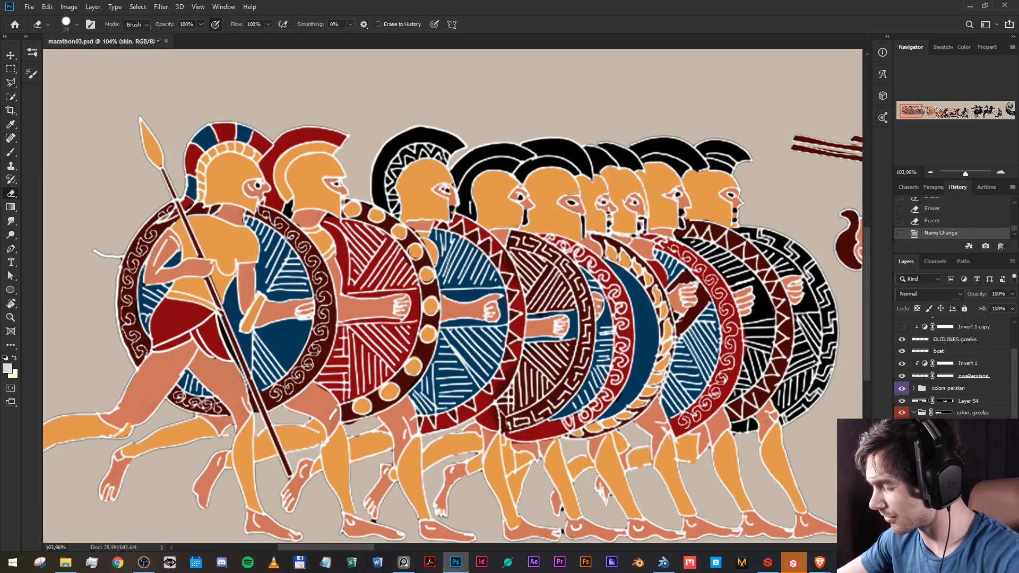
{"action": "left_click", "coordinate": [902, 462]}
{"action": "left_click", "coordinate": [902, 462]}
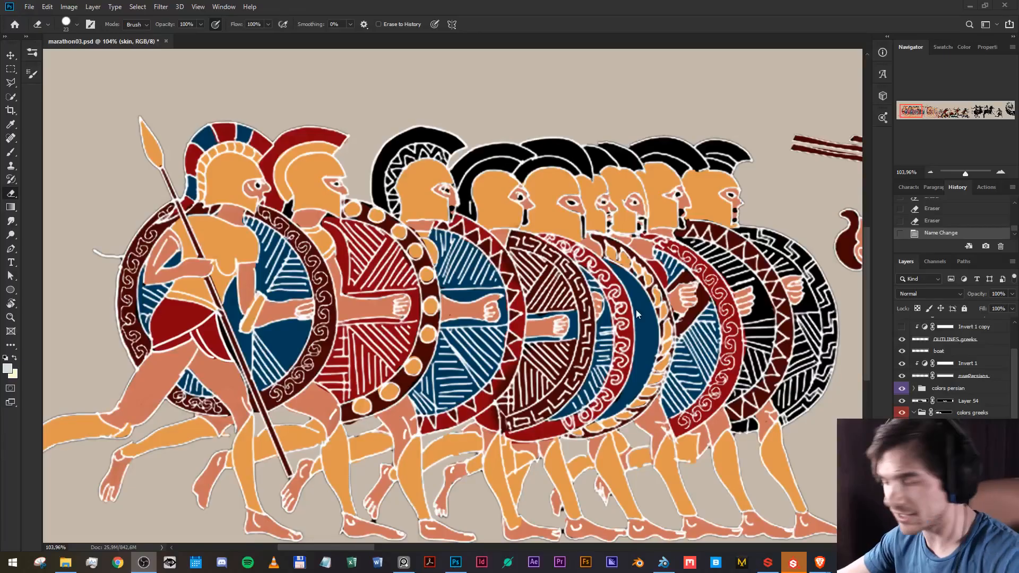
{"action": "left_click", "coordinate": [683, 334]}
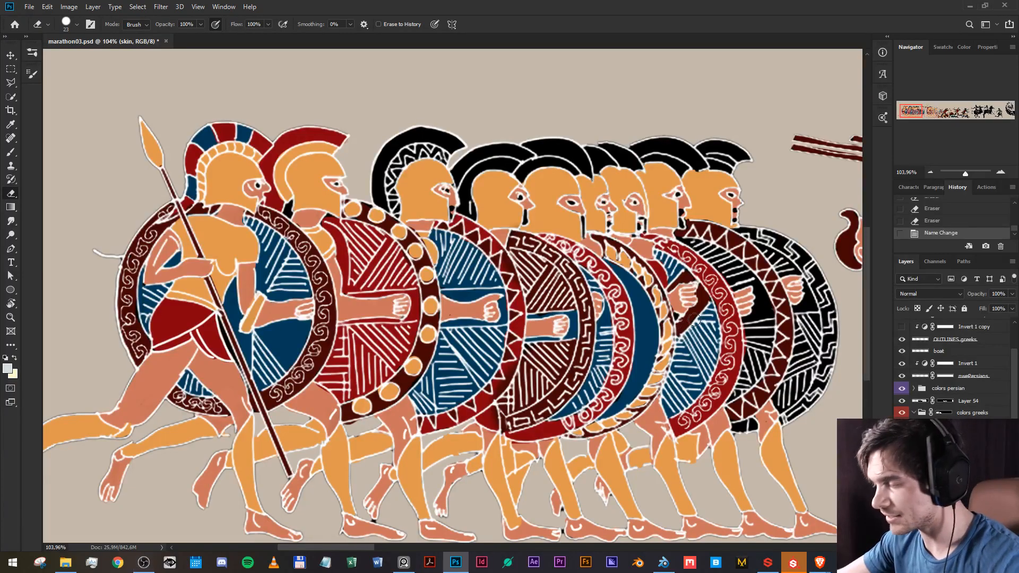
{"action": "scroll", "coordinate": [692, 324], "scroll_direction": "up", "scroll_amount": 5}
{"action": "left_click_drag", "start_coordinate": [755, 248], "coordinate": [577, 247]}
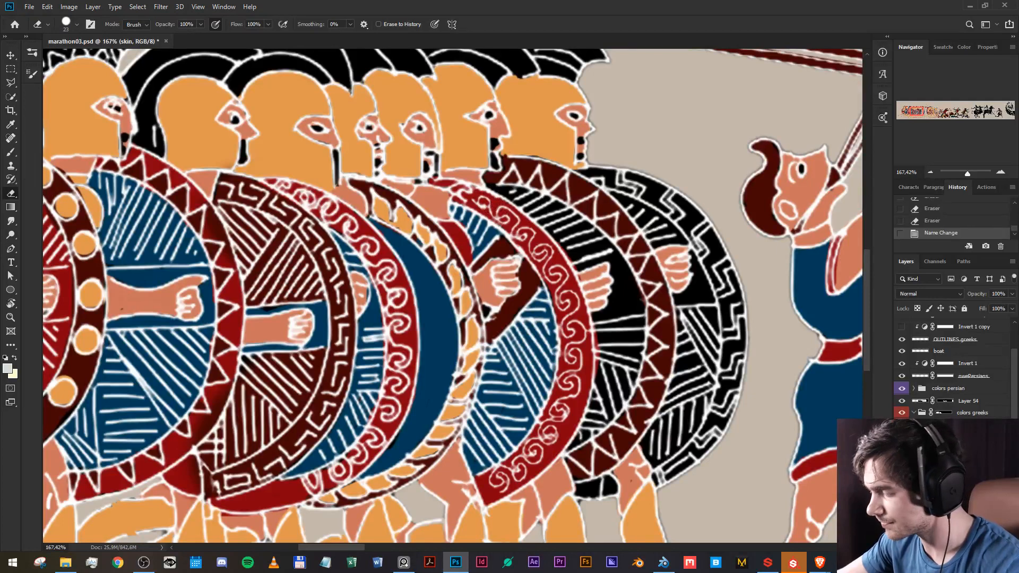
{"action": "left_click", "coordinate": [965, 462]}
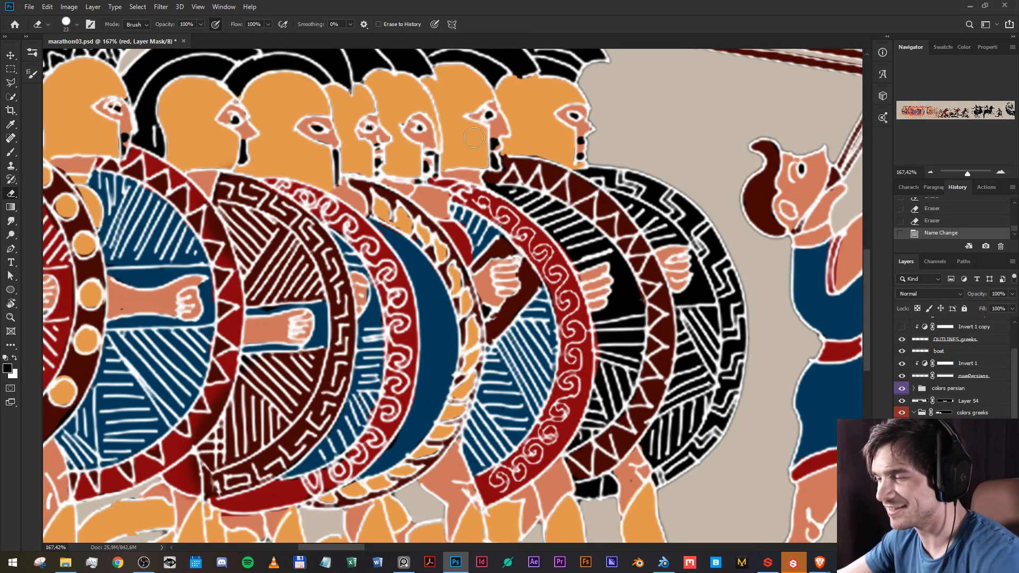
Switch to the reference image board and examine the arming warriors and their patterned round shields on the Chigi Vase image.
{"action": "left_click", "coordinate": [403, 563]}
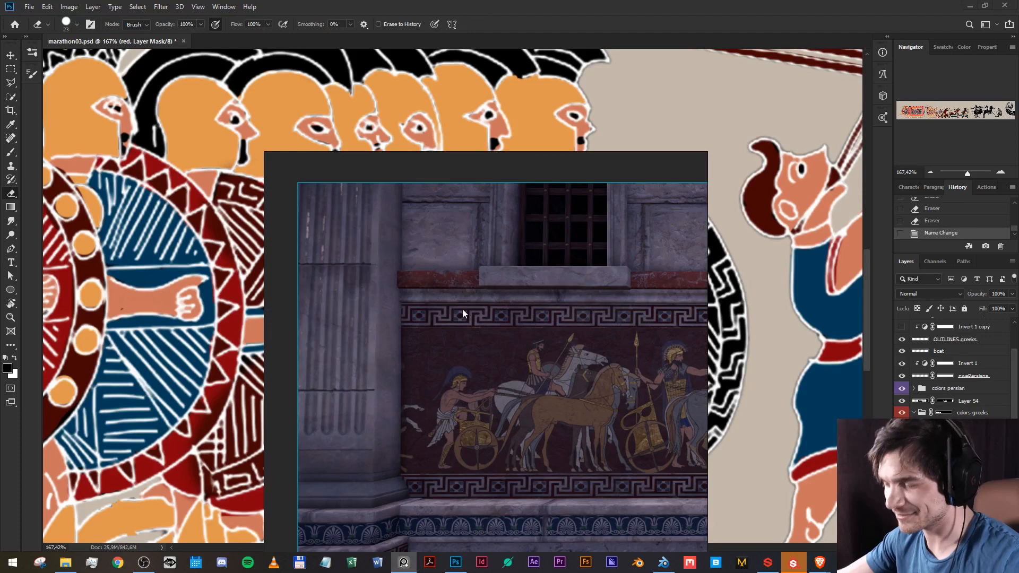
{"action": "scroll", "coordinate": [451, 313], "scroll_direction": "down", "scroll_amount": 7}
{"action": "mouse_move", "coordinate": [393, 337]}
{"action": "left_mouse_down"}
{"action": "mouse_move", "coordinate": [1016, 349]}
{"action": "mouse_move", "coordinate": [914, 413]}
{"action": "left_mouse_up"}
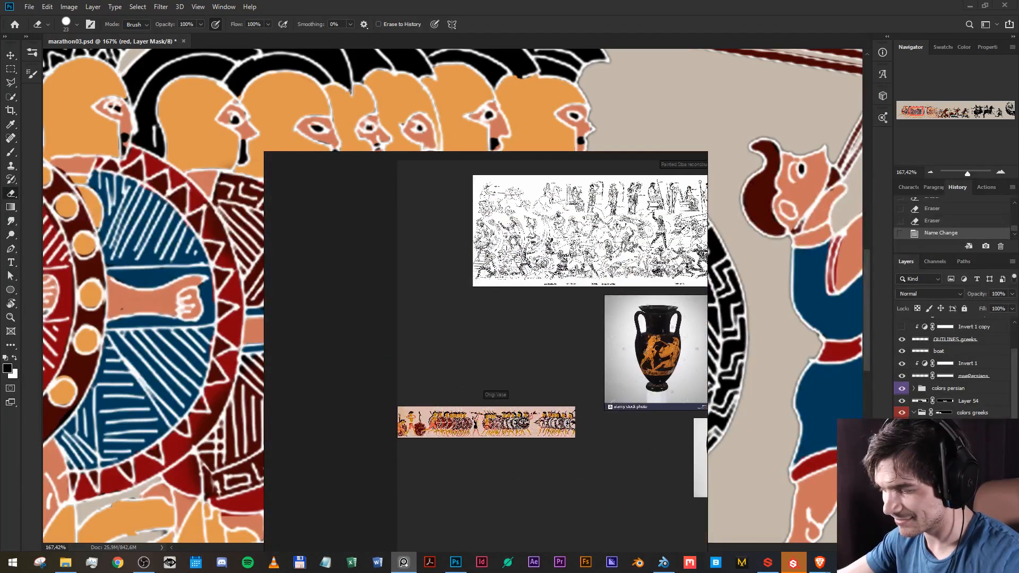
{"action": "scroll", "coordinate": [465, 429], "scroll_direction": "up", "scroll_amount": 5}
{"action": "scroll", "coordinate": [375, 406], "scroll_direction": "up", "scroll_amount": 6}
{"action": "left_click_drag", "start_coordinate": [310, 428], "coordinate": [472, 385]}
{"action": "scroll", "coordinate": [388, 392], "scroll_direction": "down", "scroll_amount": 2}
{"action": "scroll", "coordinate": [391, 385], "scroll_direction": "up", "scroll_amount": 1}
{"action": "scroll", "coordinate": [390, 385], "scroll_direction": "up", "scroll_amount": 2}
{"action": "scroll", "coordinate": [472, 386], "scroll_direction": "up", "scroll_amount": 1}
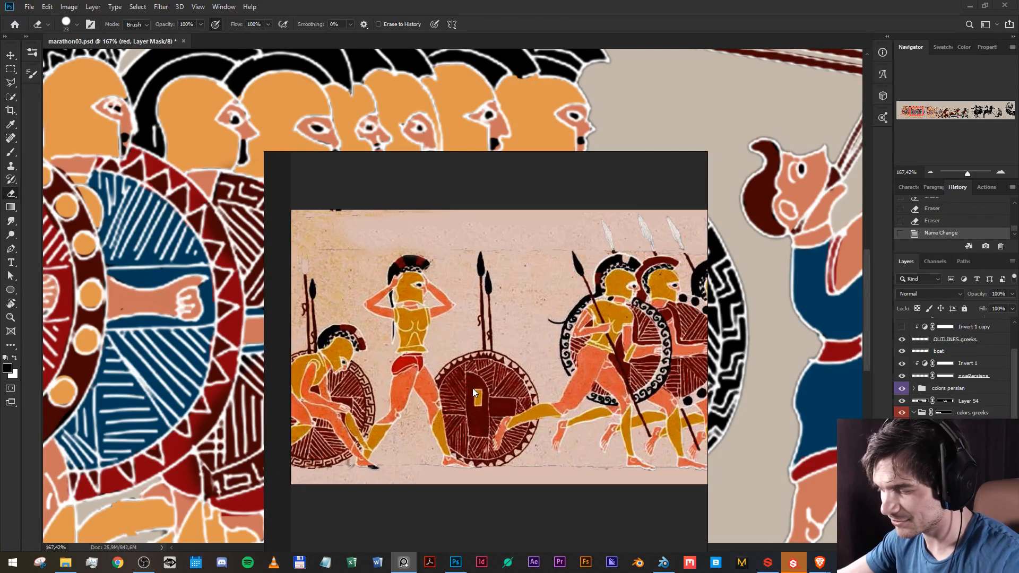
{"action": "key", "text": "ctrl+f"}
{"action": "left_click_drag", "start_coordinate": [567, 256], "coordinate": [679, 345]}
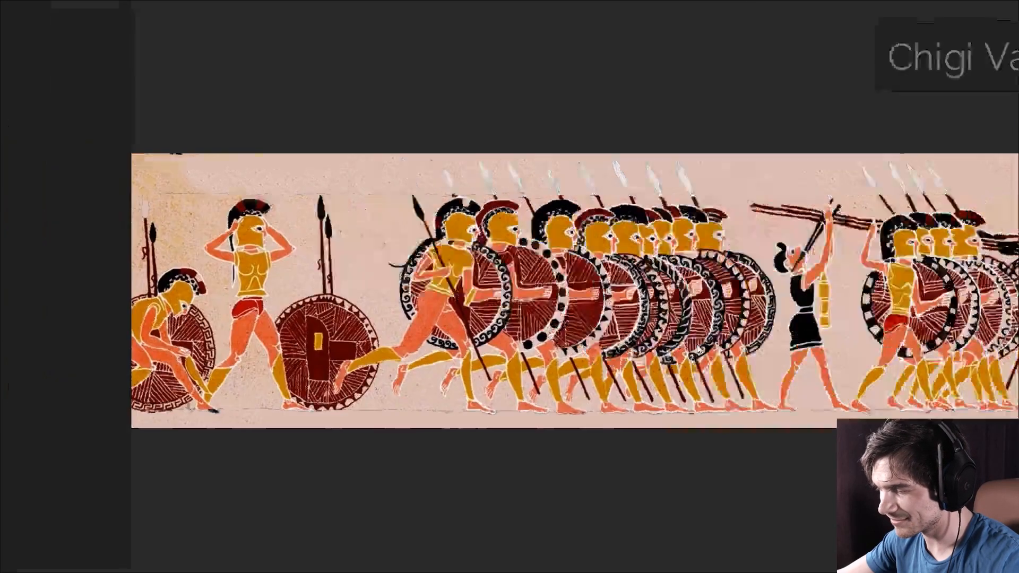
{"action": "scroll", "coordinate": [757, 396], "scroll_direction": "up", "scroll_amount": 4}
{"action": "left_click_drag", "start_coordinate": [718, 380], "coordinate": [930, 383]}
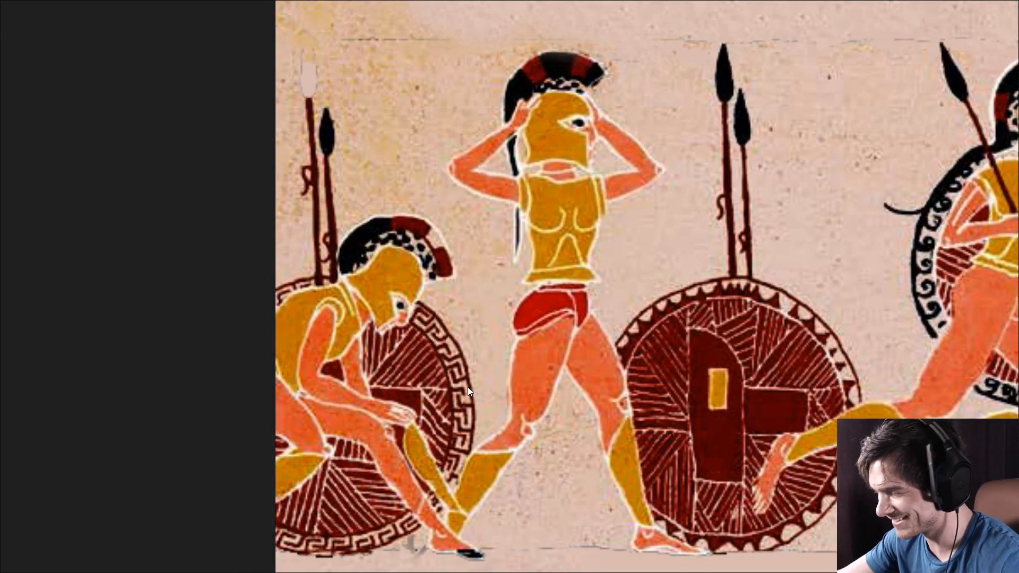
{"action": "scroll", "coordinate": [467, 389], "scroll_direction": "down", "scroll_amount": 2}
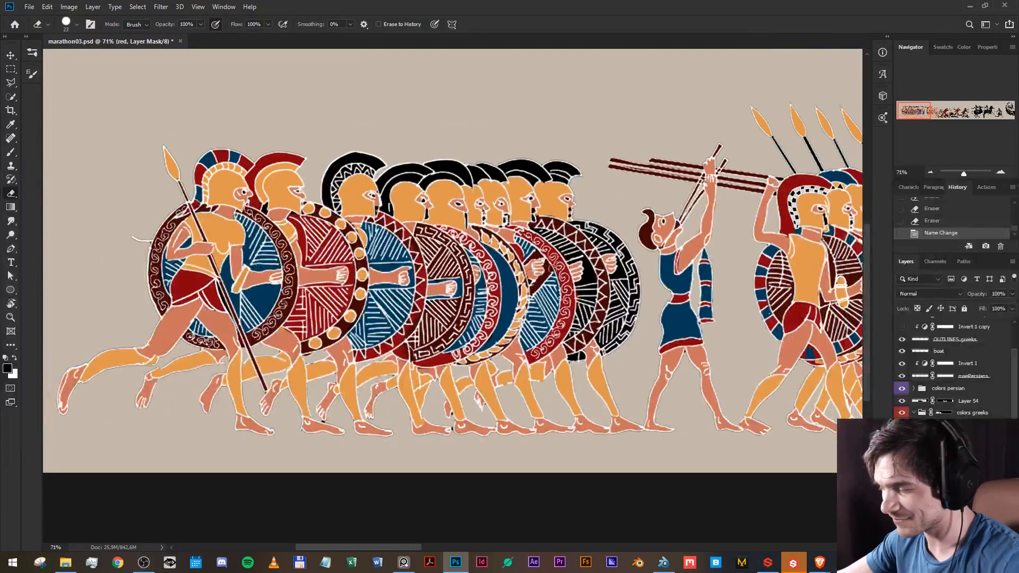
Color the zigzag-patterned rim of the rearmost warrior's black shield blue by erasing on the blue layer's mask.
{"action": "left_click_drag", "start_coordinate": [552, 268], "coordinate": [754, 281]}
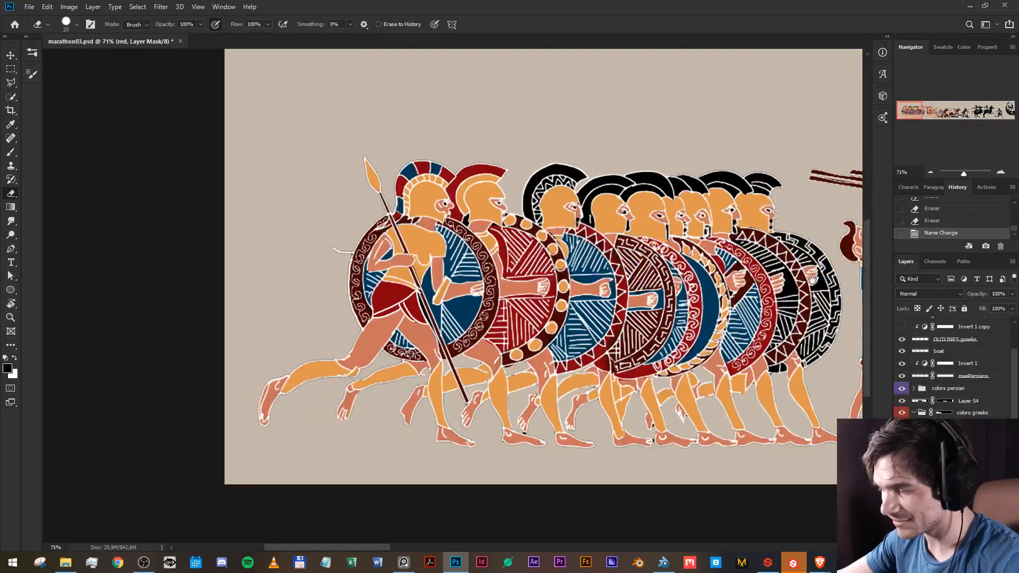
{"action": "scroll", "coordinate": [409, 211], "scroll_direction": "up", "scroll_amount": 3}
{"action": "scroll", "coordinate": [409, 211], "scroll_direction": "up", "scroll_amount": 5}
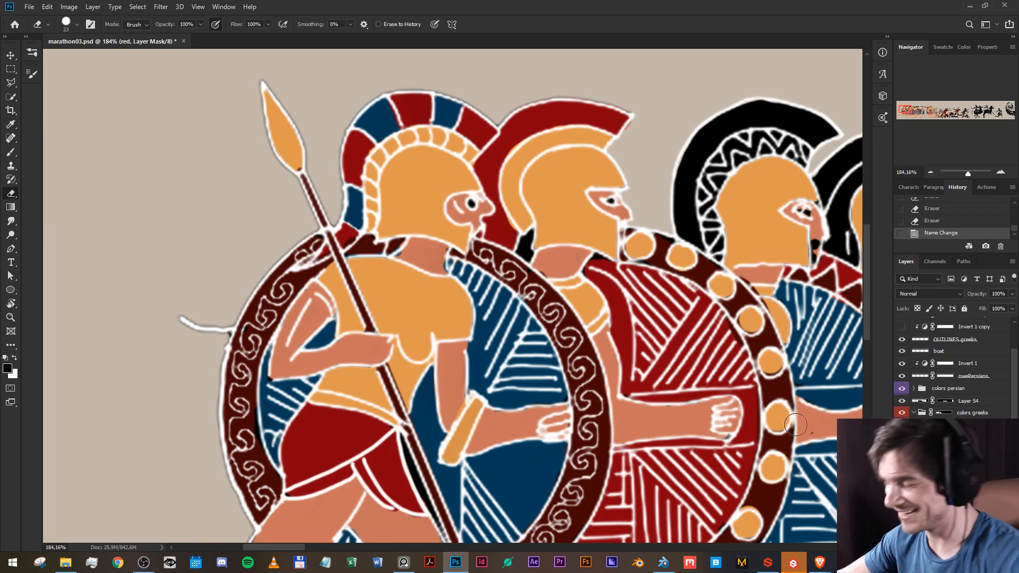
{"action": "scroll", "coordinate": [769, 409], "scroll_direction": "down", "scroll_amount": 6}
{"action": "left_click_drag", "start_coordinate": [749, 398], "coordinate": [96, 321]}
{"action": "scroll", "coordinate": [512, 317], "scroll_direction": "up", "scroll_amount": 8}
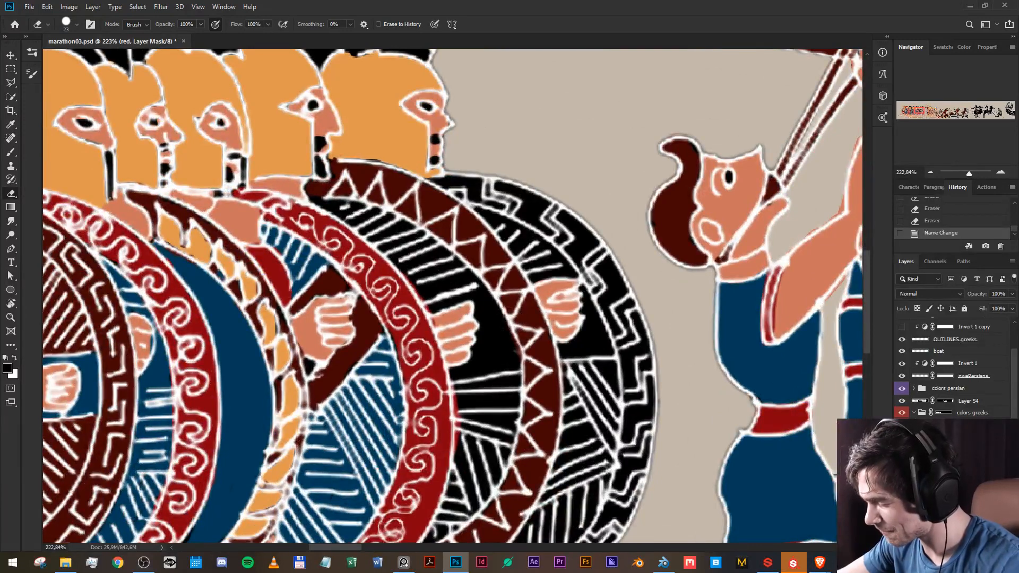
{"action": "left_click", "coordinate": [952, 462]}
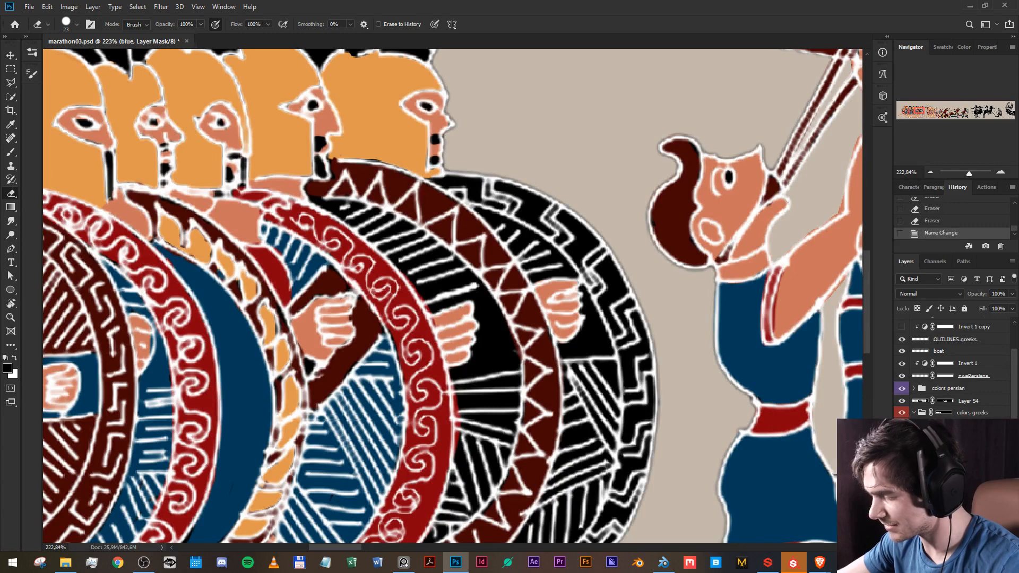
{"action": "scroll", "coordinate": [517, 288], "scroll_direction": "up", "scroll_amount": 2}
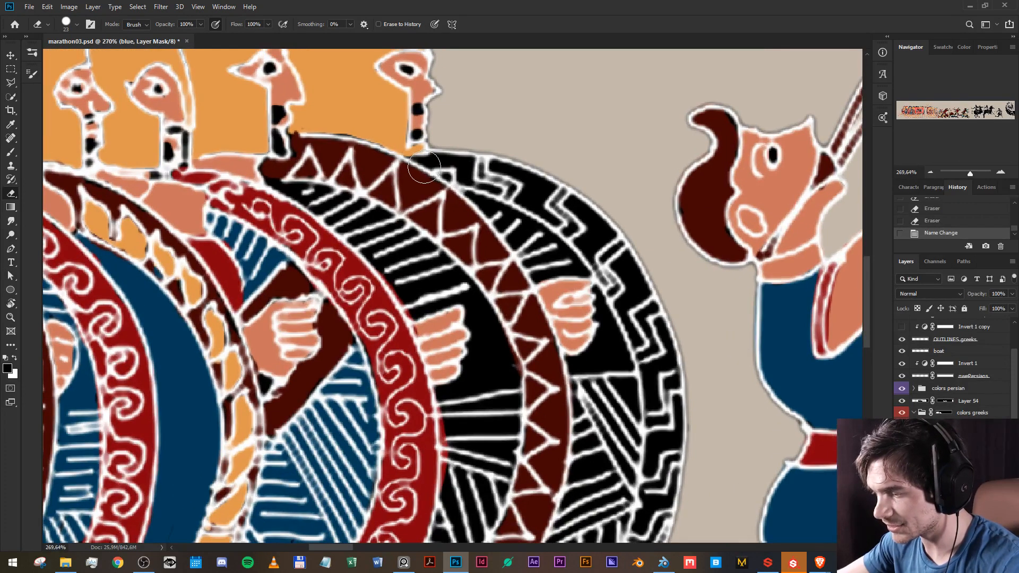
{"action": "mouse_move", "coordinate": [431, 162]}
{"action": "left_mouse_down"}
{"action": "mouse_move", "coordinate": [534, 189]}
{"action": "mouse_move", "coordinate": [605, 260]}
{"action": "mouse_move", "coordinate": [661, 395]}
{"action": "left_mouse_up"}
{"action": "left_click_drag", "start_coordinate": [638, 341], "coordinate": [396, 244]}
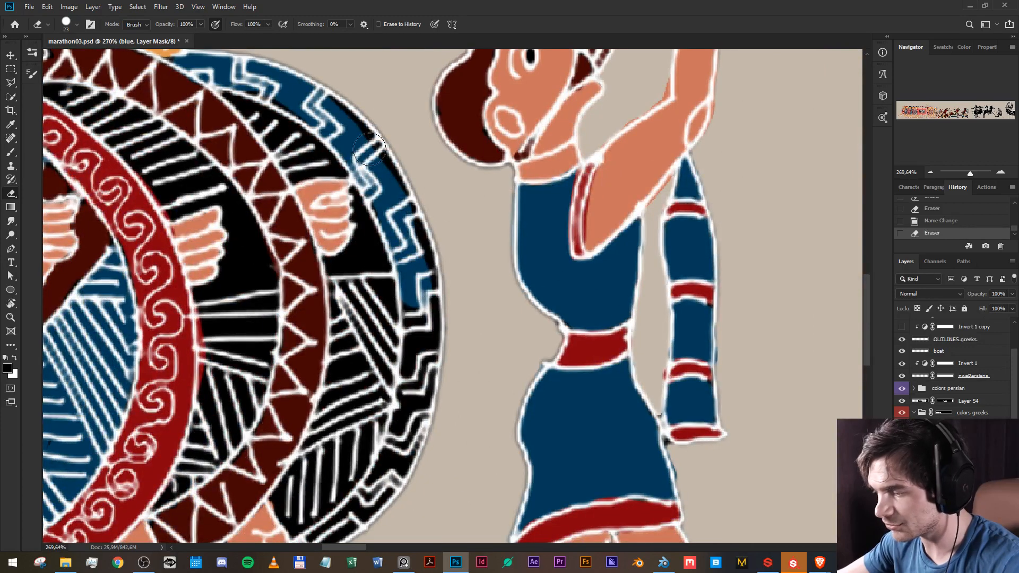
{"action": "mouse_move", "coordinate": [323, 109]}
{"action": "left_mouse_down"}
{"action": "mouse_move", "coordinate": [378, 166]}
{"action": "mouse_move", "coordinate": [421, 269]}
{"action": "mouse_move", "coordinate": [412, 236]}
{"action": "mouse_move", "coordinate": [429, 320]}
{"action": "mouse_move", "coordinate": [397, 461]}
{"action": "mouse_move", "coordinate": [381, 491]}
{"action": "mouse_move", "coordinate": [362, 496]}
{"action": "mouse_move", "coordinate": [574, 320]}
{"action": "mouse_move", "coordinate": [581, 347]}
{"action": "mouse_move", "coordinate": [552, 352]}
{"action": "mouse_move", "coordinate": [483, 399]}
{"action": "left_mouse_up"}
{"action": "mouse_move", "coordinate": [589, 271]}
{"action": "left_mouse_down"}
{"action": "mouse_move", "coordinate": [532, 509]}
{"action": "mouse_move", "coordinate": [528, 488]}
{"action": "left_mouse_up"}
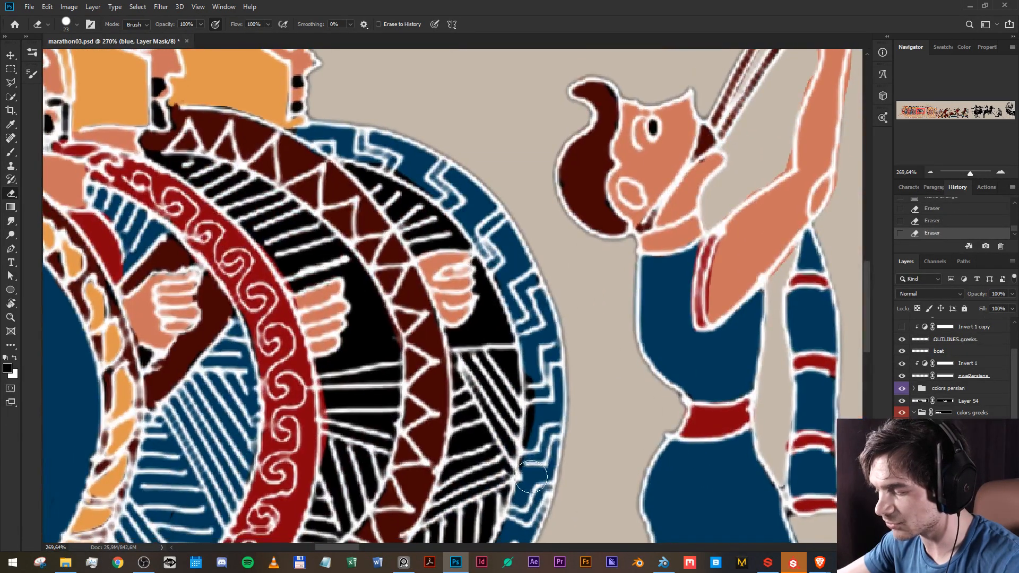
{"action": "mouse_move", "coordinate": [543, 421]}
{"action": "left_mouse_down"}
{"action": "mouse_move", "coordinate": [535, 386]}
{"action": "mouse_move", "coordinate": [530, 479]}
{"action": "left_mouse_up"}
Erase on the red layer's mask to color the striped interior of the triangle-rimmed shield red, working around the fist.
{"action": "left_click_drag", "start_coordinate": [350, 348], "coordinate": [483, 246]}
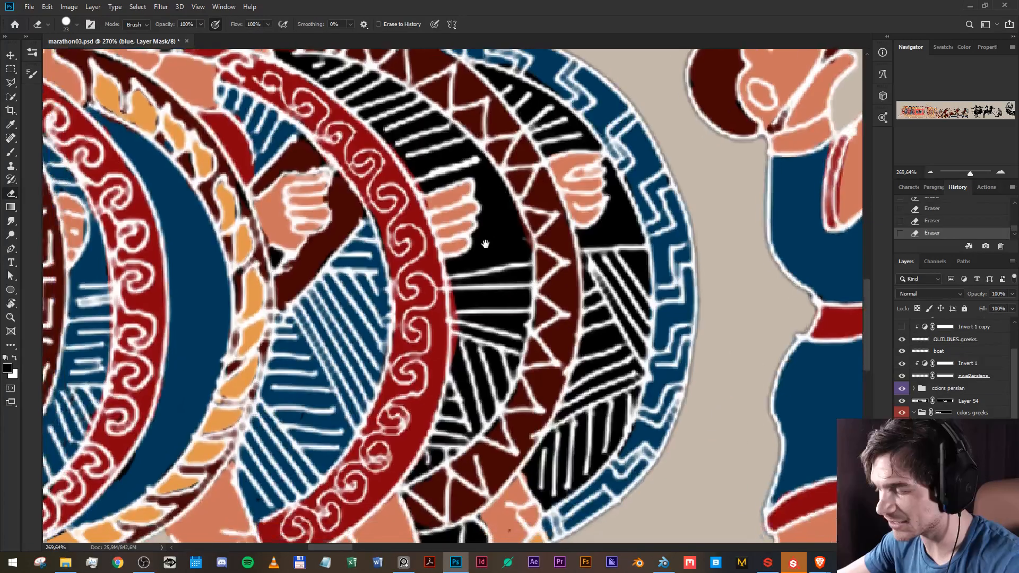
{"action": "scroll", "coordinate": [509, 248], "scroll_direction": "down", "scroll_amount": 1}
{"action": "left_click_drag", "start_coordinate": [583, 214], "coordinate": [549, 261]}
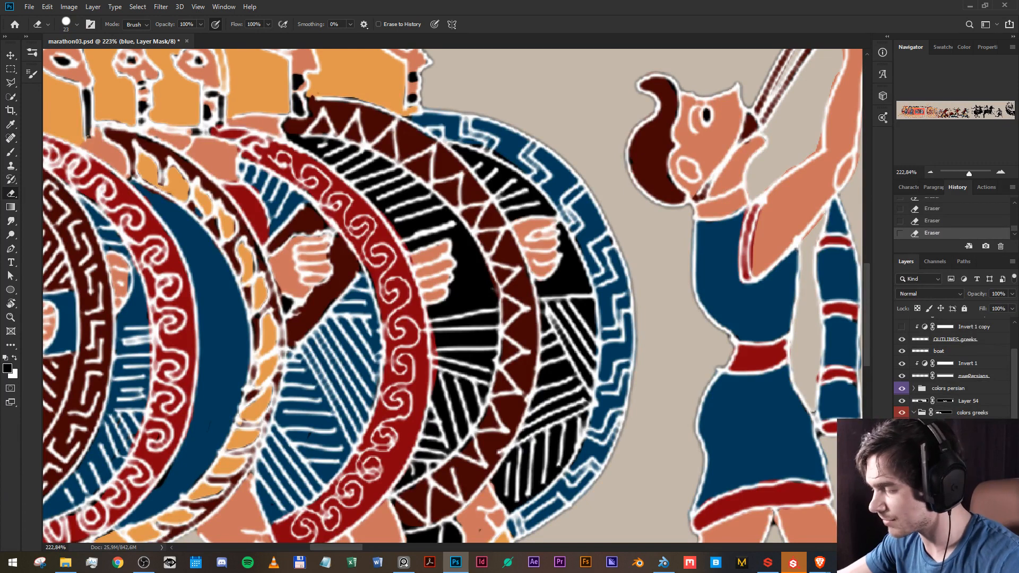
{"action": "left_click", "coordinate": [945, 461]}
{"action": "mouse_move", "coordinate": [470, 274]}
{"action": "left_mouse_down"}
{"action": "mouse_move", "coordinate": [471, 310]}
{"action": "mouse_move", "coordinate": [458, 302]}
{"action": "mouse_move", "coordinate": [443, 313]}
{"action": "mouse_move", "coordinate": [436, 410]}
{"action": "mouse_move", "coordinate": [399, 481]}
{"action": "mouse_move", "coordinate": [443, 457]}
{"action": "mouse_move", "coordinate": [496, 372]}
{"action": "mouse_move", "coordinate": [502, 331]}
{"action": "mouse_move", "coordinate": [417, 450]}
{"action": "mouse_move", "coordinate": [481, 320]}
{"action": "mouse_move", "coordinate": [488, 282]}
{"action": "mouse_move", "coordinate": [467, 244]}
{"action": "mouse_move", "coordinate": [454, 303]}
{"action": "left_mouse_up"}
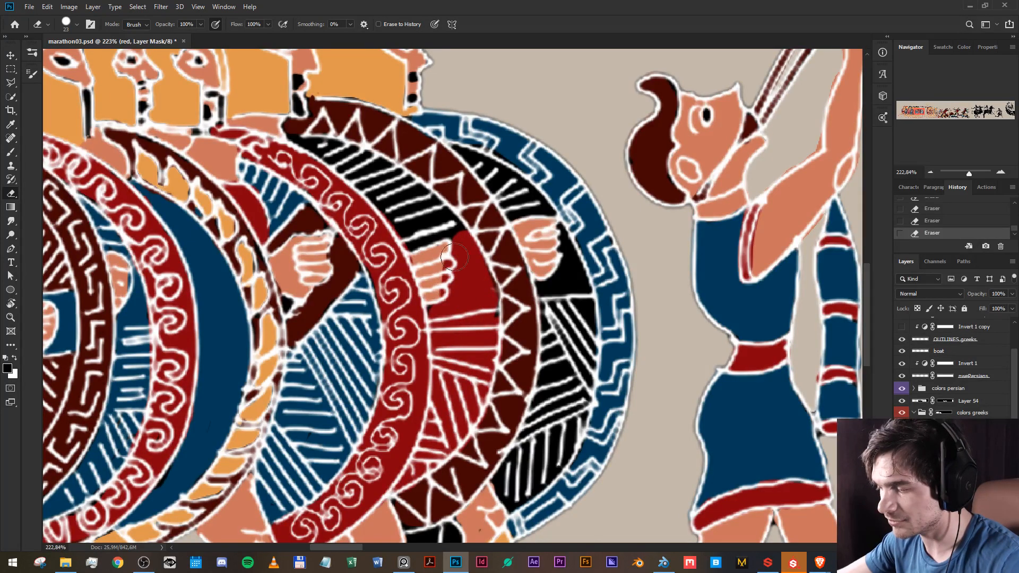
{"action": "mouse_move", "coordinate": [454, 258]}
{"action": "left_mouse_down"}
{"action": "mouse_move", "coordinate": [445, 279]}
{"action": "mouse_move", "coordinate": [466, 273]}
{"action": "mouse_move", "coordinate": [467, 253]}
{"action": "mouse_move", "coordinate": [440, 225]}
{"action": "mouse_move", "coordinate": [409, 229]}
{"action": "mouse_move", "coordinate": [372, 188]}
{"action": "mouse_move", "coordinate": [299, 147]}
{"action": "mouse_move", "coordinate": [409, 184]}
{"action": "mouse_move", "coordinate": [452, 218]}
{"action": "mouse_move", "coordinate": [369, 169]}
{"action": "left_mouse_up"}
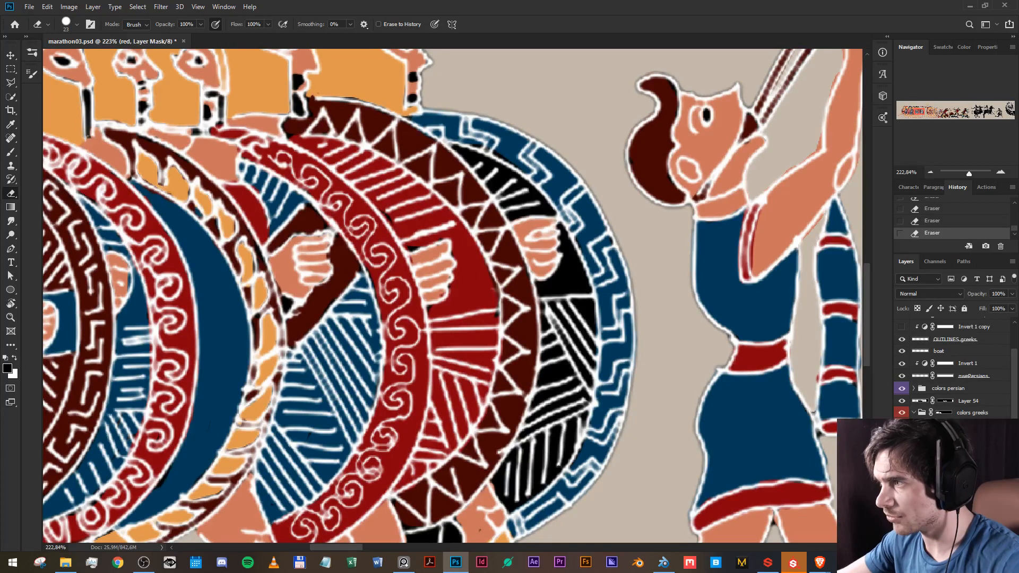
Begin coloring the rearmost shield's striped interior red on the red layer's mask, using smaller eraser sizes around the fist and rim.
{"action": "left_click_drag", "start_coordinate": [501, 258], "coordinate": [422, 242]}
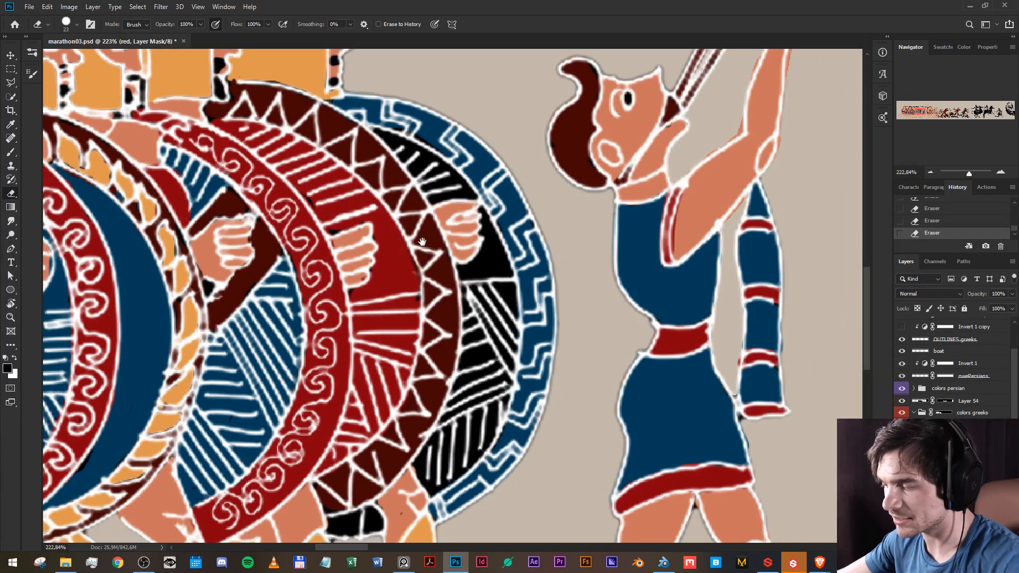
{"action": "mouse_move", "coordinate": [378, 140]}
{"action": "left_mouse_down"}
{"action": "mouse_move", "coordinate": [474, 196]}
{"action": "mouse_move", "coordinate": [427, 211]}
{"action": "mouse_move", "coordinate": [395, 150]}
{"action": "mouse_move", "coordinate": [427, 200]}
{"action": "mouse_move", "coordinate": [419, 163]}
{"action": "mouse_move", "coordinate": [441, 193]}
{"action": "left_mouse_up"}
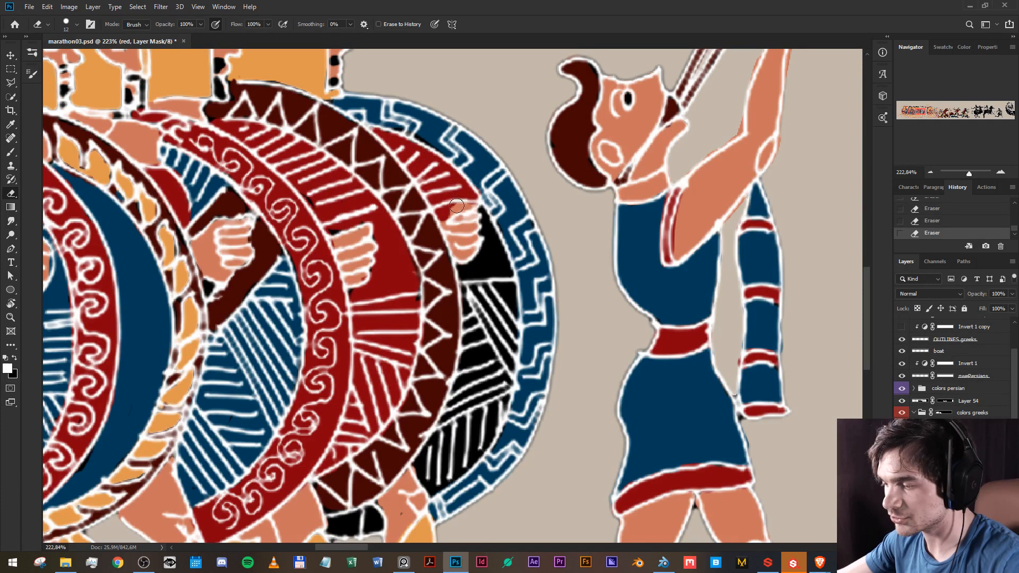
{"action": "key", "text": "x"}
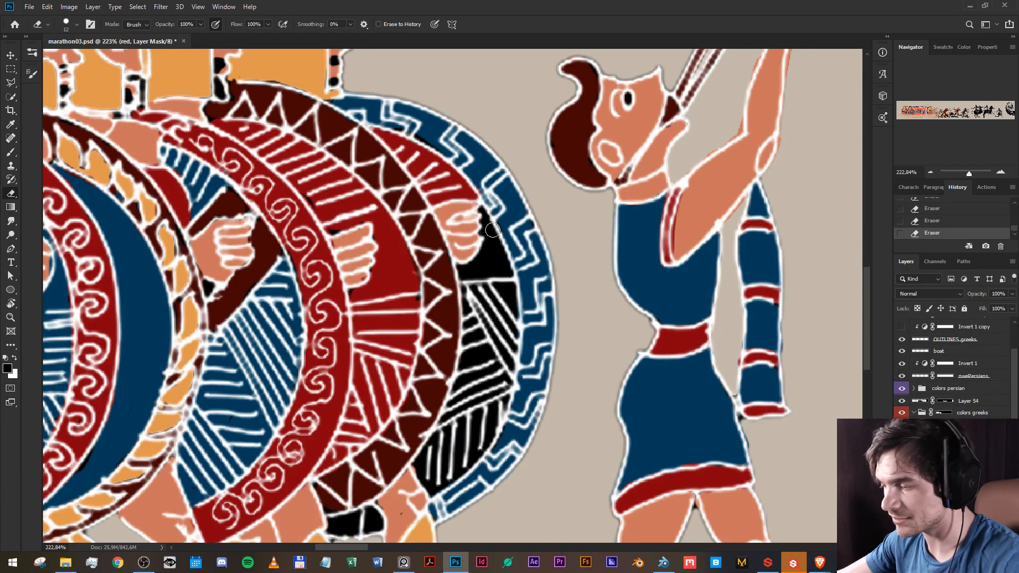
{"action": "mouse_move", "coordinate": [482, 214]}
{"action": "left_mouse_down"}
{"action": "mouse_move", "coordinate": [506, 320]}
{"action": "mouse_move", "coordinate": [494, 280]}
{"action": "mouse_move", "coordinate": [473, 333]}
{"action": "mouse_move", "coordinate": [475, 284]}
{"action": "mouse_move", "coordinate": [457, 424]}
{"action": "mouse_move", "coordinate": [447, 453]}
{"action": "mouse_move", "coordinate": [426, 464]}
{"action": "mouse_move", "coordinate": [425, 484]}
{"action": "mouse_move", "coordinate": [406, 478]}
{"action": "mouse_move", "coordinate": [414, 492]}
{"action": "mouse_move", "coordinate": [467, 454]}
{"action": "mouse_move", "coordinate": [496, 395]}
{"action": "left_mouse_up"}
{"action": "right_click", "coordinate": [485, 304], "text": "alt"}
{"action": "key", "text": "x"}
{"action": "key", "text": "x"}
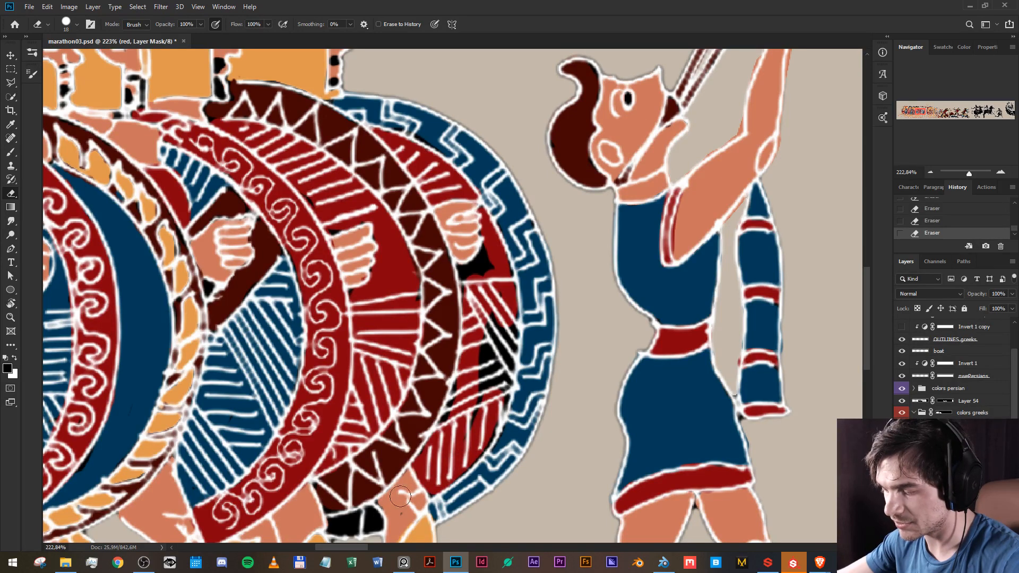
Fill the black rim piece below the triangle-patterned shield, beside the legs, with blue on the blue layer's mask.
{"action": "scroll", "coordinate": [951, 372], "scroll_direction": "down", "scroll_amount": 1}
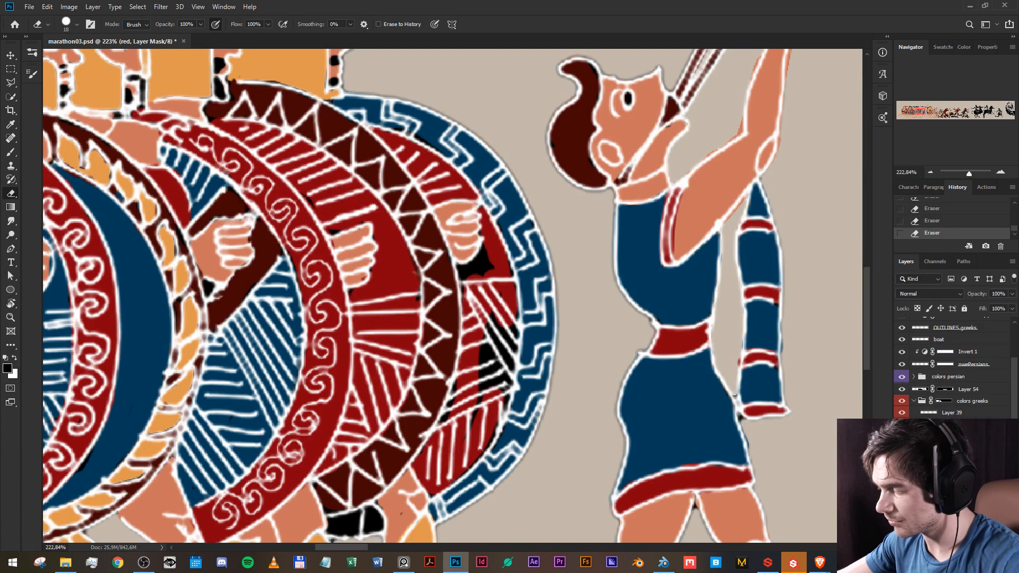
{"action": "left_click", "coordinate": [929, 449]}
{"action": "left_click", "coordinate": [953, 448]}
{"action": "scroll", "coordinate": [402, 365], "scroll_direction": "down", "scroll_amount": 1}
{"action": "left_click_drag", "start_coordinate": [373, 481], "coordinate": [338, 495]}
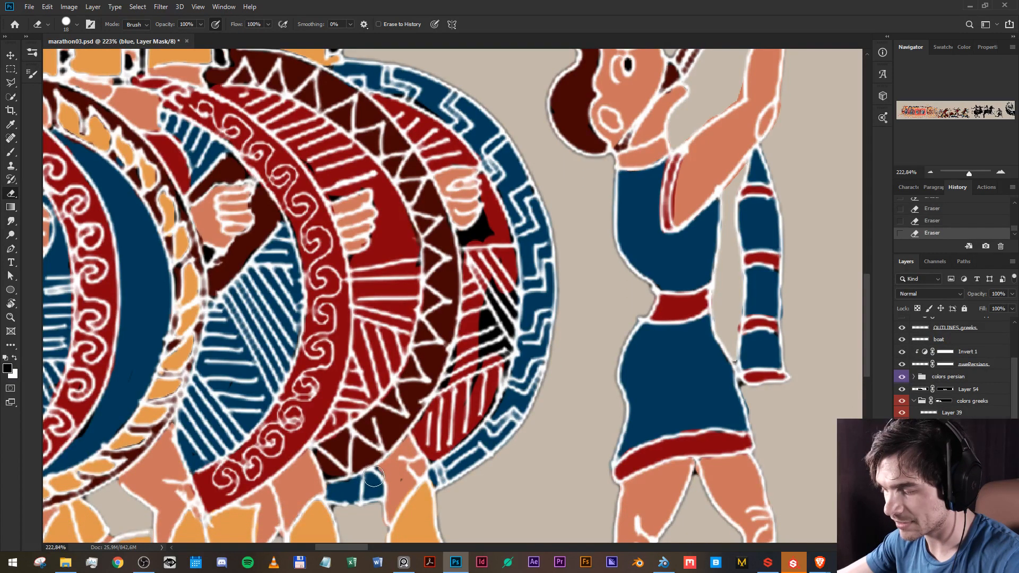
Erase the remaining black areas of the rearmost shield's interior to red on the red layer's mask, cleaning up the rim and fist edges.
{"action": "scroll", "coordinate": [591, 388], "scroll_direction": "up", "scroll_amount": 1}
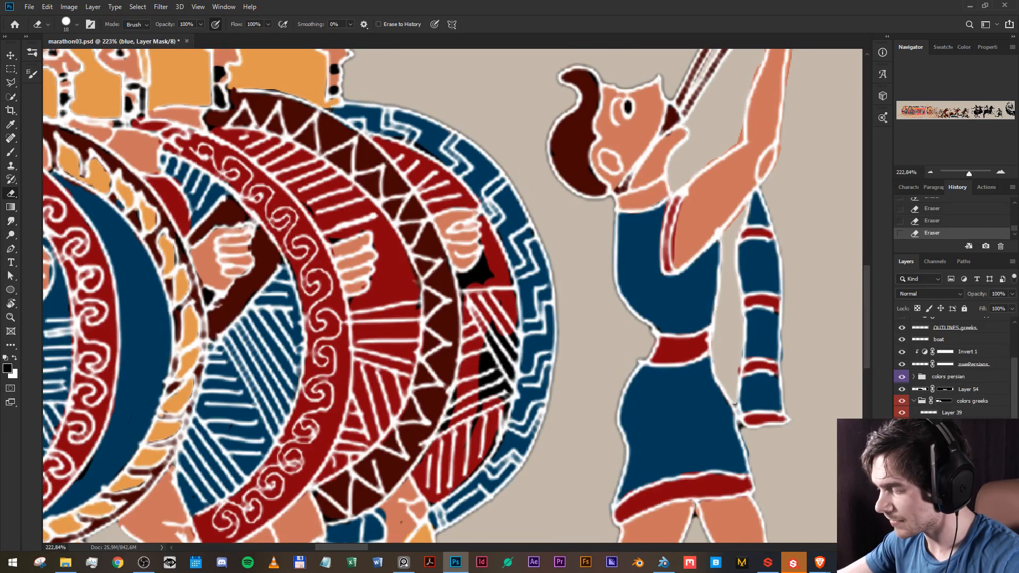
{"action": "left_click", "coordinate": [929, 460]}
{"action": "left_click", "coordinate": [953, 460]}
{"action": "mouse_move", "coordinate": [508, 309]}
{"action": "left_mouse_down"}
{"action": "mouse_move", "coordinate": [494, 385]}
{"action": "mouse_move", "coordinate": [487, 329]}
{"action": "left_mouse_up"}
{"action": "mouse_move", "coordinate": [491, 425]}
{"action": "left_mouse_down"}
{"action": "mouse_move", "coordinate": [515, 371]}
{"action": "mouse_move", "coordinate": [525, 334]}
{"action": "left_mouse_up"}
{"action": "key", "text": "x"}
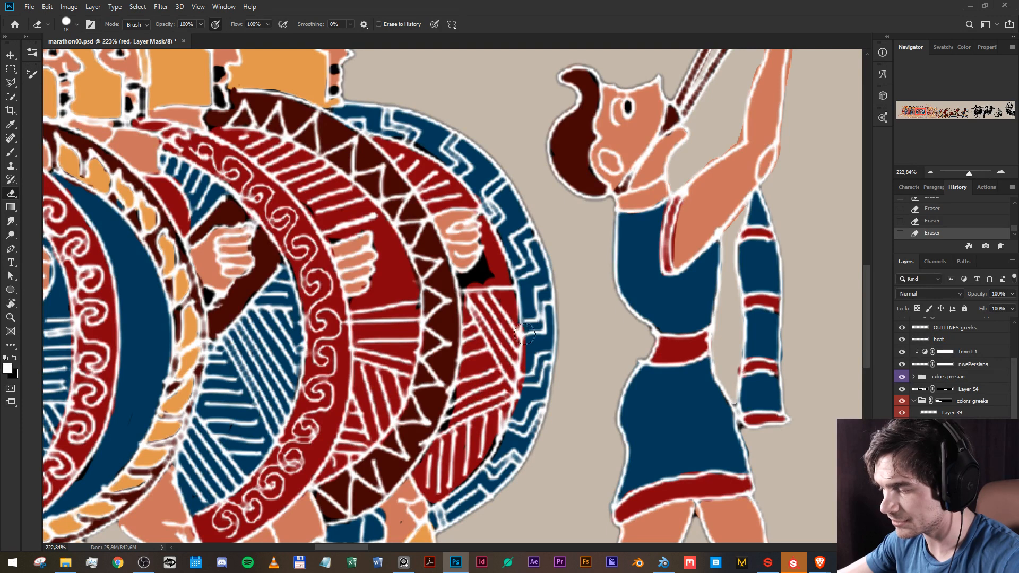
{"action": "key", "text": "x"}
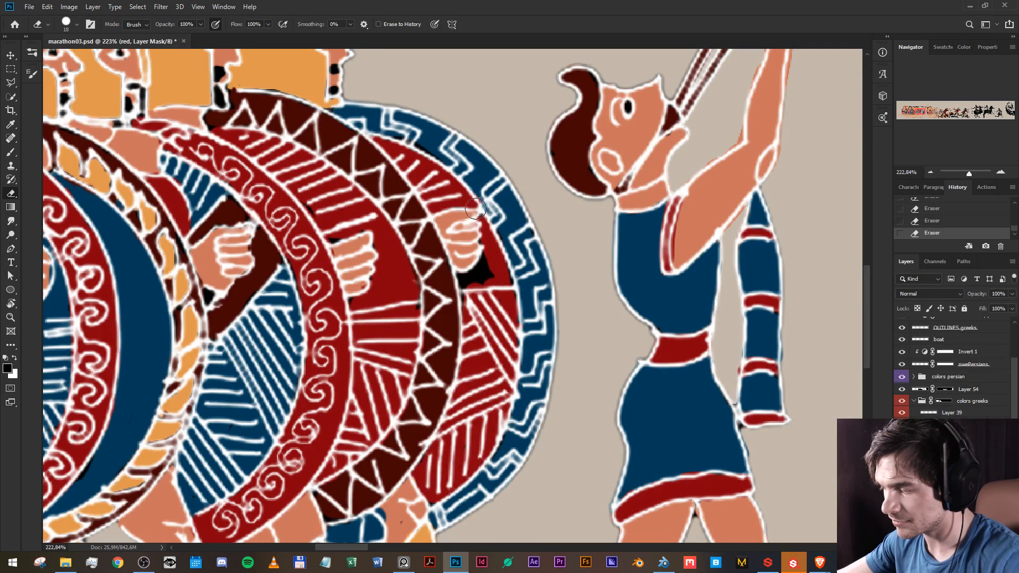
{"action": "mouse_move", "coordinate": [475, 210]}
{"action": "left_mouse_down"}
{"action": "mouse_move", "coordinate": [484, 257]}
{"action": "mouse_move", "coordinate": [483, 276]}
{"action": "mouse_move", "coordinate": [465, 279]}
{"action": "mouse_move", "coordinate": [470, 303]}
{"action": "left_mouse_up"}
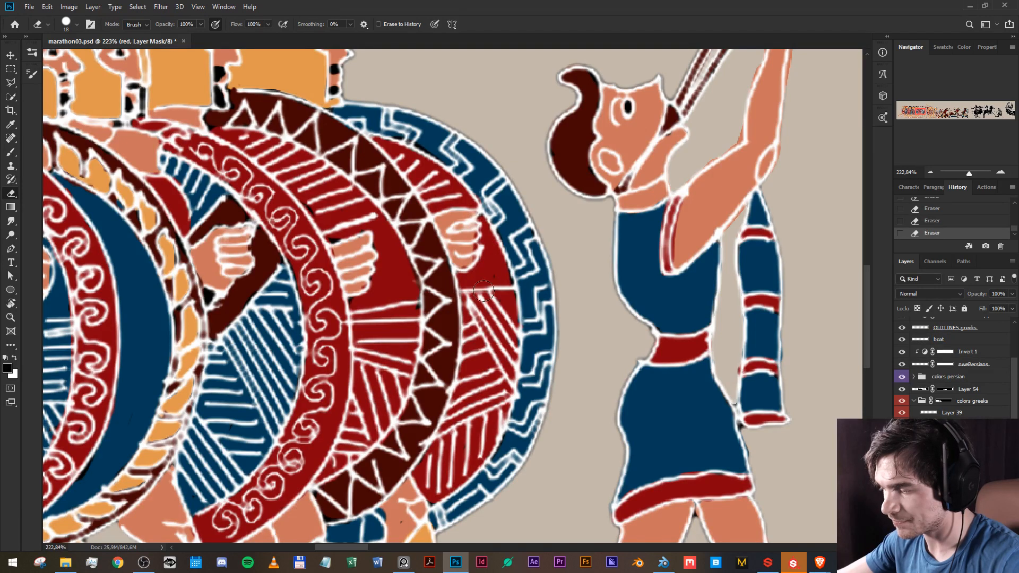
{"action": "key", "text": "x"}
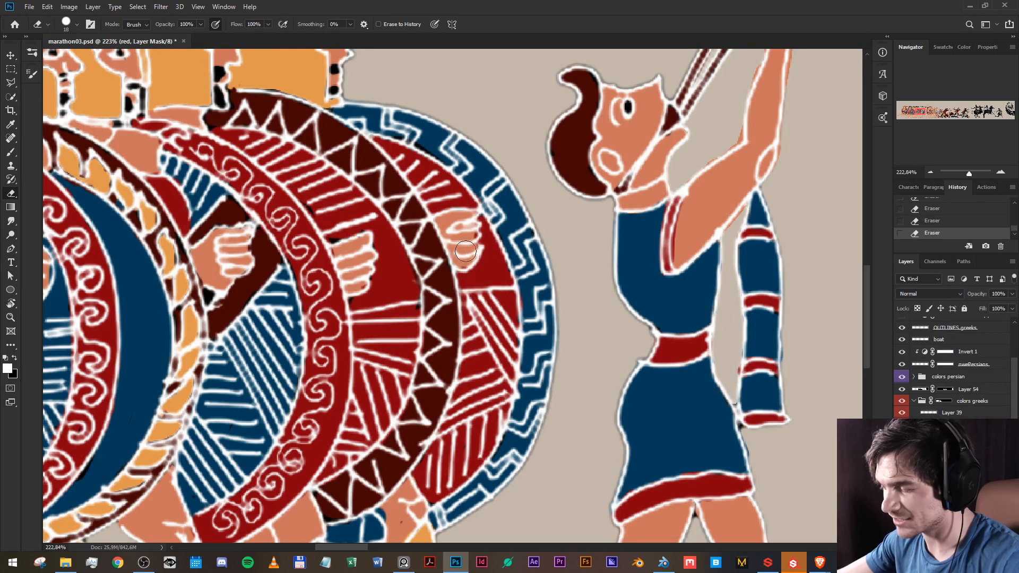
Outline the red striped interior of the triangle-rimmed shield with a closed Polygonal Lasso selection between its two neighboring rims.
{"action": "left_click_drag", "start_coordinate": [321, 281], "coordinate": [323, 283]}
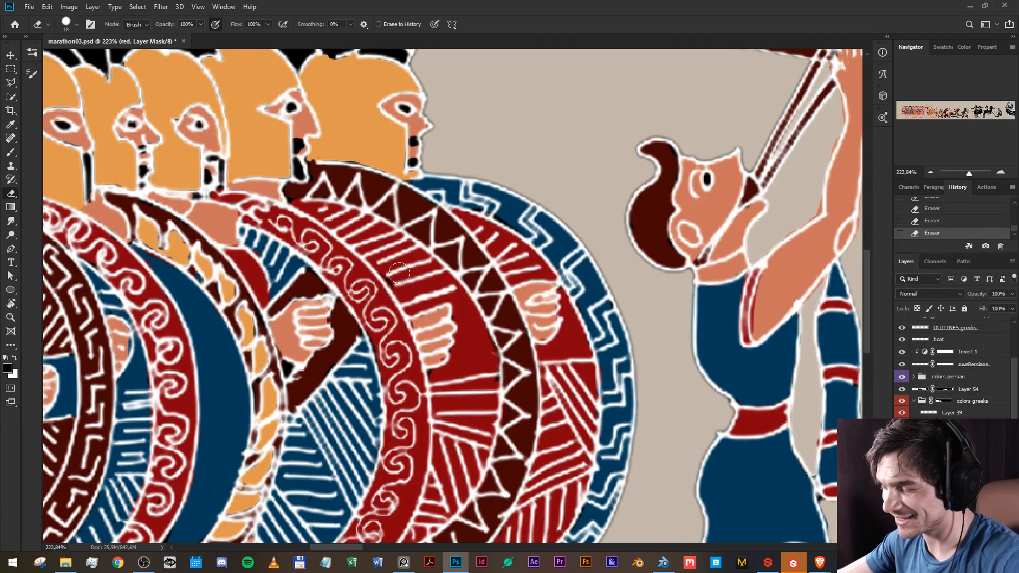
{"action": "scroll", "coordinate": [405, 242], "scroll_direction": "down", "scroll_amount": 3}
{"action": "scroll", "coordinate": [405, 241], "scroll_direction": "down", "scroll_amount": 2}
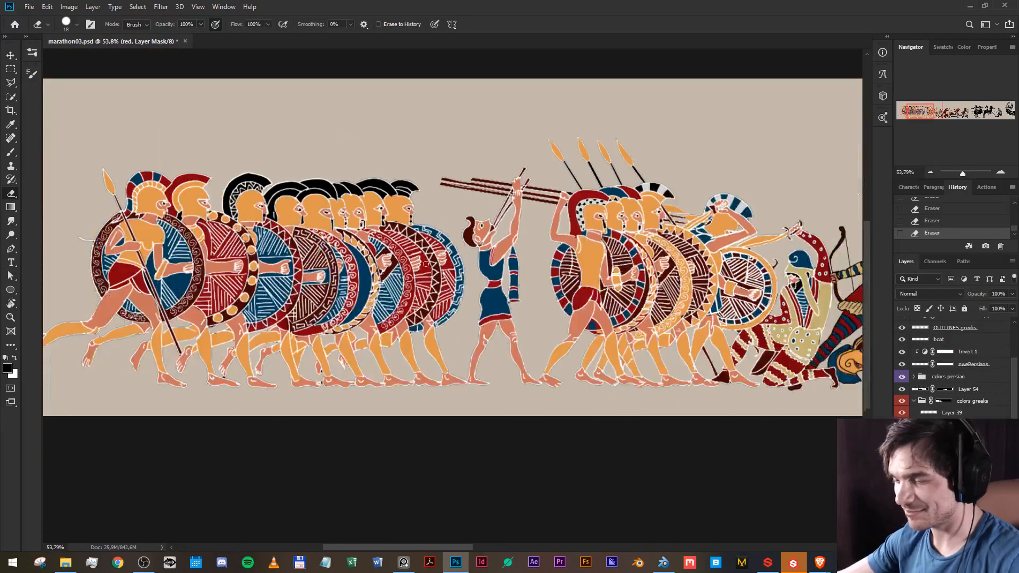
{"action": "scroll", "coordinate": [569, 320], "scroll_direction": "up", "scroll_amount": 5}
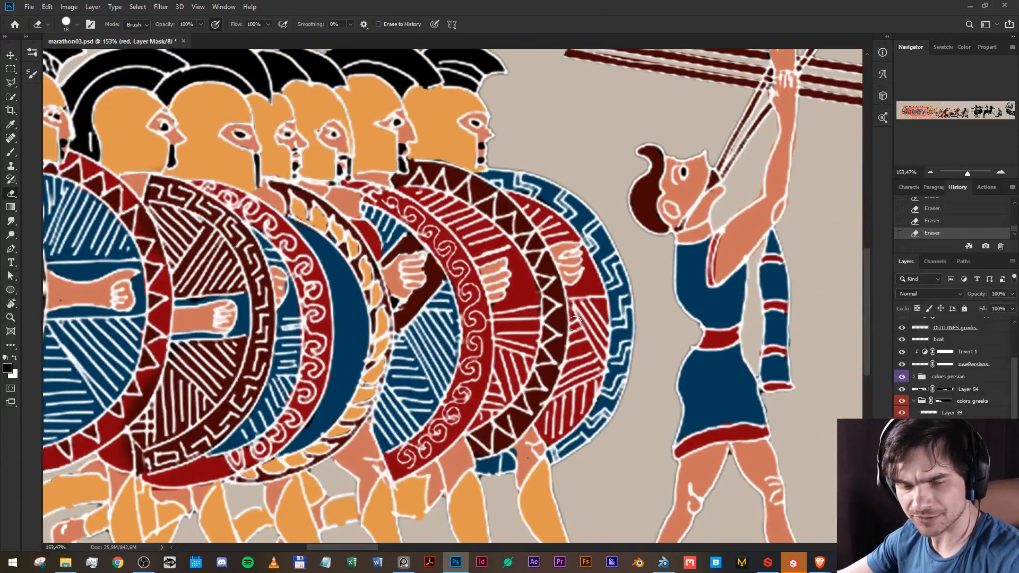
{"action": "key", "text": "l"}
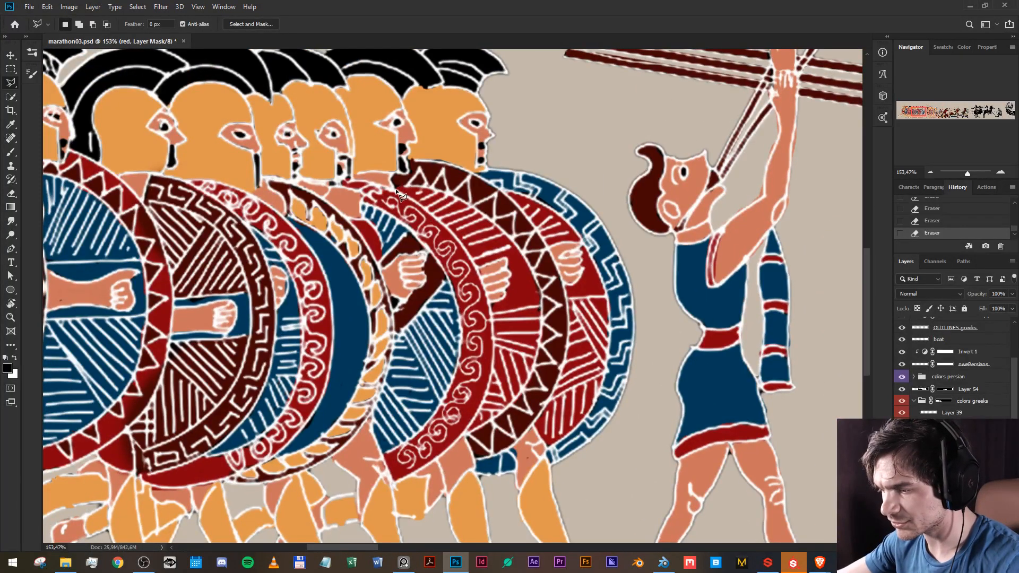
{"action": "left_click", "coordinate": [413, 197]}
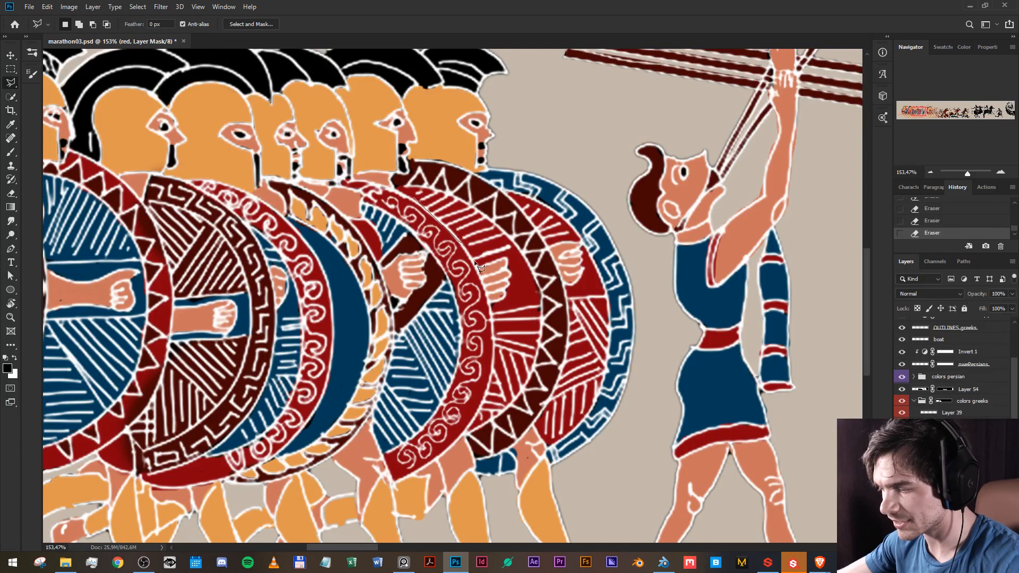
{"action": "left_click", "coordinate": [484, 291]}
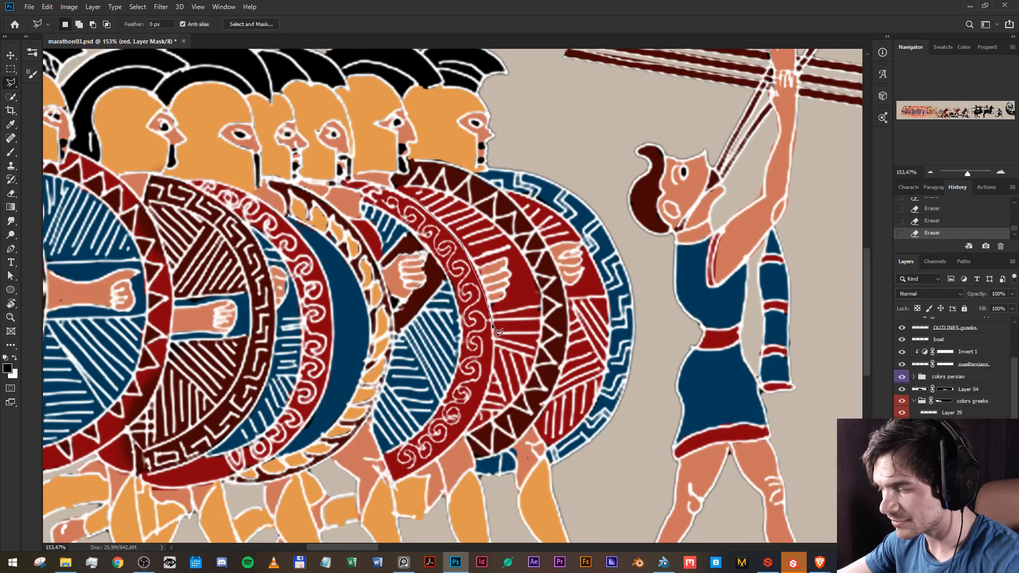
{"action": "left_click", "coordinate": [478, 274]}
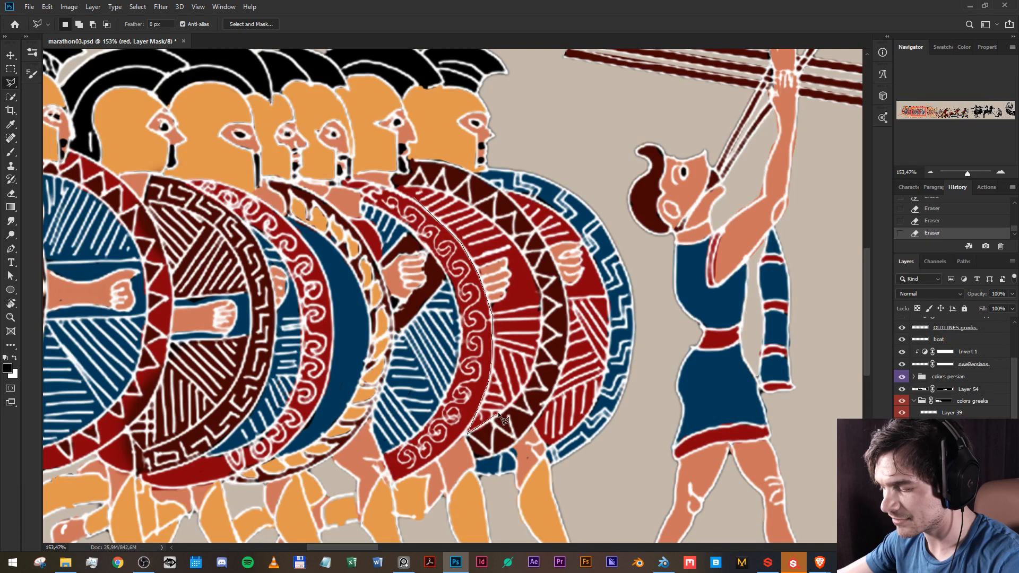
{"action": "left_click", "coordinate": [527, 381]}
{"action": "left_click", "coordinate": [538, 345]}
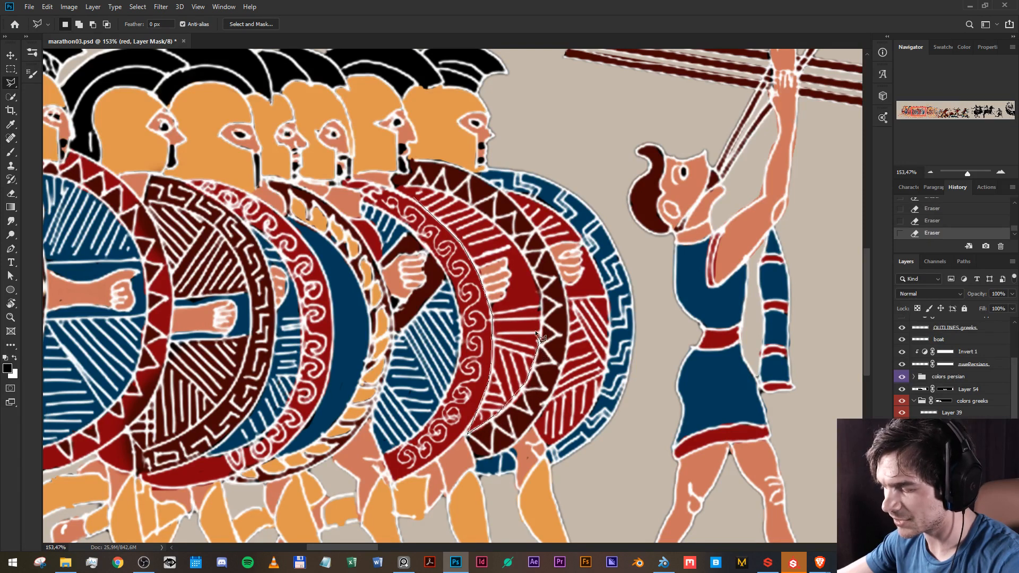
{"action": "left_click", "coordinate": [542, 306]}
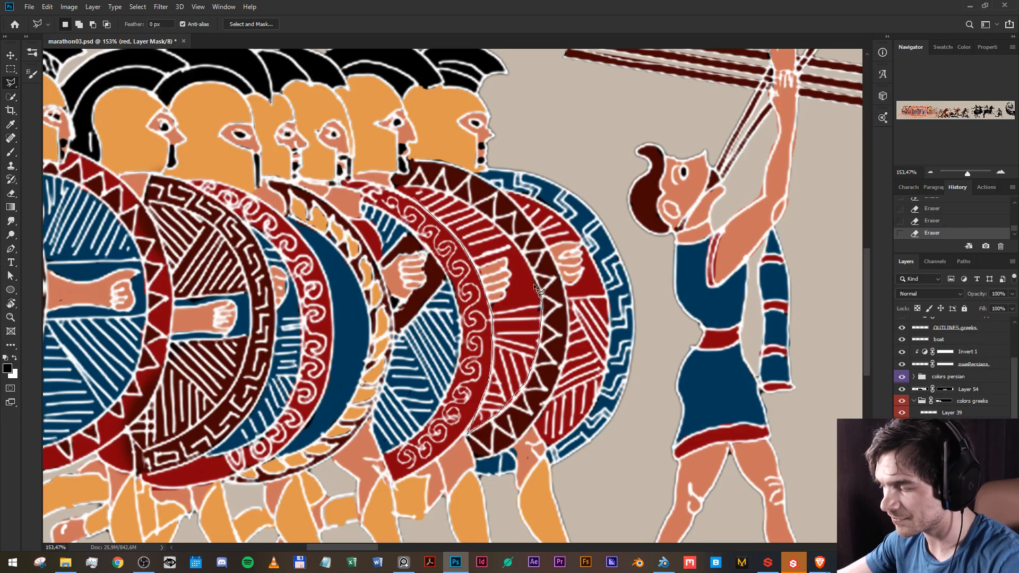
{"action": "left_click", "coordinate": [515, 243]}
{"action": "left_click", "coordinate": [489, 217]}
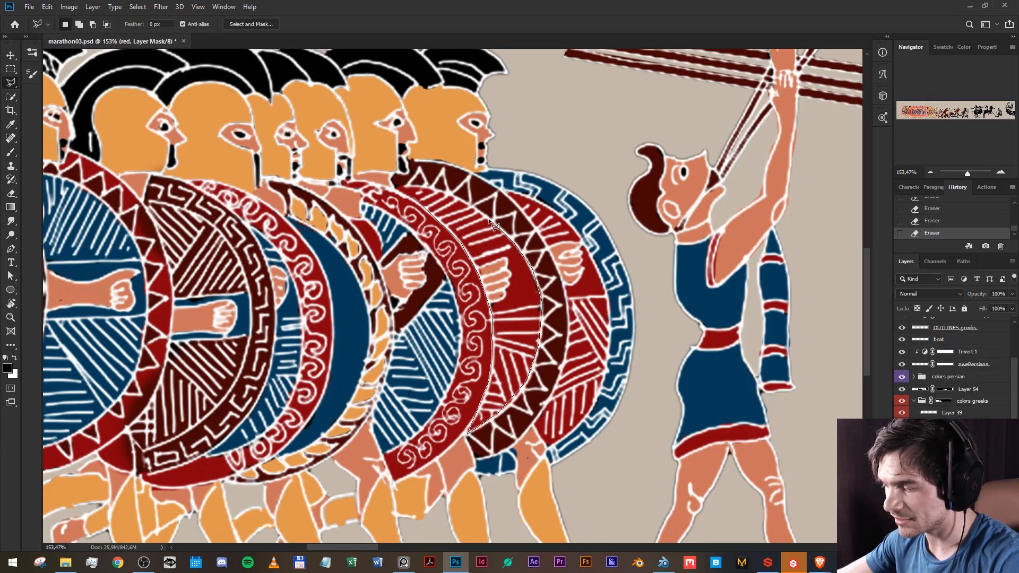
{"action": "left_click", "coordinate": [447, 199]}
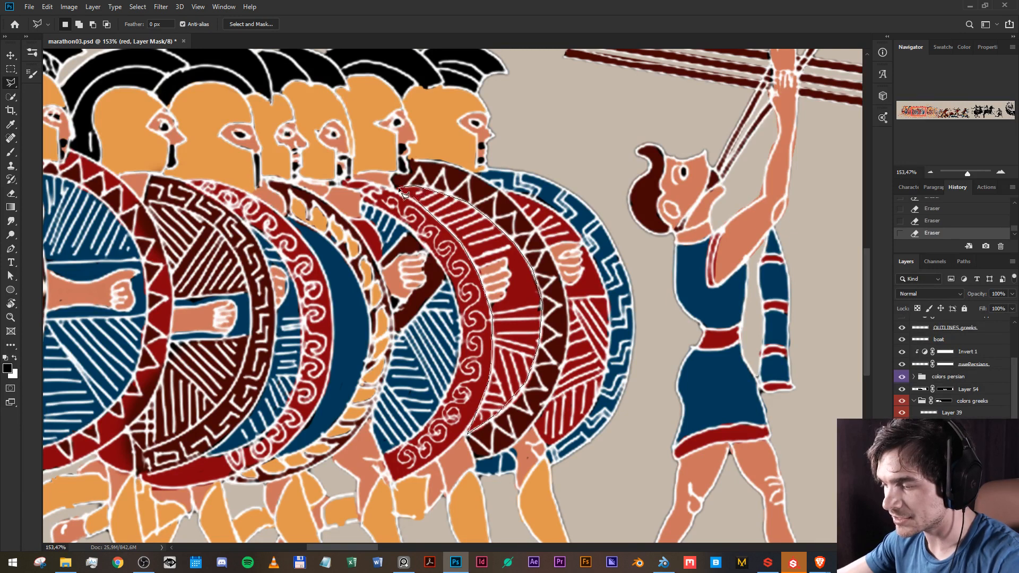
{"action": "left_click", "coordinate": [396, 188]}
{"action": "left_click", "coordinate": [398, 193]}
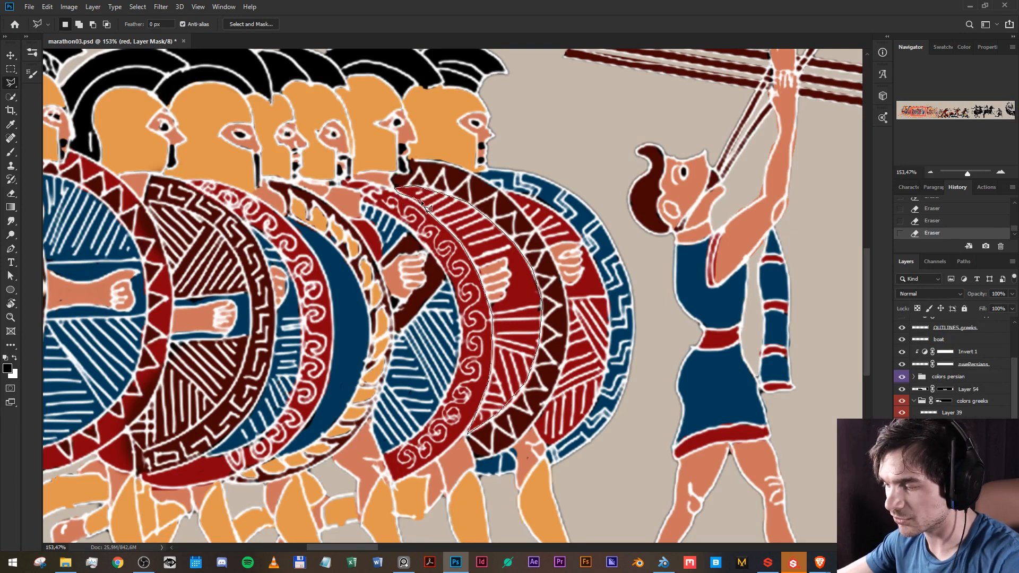
{"action": "double_click", "coordinate": [418, 204]}
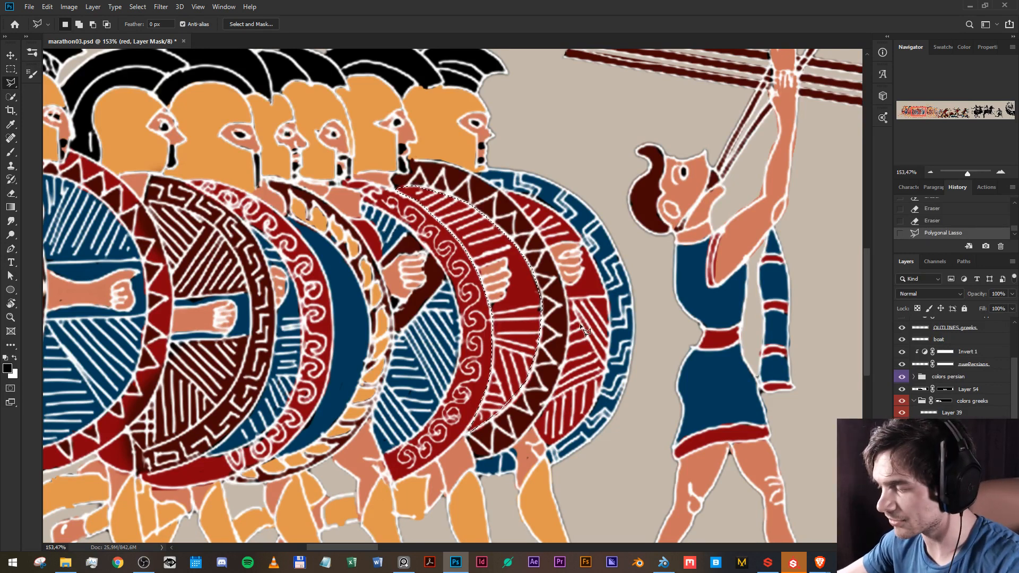
Switch the triangle-rimmed shield's interior from red to blue by clearing the selection on the red mask, erasing it on the blue mask, and deselecting.
{"action": "key", "text": "Delete"}
{"action": "key", "text": "x"}
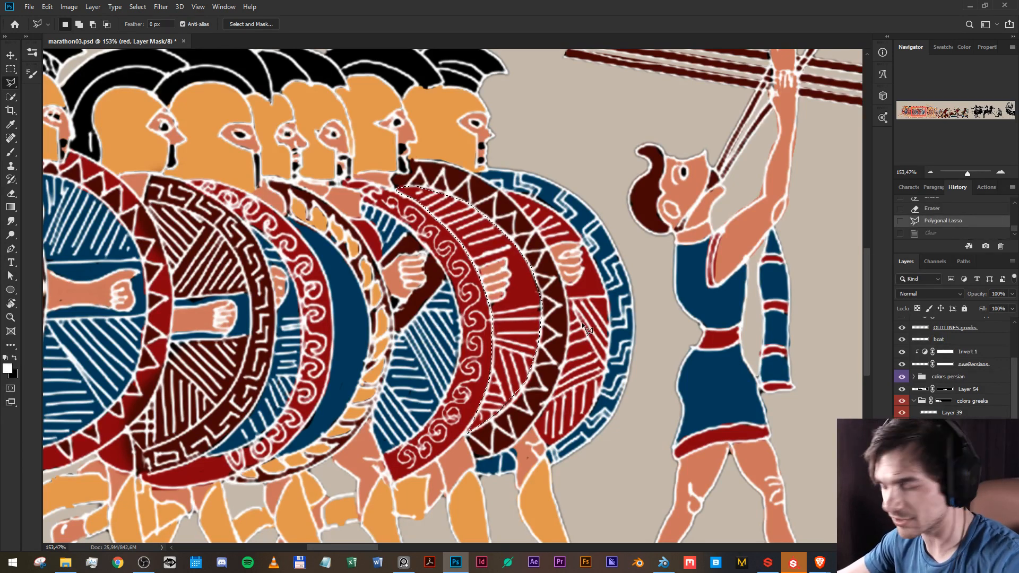
{"action": "key", "text": "Delete"}
{"action": "left_click", "coordinate": [954, 462]}
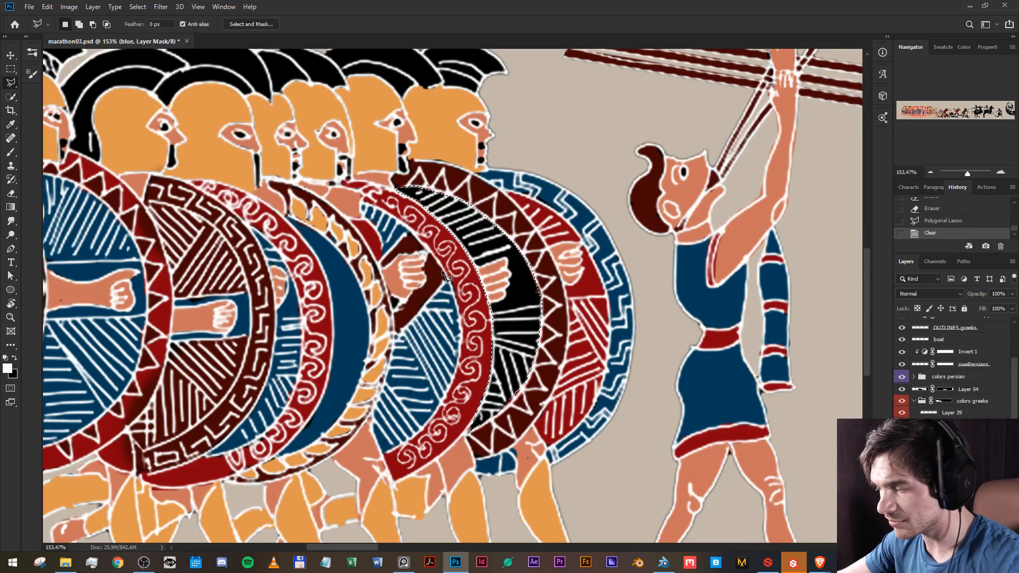
{"action": "key", "text": "e"}
{"action": "mouse_move", "coordinate": [408, 193]}
{"action": "left_mouse_down"}
{"action": "mouse_move", "coordinate": [428, 214]}
{"action": "mouse_move", "coordinate": [473, 215]}
{"action": "mouse_move", "coordinate": [522, 322]}
{"action": "mouse_move", "coordinate": [476, 490]}
{"action": "left_mouse_up"}
{"action": "key", "text": "x"}
{"action": "key", "text": "ctrl+d"}
Remove the blue from the fist inside the triangle-rimmed shield on the blue layer's mask.
{"action": "left_click_drag", "start_coordinate": [480, 283], "coordinate": [432, 282]}
{"action": "scroll", "coordinate": [480, 283], "scroll_direction": "up", "scroll_amount": 6}
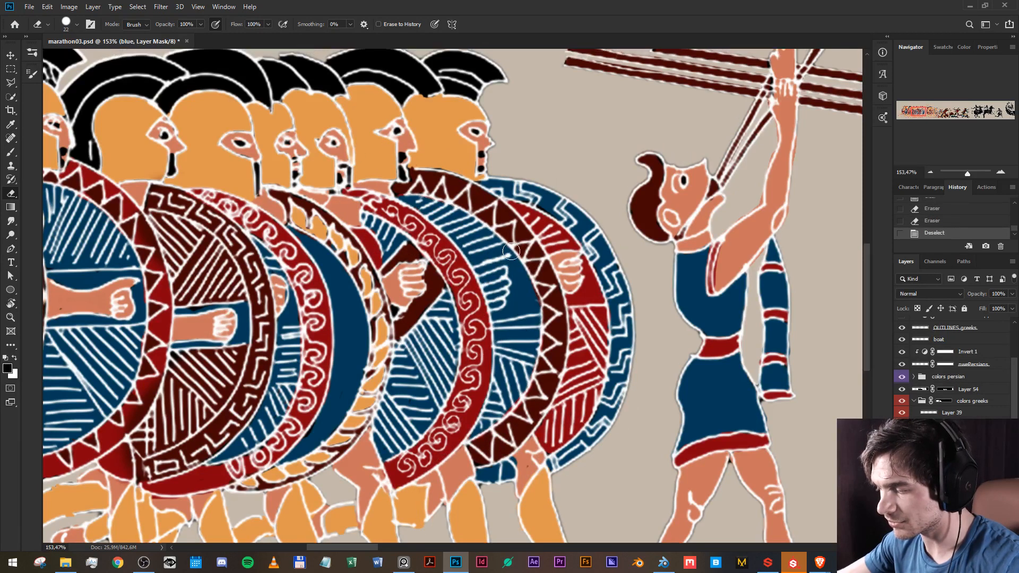
{"action": "key", "text": "x"}
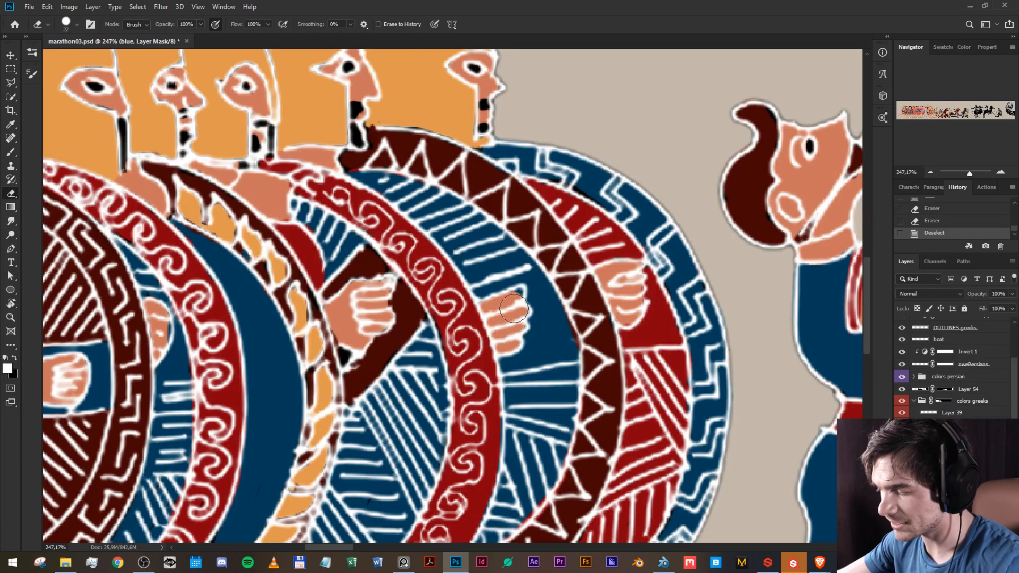
{"action": "left_click_drag", "start_coordinate": [514, 298], "coordinate": [511, 343]}
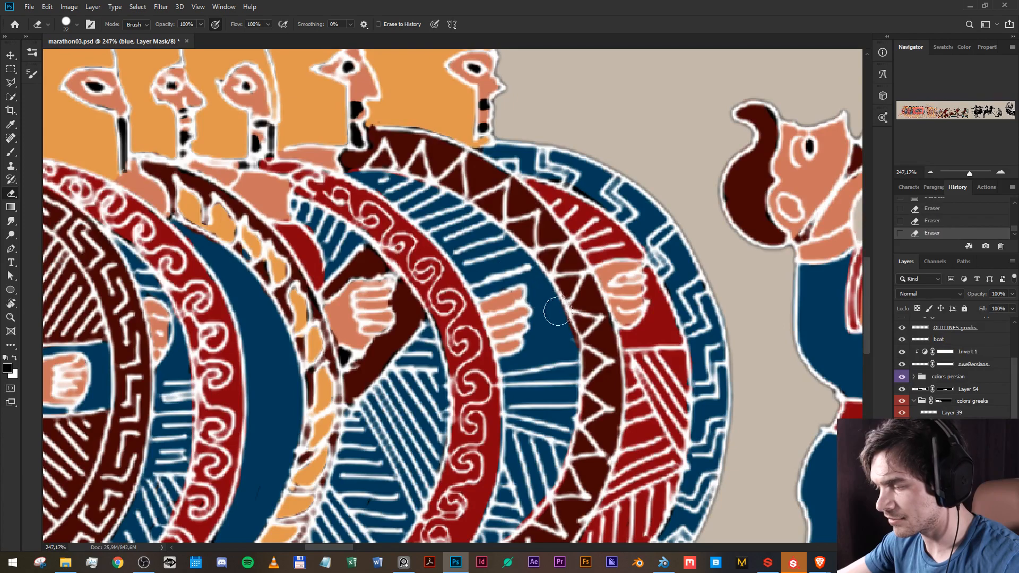
Review the recolored Greek shields alongside the other warriors and Persian figures across the whole mural.
{"action": "scroll", "coordinate": [558, 311], "scroll_direction": "down", "scroll_amount": 11}
{"action": "scroll", "coordinate": [483, 287], "scroll_direction": "up", "scroll_amount": 3}
{"action": "left_click_drag", "start_coordinate": [313, 246], "coordinate": [586, 313]}
{"action": "scroll", "coordinate": [586, 313], "scroll_direction": "up", "scroll_amount": 4}
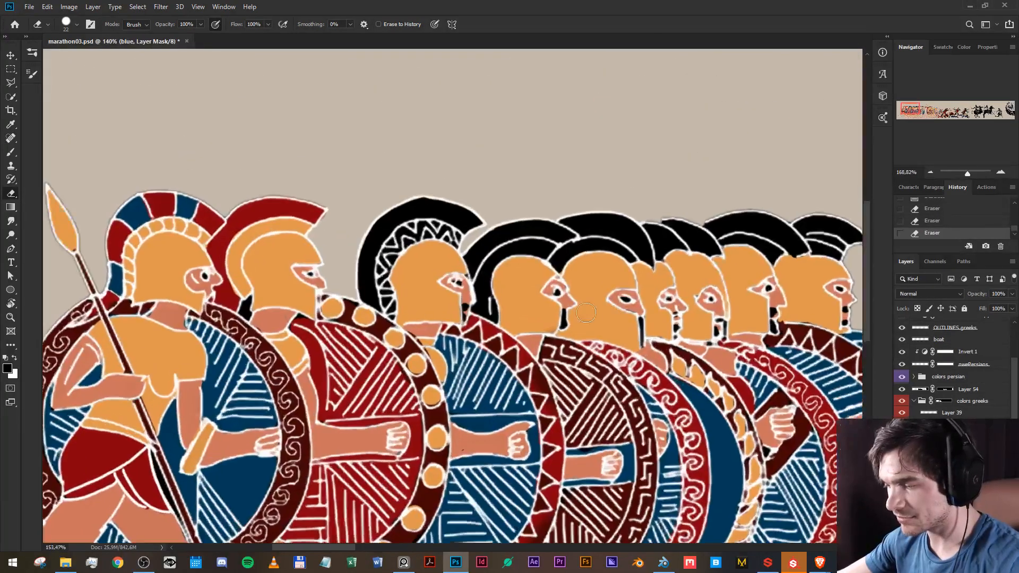
{"action": "scroll", "coordinate": [586, 313], "scroll_direction": "down", "scroll_amount": 6}
{"action": "scroll", "coordinate": [374, 349], "scroll_direction": "up", "scroll_amount": 4}
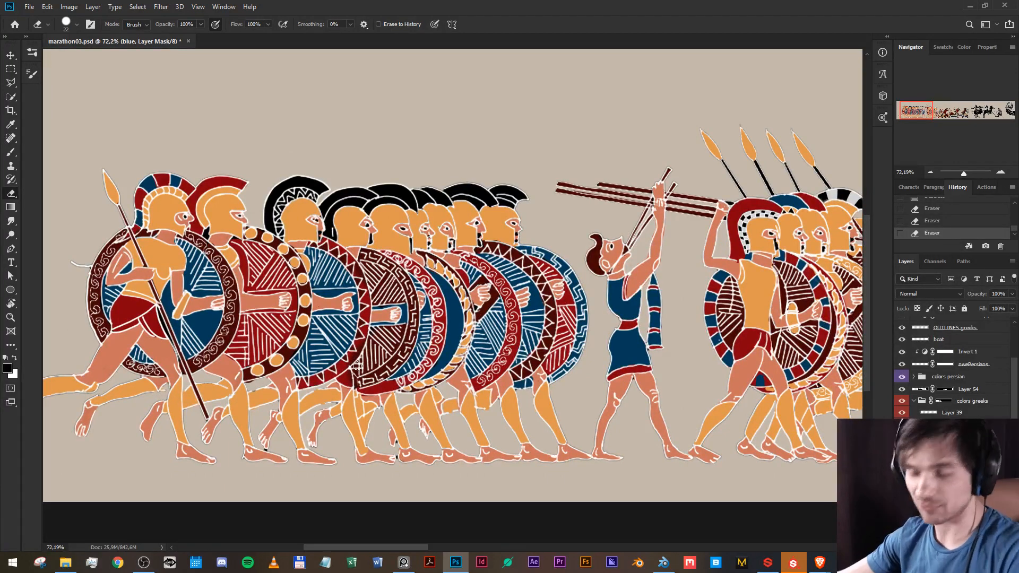
{"action": "scroll", "coordinate": [597, 324], "scroll_direction": "down", "scroll_amount": 4}
{"action": "left_click_drag", "start_coordinate": [684, 286], "coordinate": [281, 262]}
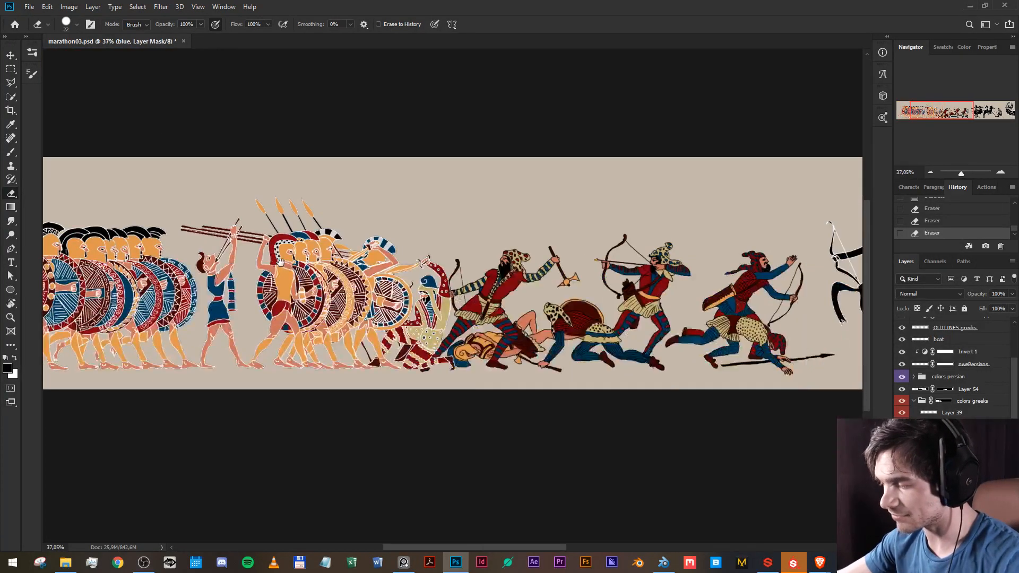
{"action": "left_click_drag", "start_coordinate": [578, 275], "coordinate": [190, 280]}
{"action": "scroll", "coordinate": [563, 271], "scroll_direction": "up", "scroll_amount": 2}
{"action": "left_click_drag", "start_coordinate": [563, 271], "coordinate": [737, 310]}
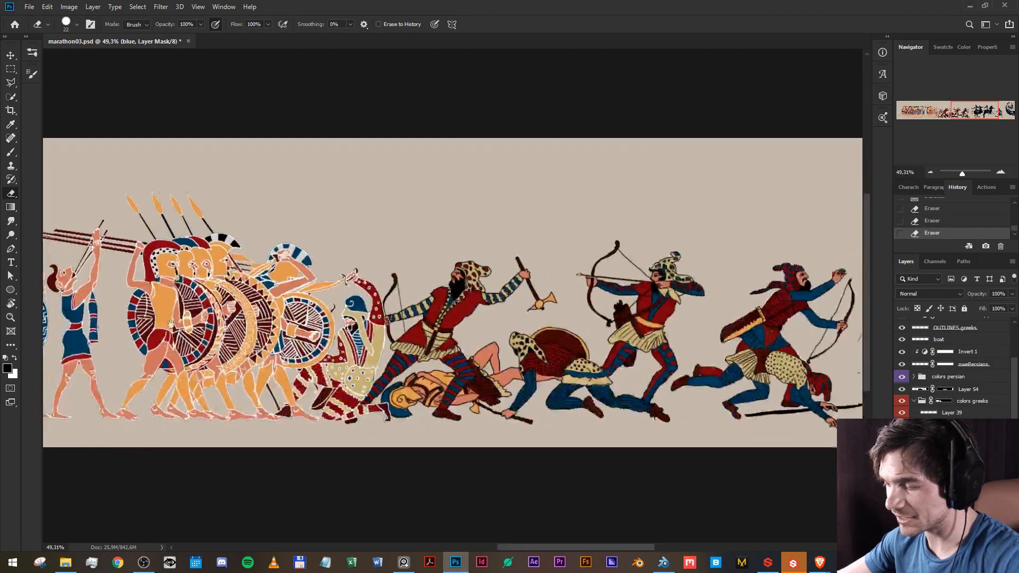
{"action": "left_click_drag", "start_coordinate": [276, 318], "coordinate": [632, 332]}
{"action": "scroll", "coordinate": [507, 261], "scroll_direction": "up", "scroll_amount": 3}
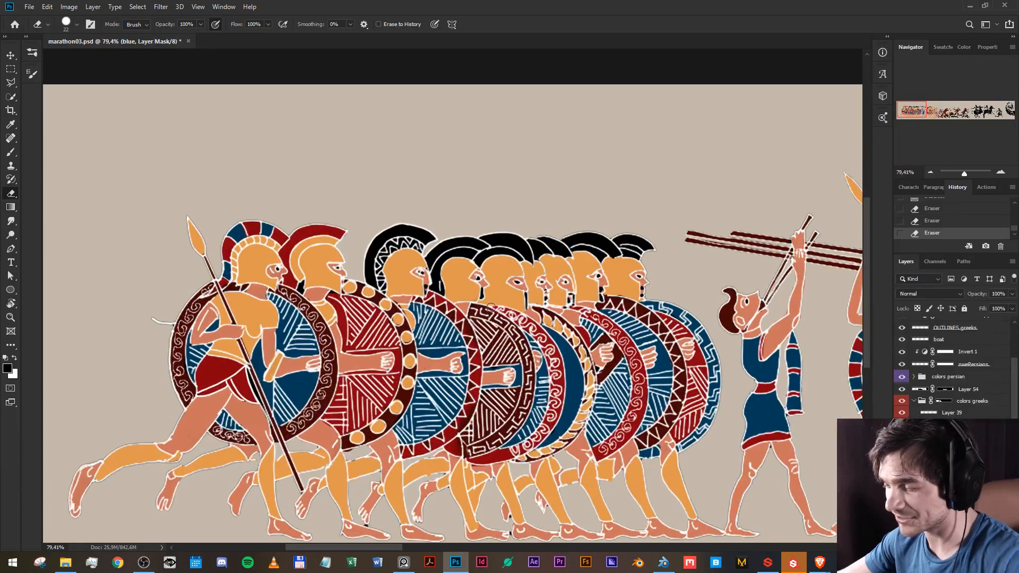
{"action": "scroll", "coordinate": [491, 308], "scroll_direction": "up", "scroll_amount": 2}
{"action": "left_click_drag", "start_coordinate": [492, 307], "coordinate": [439, 224]}
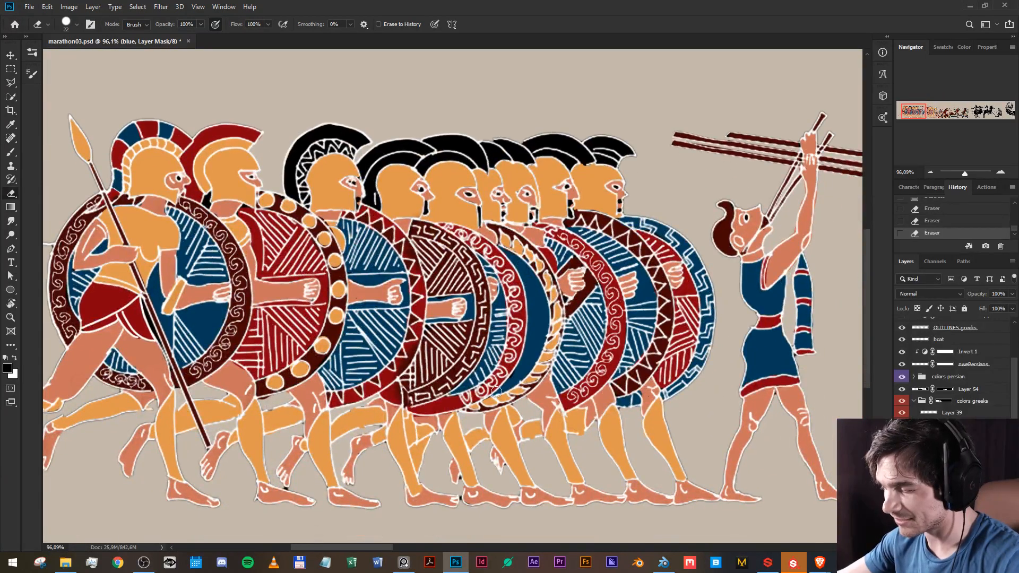
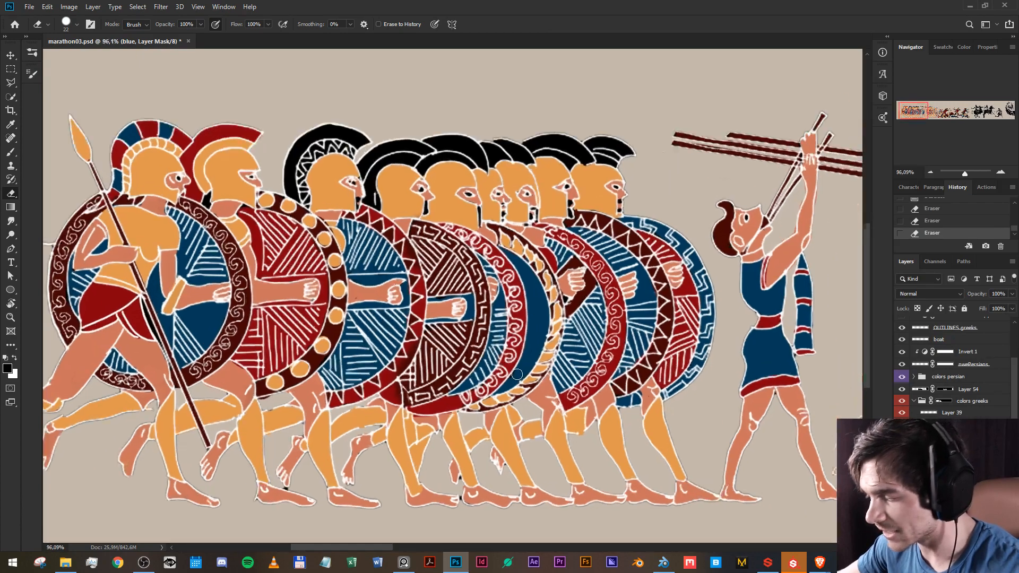
Save the document as a new Photoshop version named marathon04 in the marathonMosaic folder.
{"action": "key", "text": "ctrl+shift+s"}
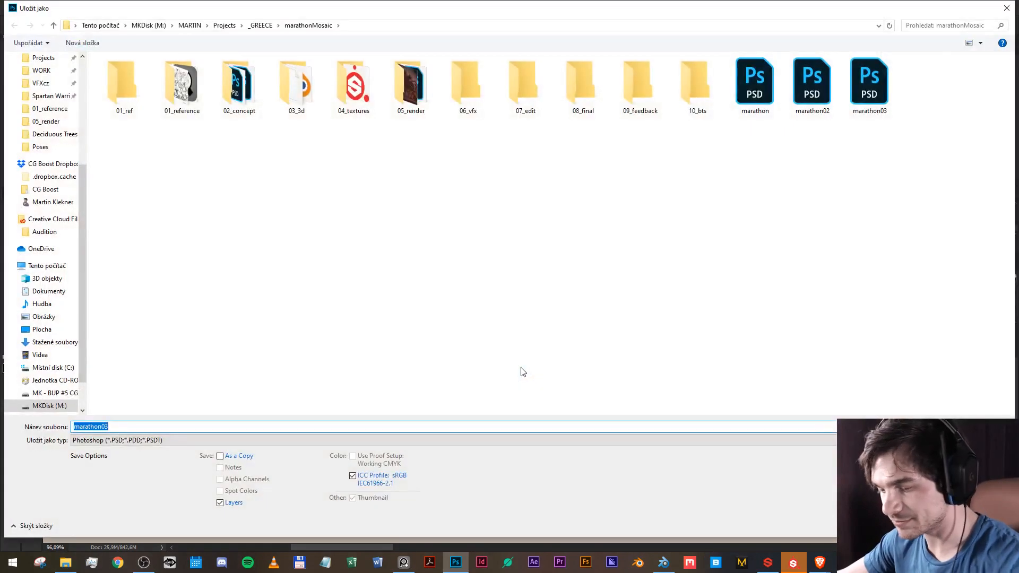
{"action": "key", "text": "End"}
{"action": "key", "text": "BackSpace"}
{"action": "type", "text": "4"}
{"action": "key", "text": "Return"}
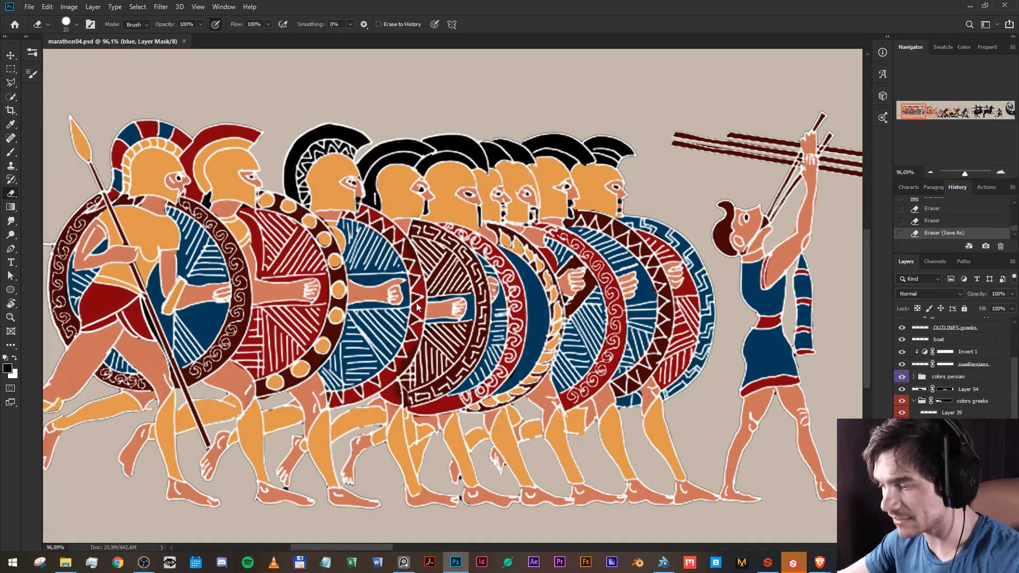
Save a PNG copy of the mural named marathon04 in the 05_render folder.
{"action": "key", "text": "ctrl+shift+s"}
{"action": "left_click", "coordinate": [121, 444]}
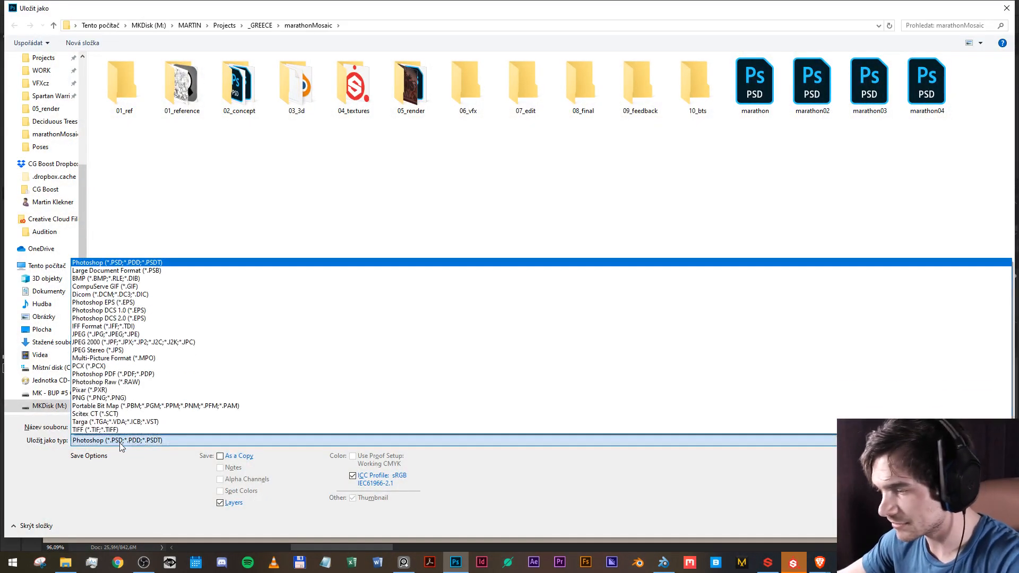
{"action": "left_click", "coordinate": [149, 398]}
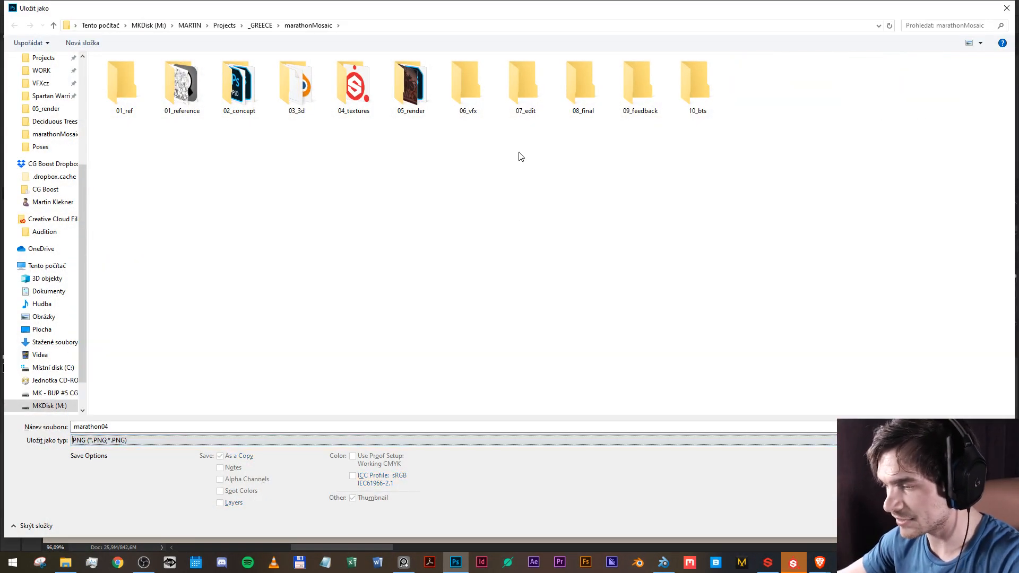
{"action": "double_click", "coordinate": [417, 90]}
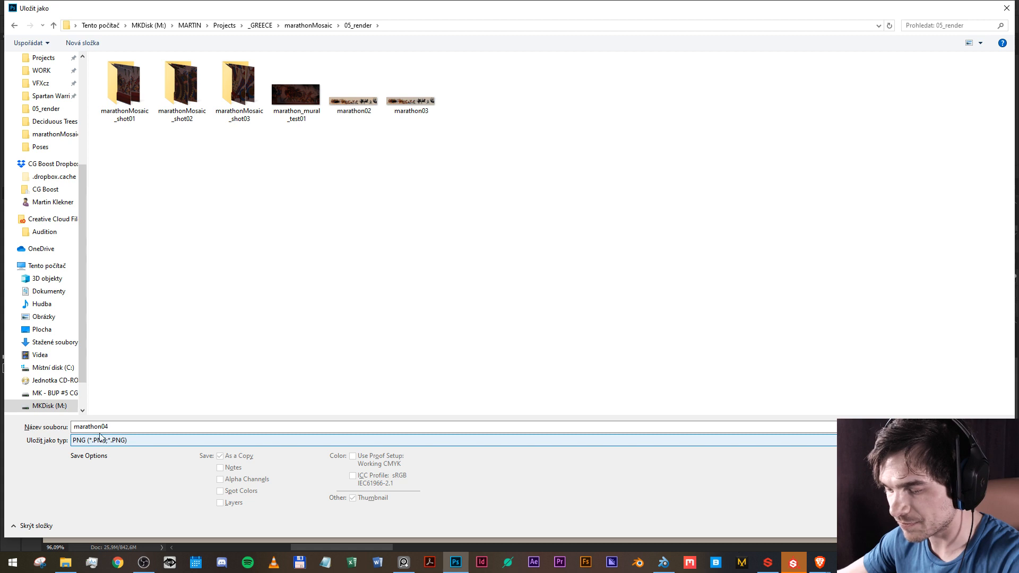
{"action": "left_click", "coordinate": [128, 426]}
{"action": "left_click", "coordinate": [129, 427]}
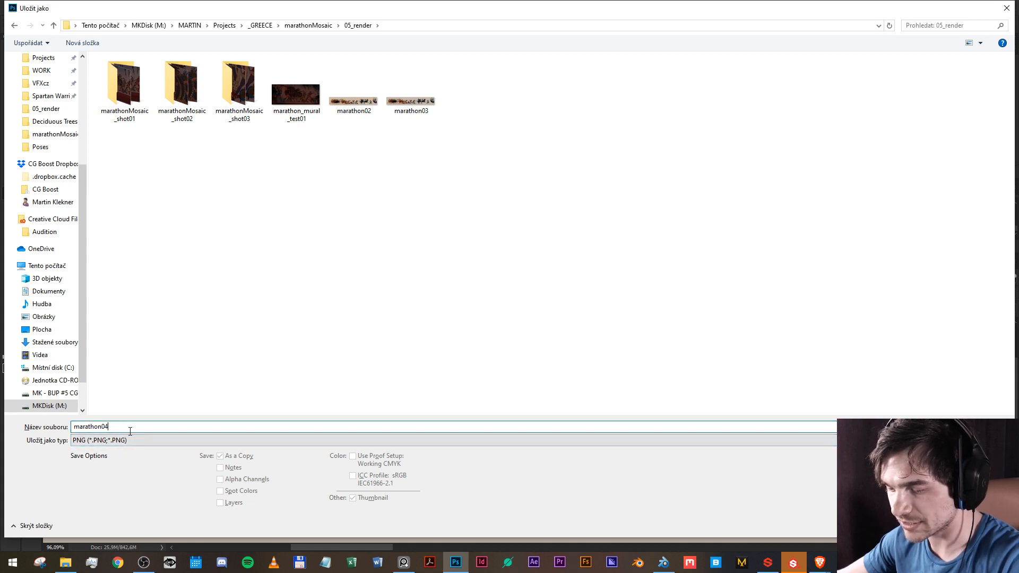
{"action": "key", "text": "Return"}
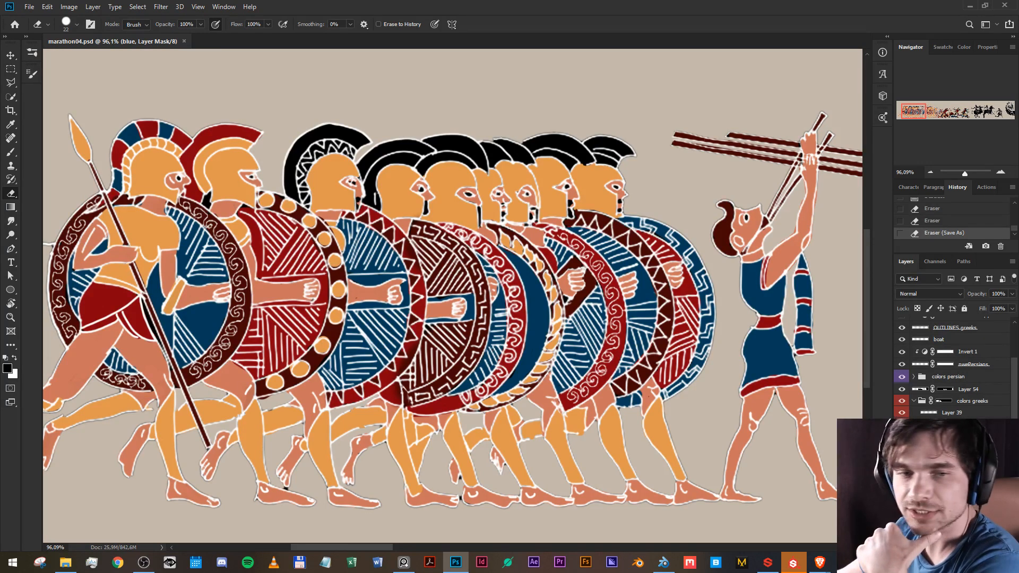
Check the livestream dashboard in the browser, and return to the mural in Photoshop.
{"action": "key", "text": "alt+Tab"}
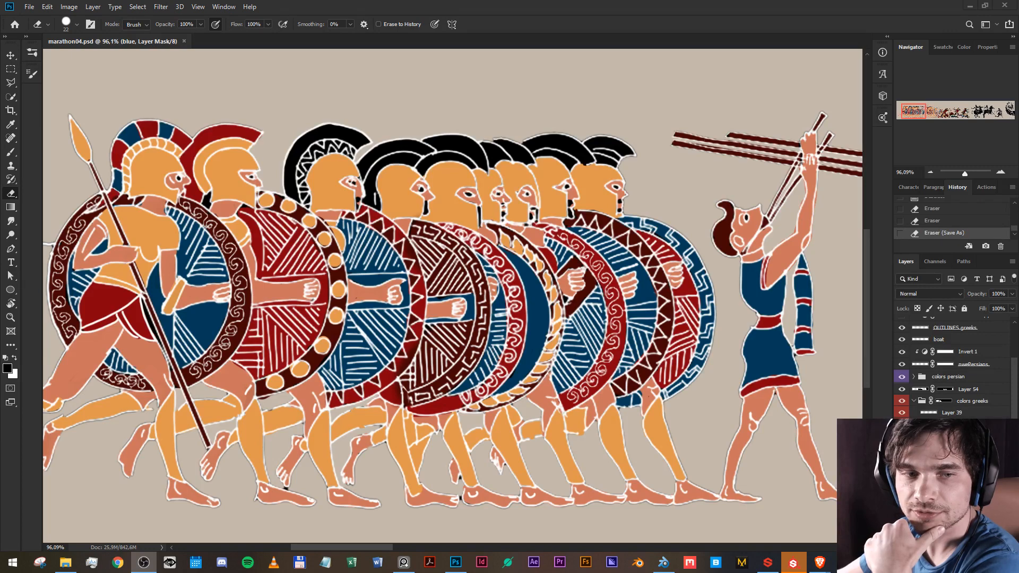
{"action": "key", "text": "alt+Tab"}
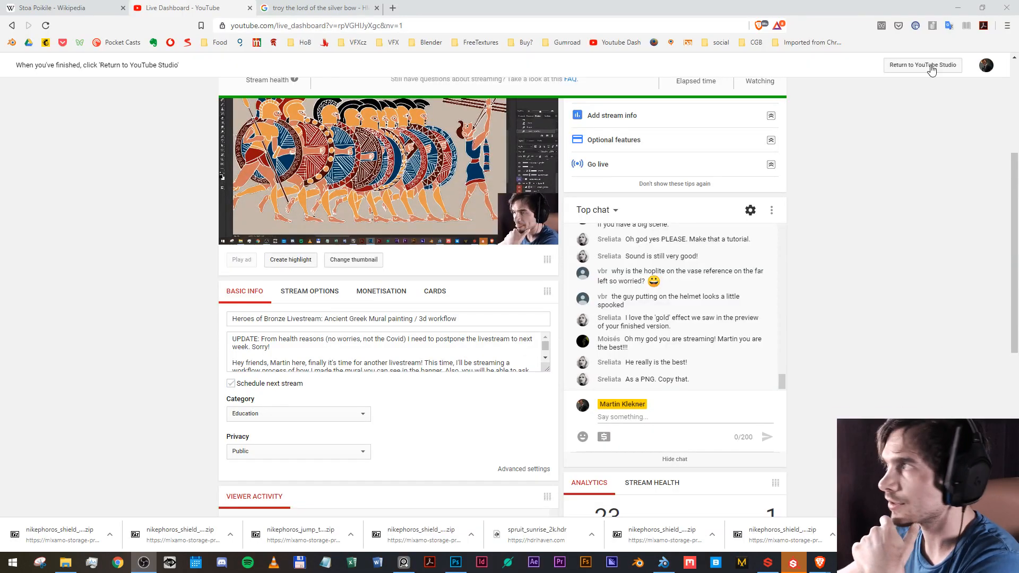
{"action": "left_click_drag", "start_coordinate": [758, 7], "coordinate": [757, 572]}
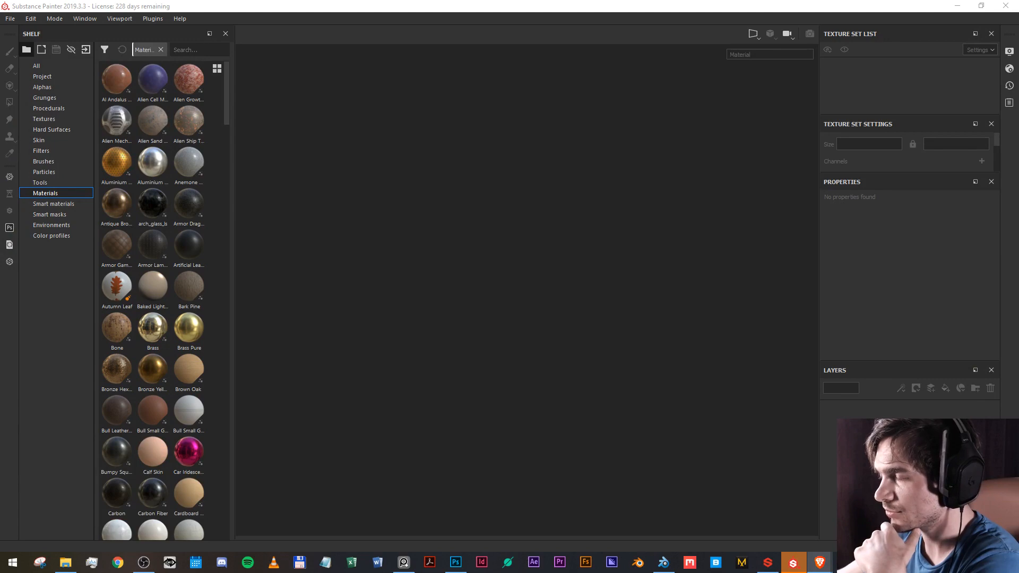
{"action": "left_click", "coordinate": [455, 564]}
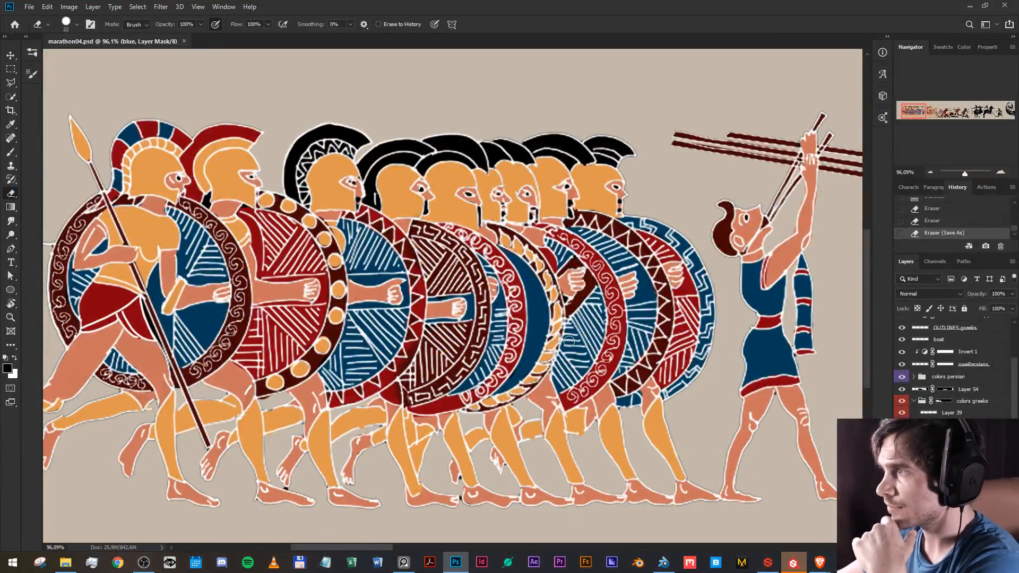
{"action": "scroll", "coordinate": [667, 247], "scroll_direction": "down", "scroll_amount": 5}
{"action": "left_click_drag", "start_coordinate": [701, 238], "coordinate": [506, 228]}
{"action": "left_click_drag", "start_coordinate": [670, 262], "coordinate": [663, 260]}
{"action": "left_click_drag", "start_coordinate": [733, 271], "coordinate": [650, 262]}
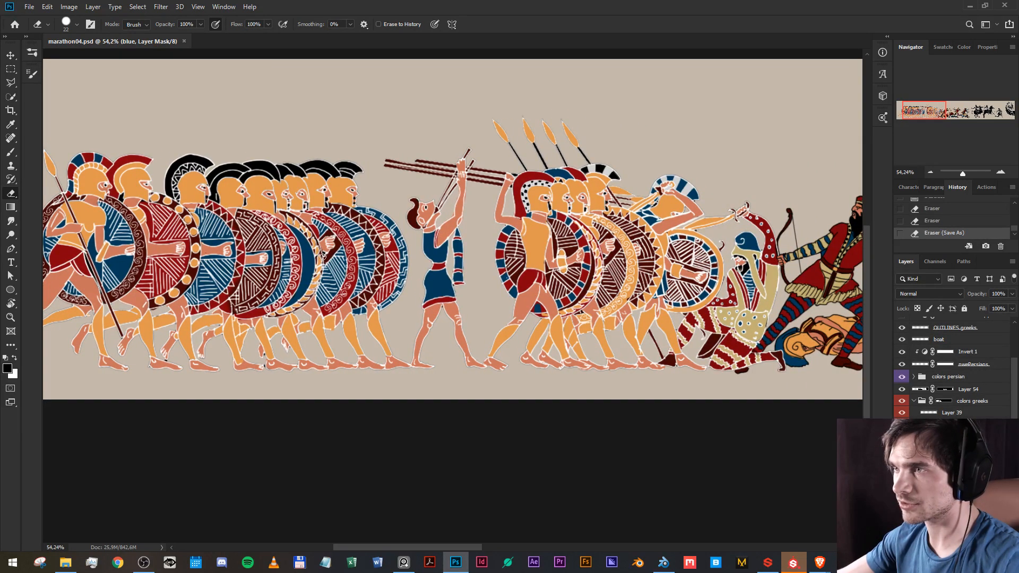
{"action": "left_click_drag", "start_coordinate": [297, 258], "coordinate": [491, 258]}
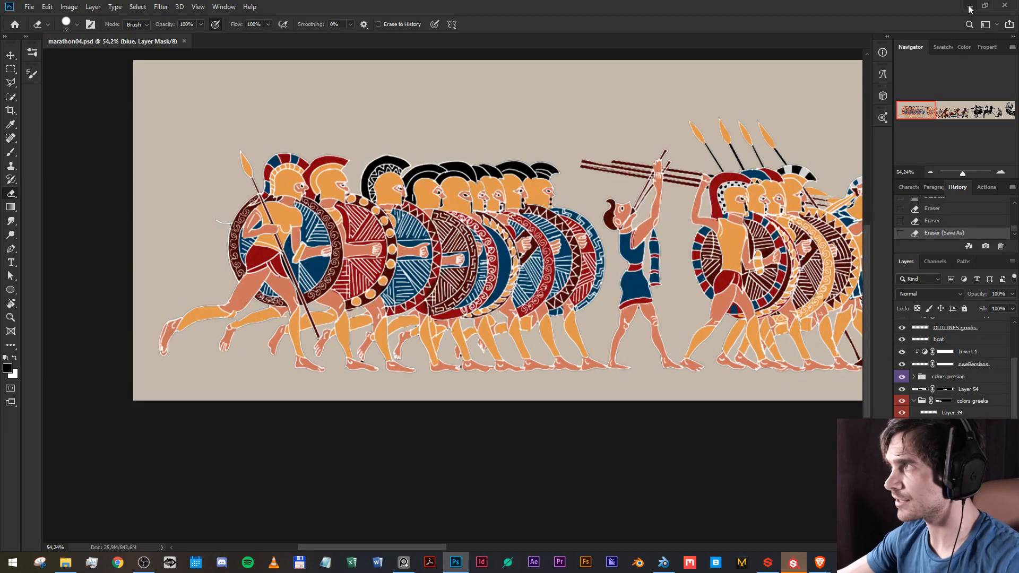
Switch to Blender and deselect the pillars in the hob_marathonMosaic_001 wall scene.
{"action": "left_click", "coordinate": [663, 562]}
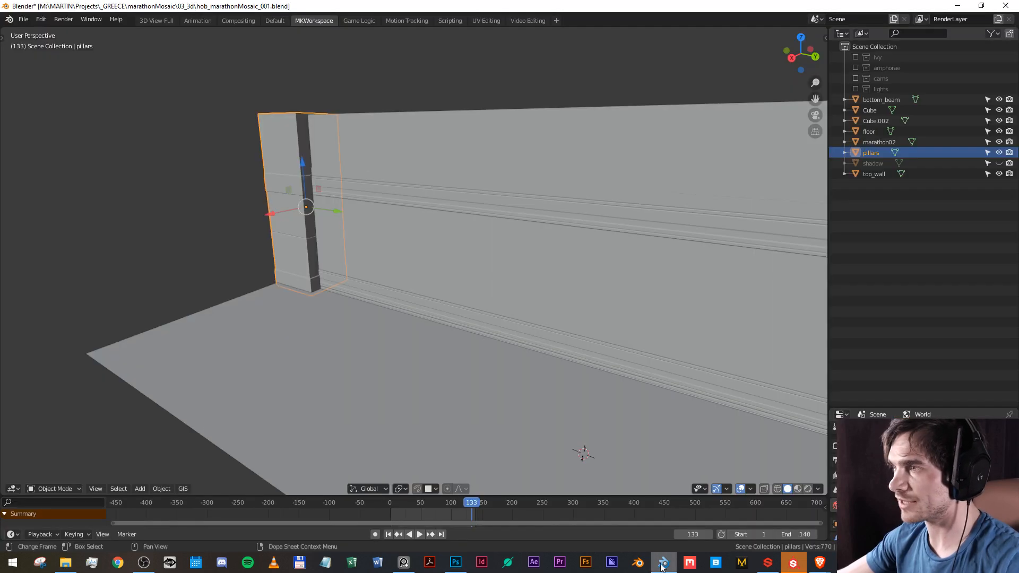
{"action": "left_click_drag", "start_coordinate": [472, 263], "coordinate": [669, 324]}
{"action": "key", "text": "alt+a"}
{"action": "scroll", "coordinate": [570, 263], "scroll_direction": "up", "scroll_amount": 2}
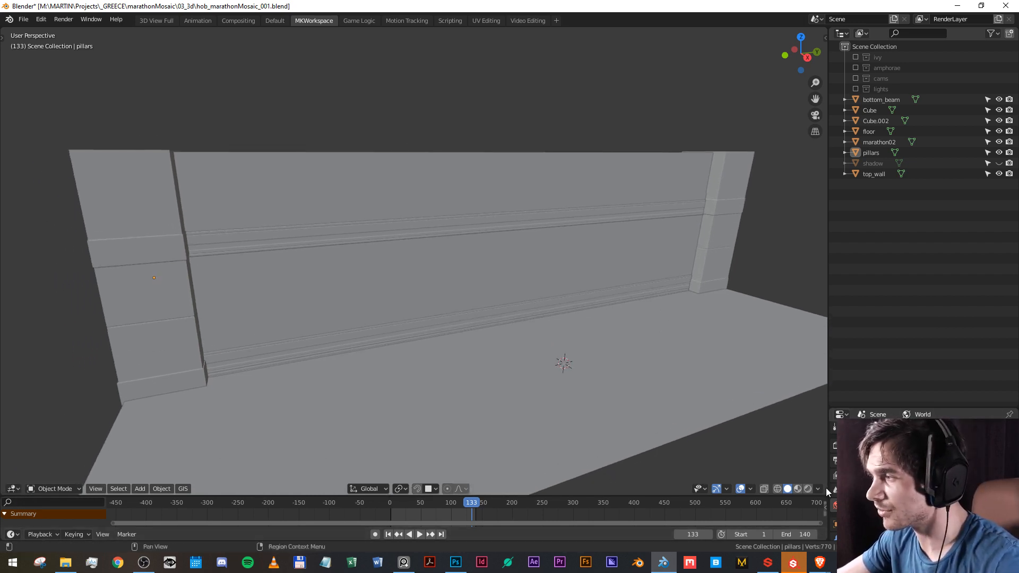
Split the 3D viewport into two side-by-side areas and change the new one to an Image Editor.
{"action": "left_click_drag", "start_coordinate": [825, 489], "coordinate": [517, 489]}
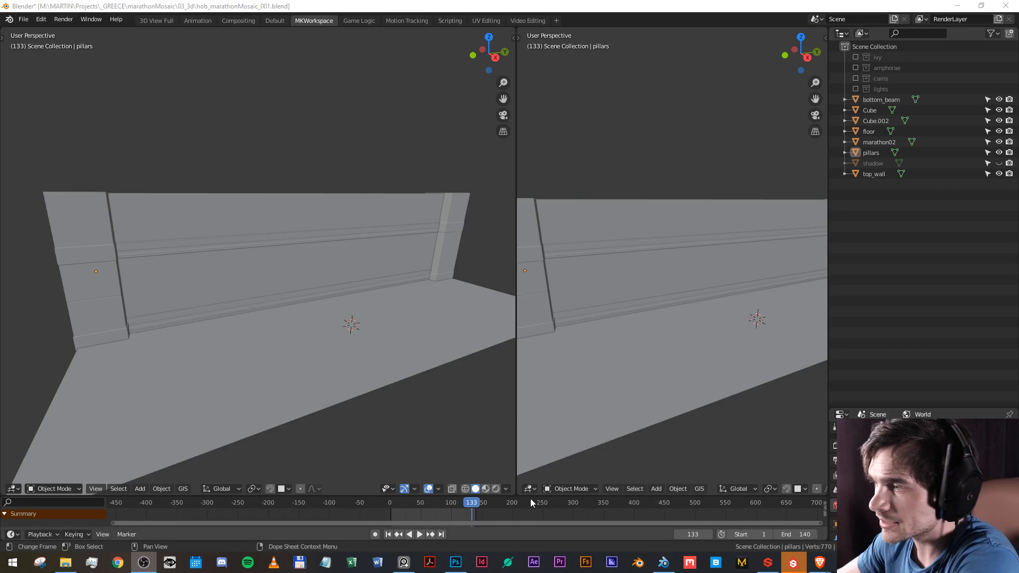
{"action": "left_click", "coordinate": [530, 489]}
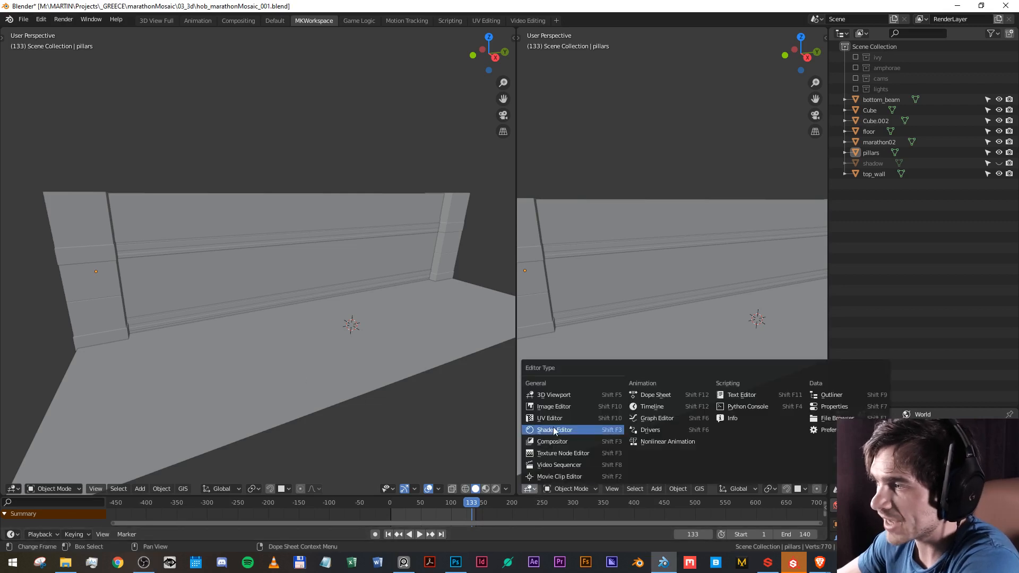
{"action": "left_click", "coordinate": [554, 407]}
{"action": "scroll", "coordinate": [698, 275], "scroll_direction": "up", "scroll_amount": 2}
Select all visible scene objects together: both beams, floor, marathon02 panel, pillars, top wall and bottom beam.
{"action": "left_click", "coordinate": [390, 229]}
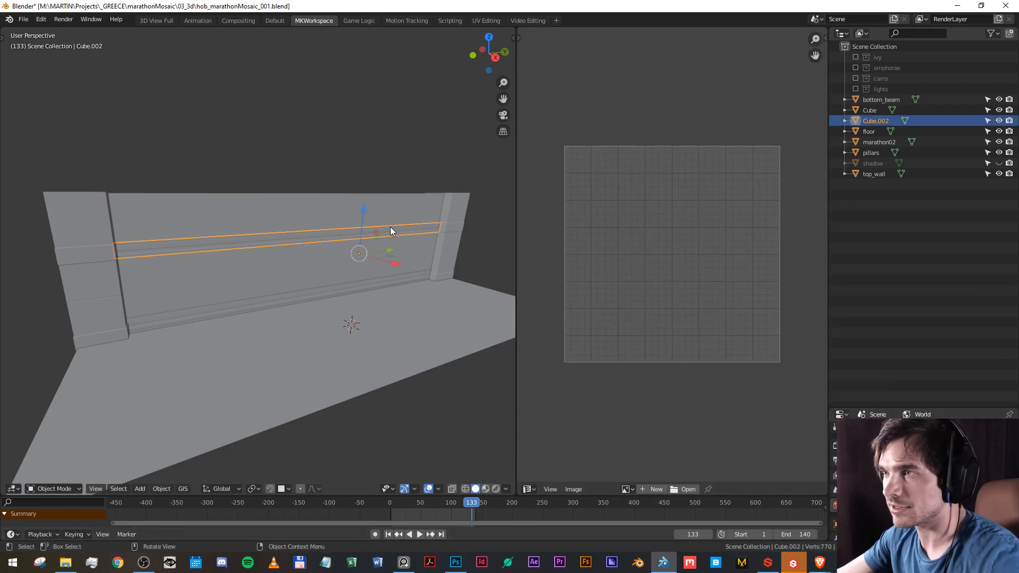
{"action": "scroll", "coordinate": [345, 249], "scroll_direction": "up", "scroll_amount": 1}
{"action": "left_click", "coordinate": [275, 292], "text": "shift"}
{"action": "left_click", "coordinate": [264, 329], "text": "shift"}
{"action": "left_click", "coordinate": [256, 311], "text": "shift"}
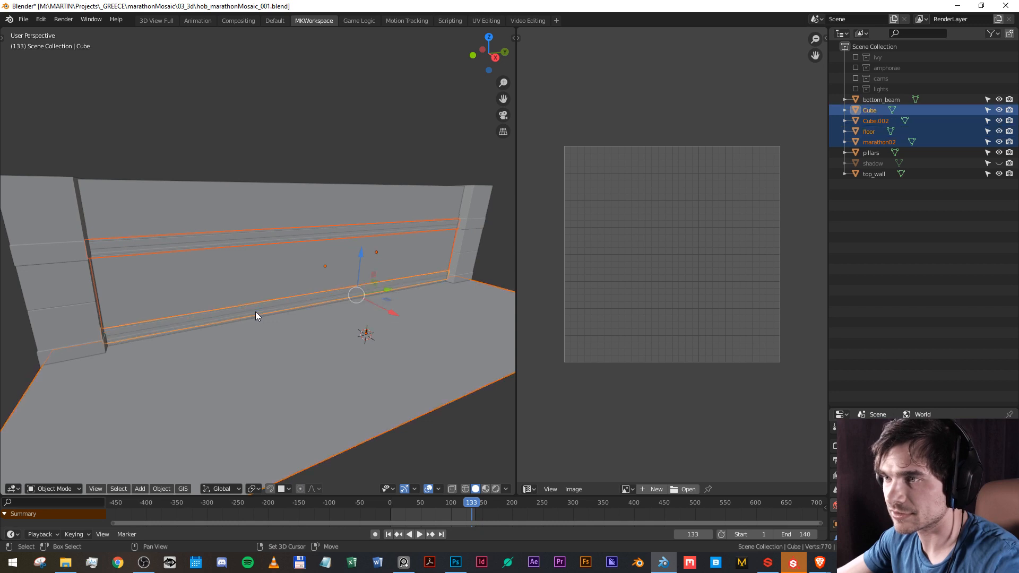
{"action": "left_click", "coordinate": [87, 301], "text": "shift"}
{"action": "left_click_drag", "start_coordinate": [458, 241], "coordinate": [176, 250]}
{"action": "left_click", "coordinate": [287, 192], "text": "shift"}
{"action": "left_click_drag", "start_coordinate": [286, 192], "coordinate": [267, 212]}
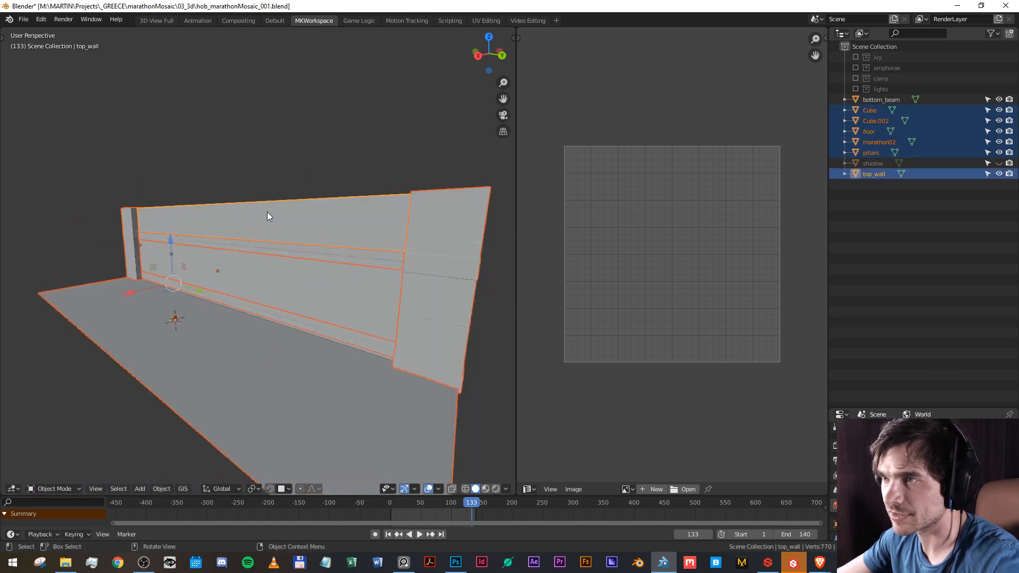
{"action": "scroll", "coordinate": [267, 212], "scroll_direction": "down", "scroll_amount": 1}
{"action": "key", "text": "b"}
{"action": "left_click_drag", "start_coordinate": [81, 172], "coordinate": [643, 431]}
Enter Edit Mode for the selected objects and deselect everything in their shared UV layout.
{"action": "key", "text": "Tab"}
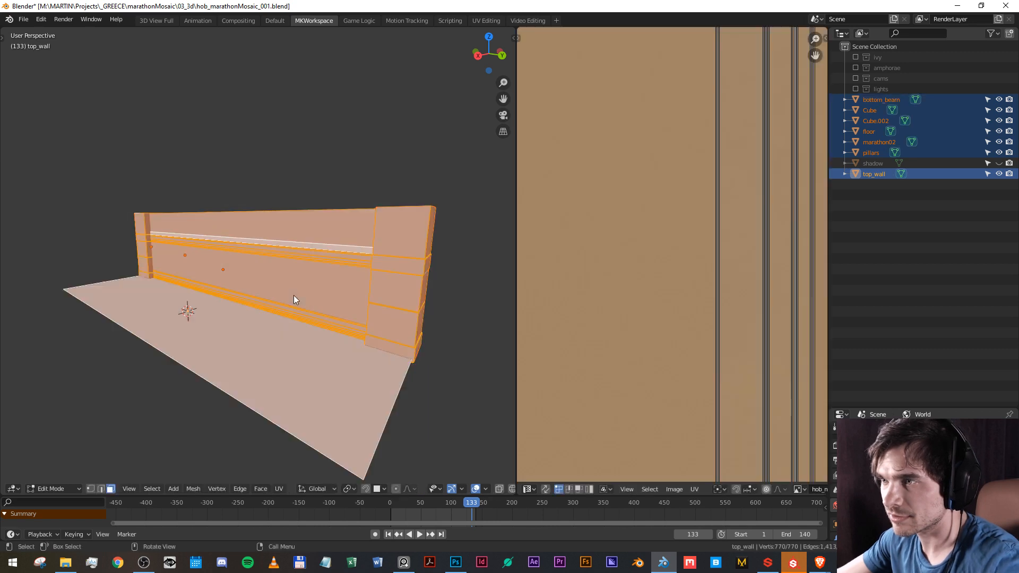
{"action": "scroll", "coordinate": [676, 269], "scroll_direction": "down", "scroll_amount": 7}
{"action": "scroll", "coordinate": [710, 263], "scroll_direction": "up", "scroll_amount": 2}
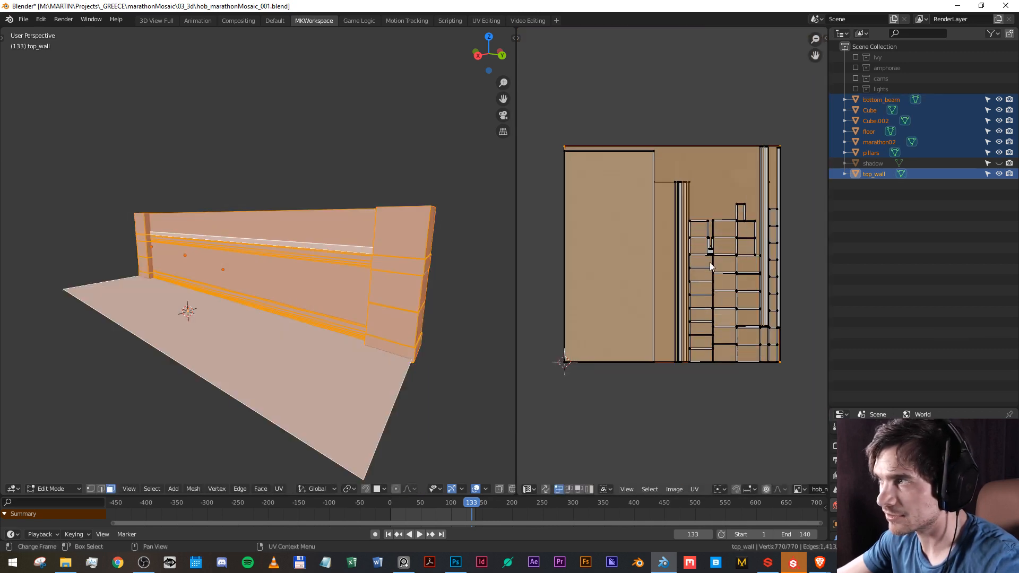
{"action": "key", "text": "alt+a"}
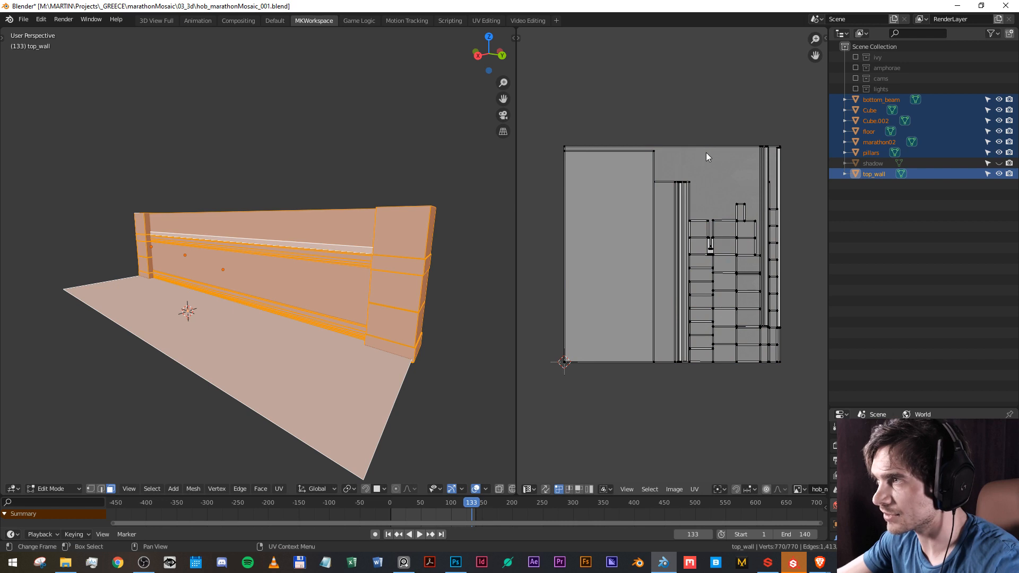
Select all islands in the UV layout, turn on UV sync selection, and clear the resulting mesh selection.
{"action": "left_click", "coordinate": [587, 490]}
{"action": "key", "text": "a"}
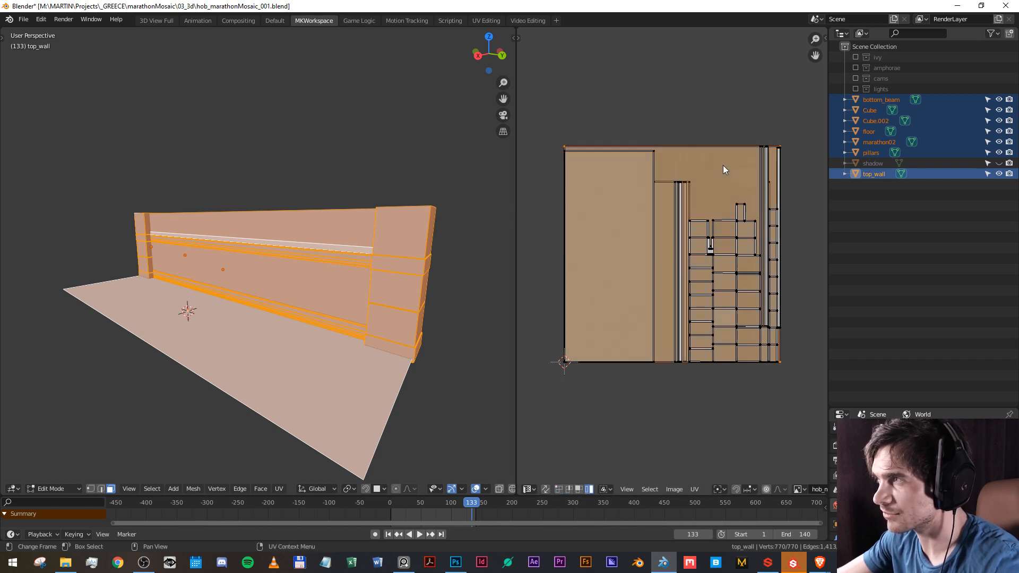
{"action": "left_click", "coordinate": [545, 490]}
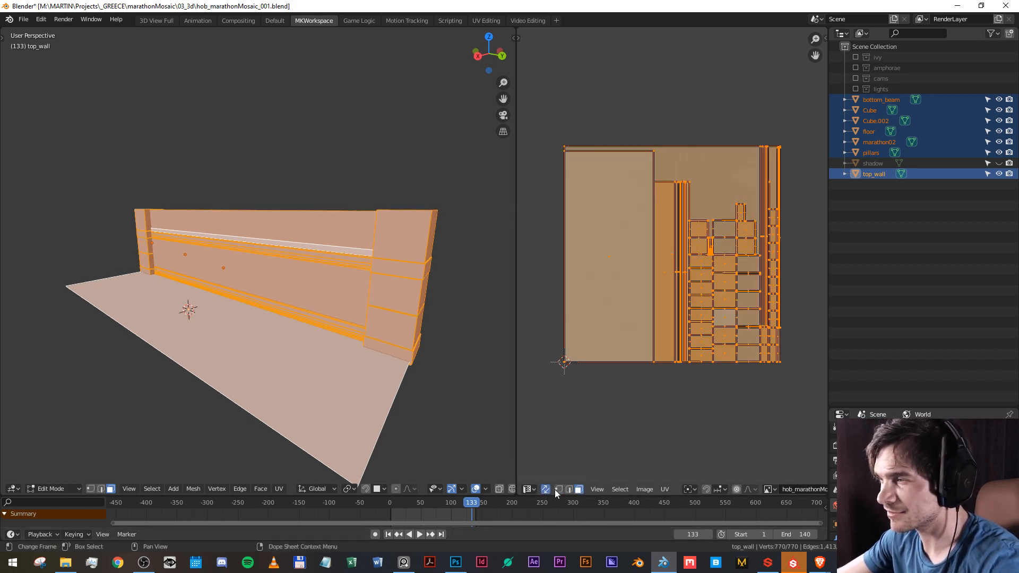
{"action": "left_click", "coordinate": [709, 165]}
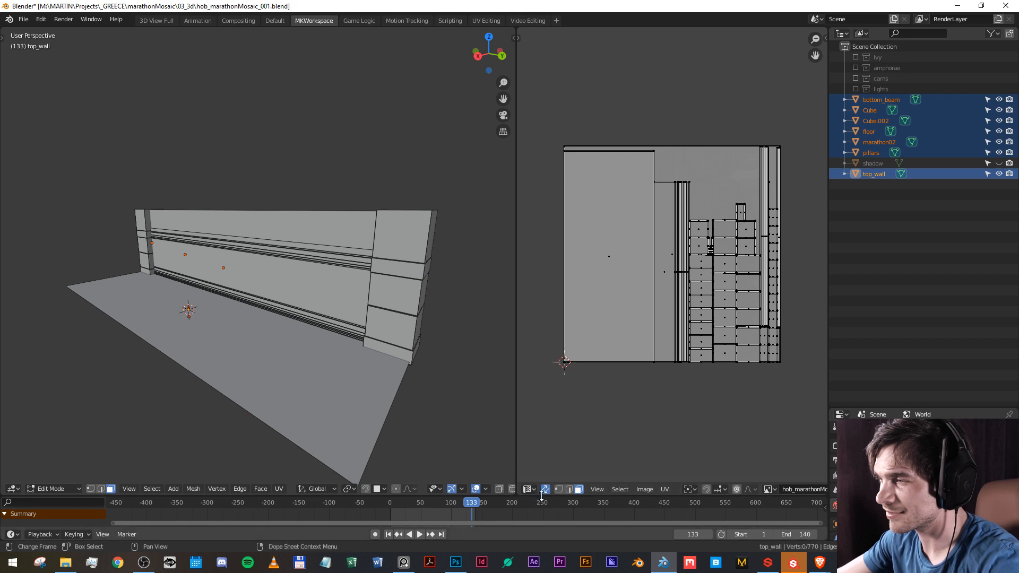
In vertex select mode, try to select everything linked to the top-left vertex of the UV layout.
{"action": "left_click", "coordinate": [559, 489]}
{"action": "left_click", "coordinate": [565, 148]}
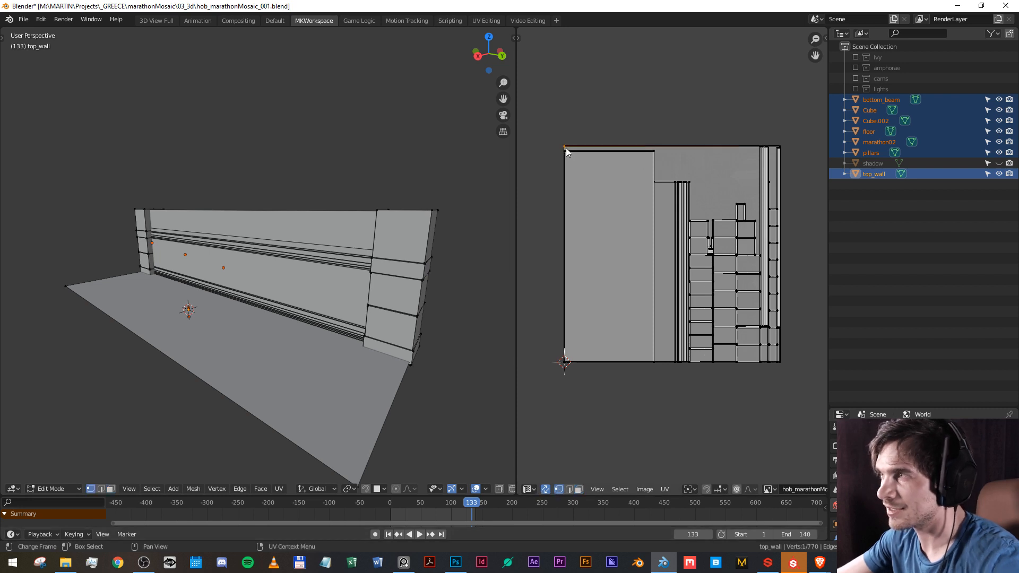
{"action": "key", "text": "ctrl+l"}
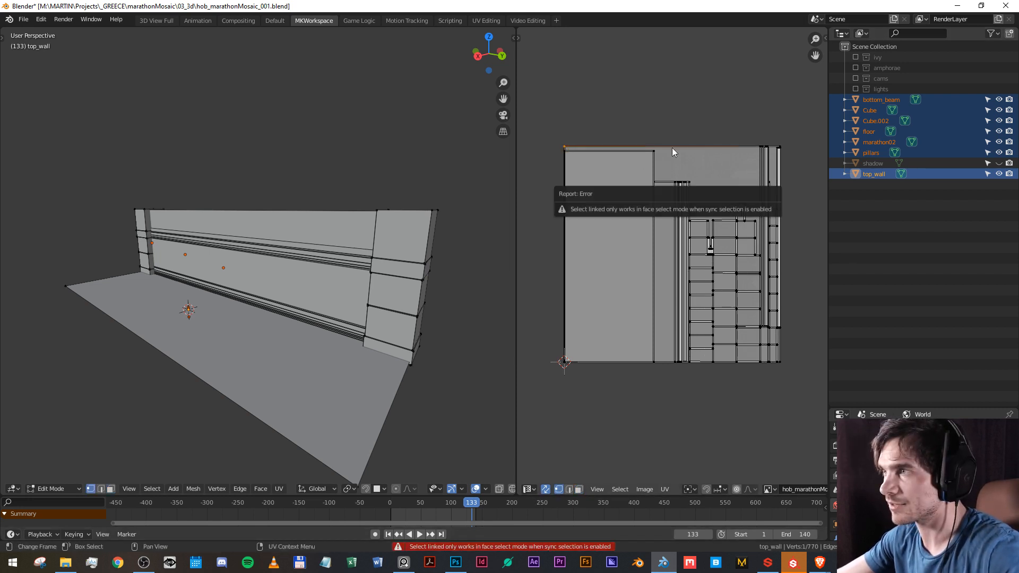
Return to Object Mode and select the marathon02 panel, Cube, Cube.002, top wall and pillars together.
{"action": "scroll", "coordinate": [313, 358], "scroll_direction": "up", "scroll_amount": 3}
{"action": "left_click_drag", "start_coordinate": [132, 336], "coordinate": [225, 319]}
{"action": "key", "text": "ctrl+Tab"}
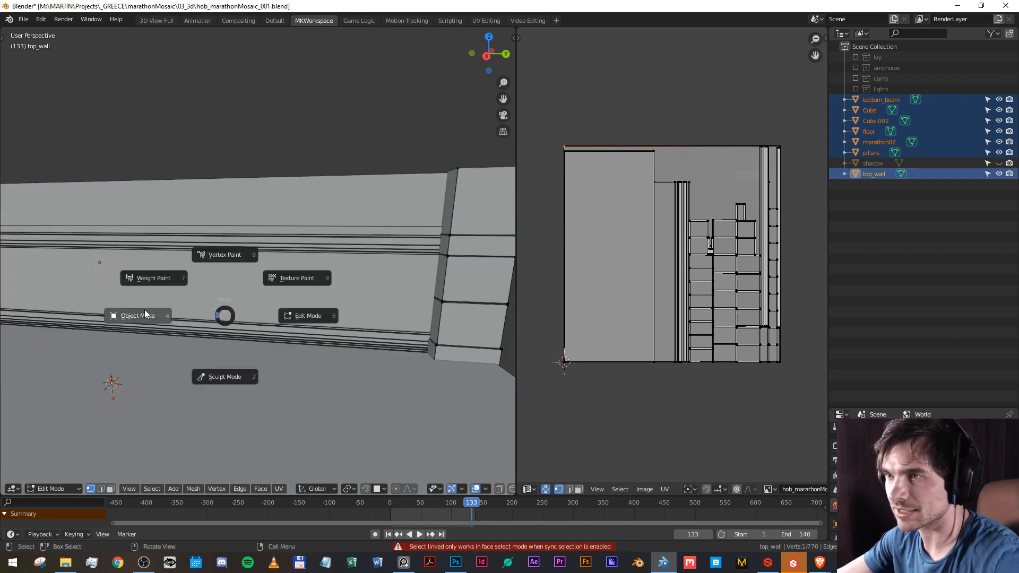
{"action": "left_click", "coordinate": [143, 310]}
{"action": "left_click", "coordinate": [409, 250]}
{"action": "scroll", "coordinate": [402, 252], "scroll_direction": "down", "scroll_amount": 1}
{"action": "left_click", "coordinate": [350, 301], "text": "shift"}
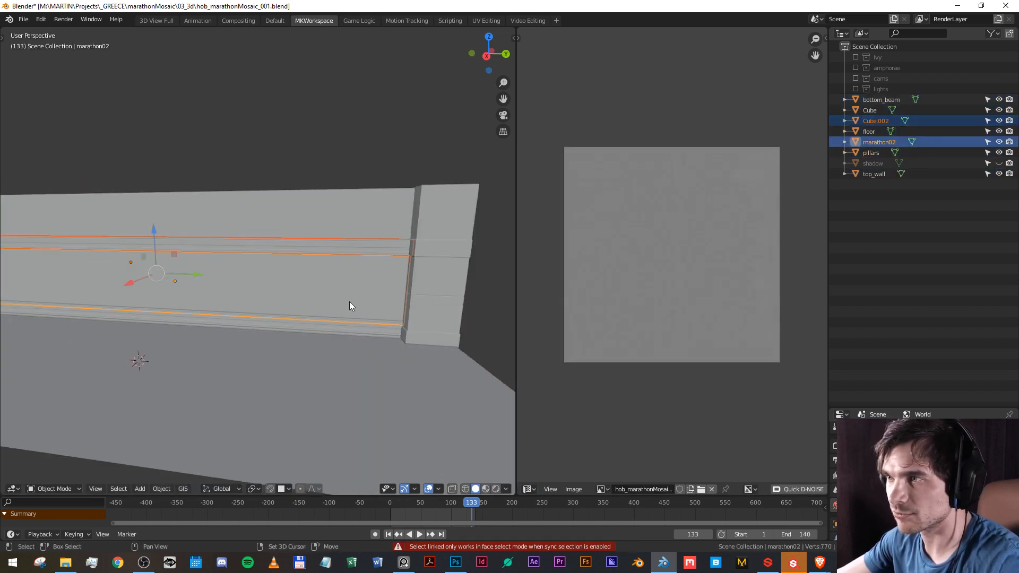
{"action": "left_click", "coordinate": [354, 332], "text": "shift"}
{"action": "left_click", "coordinate": [358, 193], "text": "shift"}
{"action": "left_click_drag", "start_coordinate": [136, 314], "coordinate": [296, 318]}
Check the selected objects in Edit Mode, add the floor to the object selection and make marathon02 active.
{"action": "key", "text": "Tab"}
{"action": "key", "text": "a"}
{"action": "scroll", "coordinate": [584, 288], "scroll_direction": "up", "scroll_amount": 1}
{"action": "key", "text": "Tab"}
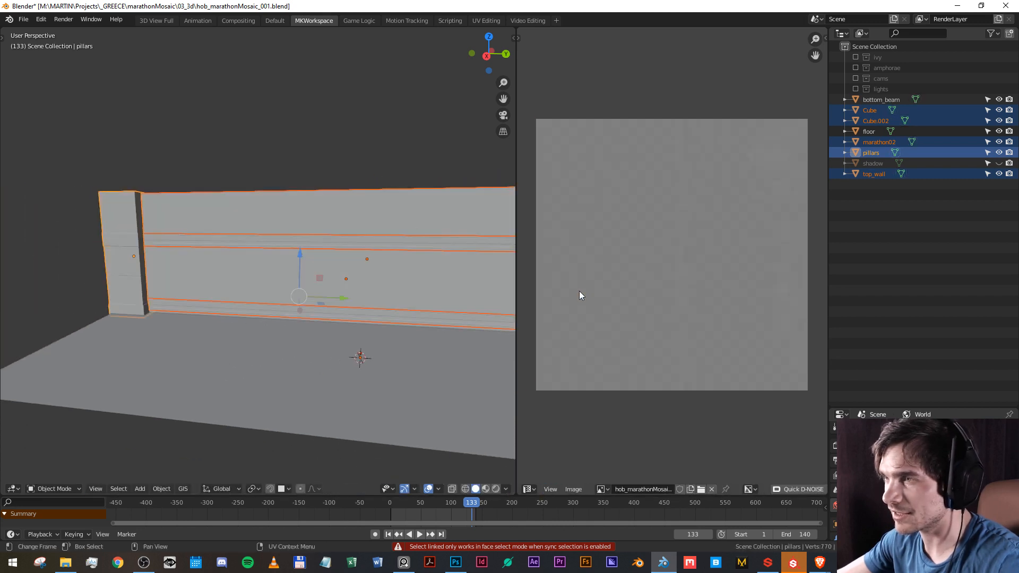
{"action": "left_click", "coordinate": [279, 364], "text": "shift"}
{"action": "left_click", "coordinate": [246, 259], "text": "shift"}
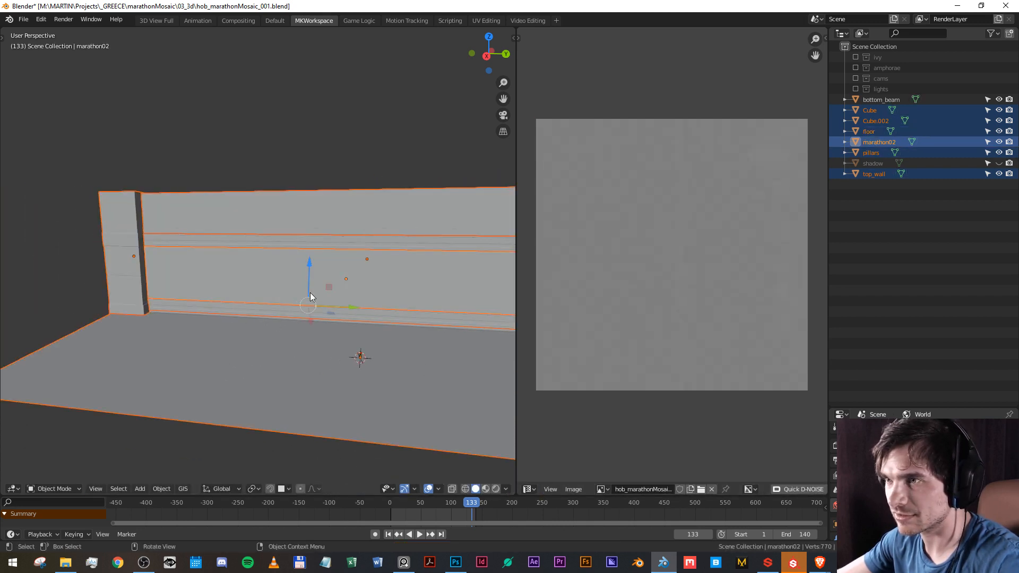
Enter Edit Mode on the selected objects and select all their geometry to examine the complete UV layout.
{"action": "key", "text": "Tab"}
{"action": "scroll", "coordinate": [318, 327], "scroll_direction": "down", "scroll_amount": 4}
{"action": "scroll", "coordinate": [350, 319], "scroll_direction": "up", "scroll_amount": 2}
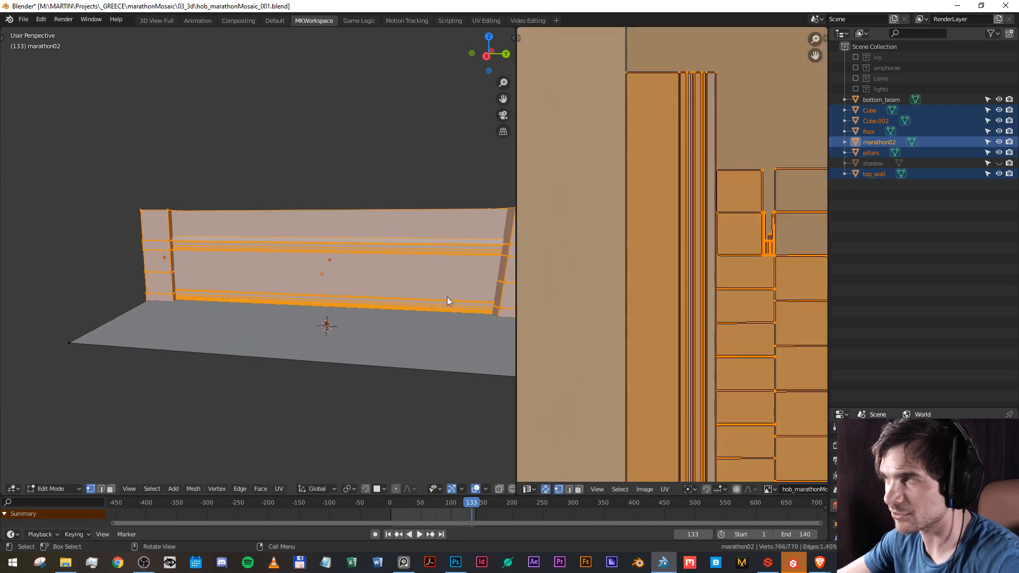
{"action": "key", "text": "a"}
{"action": "scroll", "coordinate": [451, 298], "scroll_direction": "down", "scroll_amount": 4}
{"action": "key", "text": "Home"}
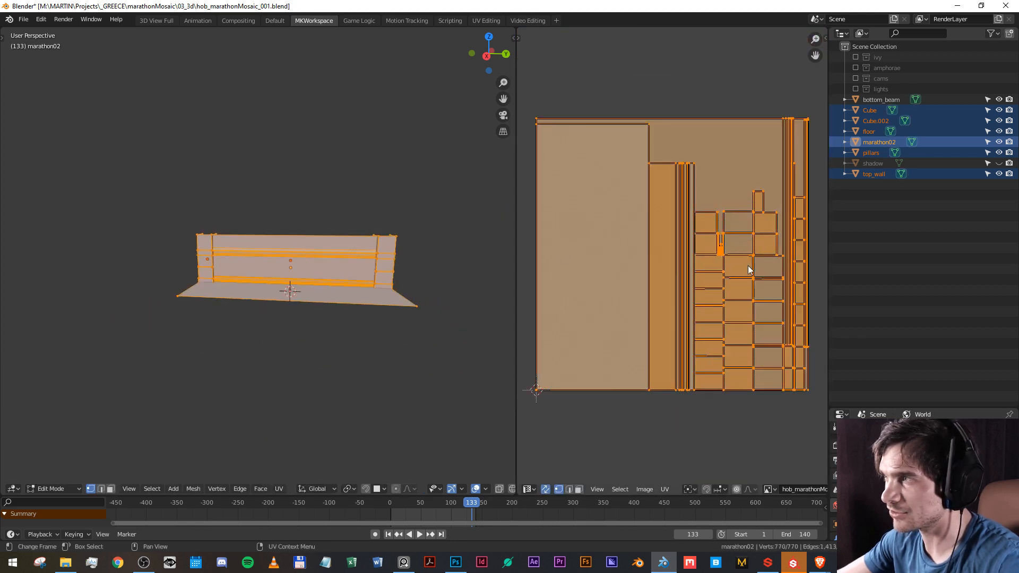
Return to Object Mode and select only the marathon02 mural panel.
{"action": "key", "text": "Tab"}
{"action": "scroll", "coordinate": [307, 321], "scroll_direction": "up", "scroll_amount": 4}
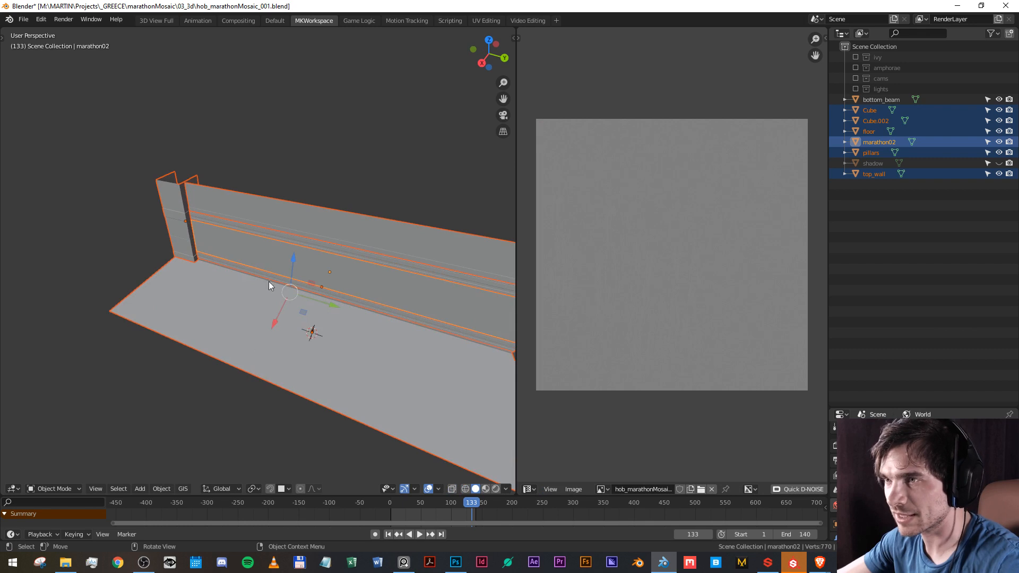
{"action": "left_click", "coordinate": [260, 257]}
{"action": "left_click_drag", "start_coordinate": [259, 260], "coordinate": [314, 224]}
{"action": "scroll", "coordinate": [319, 276], "scroll_direction": "up", "scroll_amount": 2}
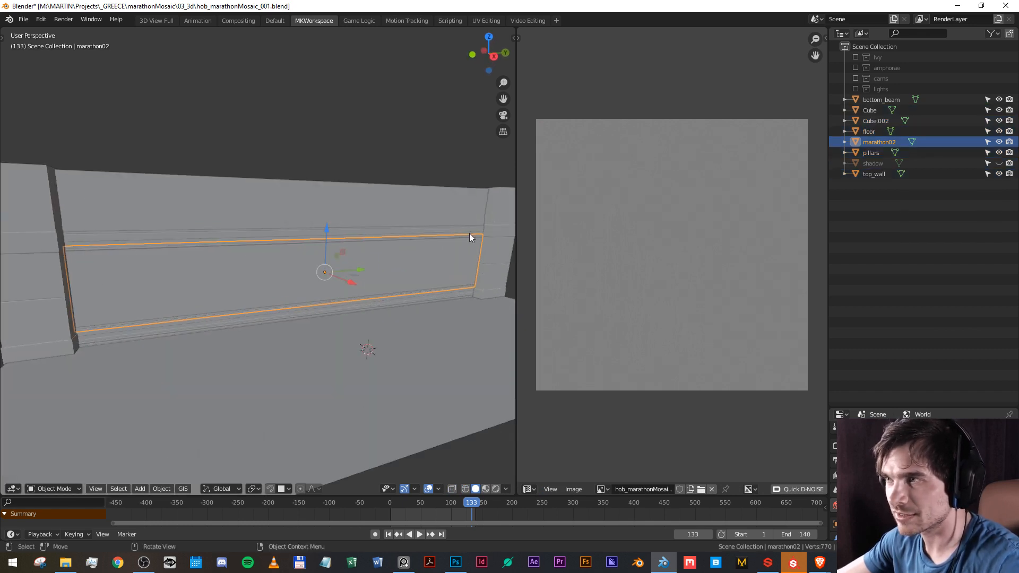
Select the Cube.002 beam, top wall, pillars and floor together and examine them around the mural panel.
{"action": "left_click", "coordinate": [482, 227]}
{"action": "left_click", "coordinate": [482, 205], "text": "shift"}
{"action": "left_click", "coordinate": [498, 203], "text": "shift"}
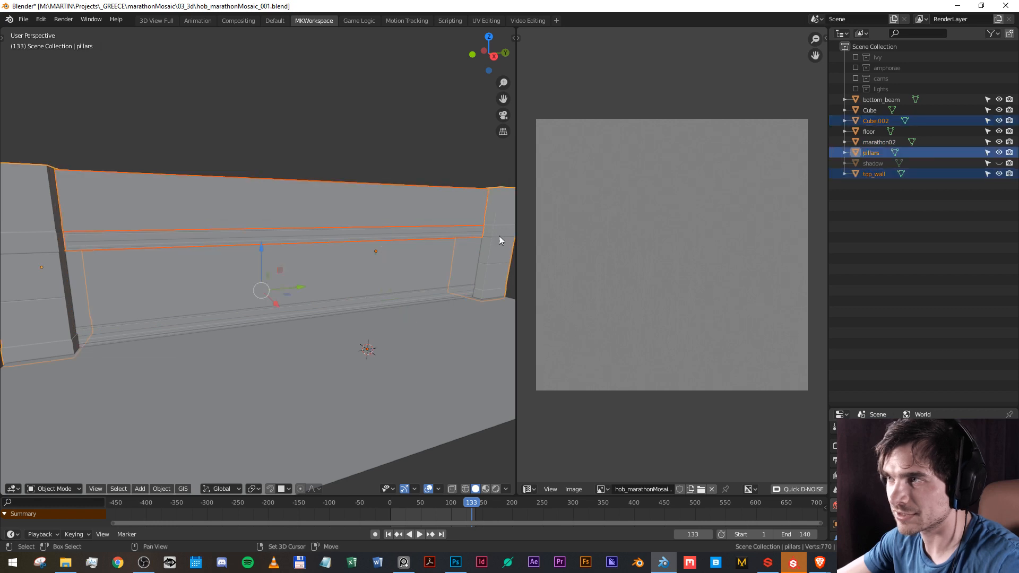
{"action": "left_click", "coordinate": [36, 288], "text": "shift"}
{"action": "left_click", "coordinate": [186, 393], "text": "shift"}
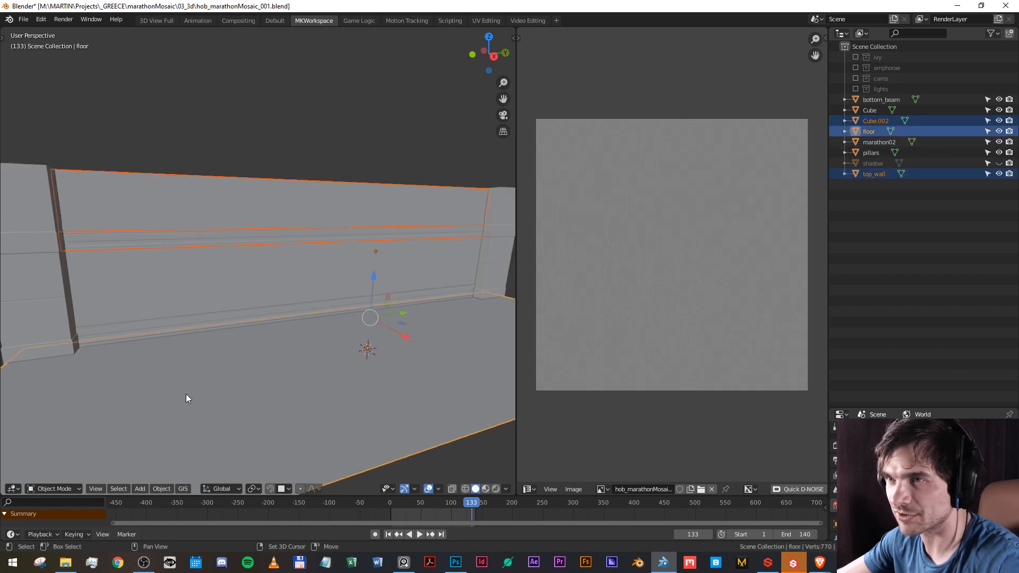
{"action": "left_click", "coordinate": [34, 288], "text": "shift"}
{"action": "left_click_drag", "start_coordinate": [139, 328], "coordinate": [285, 288]}
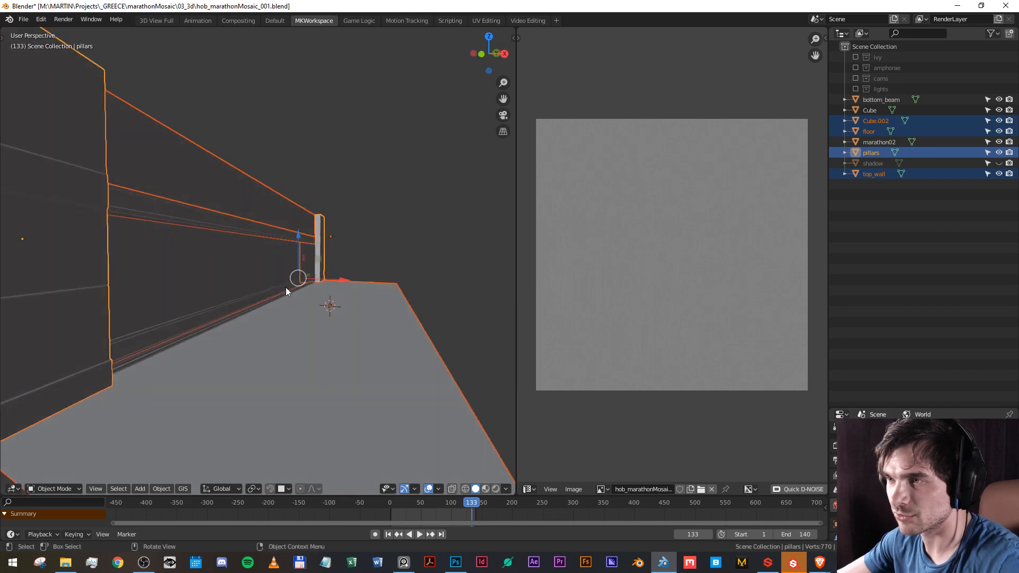
{"action": "left_click_drag", "start_coordinate": [284, 359], "coordinate": [227, 377]}
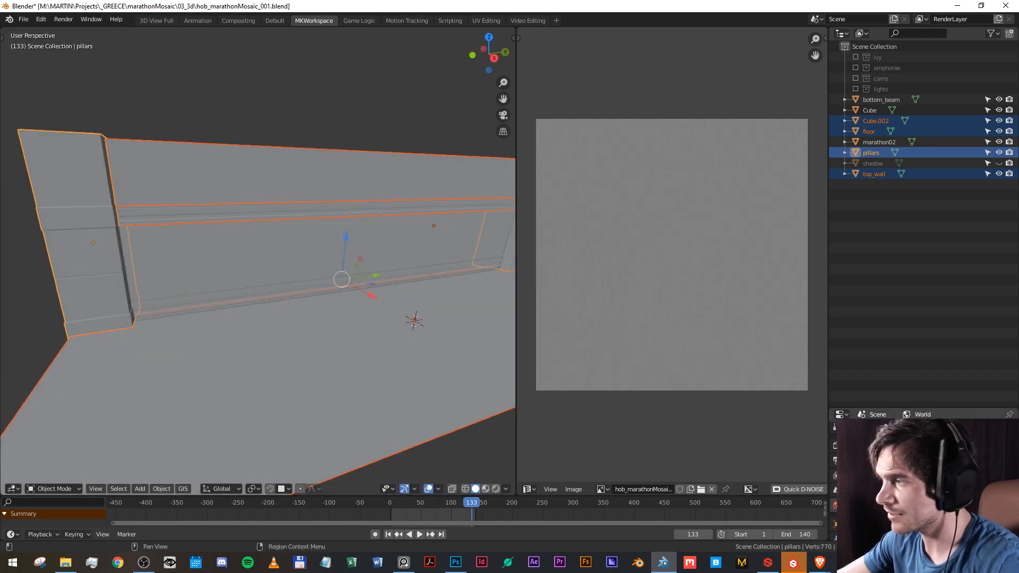
{"action": "scroll", "coordinate": [835, 499], "scroll_direction": "down", "scroll_amount": 4}
Show the material properties in an enlarged Properties editor and compare the materials of the top wall and the marathon02 panel.
{"action": "left_click", "coordinate": [834, 509]}
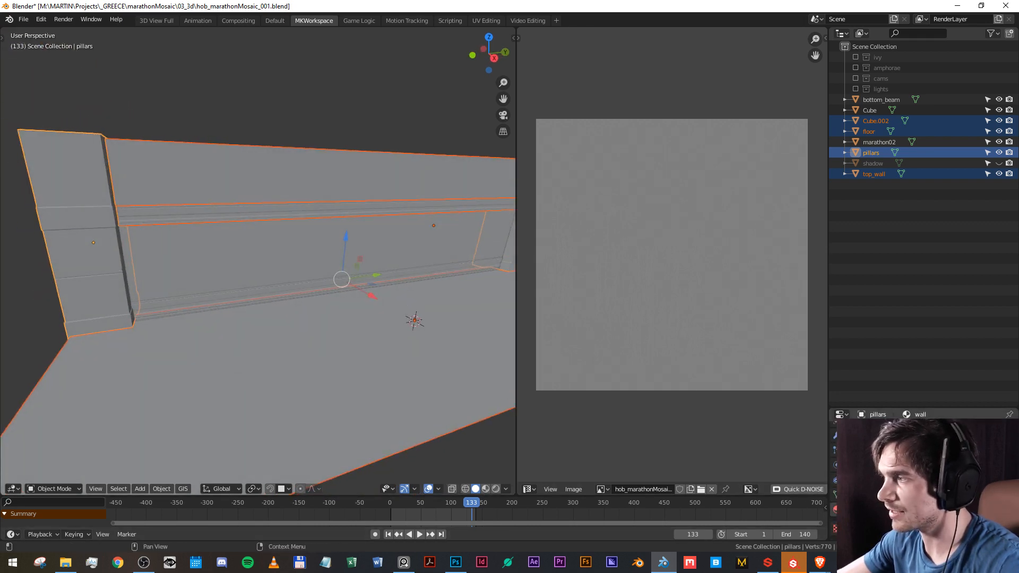
{"action": "left_click", "coordinate": [380, 227]}
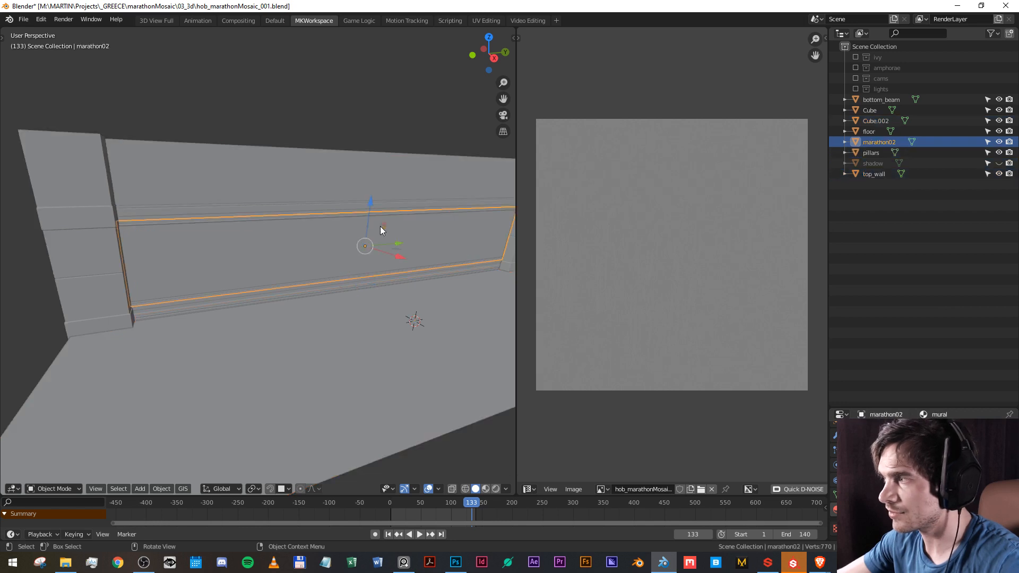
{"action": "left_click", "coordinate": [386, 182]}
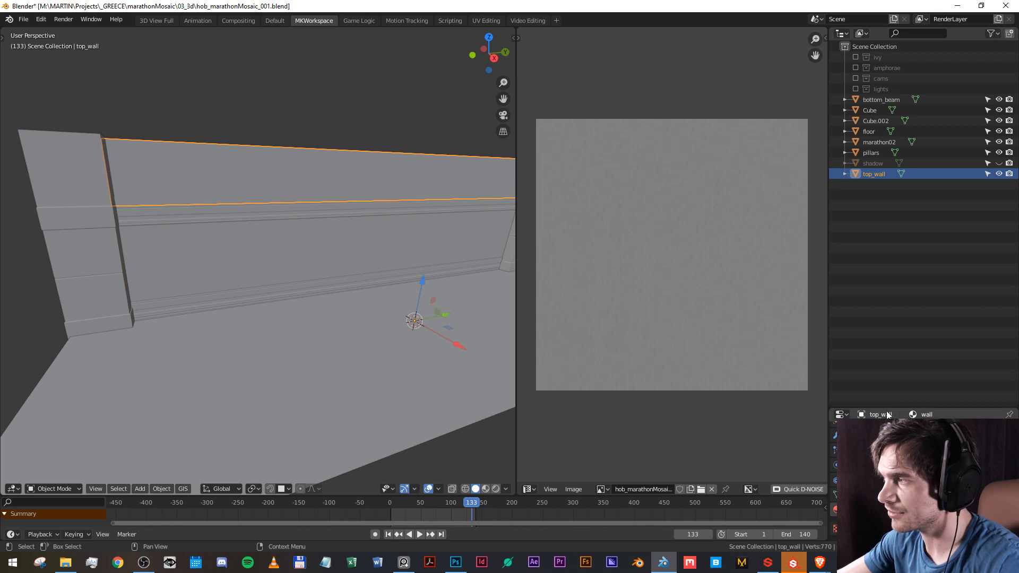
{"action": "left_click_drag", "start_coordinate": [886, 410], "coordinate": [887, 189]}
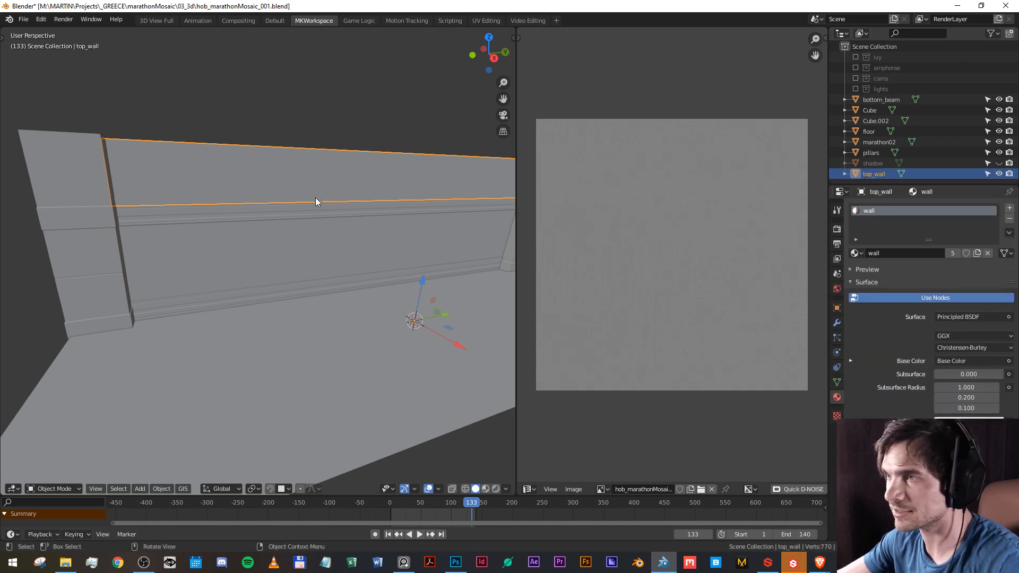
{"action": "left_click", "coordinate": [282, 291]}
{"action": "key", "text": "KP_Decimal"}
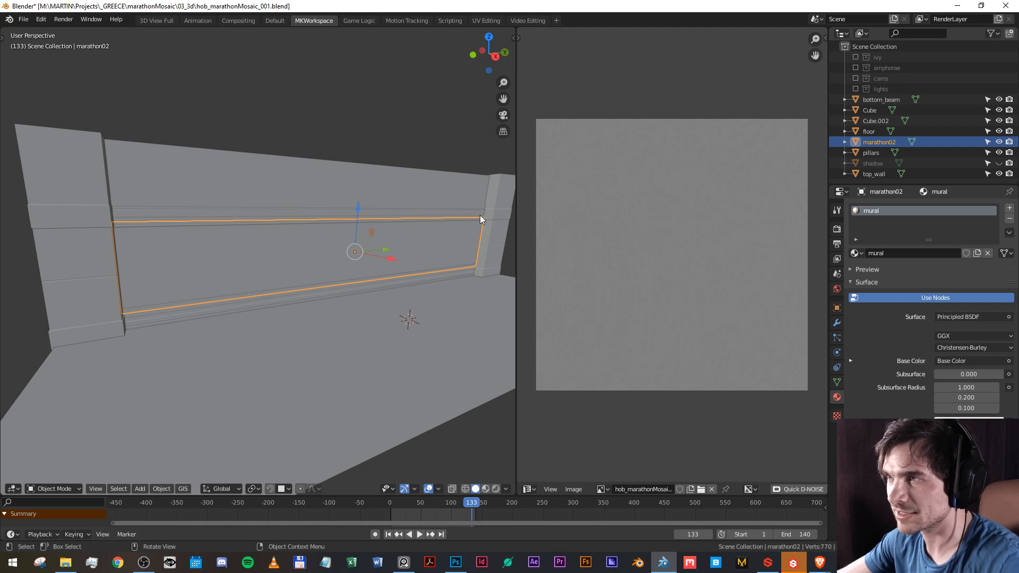
Switch to Photoshop to look over the full marathon04.psd mural and return to Blender.
{"action": "left_click", "coordinate": [457, 561]}
{"action": "scroll", "coordinate": [731, 267], "scroll_direction": "down", "scroll_amount": 5}
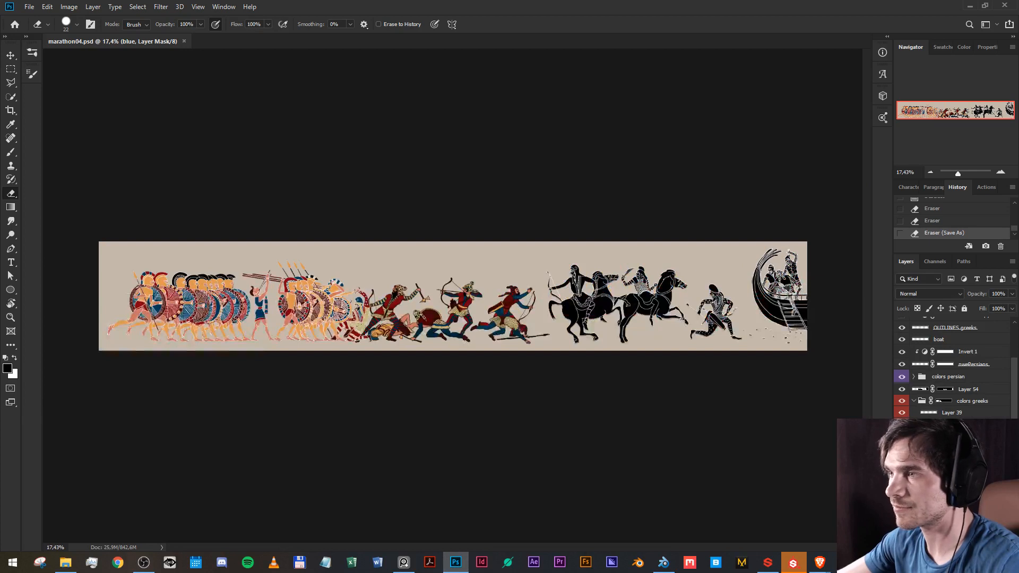
{"action": "left_click", "coordinate": [663, 561]}
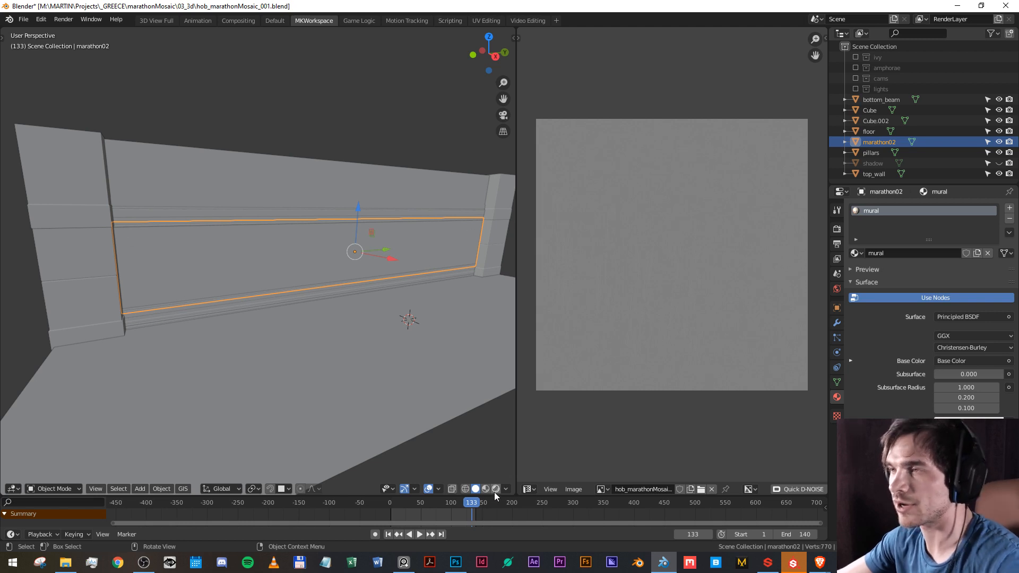
Check the render engine setting and switch the 3D viewport to rendered shading.
{"action": "left_click", "coordinate": [838, 232]}
{"action": "left_click", "coordinate": [960, 209]}
{"action": "left_click", "coordinate": [954, 212]}
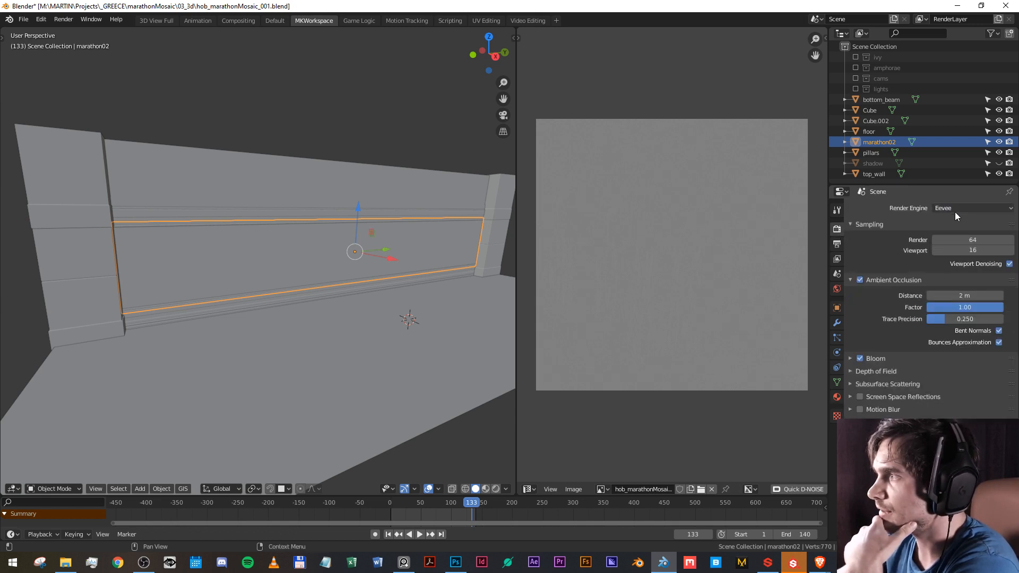
{"action": "left_click", "coordinate": [495, 489]}
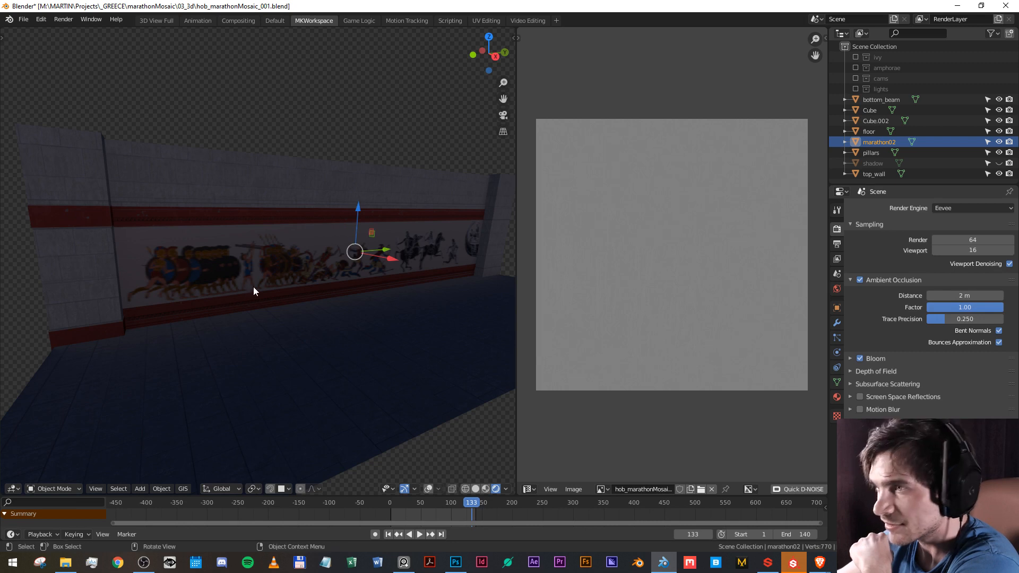
Enable the lights collection and inspect the lit mural in the rendered viewport.
{"action": "scroll", "coordinate": [260, 289], "scroll_direction": "up", "scroll_amount": 4}
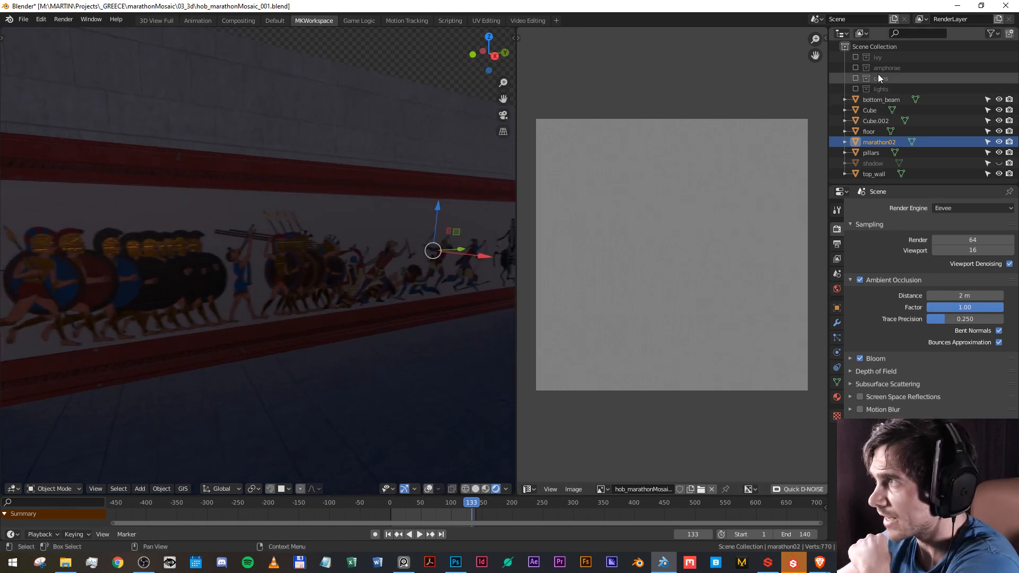
{"action": "left_click", "coordinate": [855, 89]}
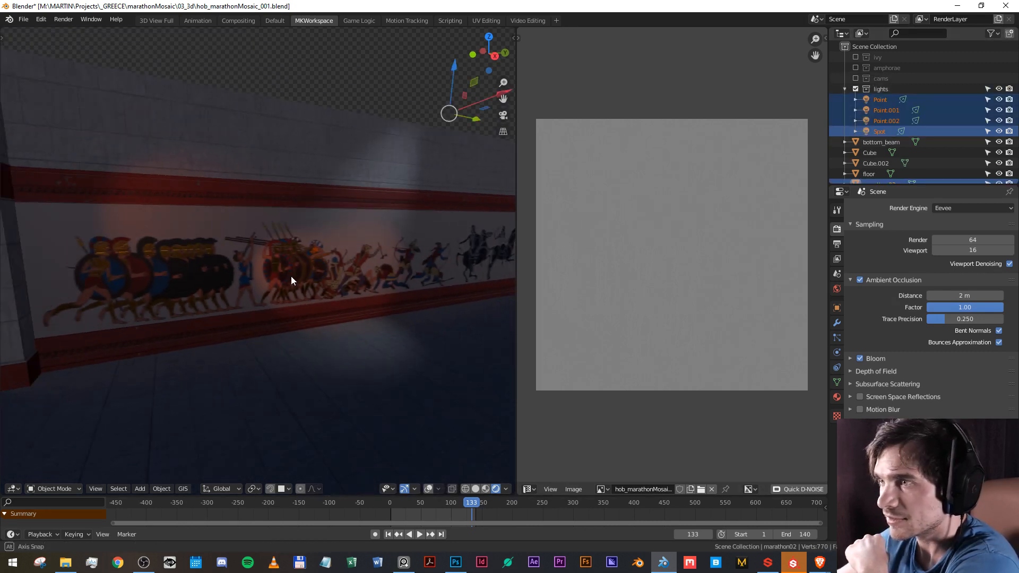
{"action": "scroll", "coordinate": [287, 273], "scroll_direction": "up", "scroll_amount": 5}
{"action": "scroll", "coordinate": [348, 276], "scroll_direction": "down", "scroll_amount": 2}
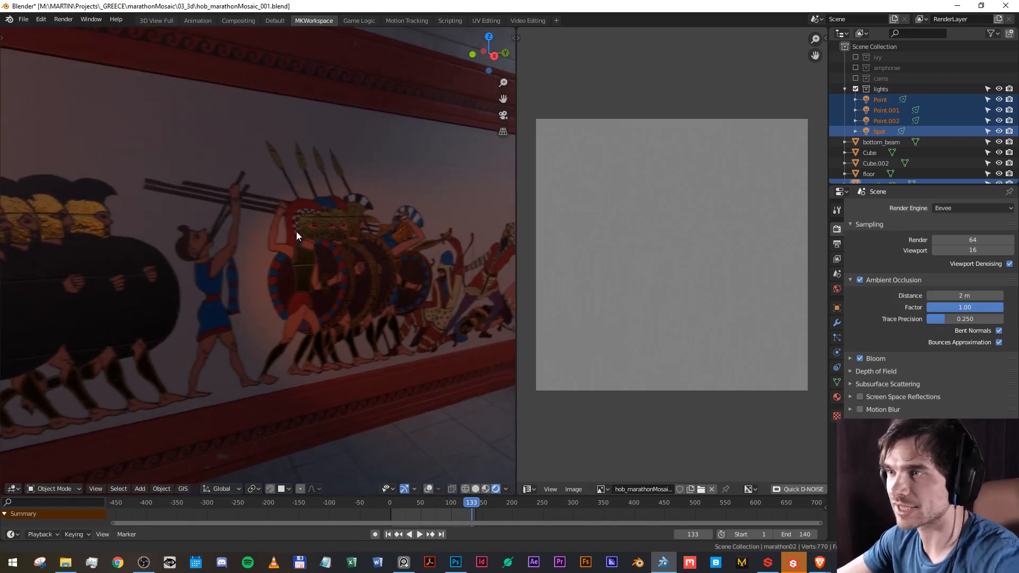
{"action": "left_click_drag", "start_coordinate": [297, 231], "coordinate": [101, 86]}
{"action": "scroll", "coordinate": [293, 197], "scroll_direction": "up", "scroll_amount": 1}
{"action": "scroll", "coordinate": [295, 198], "scroll_direction": "down", "scroll_amount": 6}
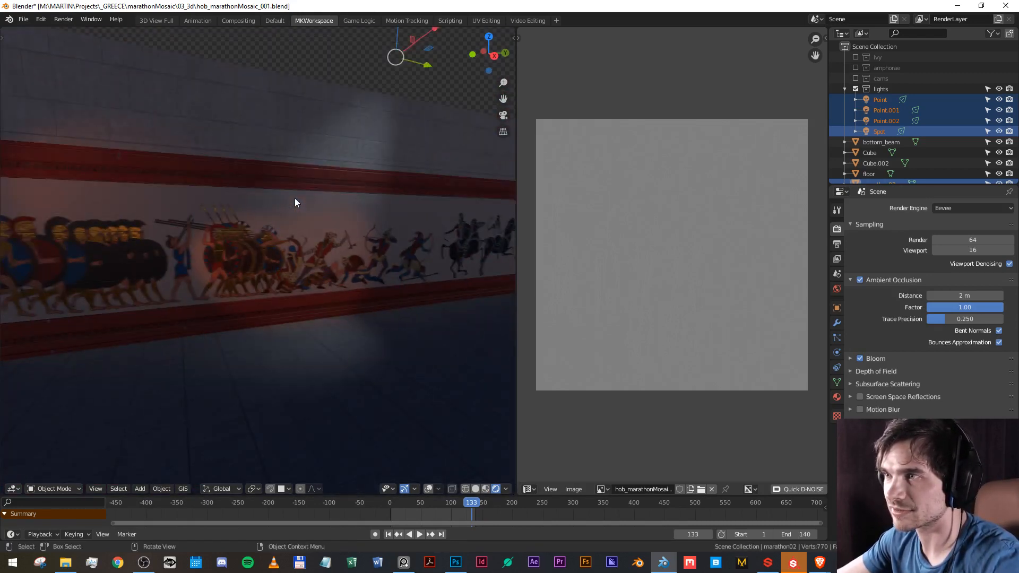
{"action": "scroll", "coordinate": [285, 215], "scroll_direction": "up", "scroll_amount": 3}
{"action": "scroll", "coordinate": [242, 254], "scroll_direction": "up", "scroll_amount": 1}
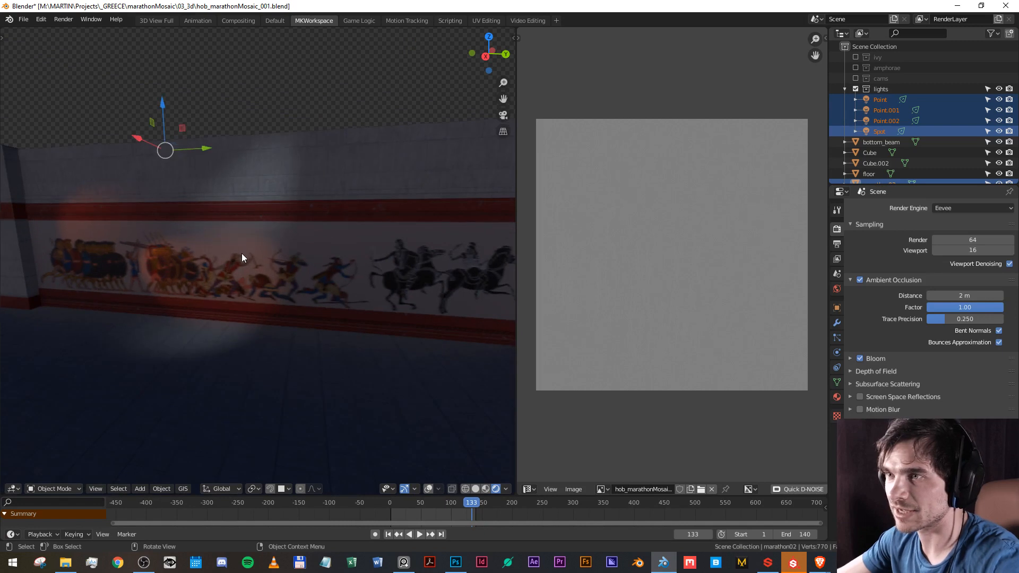
Select the marathon02 panel, go to frame 66, and turn on the viewport overlays to view the wall with its lights.
{"action": "left_click", "coordinate": [241, 254]}
{"action": "scroll", "coordinate": [241, 253], "scroll_direction": "down", "scroll_amount": 2}
{"action": "left_click_drag", "start_coordinate": [241, 253], "coordinate": [256, 253]}
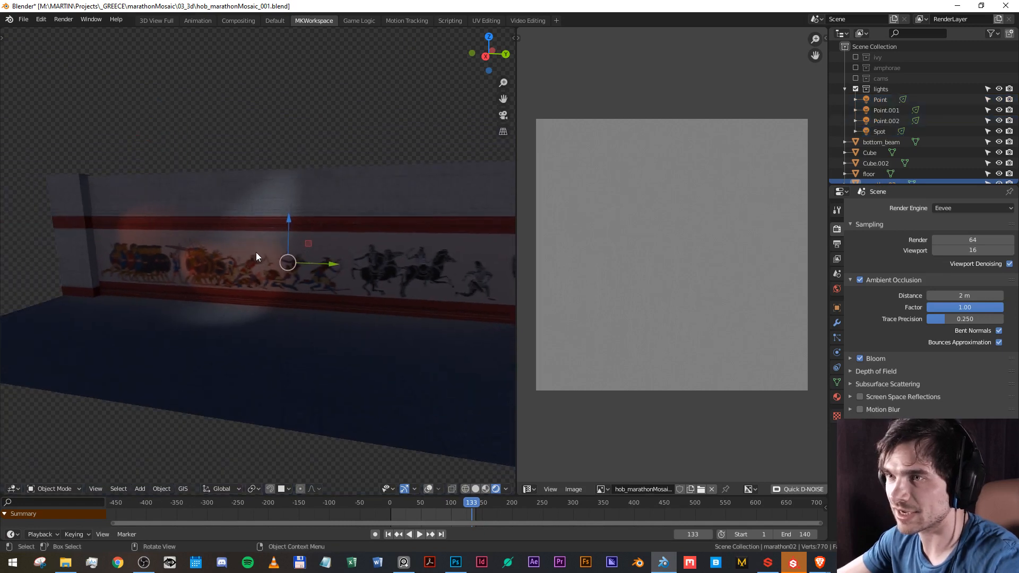
{"action": "left_click", "coordinate": [430, 500]}
{"action": "left_click", "coordinate": [429, 489]}
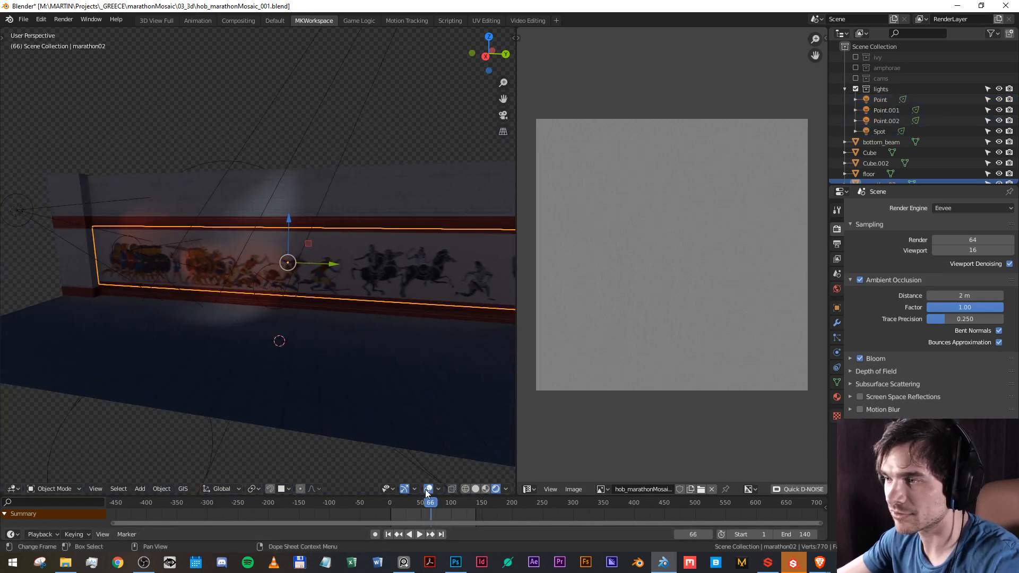
{"action": "left_click_drag", "start_coordinate": [269, 286], "coordinate": [212, 270]}
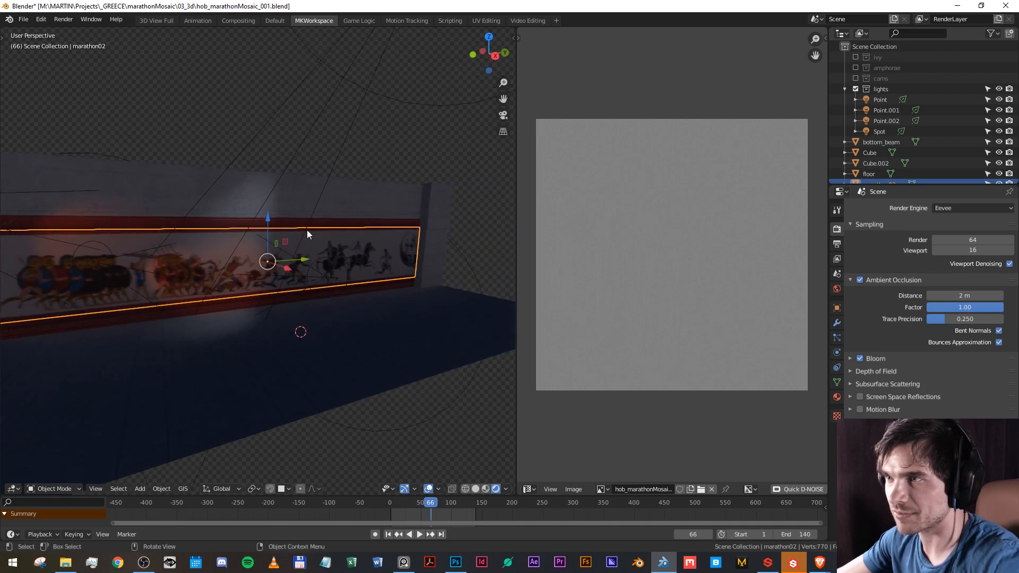
{"action": "left_click_drag", "start_coordinate": [194, 307], "coordinate": [259, 312]}
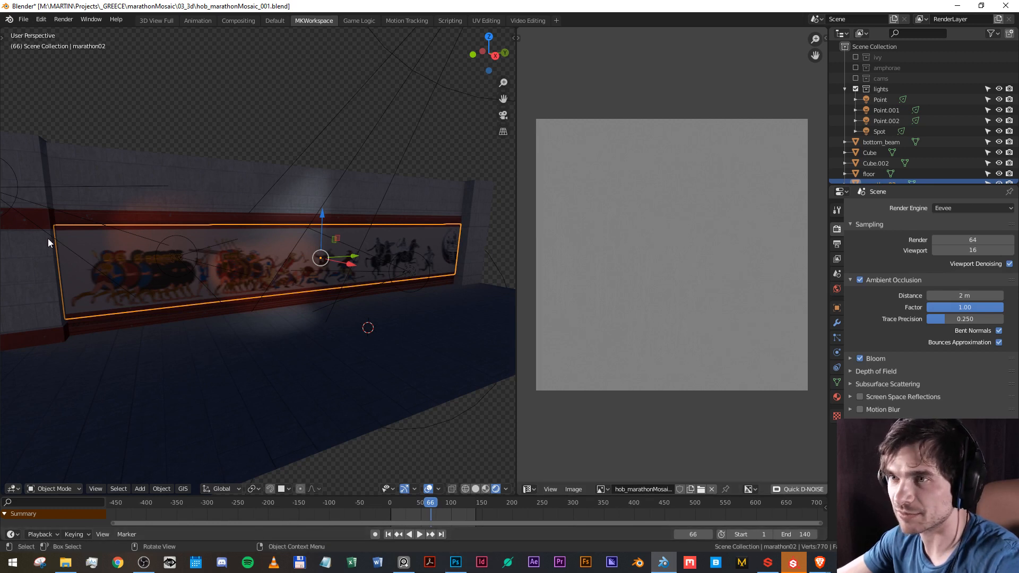
Select the pillars, upper wall, beam, floor and mural panel together to examine the parts of the set in rendered view.
{"action": "left_click", "coordinate": [37, 254]}
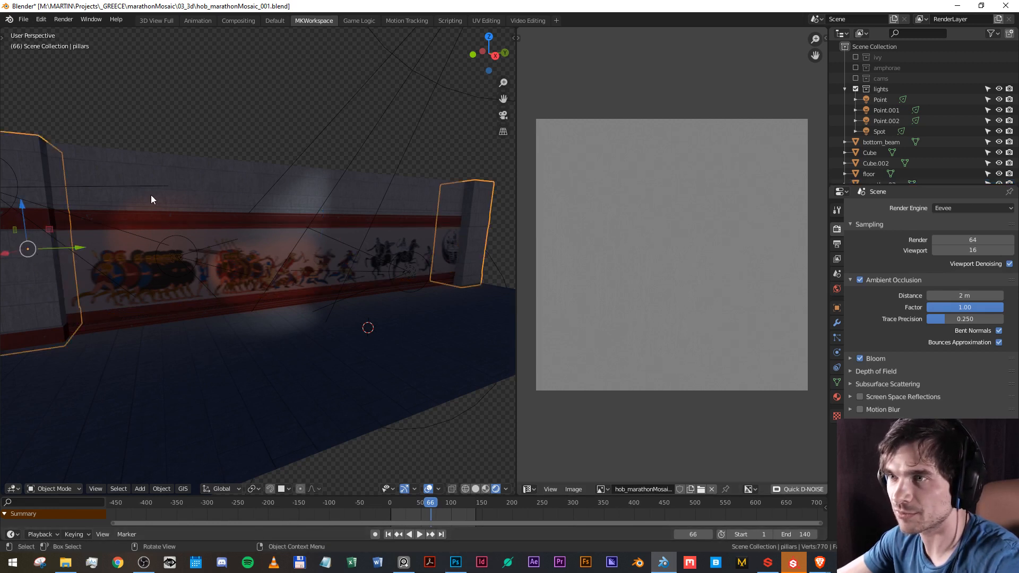
{"action": "left_click", "coordinate": [164, 222], "text": "shift"}
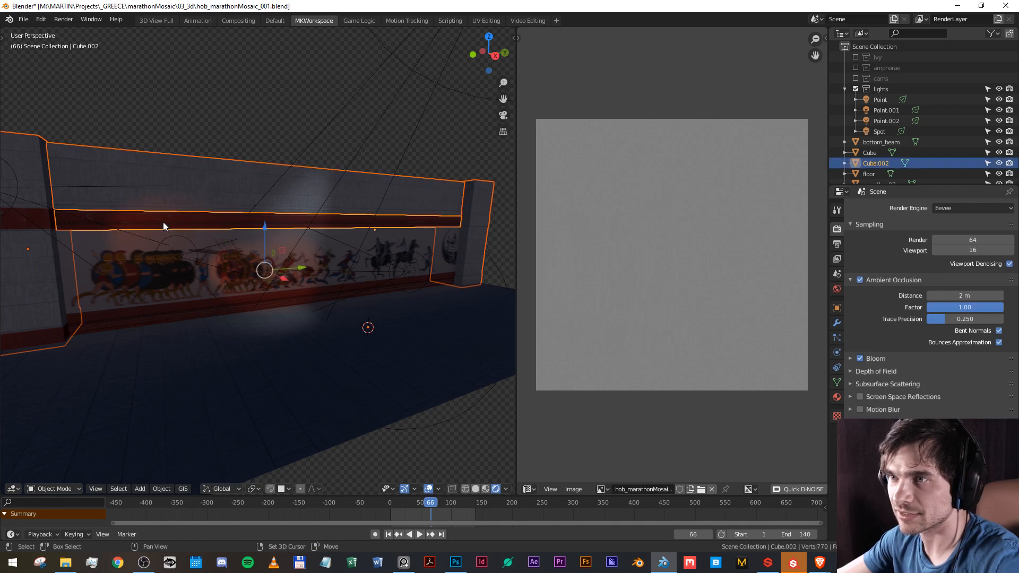
{"action": "left_click", "coordinate": [152, 316], "text": "shift"}
{"action": "left_click", "coordinate": [224, 382], "text": "shift"}
{"action": "left_click_drag", "start_coordinate": [486, 346], "coordinate": [278, 338]}
{"action": "left_click", "coordinate": [381, 272], "text": "shift"}
{"action": "left_click_drag", "start_coordinate": [380, 272], "coordinate": [418, 289]}
{"action": "left_click_drag", "start_coordinate": [260, 324], "coordinate": [406, 300]}
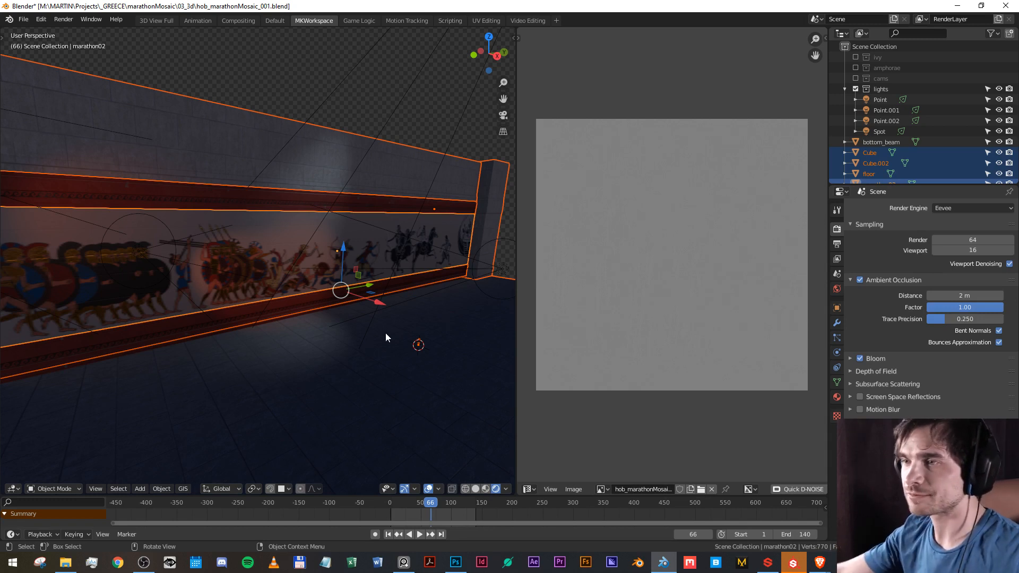
Switch the viewport to solid shading and give the marathon02 panel's mural material an orange viewport display colour.
{"action": "left_click", "coordinate": [478, 489]}
{"action": "scroll", "coordinate": [425, 317], "scroll_direction": "down", "scroll_amount": 5}
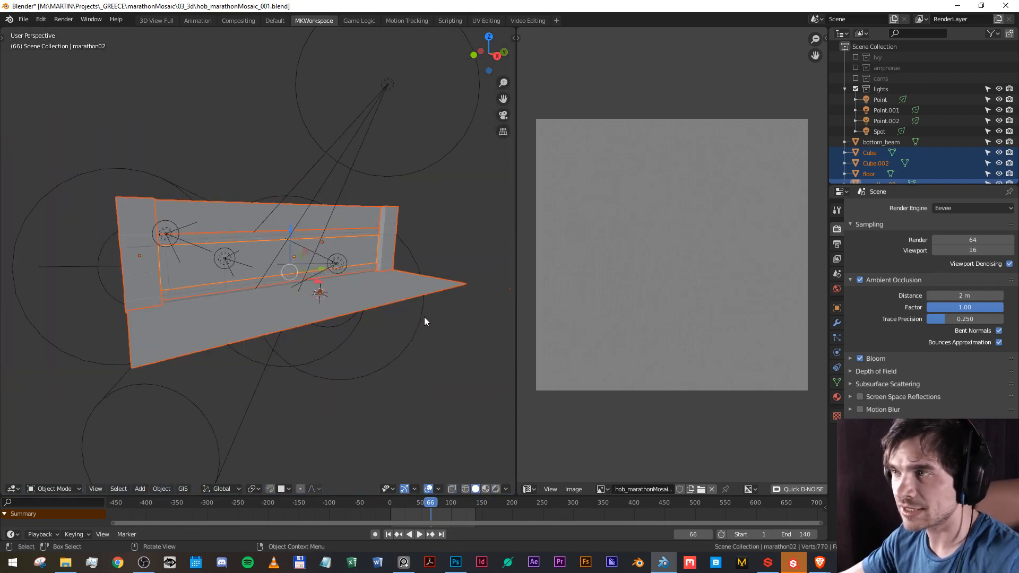
{"action": "left_click", "coordinate": [368, 251]}
{"action": "left_click", "coordinate": [837, 397]}
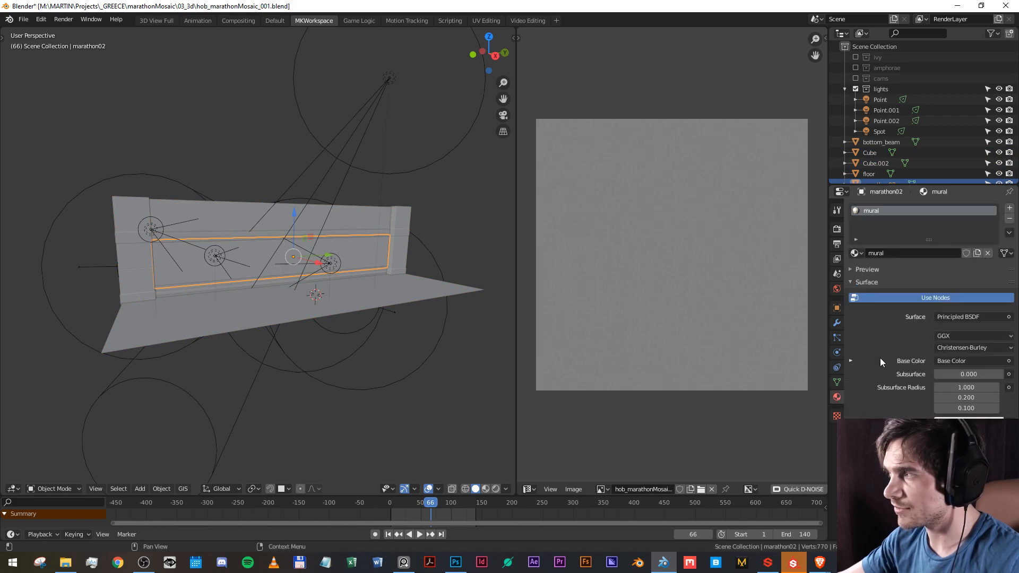
{"action": "left_click", "coordinate": [874, 284]}
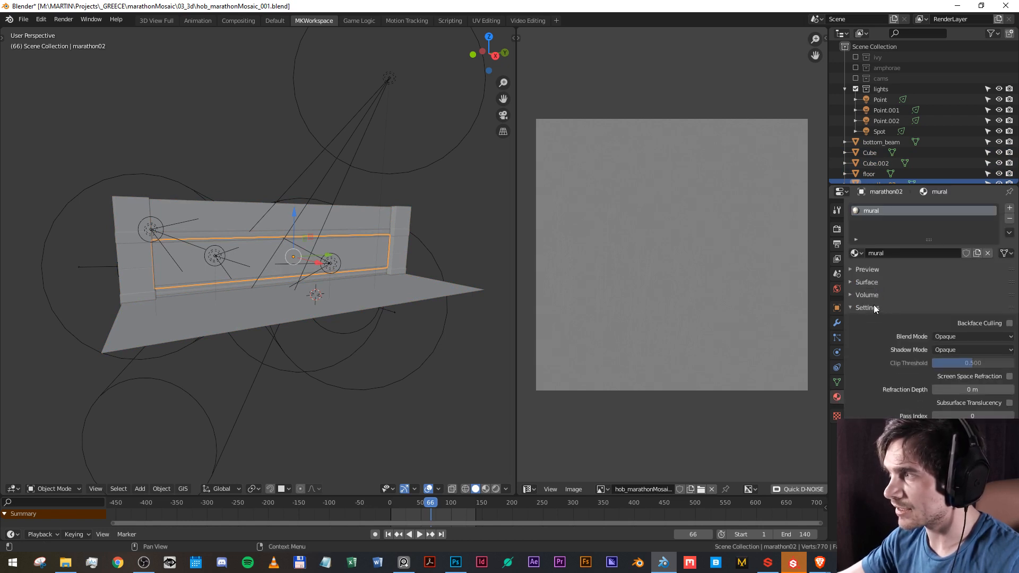
{"action": "left_click", "coordinate": [957, 447]}
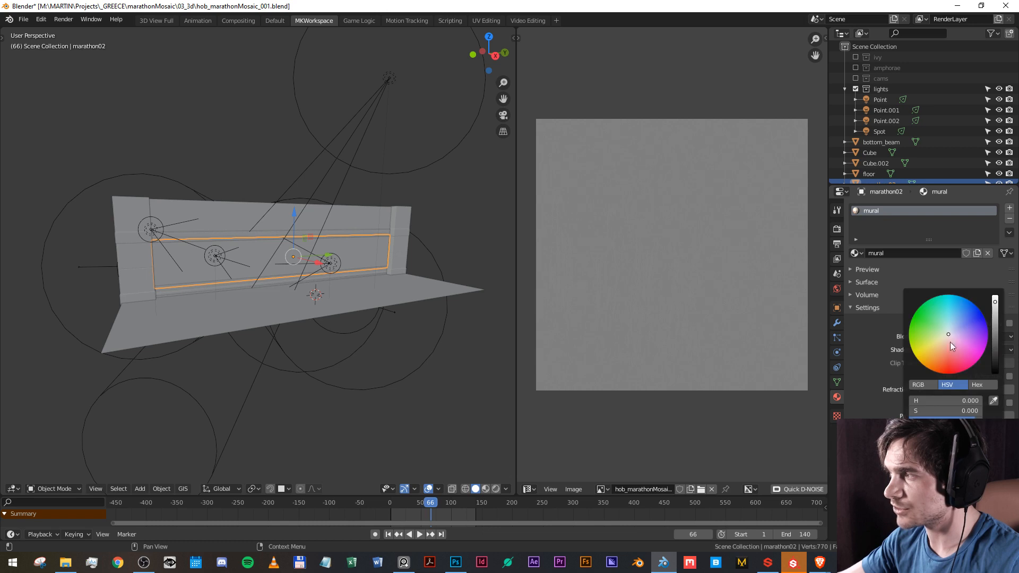
{"action": "left_click_drag", "start_coordinate": [949, 342], "coordinate": [940, 345]}
{"action": "scroll", "coordinate": [181, 395], "scroll_direction": "up", "scroll_amount": 2}
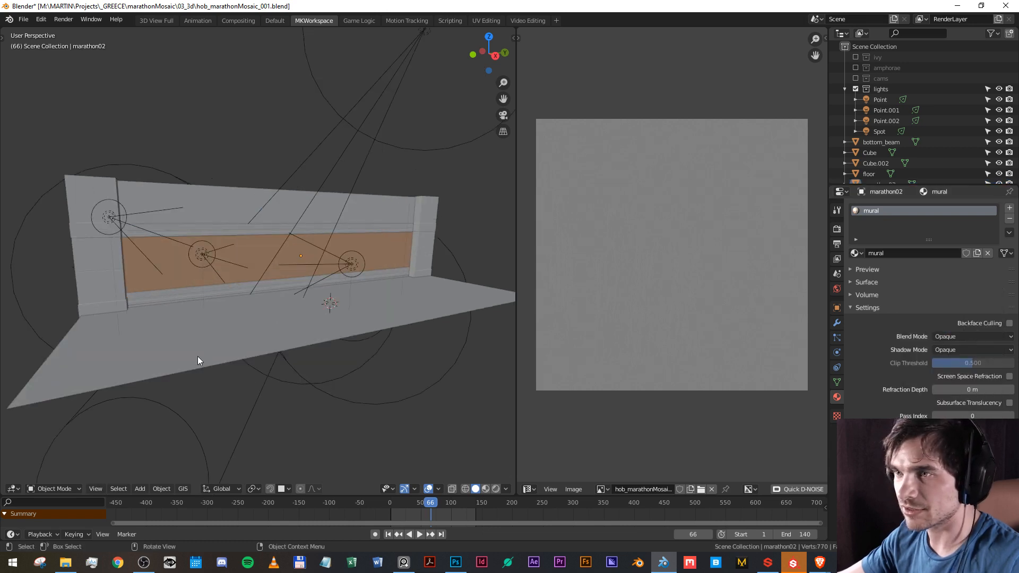
{"action": "left_click", "coordinate": [152, 298]}
{"action": "left_click", "coordinate": [131, 297], "text": "shift"}
{"action": "left_click", "coordinate": [120, 273], "text": "shift"}
{"action": "left_click", "coordinate": [178, 210], "text": "shift"}
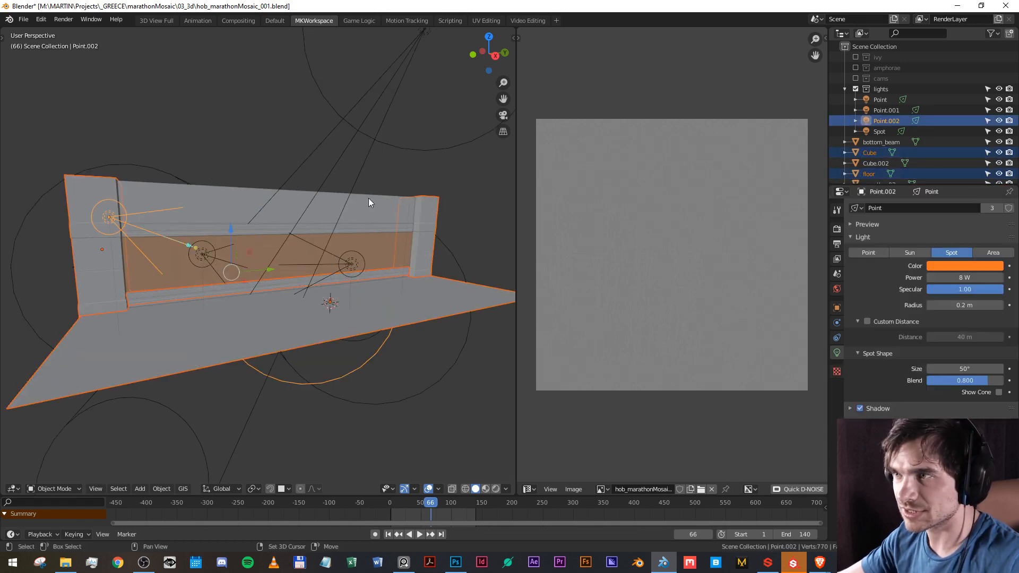
Select the surrounding parts that share the wall material: the upper wall, pillars, lower beam, floor and upper beam.
{"action": "left_click", "coordinate": [215, 218]}
{"action": "left_click", "coordinate": [107, 289], "text": "shift"}
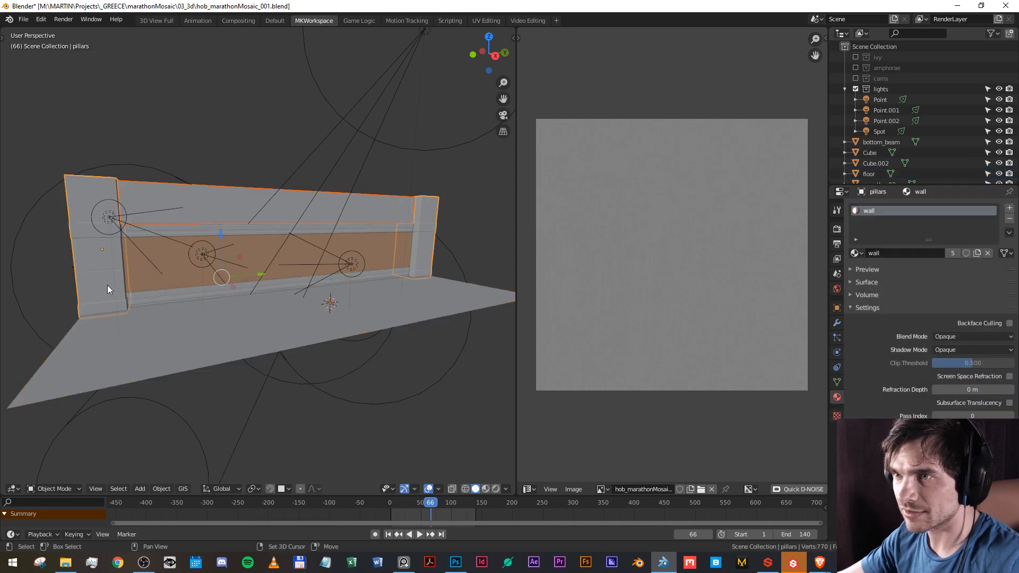
{"action": "left_click", "coordinate": [165, 296], "text": "shift"}
{"action": "left_click", "coordinate": [165, 332], "text": "shift"}
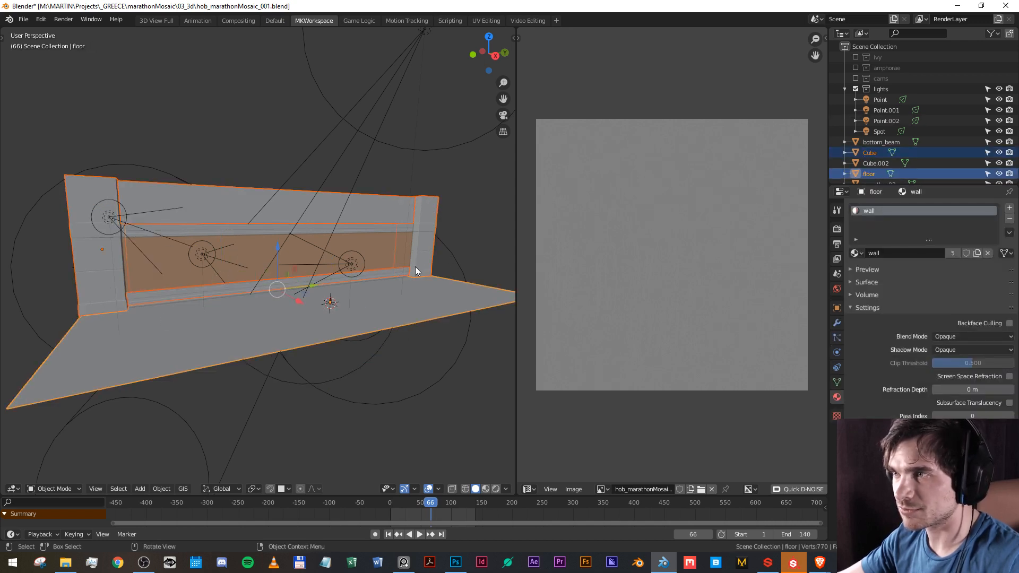
{"action": "left_click", "coordinate": [204, 229], "text": "shift"}
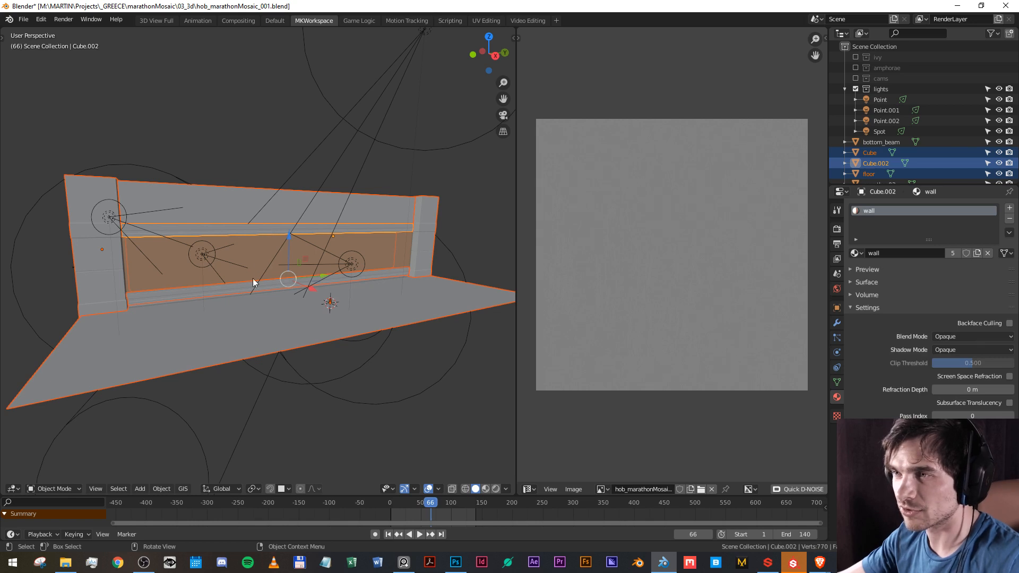
Select only the marathon02 mural panel and inspect it within the surrounding wall.
{"action": "scroll", "coordinate": [313, 345], "scroll_direction": "up", "scroll_amount": 6}
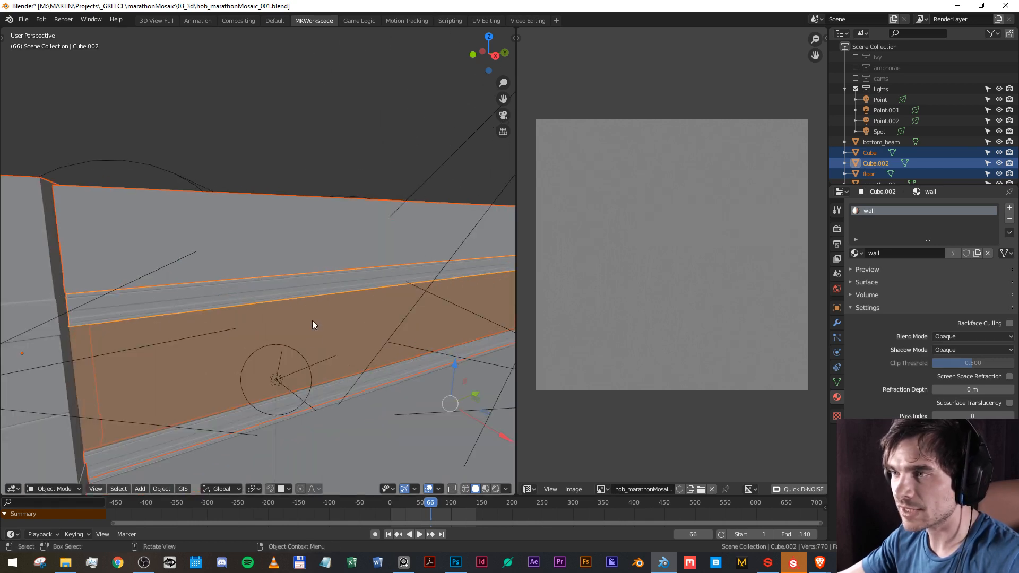
{"action": "left_click", "coordinate": [329, 328]}
{"action": "left_click_drag", "start_coordinate": [329, 328], "coordinate": [298, 291]}
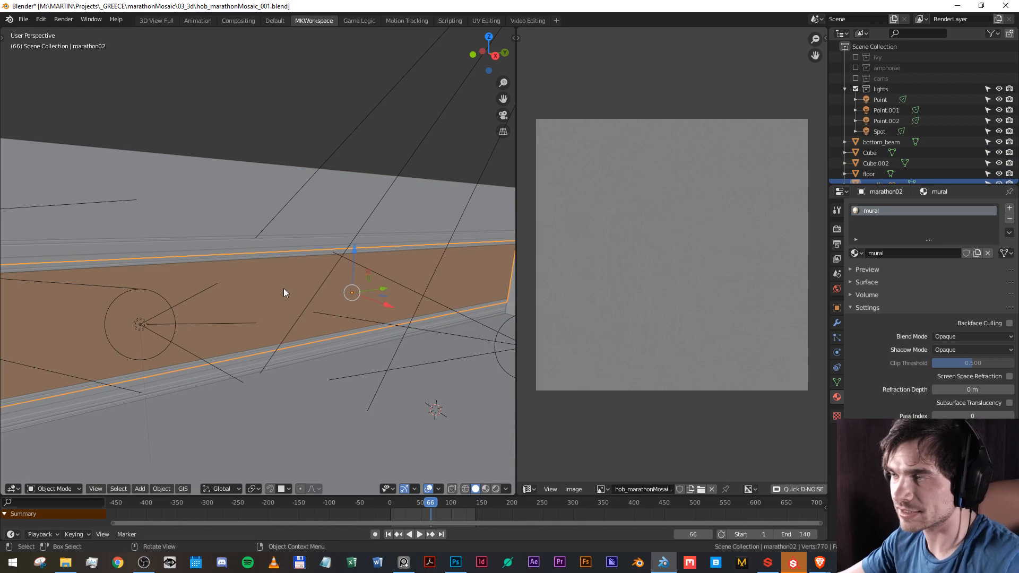
{"action": "scroll", "coordinate": [429, 262], "scroll_direction": "down", "scroll_amount": 2}
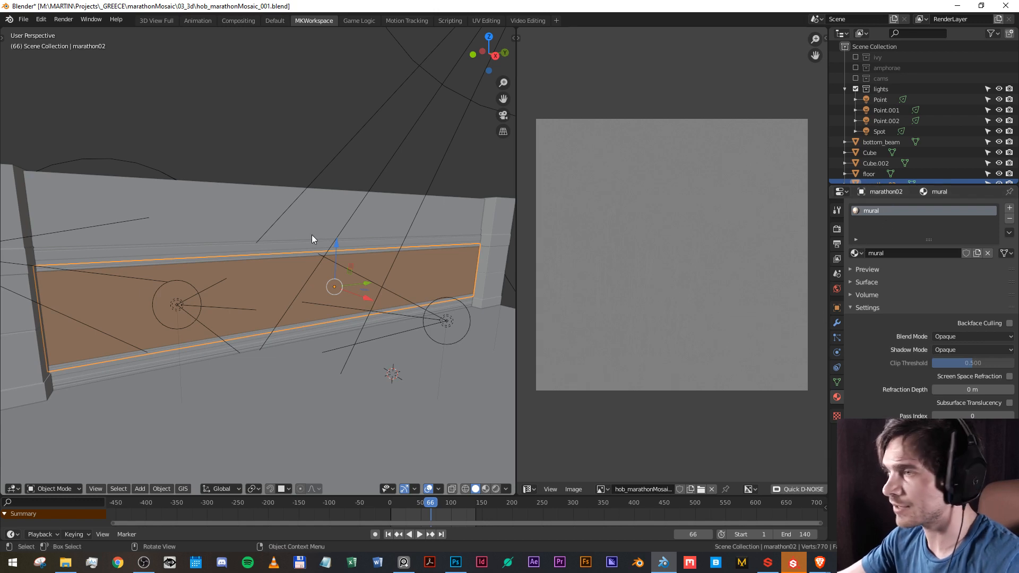
{"action": "scroll", "coordinate": [310, 234], "scroll_direction": "down", "scroll_amount": 2}
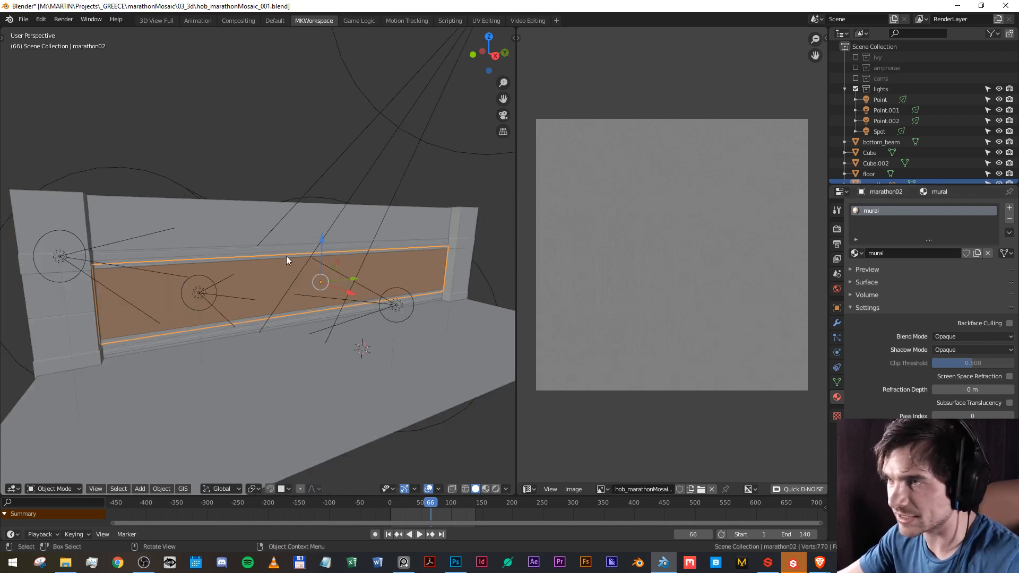
Select the mural panel with the wall pieces, pillars and floor, review the available export formats, and return to selecting only the panel.
{"action": "left_click", "coordinate": [440, 240], "text": "shift"}
{"action": "left_click", "coordinate": [444, 218], "text": "shift"}
{"action": "left_click", "coordinate": [464, 221], "text": "shift"}
{"action": "left_click", "coordinate": [463, 372], "text": "shift"}
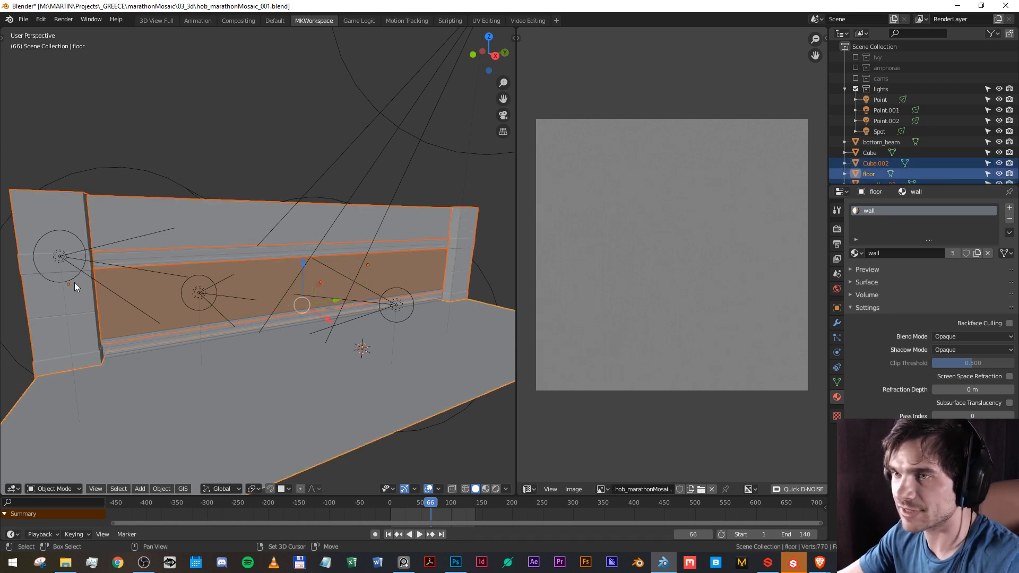
{"action": "left_click", "coordinate": [22, 20]}
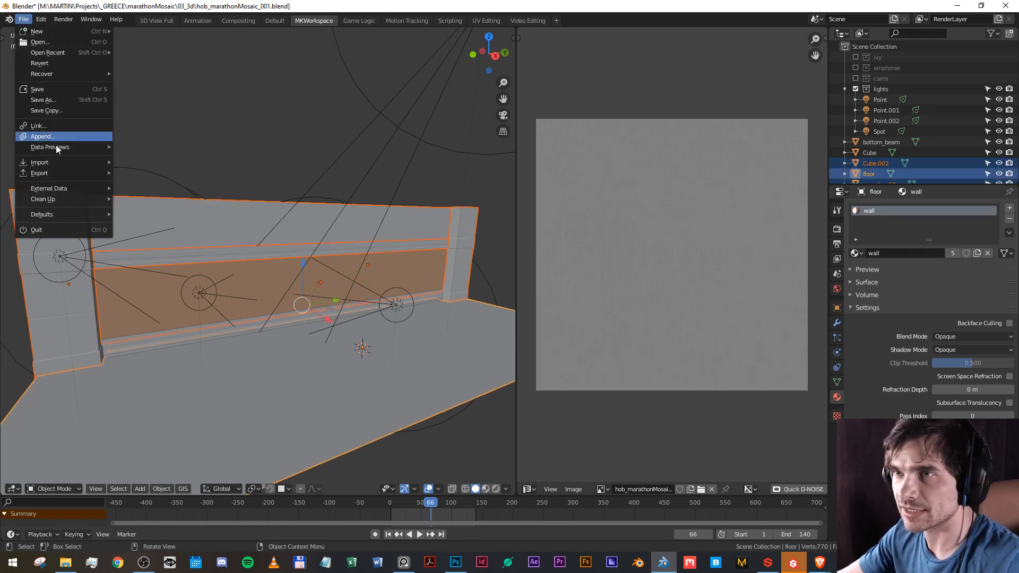
{"action": "mouse_move", "coordinate": [56, 175]}
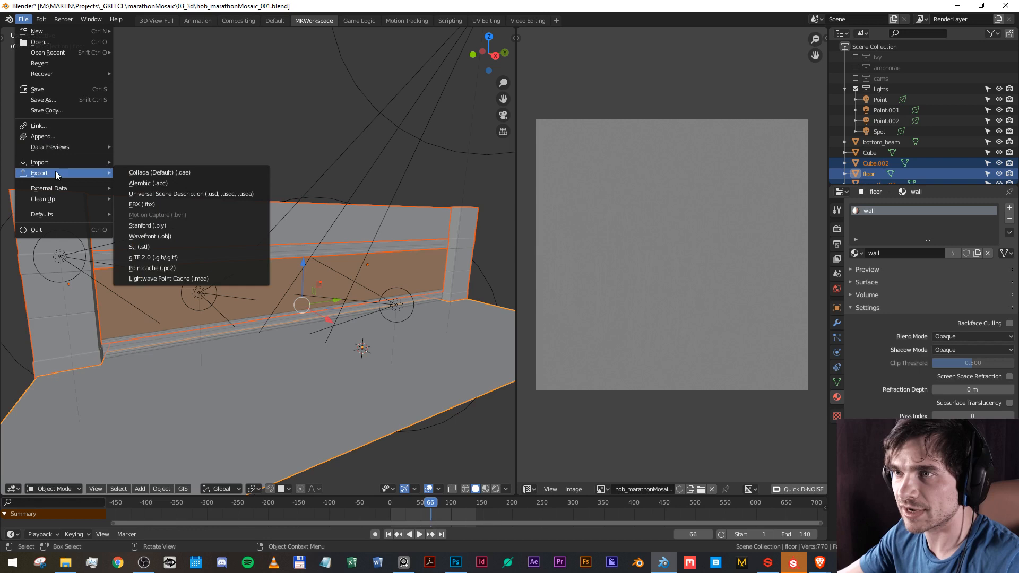
{"action": "left_click", "coordinate": [177, 232]}
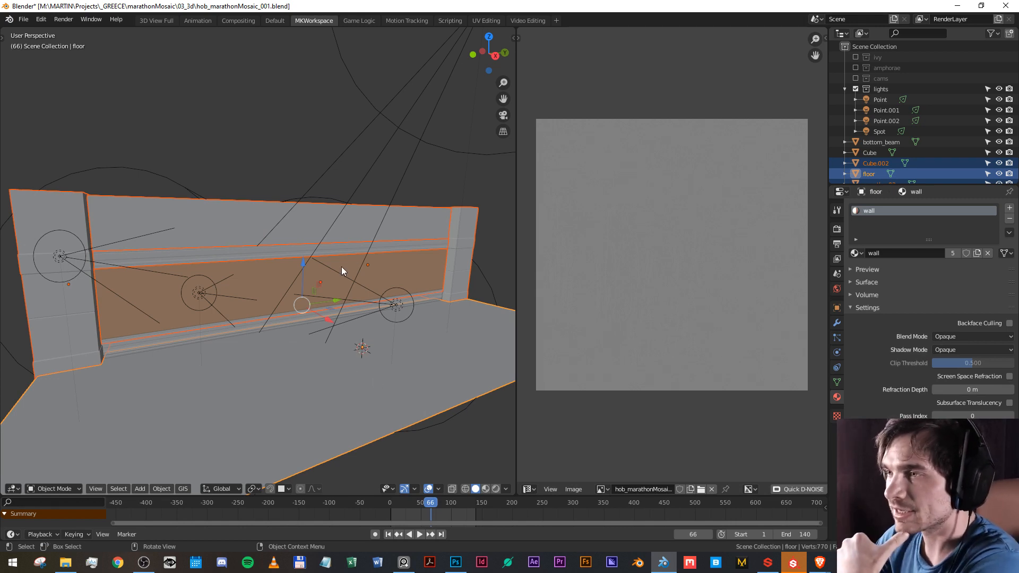
{"action": "left_click", "coordinate": [423, 268]}
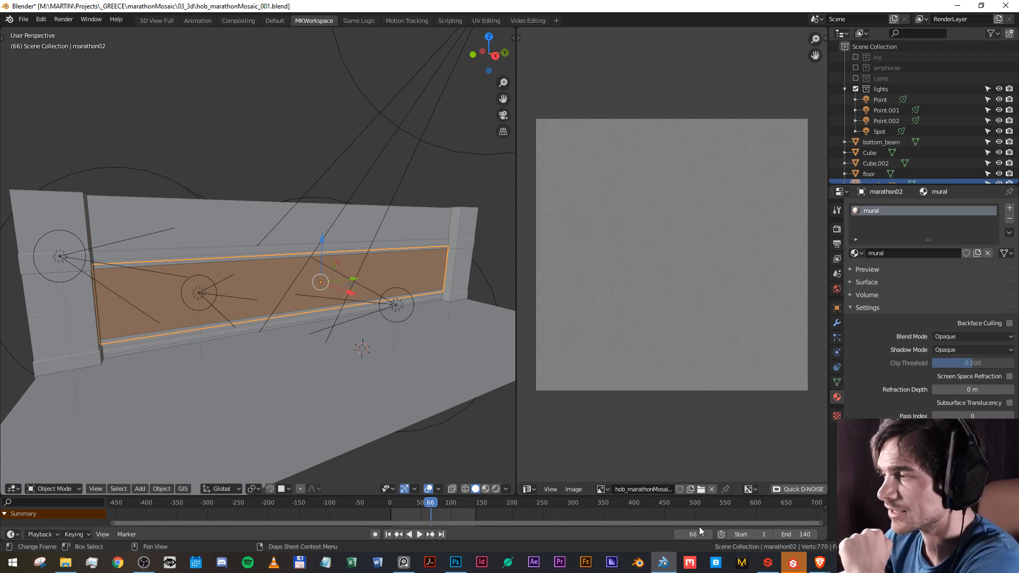
Dismiss the Substance launcher, switch to Substance Painter and bring up the dialog for opening an existing project.
{"action": "left_click", "coordinate": [765, 564]}
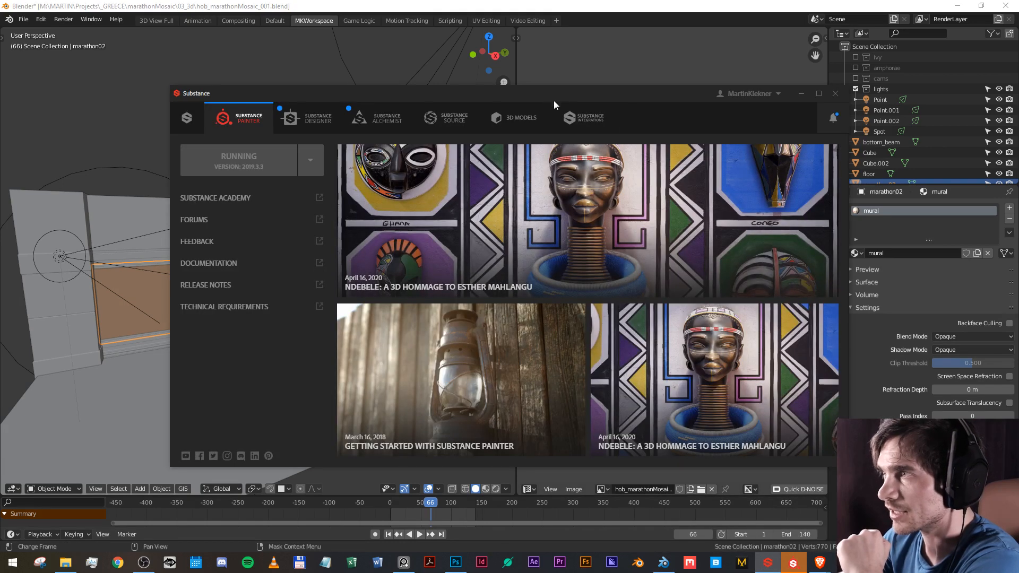
{"action": "left_click_drag", "start_coordinate": [556, 100], "coordinate": [605, 572]}
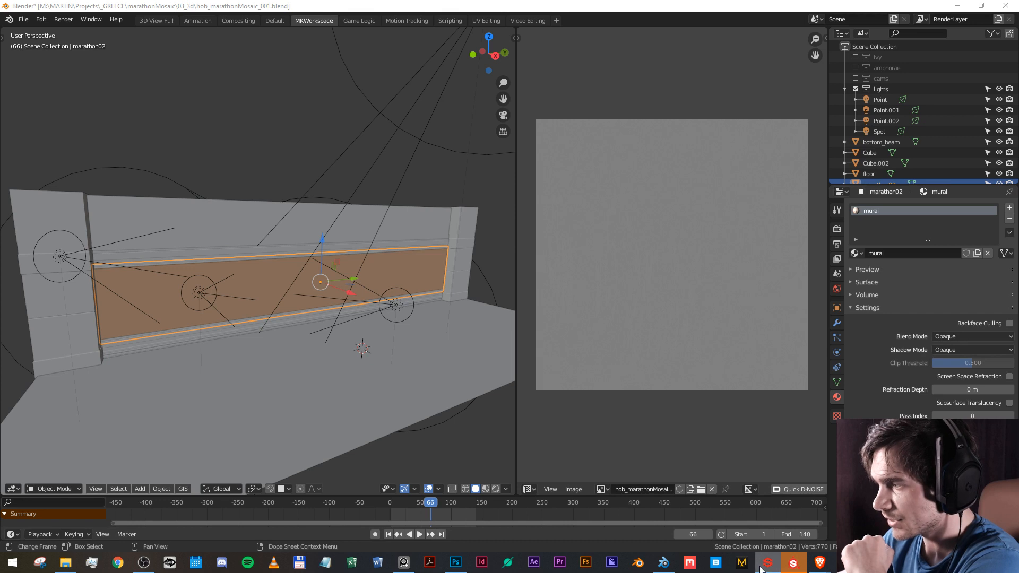
{"action": "left_click", "coordinate": [791, 566]}
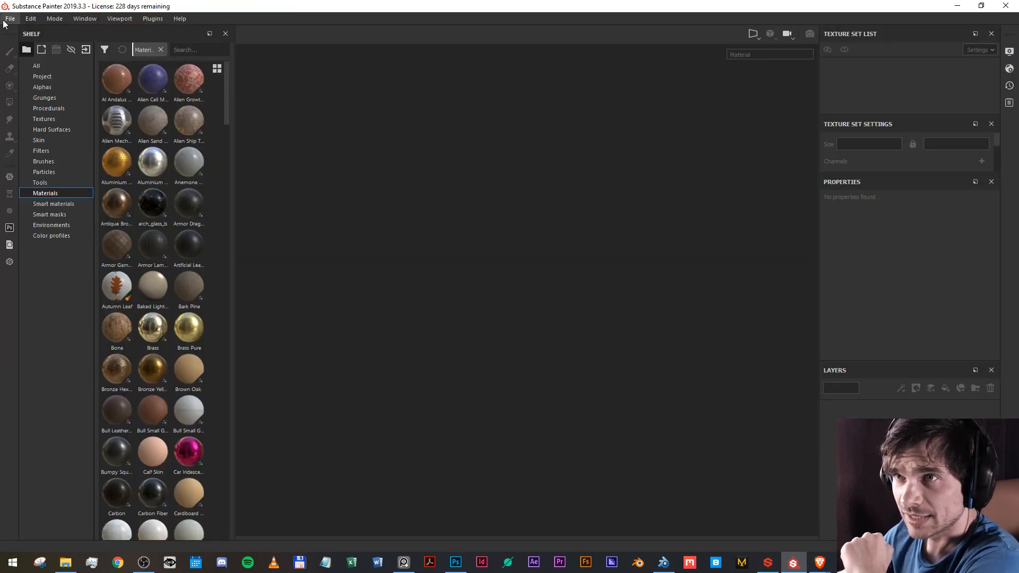
{"action": "left_click", "coordinate": [10, 19]}
{"action": "left_click", "coordinate": [9, 18]}
{"action": "left_click", "coordinate": [9, 18]}
{"action": "left_click", "coordinate": [15, 43]}
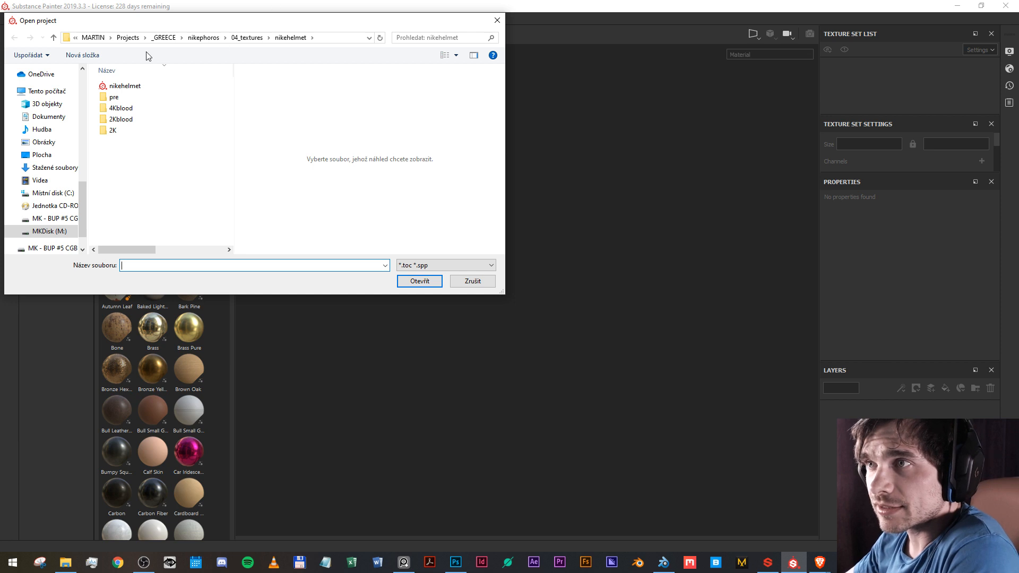
Browse to the _GREECE projects folder and open its marathonMosaic folder.
{"action": "left_click", "coordinate": [163, 37]}
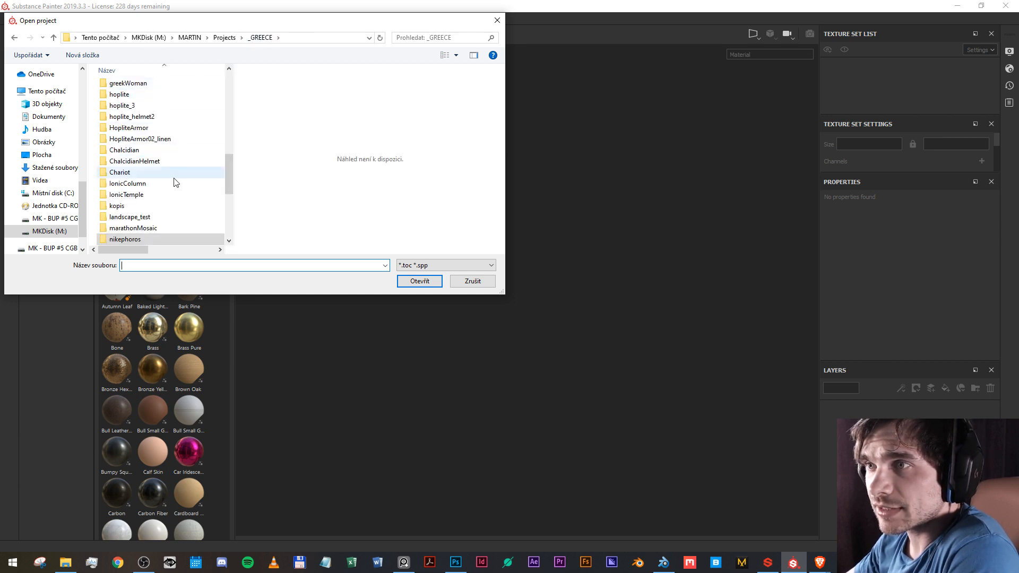
{"action": "scroll", "coordinate": [183, 175], "scroll_direction": "up", "scroll_amount": 1}
{"action": "scroll", "coordinate": [196, 175], "scroll_direction": "up", "scroll_amount": 4}
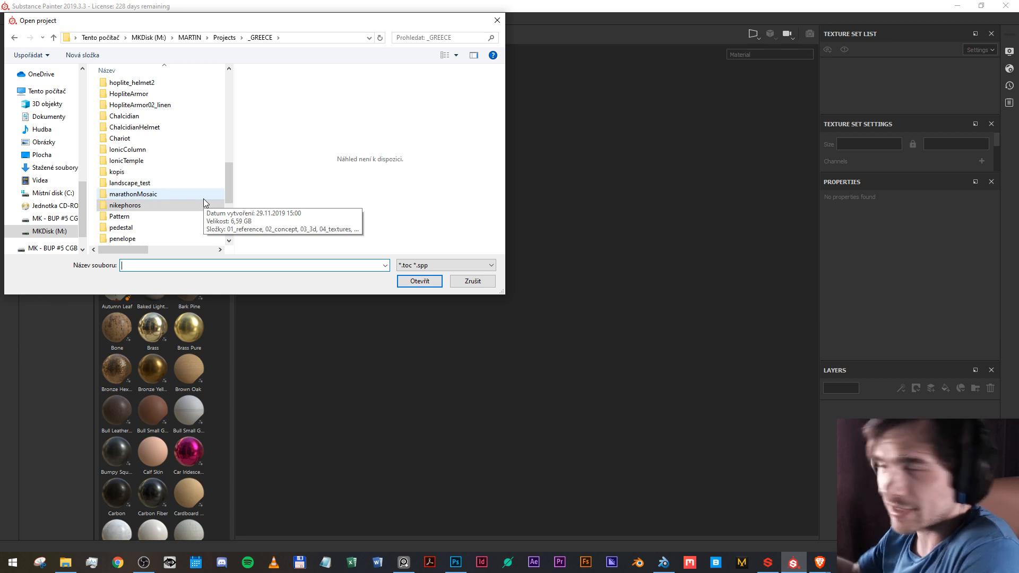
{"action": "scroll", "coordinate": [203, 199], "scroll_direction": "up", "scroll_amount": 5}
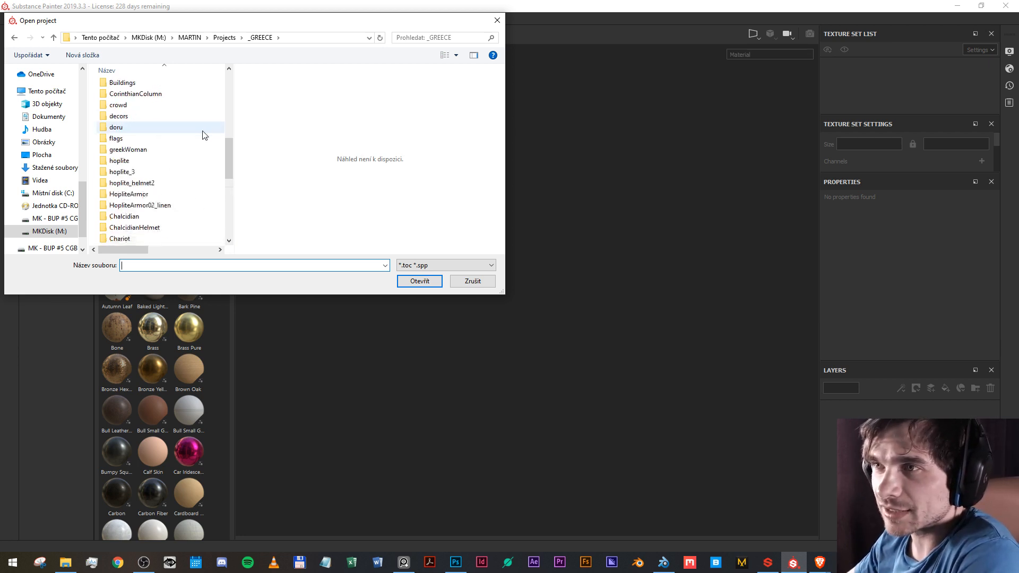
{"action": "scroll", "coordinate": [201, 133], "scroll_direction": "up", "scroll_amount": 3}
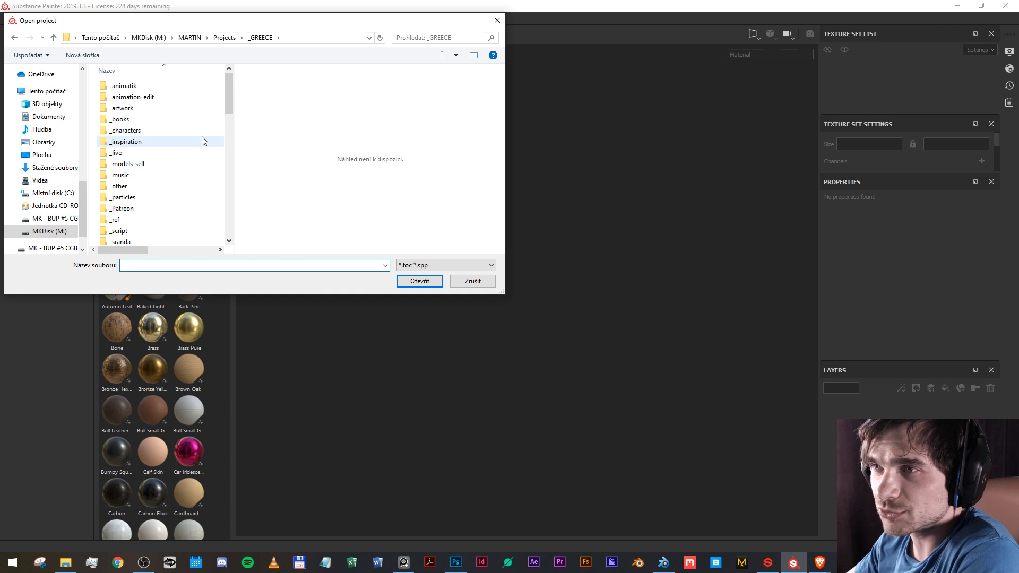
{"action": "scroll", "coordinate": [201, 140], "scroll_direction": "down", "scroll_amount": 8}
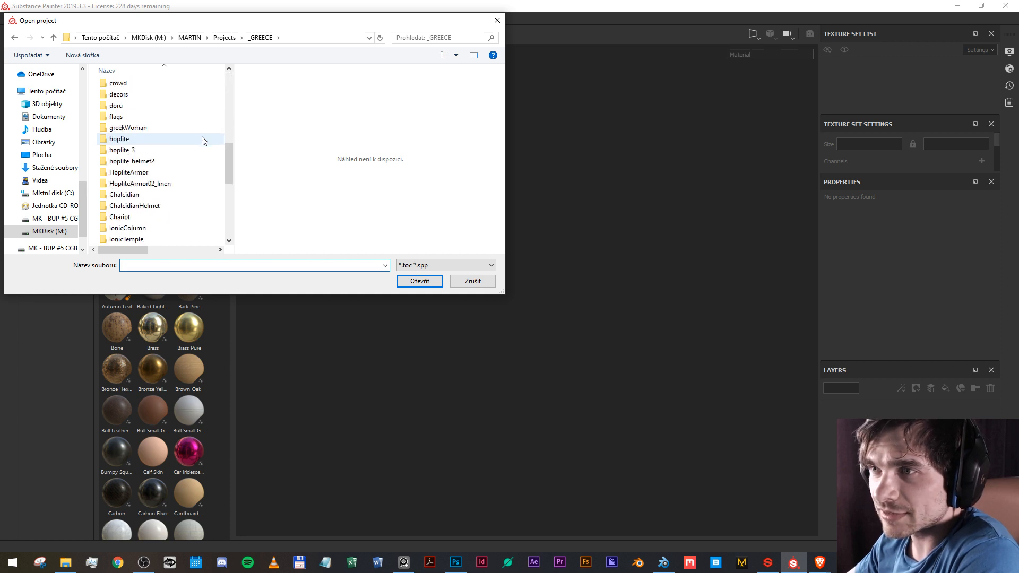
{"action": "scroll", "coordinate": [189, 174], "scroll_direction": "down", "scroll_amount": 2}
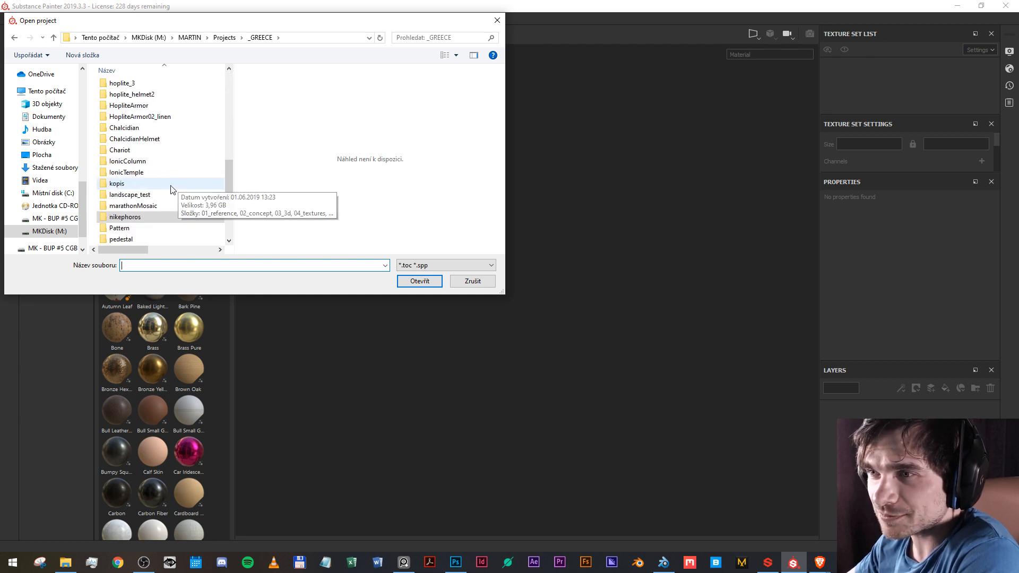
{"action": "double_click", "coordinate": [148, 208]}
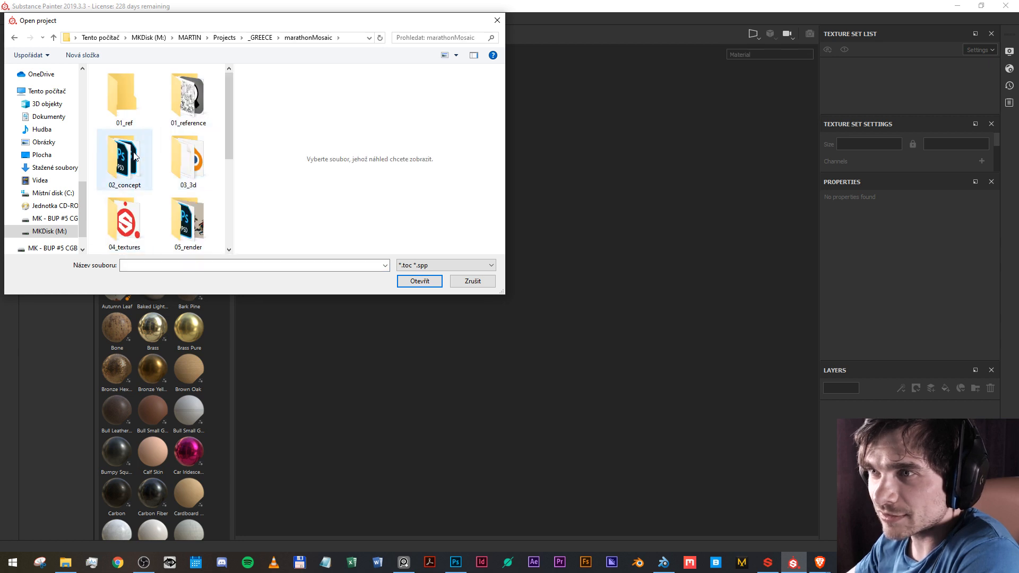
Browse into the 04_textures folder of marathonMosaic and open the hob_marathon_mosaic project.
{"action": "scroll", "coordinate": [188, 165], "scroll_direction": "down", "scroll_amount": 3}
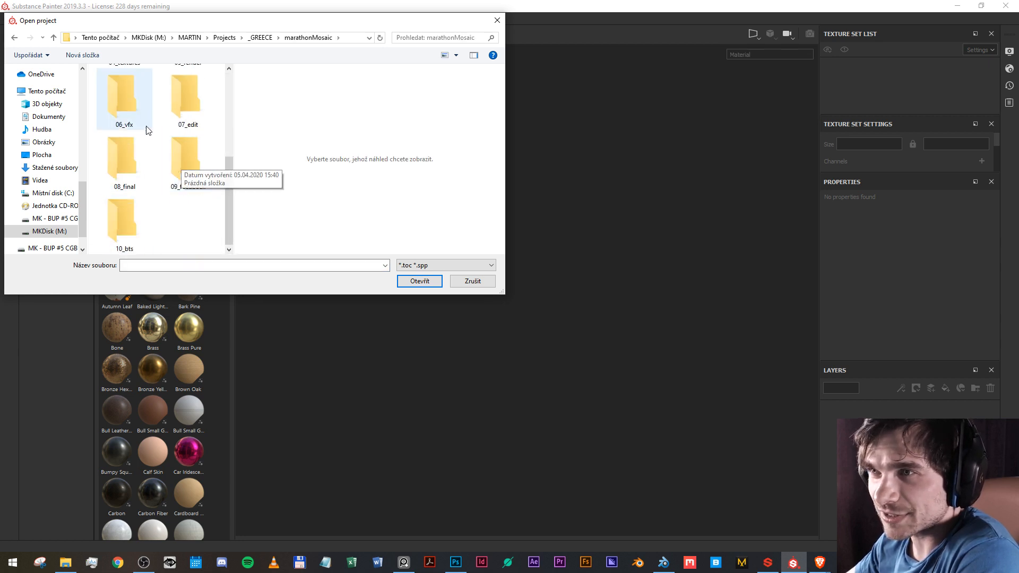
{"action": "scroll", "coordinate": [147, 131], "scroll_direction": "up", "scroll_amount": 2}
{"action": "double_click", "coordinate": [130, 151]}
{"action": "scroll", "coordinate": [151, 149], "scroll_direction": "down", "scroll_amount": 3}
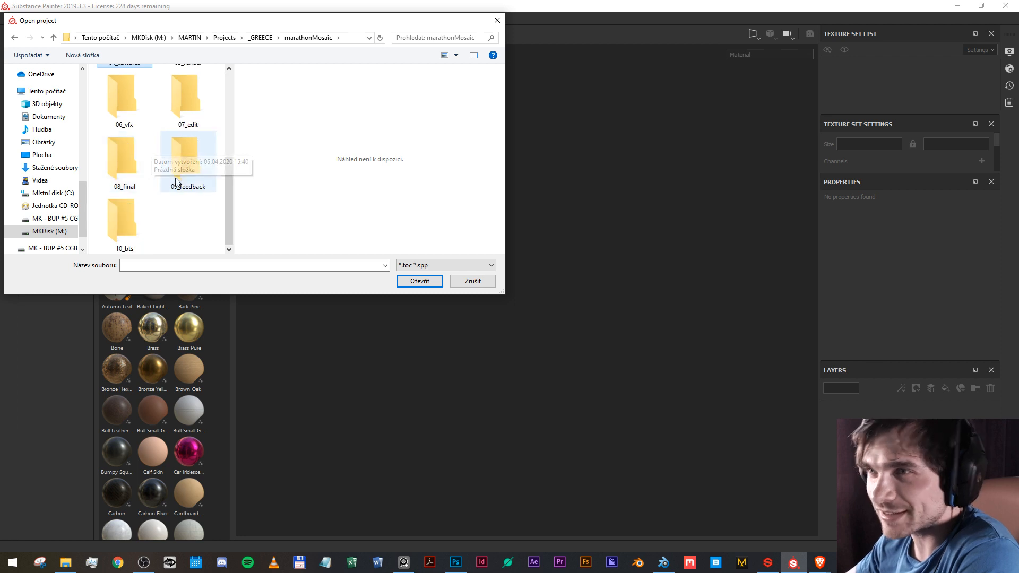
{"action": "scroll", "coordinate": [175, 178], "scroll_direction": "up", "scroll_amount": 2}
{"action": "double_click", "coordinate": [137, 175]}
{"action": "left_click", "coordinate": [119, 100]}
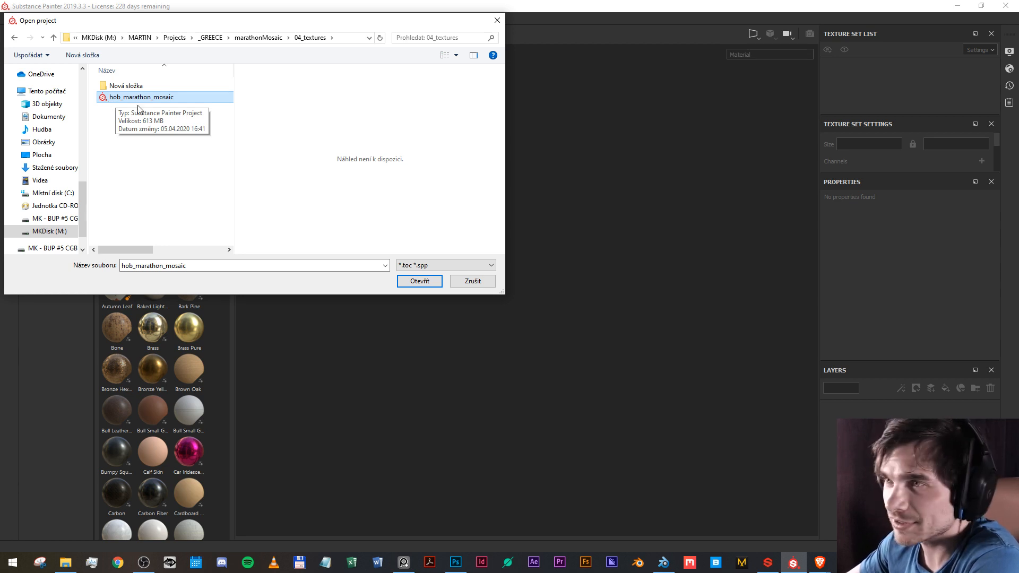
{"action": "left_click", "coordinate": [413, 281]}
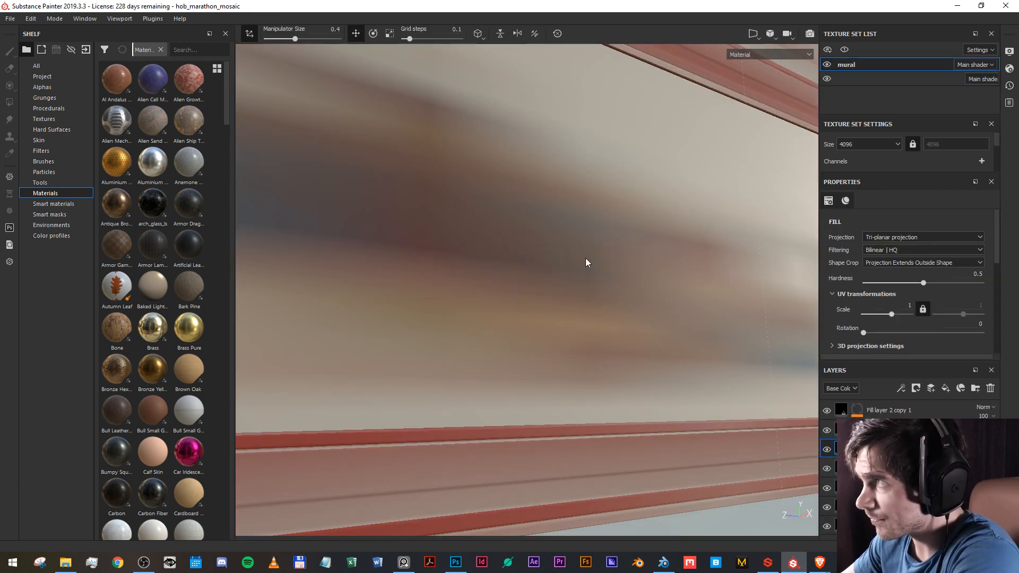
Examine the textured mural, red borders, stone wall and floor from several distances and angles.
{"action": "scroll", "coordinate": [590, 253], "scroll_direction": "down", "scroll_amount": 3}
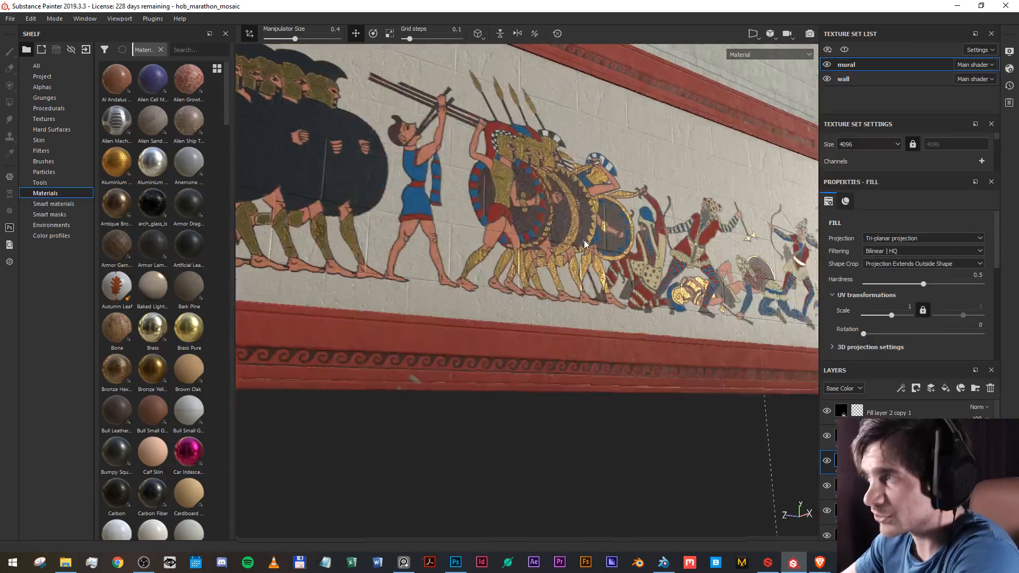
{"action": "scroll", "coordinate": [586, 241], "scroll_direction": "down", "scroll_amount": 3}
{"action": "left_click_drag", "start_coordinate": [598, 199], "coordinate": [543, 294]}
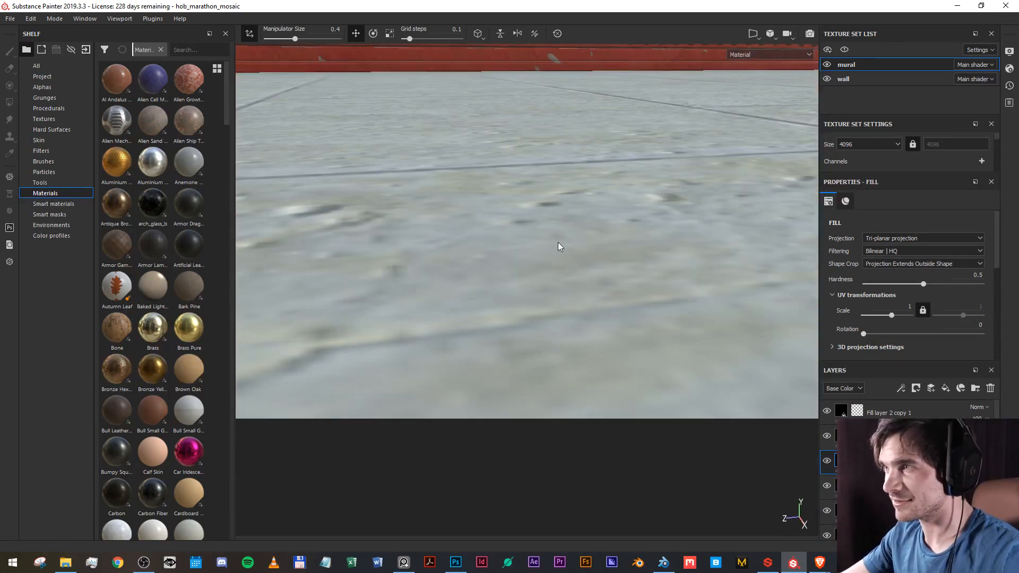
{"action": "key", "text": "f"}
{"action": "scroll", "coordinate": [553, 189], "scroll_direction": "up", "scroll_amount": 5}
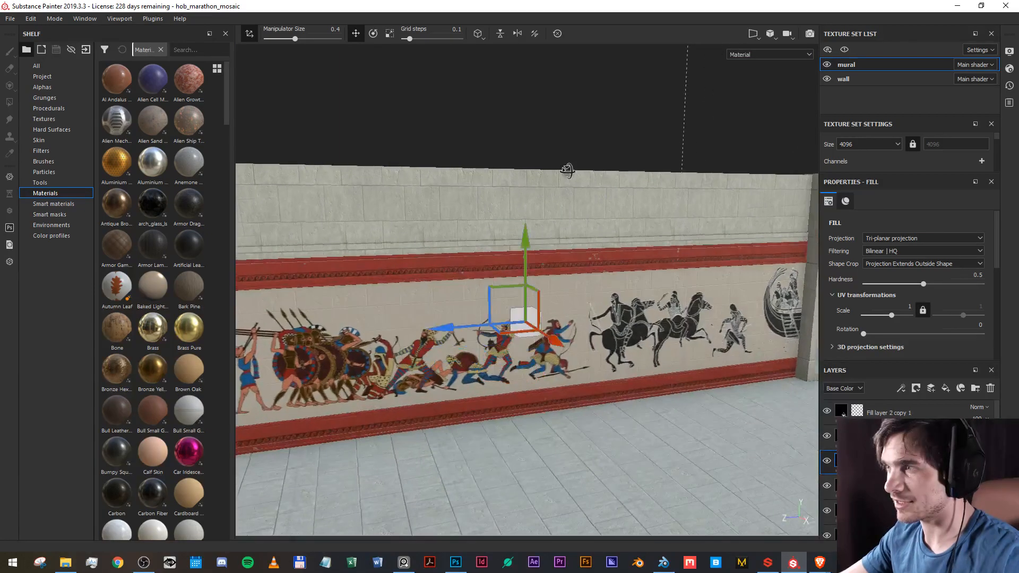
{"action": "scroll", "coordinate": [484, 227], "scroll_direction": "up", "scroll_amount": 2}
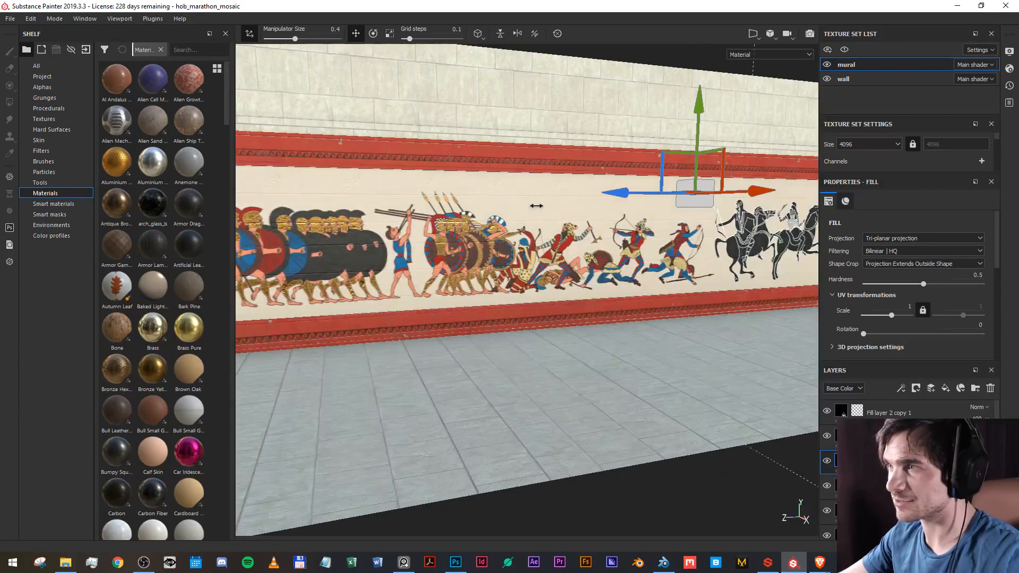
{"action": "scroll", "coordinate": [517, 240], "scroll_direction": "up", "scroll_amount": 2}
{"action": "left_click_drag", "start_coordinate": [517, 240], "coordinate": [510, 274]}
Select the wall texture set, compare the scene with and without it, and leave it hidden so the mural is isolated.
{"action": "left_click", "coordinate": [849, 79]}
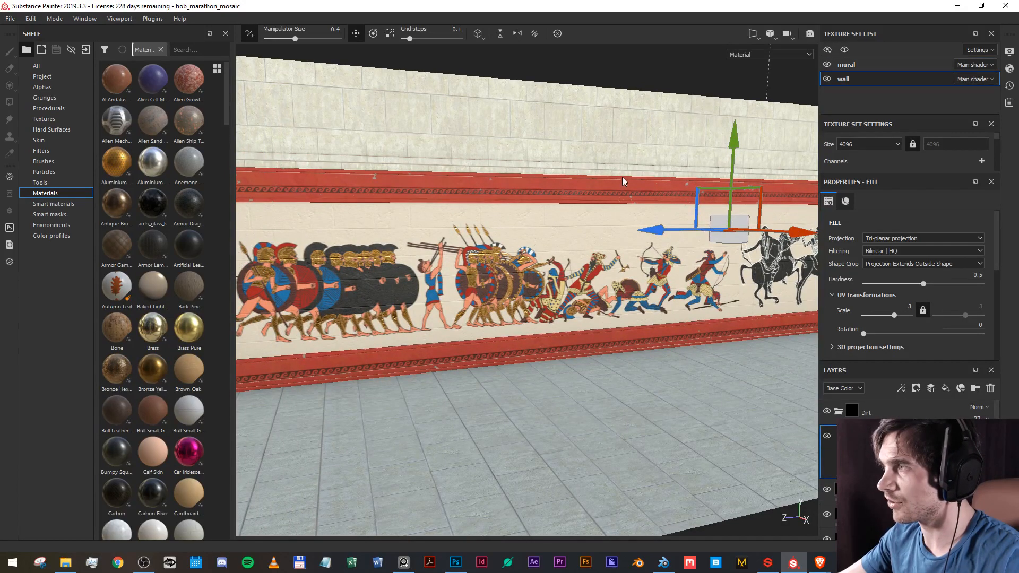
{"action": "scroll", "coordinate": [622, 180], "scroll_direction": "up", "scroll_amount": 4}
{"action": "scroll", "coordinate": [613, 203], "scroll_direction": "down", "scroll_amount": 6}
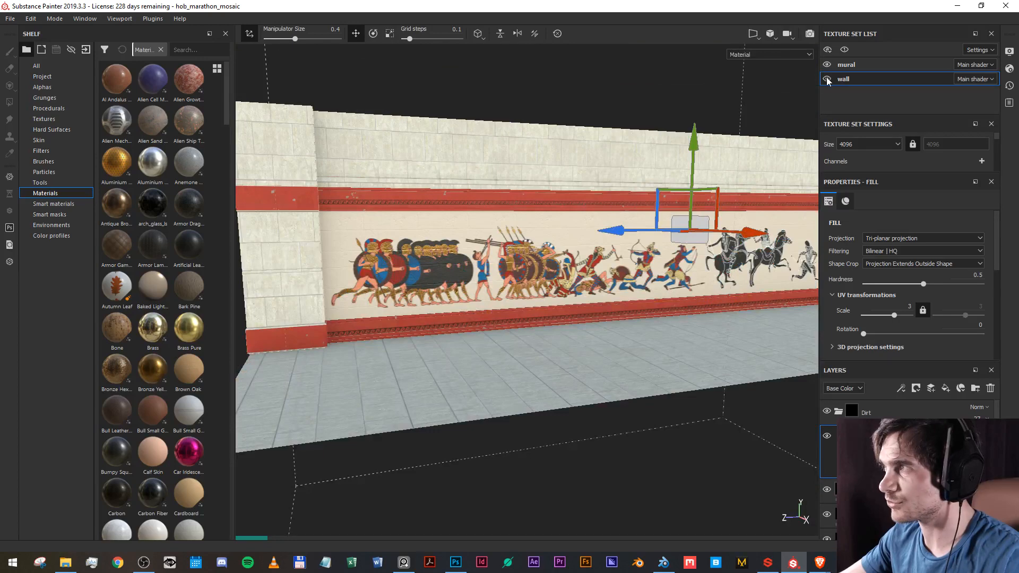
{"action": "left_click", "coordinate": [827, 80]}
{"action": "left_click", "coordinate": [827, 80]}
{"action": "left_click", "coordinate": [827, 79]}
{"action": "left_click", "coordinate": [827, 80]}
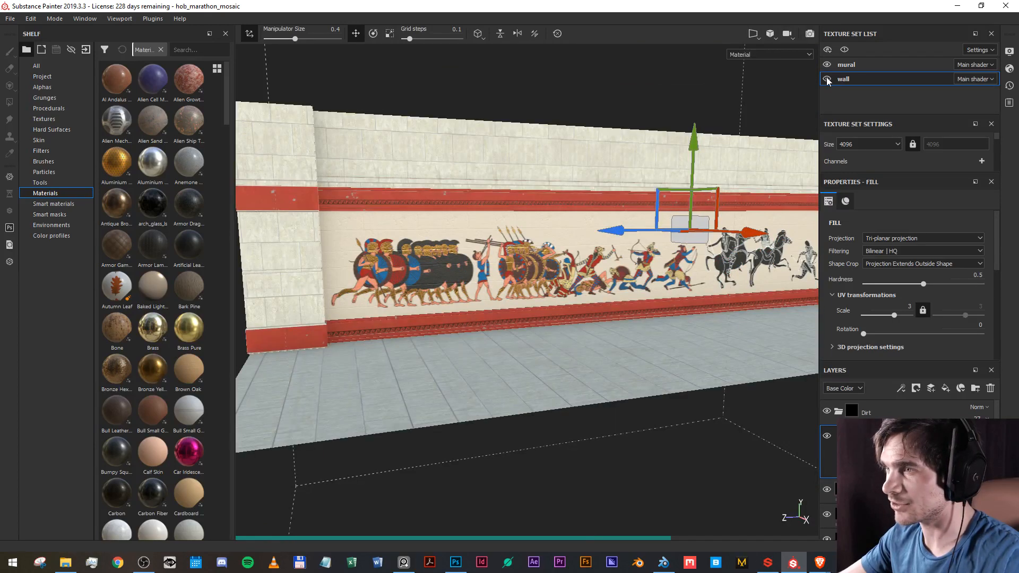
{"action": "left_click", "coordinate": [826, 80]}
{"action": "left_click", "coordinate": [827, 79]}
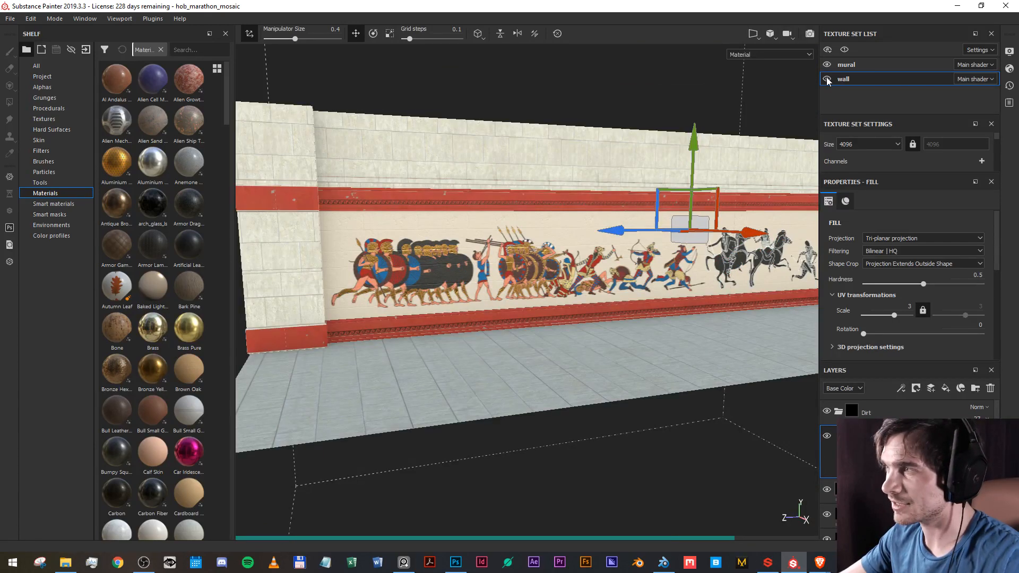
{"action": "left_click", "coordinate": [827, 80]}
Inspect the isolated mural's warriors and rename the top fill layer of the mural texture set as Blue.
{"action": "left_click_drag", "start_coordinate": [419, 262], "coordinate": [435, 266]}
{"action": "scroll", "coordinate": [435, 267], "scroll_direction": "up", "scroll_amount": 5}
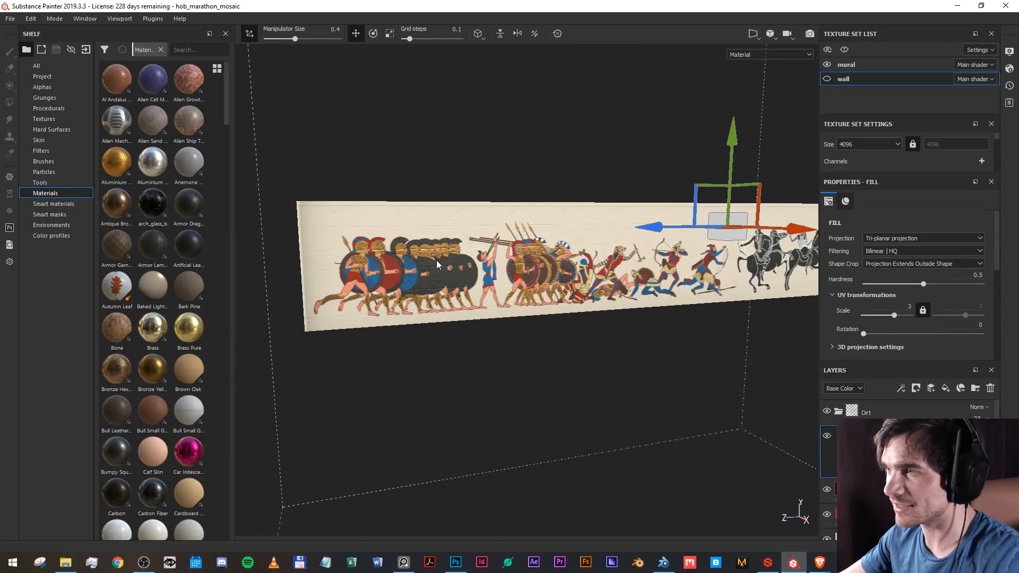
{"action": "left_click_drag", "start_coordinate": [589, 314], "coordinate": [820, 311]}
{"action": "left_click_drag", "start_coordinate": [560, 355], "coordinate": [550, 331]}
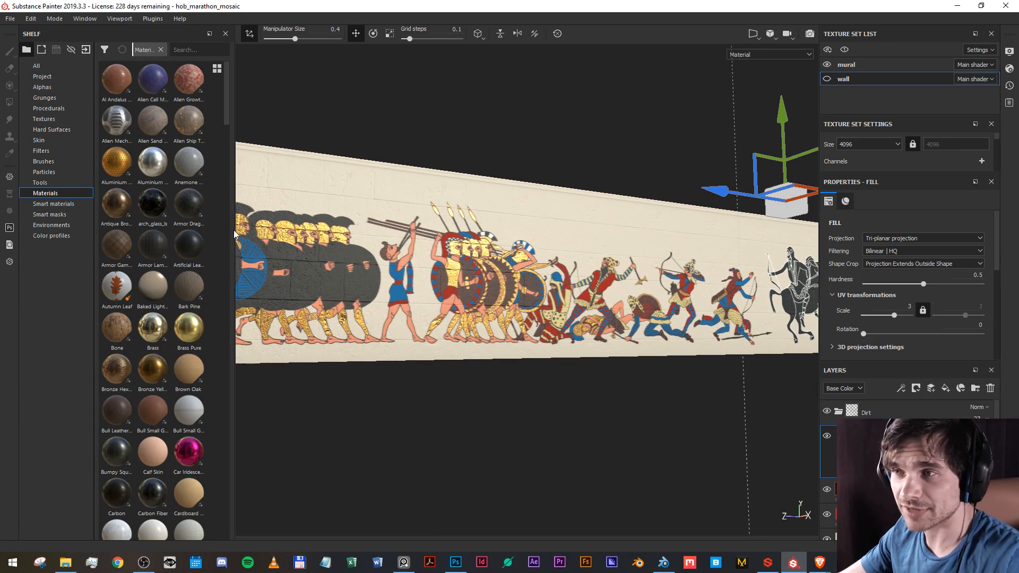
{"action": "left_click_drag", "start_coordinate": [418, 345], "coordinate": [629, 360]}
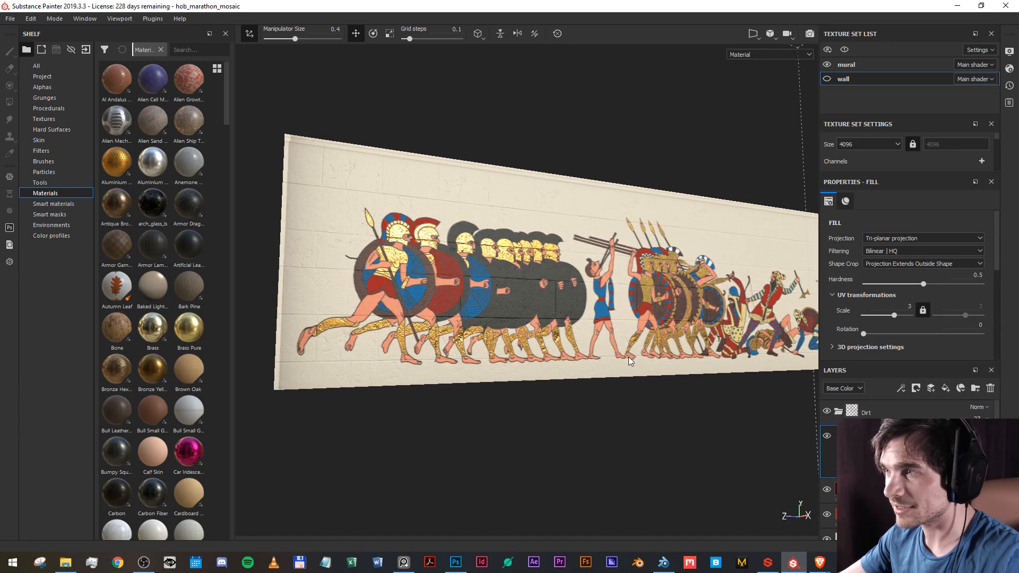
{"action": "left_click", "coordinate": [853, 65]}
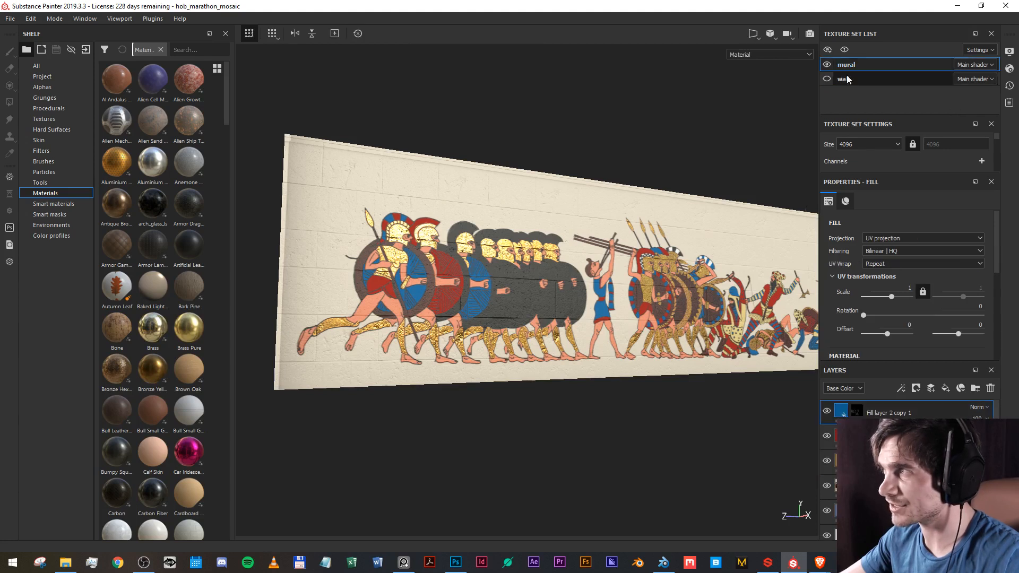
{"action": "double_click", "coordinate": [886, 416]}
{"action": "type", "text": "Blue"}
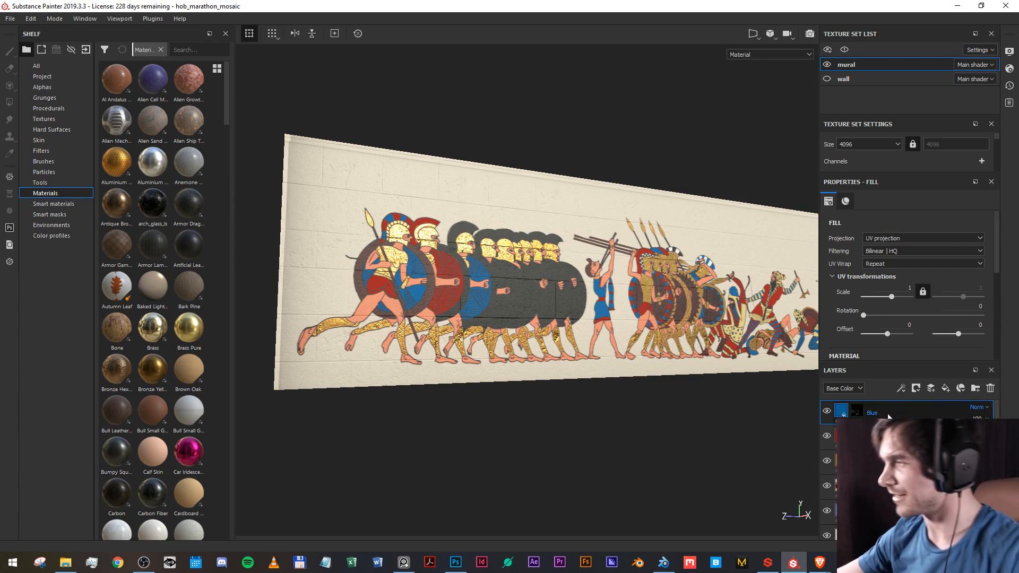
{"action": "key", "text": "Return"}
Hide the mural's layers one after another, from Blue down through the colour fills to the stone block material.
{"action": "left_click", "coordinate": [886, 438]}
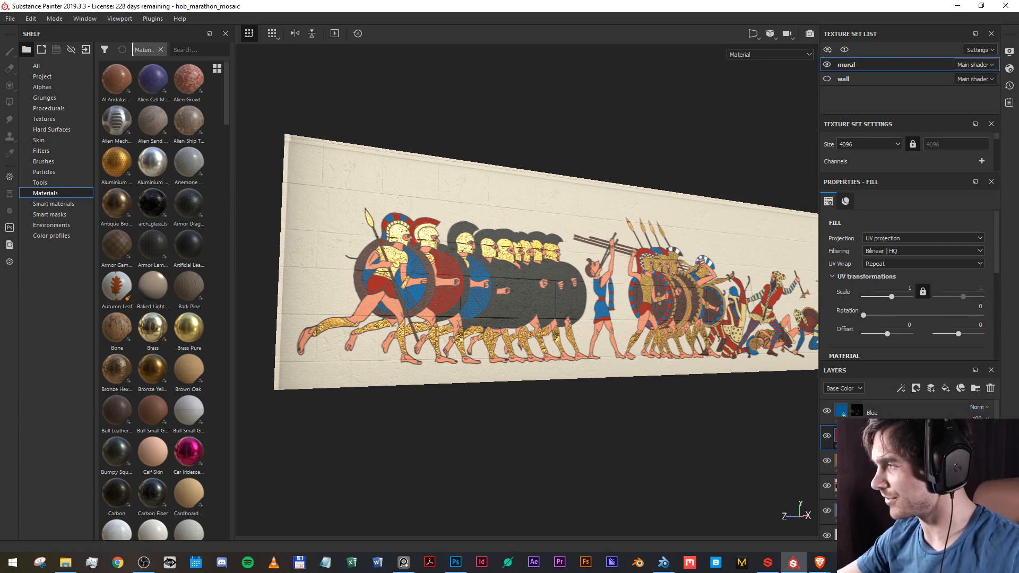
{"action": "left_click", "coordinate": [886, 461]}
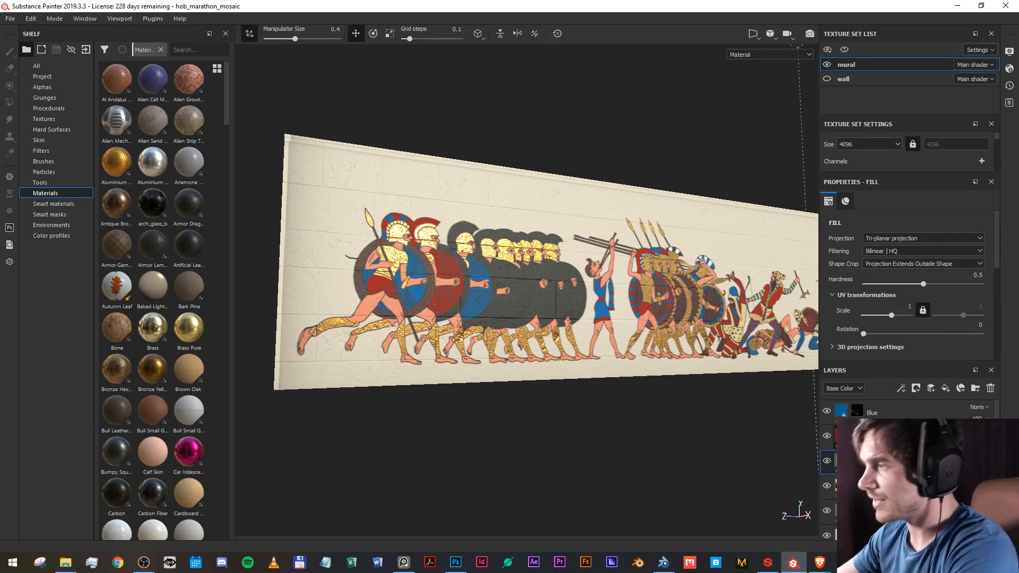
{"action": "left_click", "coordinate": [827, 461]}
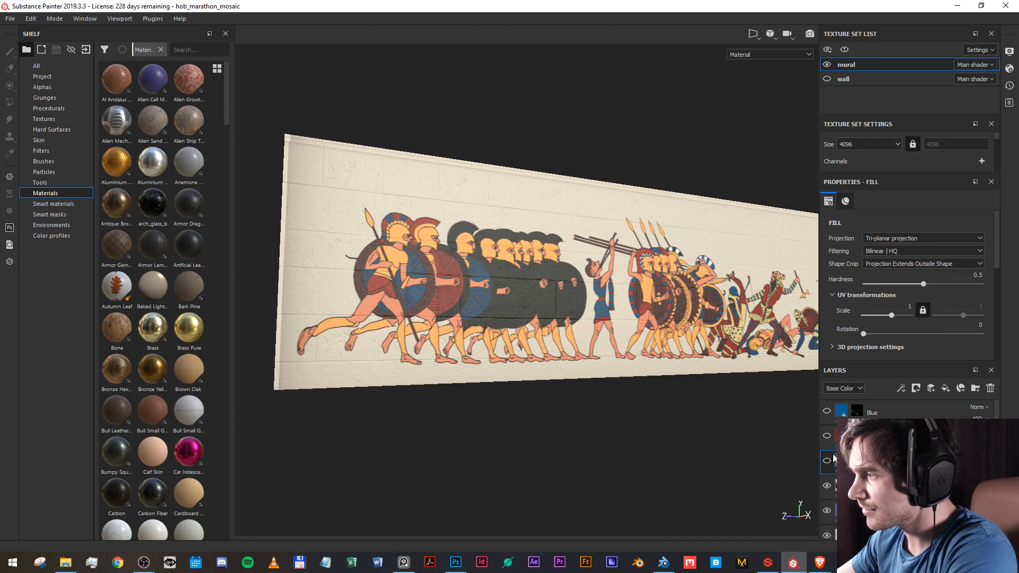
{"action": "left_click", "coordinate": [827, 485]}
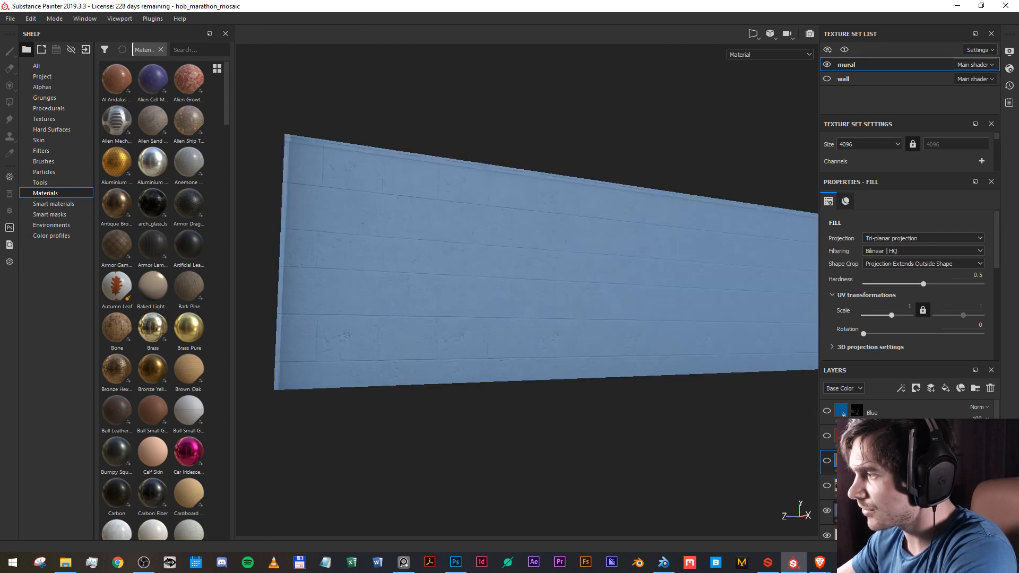
{"action": "left_click", "coordinate": [832, 513]}
{"action": "left_click", "coordinate": [827, 511]}
{"action": "scroll", "coordinate": [829, 499], "scroll_direction": "down", "scroll_amount": 2}
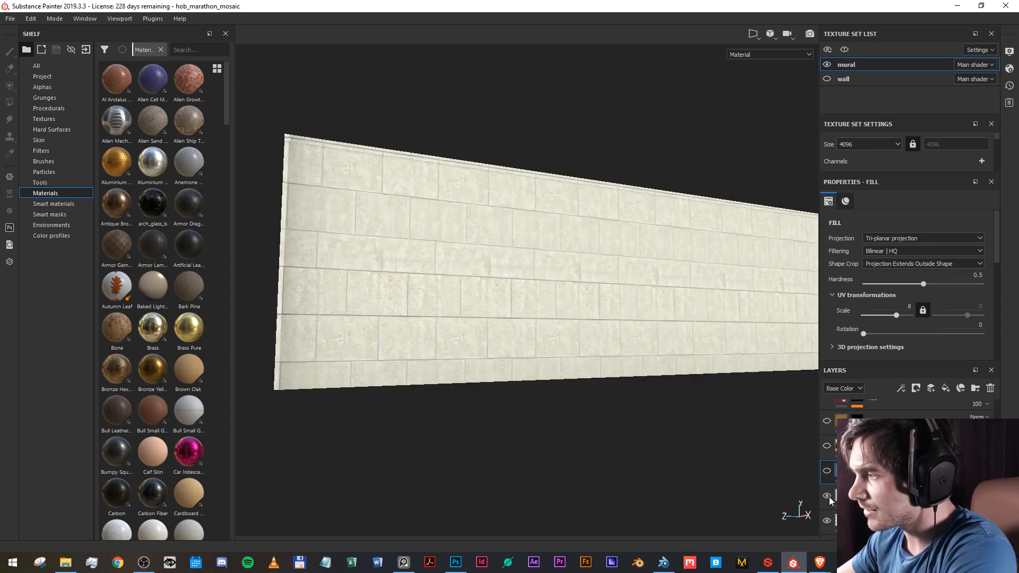
{"action": "left_click", "coordinate": [827, 496]}
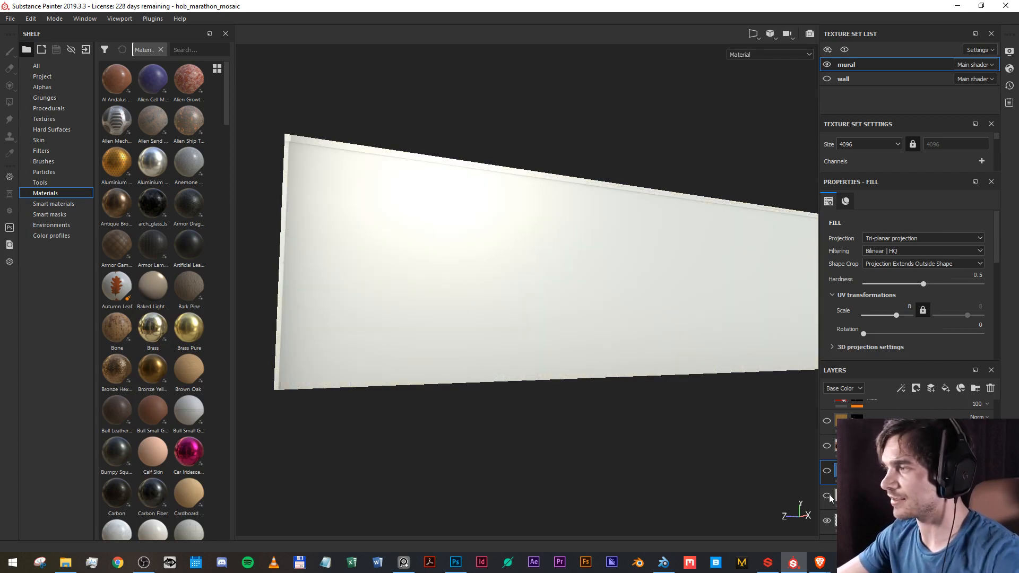
Enlarge the mural's texture set settings, review its mesh maps and the baking options, and close them without baking.
{"action": "scroll", "coordinate": [530, 390], "scroll_direction": "down", "scroll_amount": 2}
{"action": "left_click_drag", "start_coordinate": [614, 310], "coordinate": [505, 309]}
{"action": "scroll", "coordinate": [557, 281], "scroll_direction": "down", "scroll_amount": 1}
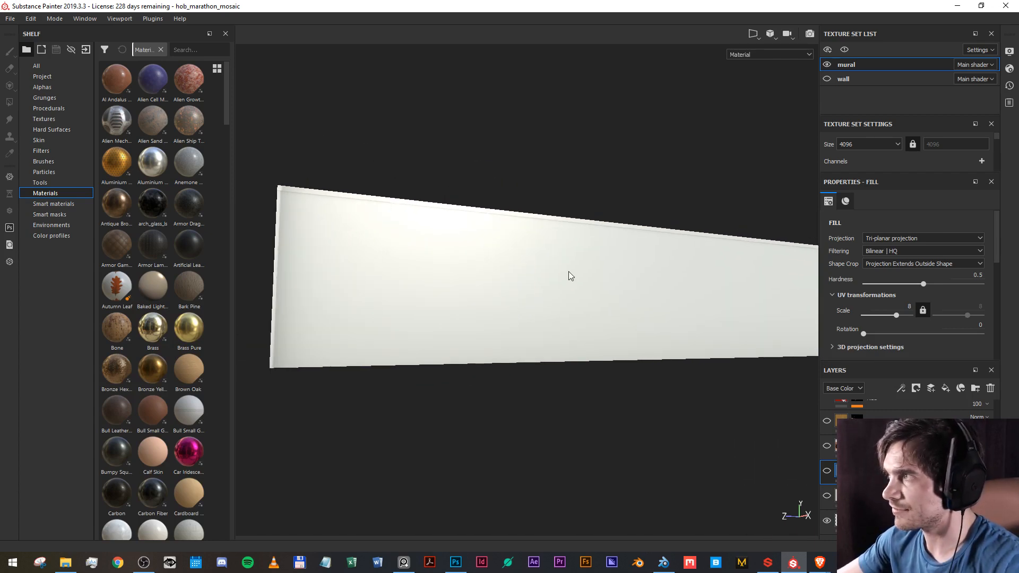
{"action": "left_click_drag", "start_coordinate": [478, 355], "coordinate": [417, 365]}
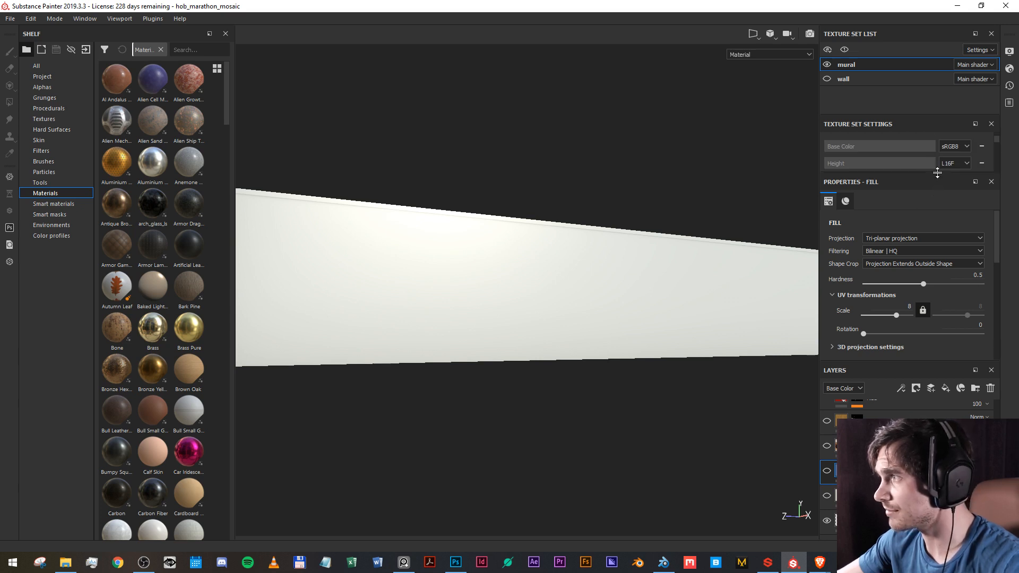
{"action": "left_click_drag", "start_coordinate": [925, 173], "coordinate": [928, 298]}
{"action": "scroll", "coordinate": [930, 230], "scroll_direction": "down", "scroll_amount": 3}
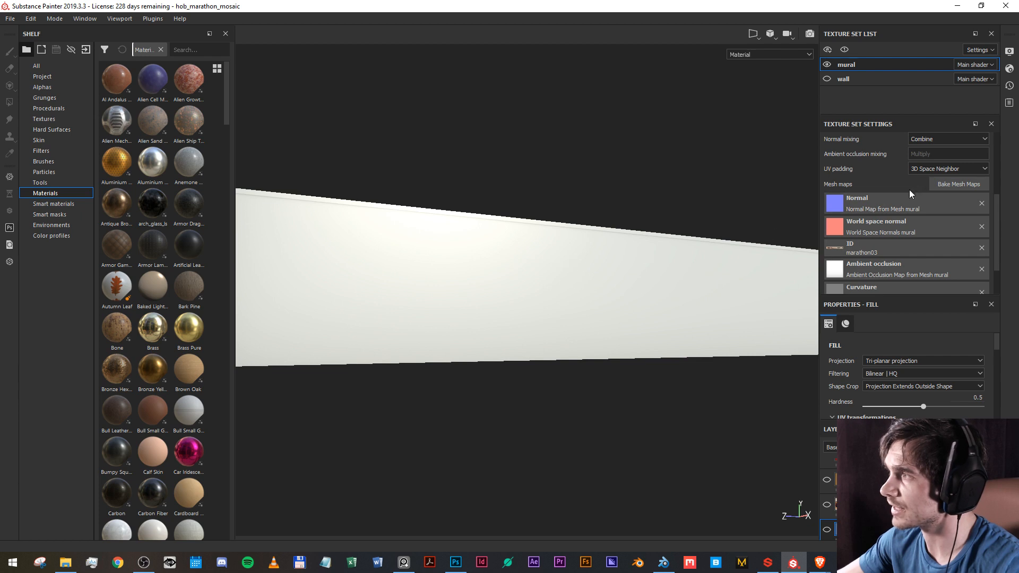
{"action": "left_click", "coordinate": [968, 187]}
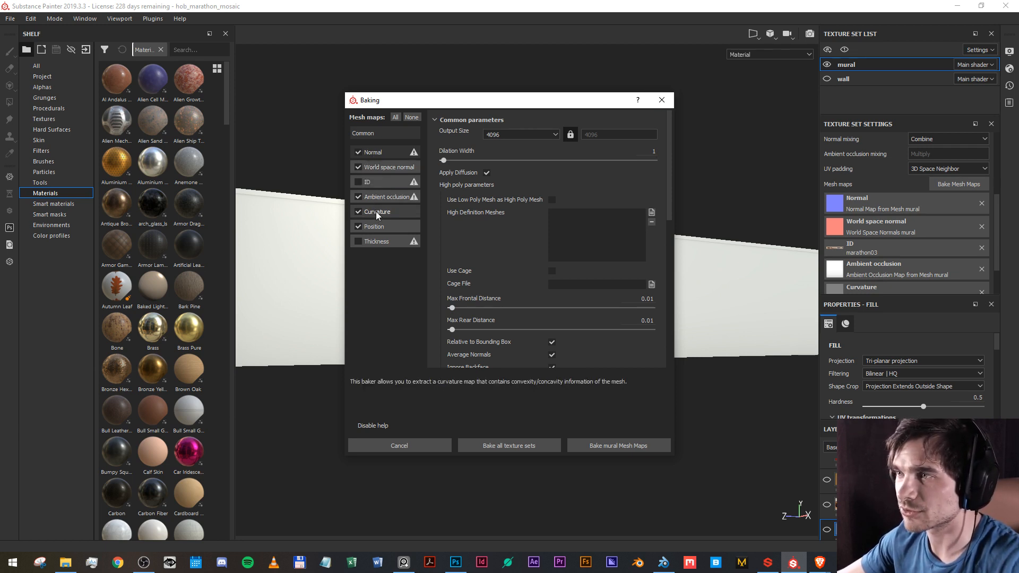
{"action": "left_click", "coordinate": [656, 105]}
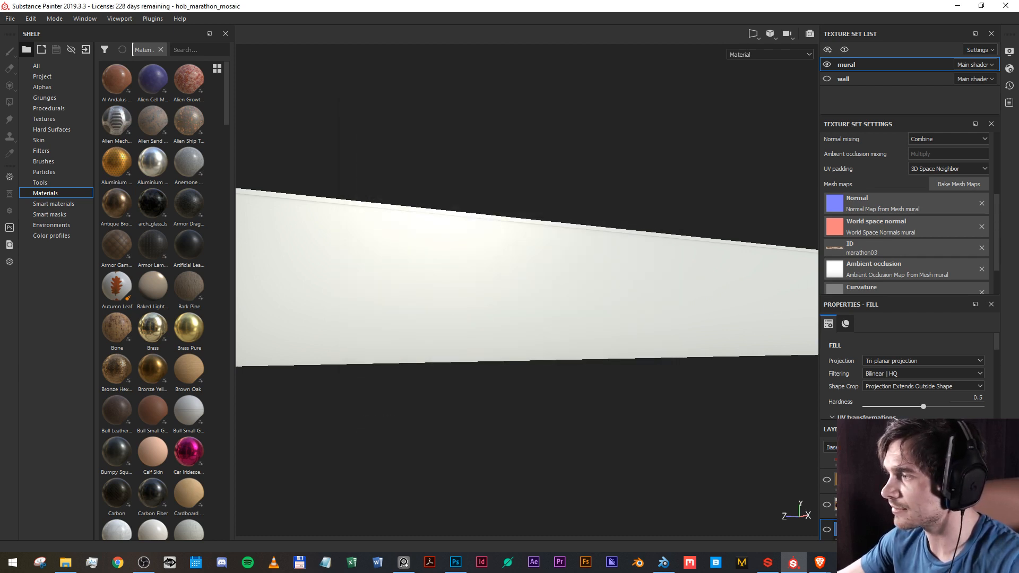
Make the mural's stone block layer visible again, select it and inspect its surface up close.
{"action": "scroll", "coordinate": [831, 530], "scroll_direction": "down", "scroll_amount": 2}
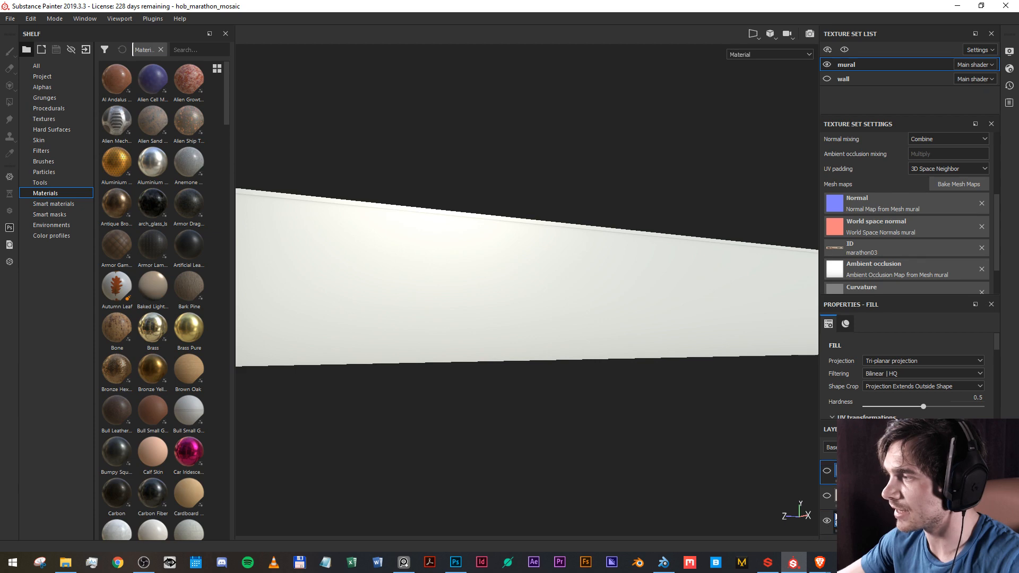
{"action": "left_click", "coordinate": [827, 497]}
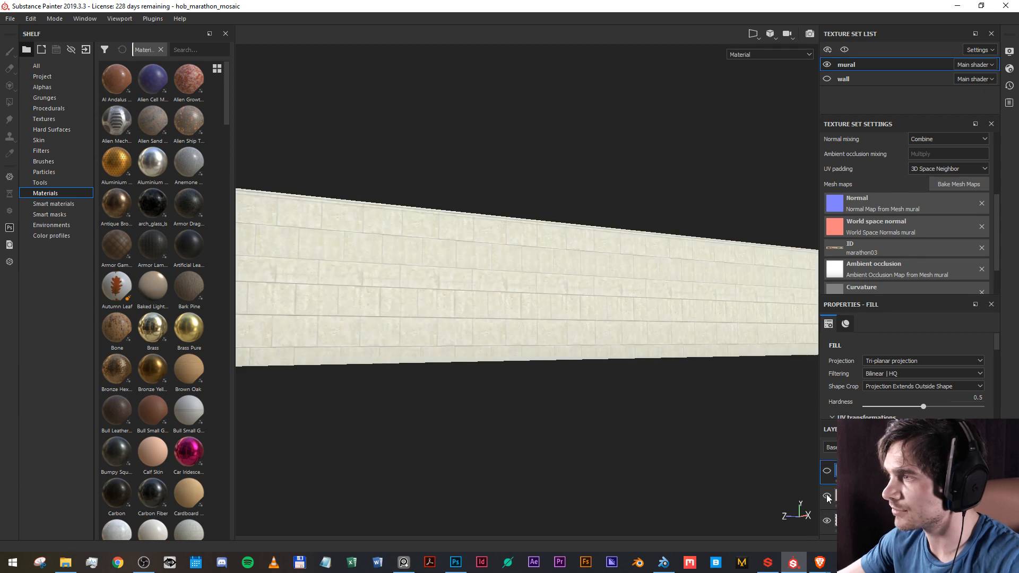
{"action": "left_click", "coordinate": [876, 497]}
{"action": "scroll", "coordinate": [487, 297], "scroll_direction": "up", "scroll_amount": 5}
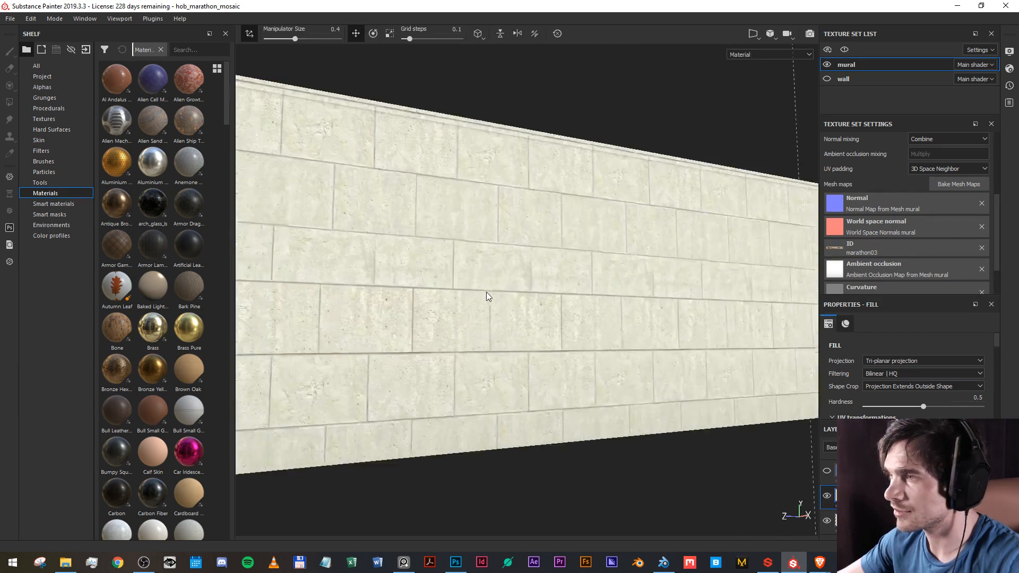
{"action": "left_click_drag", "start_coordinate": [545, 287], "coordinate": [594, 296]}
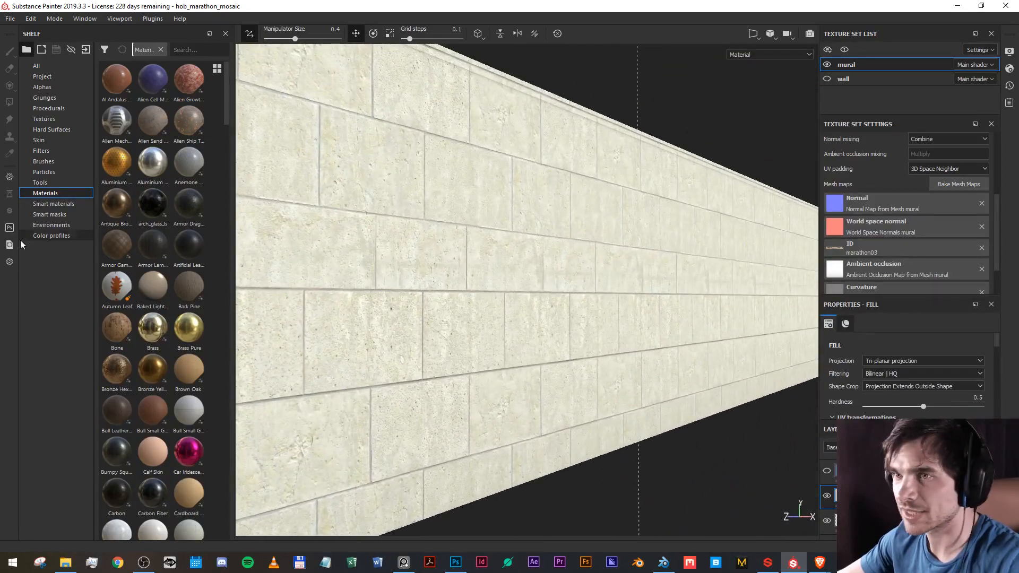
Search the Substance Source library for "wall church", examine the church wall materials and close the library.
{"action": "left_click", "coordinate": [10, 262]}
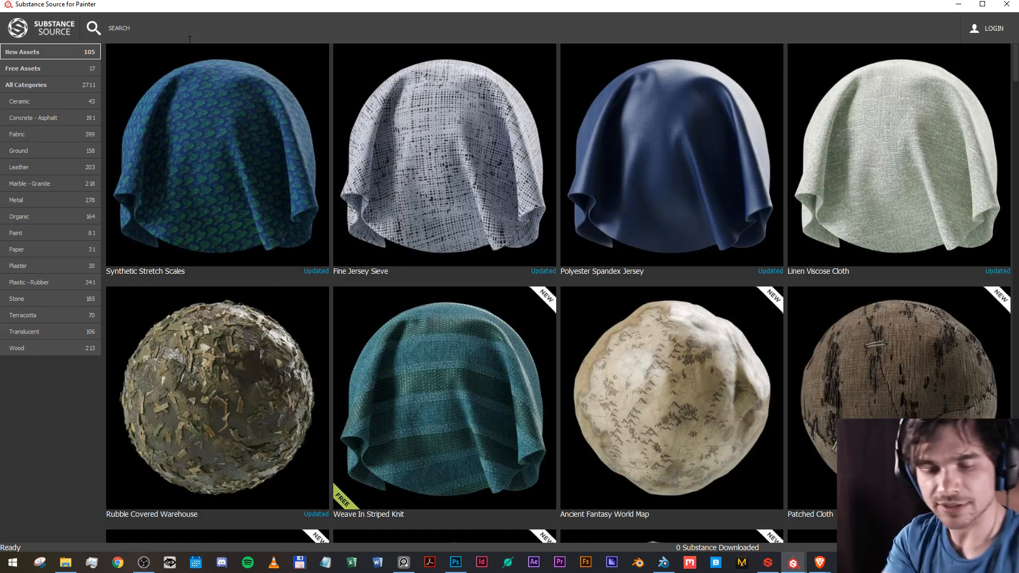
{"action": "type", "text": "w"}
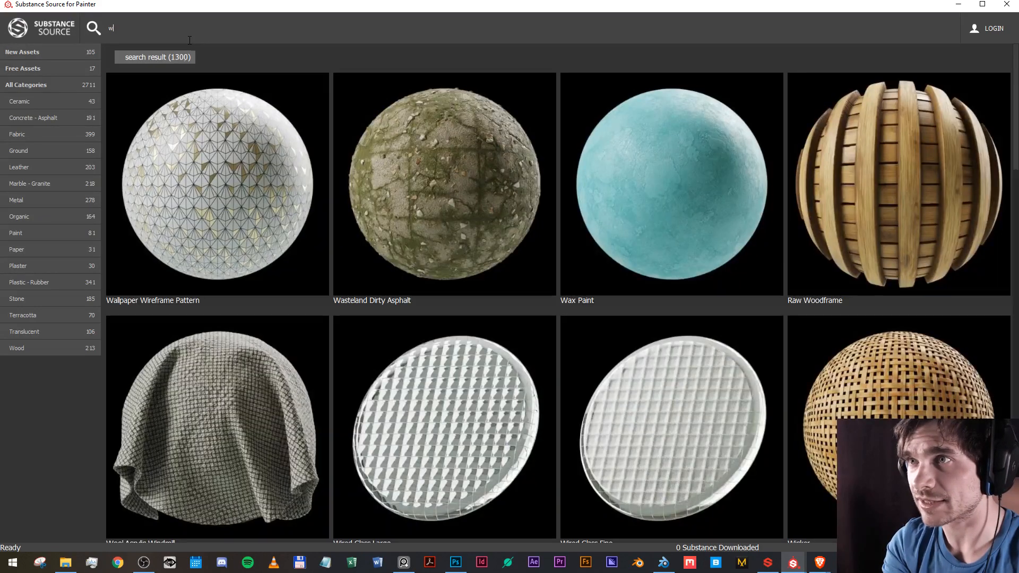
{"action": "type", "text": "all church"}
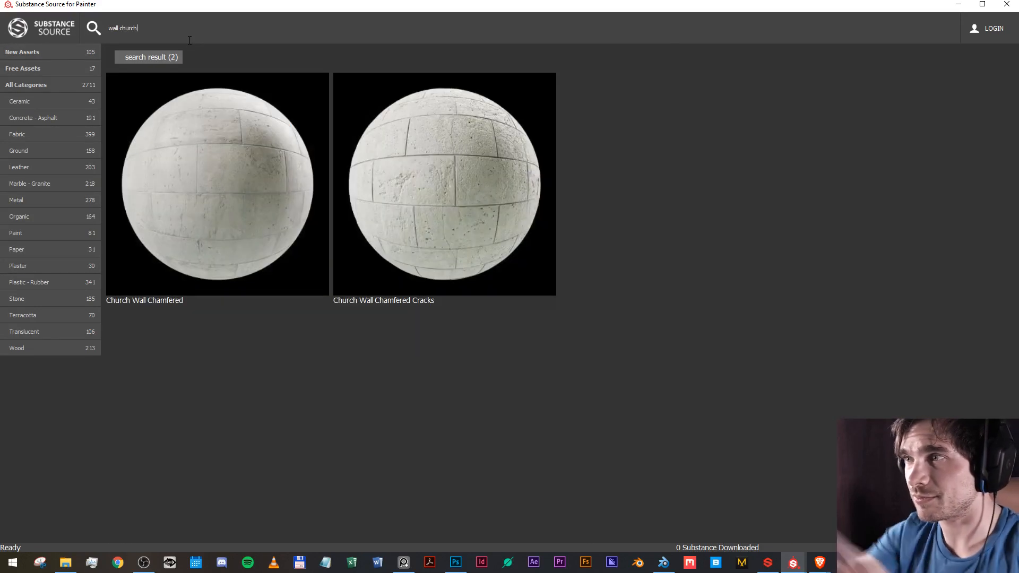
{"action": "mouse_move", "coordinate": [202, 209]}
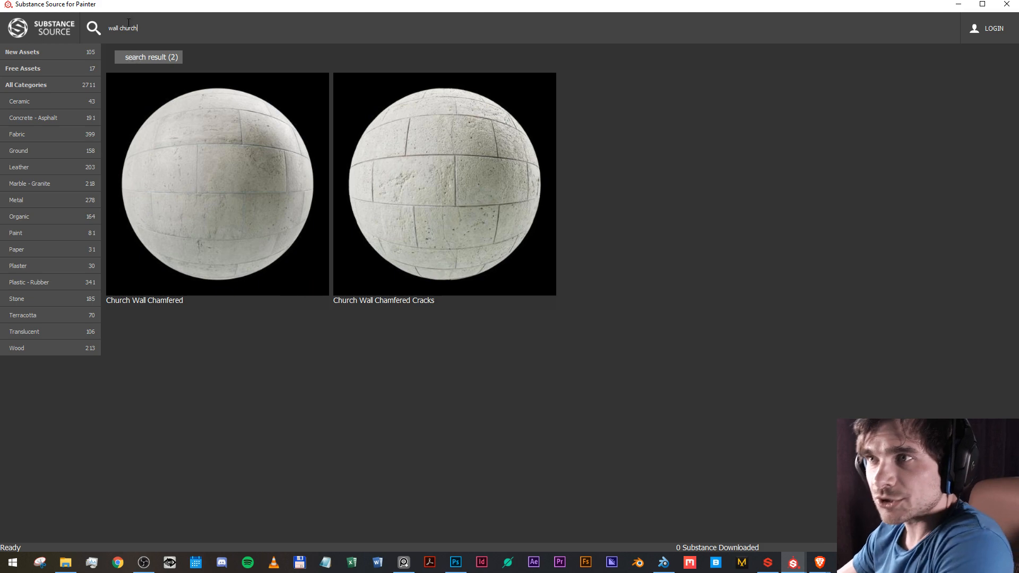
{"action": "mouse_move", "coordinate": [512, 244]}
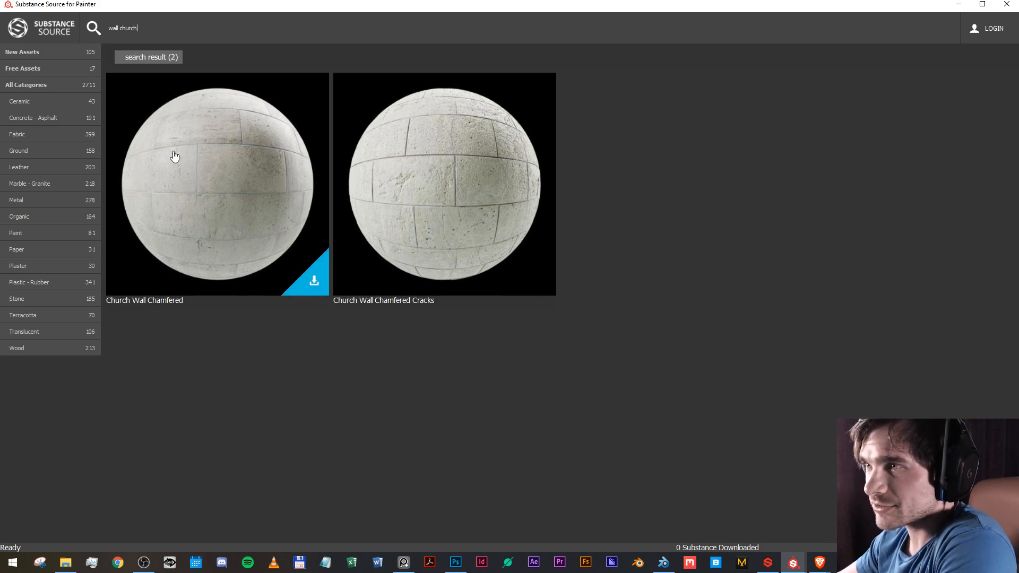
{"action": "left_click", "coordinate": [1005, 6]}
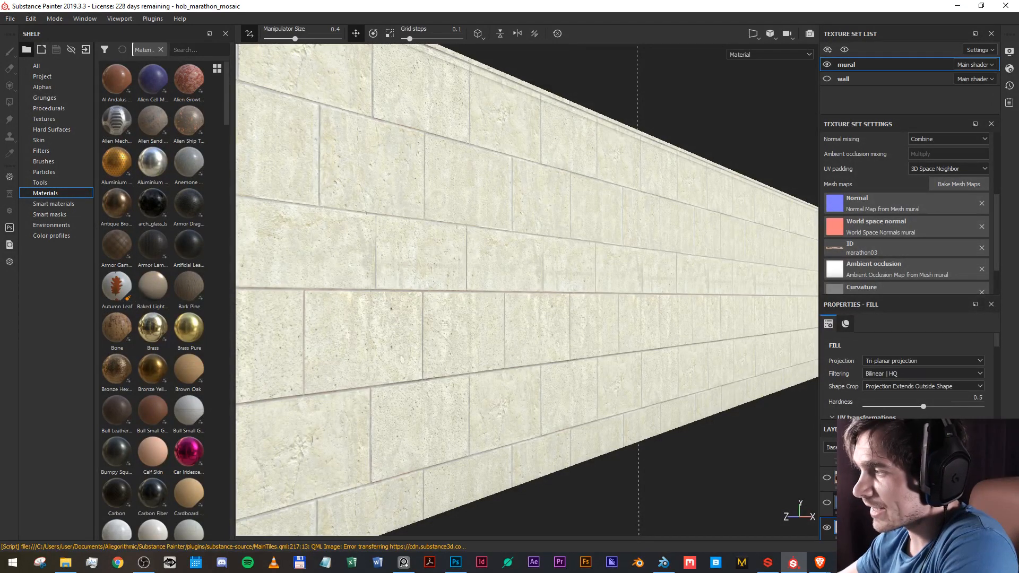
Select the light blue fill layer directly above the stone block material and make it visible.
{"action": "left_click", "coordinate": [881, 503]}
{"action": "left_click", "coordinate": [827, 503]}
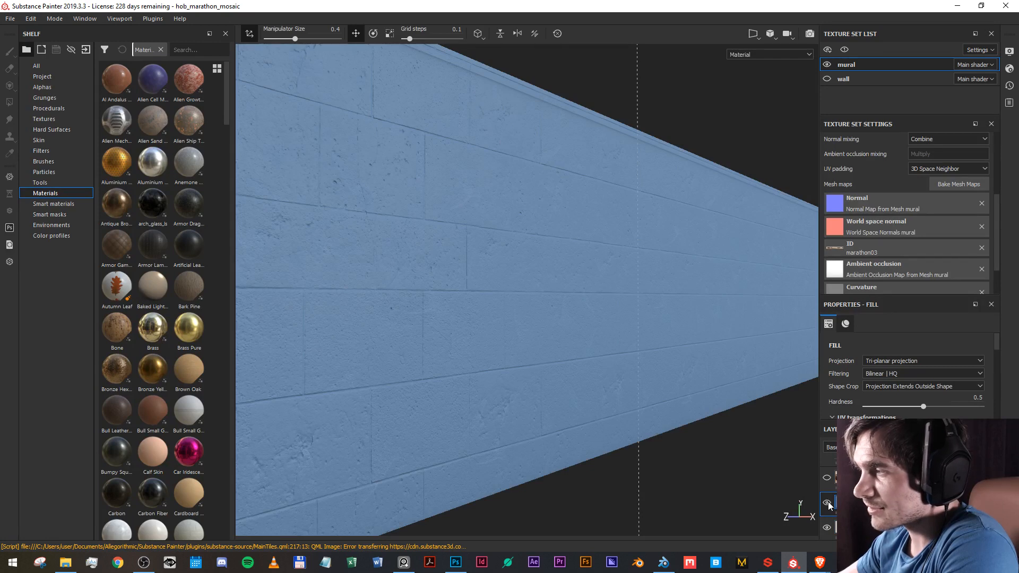
Compare the stone wall surface up close with the blue fill layer and the mural artwork layer toggled off and on.
{"action": "left_click", "coordinate": [829, 503]}
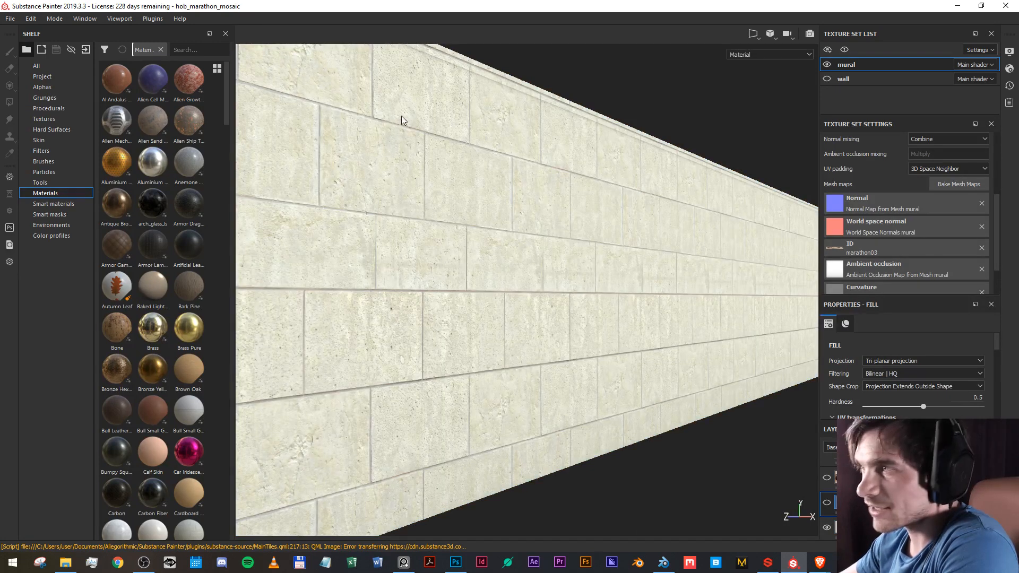
{"action": "left_click_drag", "start_coordinate": [475, 177], "coordinate": [730, 221]}
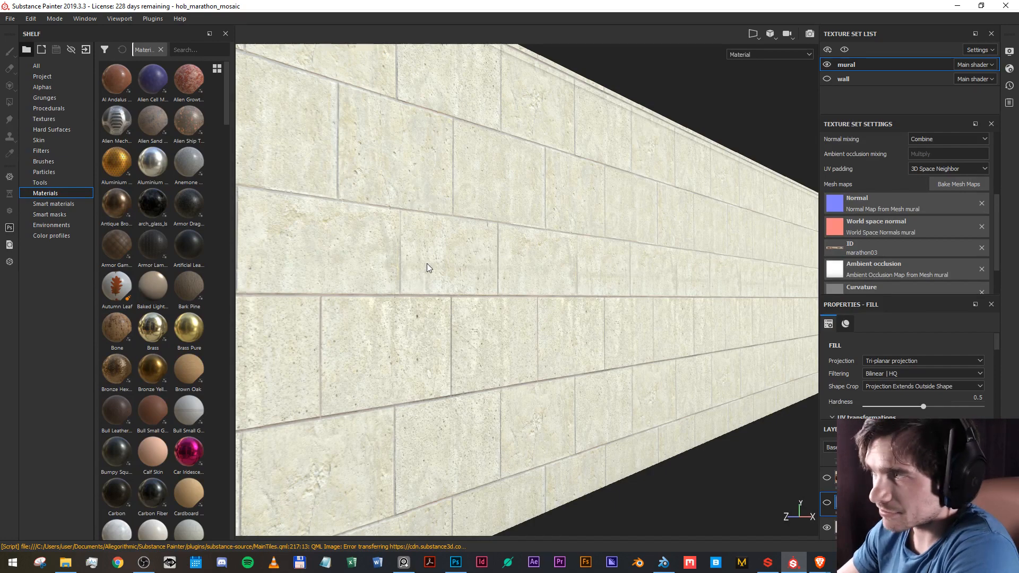
{"action": "left_click", "coordinate": [831, 504]}
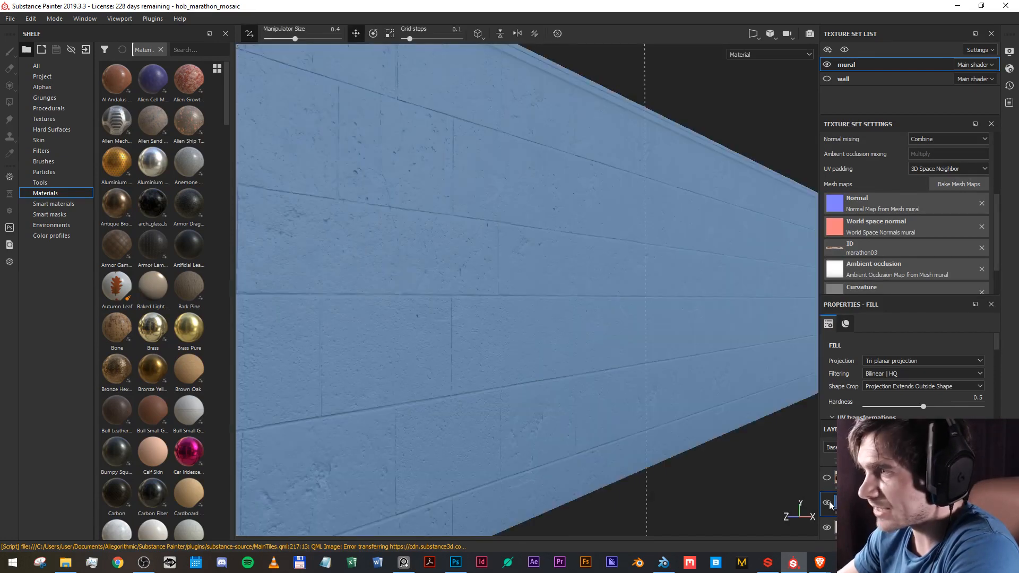
{"action": "scroll", "coordinate": [476, 232], "scroll_direction": "up", "scroll_amount": 5}
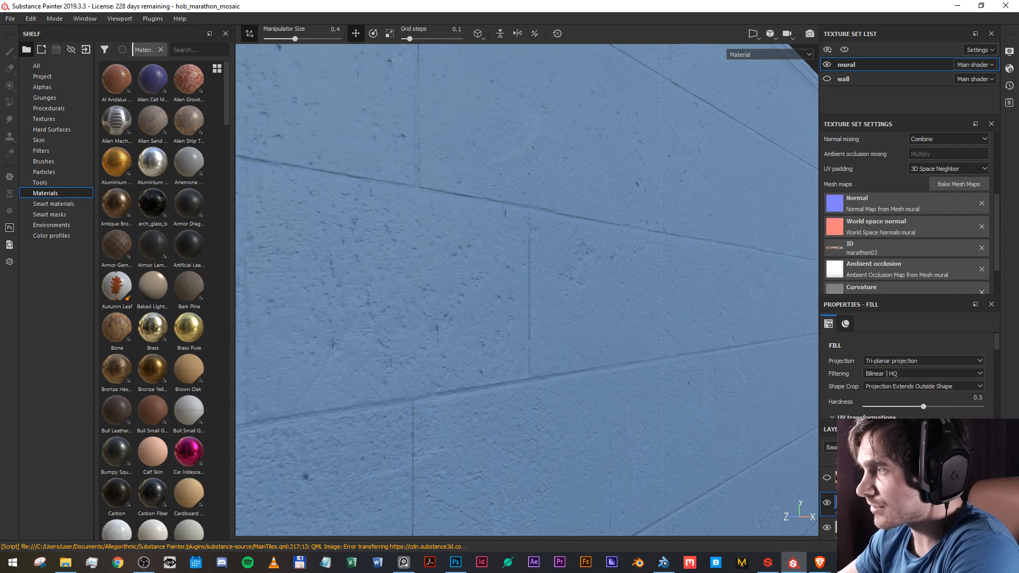
{"action": "left_click", "coordinate": [826, 480]}
{"action": "left_click", "coordinate": [827, 480]}
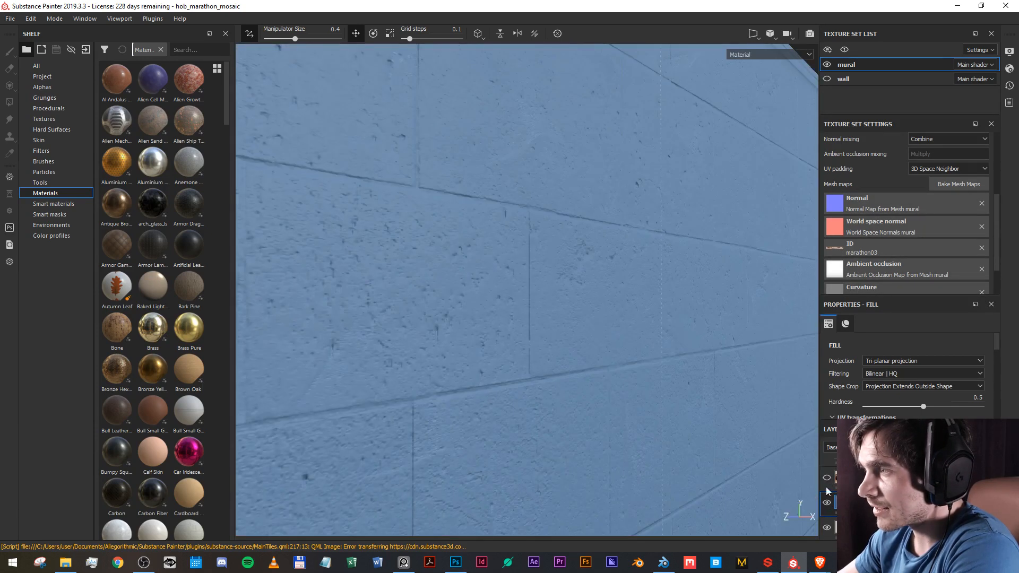
{"action": "left_click", "coordinate": [828, 501]}
{"action": "left_click", "coordinate": [828, 502]}
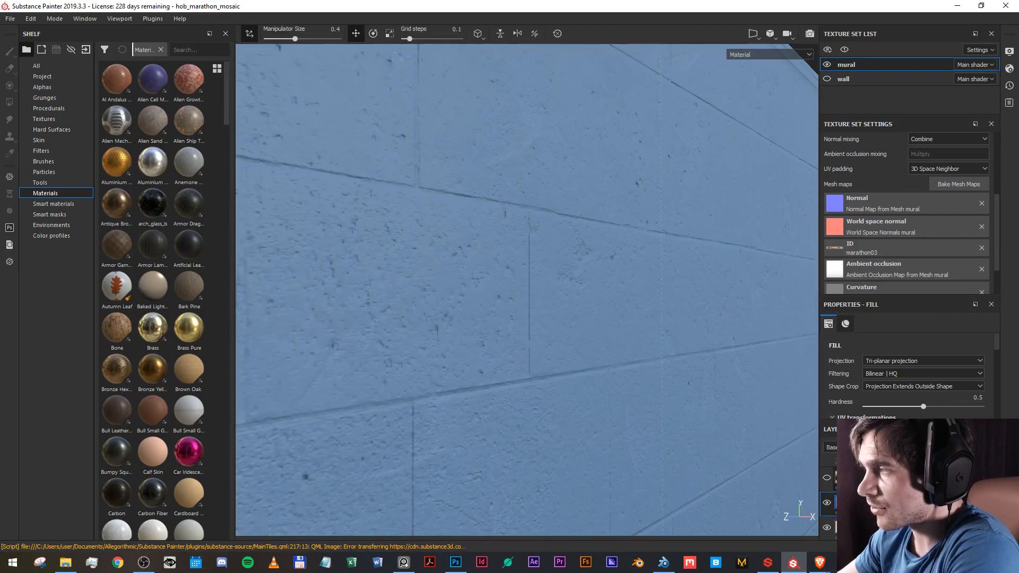
Show the mural artwork fill layer, review it across the wall, and delete that layer.
{"action": "left_click", "coordinate": [827, 479]}
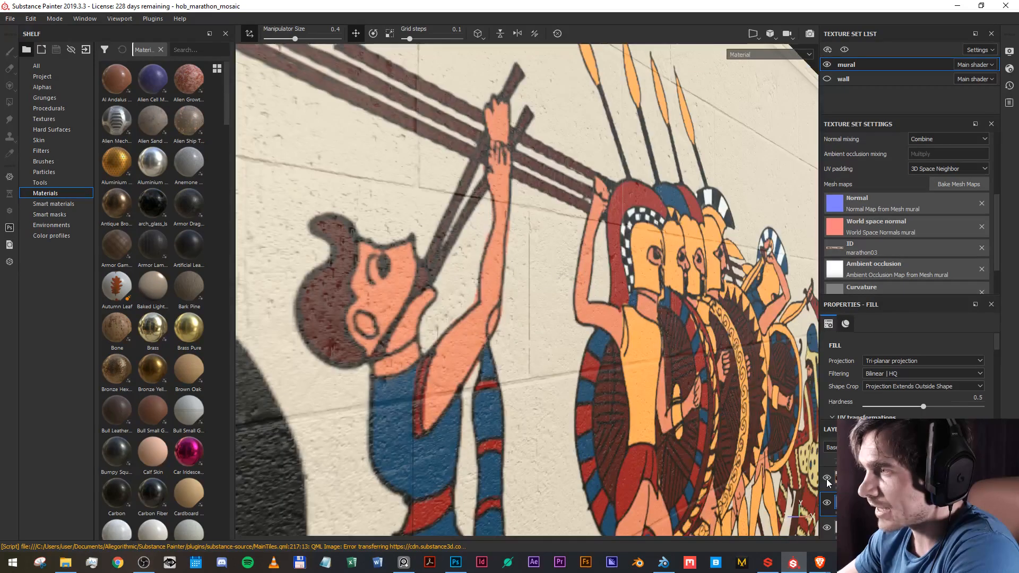
{"action": "left_click", "coordinate": [878, 479]}
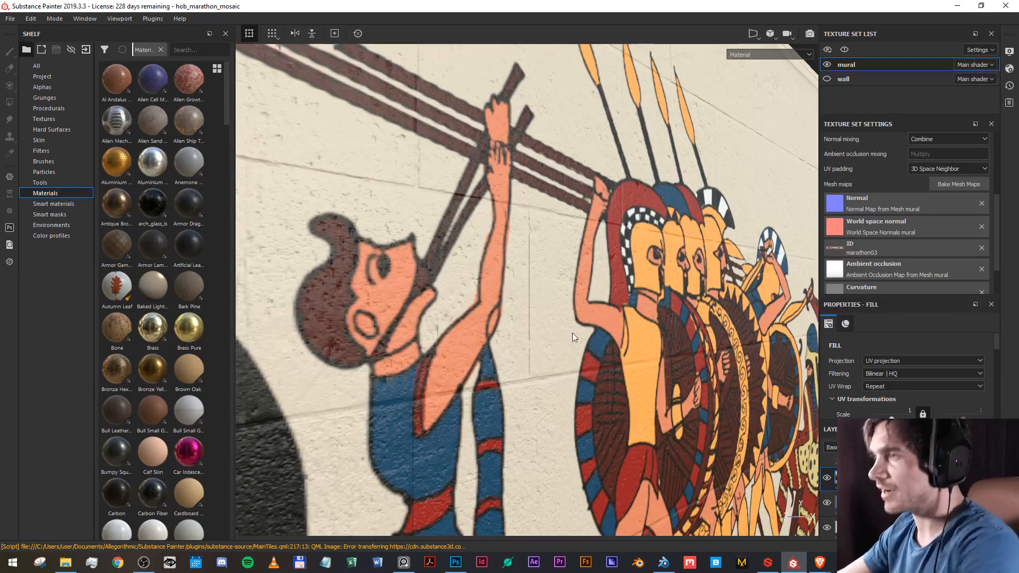
{"action": "scroll", "coordinate": [562, 319], "scroll_direction": "down", "scroll_amount": 8}
{"action": "left_click_drag", "start_coordinate": [566, 389], "coordinate": [556, 360]}
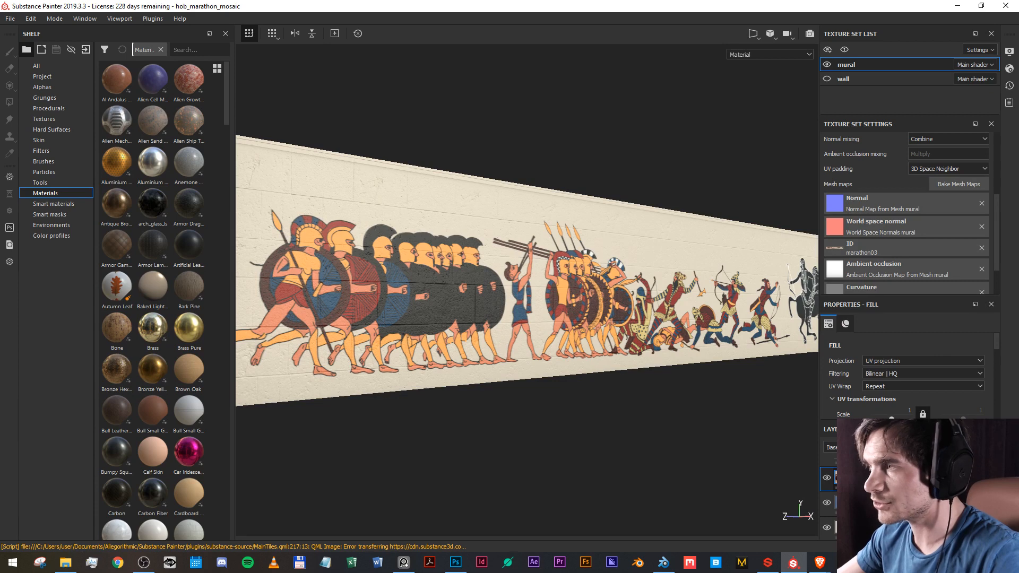
{"action": "scroll", "coordinate": [650, 344], "scroll_direction": "down", "scroll_amount": 4}
{"action": "scroll", "coordinate": [650, 344], "scroll_direction": "up", "scroll_amount": 3}
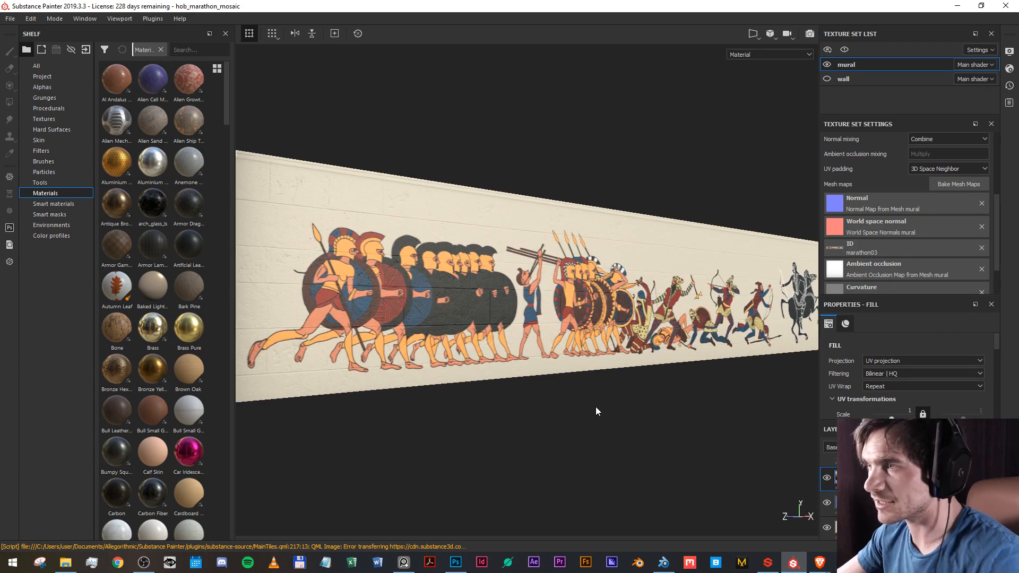
{"action": "left_click_drag", "start_coordinate": [625, 392], "coordinate": [608, 373]}
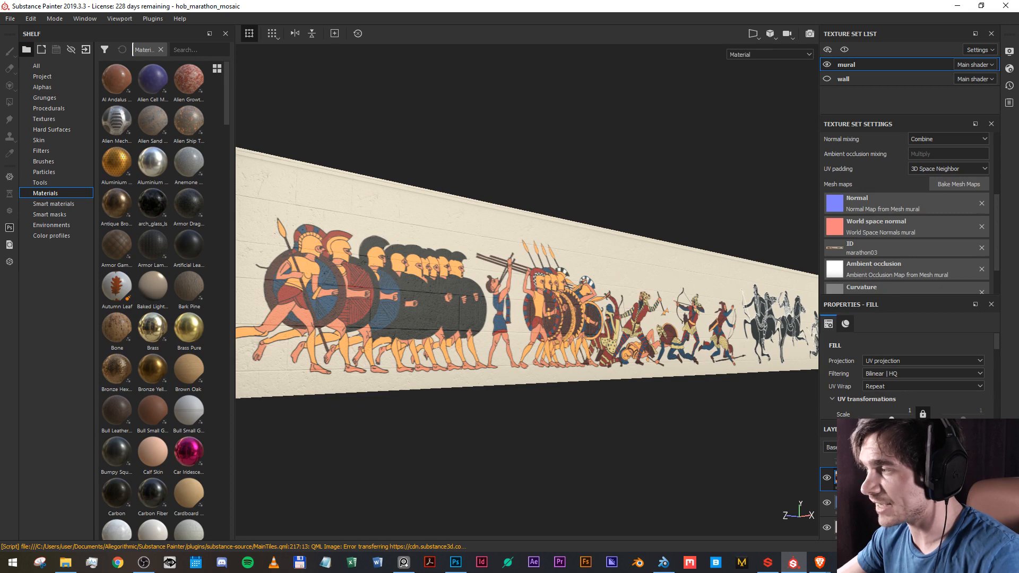
{"action": "key", "text": "Delete"}
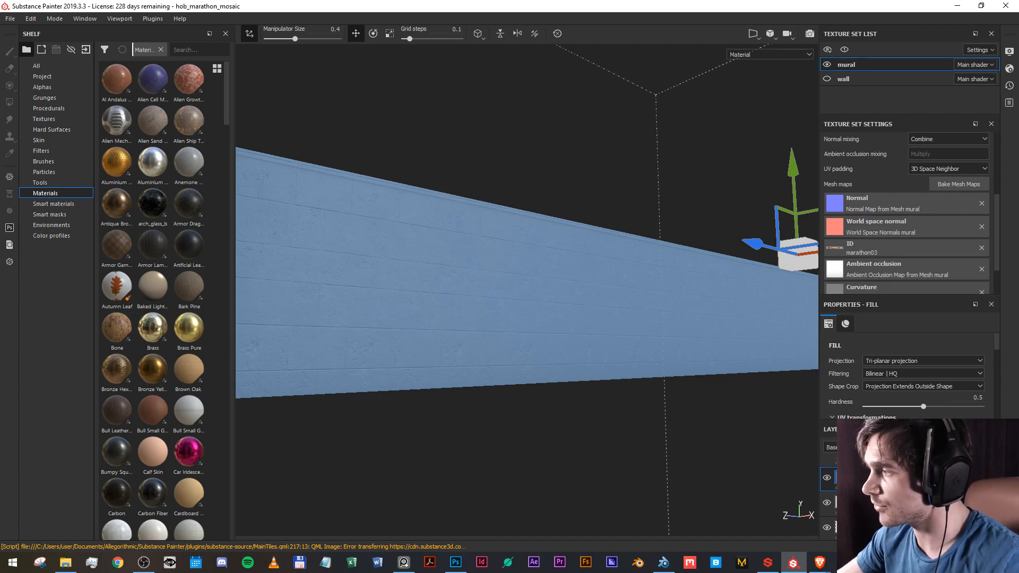
Add a new fill layer to the mural texture set with only the color channel active, disabling height, rough, metal and nrm.
{"action": "left_click", "coordinate": [939, 448]}
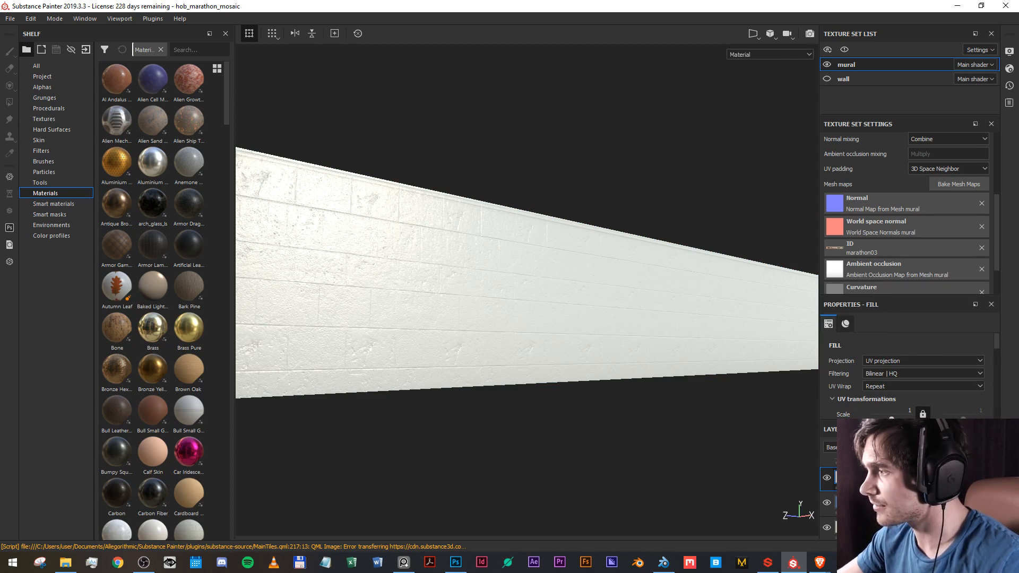
{"action": "left_click", "coordinate": [847, 324]}
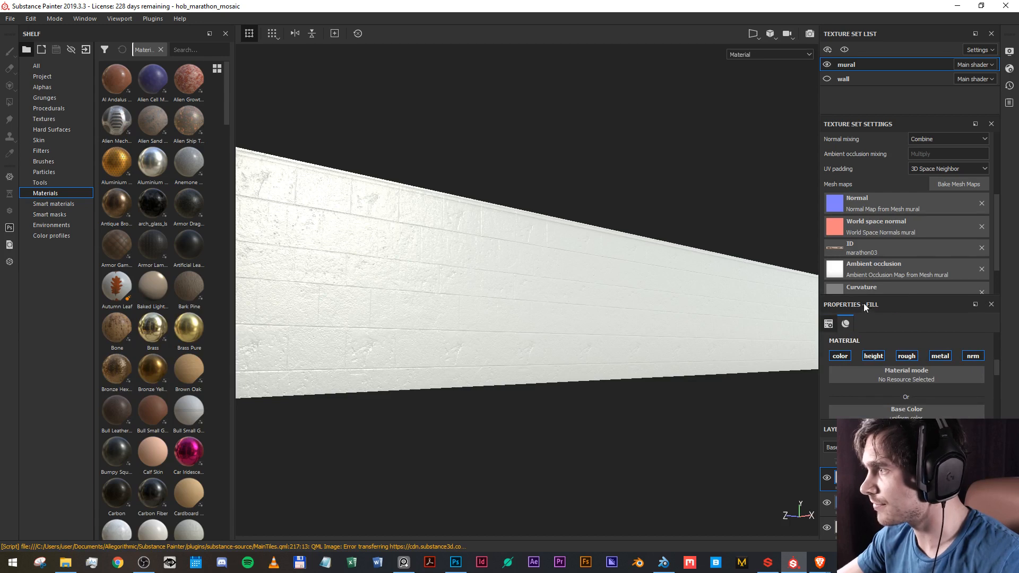
{"action": "left_click", "coordinate": [873, 357]}
{"action": "left_click", "coordinate": [906, 356]}
{"action": "left_click", "coordinate": [941, 357]}
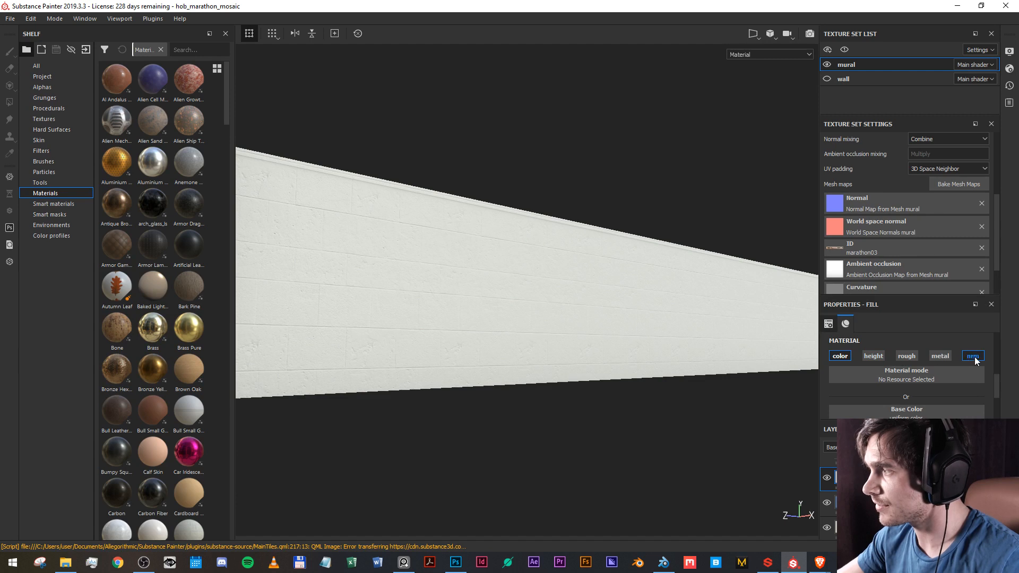
{"action": "left_click", "coordinate": [976, 360]}
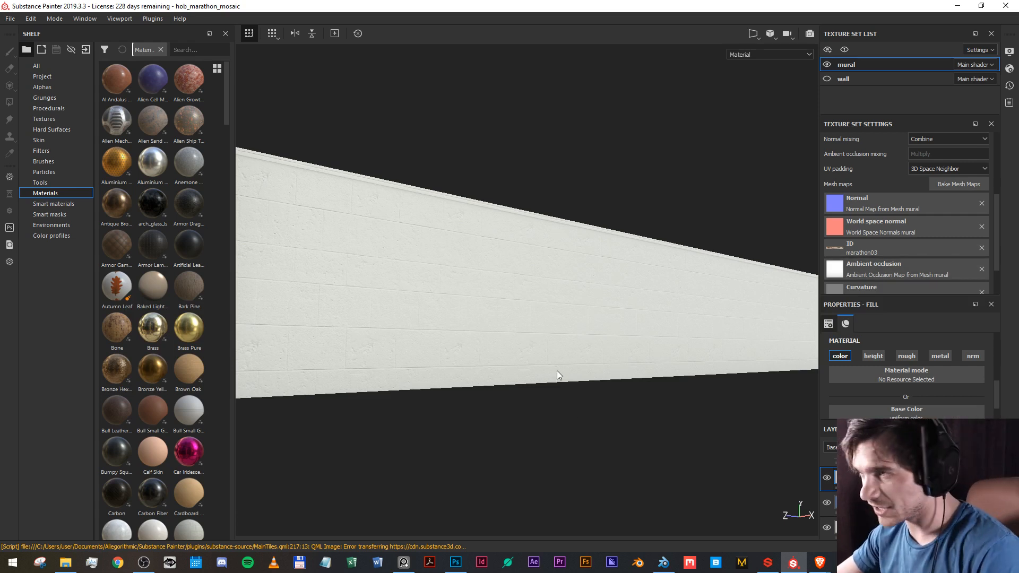
Open marathon04.png in the image viewer and examine the outlines of the Greek warriors up close.
{"action": "left_click", "coordinate": [68, 564]}
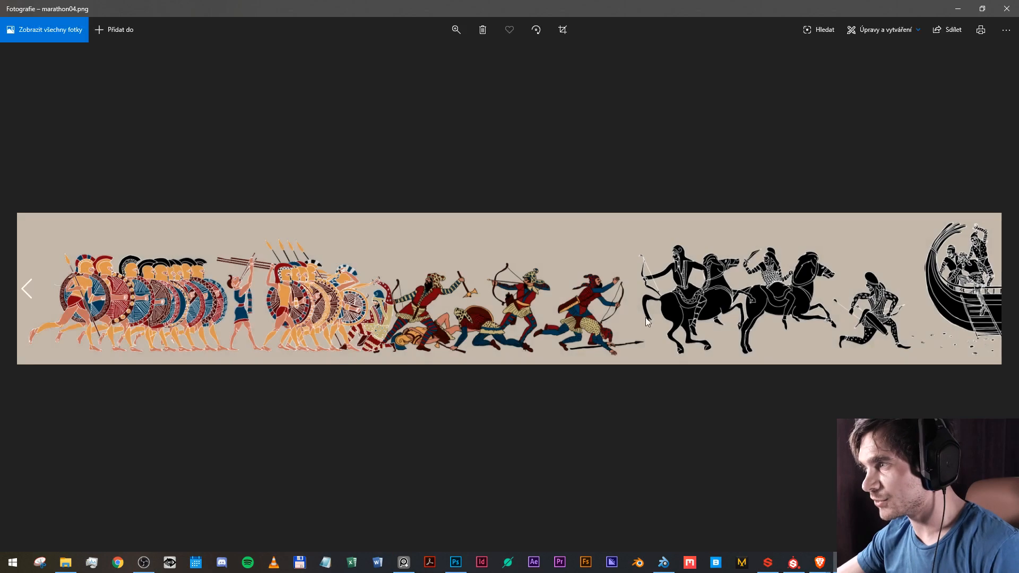
{"action": "scroll", "coordinate": [307, 272], "scroll_direction": "up", "scroll_amount": 4}
{"action": "scroll", "coordinate": [302, 308], "scroll_direction": "up", "scroll_amount": 5}
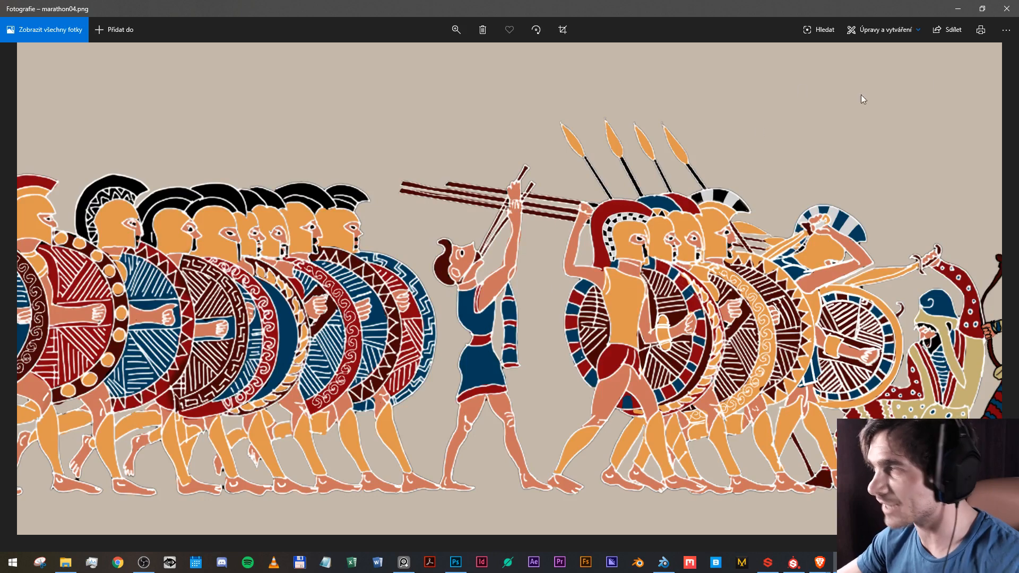
{"action": "left_click", "coordinate": [1009, 8]}
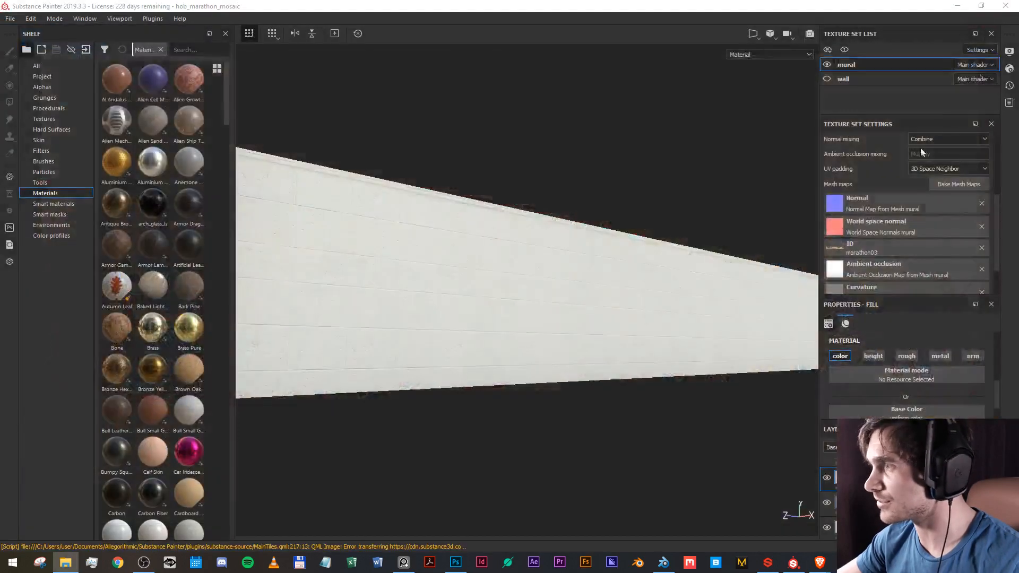
Switch to Photoshop and hide the Invert 1 copy adjustment above the Greek outlines in marathon04.psd.
{"action": "left_click", "coordinate": [455, 562]}
{"action": "scroll", "coordinate": [329, 325], "scroll_direction": "up", "scroll_amount": 3}
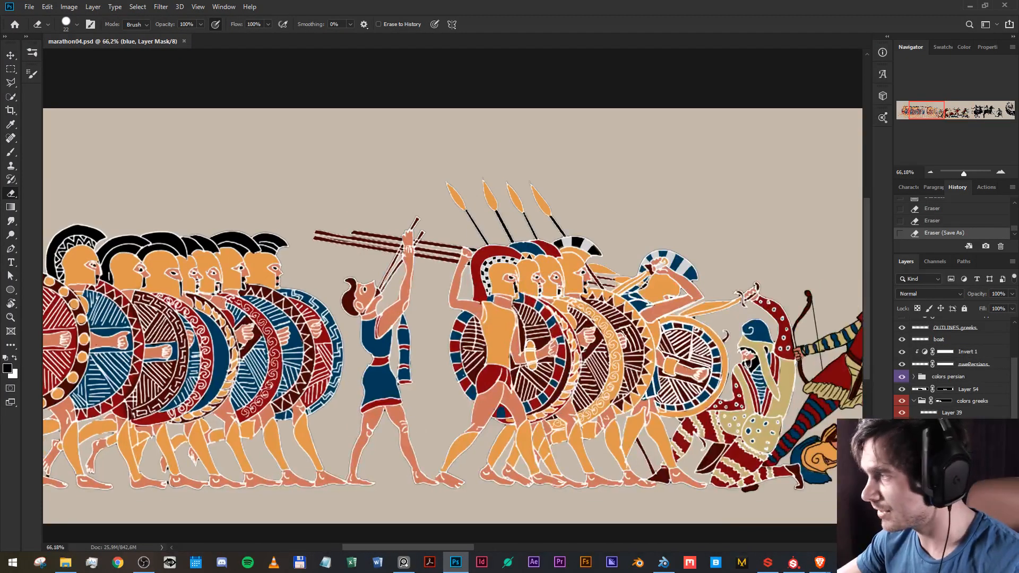
{"action": "scroll", "coordinate": [945, 393], "scroll_direction": "up", "scroll_amount": 2}
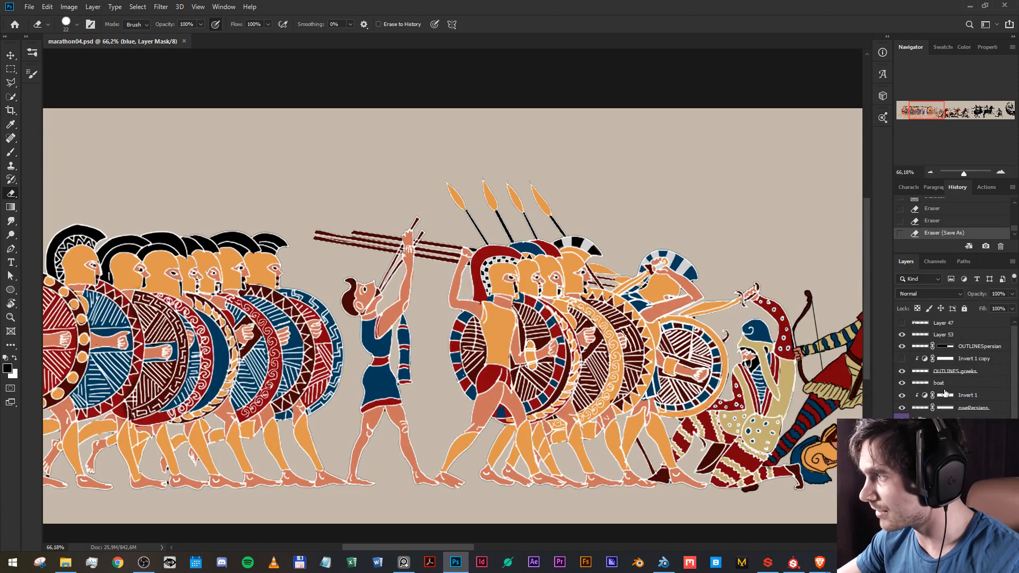
{"action": "left_click", "coordinate": [964, 359]}
{"action": "left_click", "coordinate": [903, 359]}
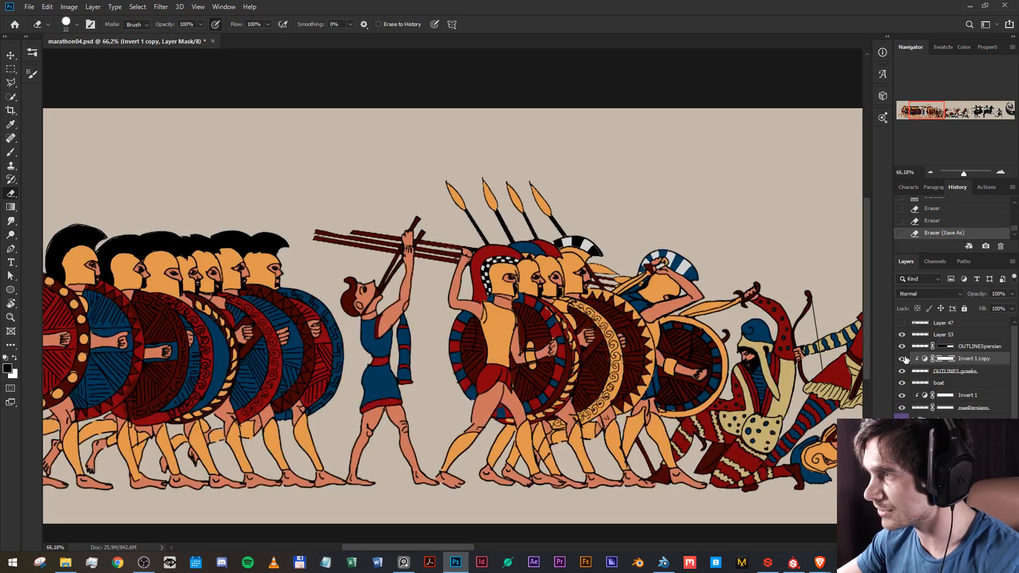
{"action": "scroll", "coordinate": [477, 401], "scroll_direction": "down", "scroll_amount": 3}
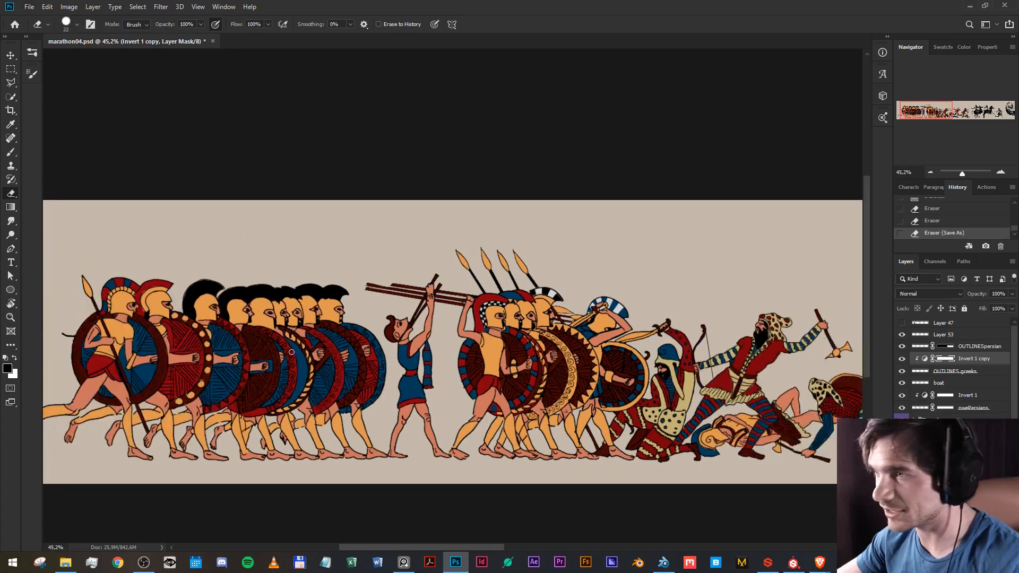
{"action": "scroll", "coordinate": [400, 377], "scroll_direction": "up", "scroll_amount": 1}
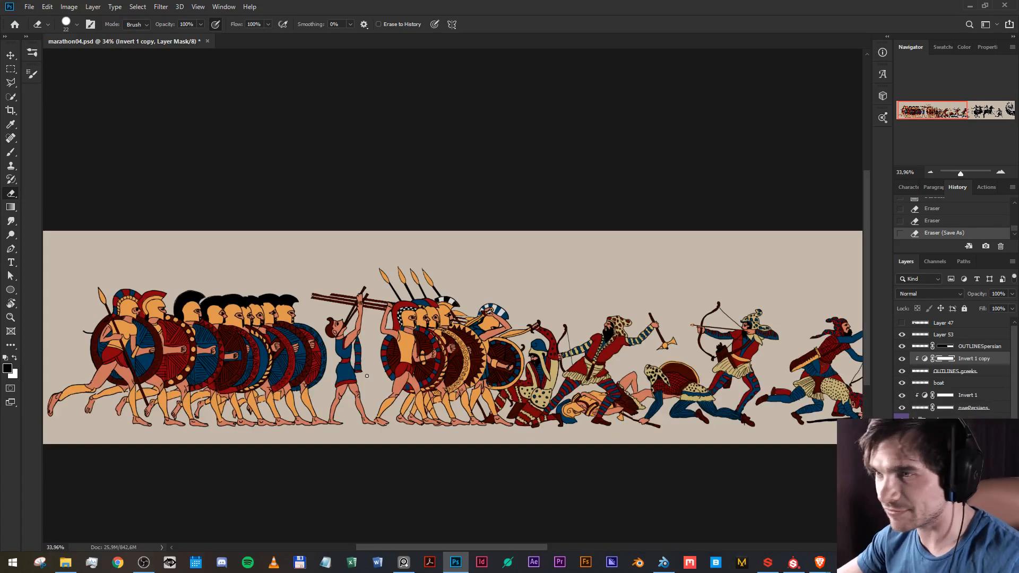
Save the artwork as a PNG named marathon04 in the 05_render folder, replacing the existing file.
{"action": "key", "text": "ctrl+shift+s"}
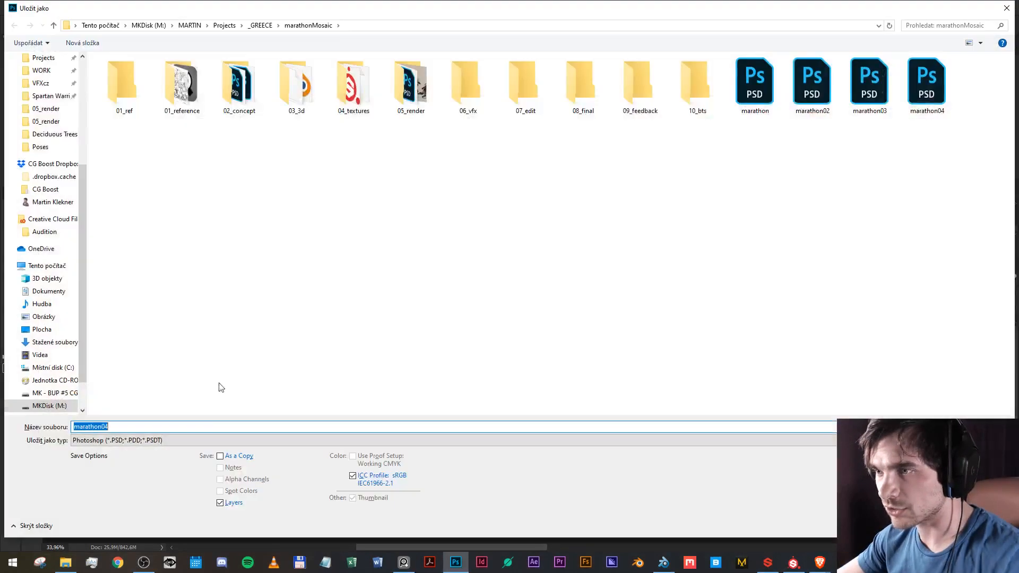
{"action": "left_click", "coordinate": [190, 441]}
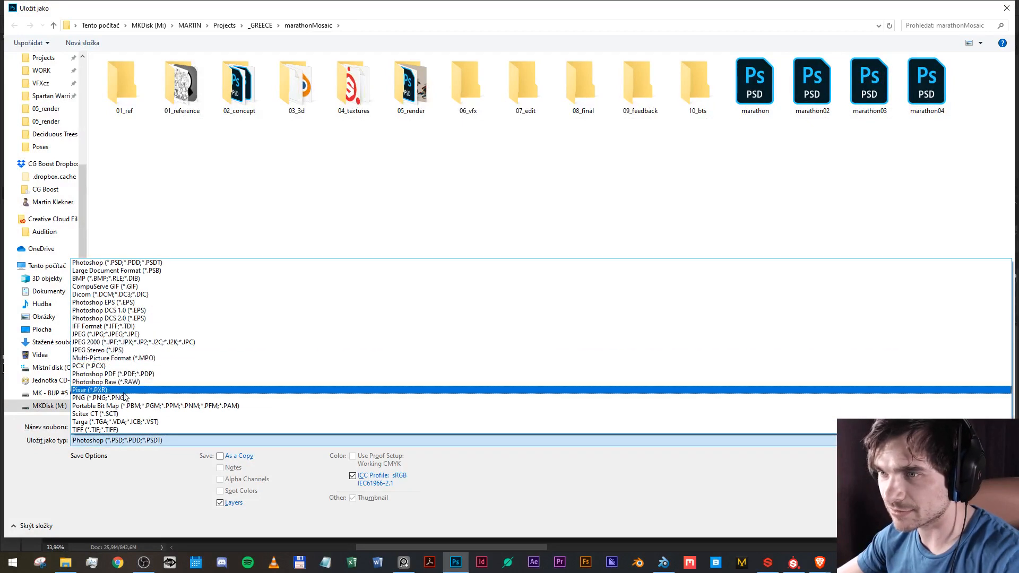
{"action": "left_click", "coordinate": [101, 397]}
{"action": "double_click", "coordinate": [419, 91]}
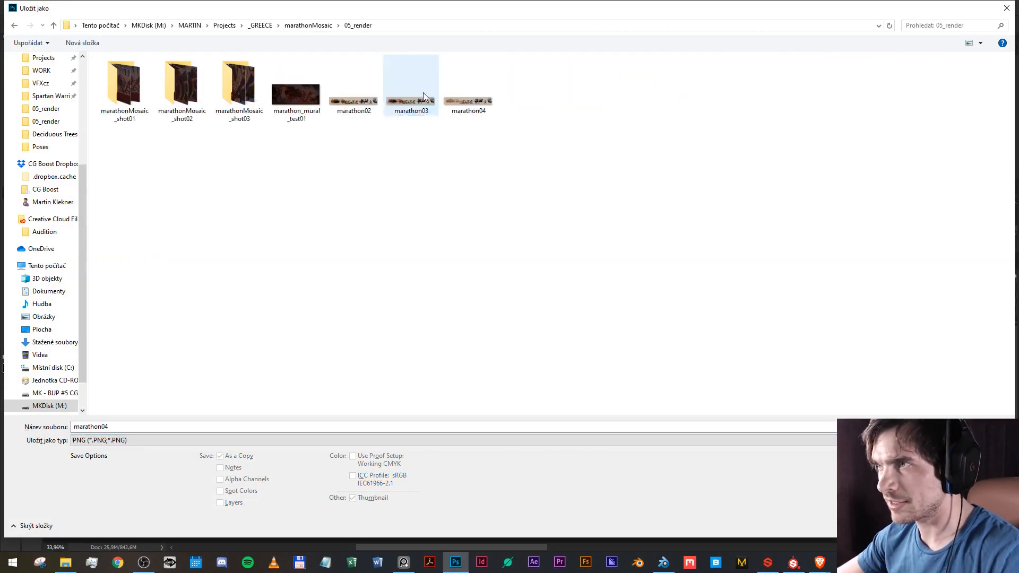
{"action": "left_click", "coordinate": [479, 109]}
{"action": "double_click", "coordinate": [471, 102]}
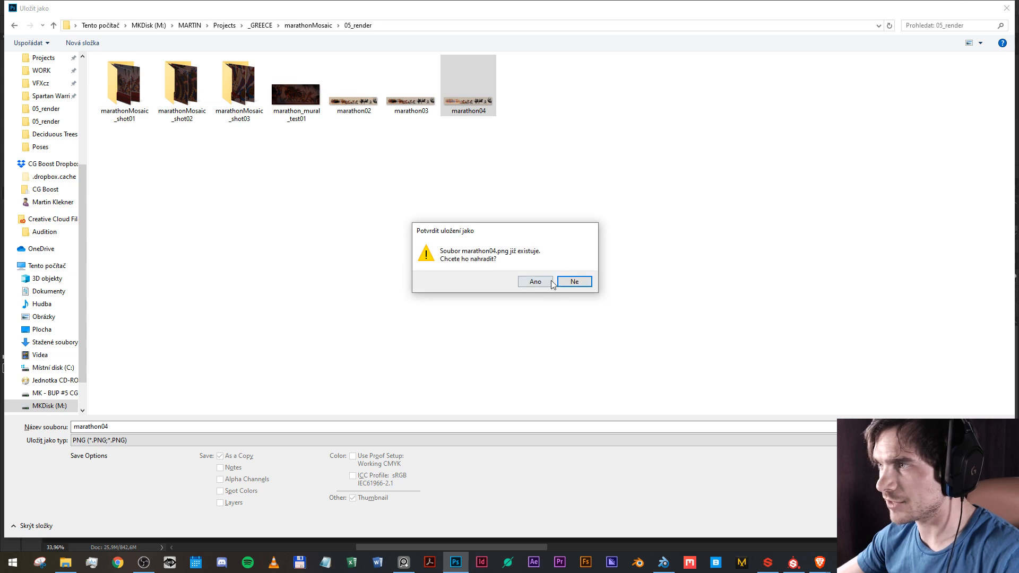
{"action": "left_click", "coordinate": [535, 281]}
{"action": "left_click", "coordinate": [575, 180]}
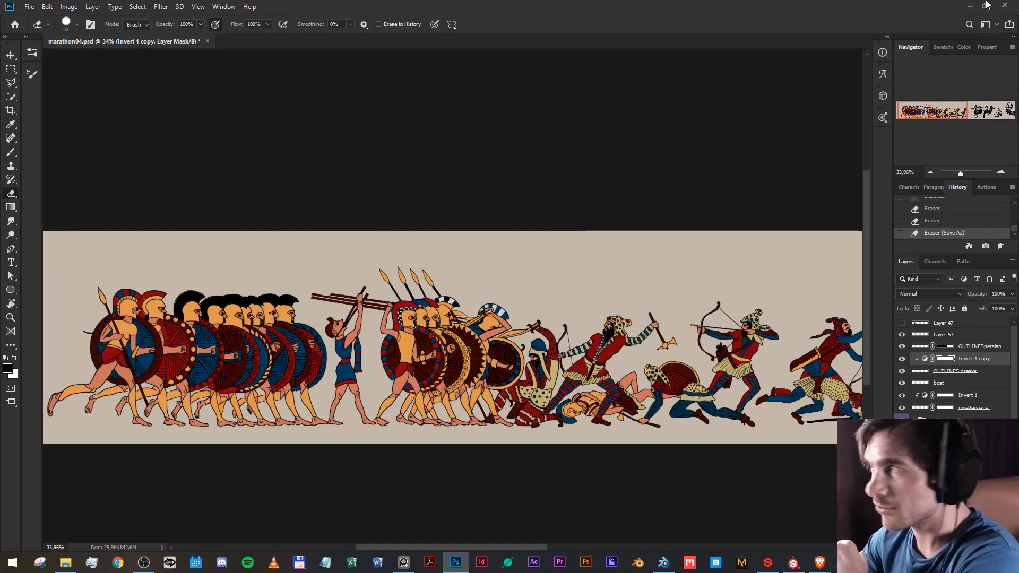
Open the re-exported marathon04.png in the image viewer and check the outlines of the Greek figures.
{"action": "left_click", "coordinate": [970, 5]}
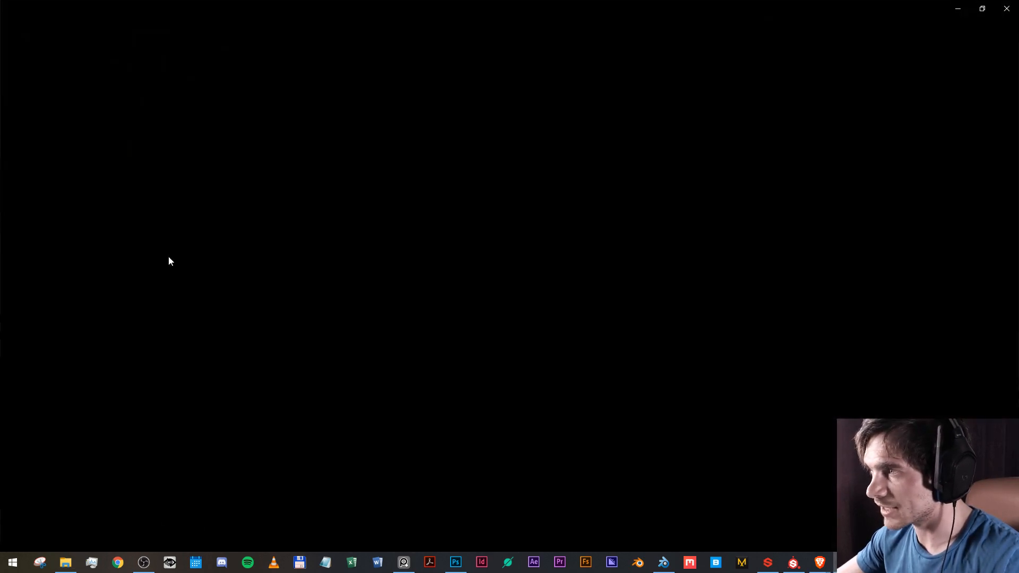
{"action": "scroll", "coordinate": [224, 305], "scroll_direction": "up", "scroll_amount": 2}
{"action": "scroll", "coordinate": [205, 303], "scroll_direction": "up", "scroll_amount": 2}
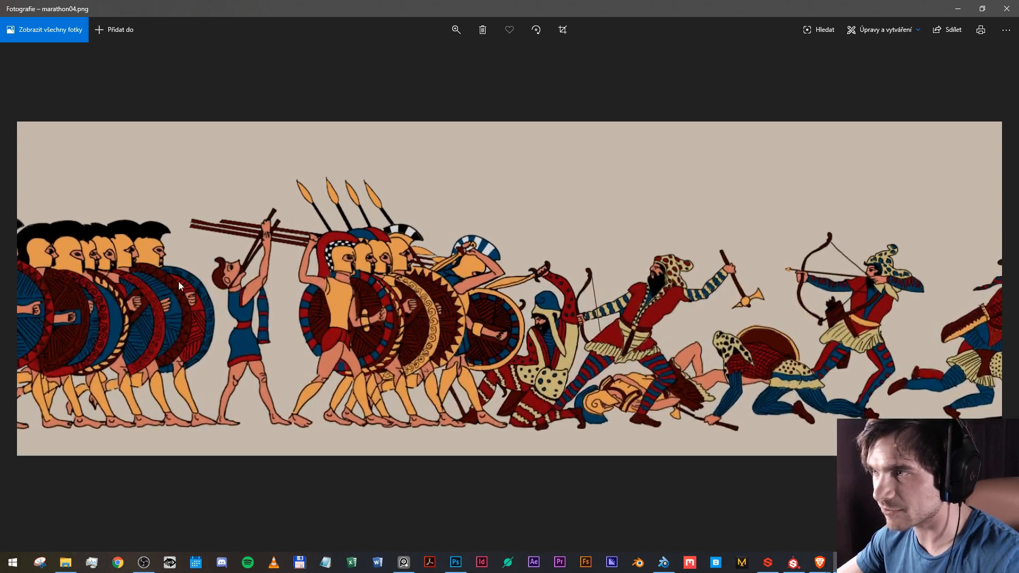
{"action": "left_click_drag", "start_coordinate": [85, 337], "coordinate": [507, 325]}
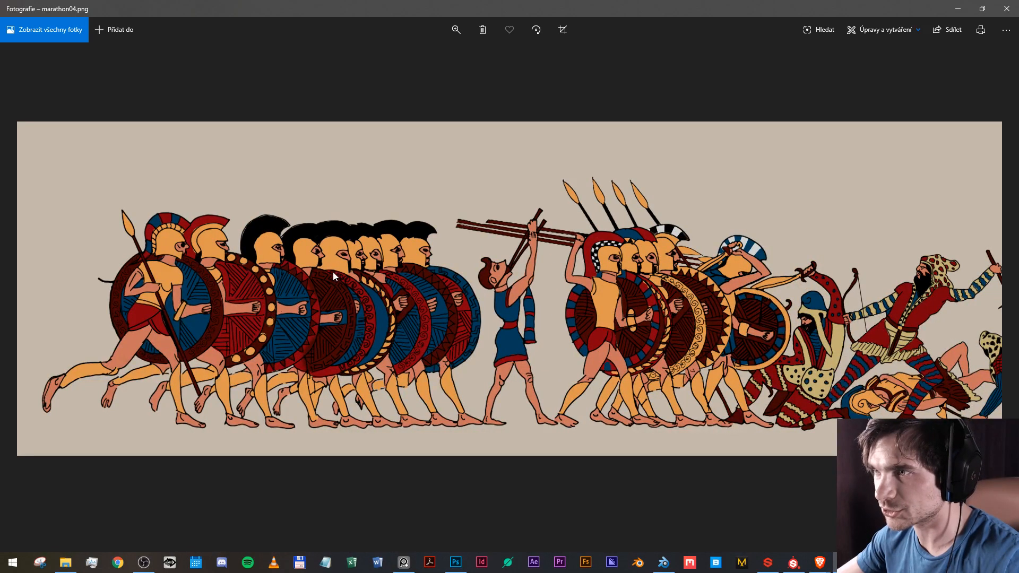
{"action": "left_click", "coordinate": [1007, 8]}
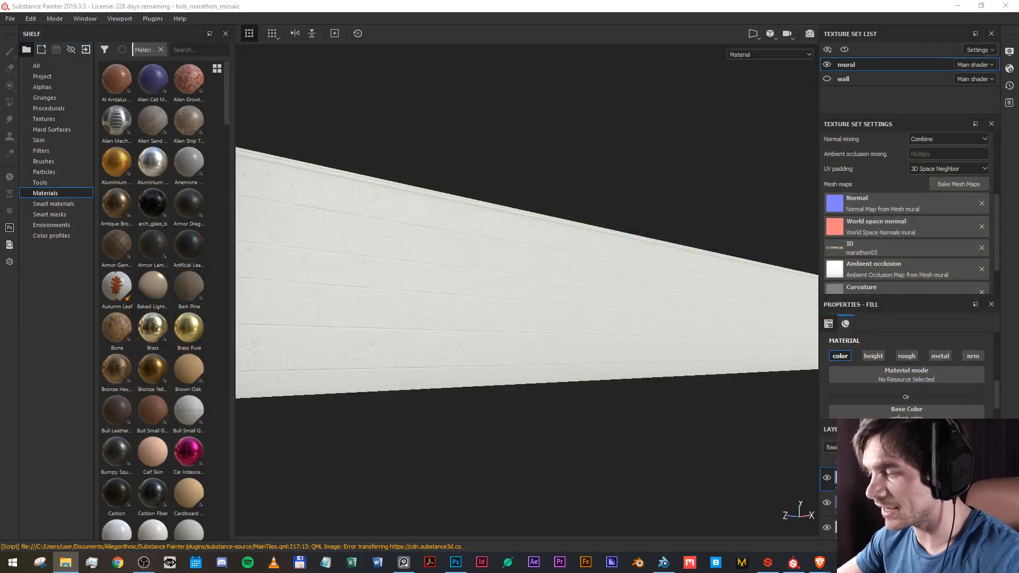
Import marathon04.png into Substance Painter as a texture, storing it in the project hob_marathon_mosaic.
{"action": "left_click_drag", "start_coordinate": [586, 558], "coordinate": [174, 228]}
{"action": "left_click", "coordinate": [661, 171]}
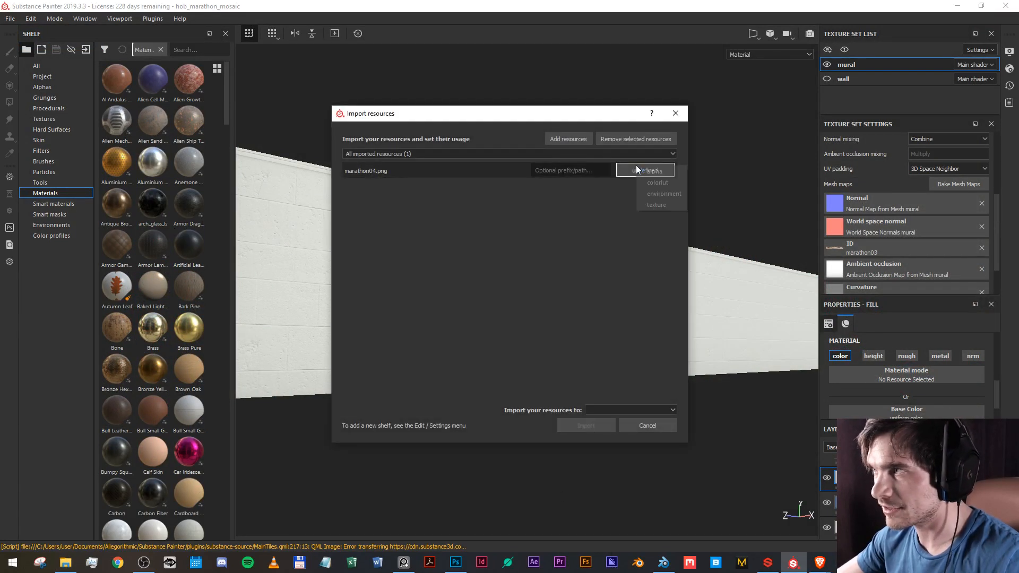
{"action": "left_click", "coordinate": [672, 205]}
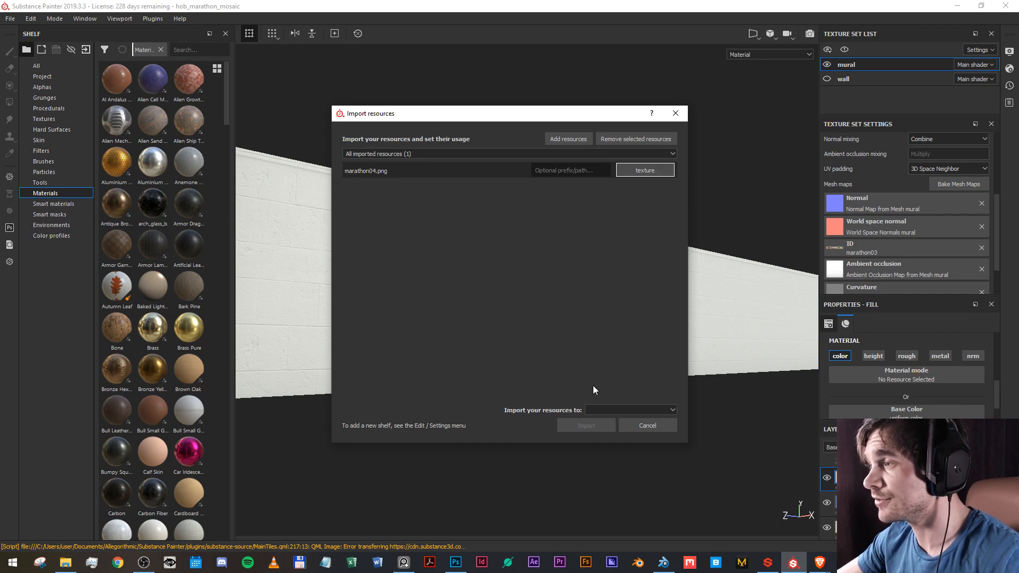
{"action": "left_click", "coordinate": [609, 409]}
{"action": "left_click", "coordinate": [605, 426]}
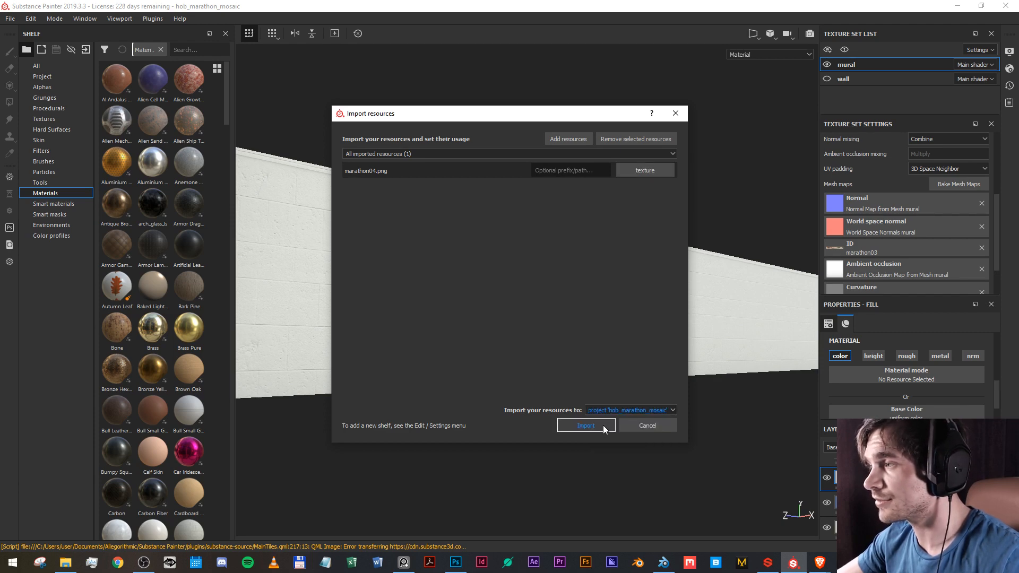
{"action": "left_click", "coordinate": [603, 425]}
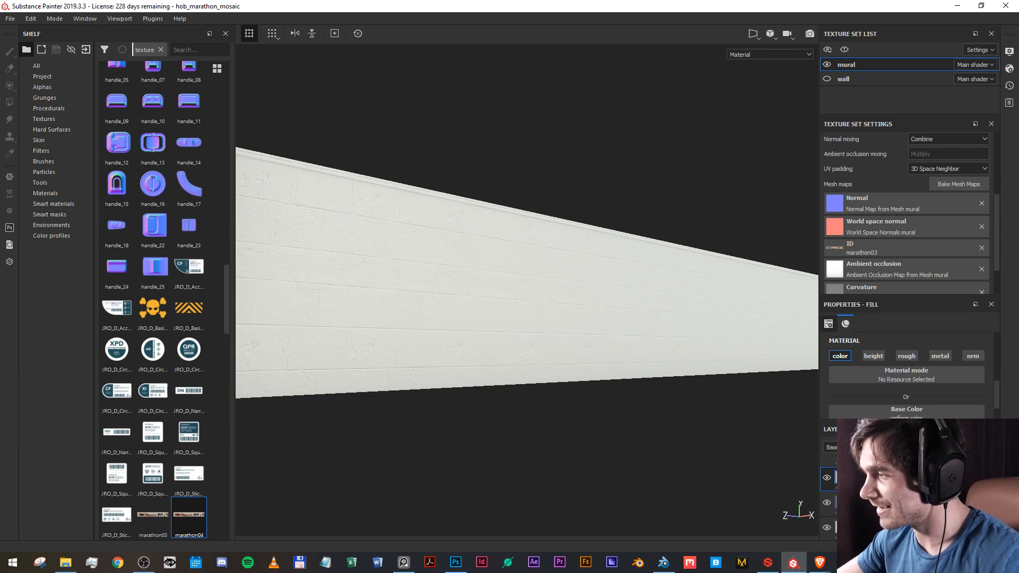
Try to assign the marathon04 texture to the Base Color of the Wall Painting fill layer.
{"action": "mouse_move", "coordinate": [820, 562]}
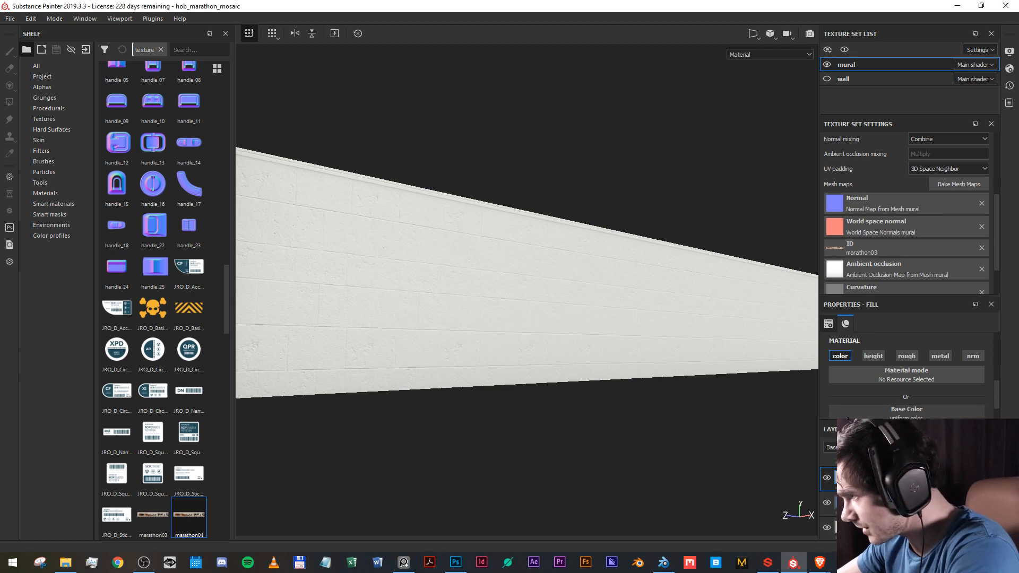
{"action": "left_click_drag", "start_coordinate": [847, 416], "coordinate": [871, 274]}
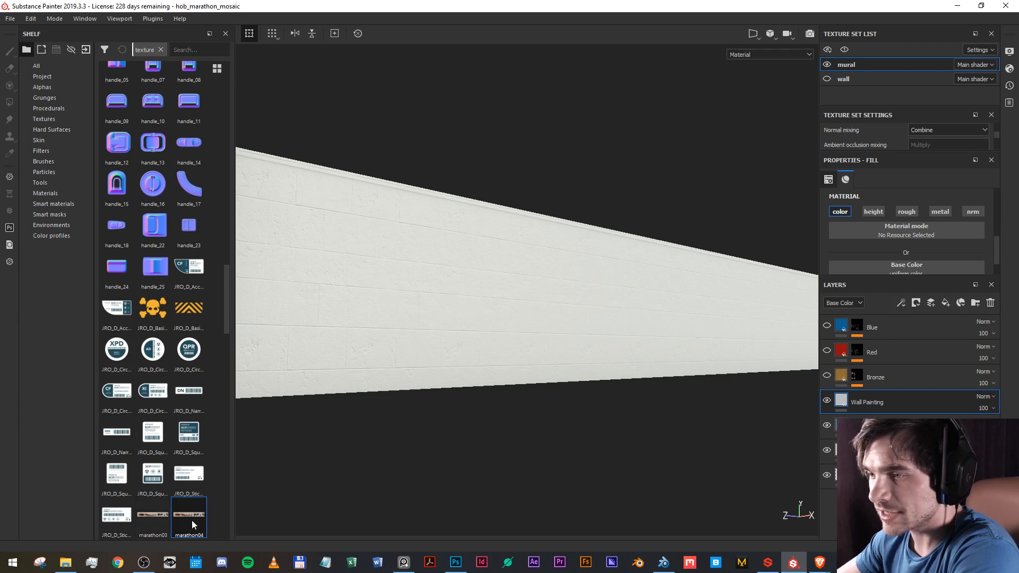
{"action": "mouse_move", "coordinate": [193, 520]}
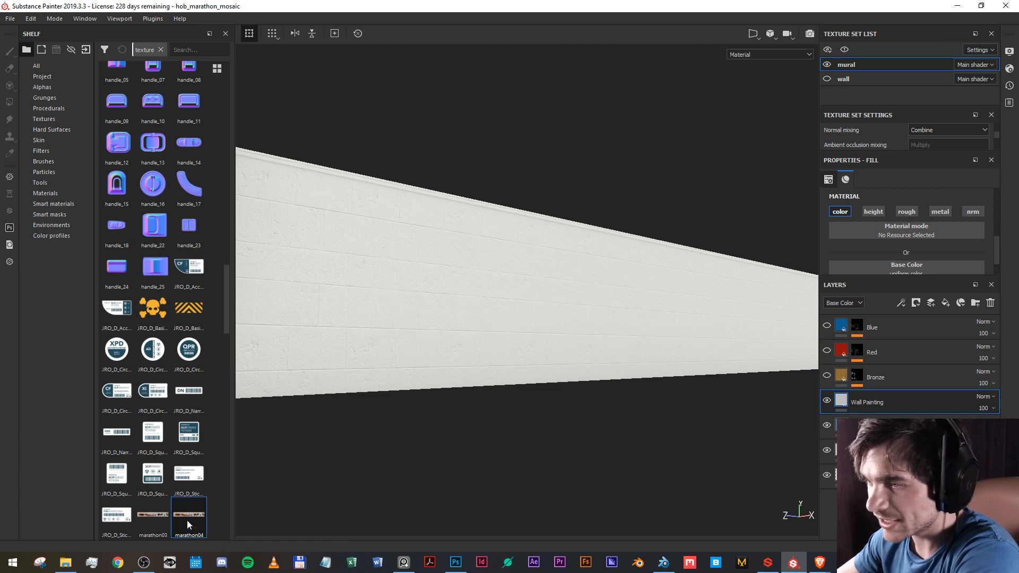
{"action": "left_click_drag", "start_coordinate": [187, 533], "coordinate": [920, 270]}
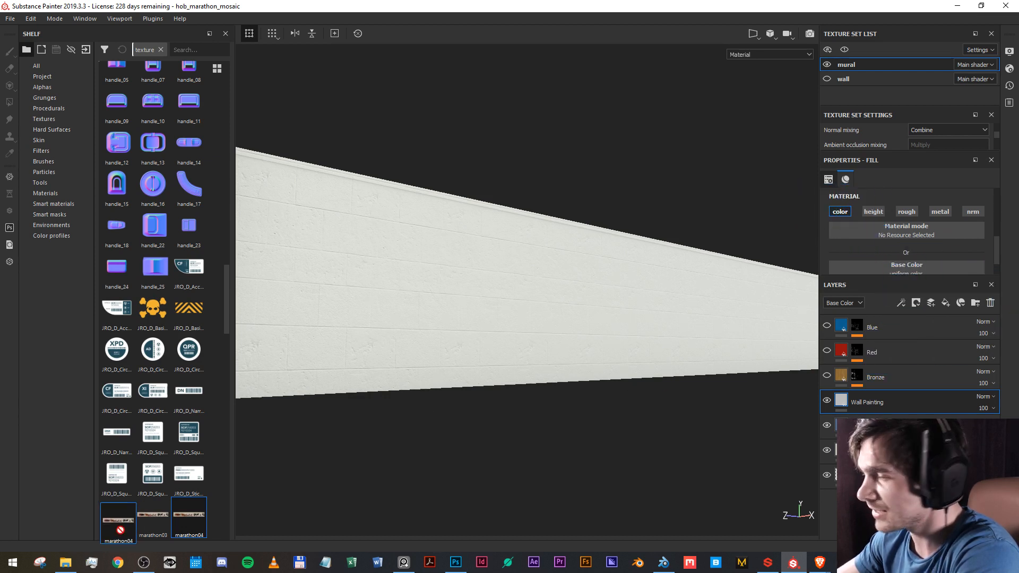
{"action": "left_click", "coordinate": [890, 274]}
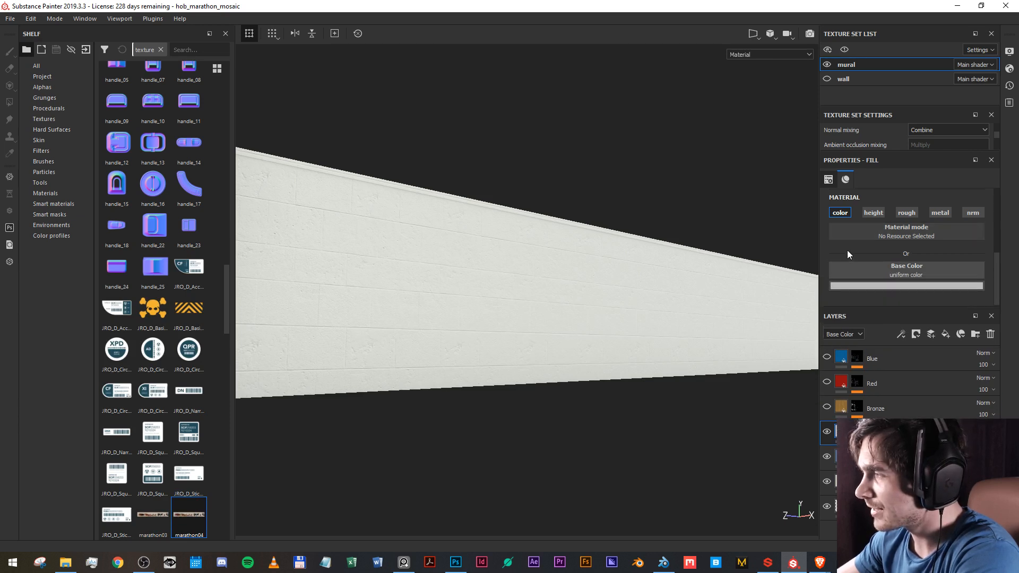
{"action": "left_click", "coordinate": [939, 274]}
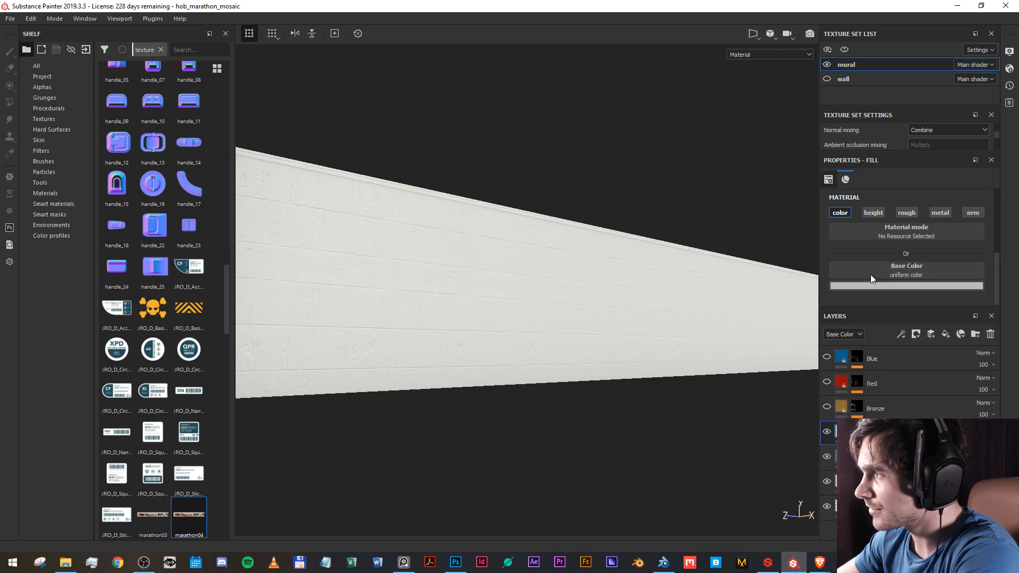
Set the uniform base color of the Wall Painting layer to a salmon red.
{"action": "left_click", "coordinate": [871, 286]}
{"action": "left_click", "coordinate": [911, 326]}
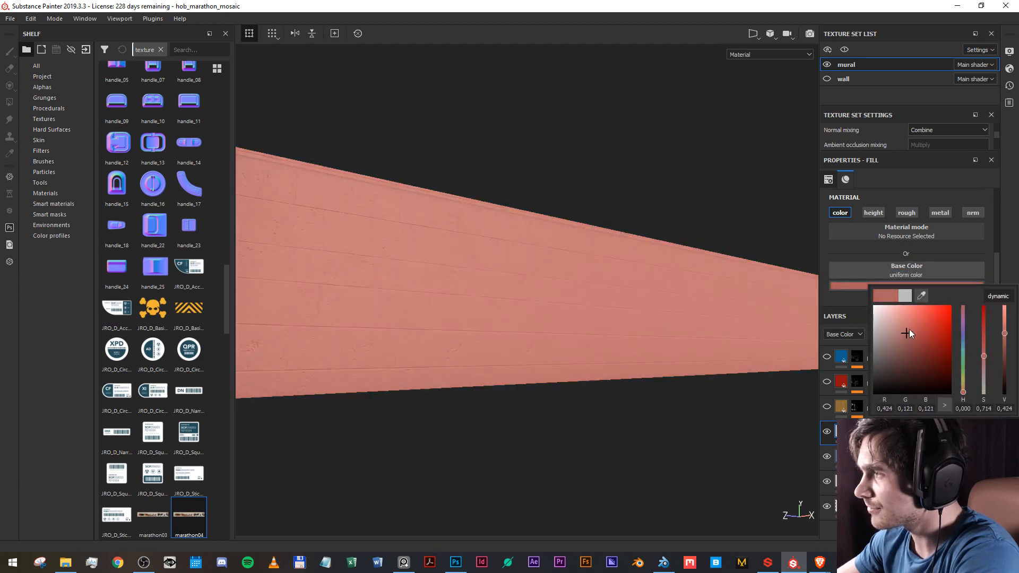
{"action": "left_click", "coordinate": [879, 255]}
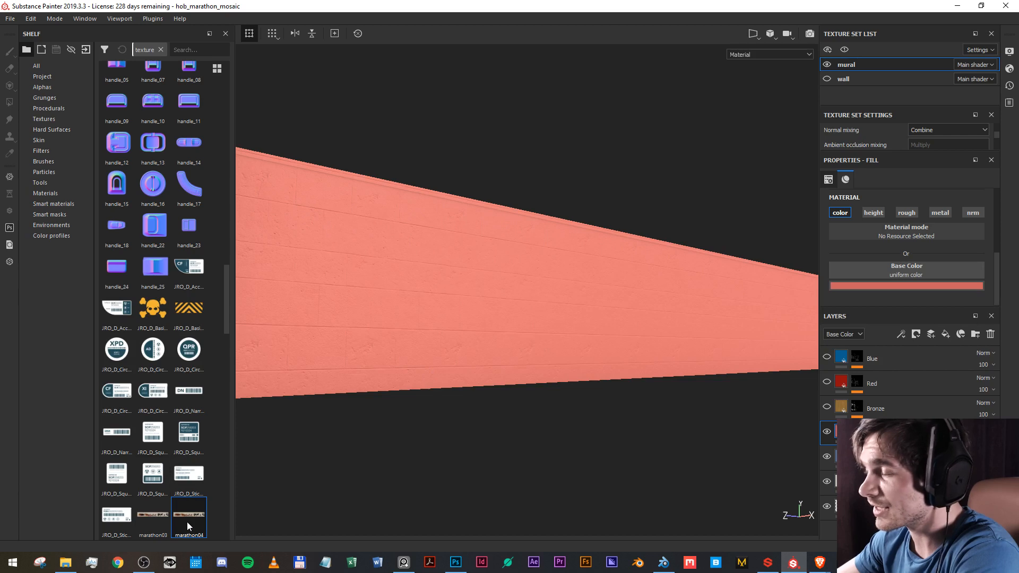
Apply the marathon04 texture as the Base Color of the Wall Painting layer and view the painted warriors up close.
{"action": "left_click_drag", "start_coordinate": [187, 522], "coordinate": [922, 272]}
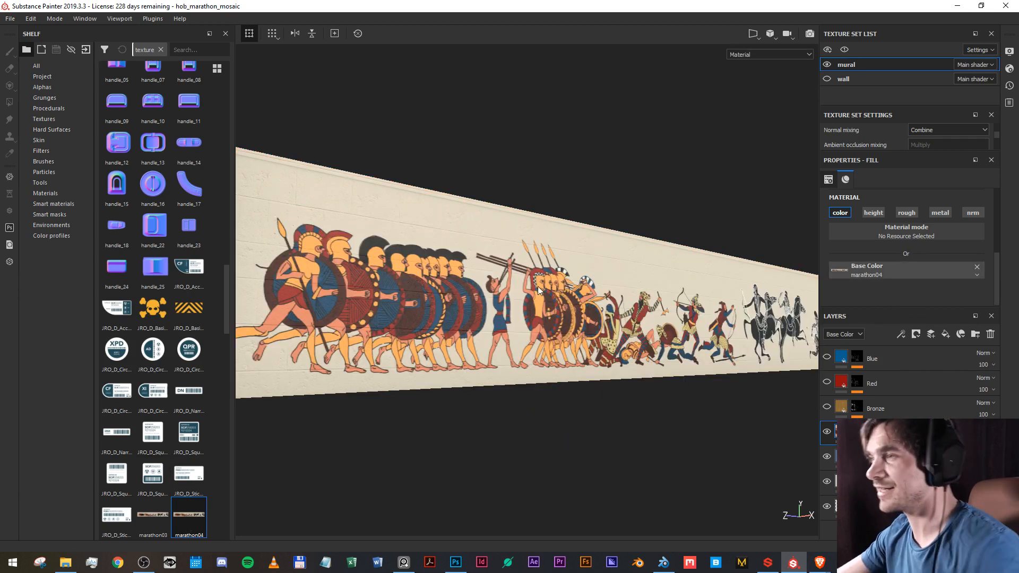
{"action": "scroll", "coordinate": [474, 273], "scroll_direction": "up", "scroll_amount": 5}
{"action": "scroll", "coordinate": [396, 395], "scroll_direction": "up", "scroll_amount": 3}
{"action": "left_click_drag", "start_coordinate": [412, 371], "coordinate": [613, 340]}
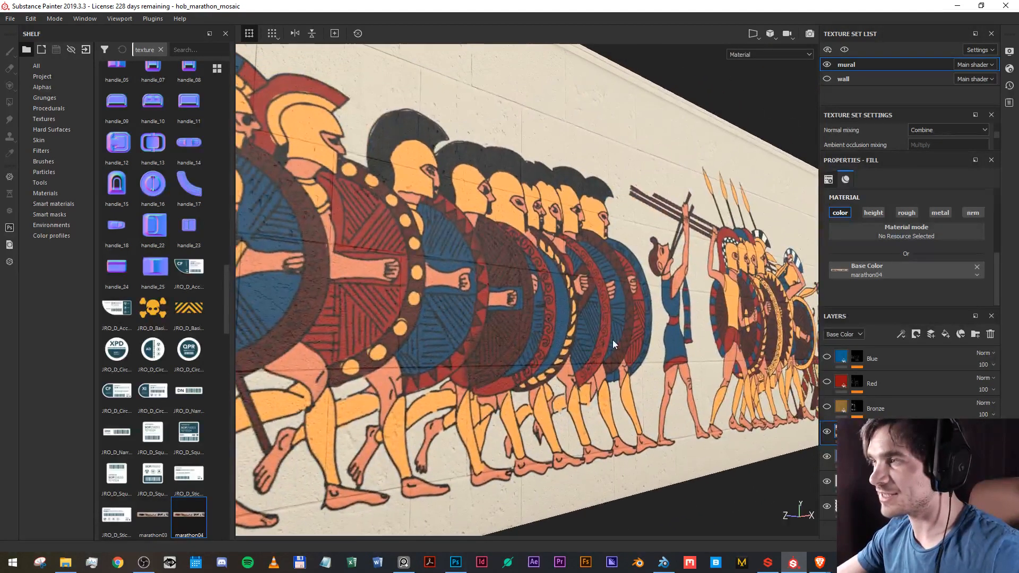
{"action": "scroll", "coordinate": [613, 344], "scroll_direction": "up", "scroll_amount": 3}
Check the Spanish Plaster layer's material, reselect Wall Painting and examine how the mural sits on the wall relief.
{"action": "left_click", "coordinate": [838, 462]}
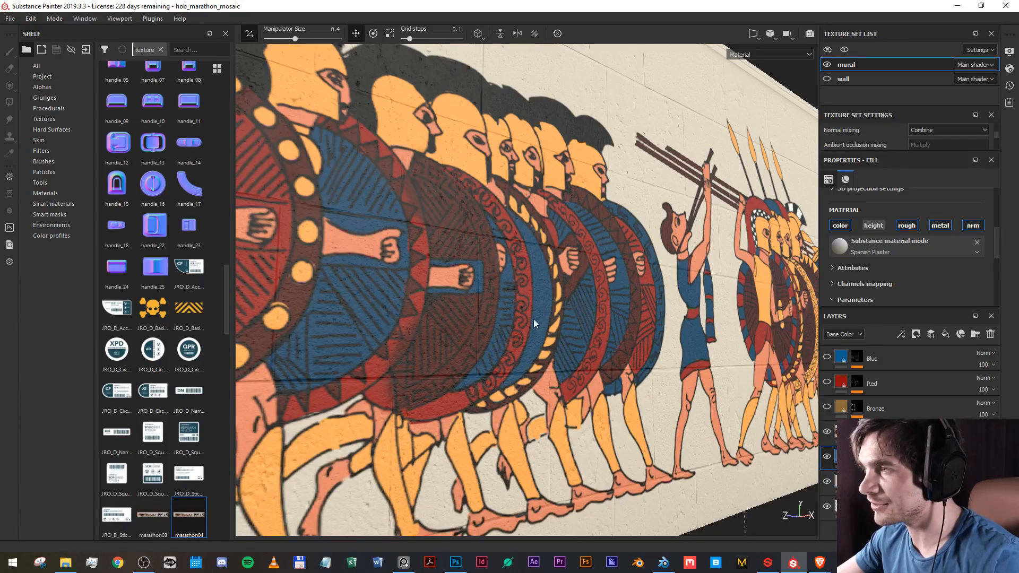
{"action": "scroll", "coordinate": [534, 320], "scroll_direction": "up", "scroll_amount": 2}
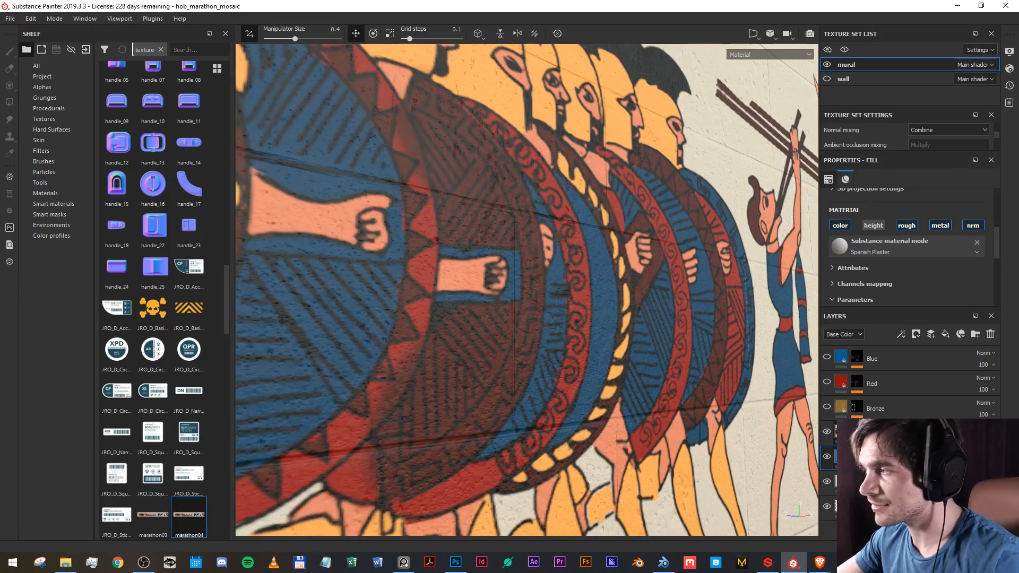
{"action": "left_click", "coordinate": [883, 433]}
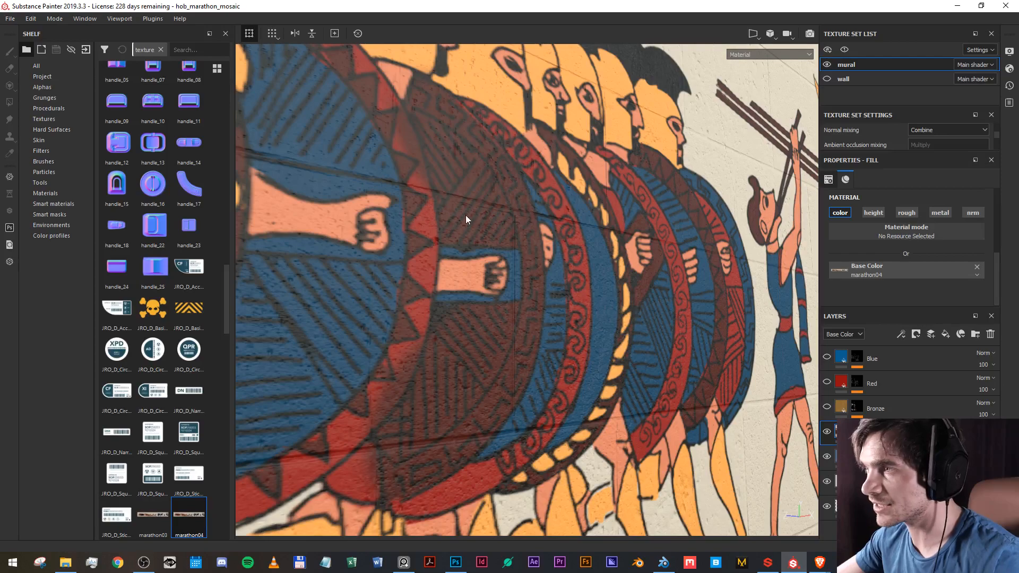
{"action": "left_click_drag", "start_coordinate": [466, 216], "coordinate": [572, 263]}
{"action": "scroll", "coordinate": [565, 251], "scroll_direction": "down", "scroll_amount": 5}
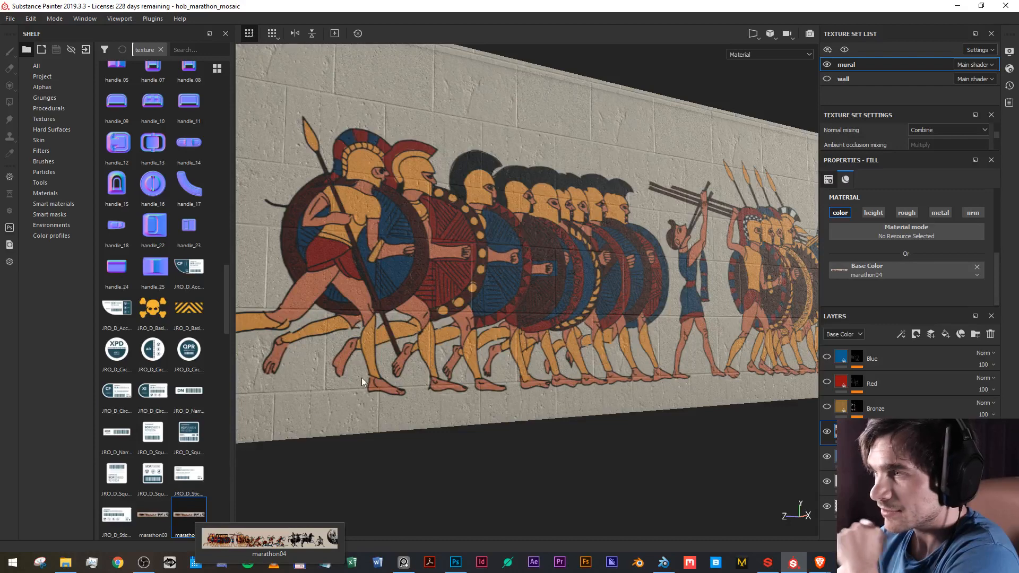
Open marathon04.png in the image viewer, examine the Greek warriors and their shields, and close the viewer.
{"action": "left_click", "coordinate": [65, 563]}
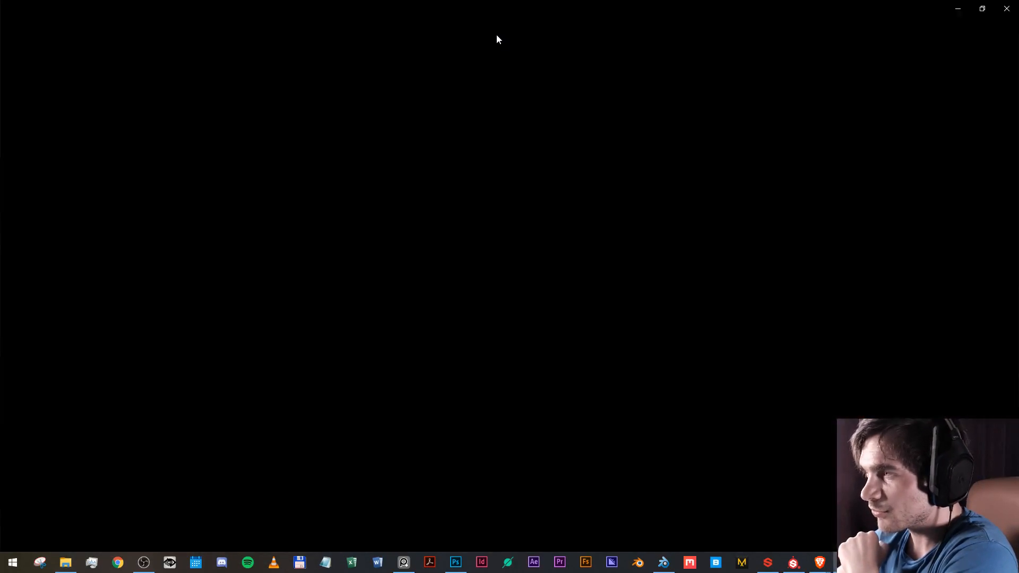
{"action": "scroll", "coordinate": [451, 300], "scroll_direction": "up", "scroll_amount": 5}
{"action": "scroll", "coordinate": [508, 305], "scroll_direction": "up", "scroll_amount": 5}
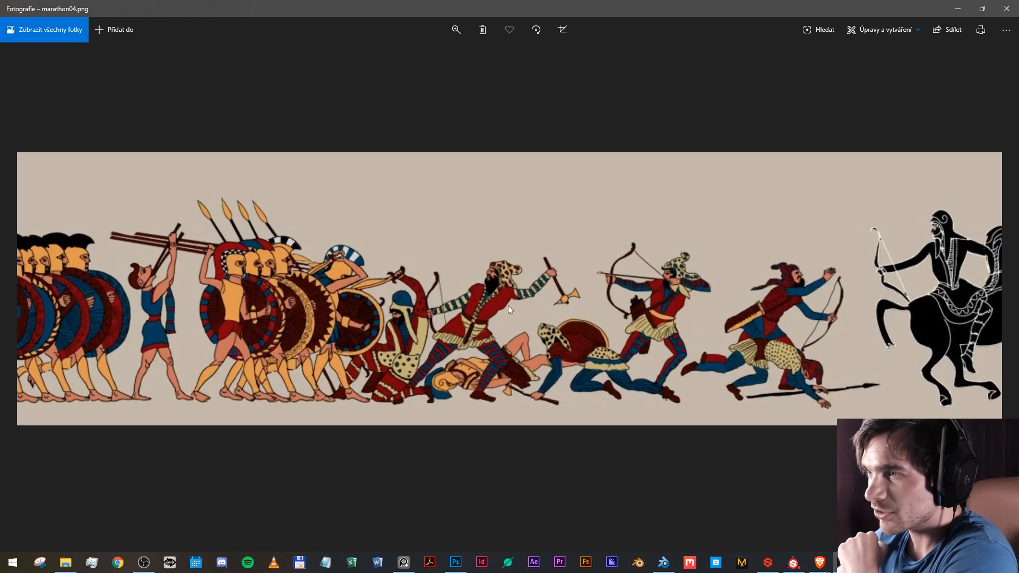
{"action": "scroll", "coordinate": [572, 298], "scroll_direction": "down", "scroll_amount": 3}
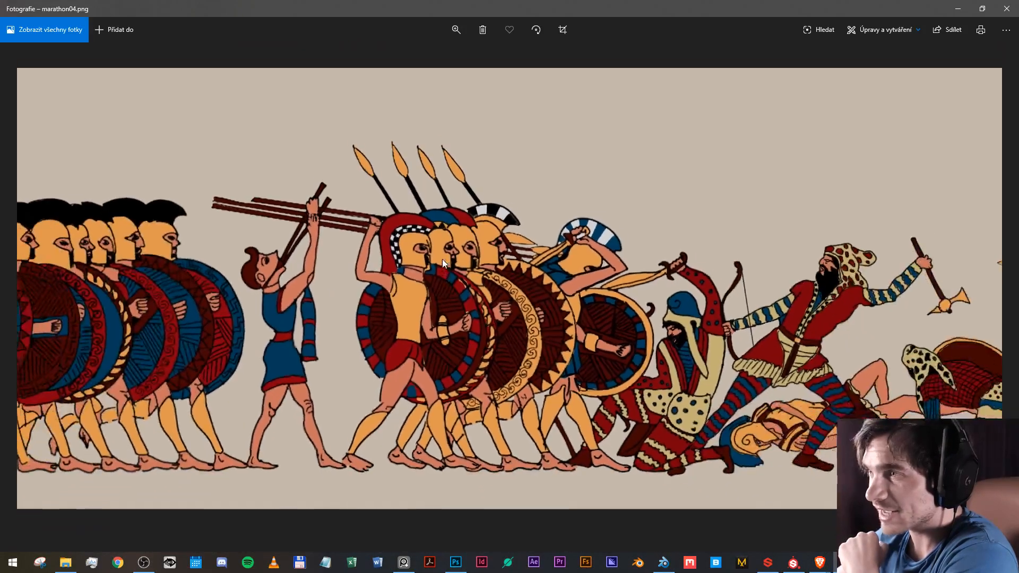
{"action": "left_click_drag", "start_coordinate": [441, 259], "coordinate": [677, 257]}
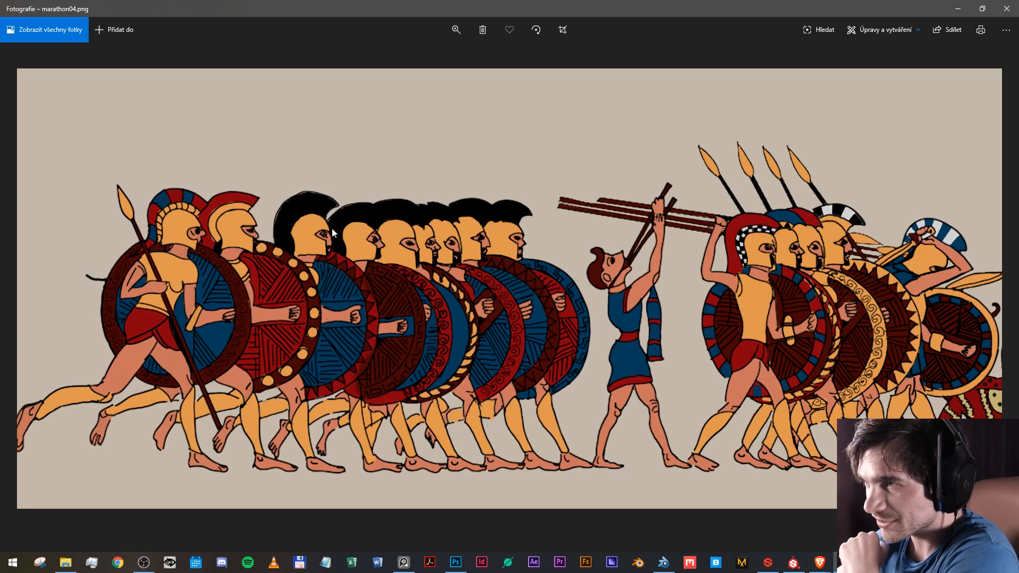
{"action": "scroll", "coordinate": [332, 228], "scroll_direction": "up", "scroll_amount": 3}
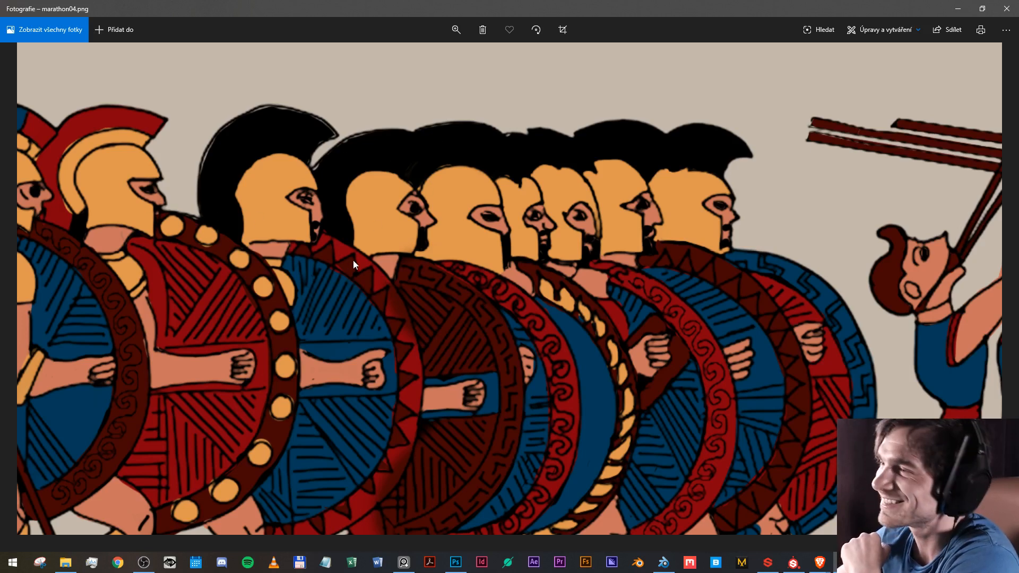
{"action": "scroll", "coordinate": [683, 265], "scroll_direction": "down", "scroll_amount": 5}
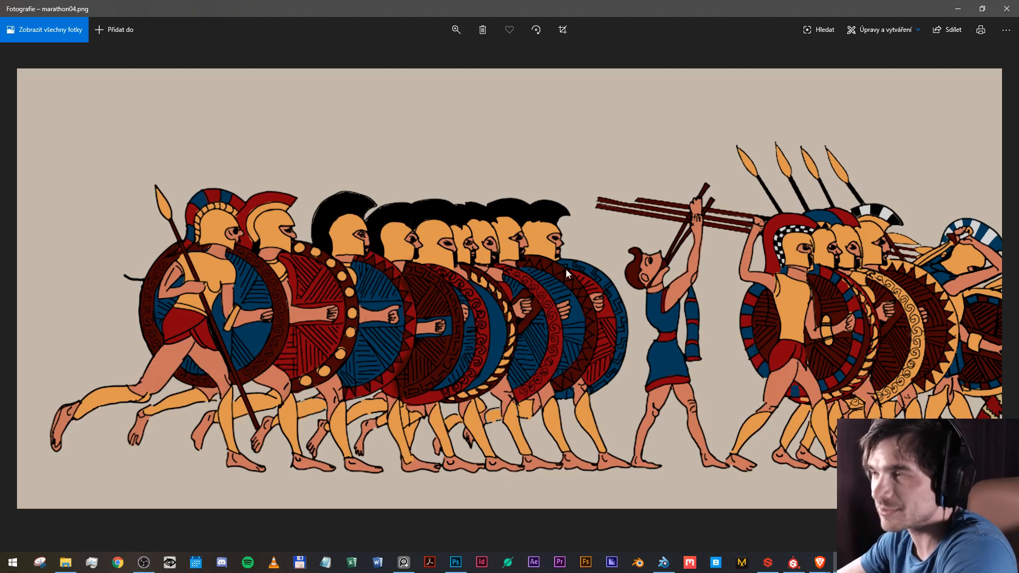
{"action": "left_click", "coordinate": [1007, 9]}
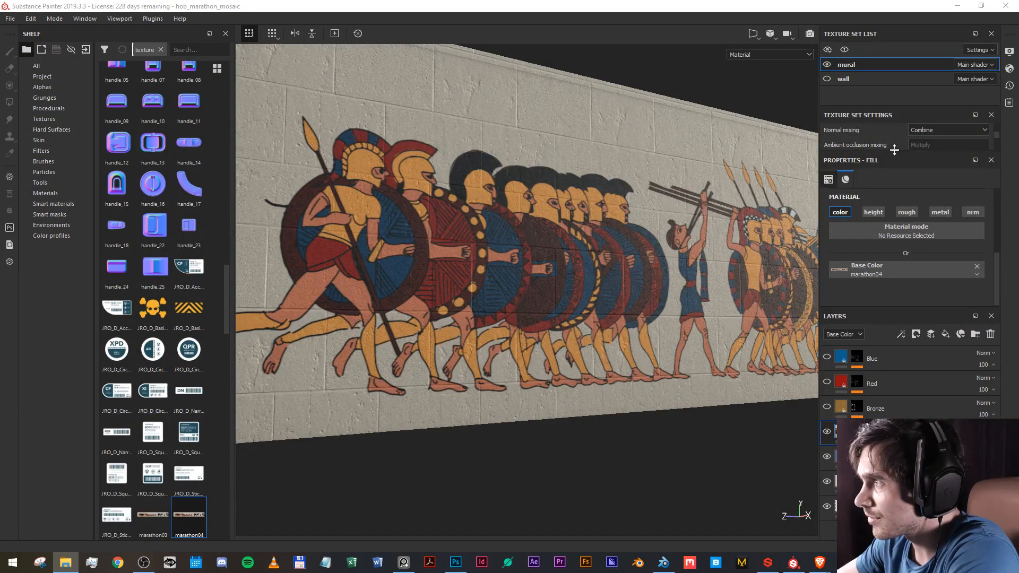
Replace the ID mesh map of the mural texture set with the marathon04 texture.
{"action": "left_click_drag", "start_coordinate": [895, 151], "coordinate": [884, 342]}
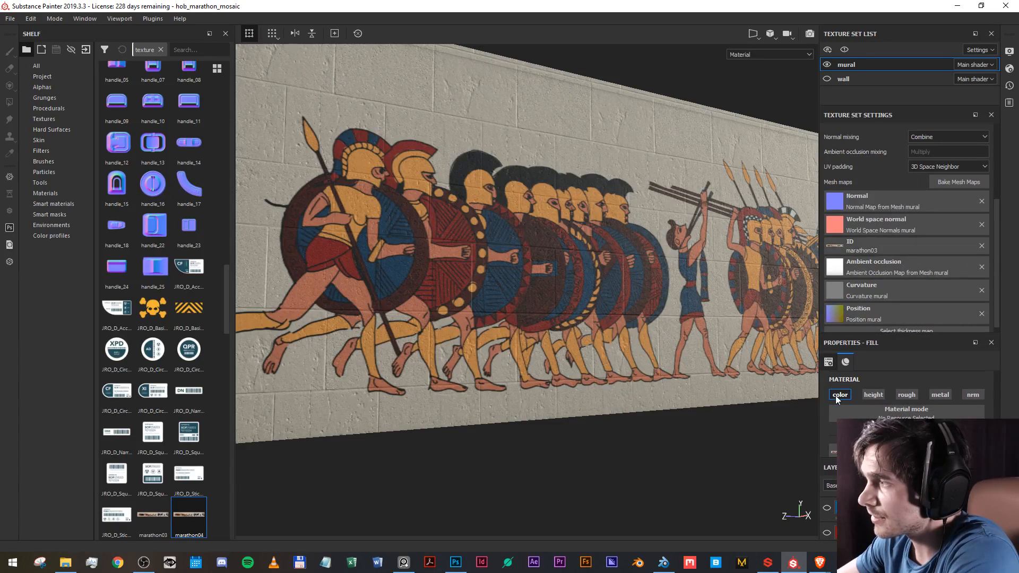
{"action": "left_click", "coordinate": [982, 247]}
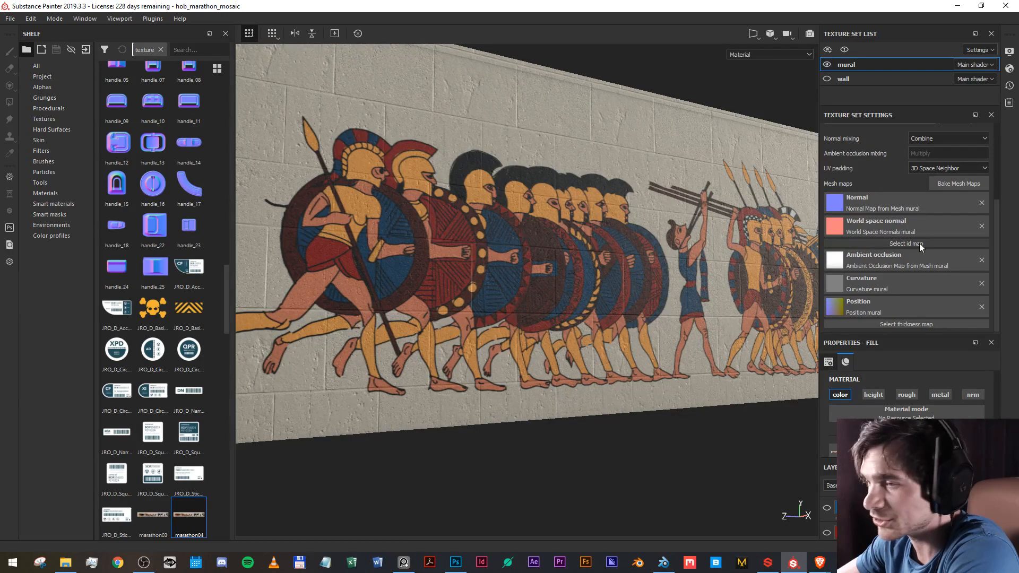
{"action": "left_click_drag", "start_coordinate": [195, 520], "coordinate": [943, 245]}
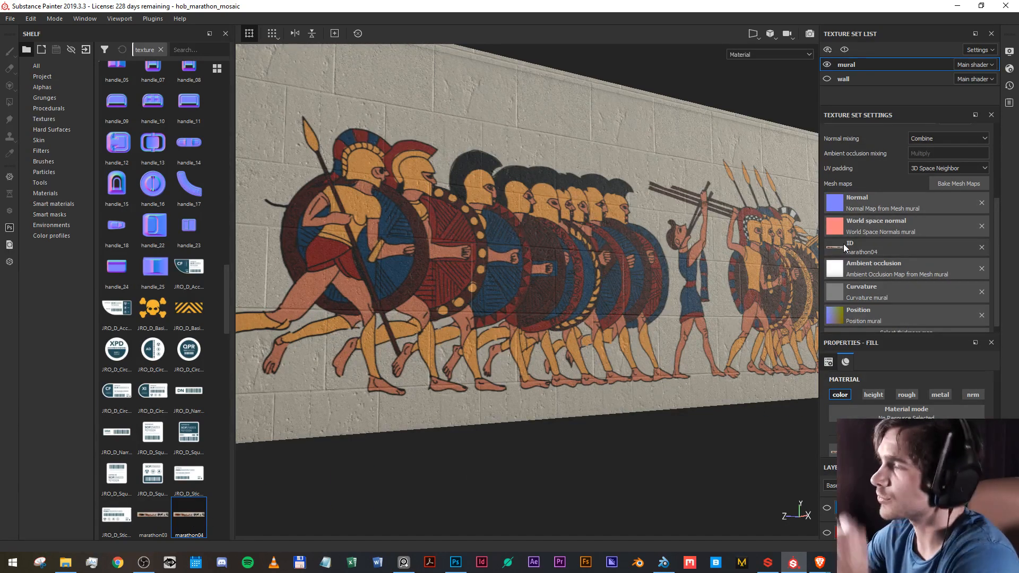
{"action": "left_click", "coordinate": [958, 184]}
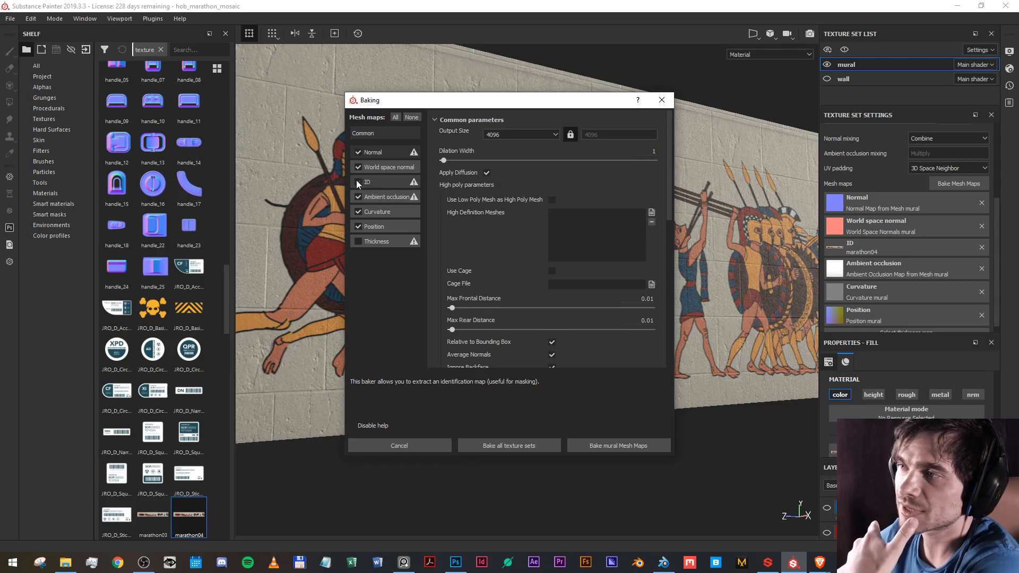
{"action": "left_click", "coordinate": [662, 100]}
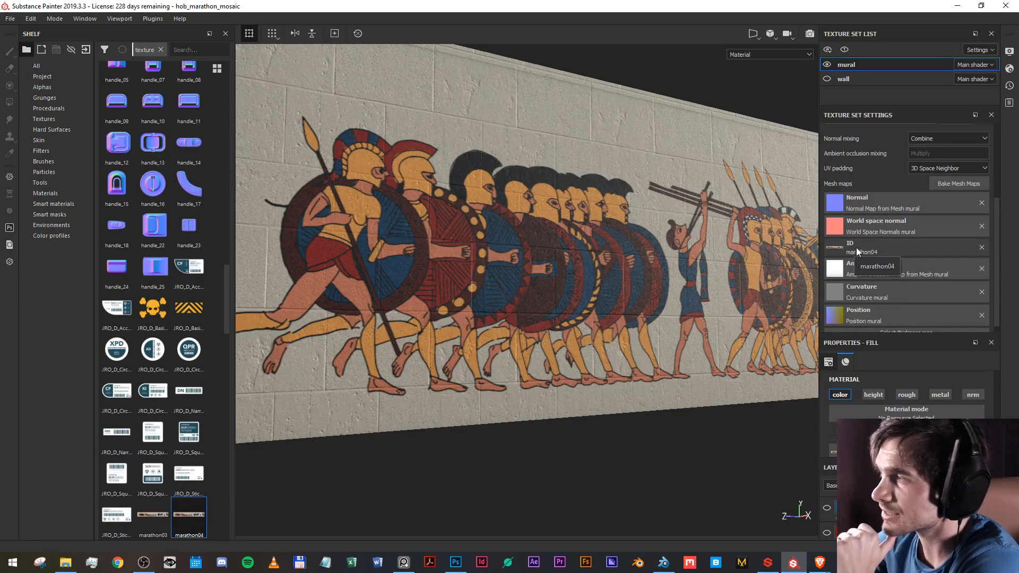
Remove the color selection mask from the Bronze layer.
{"action": "left_click", "coordinate": [890, 332]}
{"action": "left_click", "coordinate": [837, 334]}
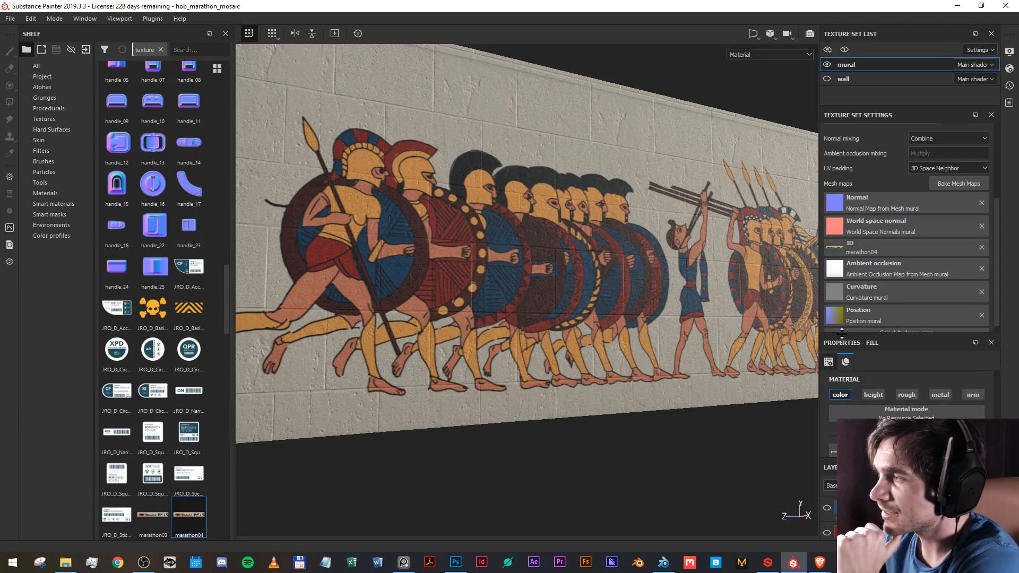
{"action": "left_click_drag", "start_coordinate": [842, 334], "coordinate": [870, 193]}
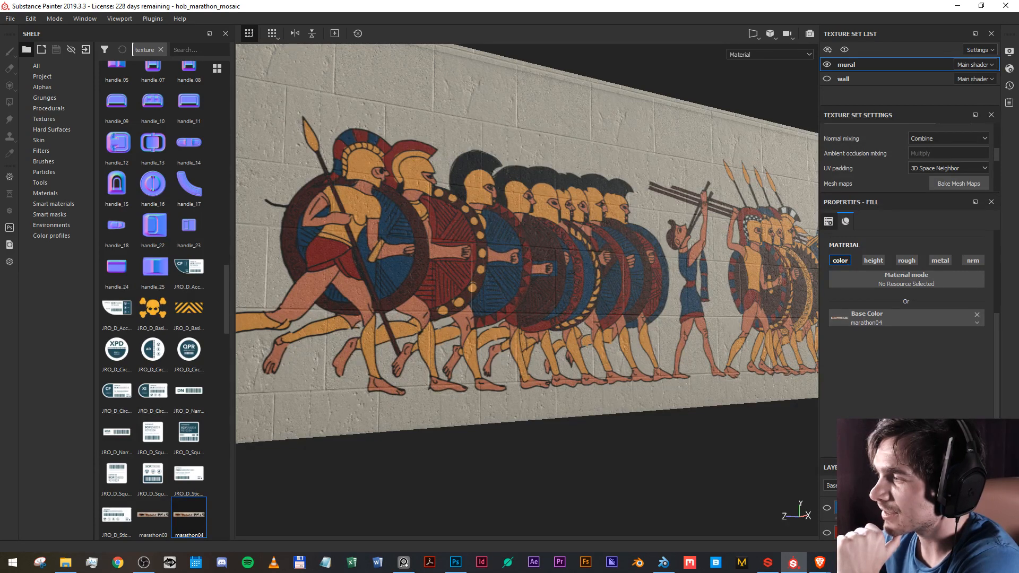
{"action": "left_click_drag", "start_coordinate": [835, 457], "coordinate": [866, 290]}
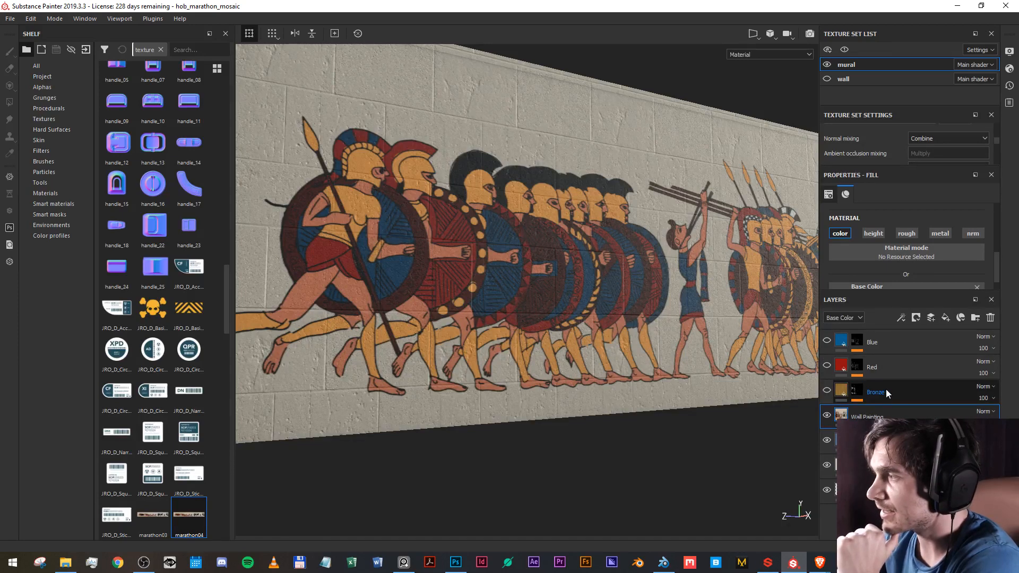
{"action": "left_click", "coordinate": [840, 391]}
{"action": "left_click", "coordinate": [856, 391]}
{"action": "right_click", "coordinate": [857, 391]}
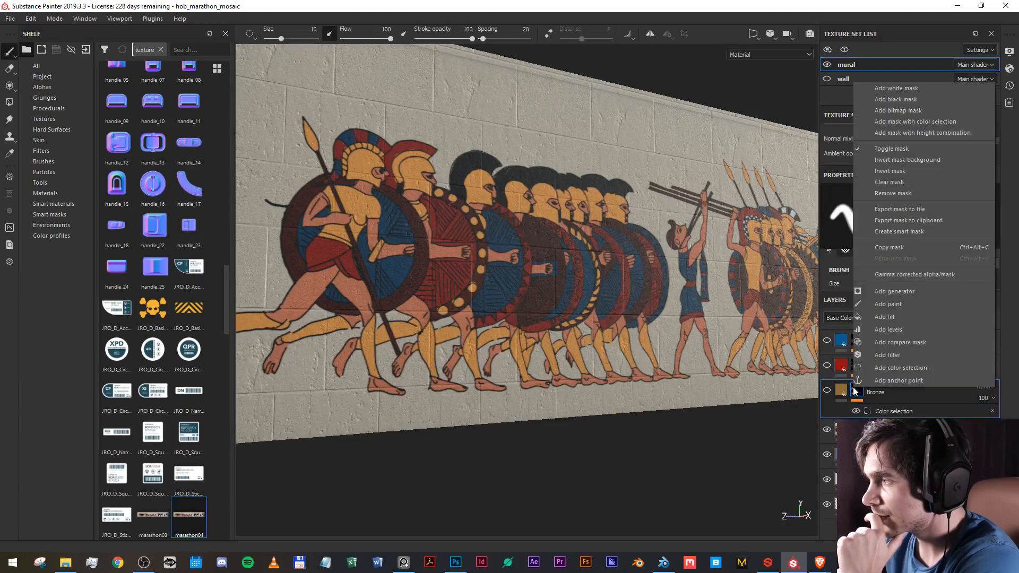
{"action": "left_click", "coordinate": [900, 193]}
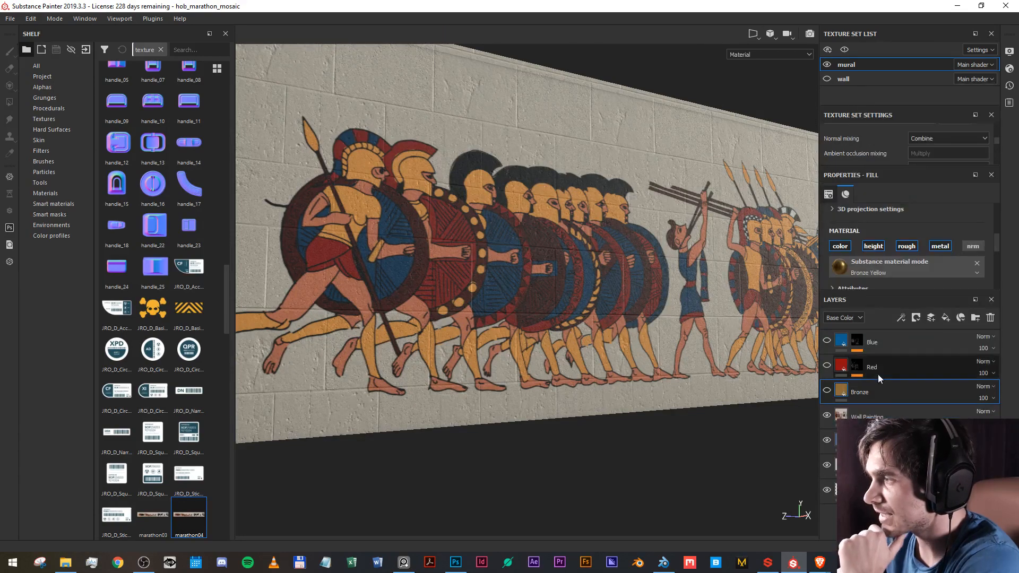
Show the Bronze layer and compare the mural with and without it, leaving the layer visible.
{"action": "left_click", "coordinate": [827, 391]}
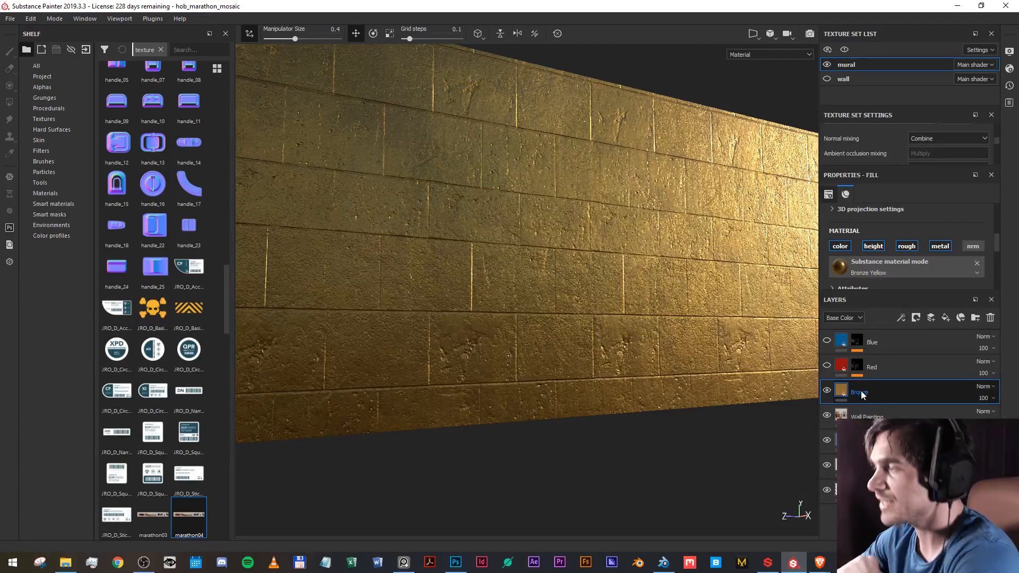
{"action": "scroll", "coordinate": [694, 300], "scroll_direction": "down", "scroll_amount": 2}
{"action": "scroll", "coordinate": [679, 285], "scroll_direction": "up", "scroll_amount": 2}
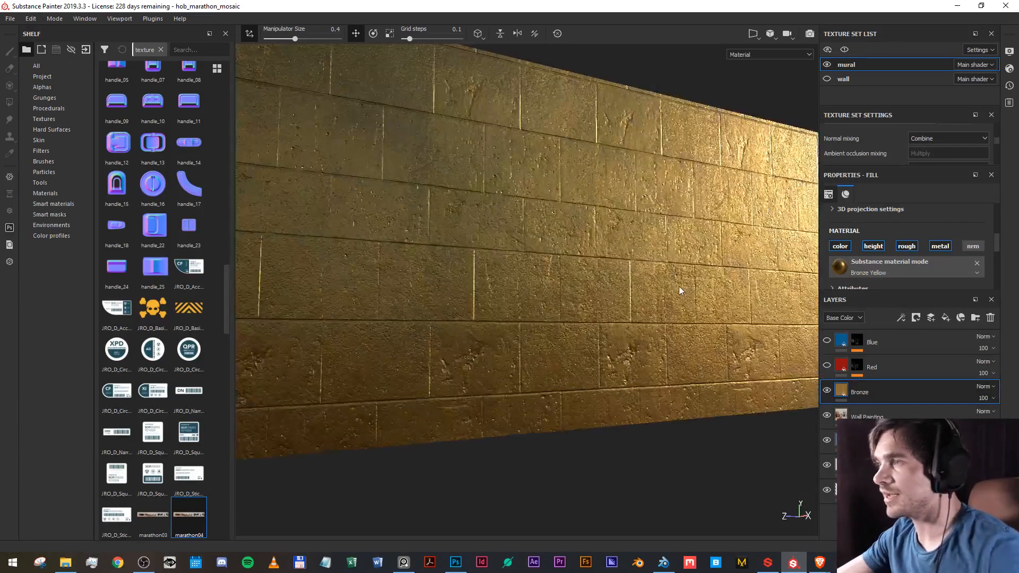
{"action": "left_click", "coordinate": [827, 391]}
{"action": "left_click", "coordinate": [827, 391]}
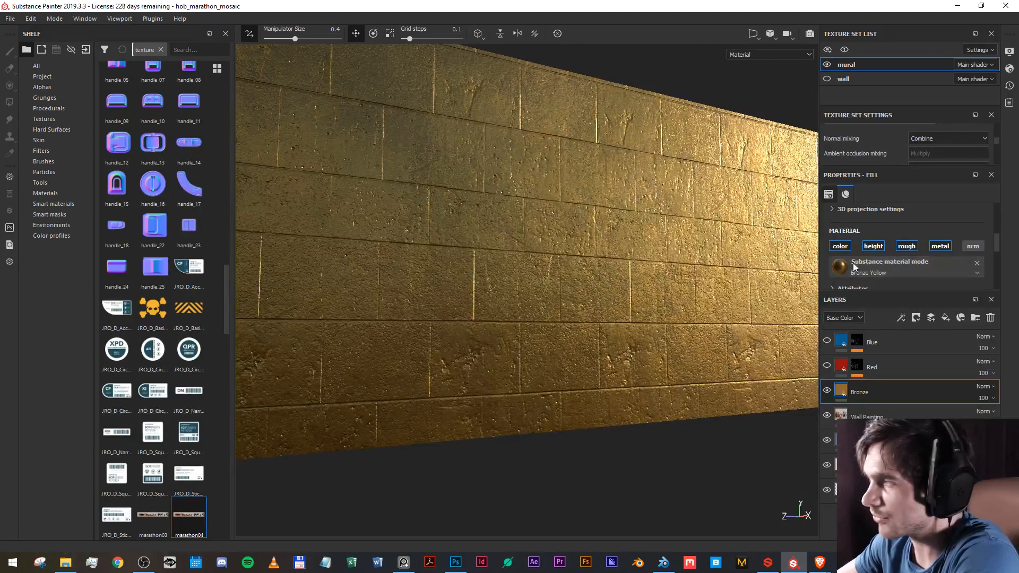
{"action": "left_click", "coordinate": [827, 391]}
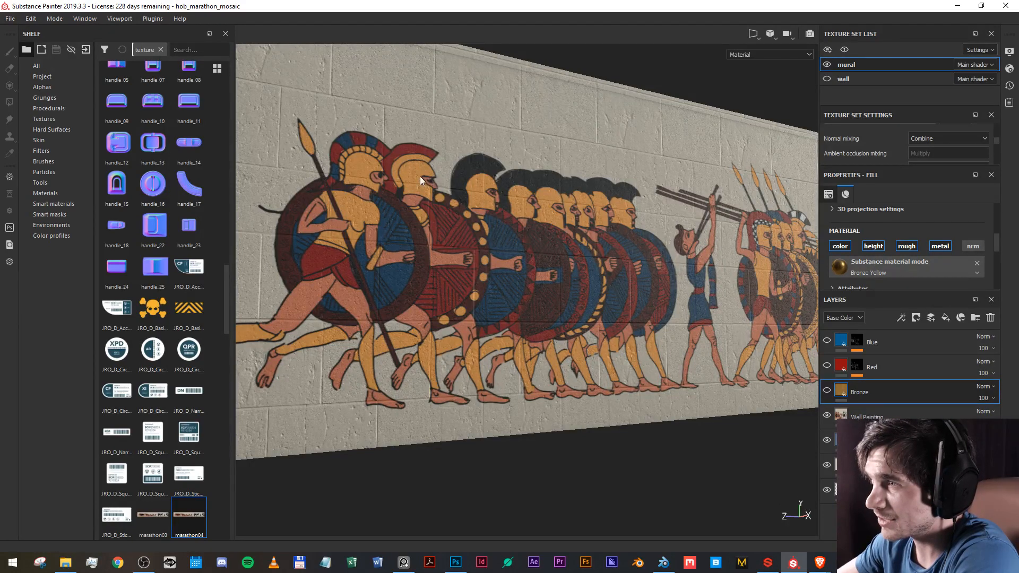
{"action": "left_click", "coordinate": [829, 390]}
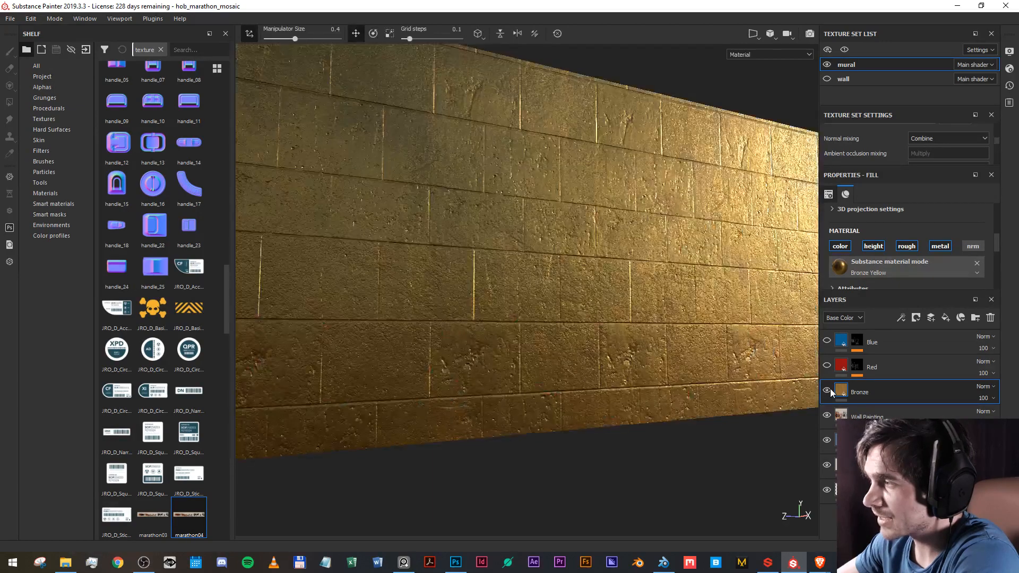
Add a black mask to the Bronze layer and replace it with a color selection mask.
{"action": "left_click", "coordinate": [917, 319]}
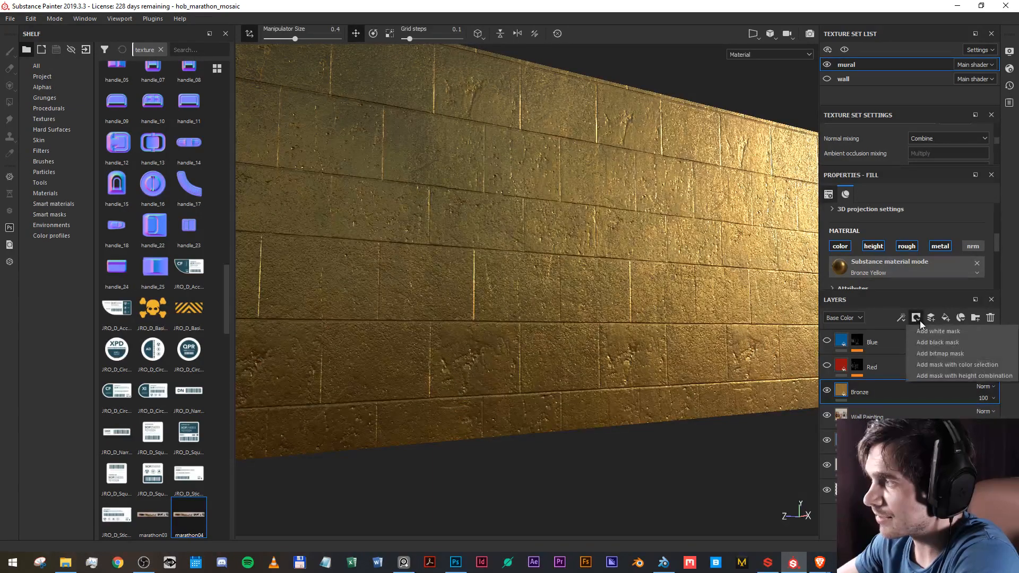
{"action": "left_click", "coordinate": [934, 343]}
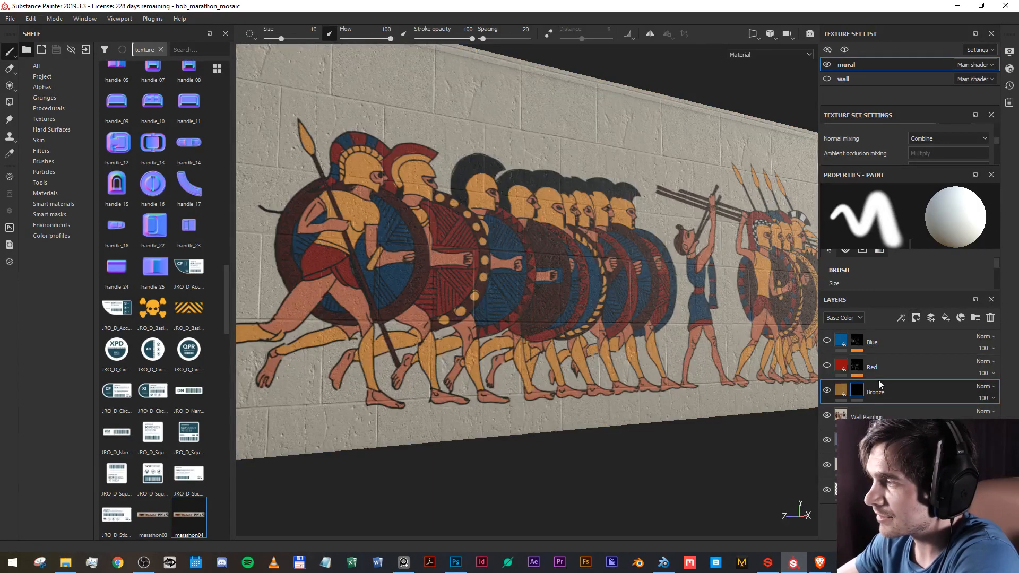
{"action": "right_click", "coordinate": [860, 390]}
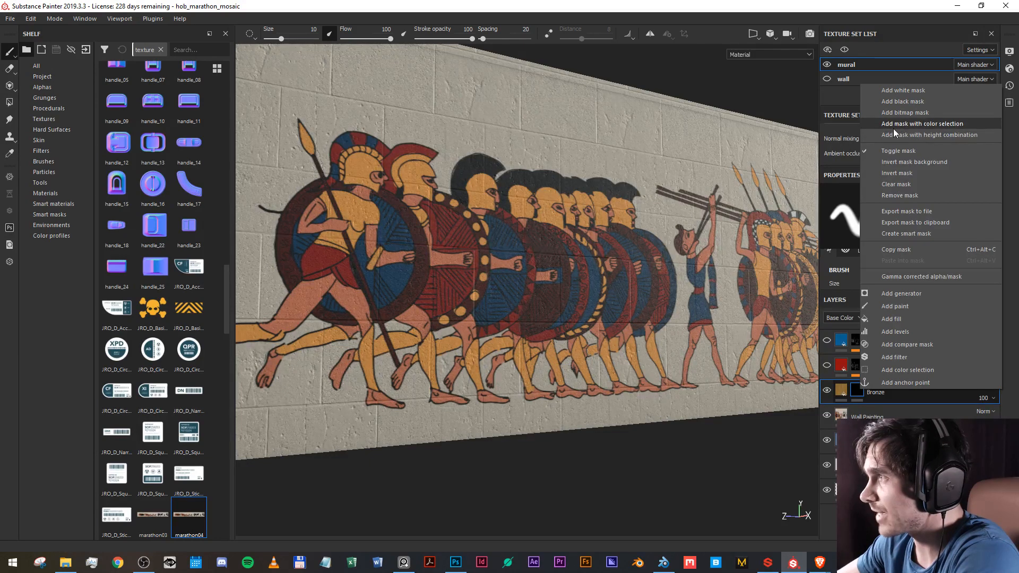
{"action": "left_click", "coordinate": [942, 123]}
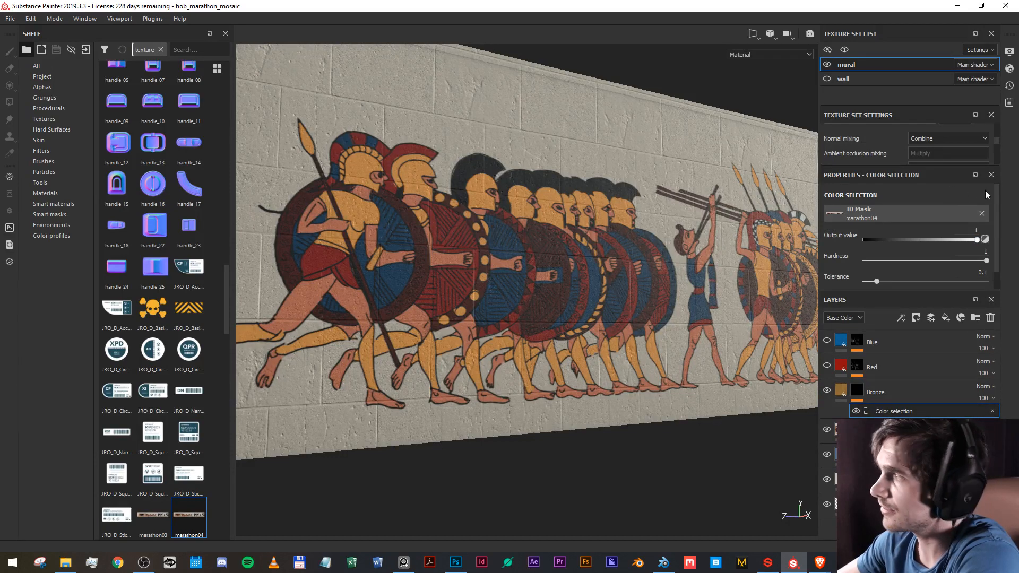
Pick the golden color of the second warrior's helmet from the ID map for the Bronze mask's color selection.
{"action": "left_click_drag", "start_coordinate": [999, 195], "coordinate": [1000, 220]}
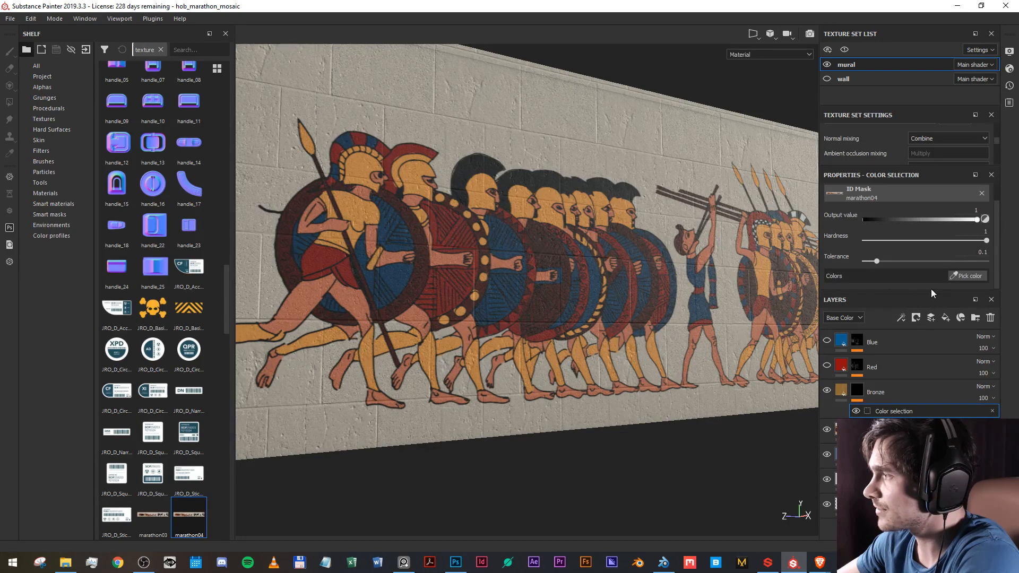
{"action": "left_click_drag", "start_coordinate": [873, 289], "coordinate": [873, 325]}
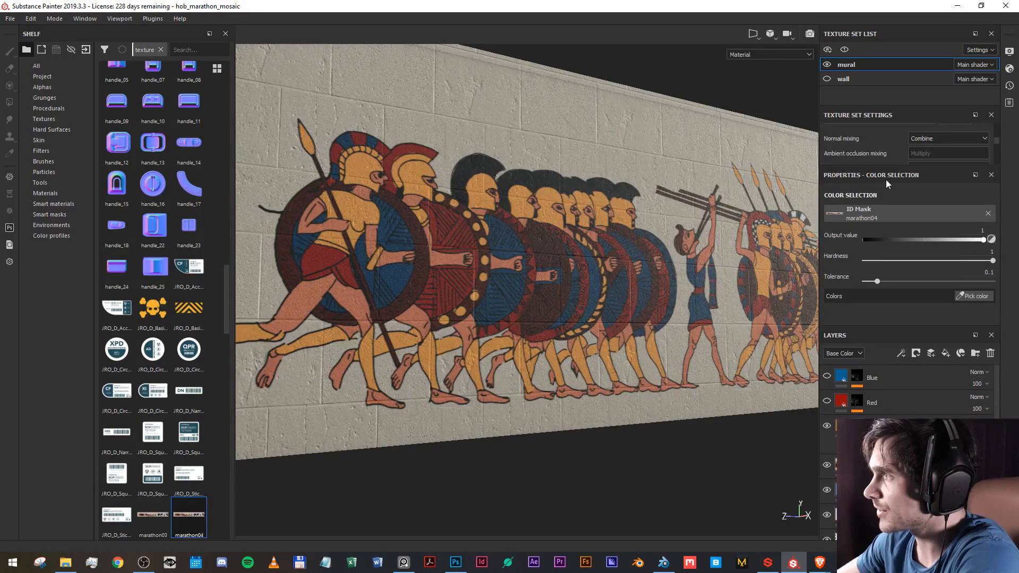
{"action": "left_click", "coordinate": [972, 297]}
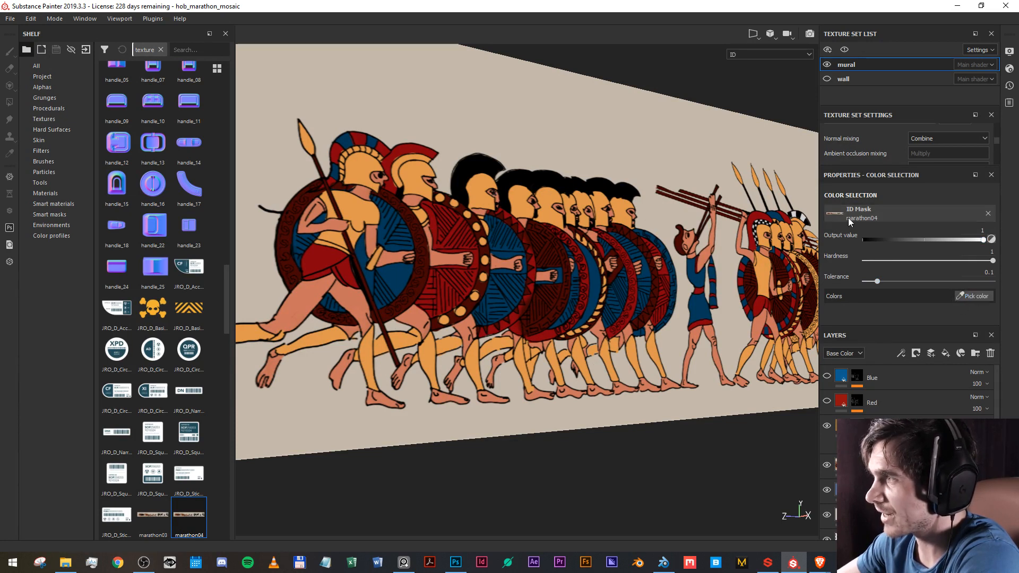
{"action": "left_click", "coordinate": [409, 172]}
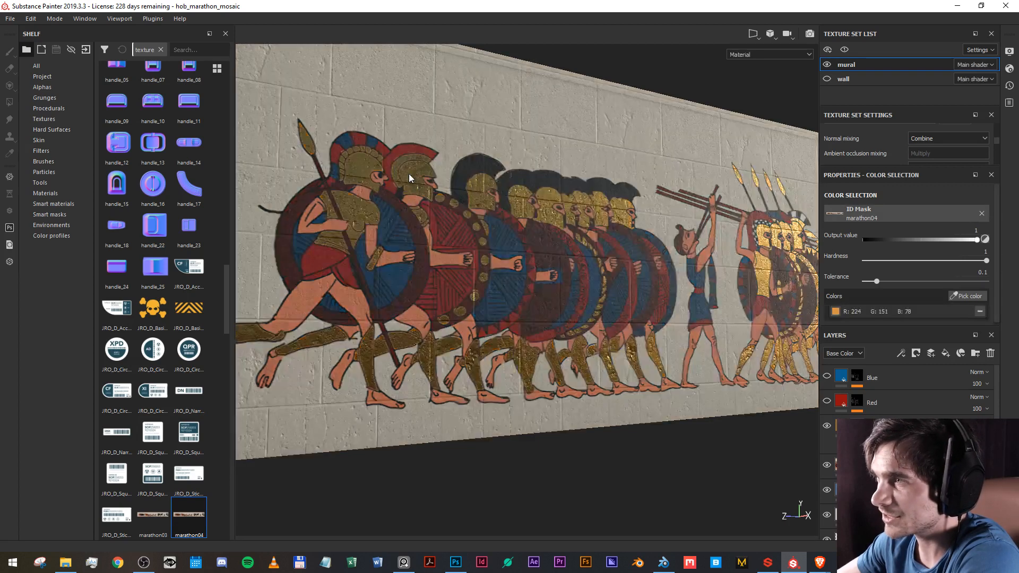
Compare the mural with and without the masked Bronze layer and examine the bronze areas along the whole wall.
{"action": "left_click", "coordinate": [828, 426]}
{"action": "left_click", "coordinate": [828, 426]}
{"action": "scroll", "coordinate": [587, 273], "scroll_direction": "up", "scroll_amount": 3}
{"action": "mouse_move", "coordinate": [696, 225]}
{"action": "left_mouse_down"}
{"action": "mouse_move", "coordinate": [532, 220]}
{"action": "mouse_move", "coordinate": [396, 259]}
{"action": "mouse_move", "coordinate": [681, 298]}
{"action": "mouse_move", "coordinate": [387, 260]}
{"action": "mouse_move", "coordinate": [459, 261]}
{"action": "left_mouse_up"}
{"action": "left_click_drag", "start_coordinate": [752, 274], "coordinate": [419, 237]}
{"action": "scroll", "coordinate": [699, 271], "scroll_direction": "up", "scroll_amount": 3}
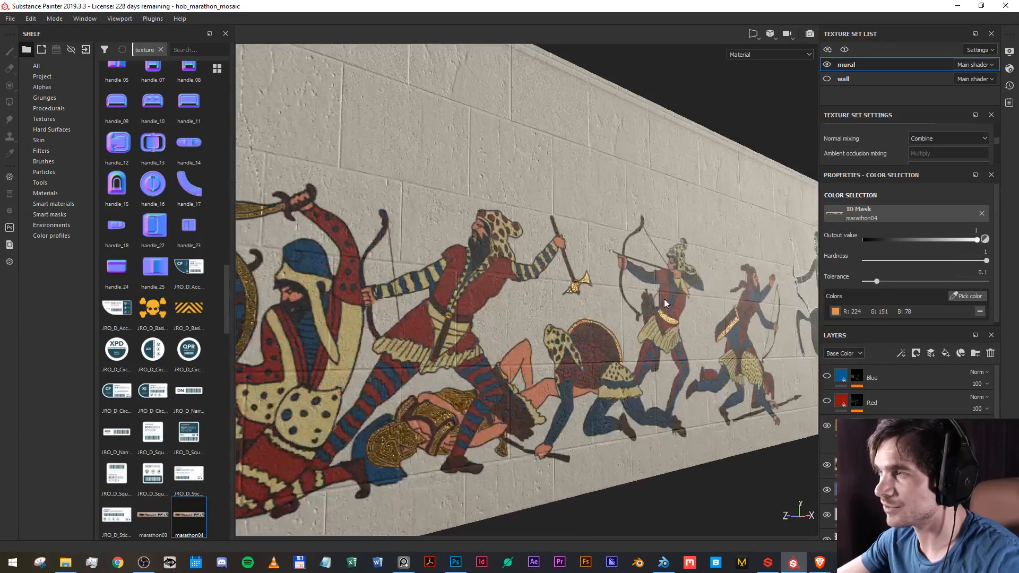
{"action": "left_click_drag", "start_coordinate": [386, 386], "coordinate": [629, 403]}
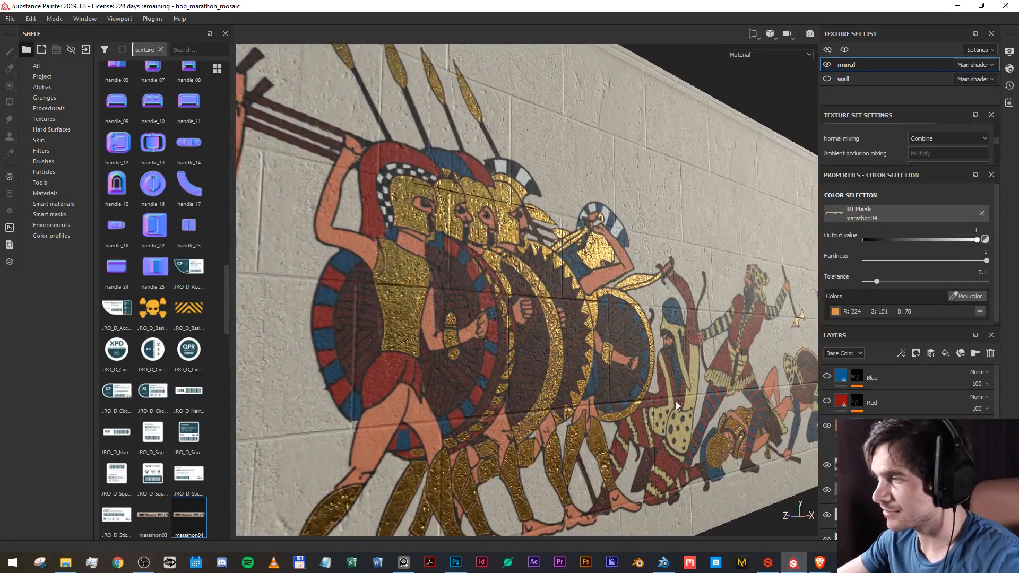
{"action": "left_click_drag", "start_coordinate": [580, 313], "coordinate": [337, 203]}
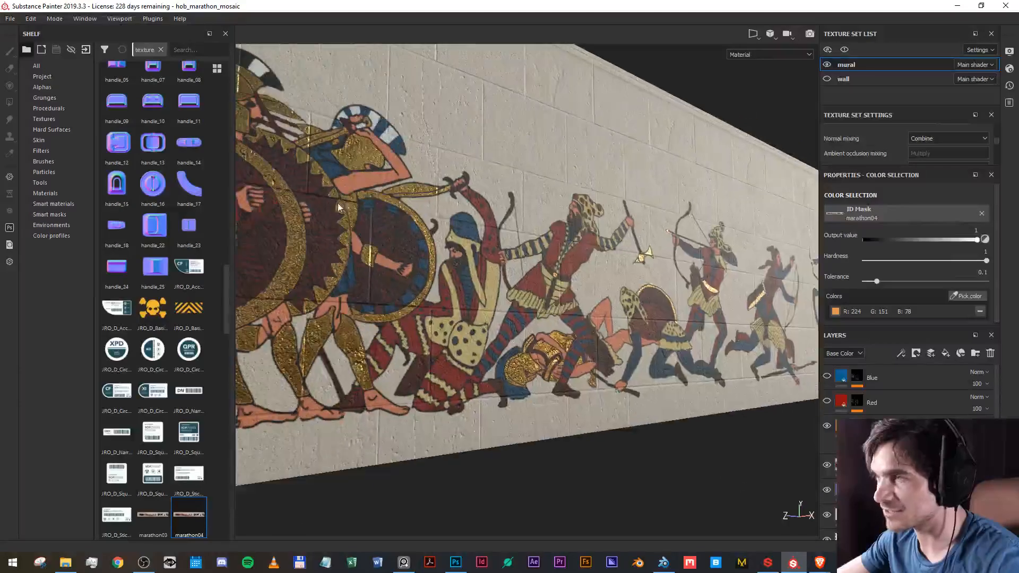
{"action": "scroll", "coordinate": [451, 346], "scroll_direction": "down", "scroll_amount": 3}
{"action": "scroll", "coordinate": [585, 230], "scroll_direction": "up", "scroll_amount": 5}
{"action": "left_click_drag", "start_coordinate": [584, 231], "coordinate": [416, 253]}
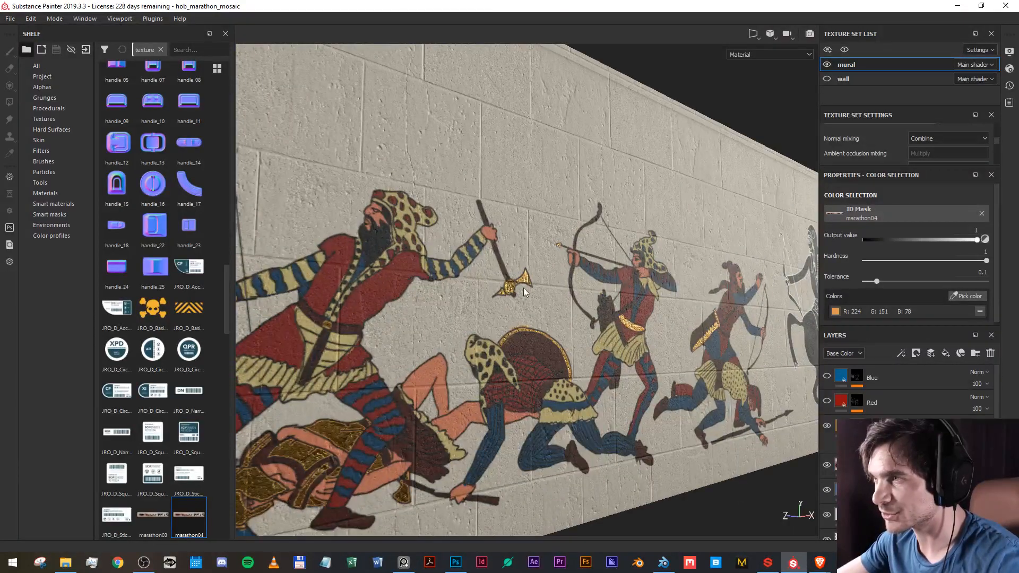
{"action": "left_click_drag", "start_coordinate": [683, 256], "coordinate": [582, 347]}
{"action": "scroll", "coordinate": [583, 346], "scroll_direction": "down", "scroll_amount": 3}
{"action": "left_click_drag", "start_coordinate": [329, 297], "coordinate": [744, 329]}
{"action": "scroll", "coordinate": [641, 312], "scroll_direction": "down", "scroll_amount": 1}
{"action": "scroll", "coordinate": [641, 315], "scroll_direction": "up", "scroll_amount": 2}
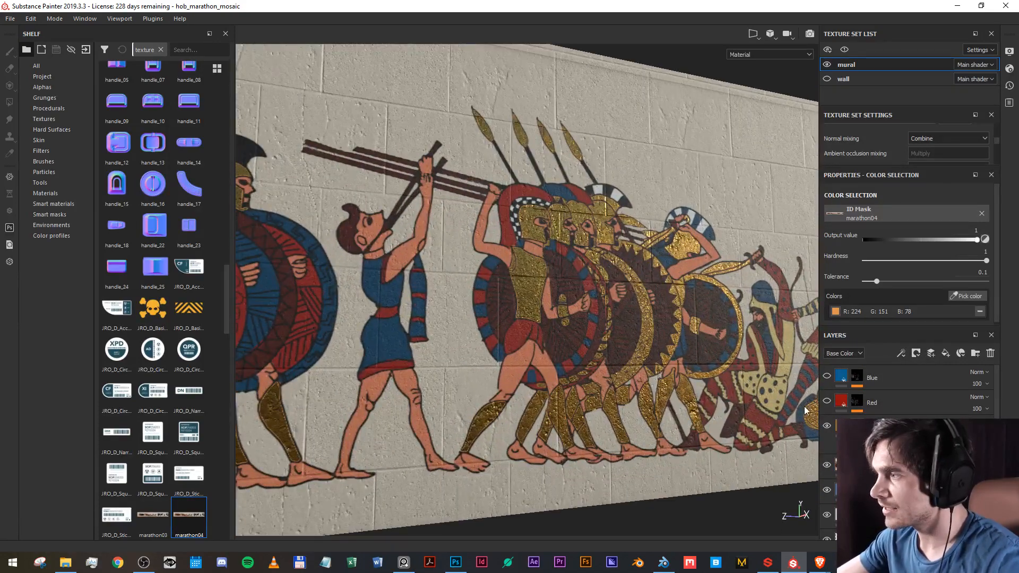
Search the materials for "linen" and add Linen Woven as a new fill layer directly below the Red layer.
{"action": "left_click", "coordinate": [872, 405]}
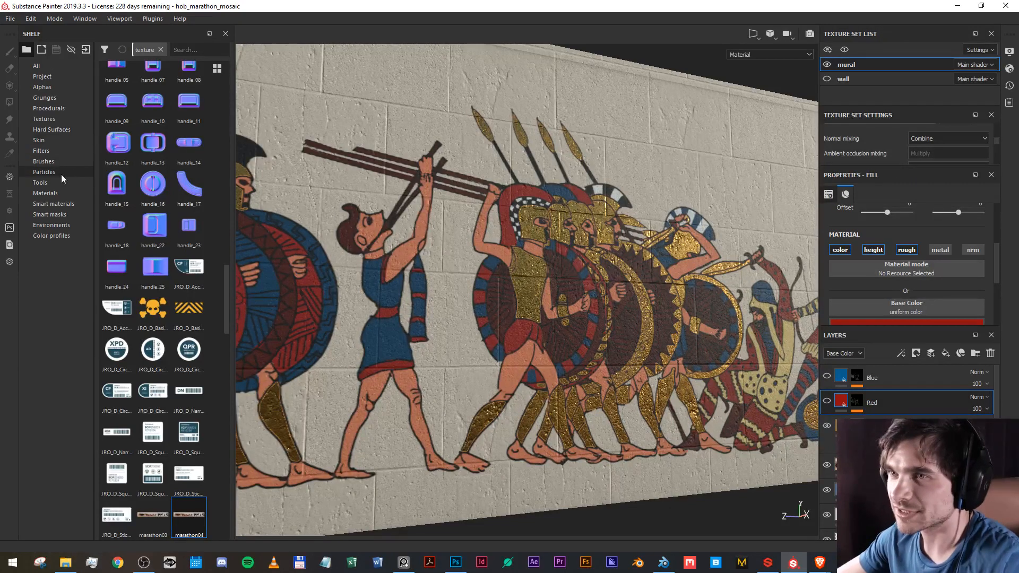
{"action": "left_click", "coordinate": [53, 192]}
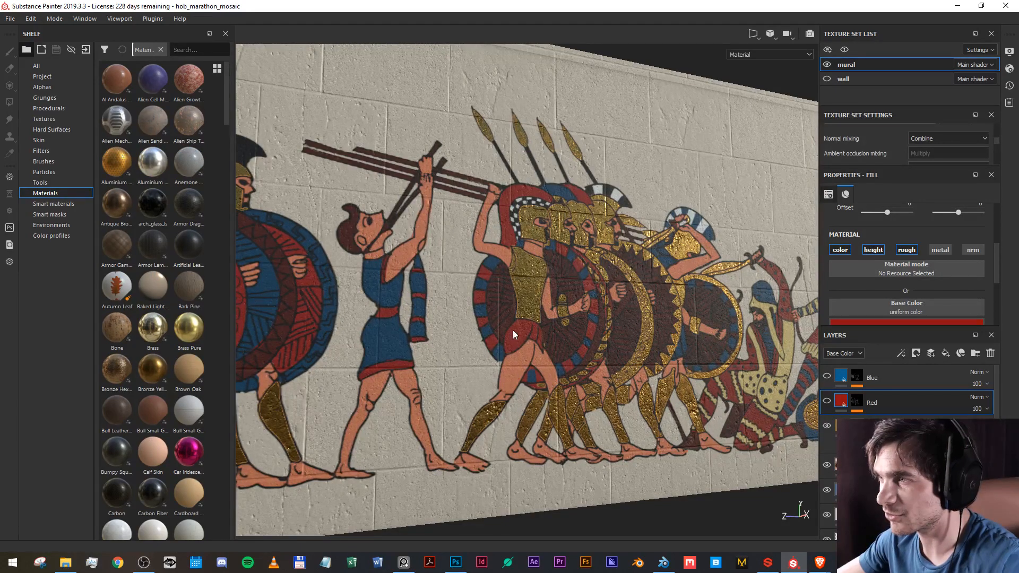
{"action": "left_click", "coordinate": [176, 50]}
{"action": "type", "text": "linen"}
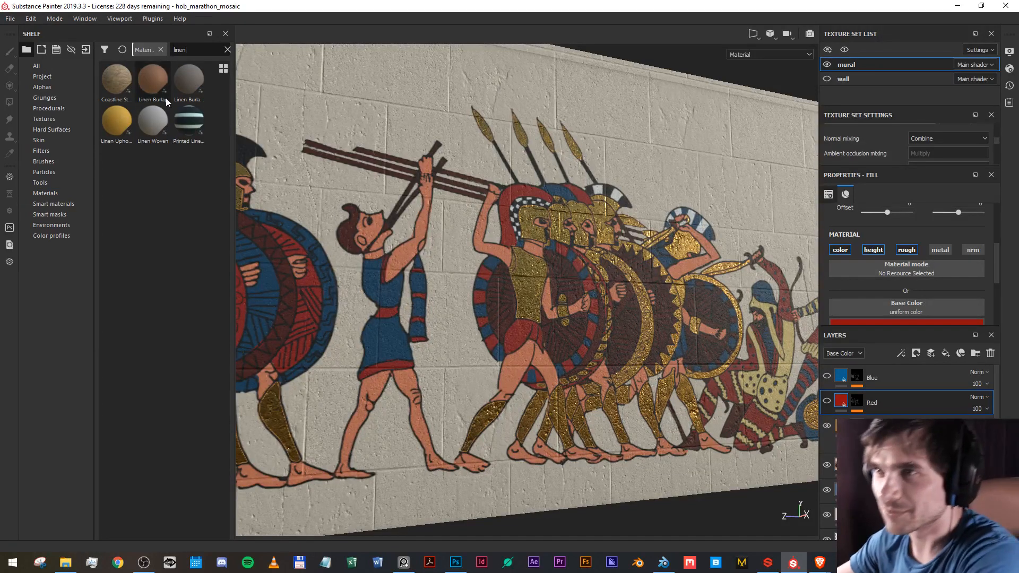
{"action": "mouse_move", "coordinate": [139, 136]}
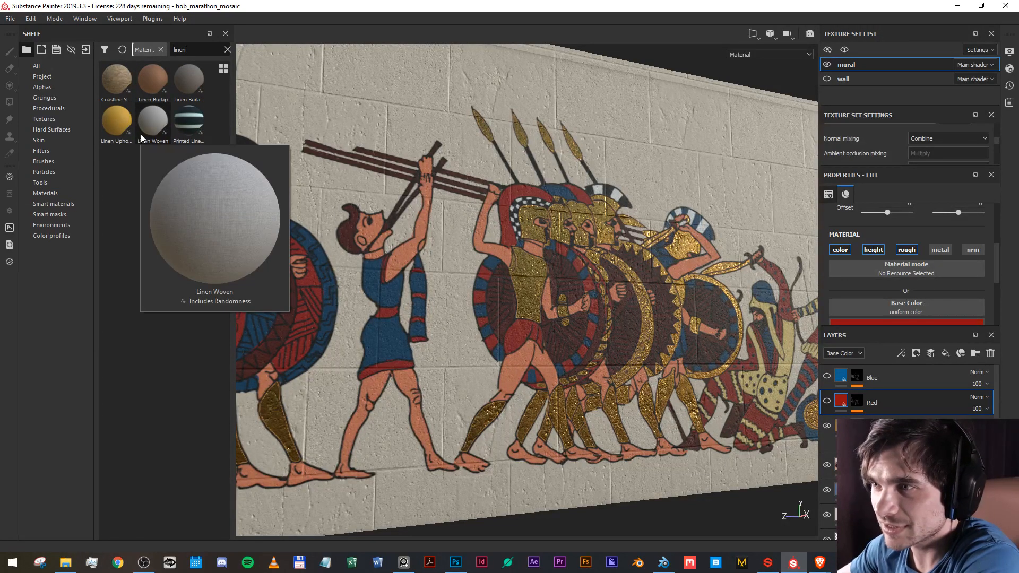
{"action": "left_click_drag", "start_coordinate": [145, 126], "coordinate": [896, 408]}
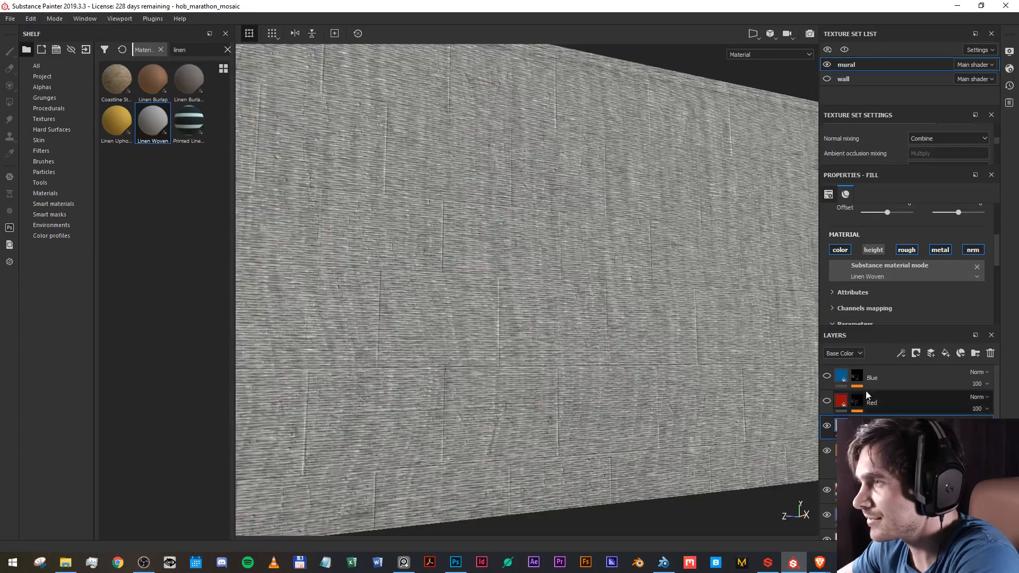
Set the Linen Woven layer to tri-planar projection with a scale of 20 and check the weave up close.
{"action": "scroll", "coordinate": [525, 279], "scroll_direction": "down", "scroll_amount": 5}
{"action": "scroll", "coordinate": [526, 281], "scroll_direction": "up", "scroll_amount": 3}
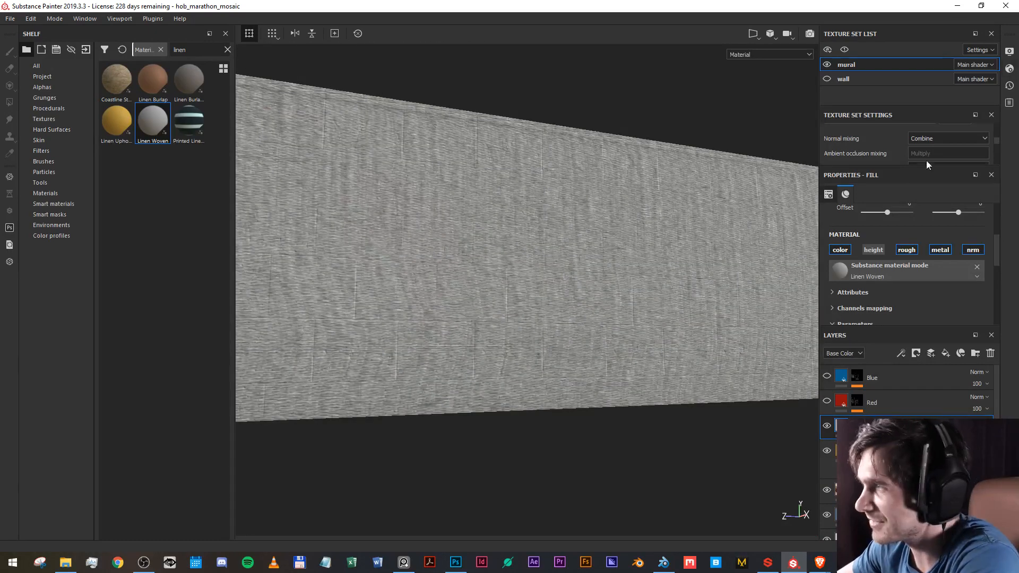
{"action": "scroll", "coordinate": [886, 223], "scroll_direction": "up", "scroll_amount": 5}
{"action": "left_click", "coordinate": [882, 229]}
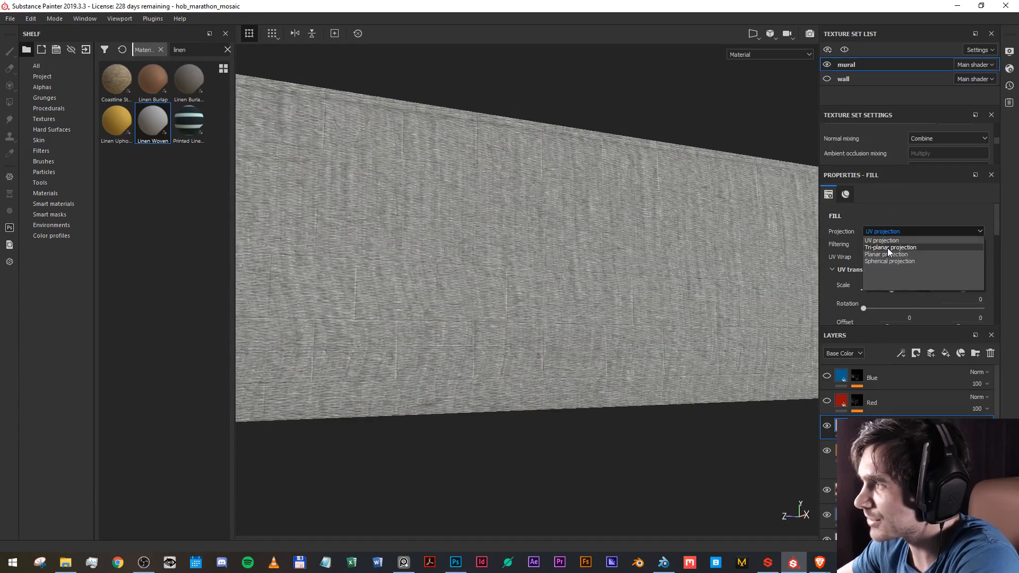
{"action": "left_click", "coordinate": [888, 248]}
{"action": "left_click", "coordinate": [907, 299]}
{"action": "type", "text": "20"}
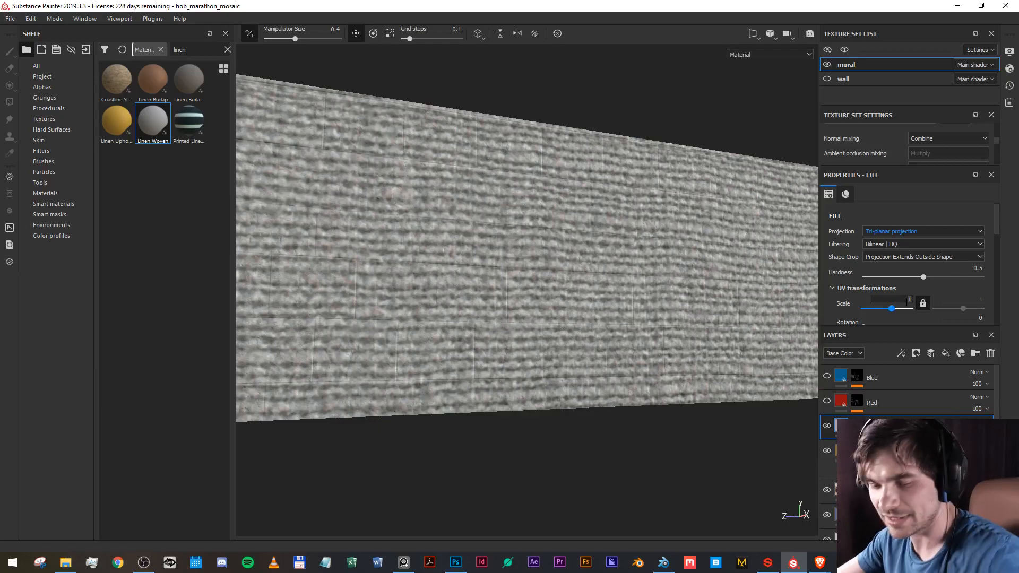
{"action": "key", "text": "Return"}
{"action": "scroll", "coordinate": [448, 222], "scroll_direction": "up", "scroll_amount": 5}
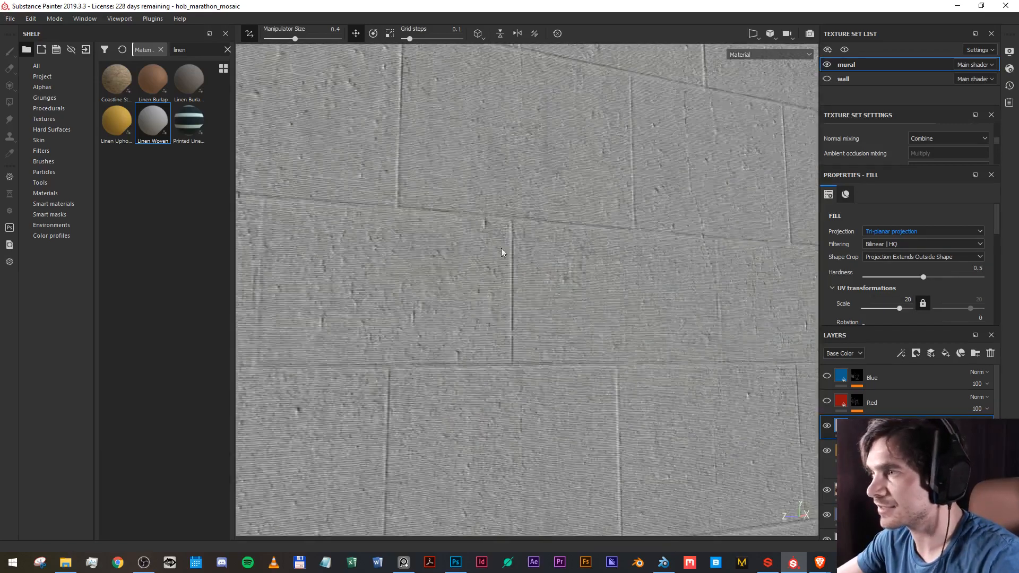
{"action": "left_click_drag", "start_coordinate": [538, 260], "coordinate": [581, 266]}
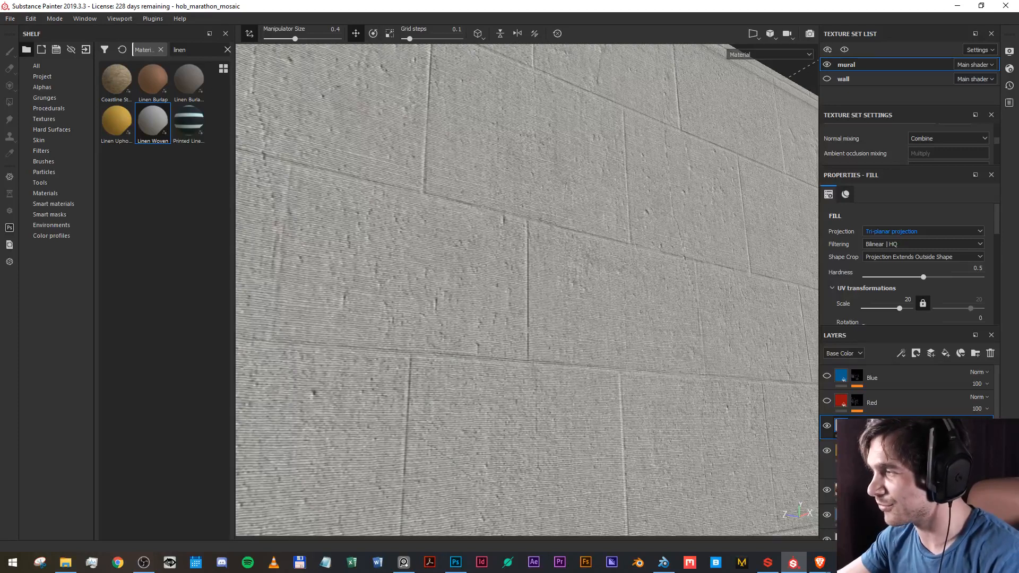
Change the Linen Woven material's color to a saturated red.
{"action": "left_click", "coordinate": [918, 353]}
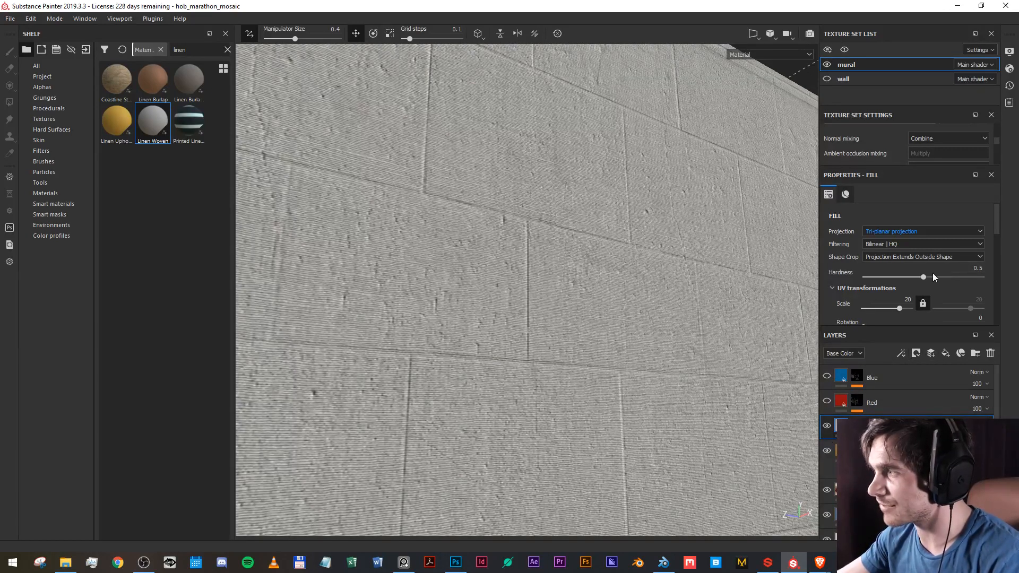
{"action": "scroll", "coordinate": [932, 273], "scroll_direction": "down", "scroll_amount": 10}
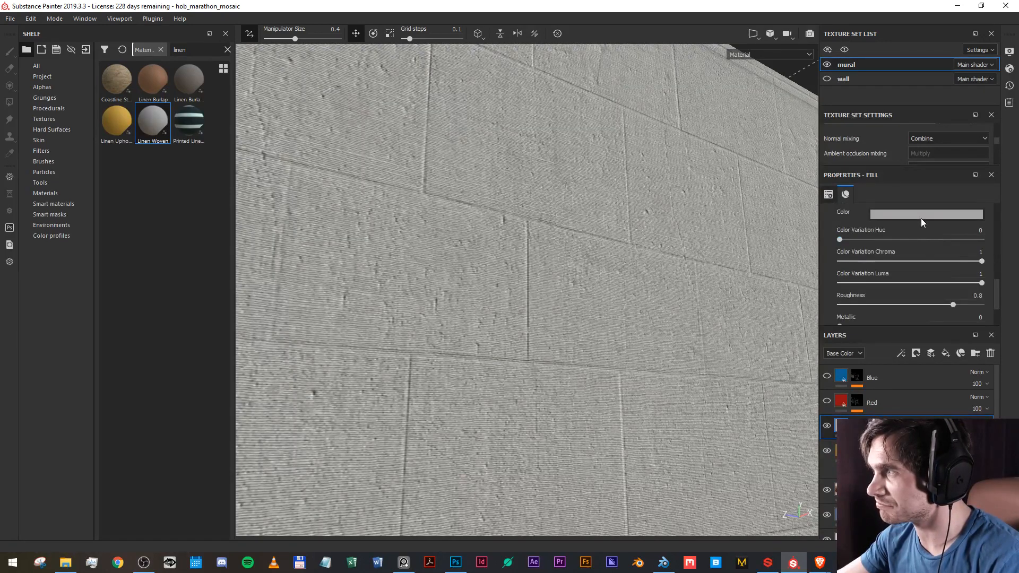
{"action": "left_click", "coordinate": [921, 219]}
{"action": "left_click", "coordinate": [984, 248]}
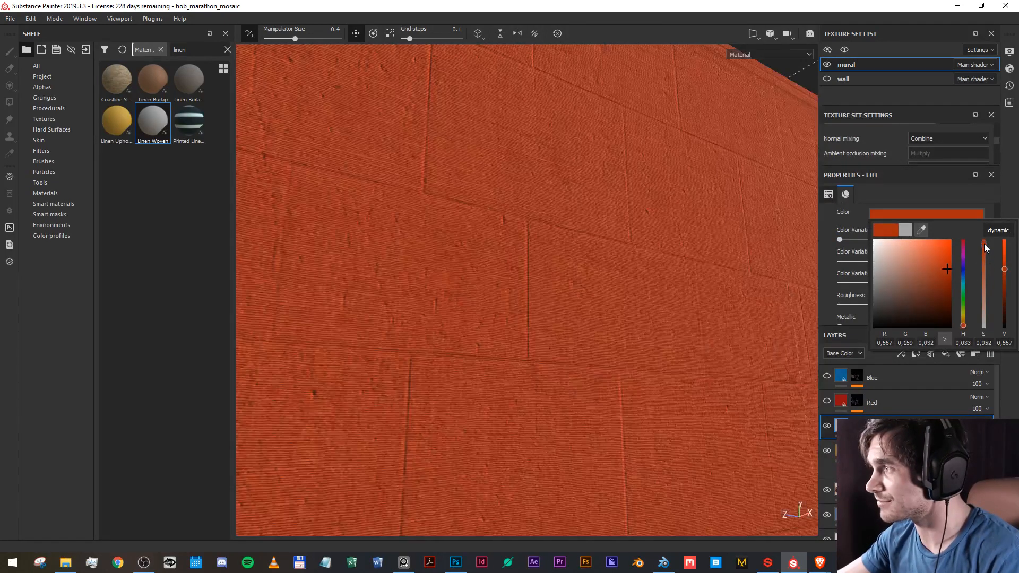
{"action": "left_click_drag", "start_coordinate": [984, 244], "coordinate": [984, 243]}
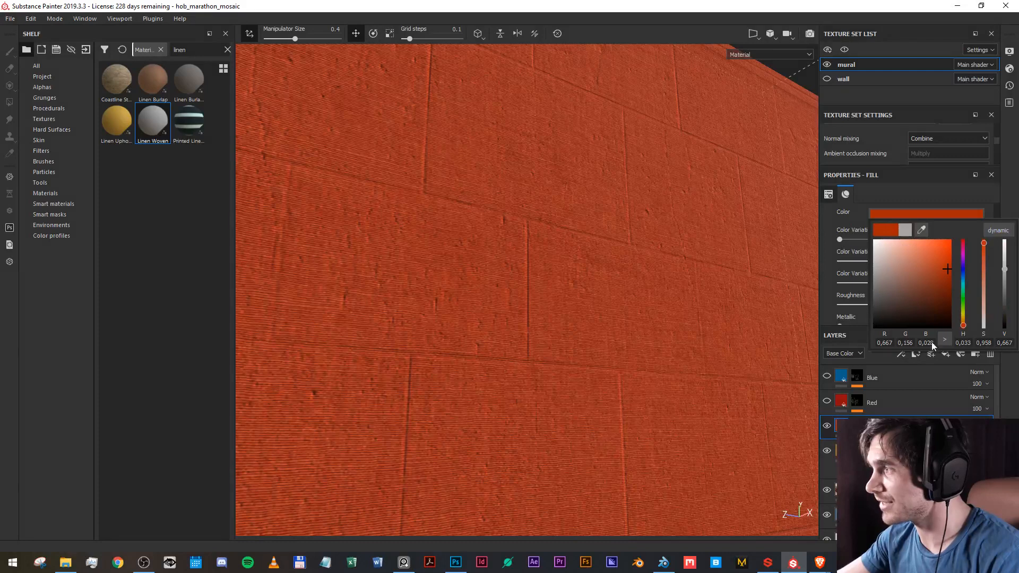
{"action": "left_click", "coordinate": [965, 329]}
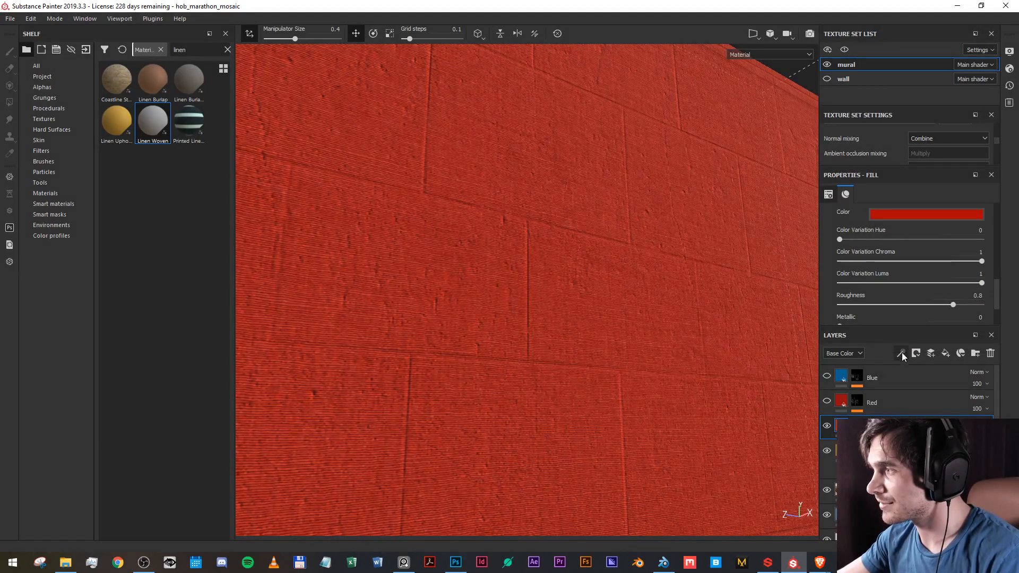
Mask the Linen Woven layer with a color selection, picking the red of the foremost warrior's helmet crest.
{"action": "left_click", "coordinate": [916, 353]}
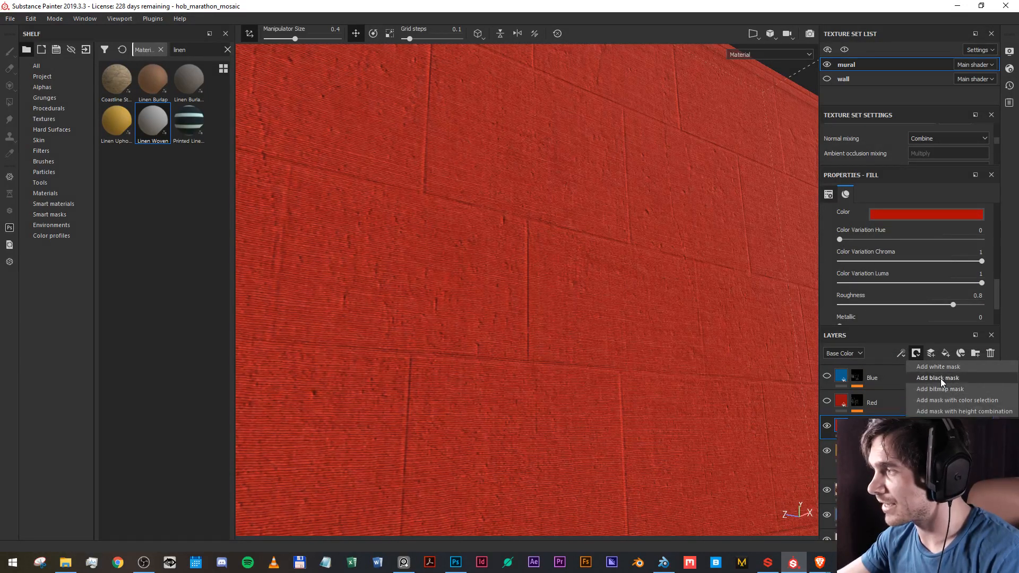
{"action": "left_click", "coordinate": [939, 378]}
{"action": "right_click", "coordinate": [857, 425]}
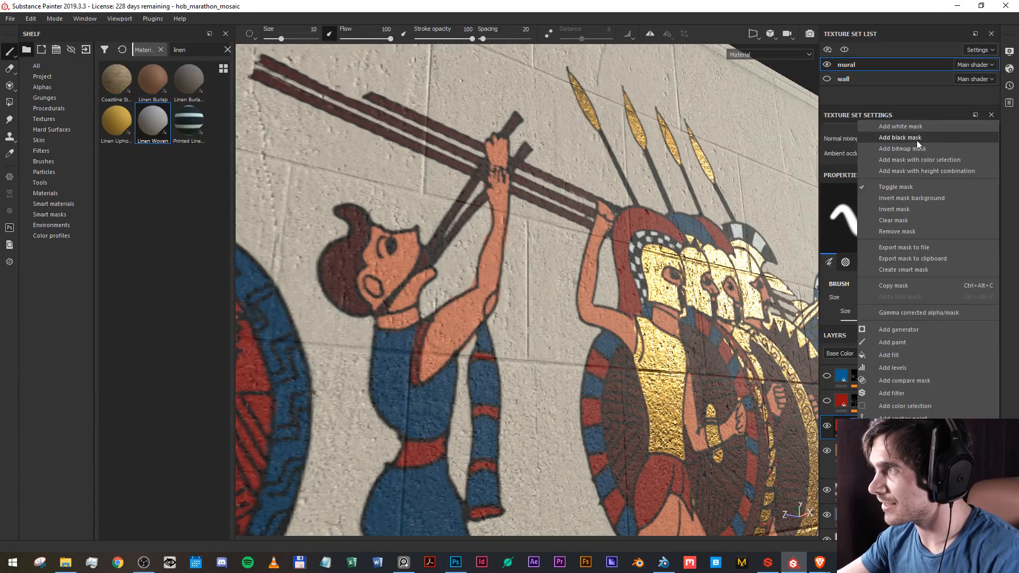
{"action": "left_click", "coordinate": [926, 159]}
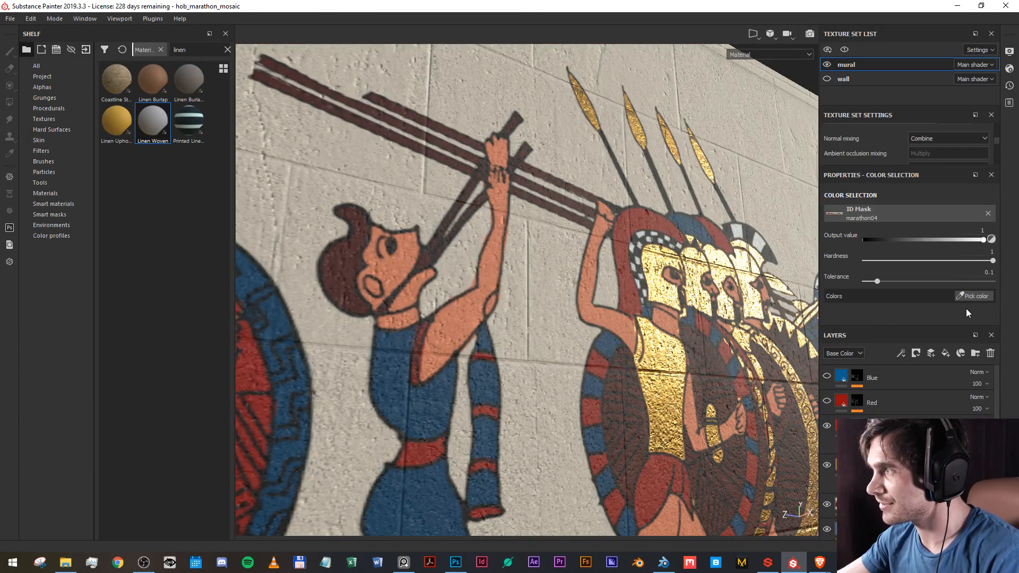
{"action": "left_click", "coordinate": [973, 297]}
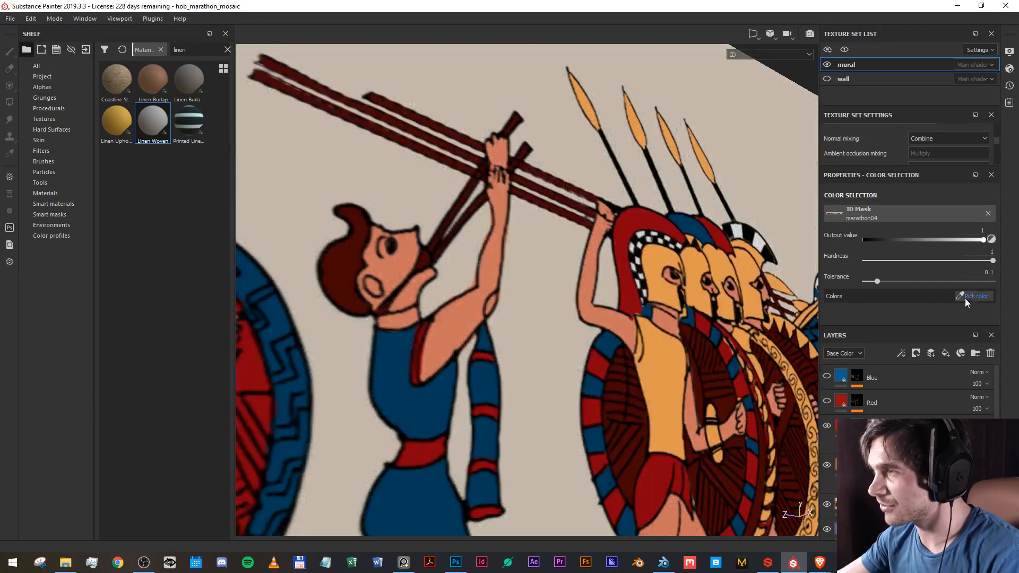
{"action": "left_click", "coordinate": [634, 218]}
Examine the red linen weave on the helmet crest, skirt and shield rim up close and across the warriors.
{"action": "scroll", "coordinate": [638, 294], "scroll_direction": "up", "scroll_amount": 5}
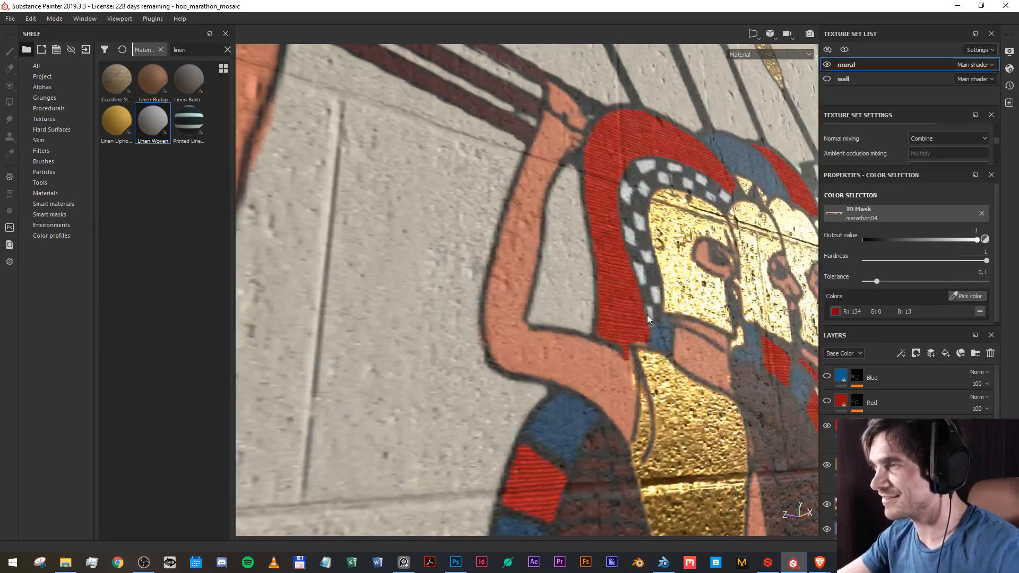
{"action": "scroll", "coordinate": [648, 315], "scroll_direction": "down", "scroll_amount": 5}
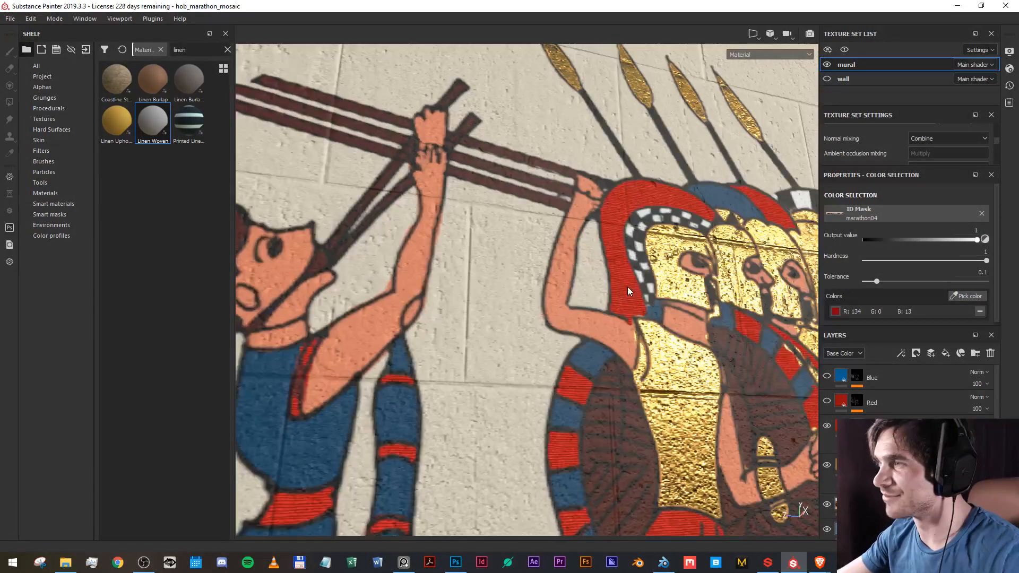
{"action": "left_click_drag", "start_coordinate": [627, 291], "coordinate": [466, 284]}
{"action": "scroll", "coordinate": [466, 285], "scroll_direction": "down", "scroll_amount": 3}
{"action": "left_click_drag", "start_coordinate": [371, 239], "coordinate": [463, 225]}
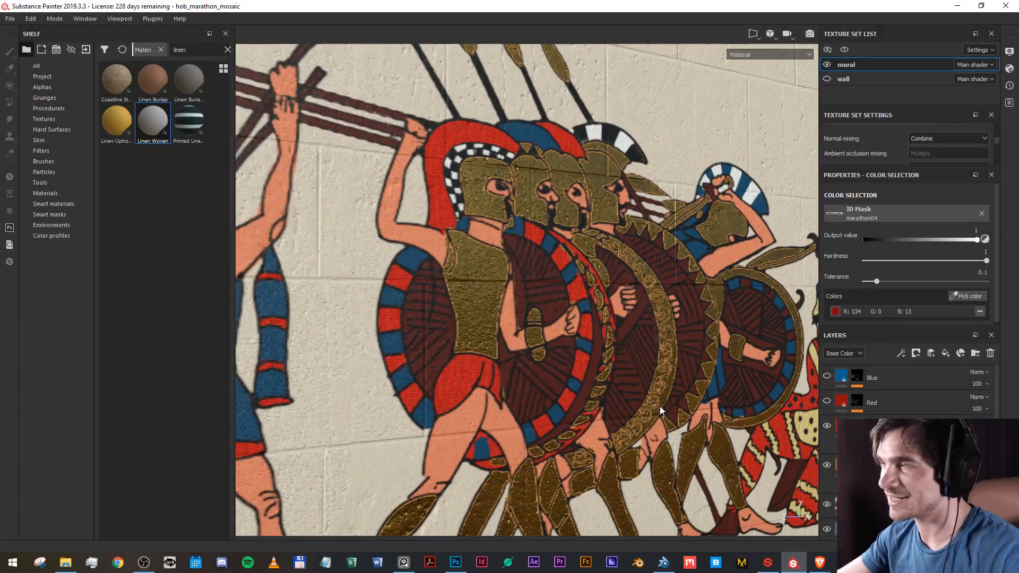
{"action": "key", "text": "1"}
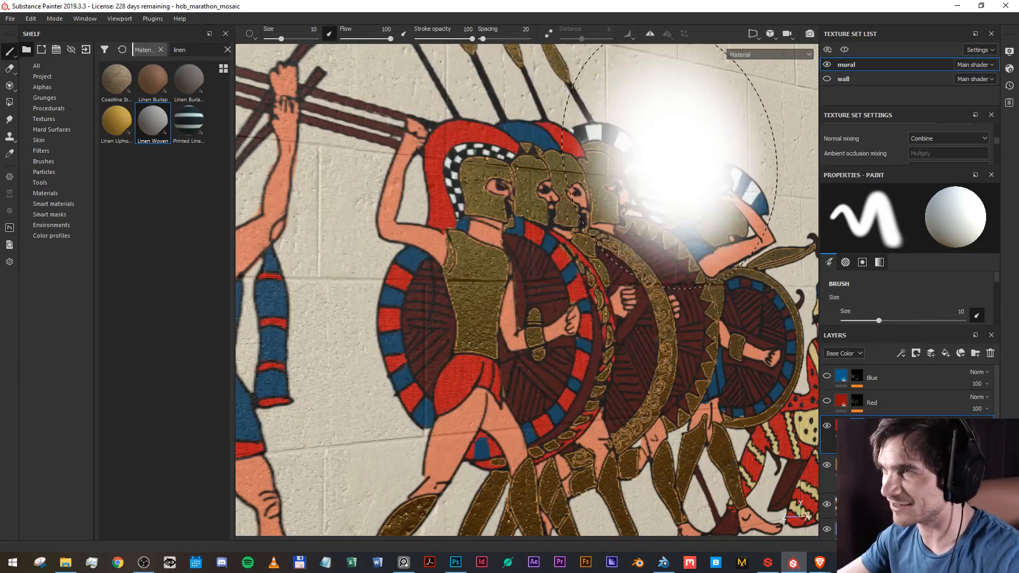
{"action": "mouse_move", "coordinate": [652, 404]}
{"action": "left_mouse_down"}
{"action": "mouse_move", "coordinate": [507, 318]}
{"action": "mouse_move", "coordinate": [658, 345]}
{"action": "mouse_move", "coordinate": [596, 377]}
{"action": "left_mouse_up"}
{"action": "scroll", "coordinate": [506, 319], "scroll_direction": "down", "scroll_amount": 5}
{"action": "scroll", "coordinate": [578, 417], "scroll_direction": "up", "scroll_amount": 3}
{"action": "mouse_move", "coordinate": [552, 350]}
{"action": "left_mouse_down"}
{"action": "mouse_move", "coordinate": [744, 418]}
{"action": "mouse_move", "coordinate": [814, 472]}
{"action": "left_mouse_up"}
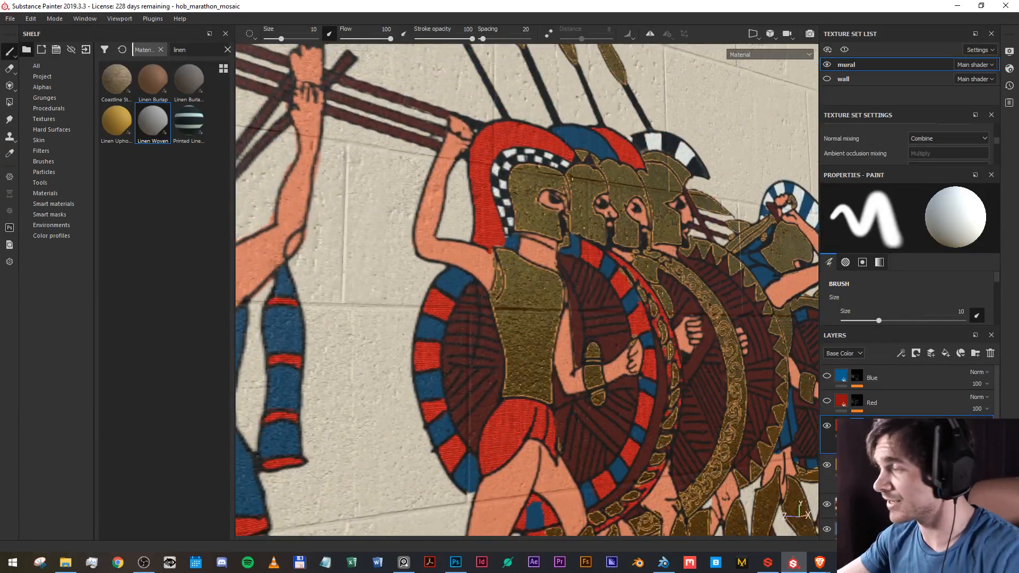
Remove the Linen Woven layer and reduce the brush size to 0.1.
{"action": "scroll", "coordinate": [621, 361], "scroll_direction": "up", "scroll_amount": 5}
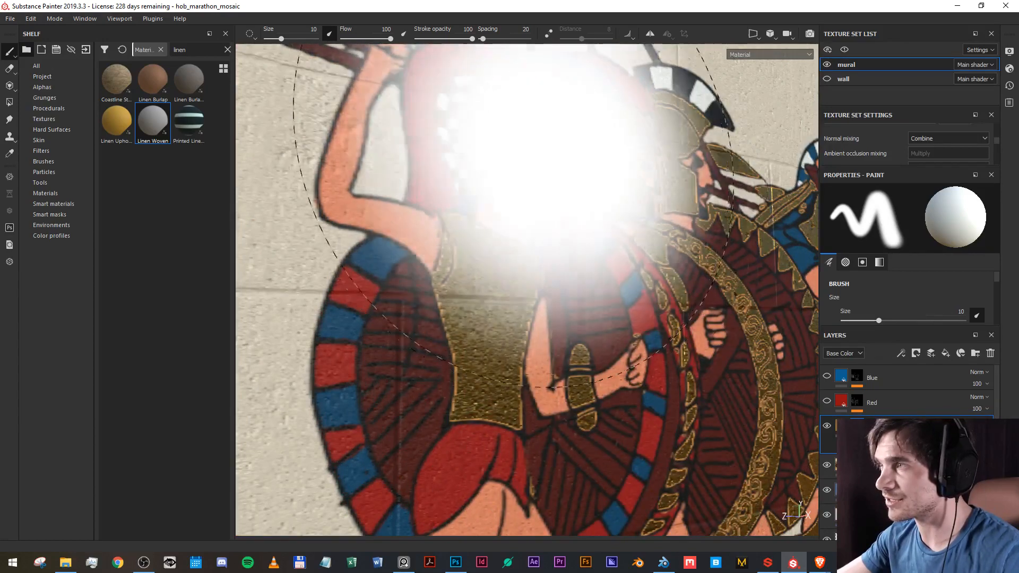
{"action": "scroll", "coordinate": [552, 169], "scroll_direction": "down", "scroll_amount": 3}
{"action": "left_click_drag", "start_coordinate": [602, 204], "coordinate": [531, 204]}
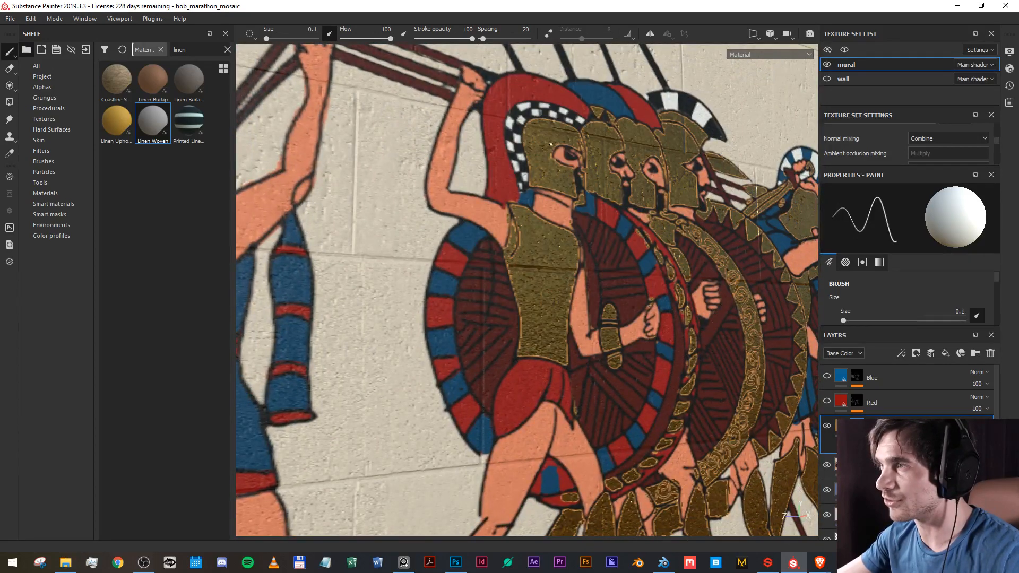
{"action": "left_click_drag", "start_coordinate": [754, 310], "coordinate": [485, 248]}
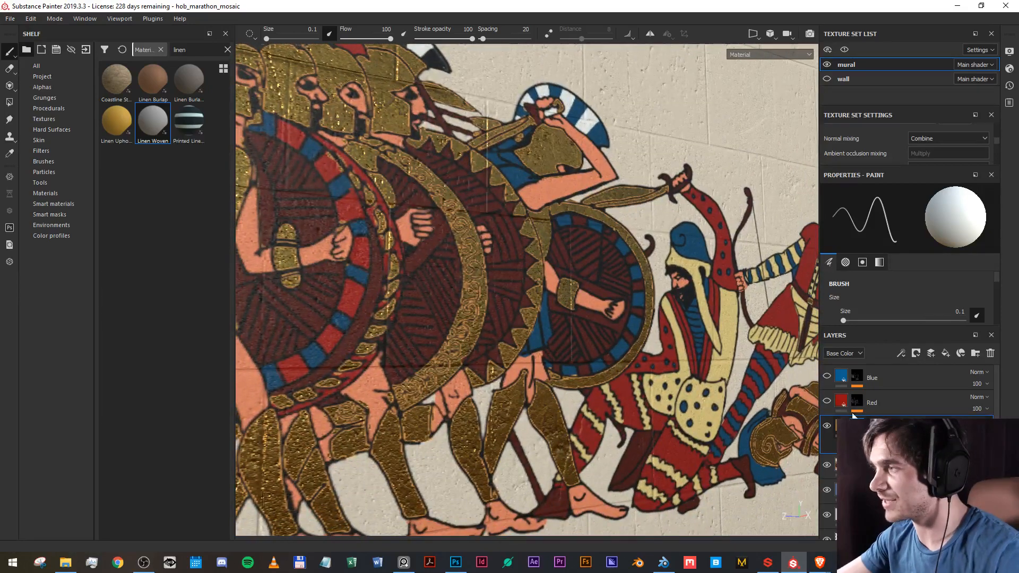
Remove the existing mask from the Red layer and make the layer visible.
{"action": "left_click", "coordinate": [871, 409]}
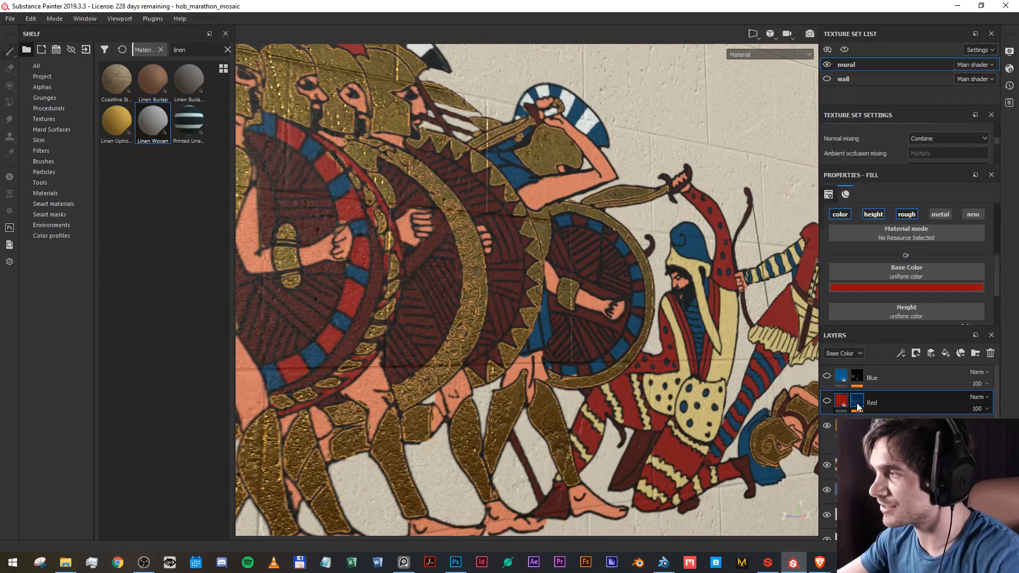
{"action": "right_click", "coordinate": [858, 407]}
{"action": "left_click", "coordinate": [898, 211]}
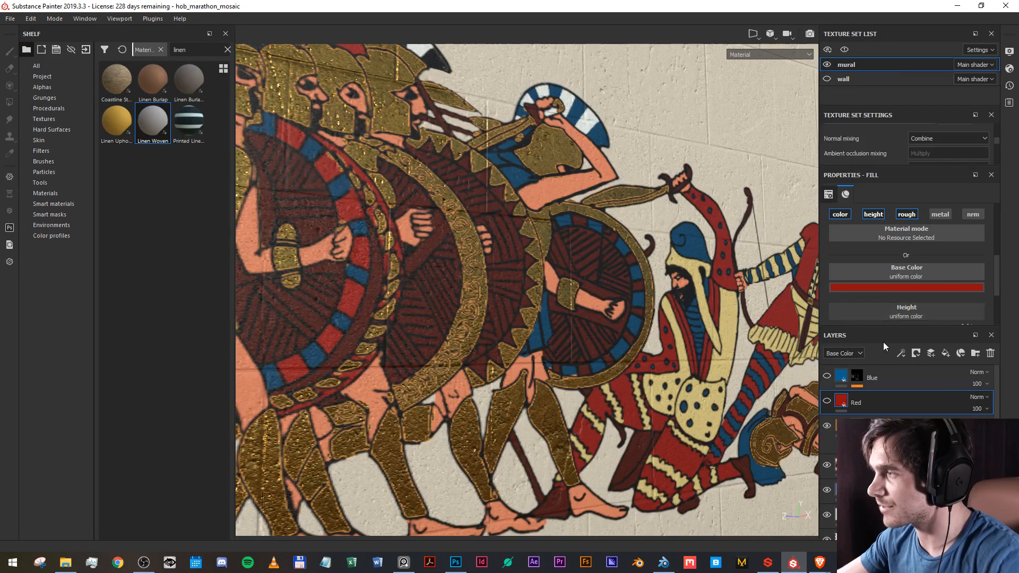
{"action": "left_click", "coordinate": [831, 402]}
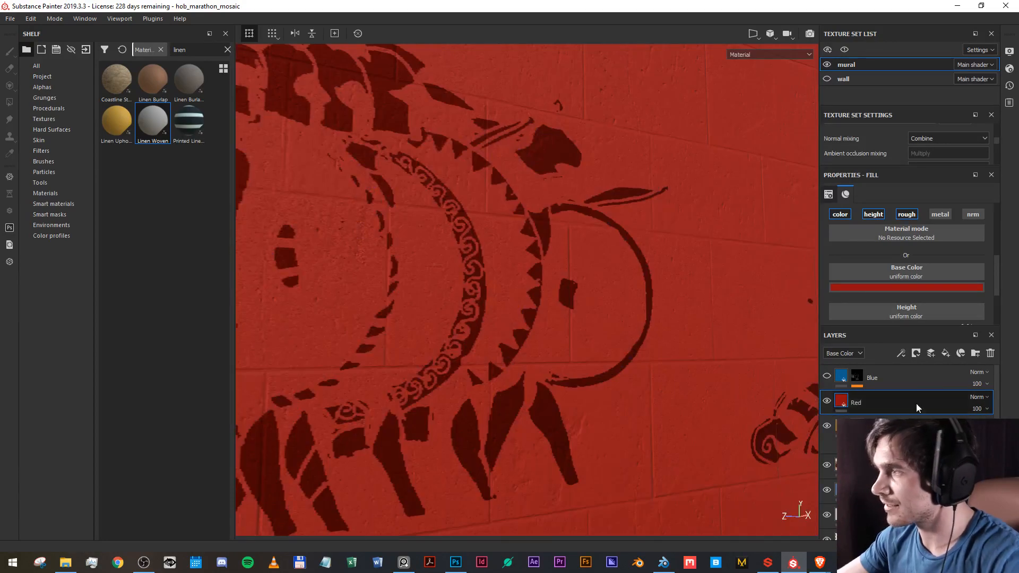
Give the Red layer a black mask with a color selection and pick the red of the shield rim.
{"action": "left_click", "coordinate": [916, 353]}
{"action": "left_click", "coordinate": [923, 378]}
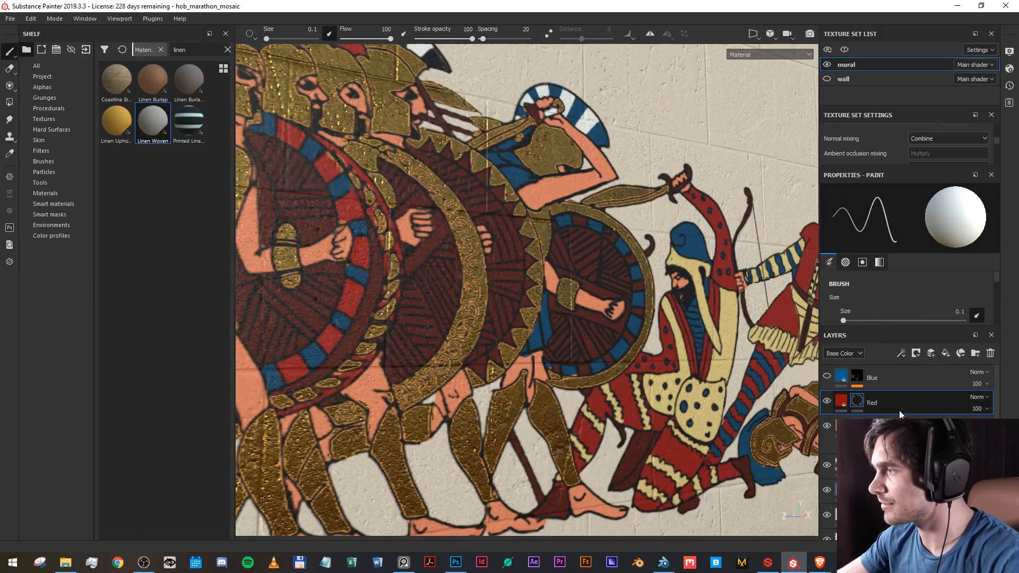
{"action": "scroll", "coordinate": [934, 130], "scroll_direction": "down", "scroll_amount": 2}
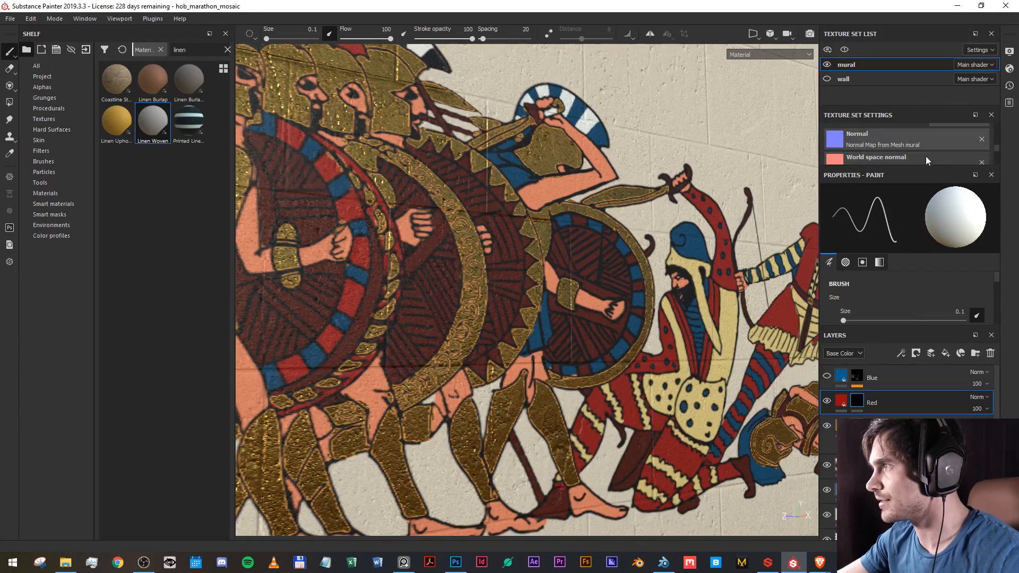
{"action": "right_click", "coordinate": [850, 400]}
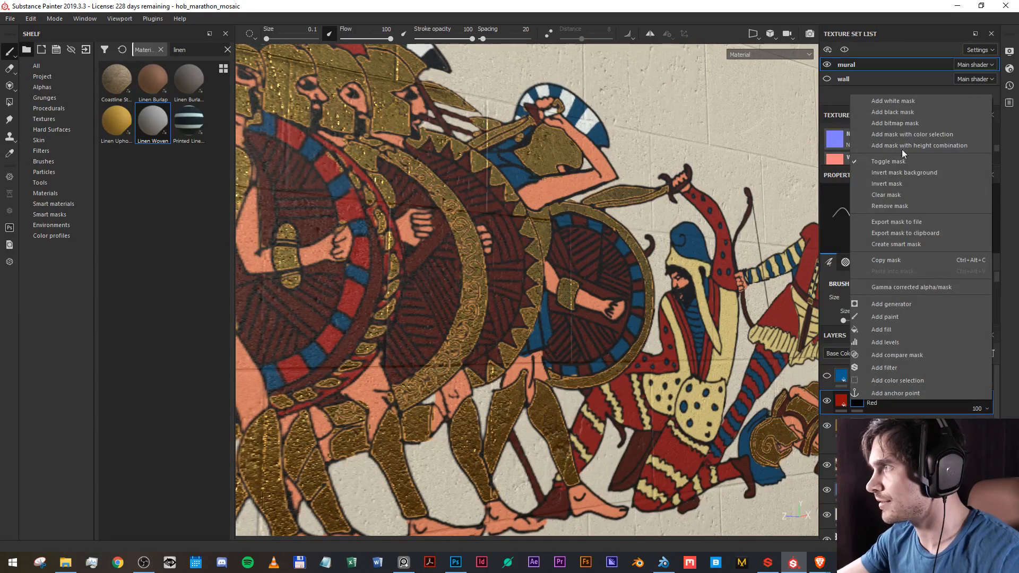
{"action": "left_click", "coordinate": [912, 137]}
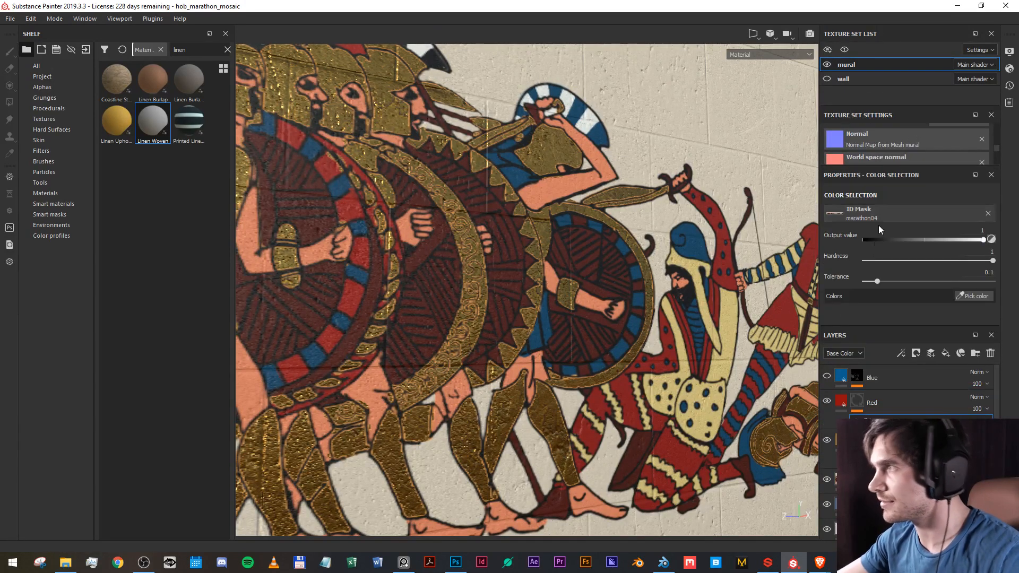
{"action": "left_click", "coordinate": [986, 297]}
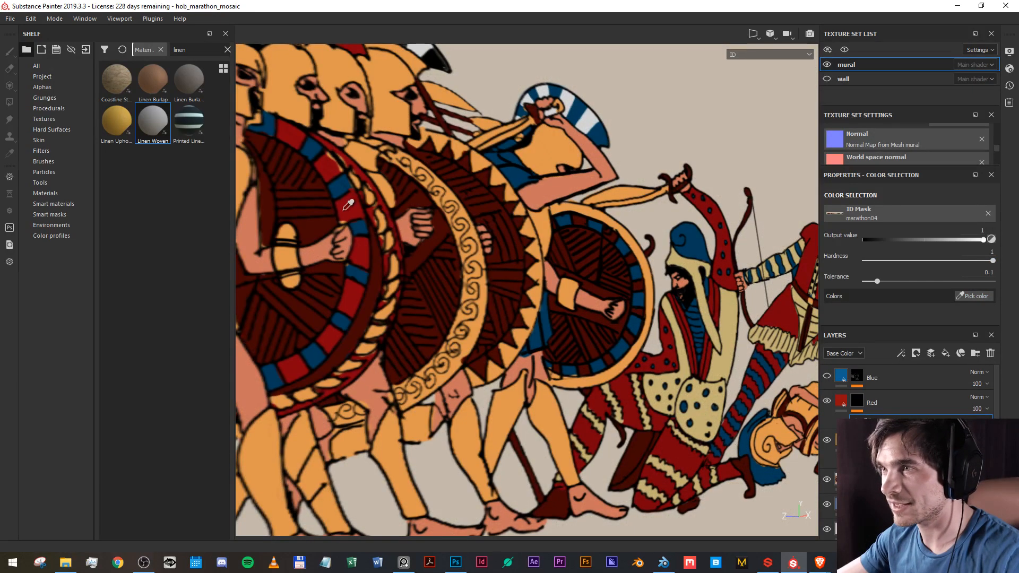
{"action": "left_click", "coordinate": [351, 207]}
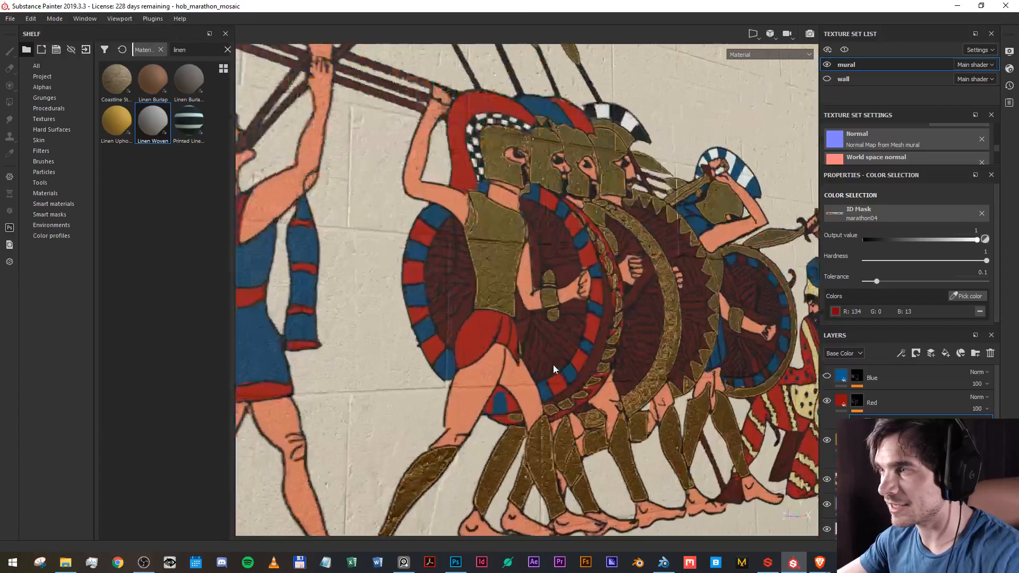
Adjust the Red layer's base color to a deep red of RGB 0.283, 0.004, 0.004 and check the warriors.
{"action": "scroll", "coordinate": [553, 364], "scroll_direction": "up", "scroll_amount": 3}
{"action": "left_click", "coordinate": [842, 401]}
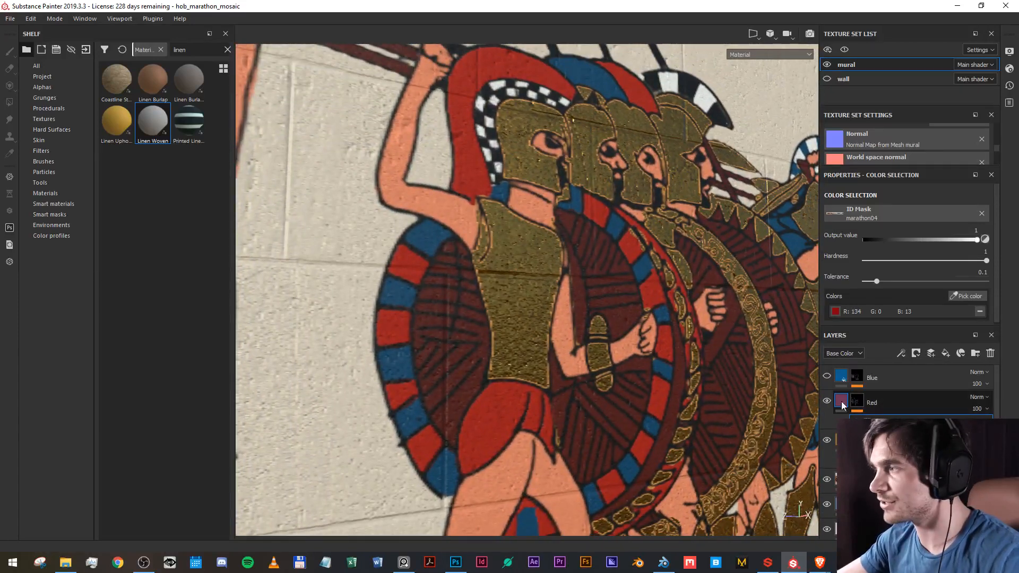
{"action": "left_click", "coordinate": [879, 289]}
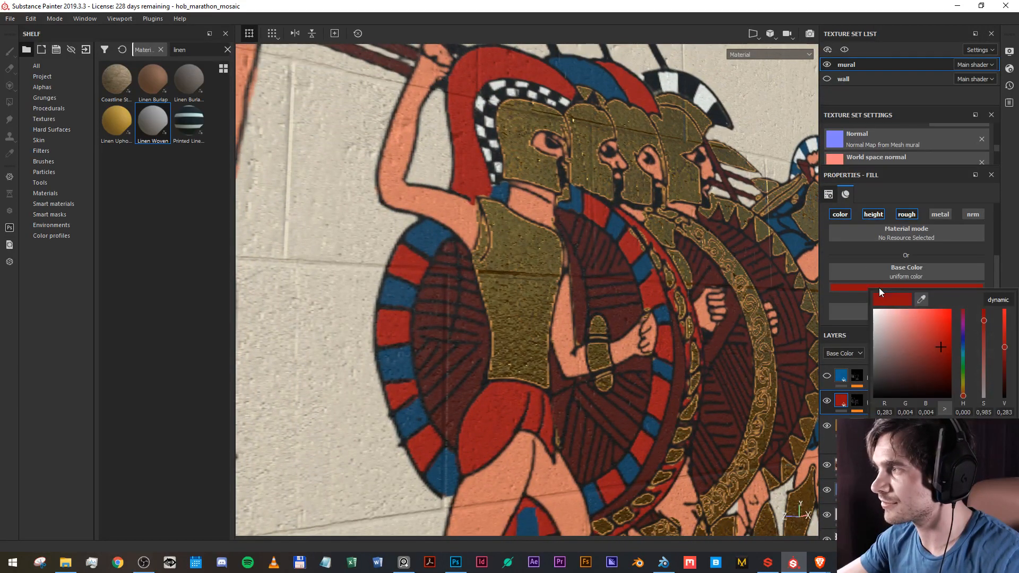
{"action": "mouse_move", "coordinate": [934, 338]}
{"action": "left_mouse_down"}
{"action": "mouse_move", "coordinate": [932, 378]}
{"action": "mouse_move", "coordinate": [941, 347]}
{"action": "left_mouse_up"}
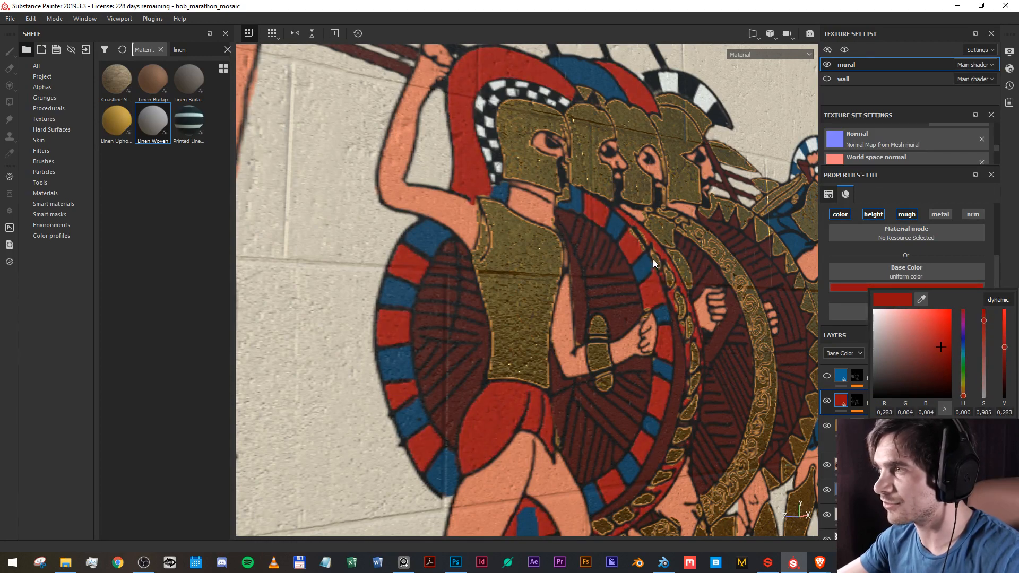
{"action": "scroll", "coordinate": [652, 265], "scroll_direction": "down", "scroll_amount": 6}
{"action": "scroll", "coordinate": [653, 280], "scroll_direction": "up", "scroll_amount": 4}
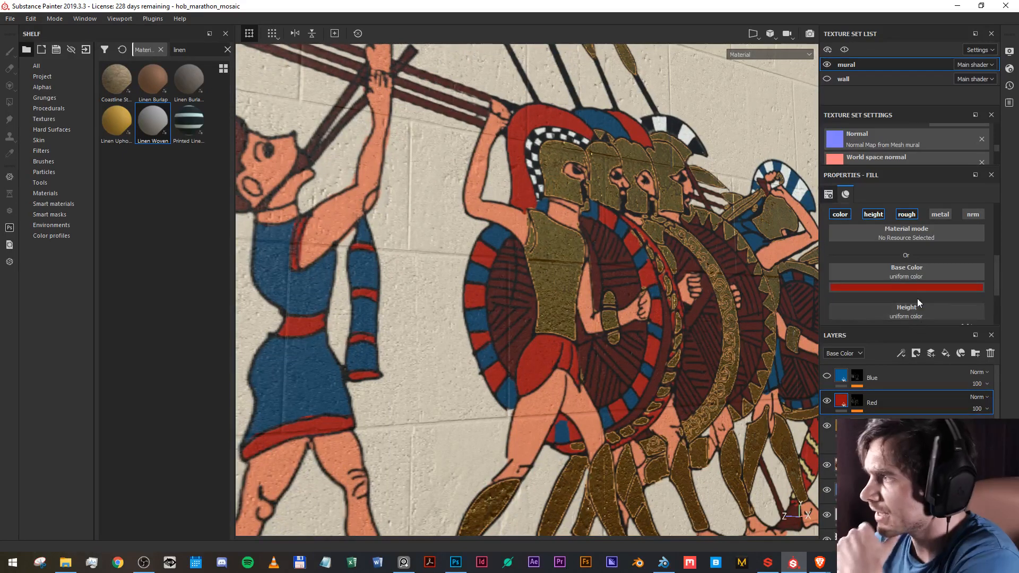
{"action": "scroll", "coordinate": [917, 299], "scroll_direction": "down", "scroll_amount": 2}
{"action": "scroll", "coordinate": [916, 297], "scroll_direction": "up", "scroll_amount": 2}
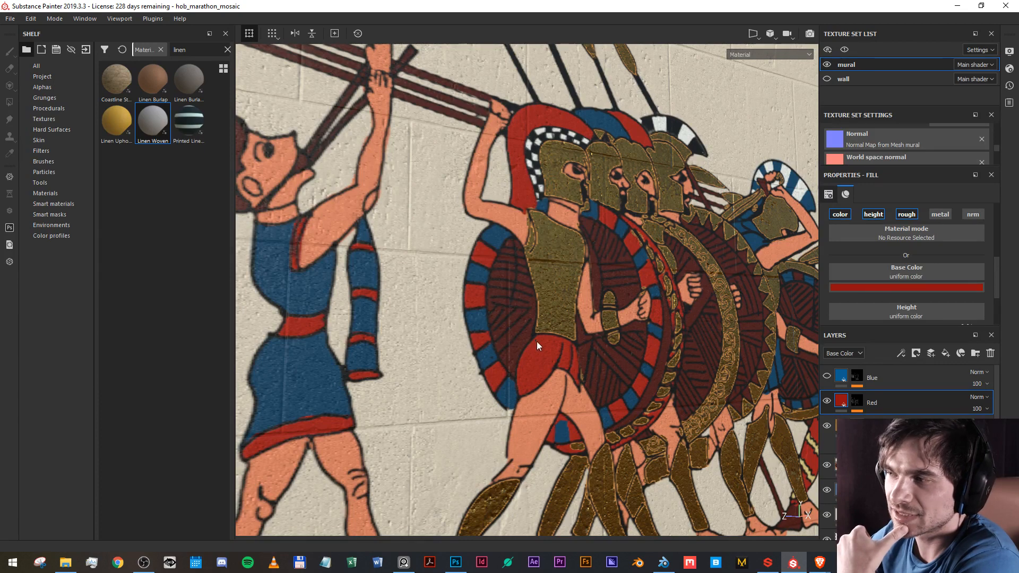
Set the Red layer's height to 0 and inspect the red skirt and shield rim under different angles and lighting.
{"action": "scroll", "coordinate": [544, 356], "scroll_direction": "up", "scroll_amount": 5}
{"action": "scroll", "coordinate": [892, 273], "scroll_direction": "down", "scroll_amount": 2}
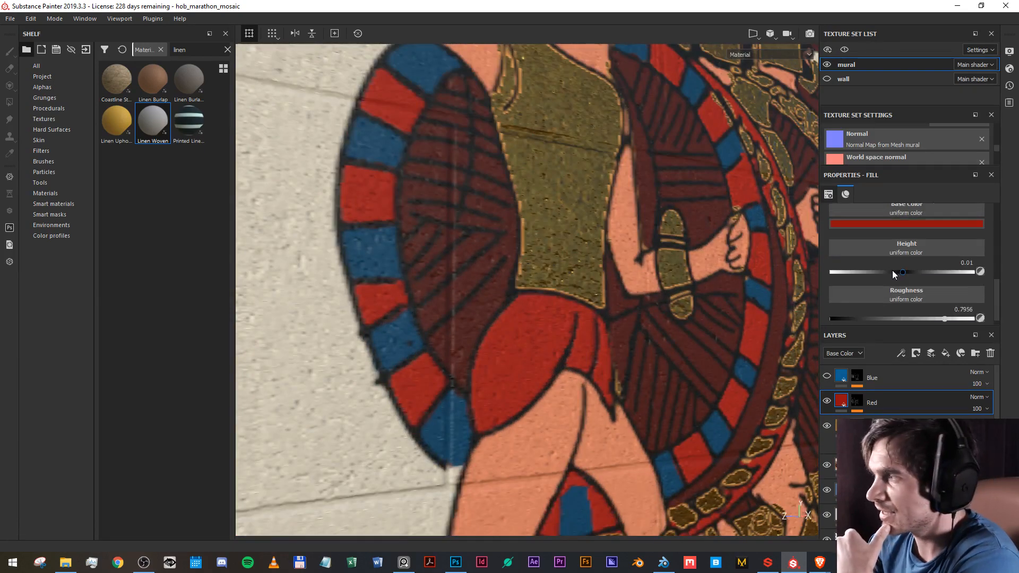
{"action": "scroll", "coordinate": [952, 292], "scroll_direction": "up", "scroll_amount": 1}
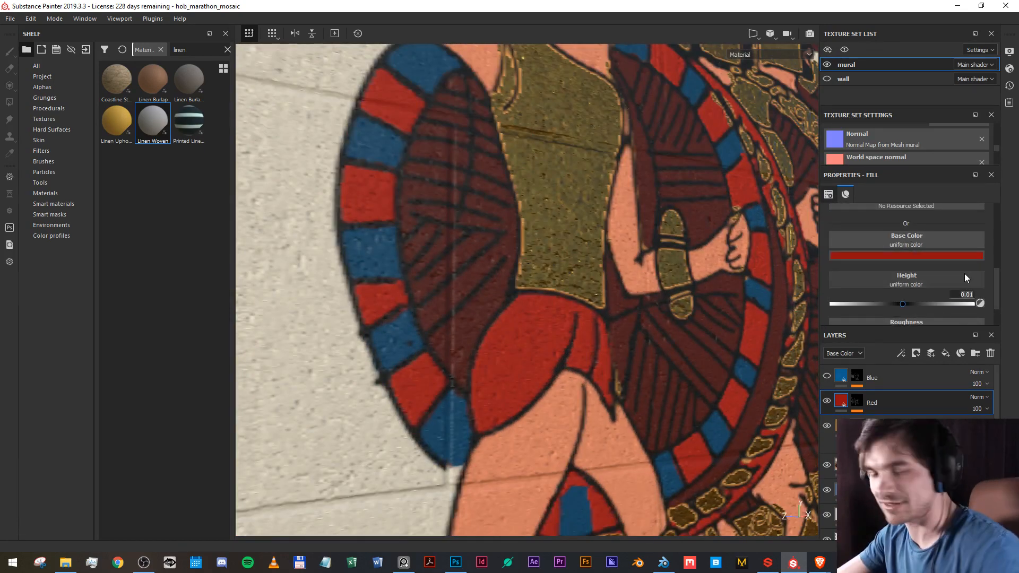
{"action": "scroll", "coordinate": [887, 250], "scroll_direction": "up", "scroll_amount": 1}
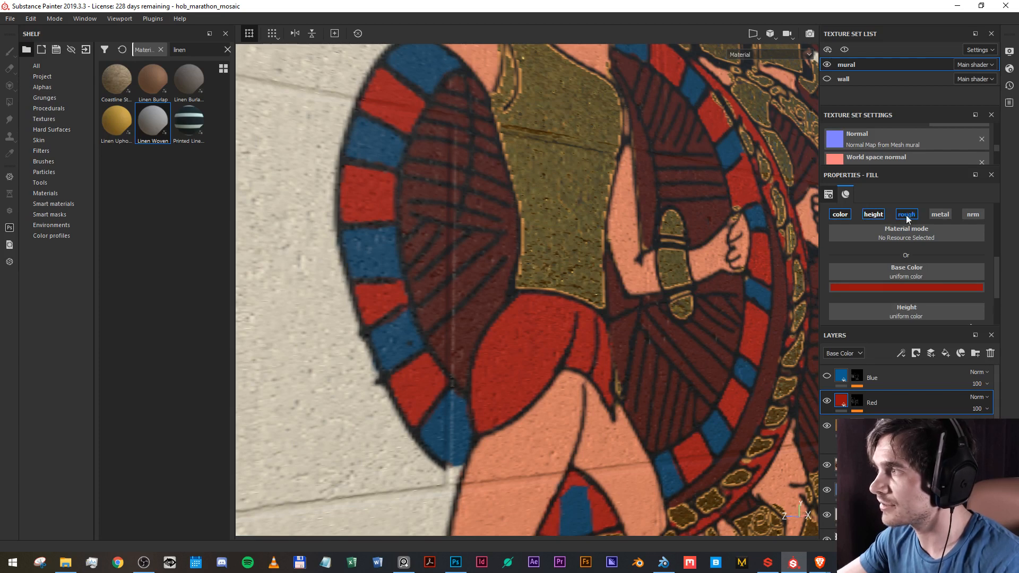
{"action": "scroll", "coordinate": [925, 299], "scroll_direction": "down", "scroll_amount": 2}
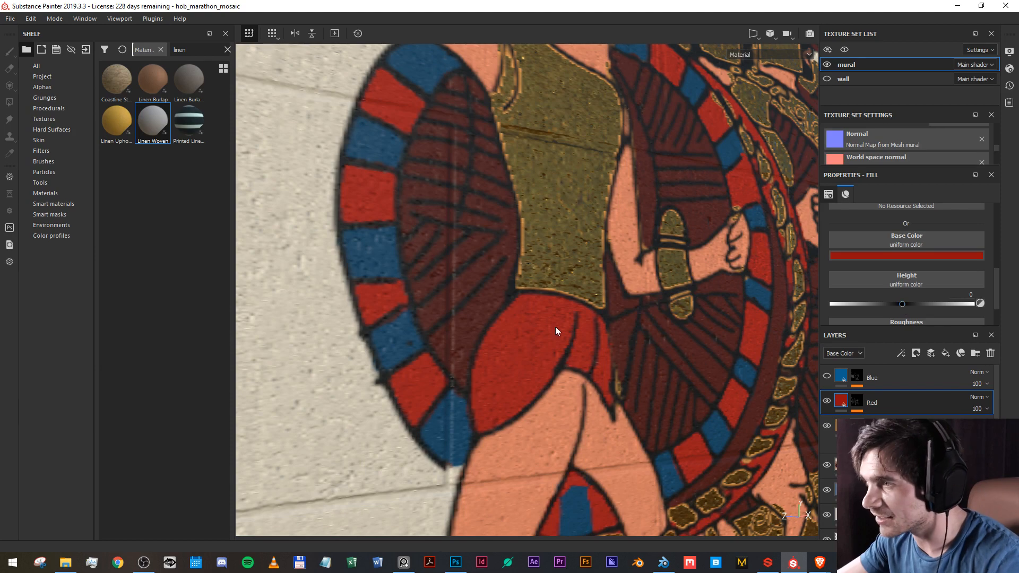
{"action": "left_click_drag", "start_coordinate": [556, 330], "coordinate": [642, 344]}
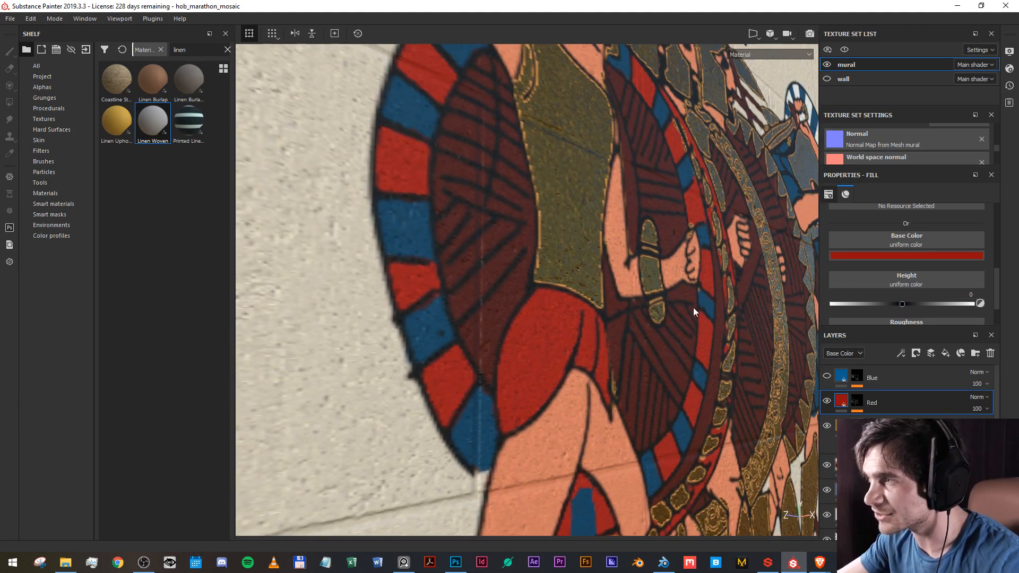
{"action": "left_click_drag", "start_coordinate": [693, 307], "coordinate": [613, 302]}
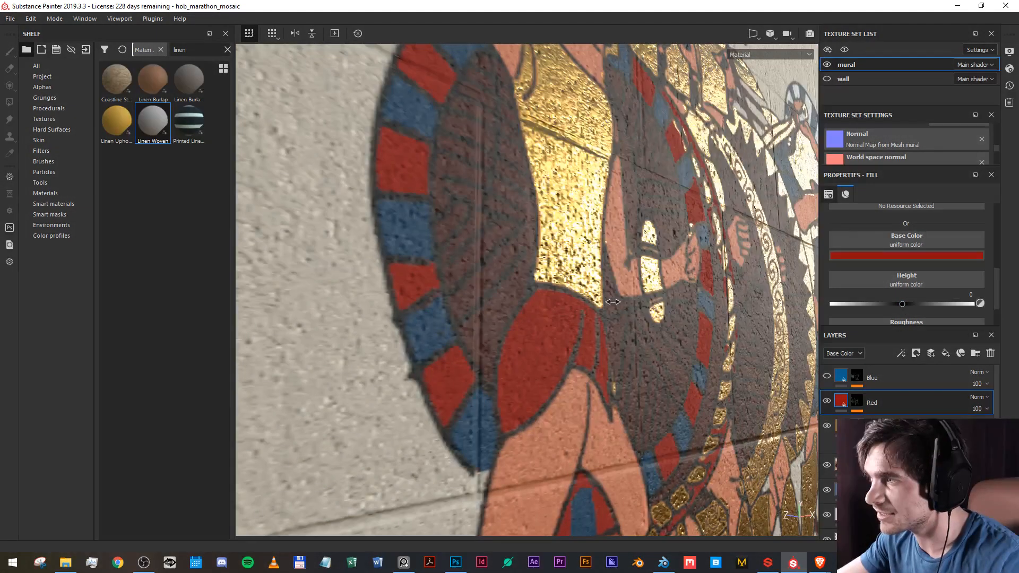
Set the Red layer's height to 0.01 and toggle its height channel.
{"action": "left_click_drag", "start_coordinate": [902, 306], "coordinate": [907, 317]}
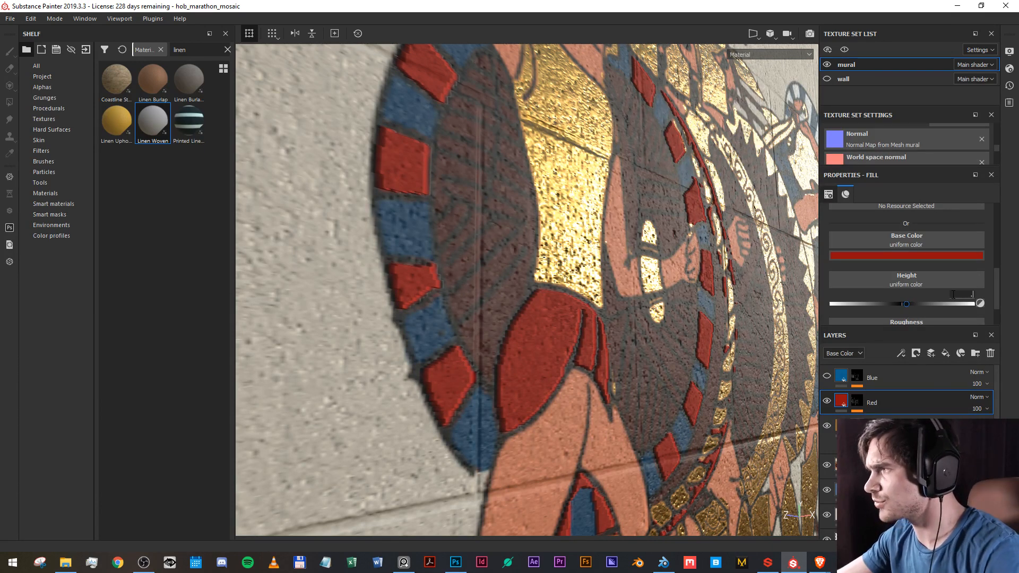
{"action": "key", "text": "Return"}
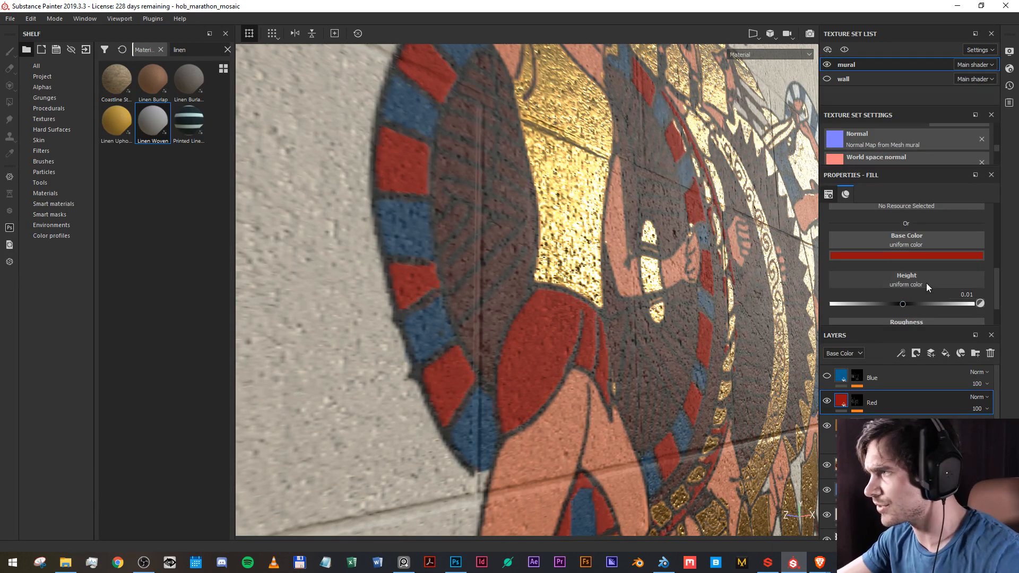
{"action": "scroll", "coordinate": [903, 255], "scroll_direction": "up", "scroll_amount": 2}
{"action": "left_click", "coordinate": [865, 245]}
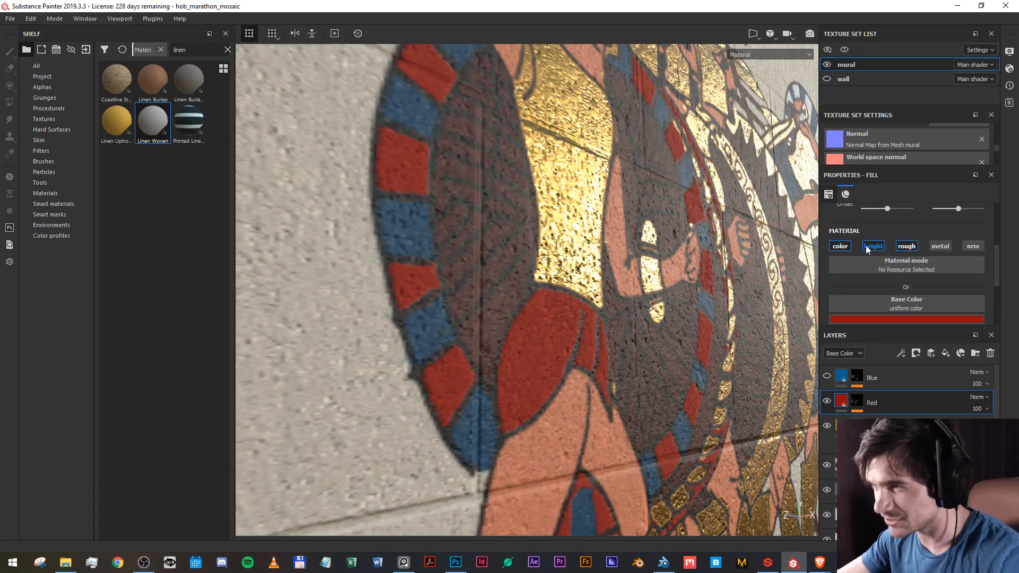
Show the Blue layer and inspect the warriors' red and blue shields.
{"action": "mouse_move", "coordinate": [685, 244]}
{"action": "left_mouse_down"}
{"action": "mouse_move", "coordinate": [505, 232]}
{"action": "mouse_move", "coordinate": [681, 235]}
{"action": "left_mouse_up"}
{"action": "scroll", "coordinate": [674, 244], "scroll_direction": "up", "scroll_amount": 3}
{"action": "left_click_drag", "start_coordinate": [644, 276], "coordinate": [627, 321]}
{"action": "scroll", "coordinate": [639, 287], "scroll_direction": "down", "scroll_amount": 3}
{"action": "scroll", "coordinate": [639, 289], "scroll_direction": "down", "scroll_amount": 4}
{"action": "scroll", "coordinate": [614, 320], "scroll_direction": "down", "scroll_amount": 6}
{"action": "scroll", "coordinate": [550, 336], "scroll_direction": "up", "scroll_amount": 6}
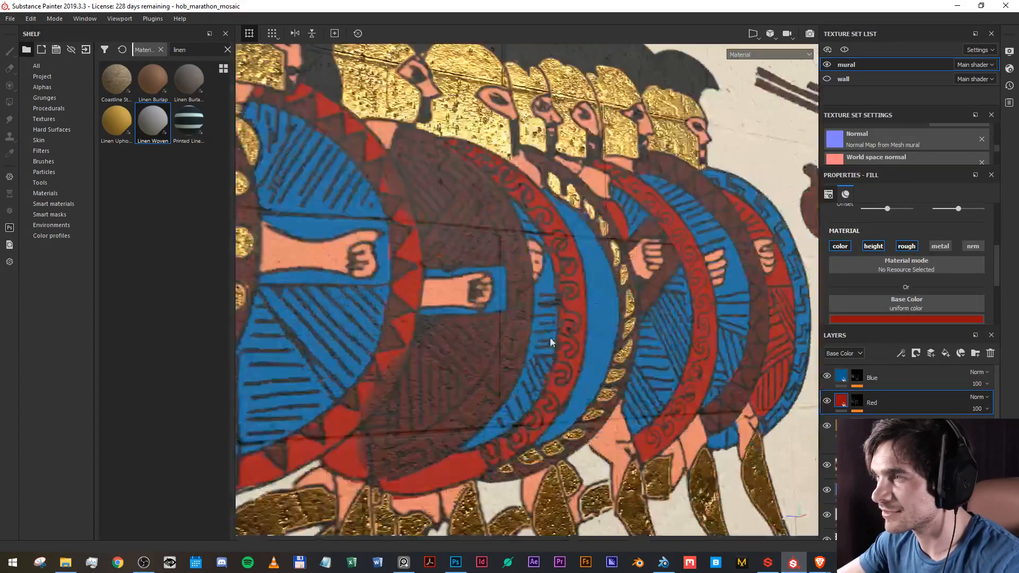
Set the Blue layer's base color to a darker blue of RGB 0.005, 0.084, 0.200.
{"action": "left_click", "coordinate": [854, 376]}
{"action": "scroll", "coordinate": [927, 249], "scroll_direction": "down", "scroll_amount": 1}
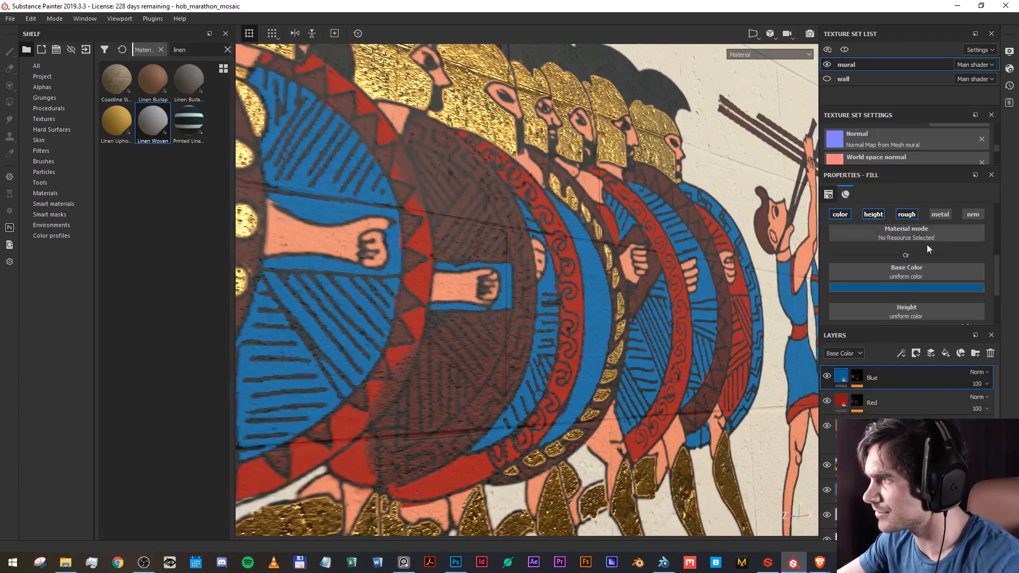
{"action": "left_click", "coordinate": [911, 287]}
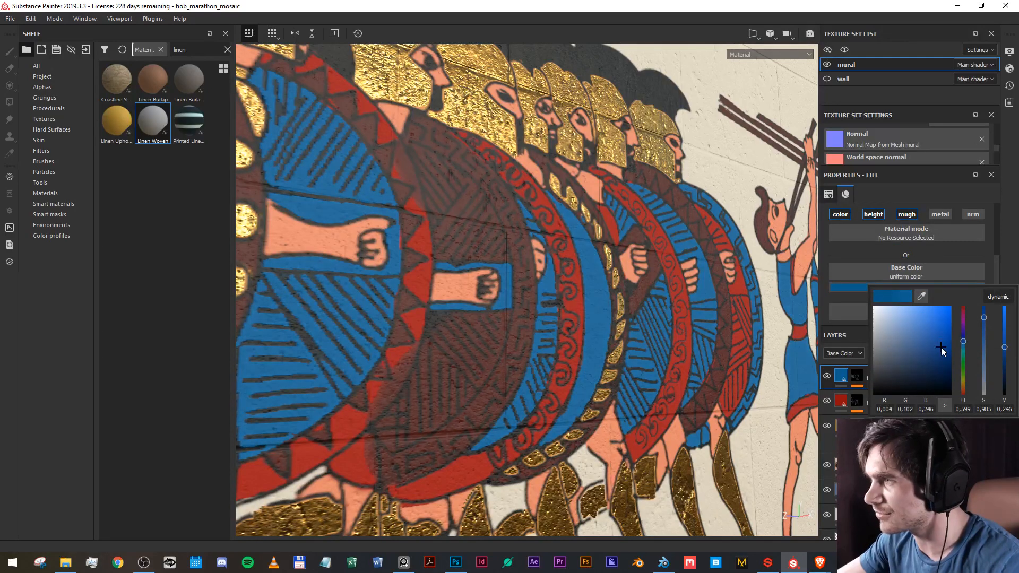
{"action": "left_click_drag", "start_coordinate": [942, 351], "coordinate": [939, 353]}
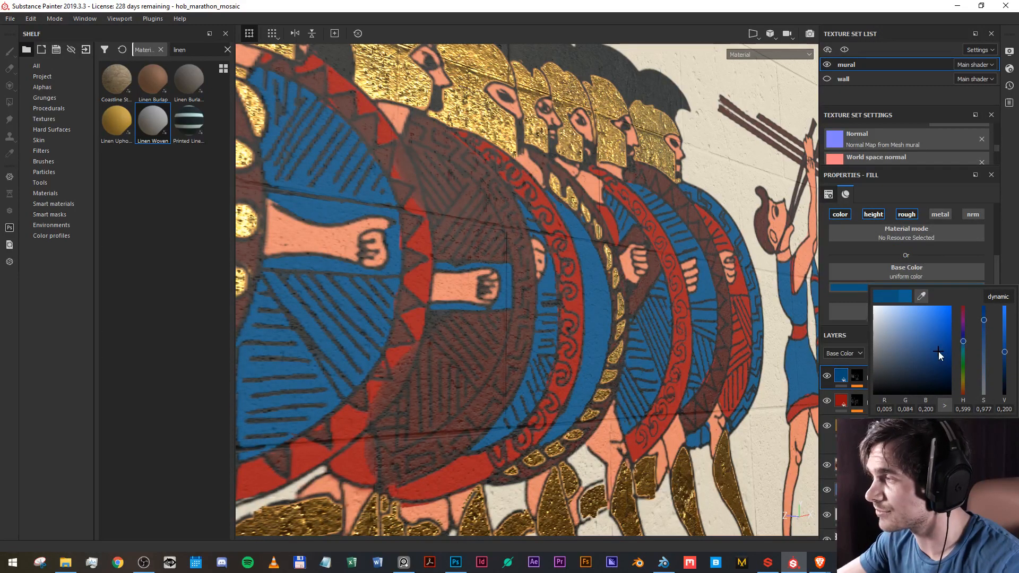
Inspect the blue areas across the shield row and the rest of the mural from different angles.
{"action": "scroll", "coordinate": [526, 286], "scroll_direction": "down", "scroll_amount": 3}
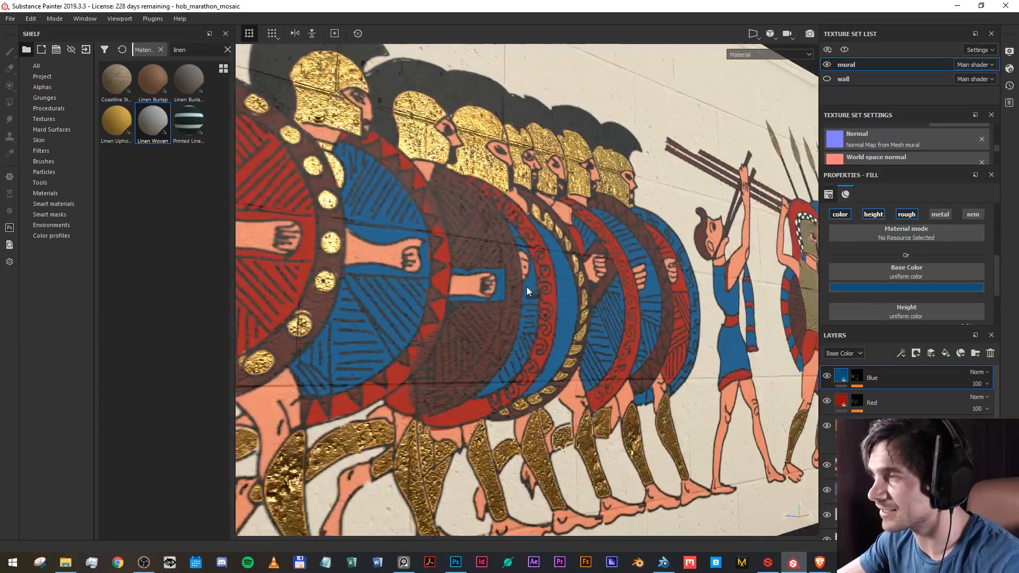
{"action": "left_click_drag", "start_coordinate": [527, 286], "coordinate": [521, 323]}
{"action": "scroll", "coordinate": [689, 411], "scroll_direction": "down", "scroll_amount": 3}
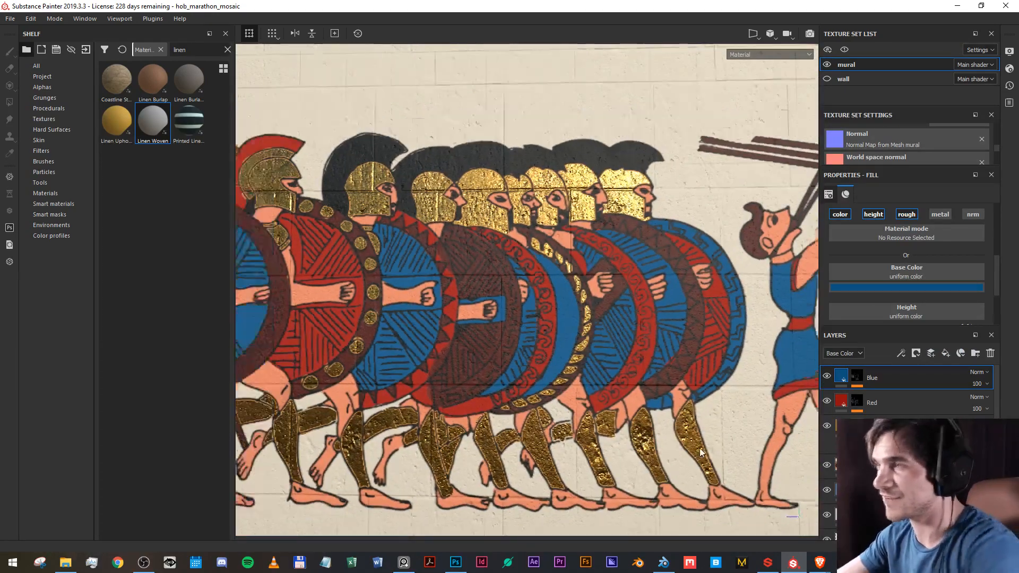
{"action": "scroll", "coordinate": [612, 372], "scroll_direction": "up", "scroll_amount": 1}
{"action": "left_click_drag", "start_coordinate": [612, 375], "coordinate": [658, 361]}
{"action": "left_click_drag", "start_coordinate": [456, 340], "coordinate": [212, 339]}
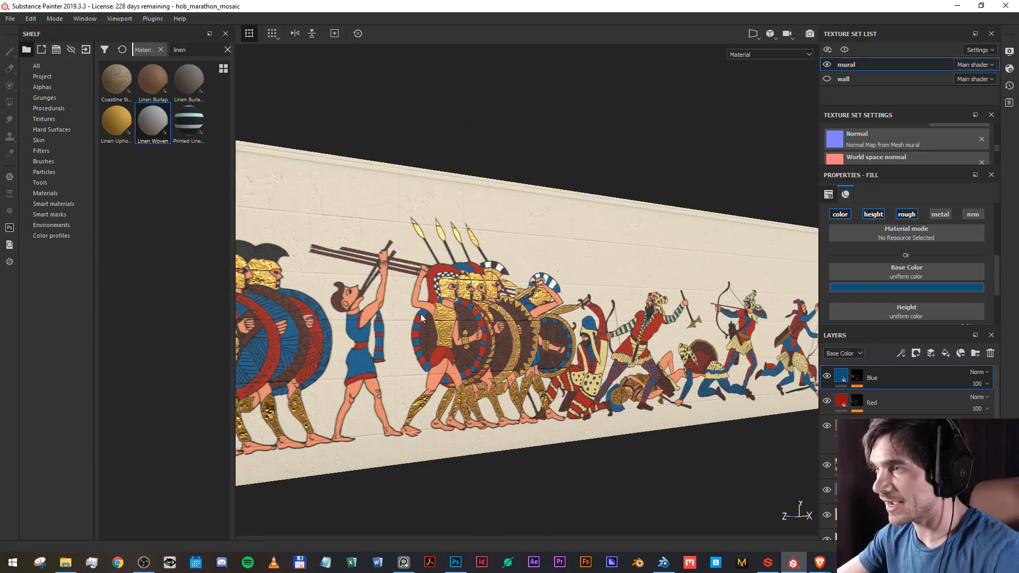
{"action": "mouse_move", "coordinate": [820, 562]}
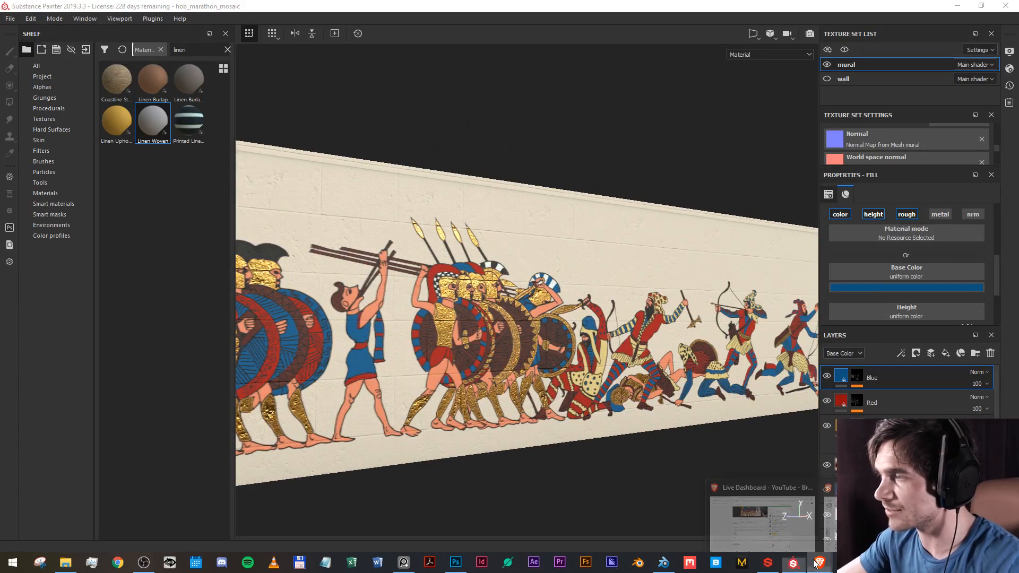
{"action": "mouse_move", "coordinate": [759, 488]}
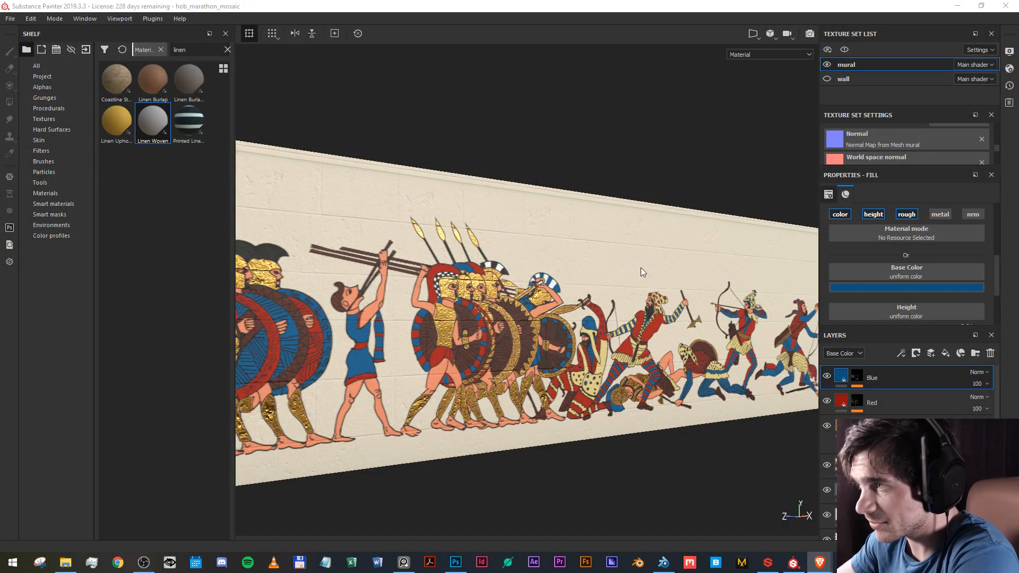
{"action": "scroll", "coordinate": [640, 270], "scroll_direction": "up", "scroll_amount": 5}
{"action": "scroll", "coordinate": [594, 346], "scroll_direction": "down", "scroll_amount": 3}
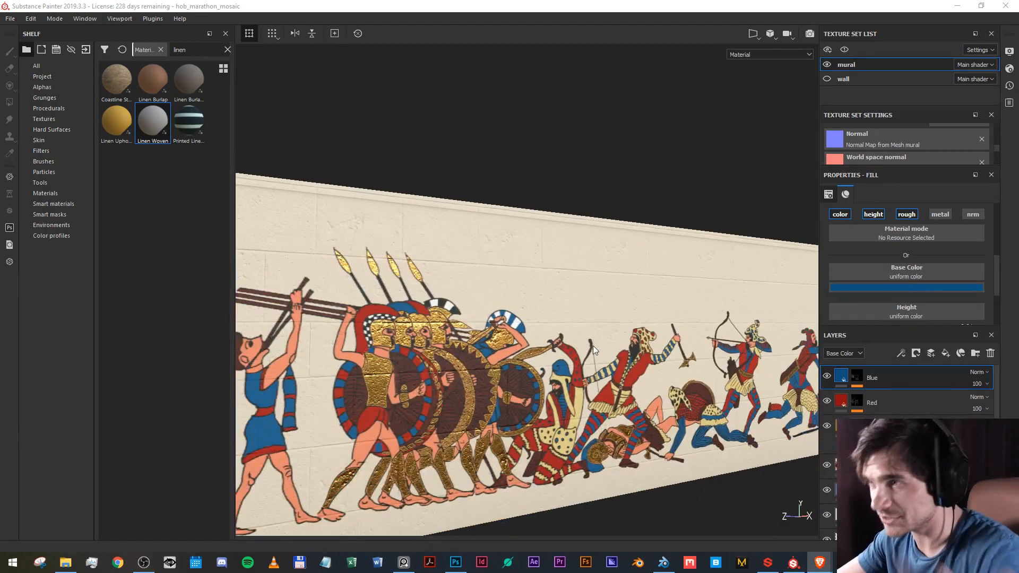
{"action": "scroll", "coordinate": [502, 376], "scroll_direction": "up", "scroll_amount": 6}
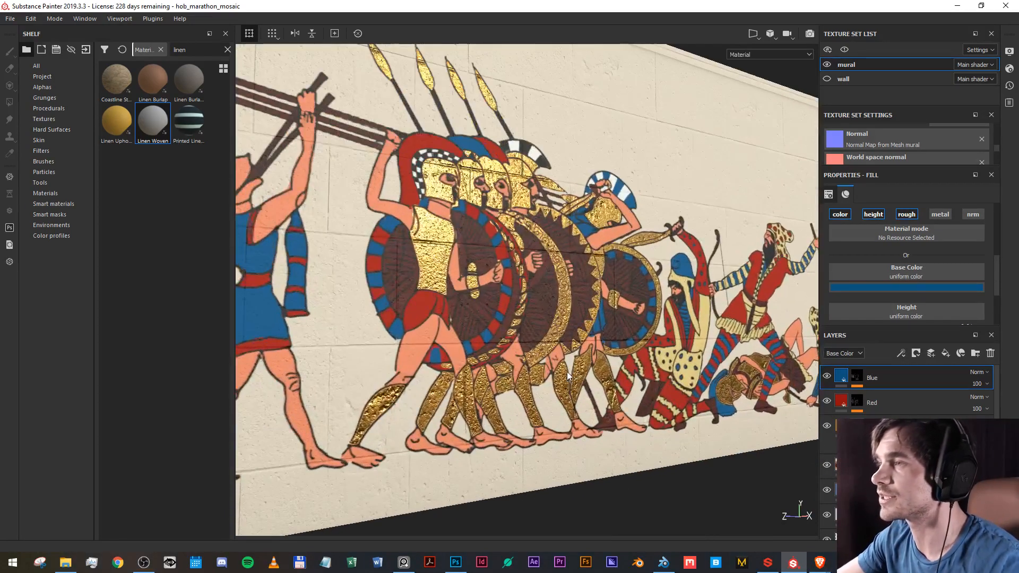
{"action": "scroll", "coordinate": [514, 309], "scroll_direction": "up", "scroll_amount": 3}
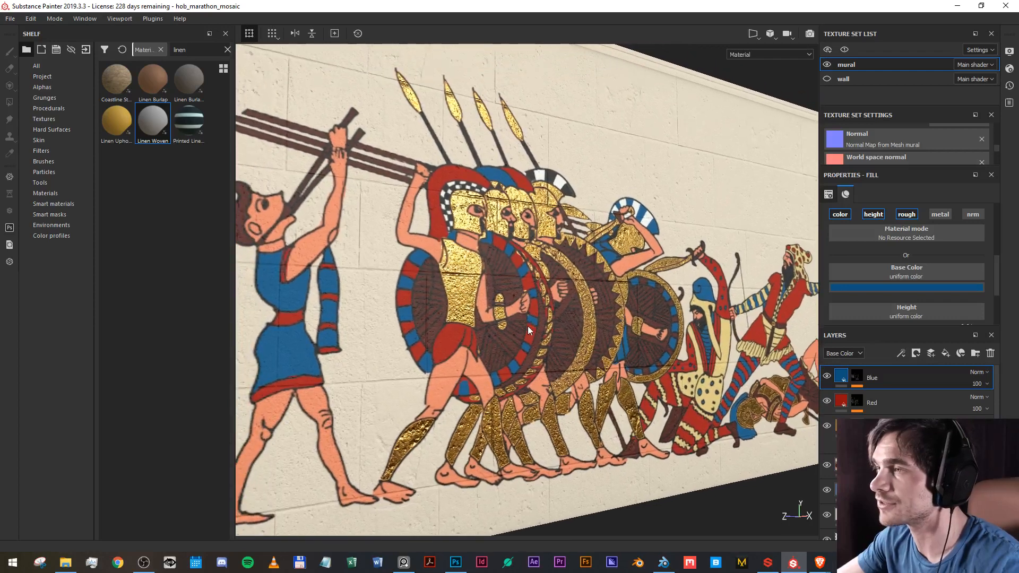
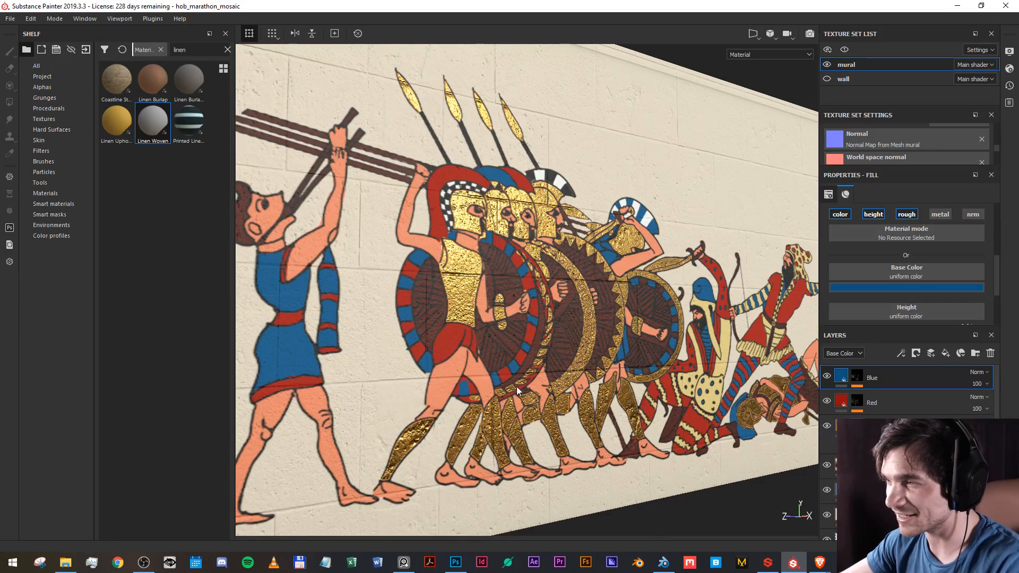
{"action": "scroll", "coordinate": [512, 371], "scroll_direction": "up", "scroll_amount": 2}
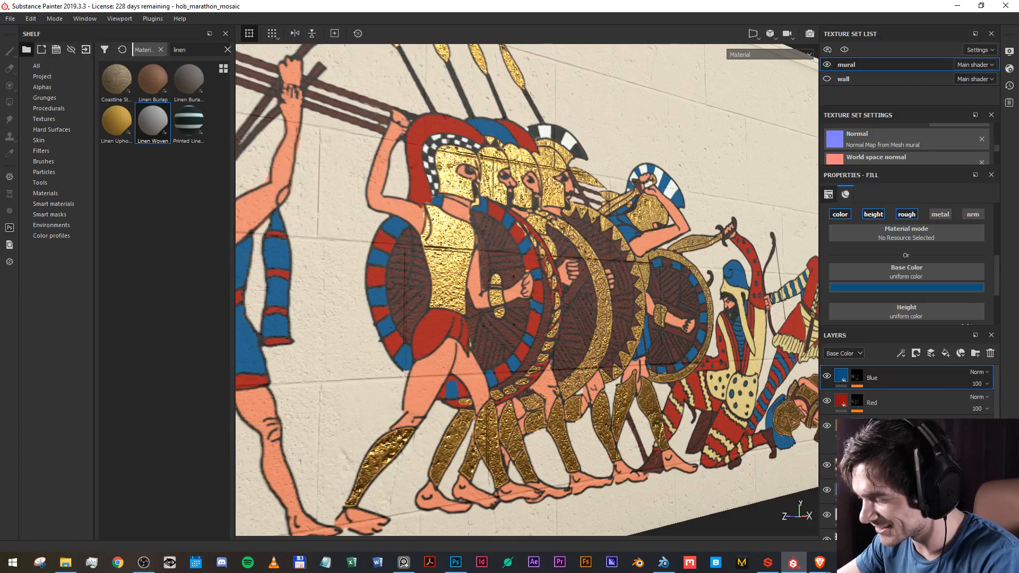
{"action": "key", "text": "alt+Tab"}
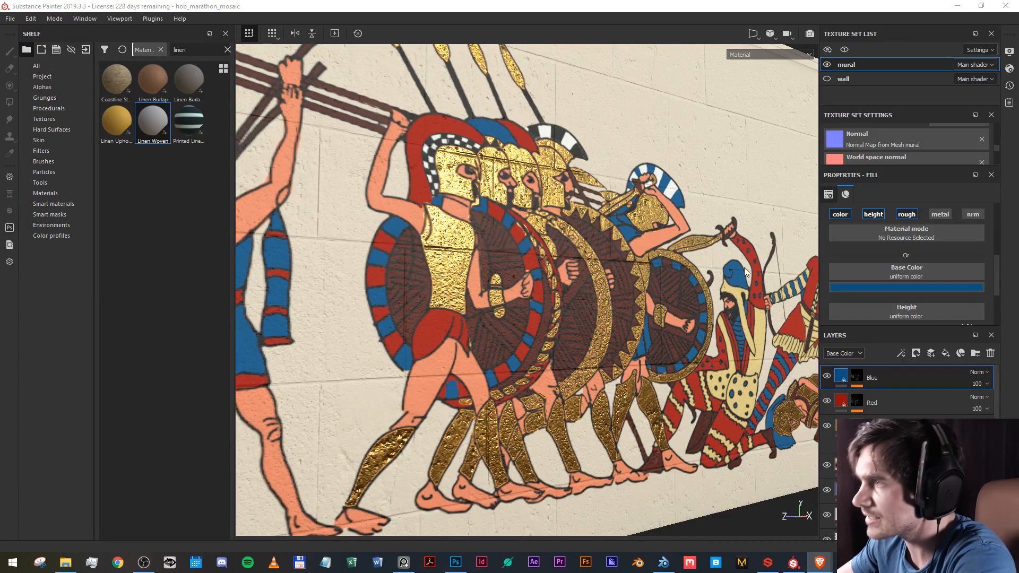
{"action": "scroll", "coordinate": [698, 278], "scroll_direction": "down", "scroll_amount": 4}
{"action": "scroll", "coordinate": [698, 279], "scroll_direction": "up", "scroll_amount": 2}
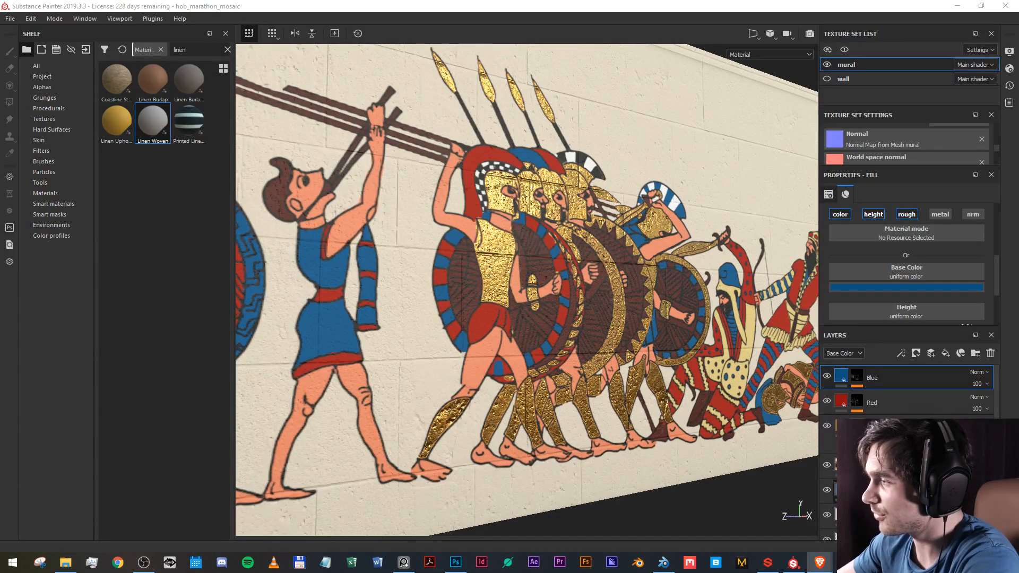
{"action": "scroll", "coordinate": [908, 403], "scroll_direction": "down", "scroll_amount": 1}
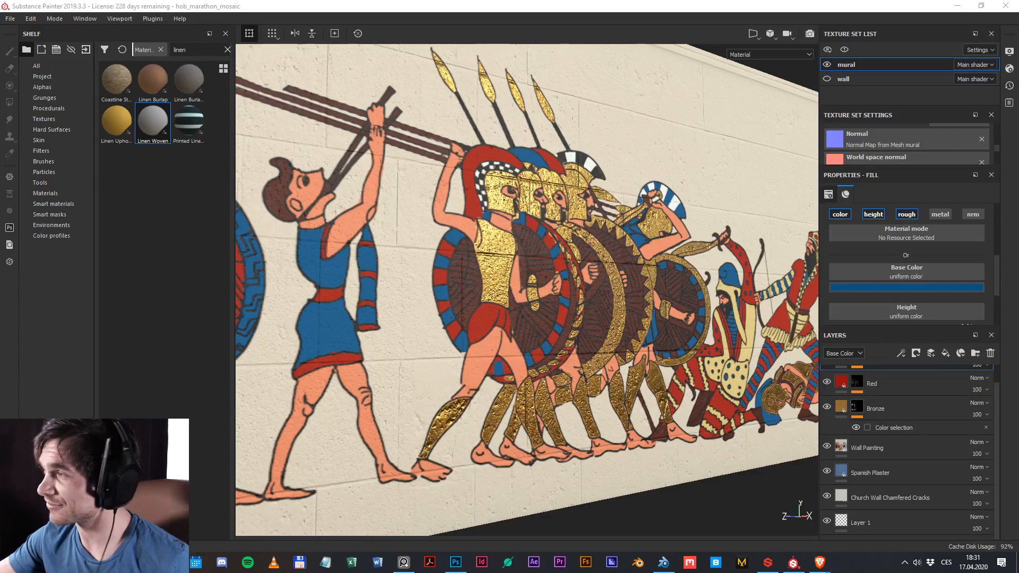
Select the Spanish Plaster layer and hide the Blue, Red, Bronze and Wall Painting layers.
{"action": "left_click", "coordinate": [856, 413]}
{"action": "left_click", "coordinate": [903, 481]}
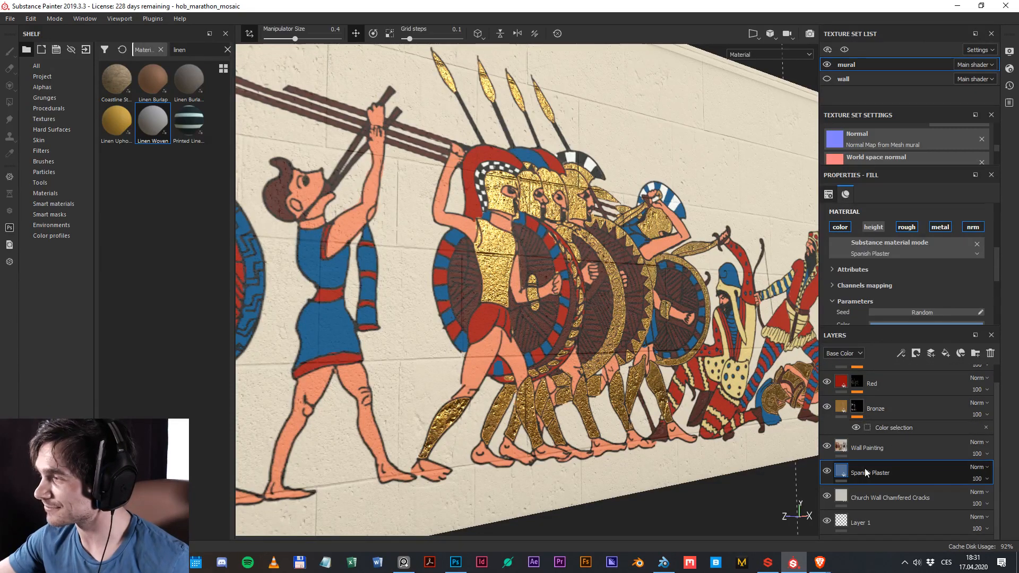
{"action": "scroll", "coordinate": [871, 467], "scroll_direction": "up", "scroll_amount": 1}
{"action": "scroll", "coordinate": [881, 441], "scroll_direction": "down", "scroll_amount": 1}
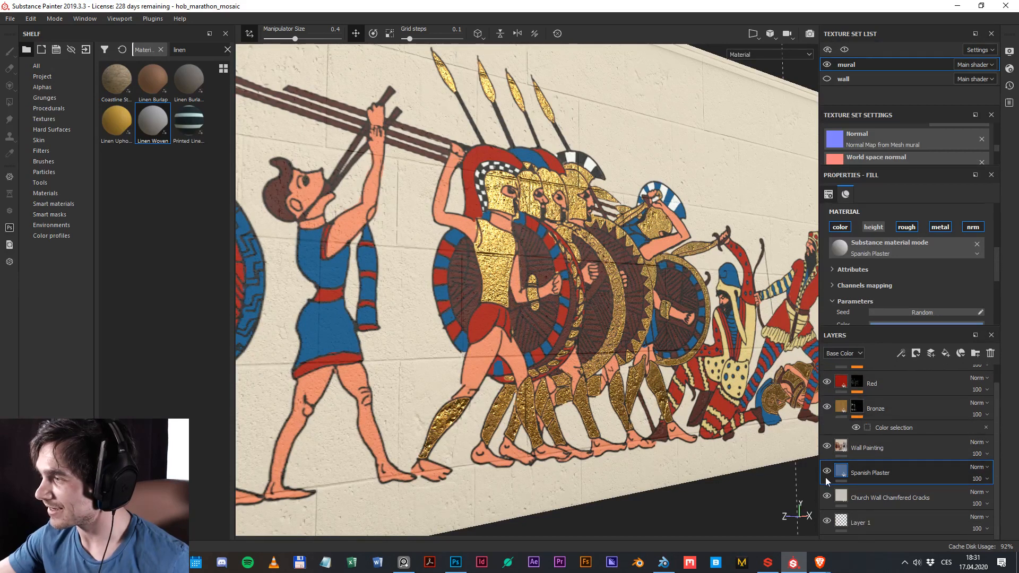
{"action": "scroll", "coordinate": [832, 425], "scroll_direction": "up", "scroll_amount": 1}
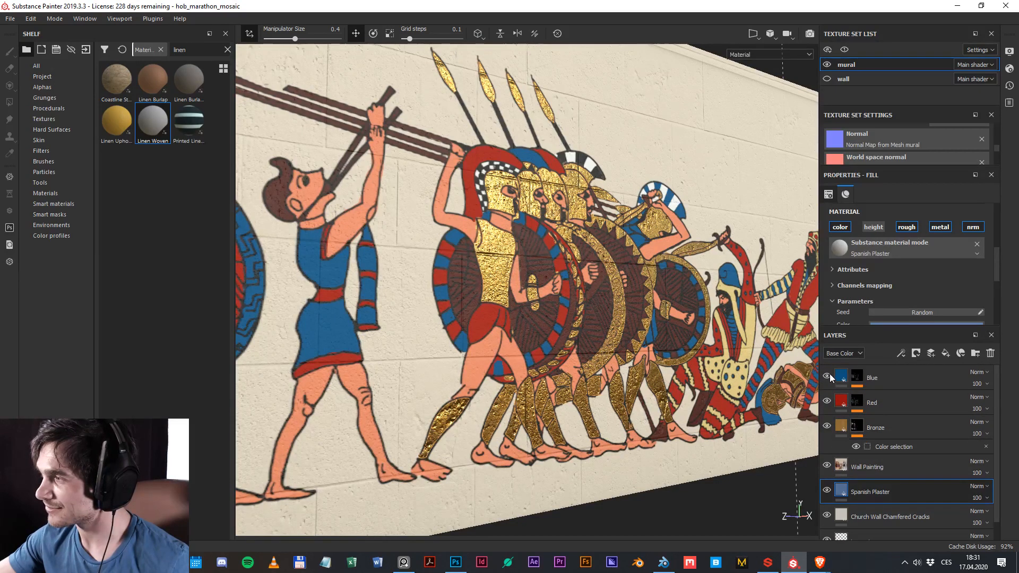
{"action": "left_click", "coordinate": [826, 466]}
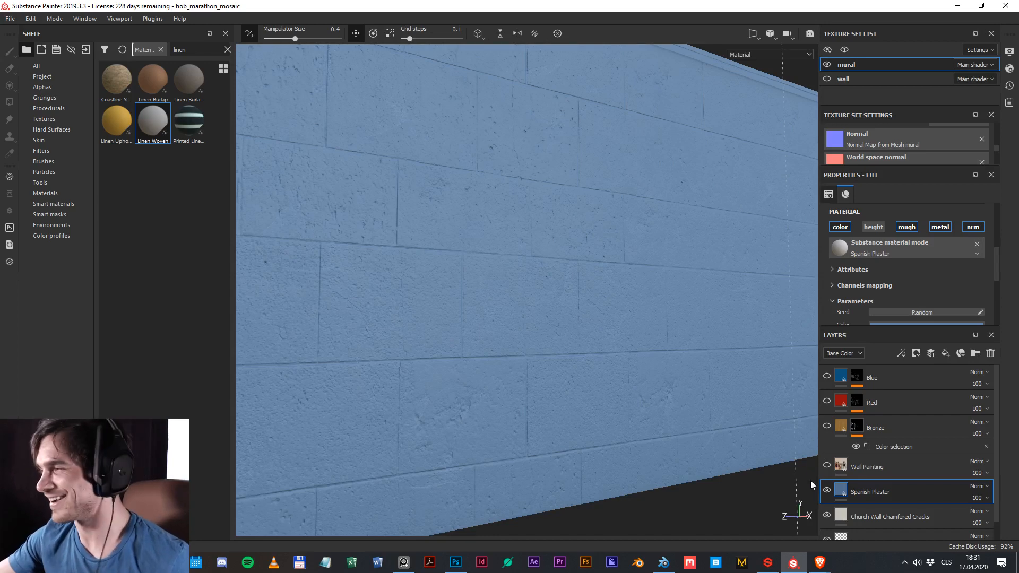
Hide the Spanish Plaster layer to view the Church Wall Chamfered Cracks beneath, and show it again.
{"action": "left_click", "coordinate": [827, 490]}
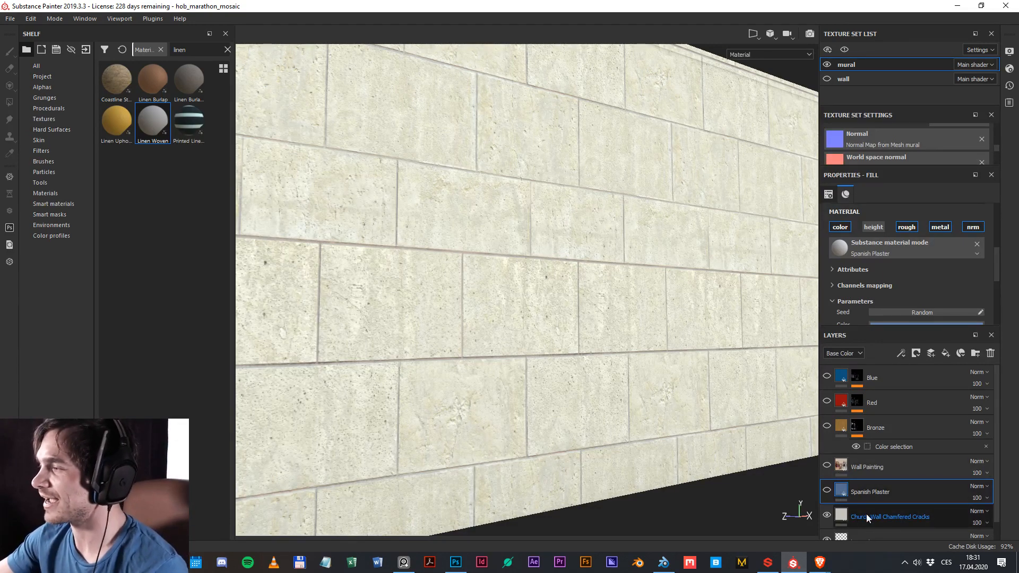
{"action": "left_click", "coordinate": [844, 518]}
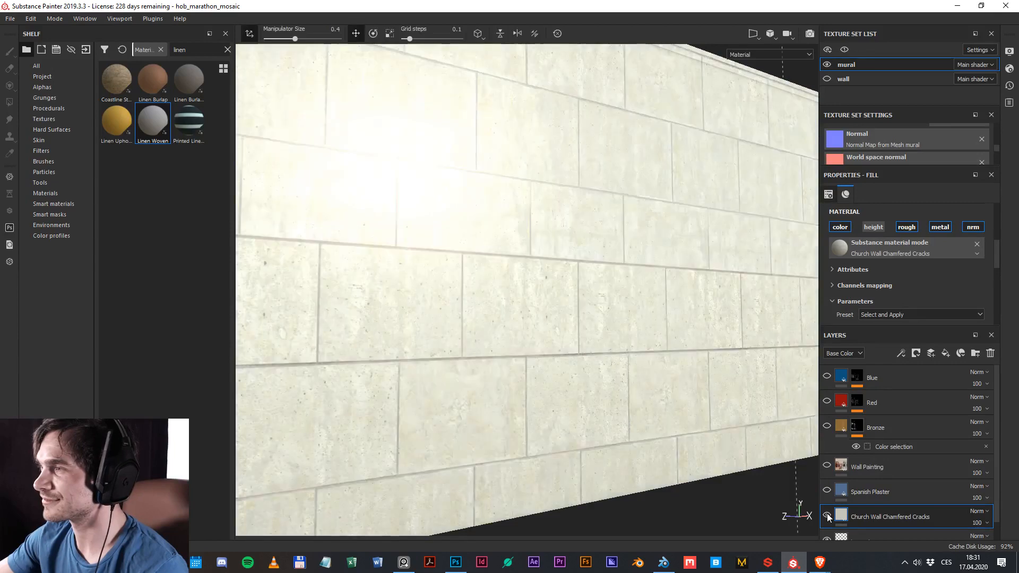
{"action": "left_click", "coordinate": [855, 494]}
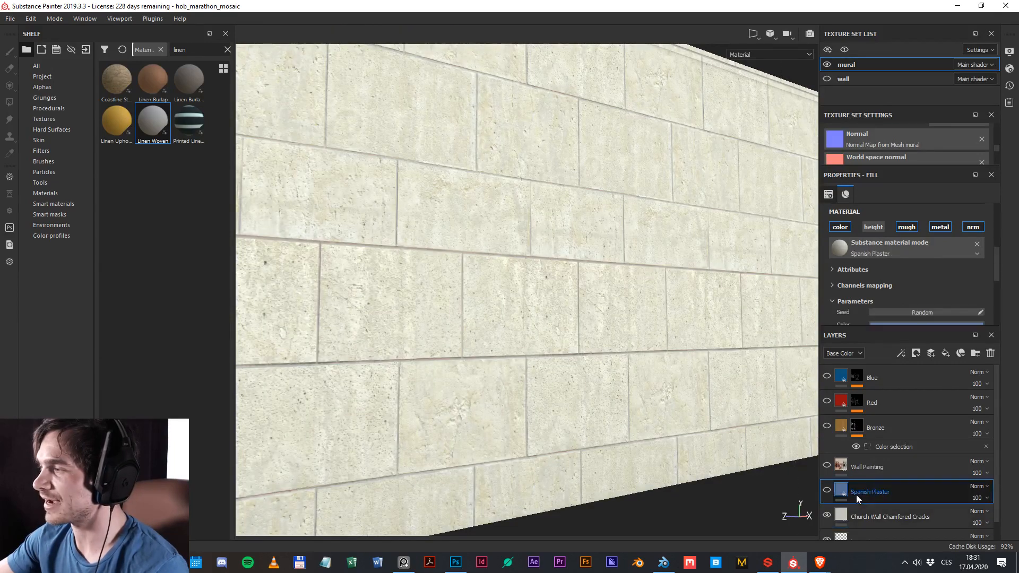
{"action": "left_click", "coordinate": [830, 492]}
Examine the plaster surface up close, toggling the Spanish Plaster layer's visibility for comparison.
{"action": "scroll", "coordinate": [512, 277], "scroll_direction": "down", "scroll_amount": 3}
{"action": "scroll", "coordinate": [504, 313], "scroll_direction": "up", "scroll_amount": 6}
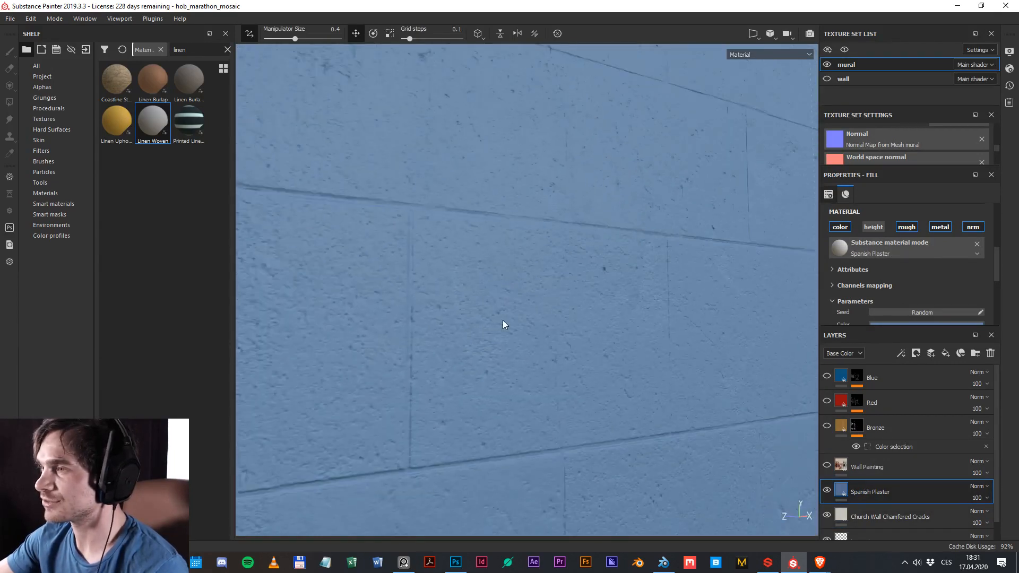
{"action": "left_click_drag", "start_coordinate": [514, 350], "coordinate": [616, 313]}
{"action": "mouse_move", "coordinate": [616, 313]}
{"action": "left_mouse_down"}
{"action": "mouse_move", "coordinate": [578, 306]}
{"action": "mouse_move", "coordinate": [623, 325]}
{"action": "left_mouse_up"}
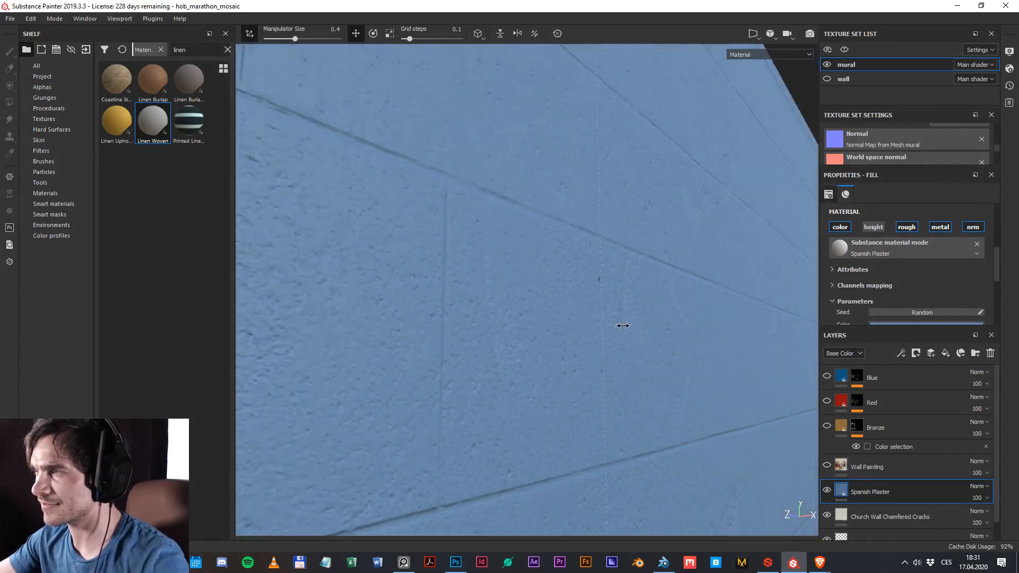
{"action": "left_click", "coordinate": [826, 495]}
{"action": "left_click", "coordinate": [827, 494]}
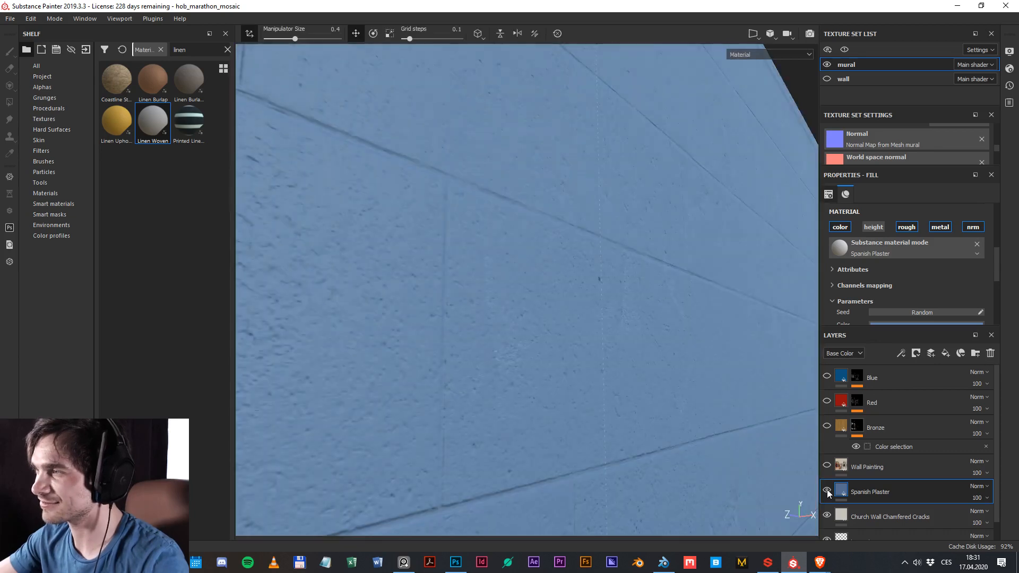
{"action": "left_click_drag", "start_coordinate": [743, 372], "coordinate": [714, 357]}
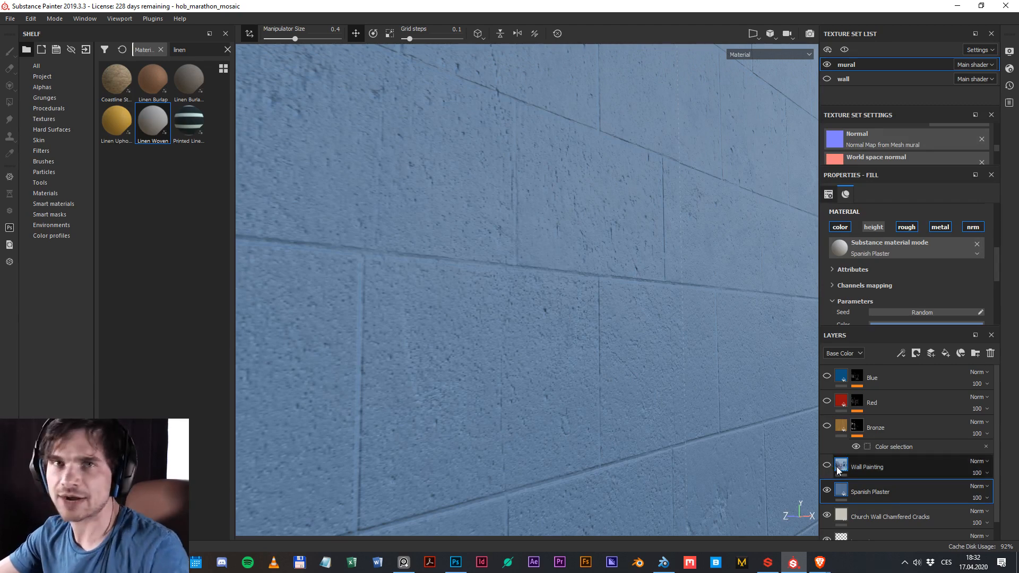
Show the Wall Painting layer over the plaster and inspect the flat painted warriors.
{"action": "mouse_move", "coordinate": [833, 461]}
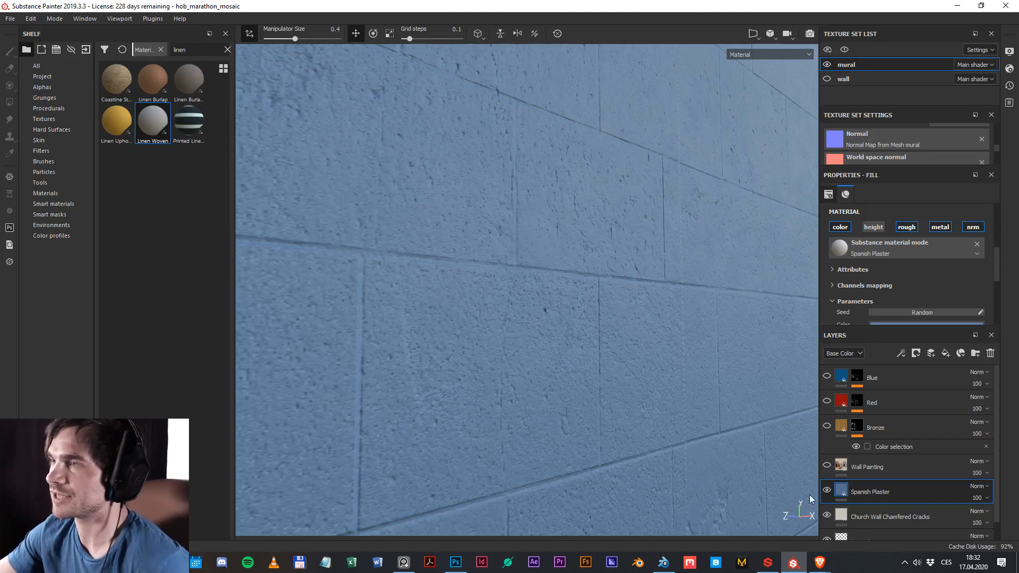
{"action": "scroll", "coordinate": [477, 377], "scroll_direction": "down", "scroll_amount": 4}
{"action": "scroll", "coordinate": [476, 382], "scroll_direction": "up", "scroll_amount": 3}
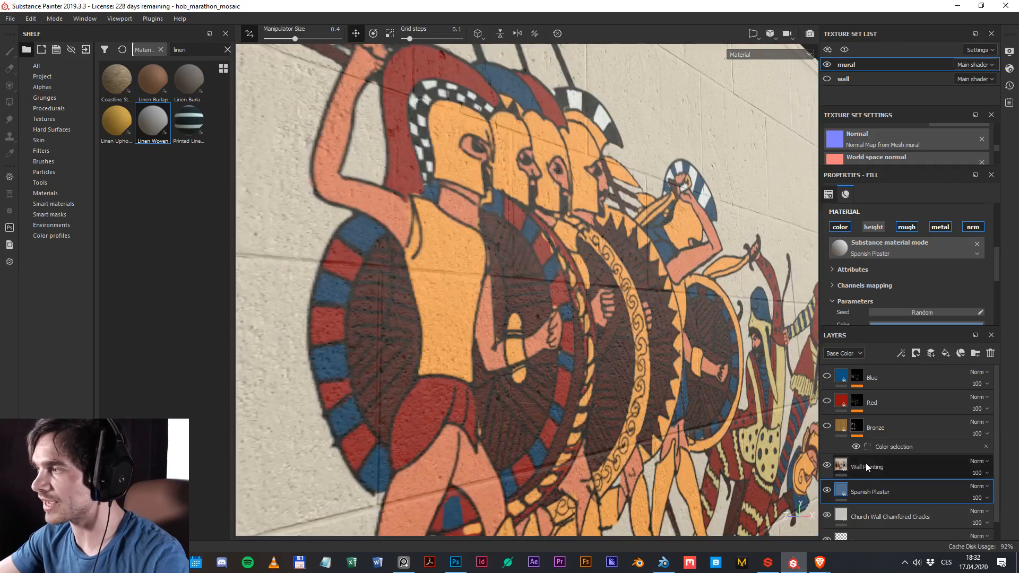
{"action": "scroll", "coordinate": [531, 354], "scroll_direction": "down", "scroll_amount": 5}
{"action": "mouse_move", "coordinate": [606, 354]}
{"action": "left_mouse_down"}
{"action": "mouse_move", "coordinate": [512, 366]}
{"action": "mouse_move", "coordinate": [562, 328]}
{"action": "left_mouse_up"}
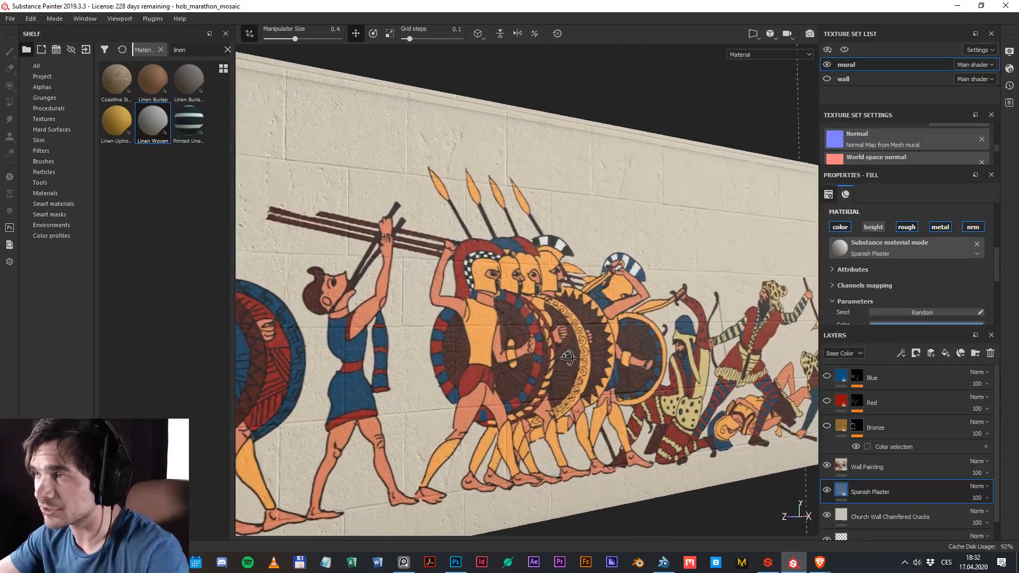
Show the Bronze, Red and Blue layers over the wall painting and inspect the front warrior up close.
{"action": "scroll", "coordinate": [561, 329], "scroll_direction": "up", "scroll_amount": 4}
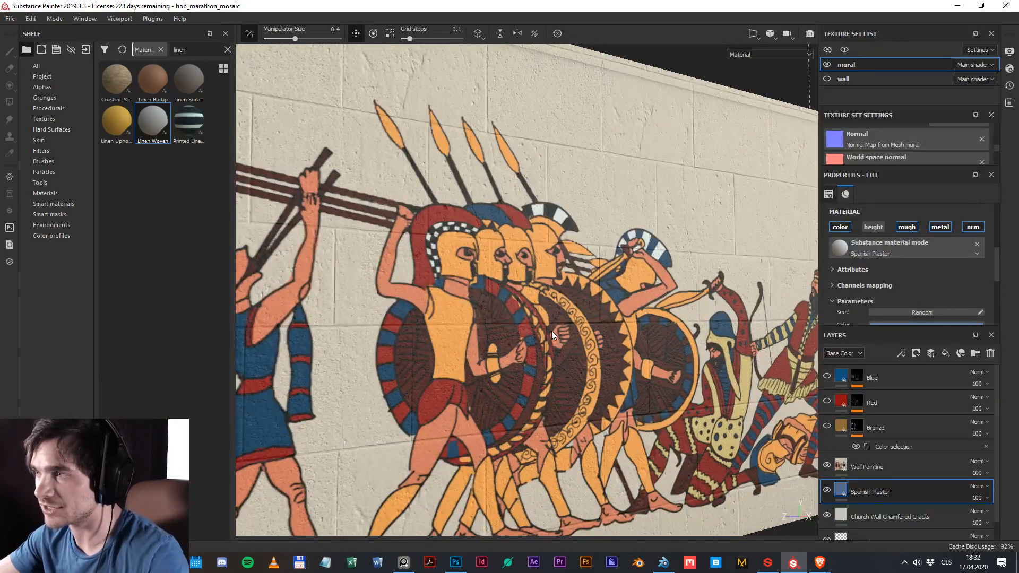
{"action": "left_click_drag", "start_coordinate": [666, 327], "coordinate": [648, 316]}
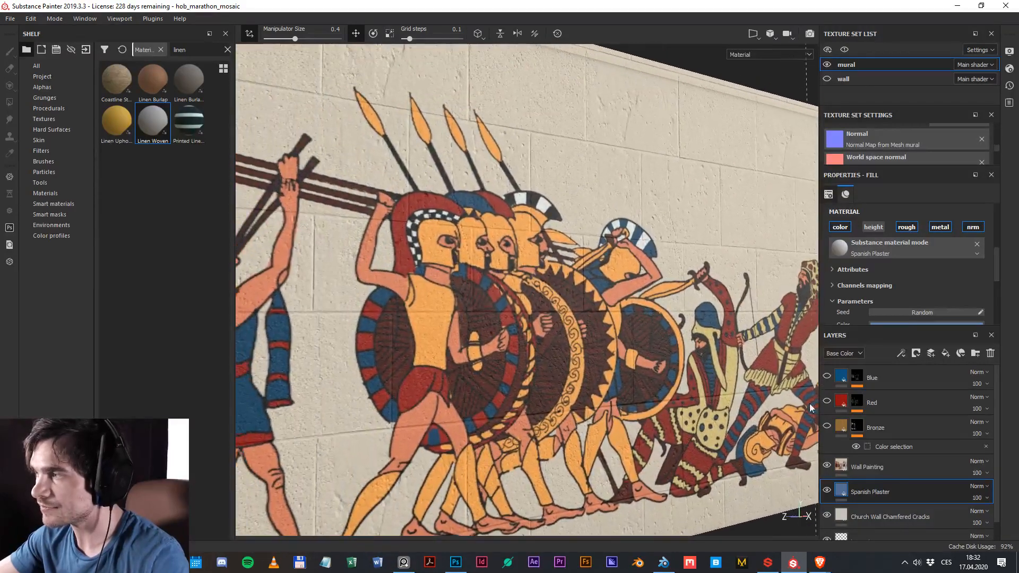
{"action": "left_click", "coordinate": [827, 425]}
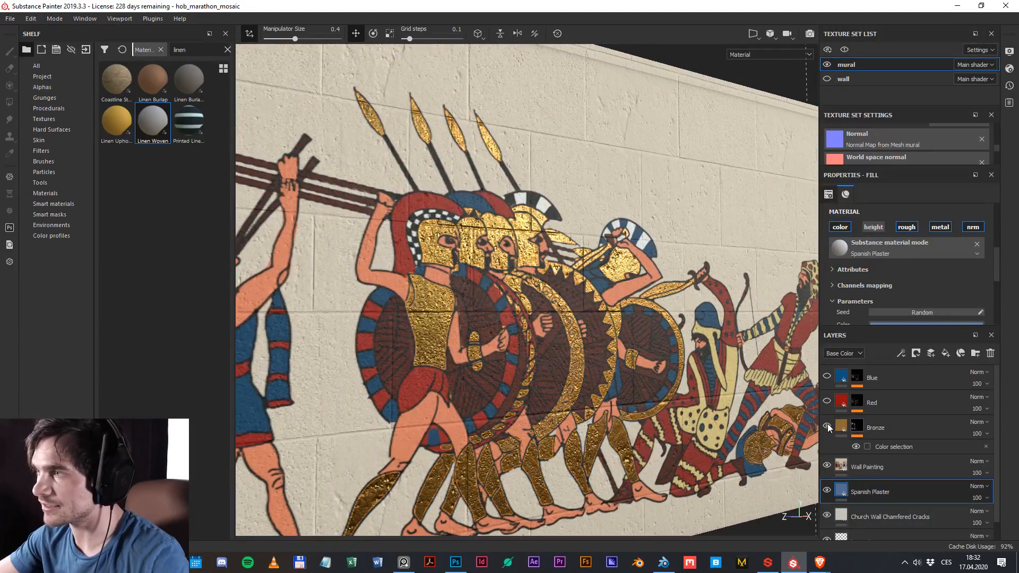
{"action": "left_click", "coordinate": [829, 399]}
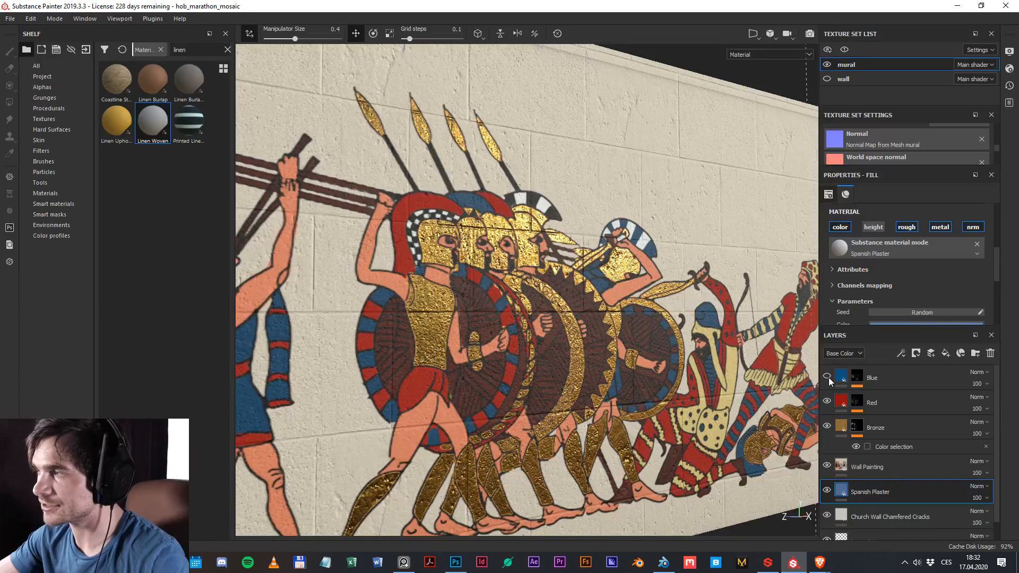
{"action": "left_click", "coordinate": [829, 377]}
{"action": "scroll", "coordinate": [261, 264], "scroll_direction": "up", "scroll_amount": 3}
{"action": "left_click_drag", "start_coordinate": [260, 264], "coordinate": [525, 335]}
{"action": "scroll", "coordinate": [464, 318], "scroll_direction": "up", "scroll_amount": 3}
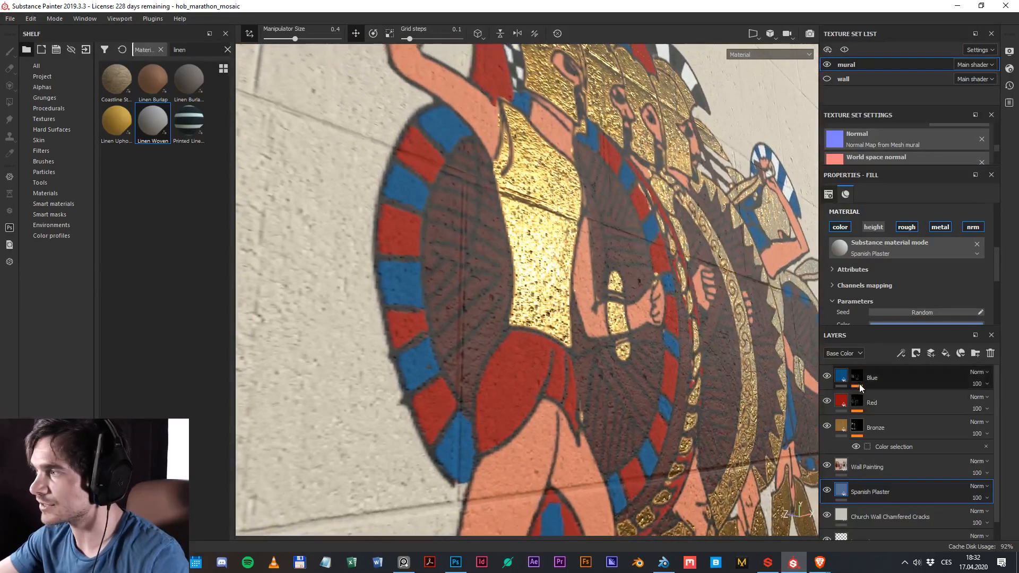
Search the resources for "paint" and assign Grunge Paint Scratched to the Red layer's roughness.
{"action": "left_click", "coordinate": [846, 397]}
{"action": "scroll", "coordinate": [924, 247], "scroll_direction": "down", "scroll_amount": 2}
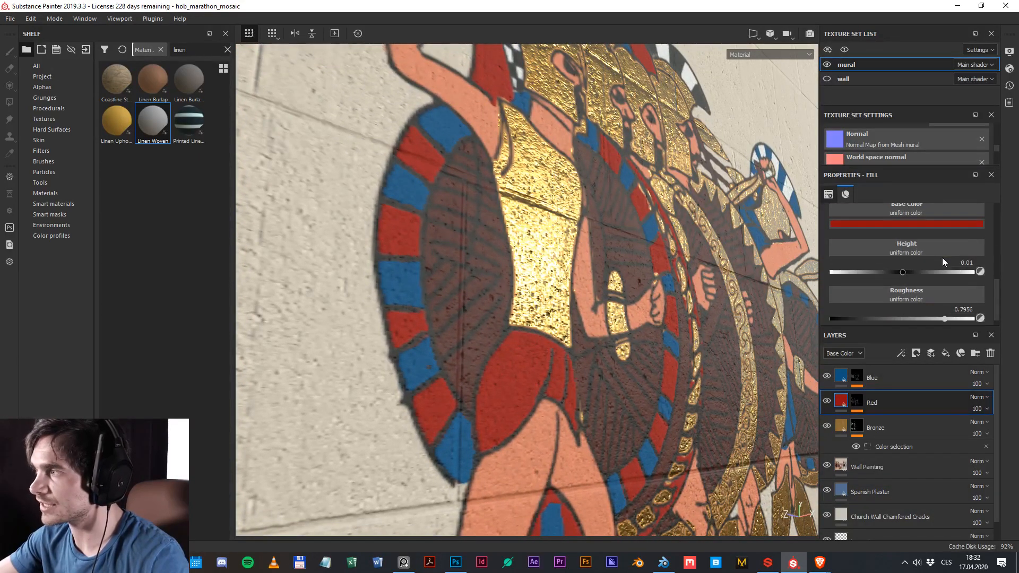
{"action": "left_click", "coordinate": [926, 288]}
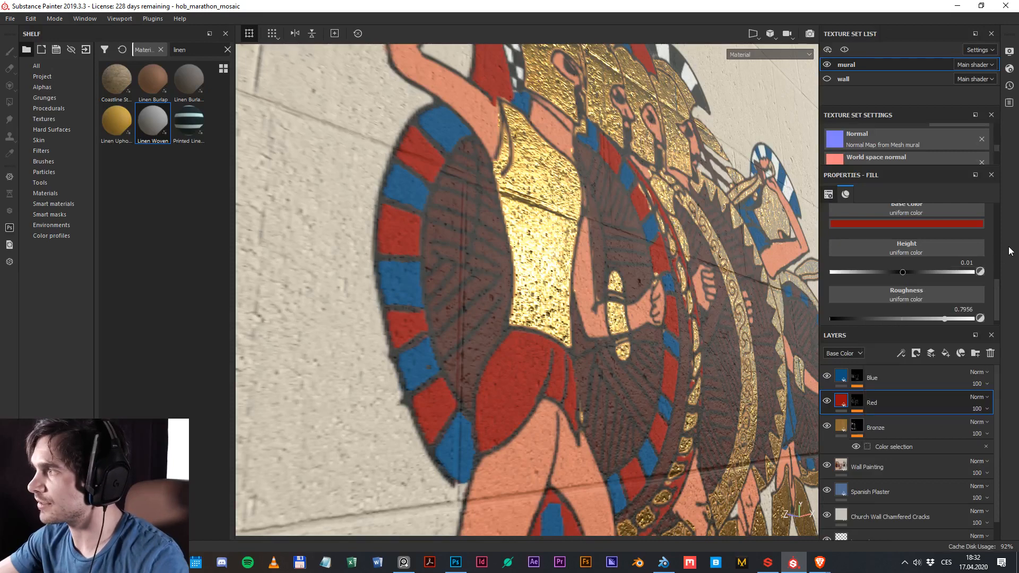
{"action": "left_click", "coordinate": [909, 292]}
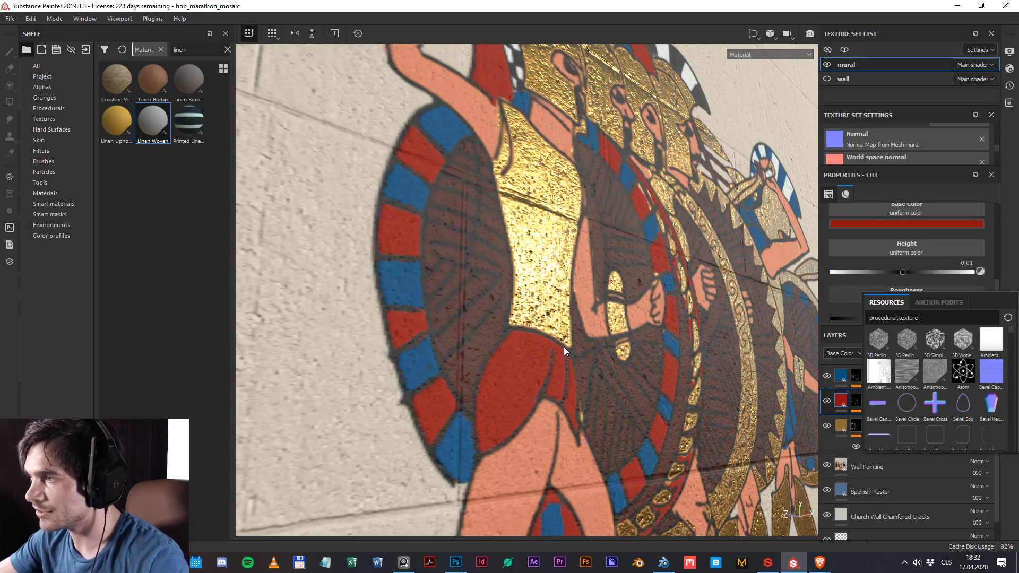
{"action": "key", "text": "ctrl+a"}
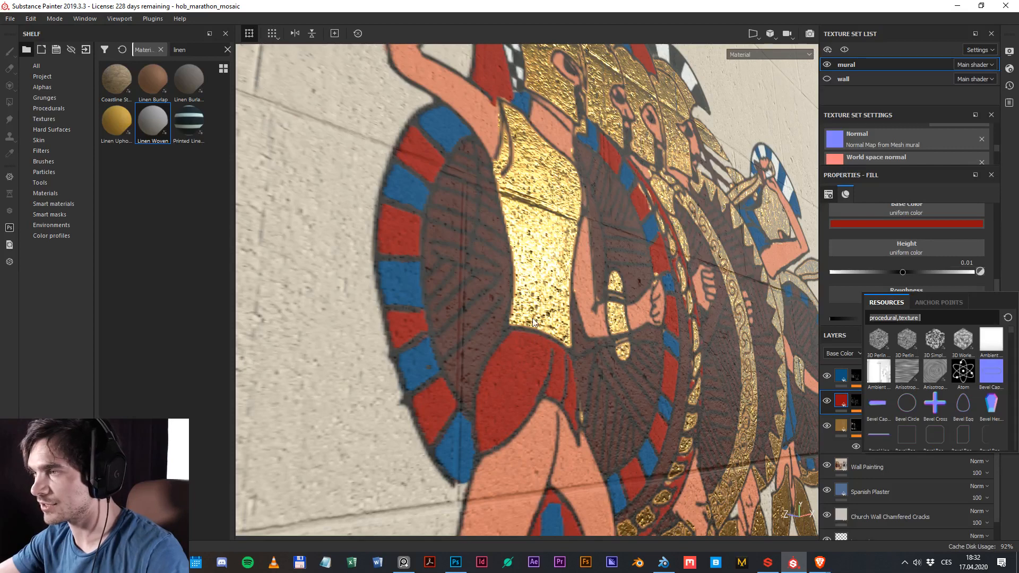
{"action": "type", "text": "paint"}
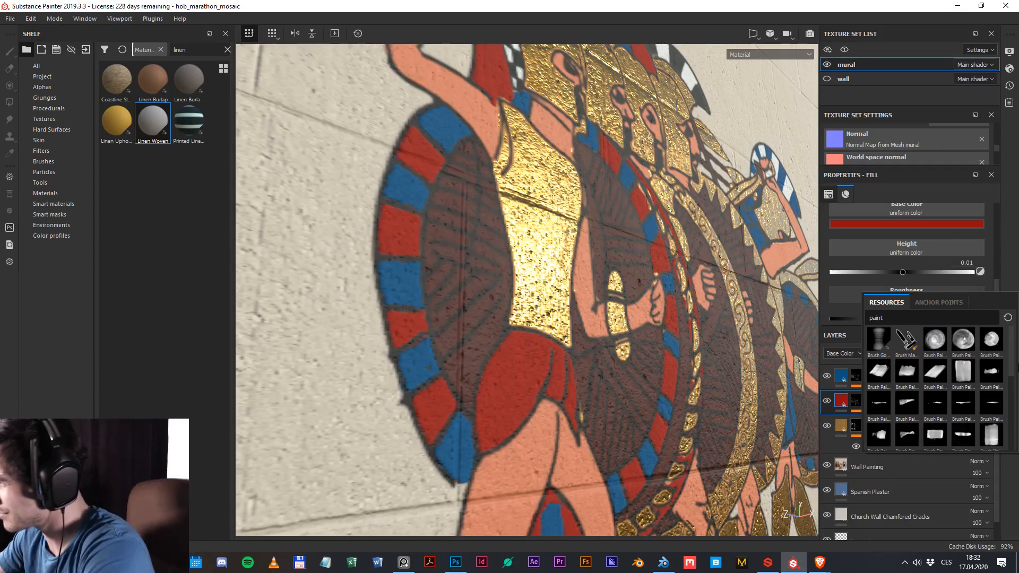
{"action": "scroll", "coordinate": [982, 382], "scroll_direction": "down", "scroll_amount": 5}
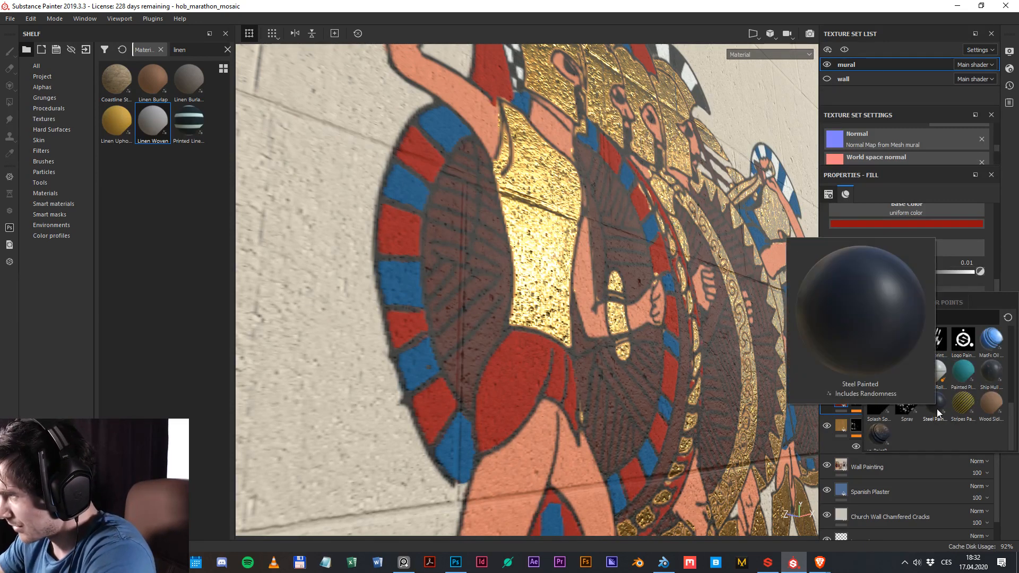
{"action": "mouse_move", "coordinate": [968, 375]}
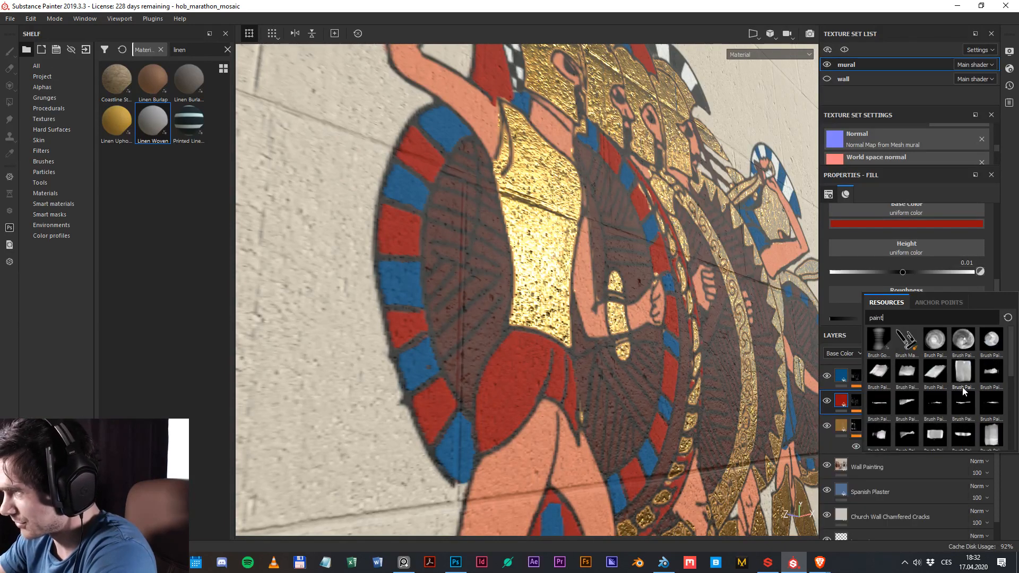
{"action": "scroll", "coordinate": [957, 390], "scroll_direction": "up", "scroll_amount": 3}
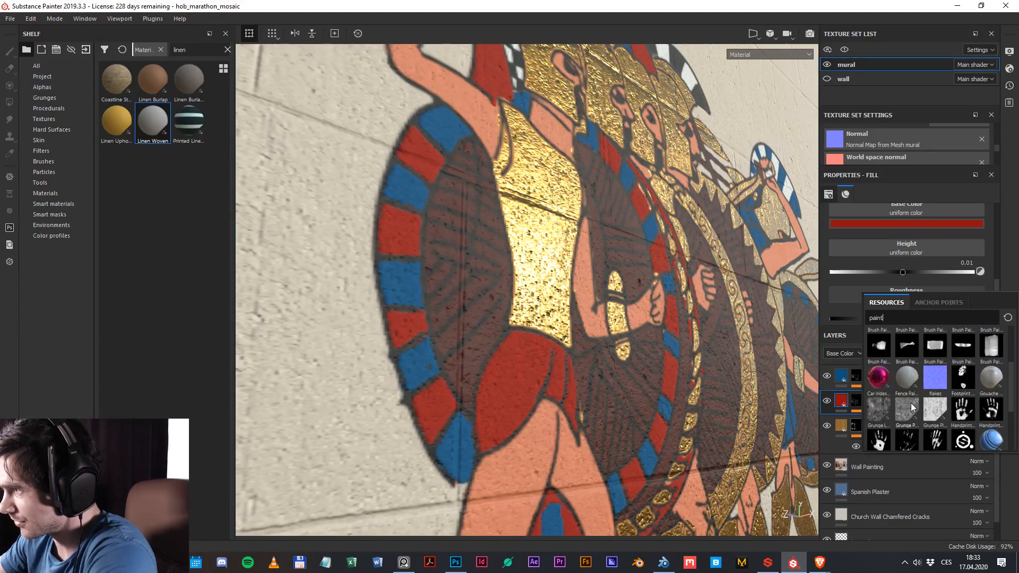
{"action": "mouse_move", "coordinate": [912, 408]}
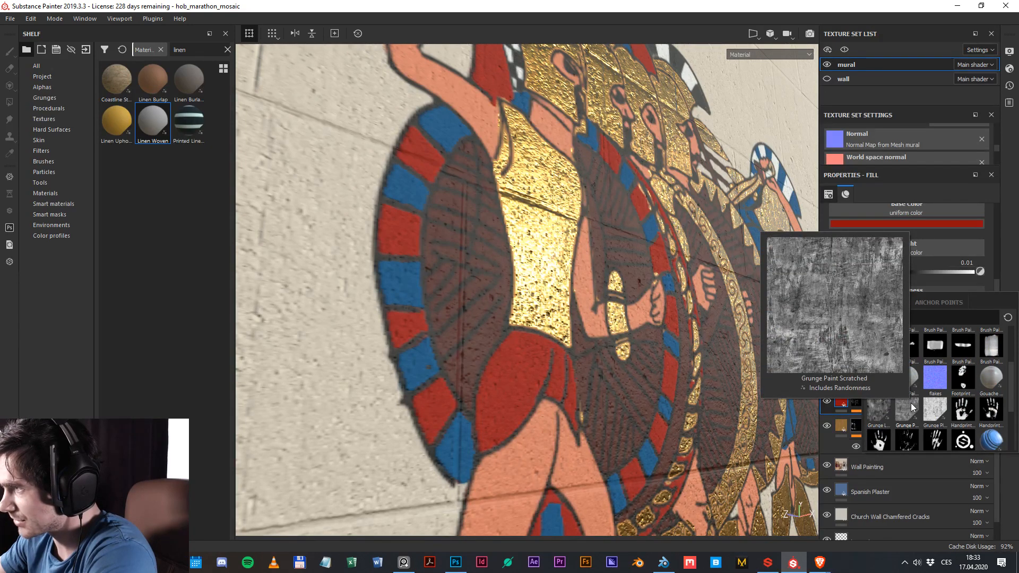
{"action": "left_click", "coordinate": [912, 408]}
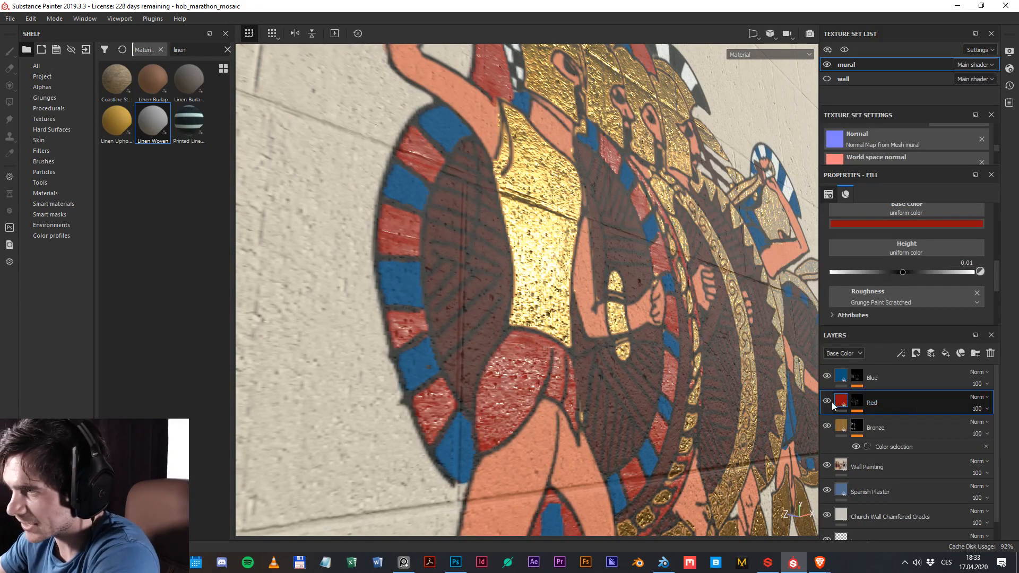
Inspect the scratched red paint on the warrior and change the Red fill's projection to Tri-planar projection.
{"action": "mouse_move", "coordinate": [523, 348]}
{"action": "left_mouse_down"}
{"action": "mouse_move", "coordinate": [489, 354]}
{"action": "mouse_move", "coordinate": [507, 365]}
{"action": "mouse_move", "coordinate": [603, 363]}
{"action": "mouse_move", "coordinate": [616, 382]}
{"action": "left_mouse_up"}
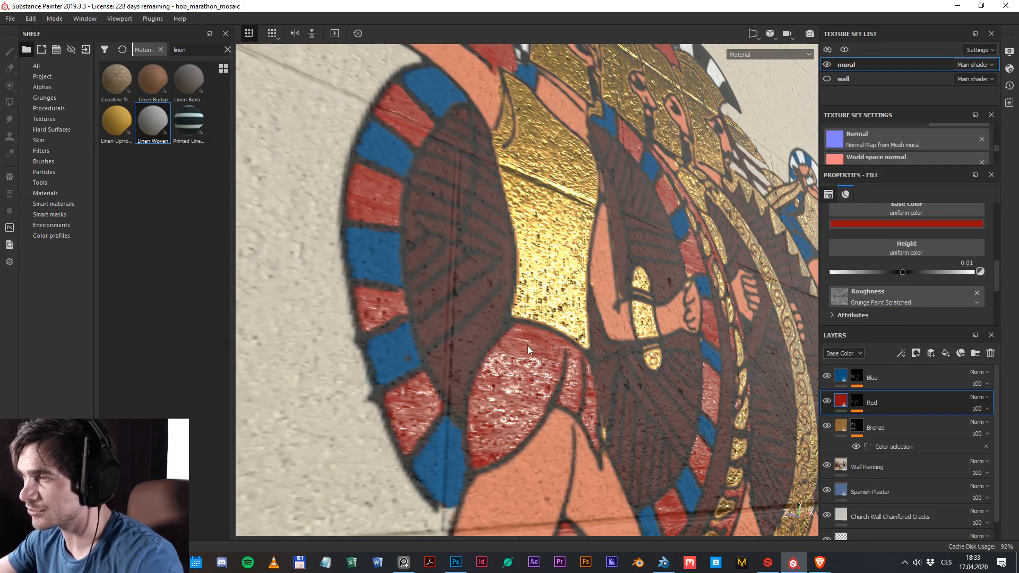
{"action": "mouse_move", "coordinate": [553, 373]}
{"action": "left_mouse_down"}
{"action": "mouse_move", "coordinate": [564, 381]}
{"action": "mouse_move", "coordinate": [540, 441]}
{"action": "mouse_move", "coordinate": [542, 356]}
{"action": "mouse_move", "coordinate": [537, 379]}
{"action": "mouse_move", "coordinate": [568, 375]}
{"action": "mouse_move", "coordinate": [538, 367]}
{"action": "left_mouse_up"}
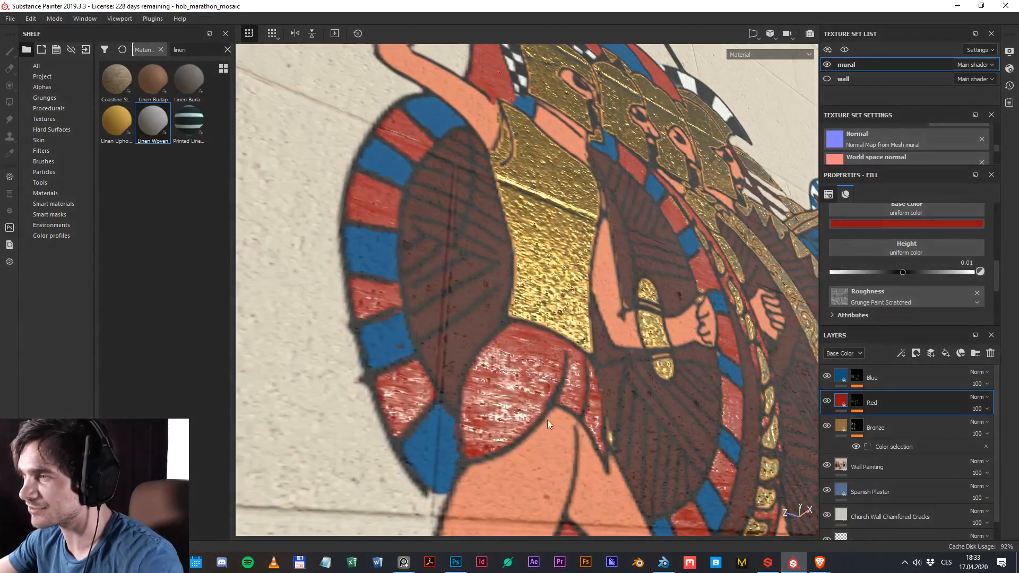
{"action": "scroll", "coordinate": [913, 297], "scroll_direction": "up", "scroll_amount": 3}
{"action": "scroll", "coordinate": [924, 282], "scroll_direction": "up", "scroll_amount": 4}
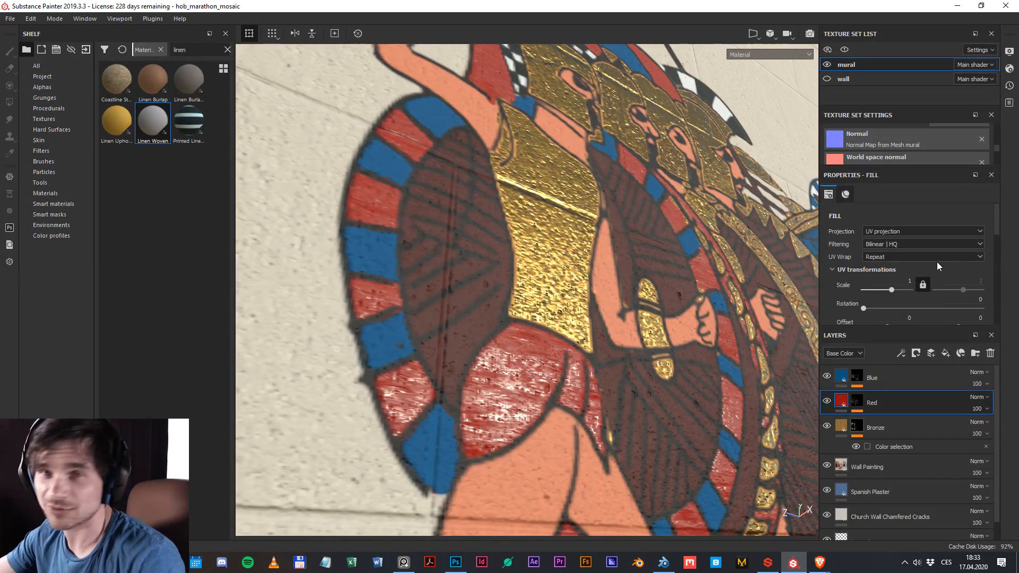
{"action": "left_click", "coordinate": [919, 231]}
{"action": "left_click", "coordinate": [915, 247]}
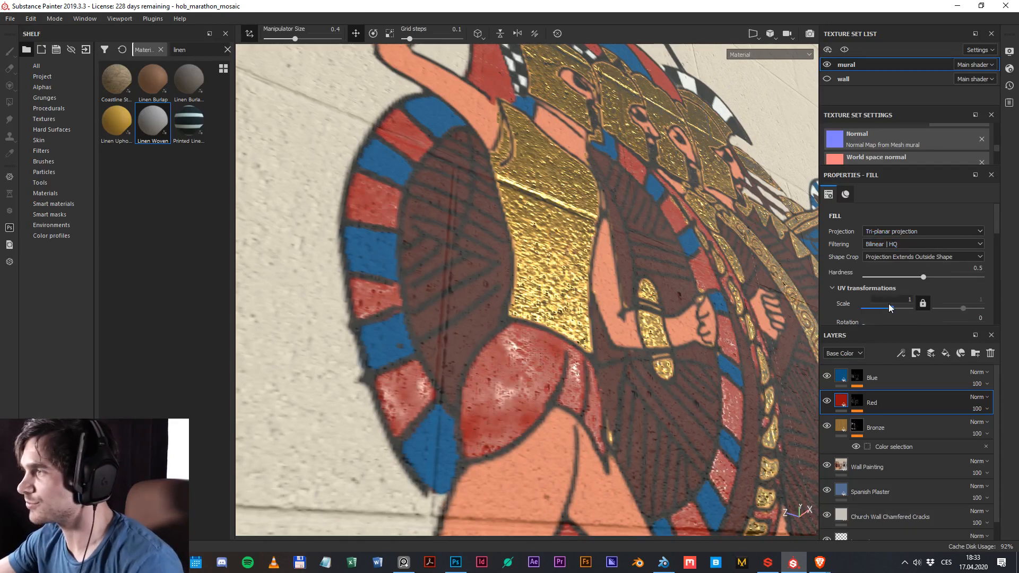
Try a UV scale of 10 on the Red layer, raise it to 20, and check the scratches on the warriors.
{"action": "left_click", "coordinate": [907, 301]}
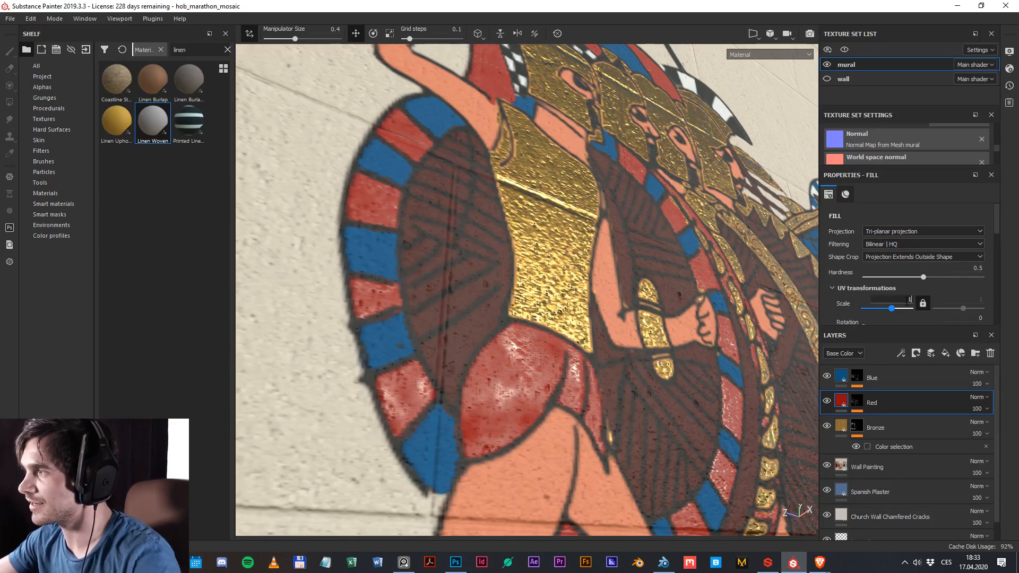
{"action": "key", "text": "Return"}
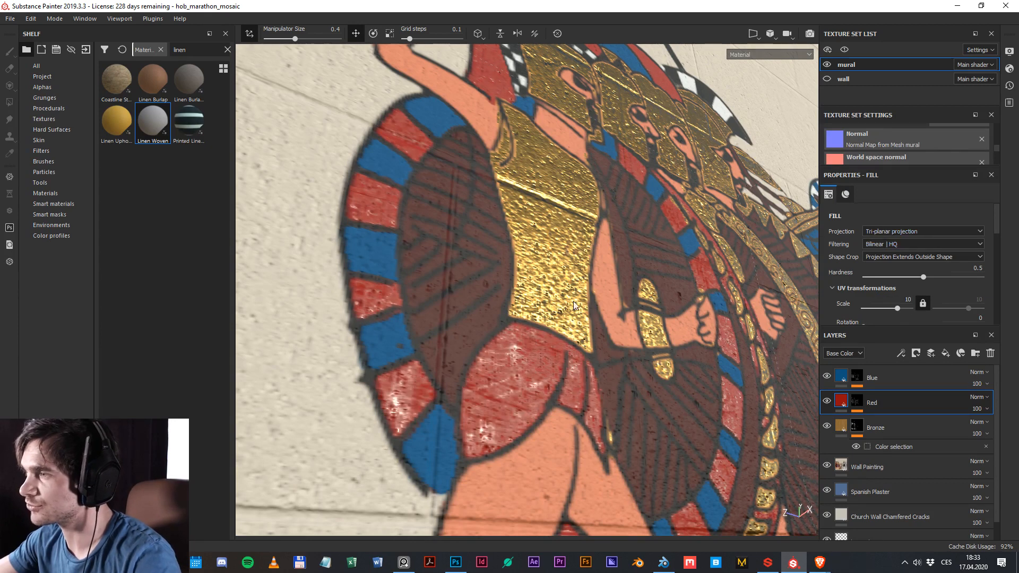
{"action": "left_click_drag", "start_coordinate": [897, 309], "coordinate": [902, 311]}
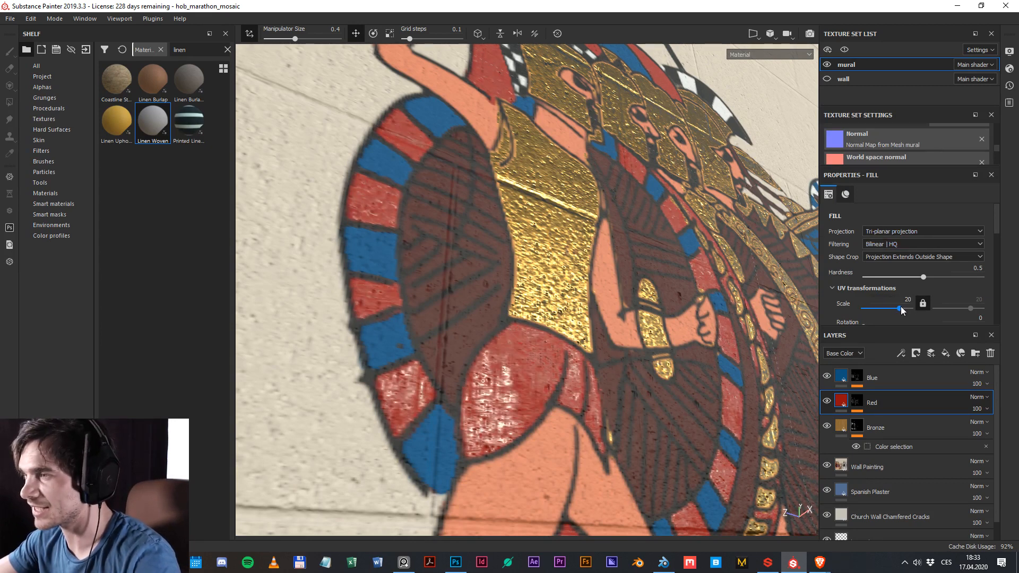
{"action": "scroll", "coordinate": [513, 322], "scroll_direction": "down", "scroll_amount": 3}
{"action": "mouse_move", "coordinate": [642, 354]}
{"action": "left_mouse_down"}
{"action": "mouse_move", "coordinate": [648, 366]}
{"action": "mouse_move", "coordinate": [668, 357]}
{"action": "mouse_move", "coordinate": [648, 350]}
{"action": "mouse_move", "coordinate": [560, 377]}
{"action": "mouse_move", "coordinate": [735, 357]}
{"action": "mouse_move", "coordinate": [698, 357]}
{"action": "mouse_move", "coordinate": [726, 355]}
{"action": "mouse_move", "coordinate": [709, 349]}
{"action": "left_mouse_up"}
{"action": "scroll", "coordinate": [648, 366], "scroll_direction": "up", "scroll_amount": 2}
{"action": "scroll", "coordinate": [652, 354], "scroll_direction": "down", "scroll_amount": 3}
{"action": "scroll", "coordinate": [694, 361], "scroll_direction": "up", "scroll_amount": 3}
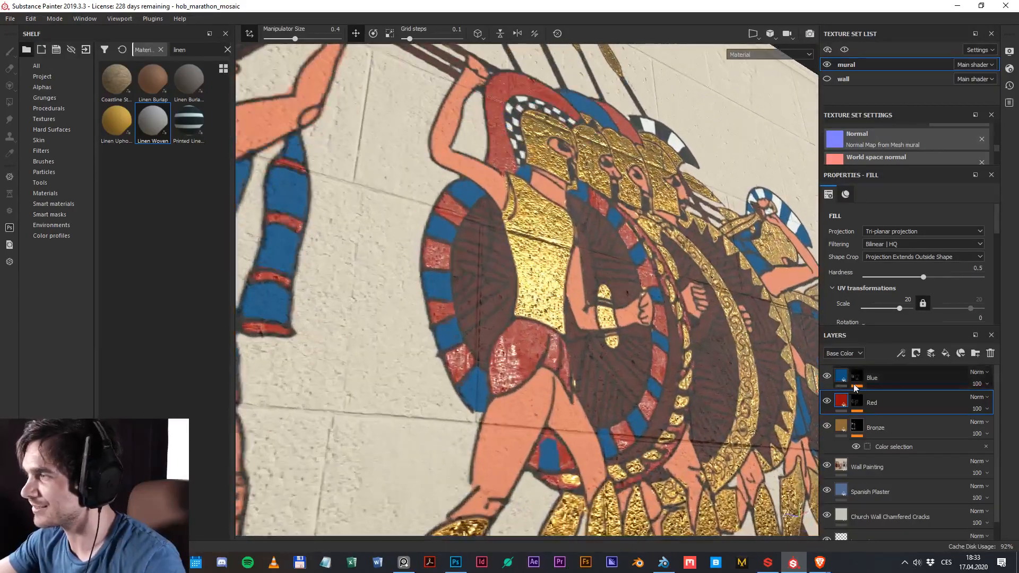
Check the Red layer's roughness map and assign the same Grunge Paint Scratched texture to the Blue layer's roughness.
{"action": "scroll", "coordinate": [887, 291], "scroll_direction": "down", "scroll_amount": 3}
{"action": "scroll", "coordinate": [878, 324], "scroll_direction": "up", "scroll_amount": 3}
{"action": "scroll", "coordinate": [891, 297], "scroll_direction": "down", "scroll_amount": 3}
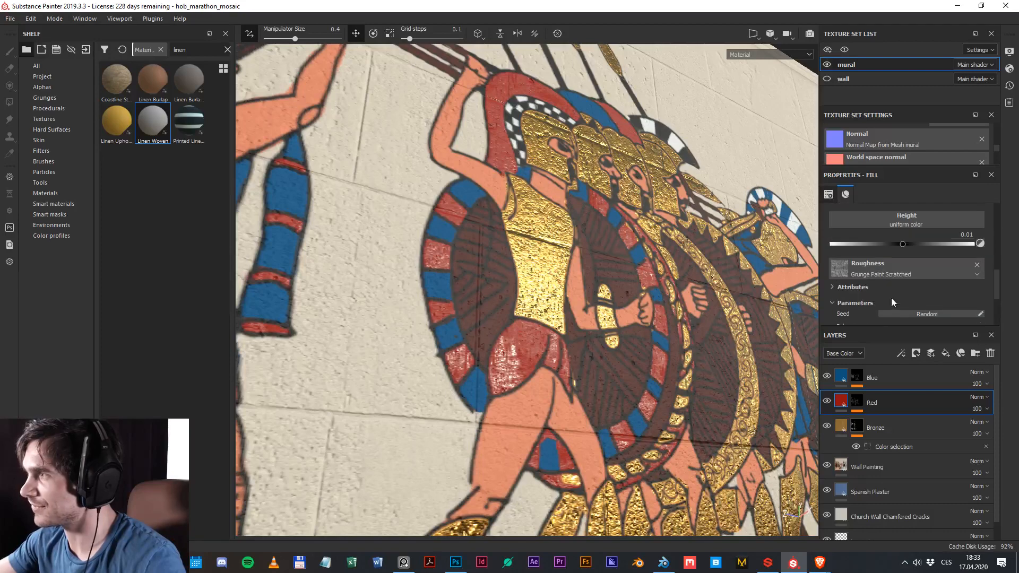
{"action": "scroll", "coordinate": [880, 273], "scroll_direction": "up", "scroll_amount": 1}
{"action": "scroll", "coordinate": [880, 274], "scroll_direction": "down", "scroll_amount": 2}
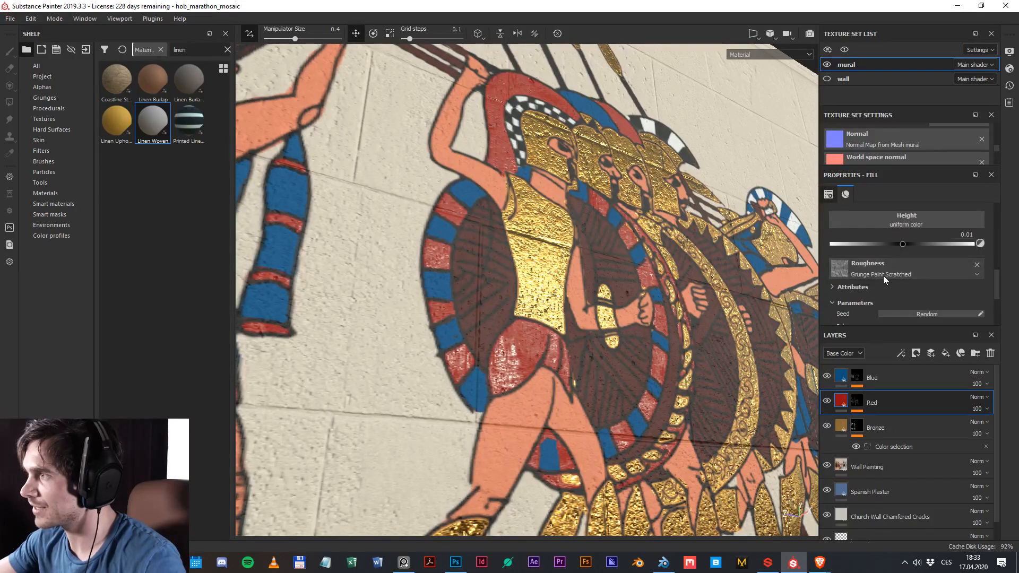
{"action": "left_click", "coordinate": [861, 380]}
{"action": "left_click", "coordinate": [841, 376]}
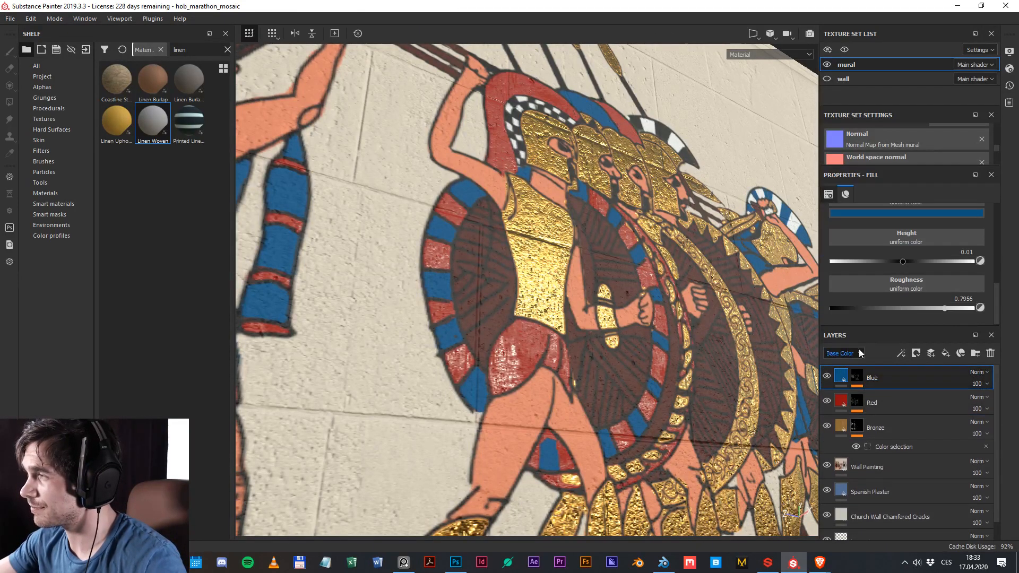
{"action": "left_click", "coordinate": [901, 281]}
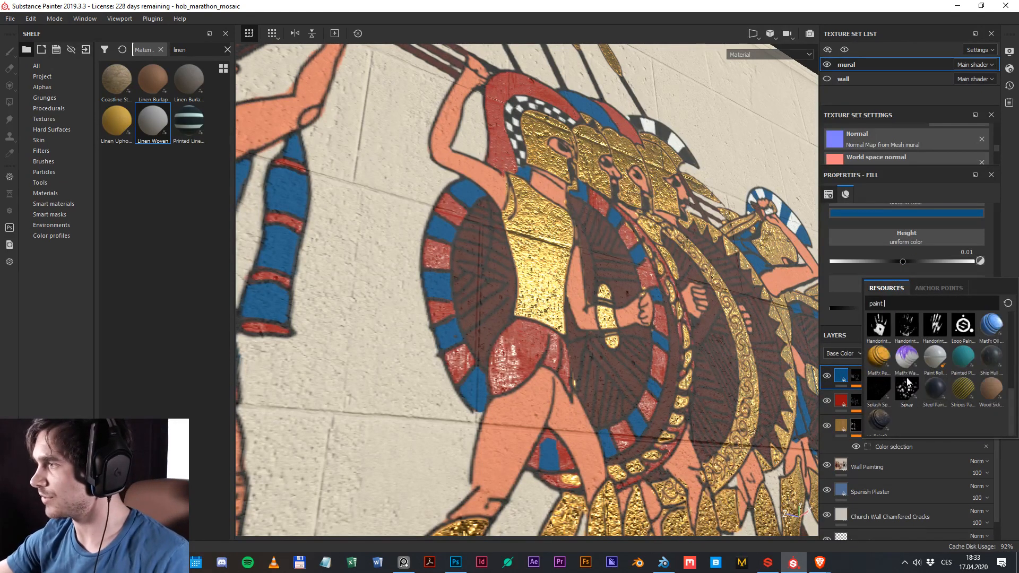
{"action": "scroll", "coordinate": [905, 374], "scroll_direction": "up", "scroll_amount": 3}
{"action": "left_click", "coordinate": [903, 396]}
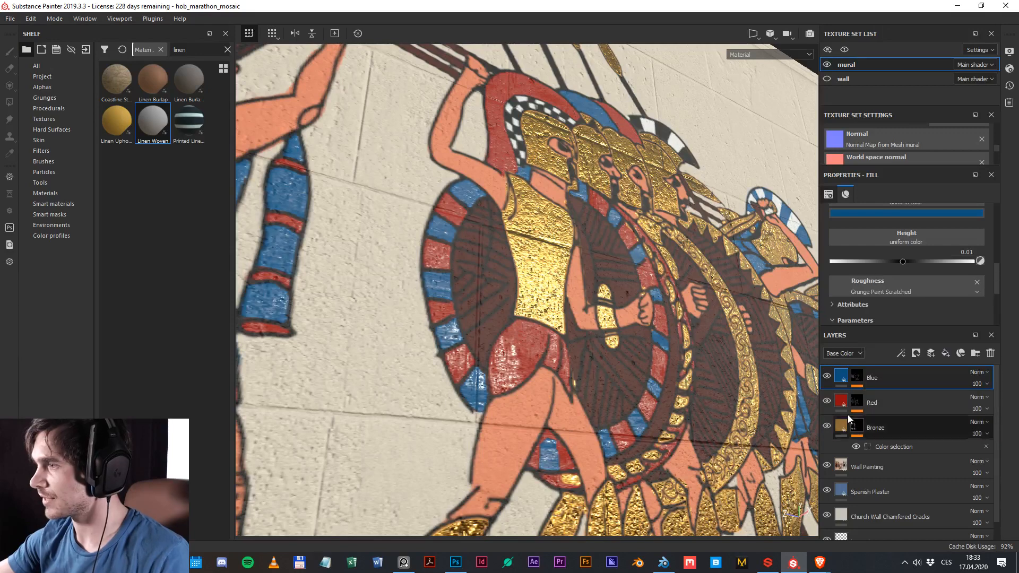
Change the Blue fill's projection to Tri-planar projection and set its UV scale to 30.
{"action": "scroll", "coordinate": [902, 233], "scroll_direction": "up", "scroll_amount": 5}
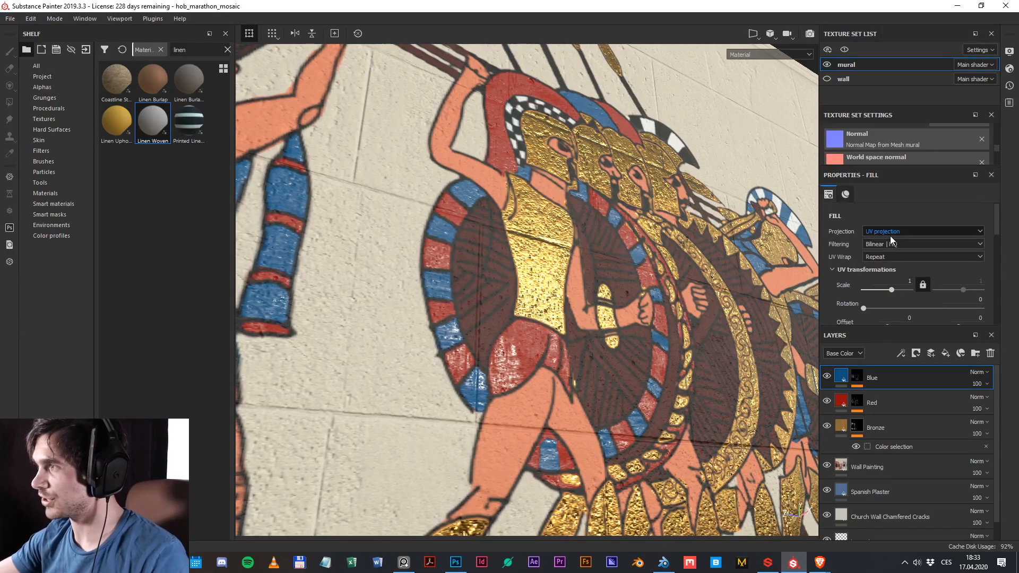
{"action": "left_click", "coordinate": [891, 234]}
{"action": "left_click", "coordinate": [887, 244]}
{"action": "scroll", "coordinate": [877, 281], "scroll_direction": "down", "scroll_amount": 2}
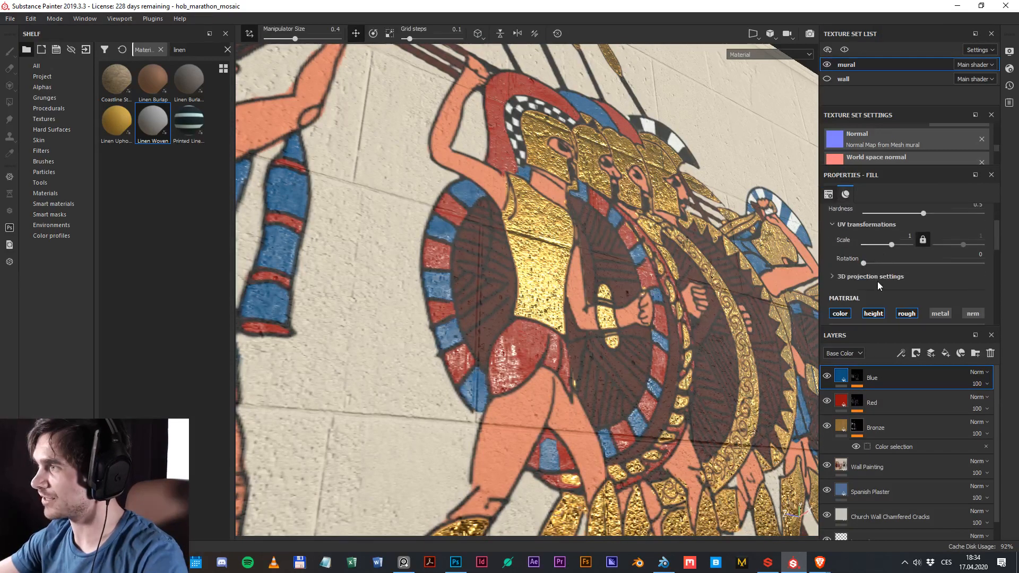
{"action": "left_click", "coordinate": [897, 237]}
{"action": "type", "text": "30"}
{"action": "key", "text": "Return"}
Examine how light plays on the bronze, red and blue areas across the whole mural.
{"action": "scroll", "coordinate": [483, 447], "scroll_direction": "down", "scroll_amount": 2}
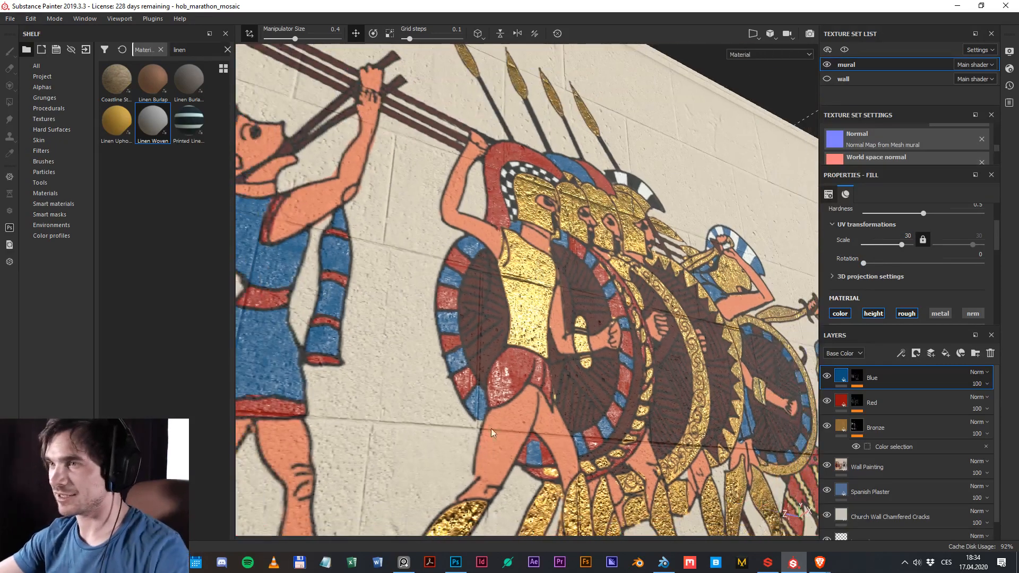
{"action": "left_click_drag", "start_coordinate": [307, 412], "coordinate": [644, 438]}
{"action": "scroll", "coordinate": [644, 437], "scroll_direction": "down", "scroll_amount": 3}
{"action": "left_click_drag", "start_coordinate": [658, 399], "coordinate": [664, 398]}
{"action": "left_click_drag", "start_coordinate": [666, 356], "coordinate": [378, 332]}
{"action": "left_click_drag", "start_coordinate": [500, 348], "coordinate": [487, 372]}
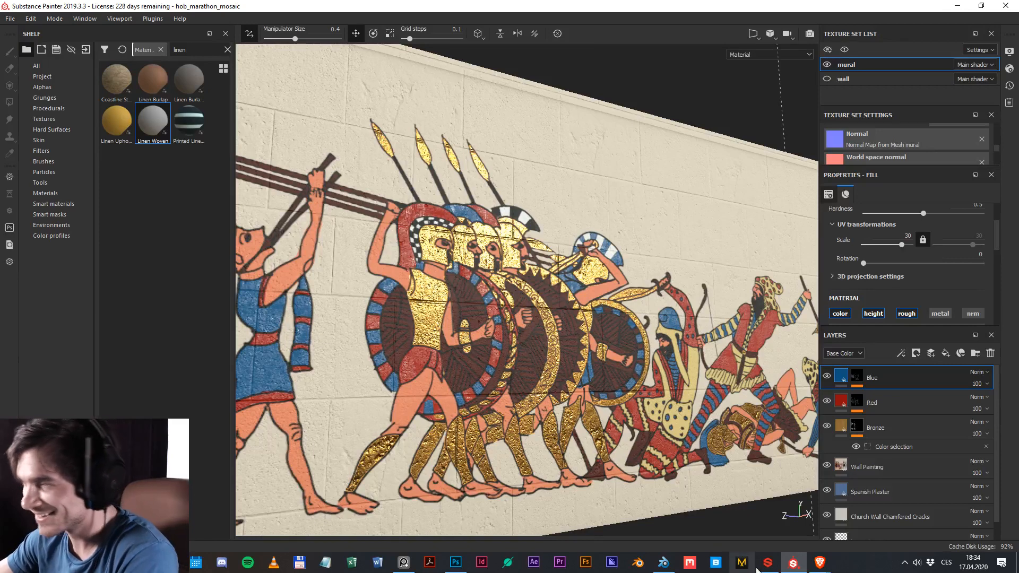
{"action": "key", "text": "alt+Tab"}
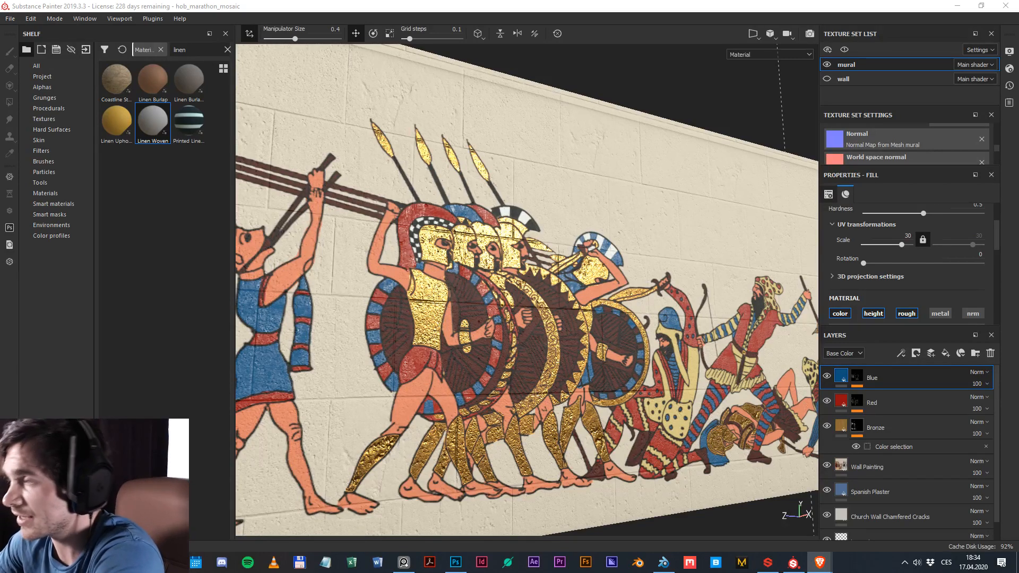
Browse the texture export presets, try Unreal Engine 4 (Packed), and close the export dialog without exporting.
{"action": "left_click", "coordinate": [10, 19]}
{"action": "left_click", "coordinate": [36, 207]}
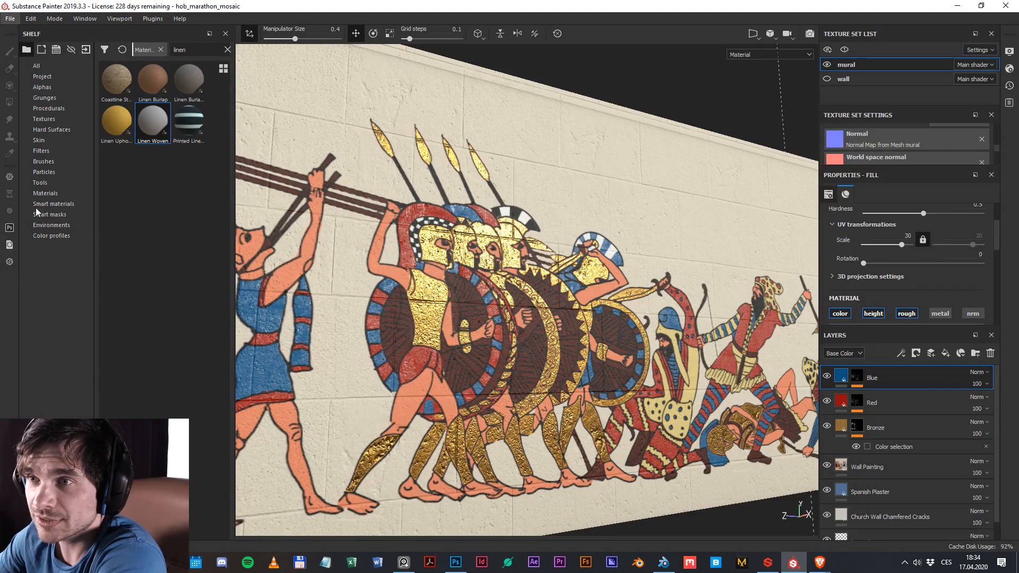
{"action": "left_click", "coordinate": [377, 140]}
{"action": "scroll", "coordinate": [372, 159], "scroll_direction": "down", "scroll_amount": 5}
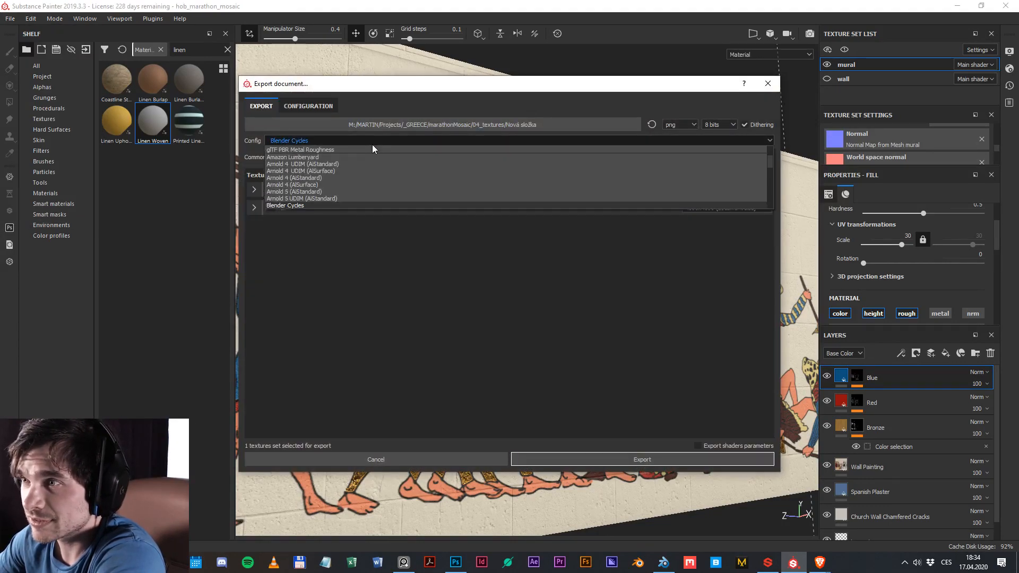
{"action": "scroll", "coordinate": [356, 173], "scroll_direction": "down", "scroll_amount": 3}
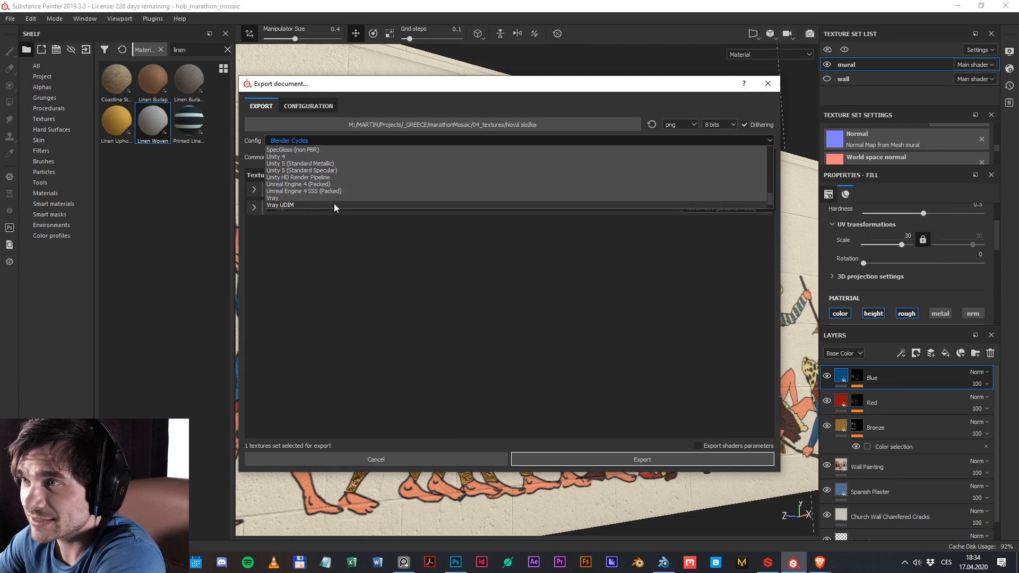
{"action": "left_click", "coordinate": [338, 186]}
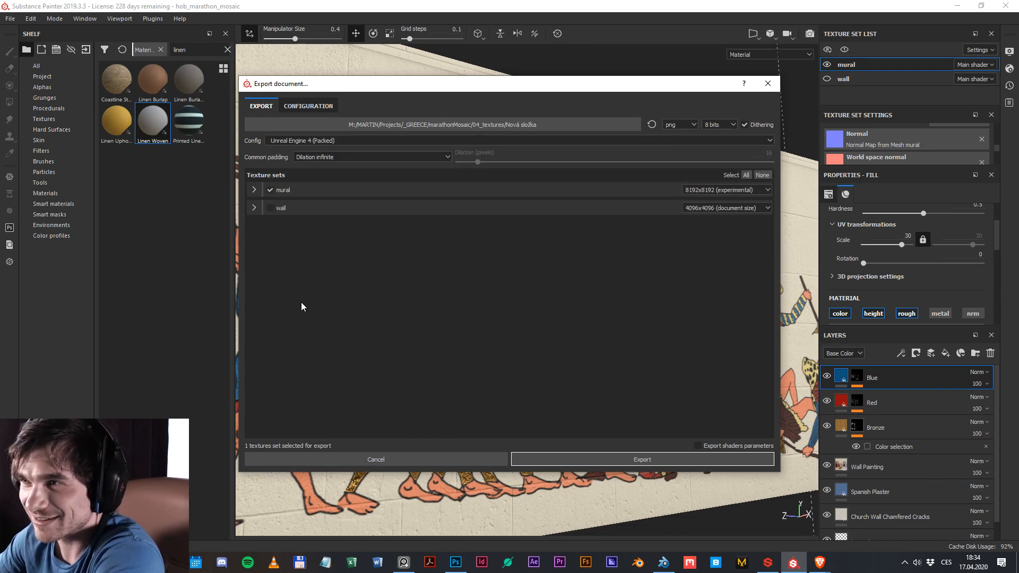
{"action": "left_click", "coordinate": [337, 141]}
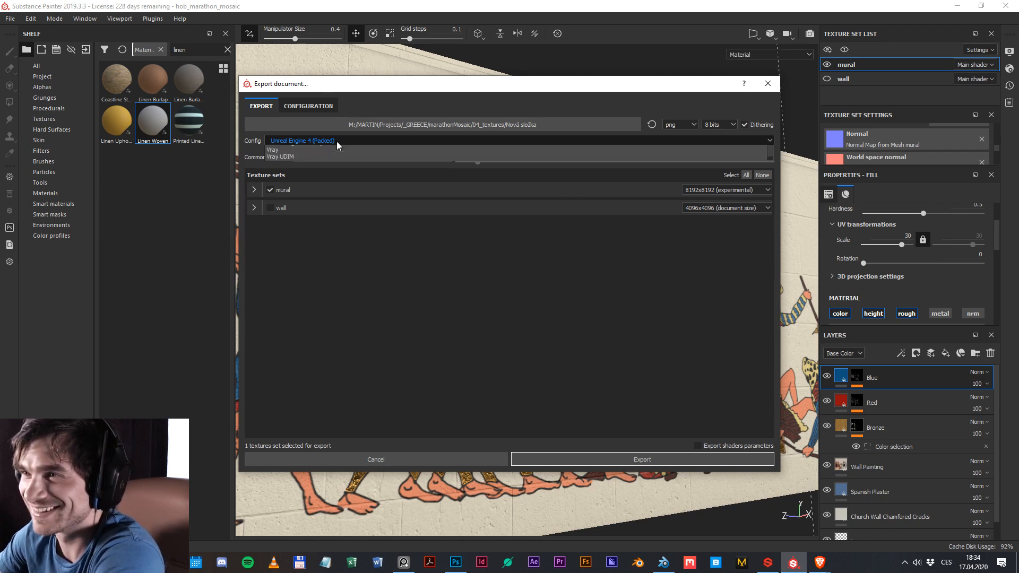
{"action": "scroll", "coordinate": [327, 159], "scroll_direction": "up", "scroll_amount": 6}
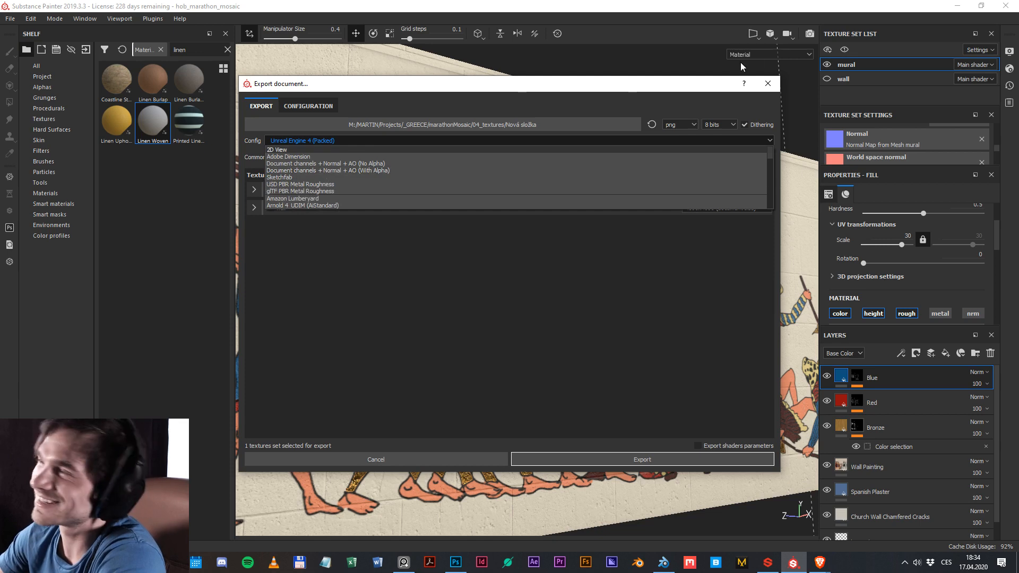
{"action": "left_click", "coordinate": [768, 83]}
{"action": "left_click", "coordinate": [768, 83]}
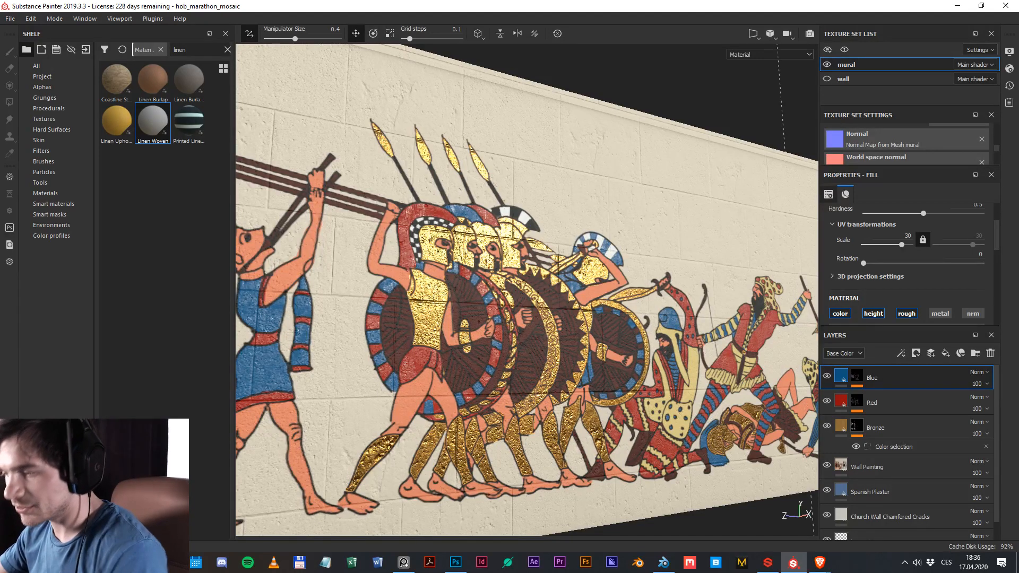
Switch to the Brave browser, check the Indie, Pro and Enterprise plan prices on the Substance subscribe page, and close it.
{"action": "key", "text": "alt+Tab"}
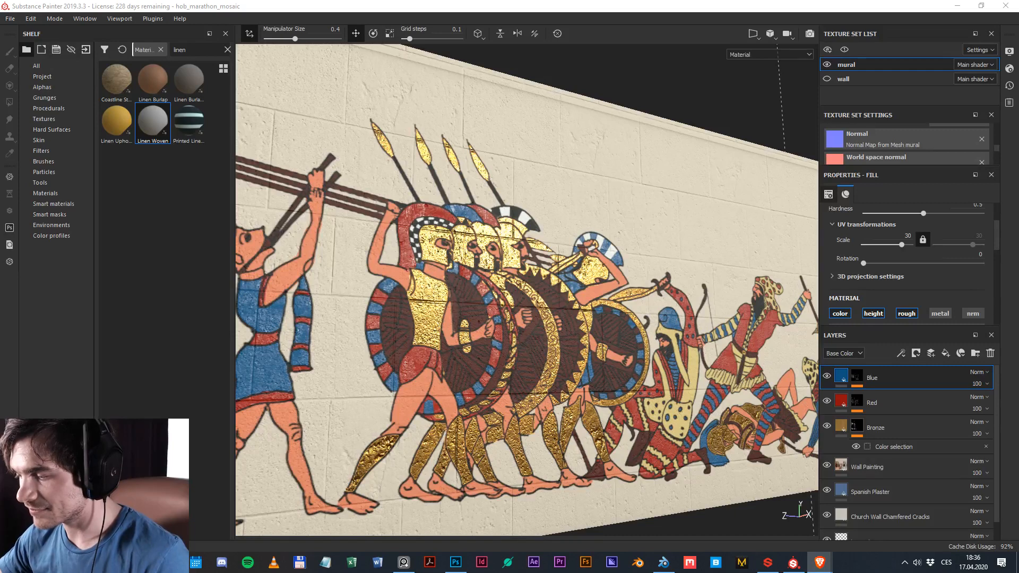
{"action": "left_click_drag", "start_coordinate": [396, 572], "coordinate": [396, 0]}
{"action": "scroll", "coordinate": [152, 327], "scroll_direction": "up", "scroll_amount": 2}
{"action": "scroll", "coordinate": [155, 323], "scroll_direction": "down", "scroll_amount": 3}
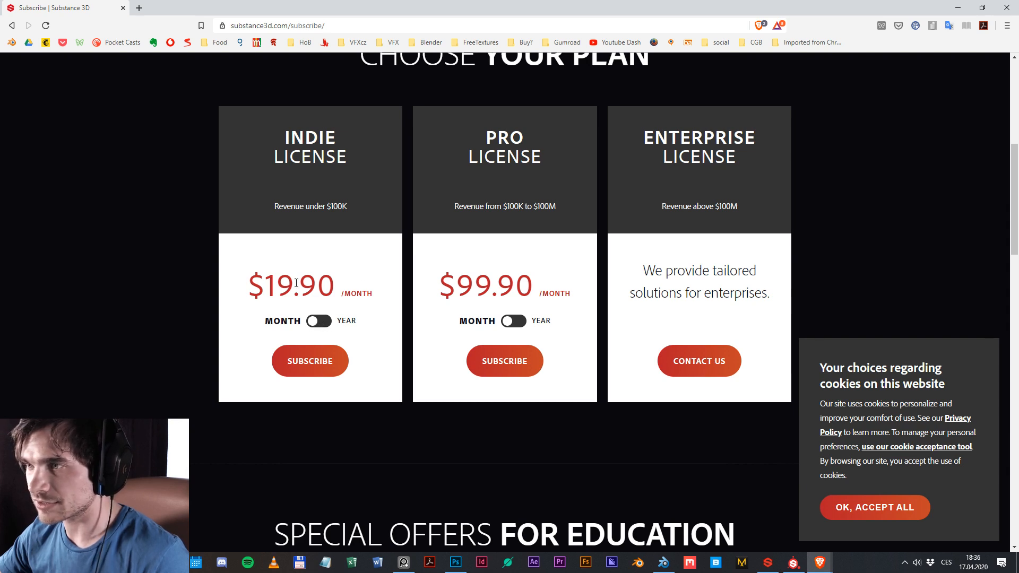
{"action": "key", "text": "super"}
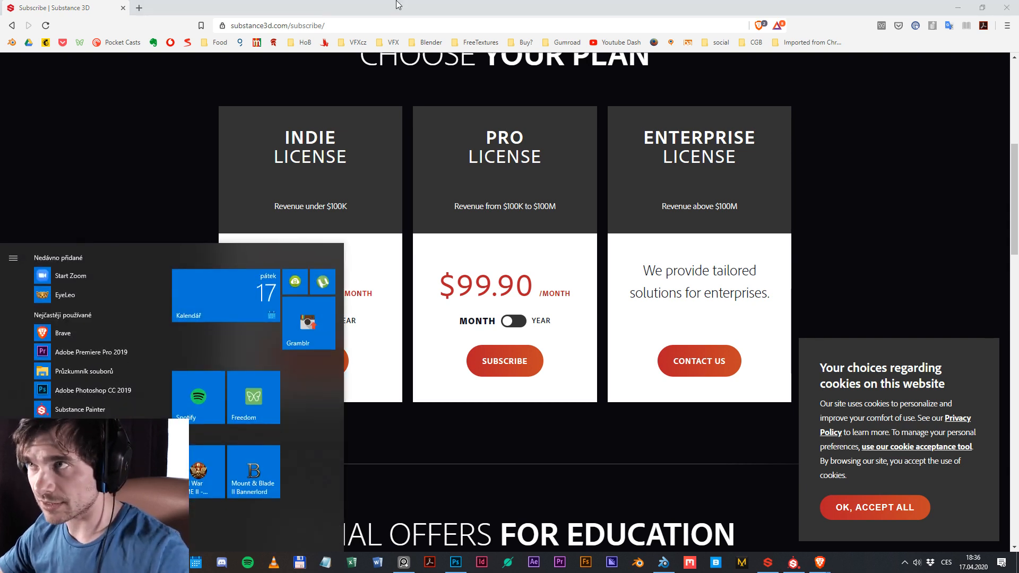
{"action": "key", "text": "super"}
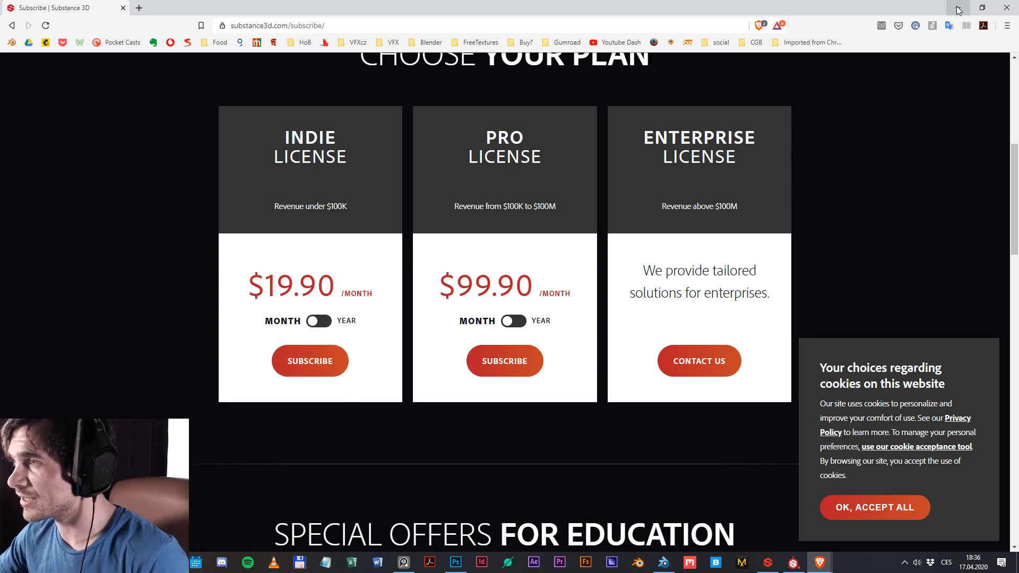
{"action": "left_click", "coordinate": [1005, 8]}
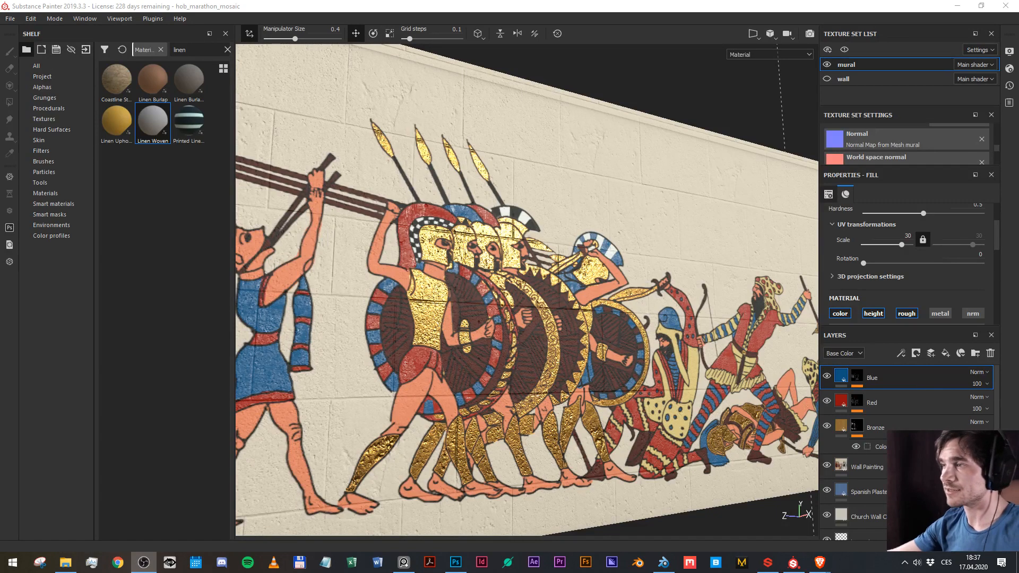
Examine the finished red, blue and bronze surfaces on the spear warriors, the swordsman and the plaster wall up close.
{"action": "mouse_move", "coordinate": [620, 438]}
{"action": "left_mouse_down"}
{"action": "mouse_move", "coordinate": [509, 117]}
{"action": "mouse_move", "coordinate": [630, 200]}
{"action": "mouse_move", "coordinate": [599, 234]}
{"action": "mouse_move", "coordinate": [562, 236]}
{"action": "left_mouse_up"}
{"action": "scroll", "coordinate": [562, 237], "scroll_direction": "up", "scroll_amount": 5}
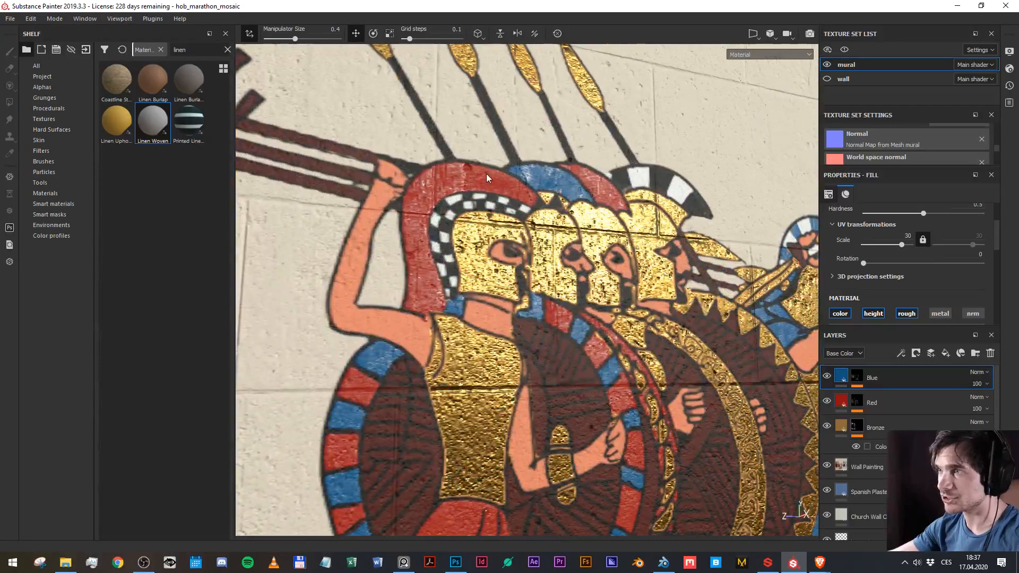
{"action": "scroll", "coordinate": [470, 371], "scroll_direction": "down", "scroll_amount": 3}
{"action": "left_click_drag", "start_coordinate": [472, 425], "coordinate": [587, 290]}
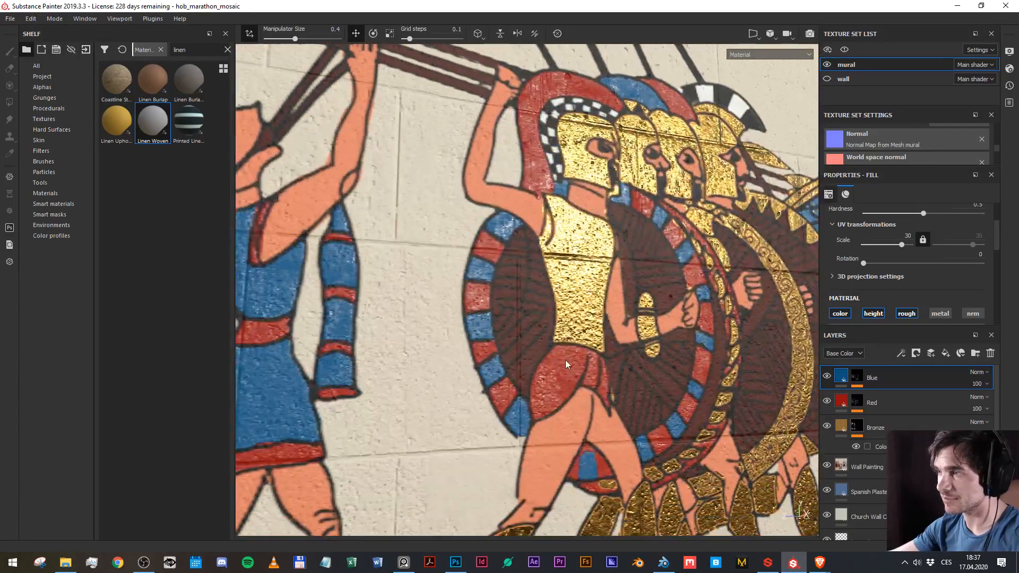
{"action": "scroll", "coordinate": [569, 398], "scroll_direction": "down", "scroll_amount": 1}
{"action": "scroll", "coordinate": [569, 400], "scroll_direction": "down", "scroll_amount": 3}
{"action": "left_click_drag", "start_coordinate": [569, 399], "coordinate": [603, 387]}
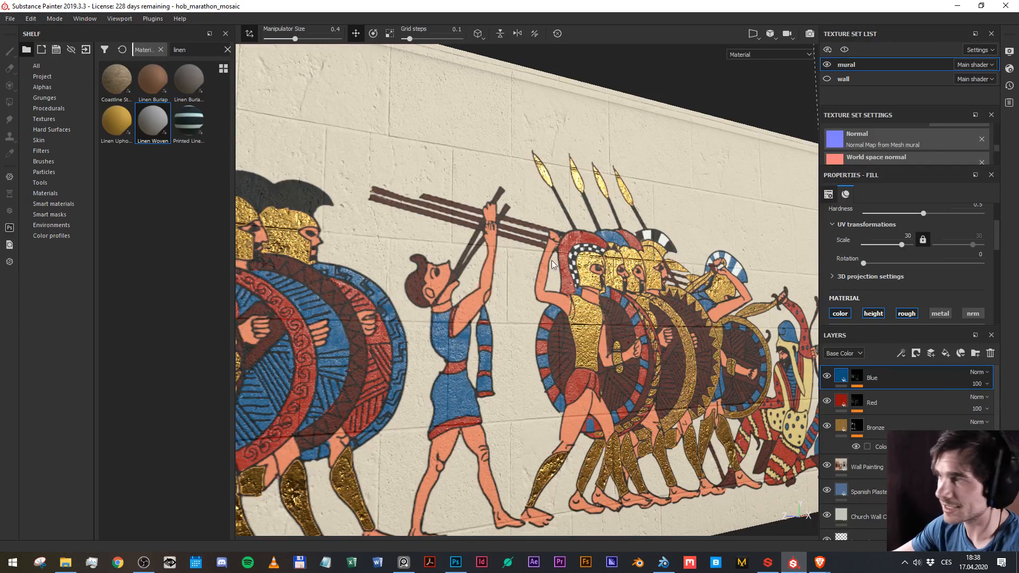
{"action": "scroll", "coordinate": [698, 360], "scroll_direction": "down", "scroll_amount": 3}
{"action": "scroll", "coordinate": [699, 359], "scroll_direction": "up", "scroll_amount": 3}
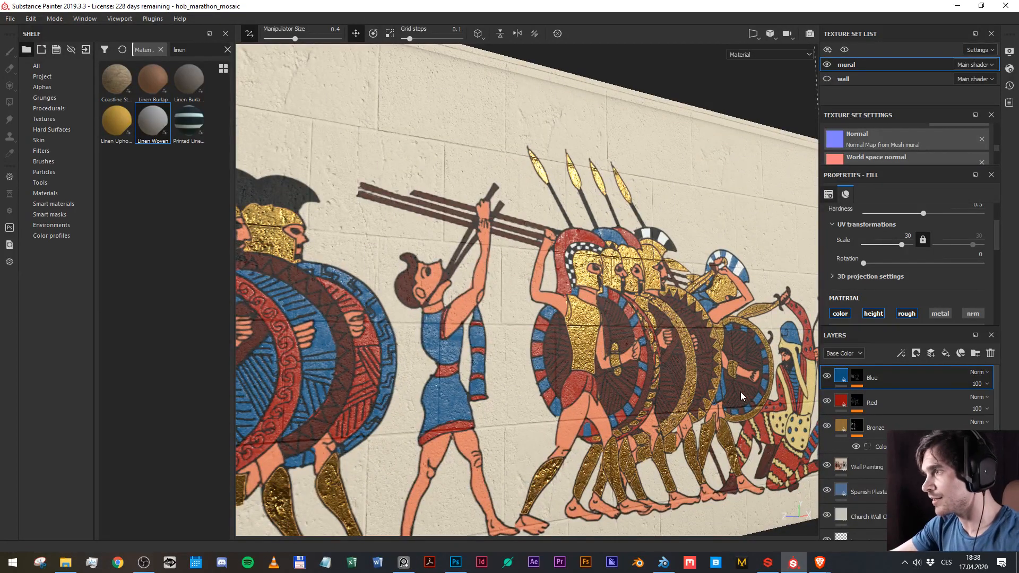
{"action": "left_click_drag", "start_coordinate": [744, 276], "coordinate": [533, 310]}
{"action": "scroll", "coordinate": [520, 265], "scroll_direction": "up", "scroll_amount": 5}
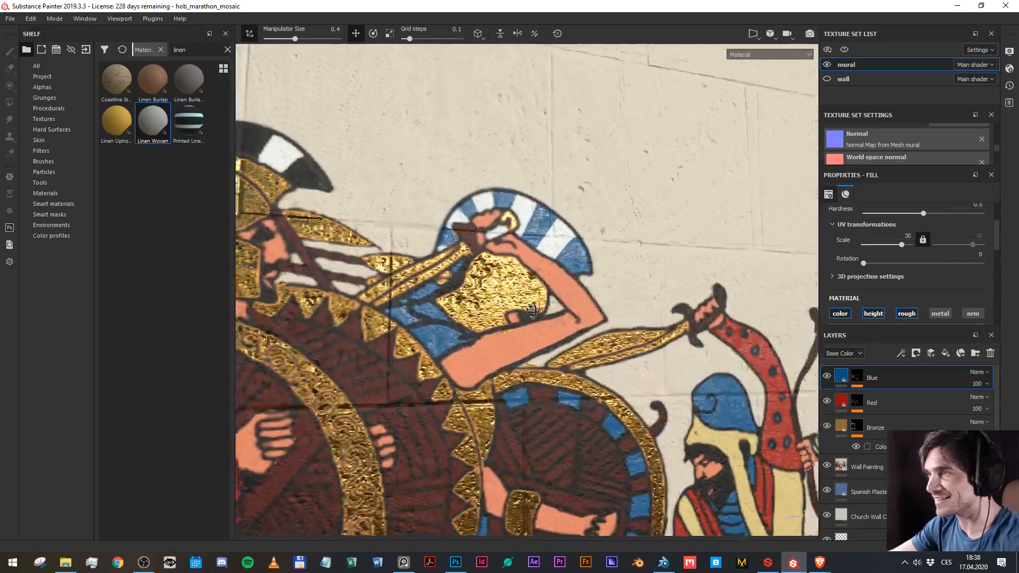
{"action": "scroll", "coordinate": [532, 310], "scroll_direction": "up", "scroll_amount": 3}
{"action": "scroll", "coordinate": [540, 366], "scroll_direction": "down", "scroll_amount": 1}
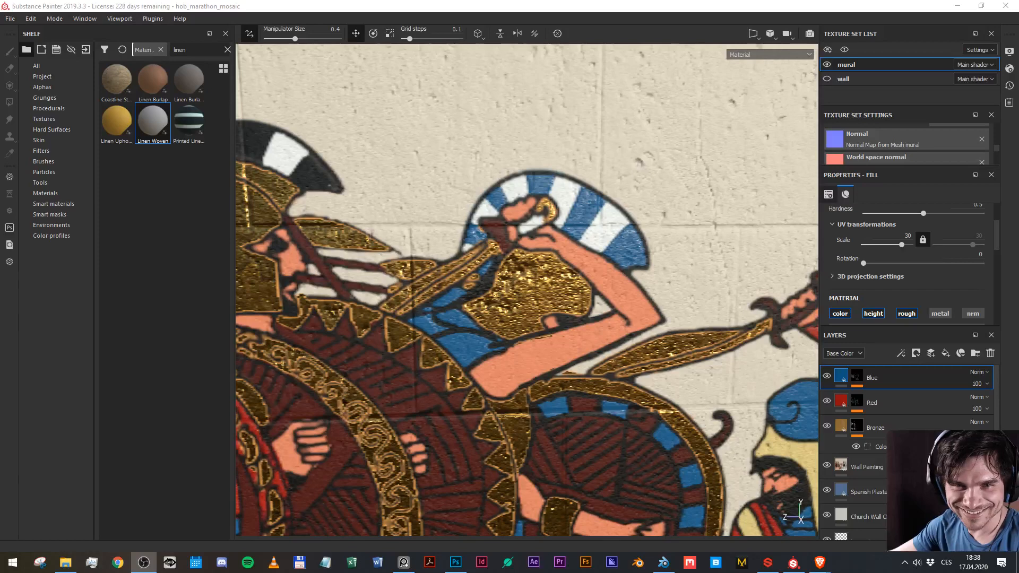
{"action": "left_click", "coordinate": [650, 215]}
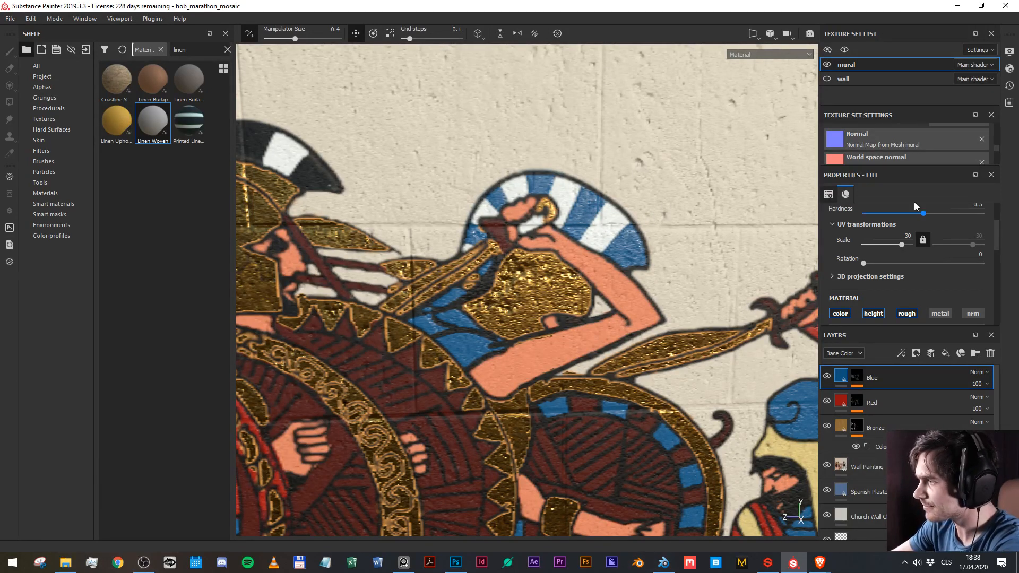
Open the texture export with the Blender Cycles preset and review the output maps that preset defines.
{"action": "left_click", "coordinate": [19, 22]}
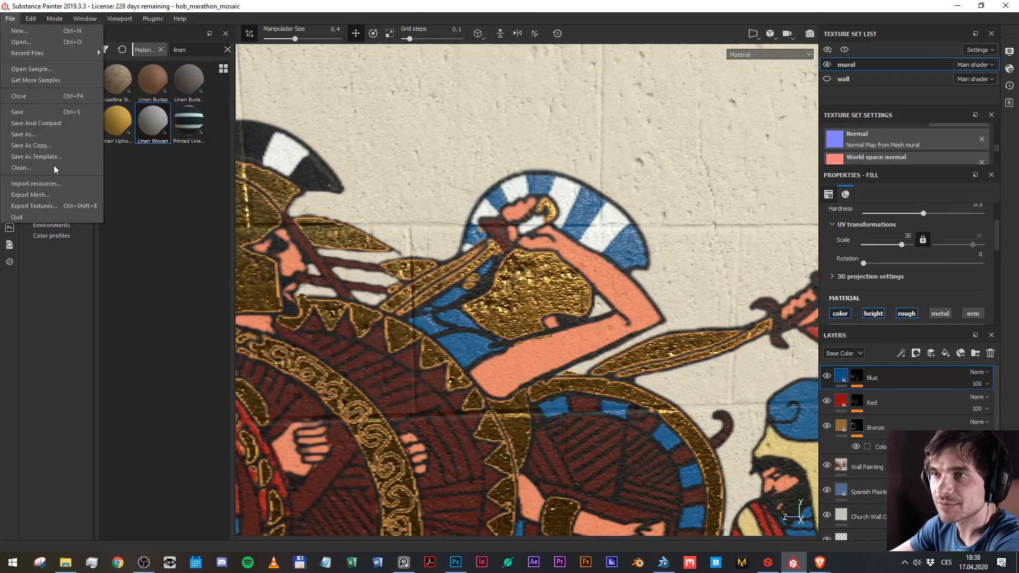
{"action": "left_click", "coordinate": [53, 202]}
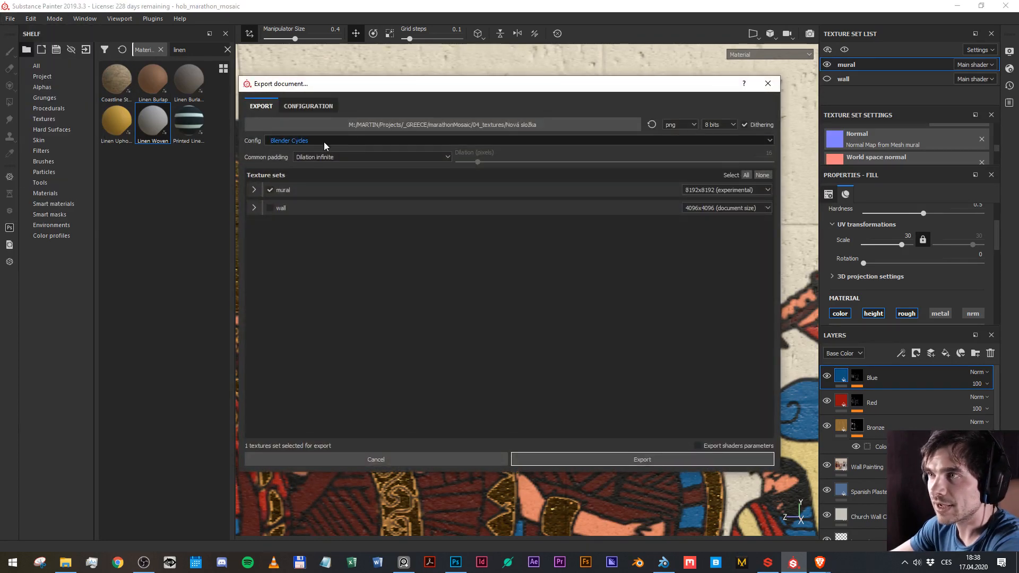
{"action": "left_click", "coordinate": [356, 142]}
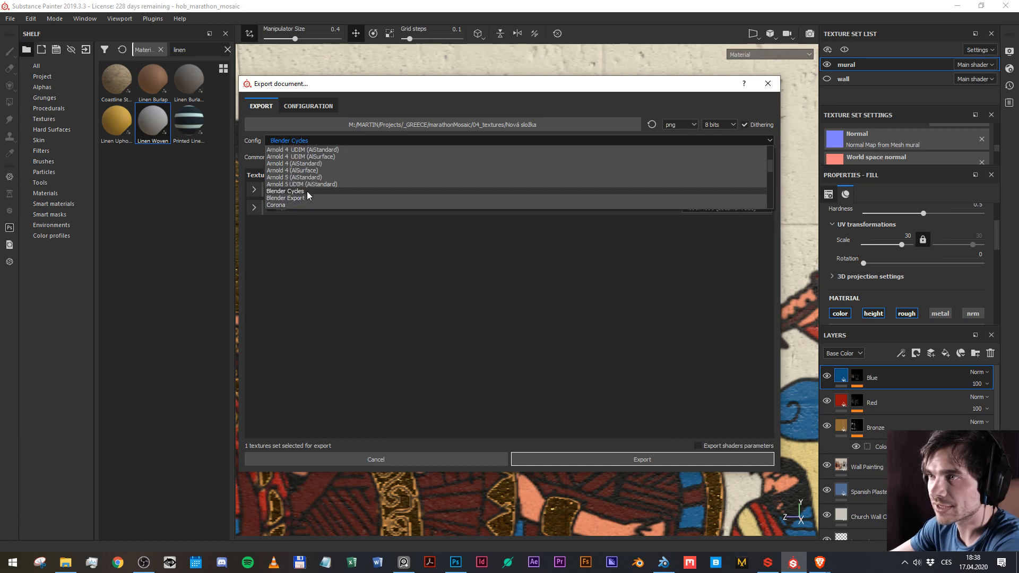
{"action": "left_click", "coordinate": [307, 192]}
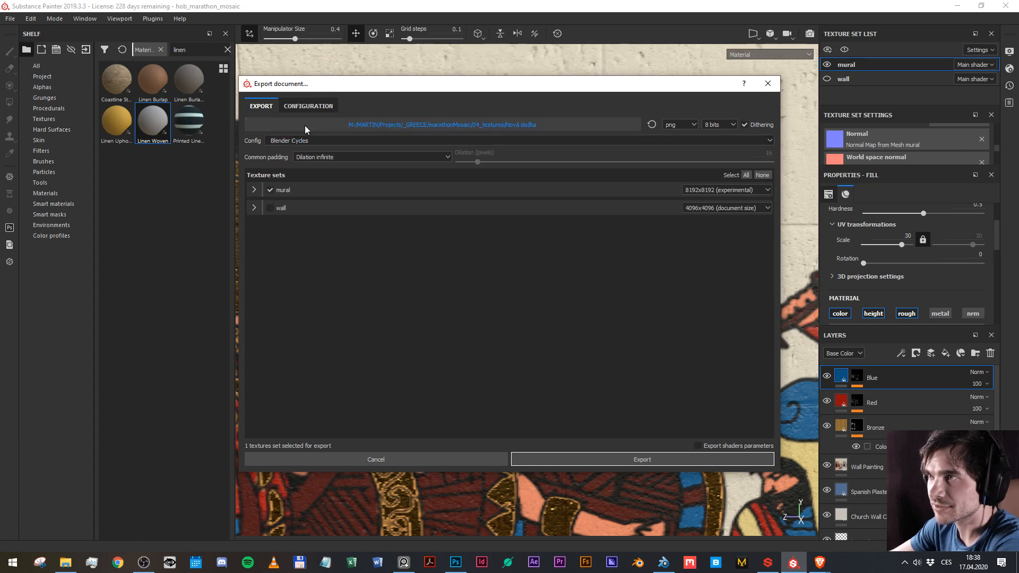
{"action": "left_click", "coordinate": [304, 106]}
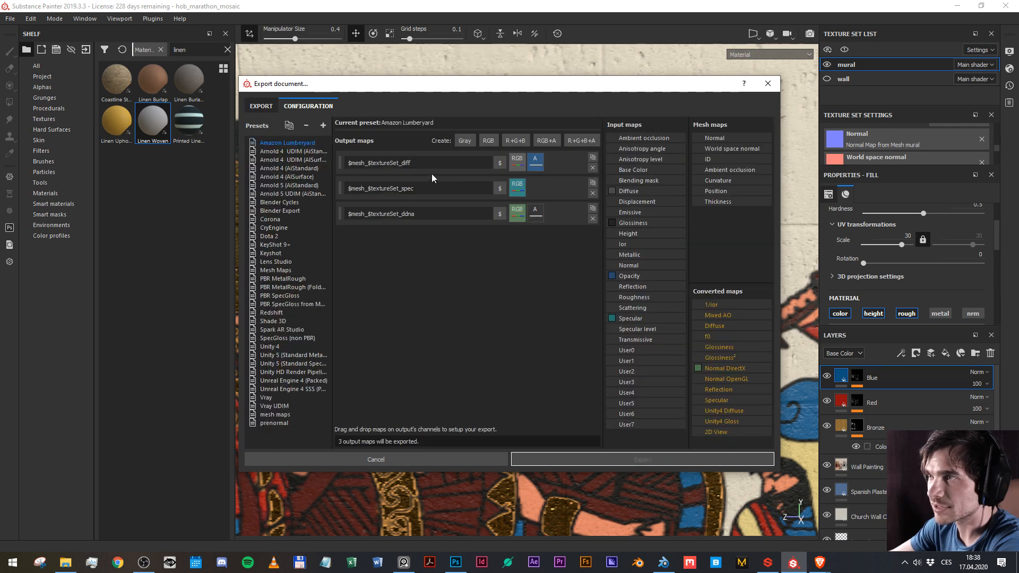
{"action": "left_click", "coordinate": [288, 203]}
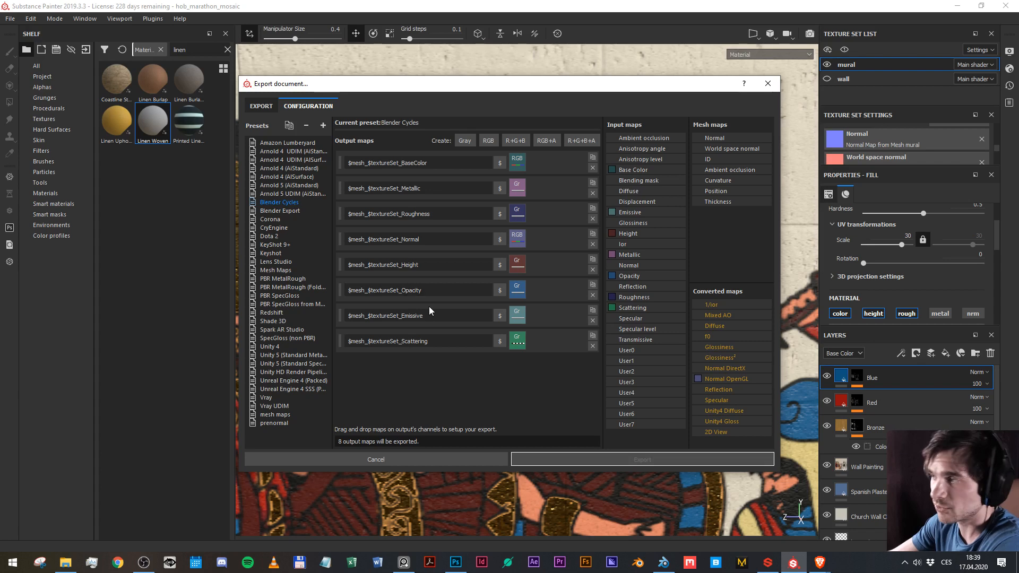
{"action": "left_click", "coordinate": [258, 107]}
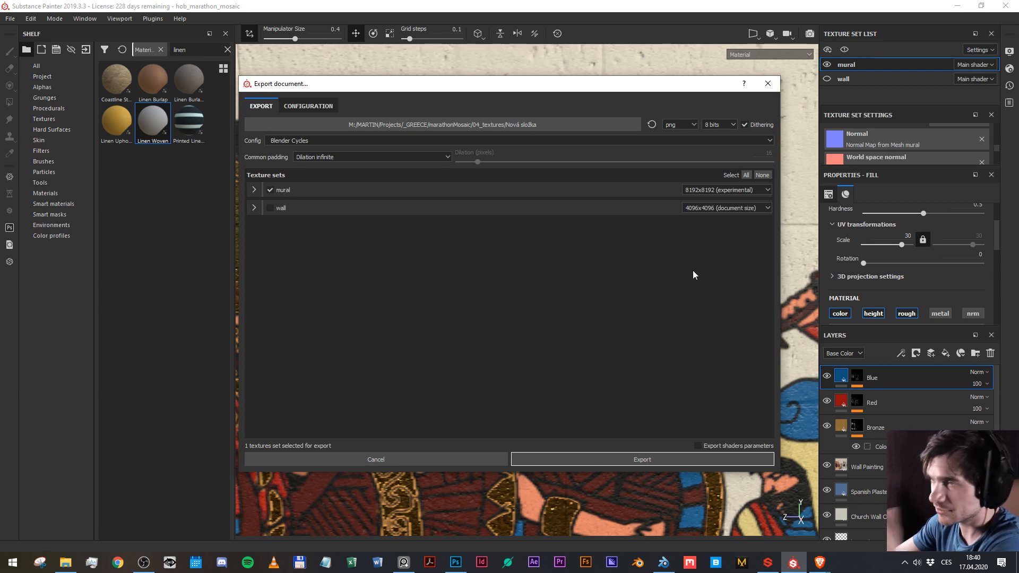
Check the available export resolutions for the mural set, close the export, and check its working size in the texture set settings.
{"action": "left_click", "coordinate": [708, 192]}
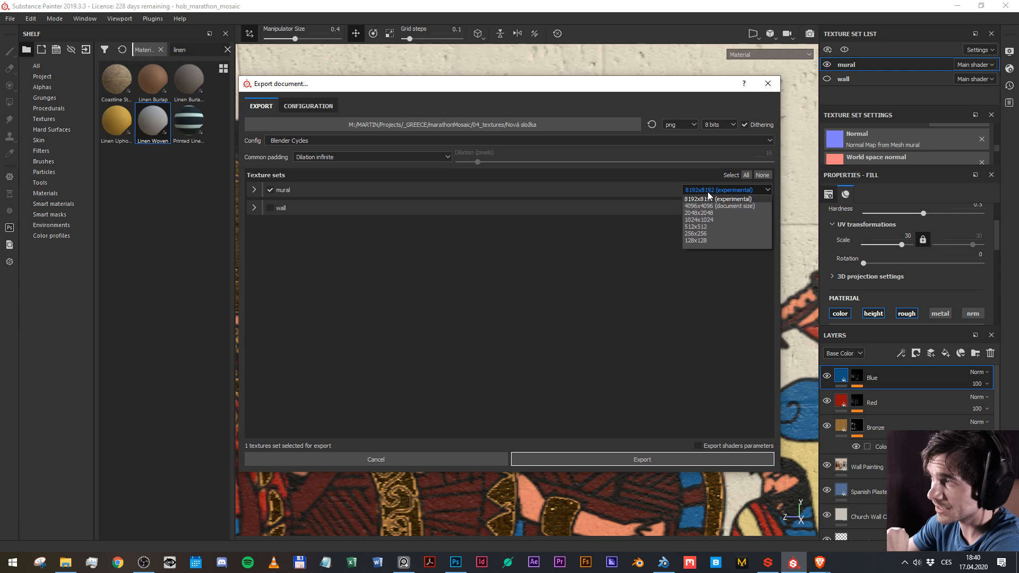
{"action": "left_click", "coordinate": [699, 192]}
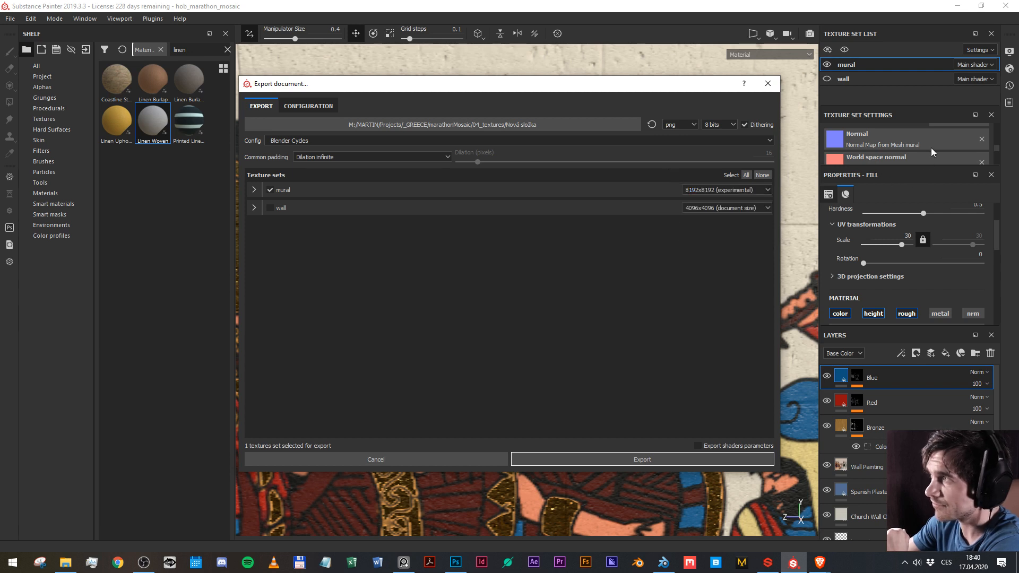
{"action": "left_click", "coordinate": [768, 83]}
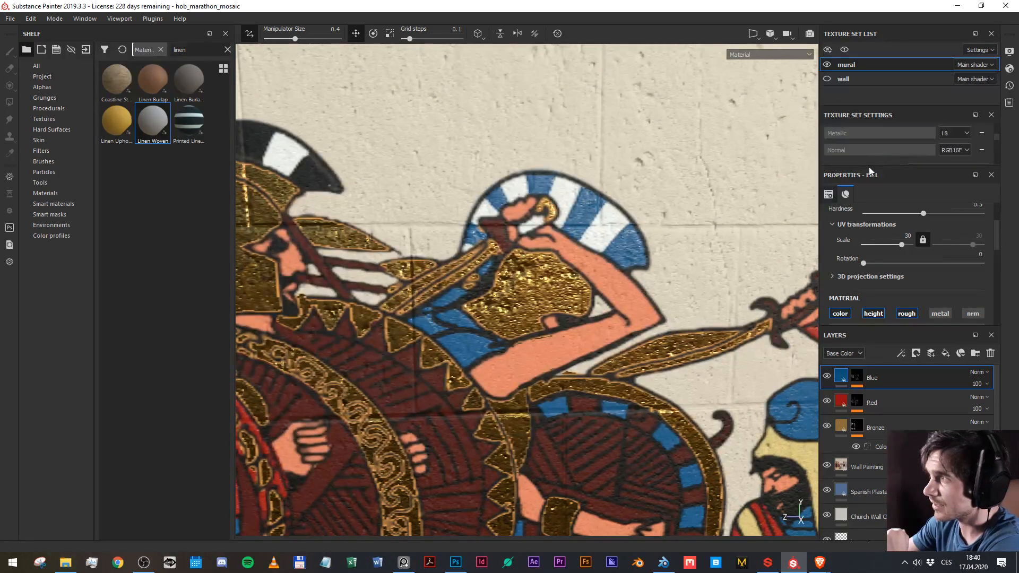
{"action": "left_click_drag", "start_coordinate": [865, 165], "coordinate": [865, 296]}
{"action": "scroll", "coordinate": [846, 189], "scroll_direction": "up", "scroll_amount": 2}
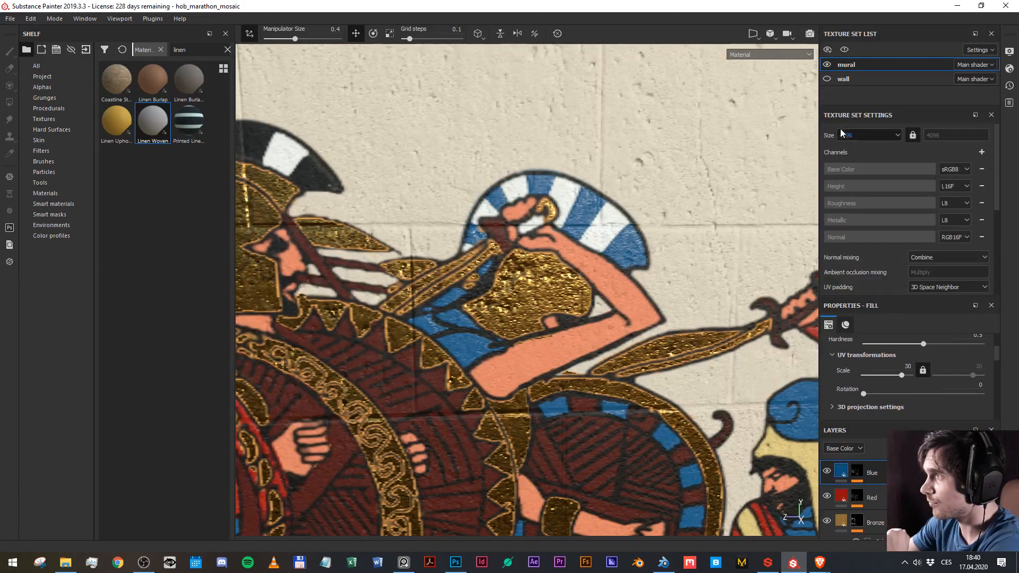
{"action": "scroll", "coordinate": [495, 322], "scroll_direction": "down", "scroll_amount": 6}
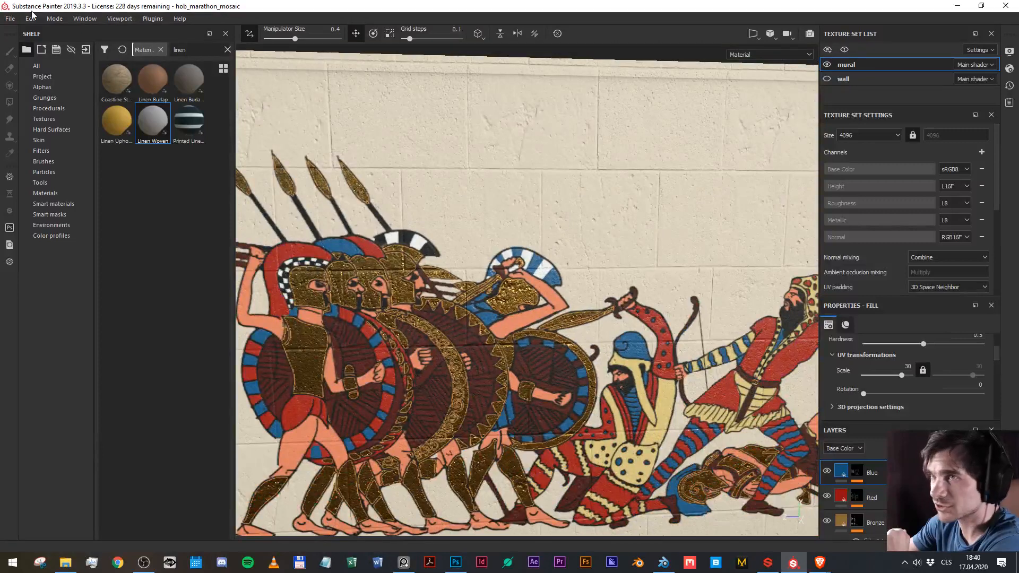
Reopen the texture export and set the mural texture set's resolution to 8192x8192 (experimental).
{"action": "left_click", "coordinate": [11, 18]}
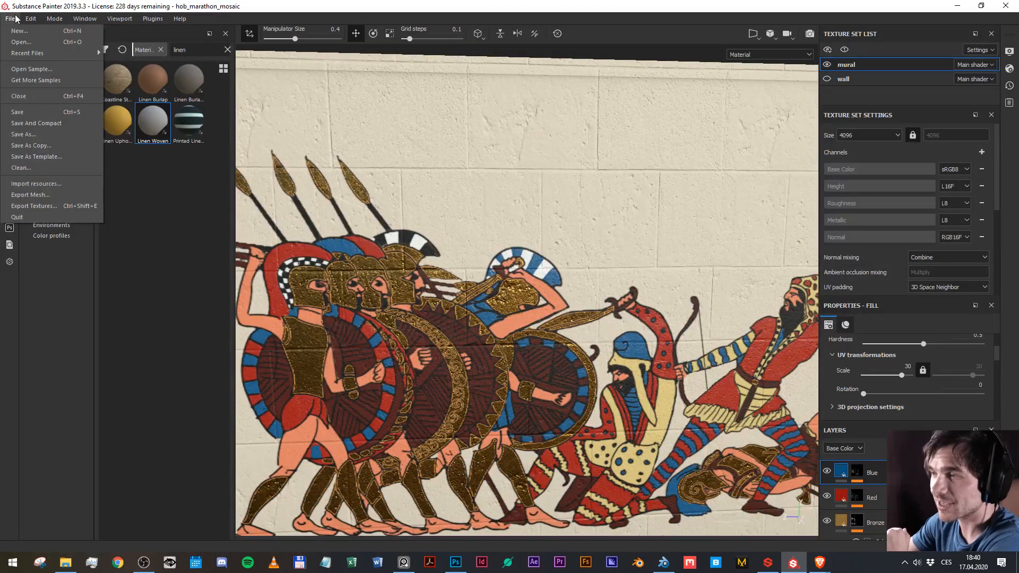
{"action": "left_click", "coordinate": [25, 206]}
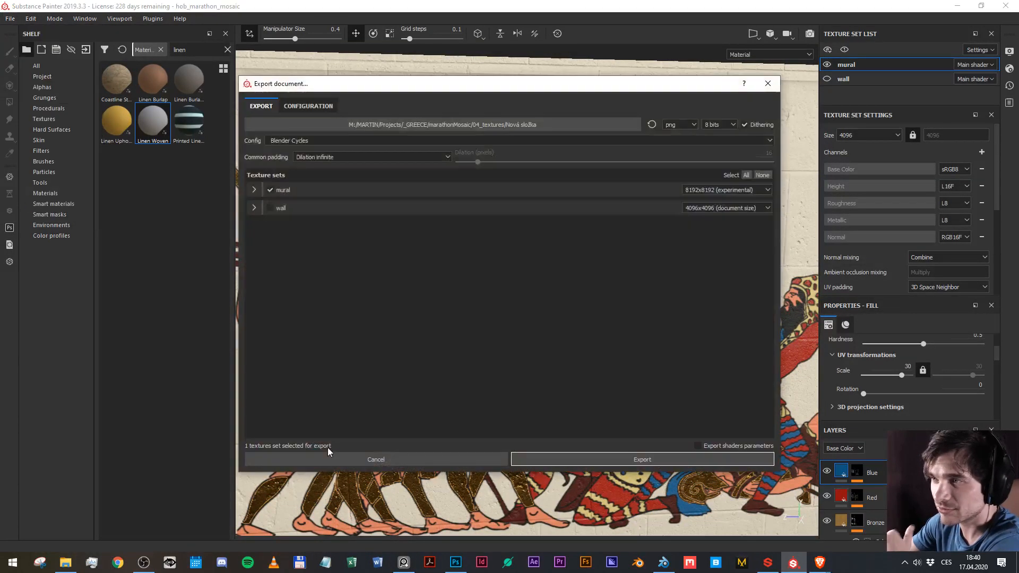
{"action": "left_click", "coordinate": [692, 193]}
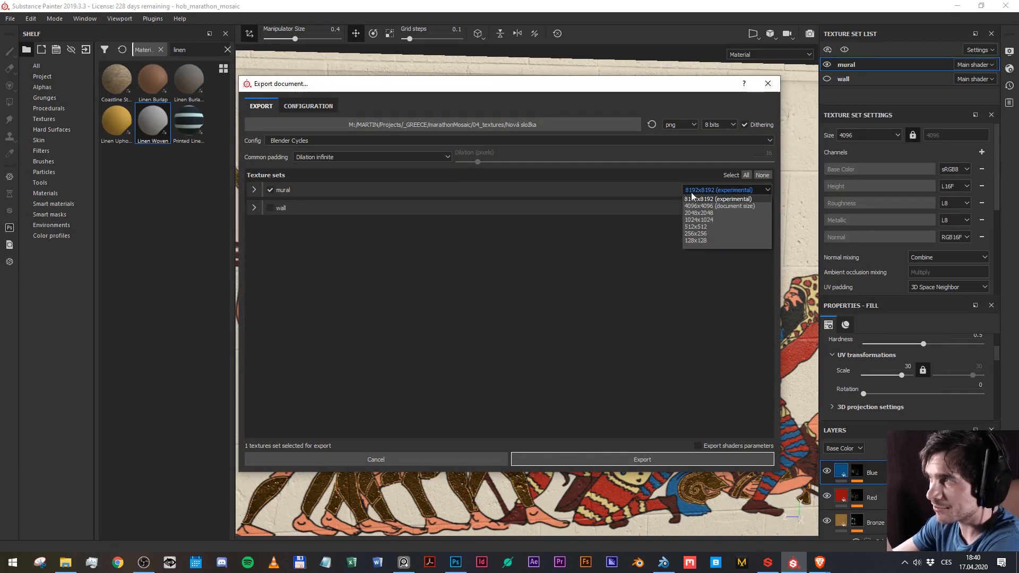
{"action": "left_click", "coordinate": [698, 199]}
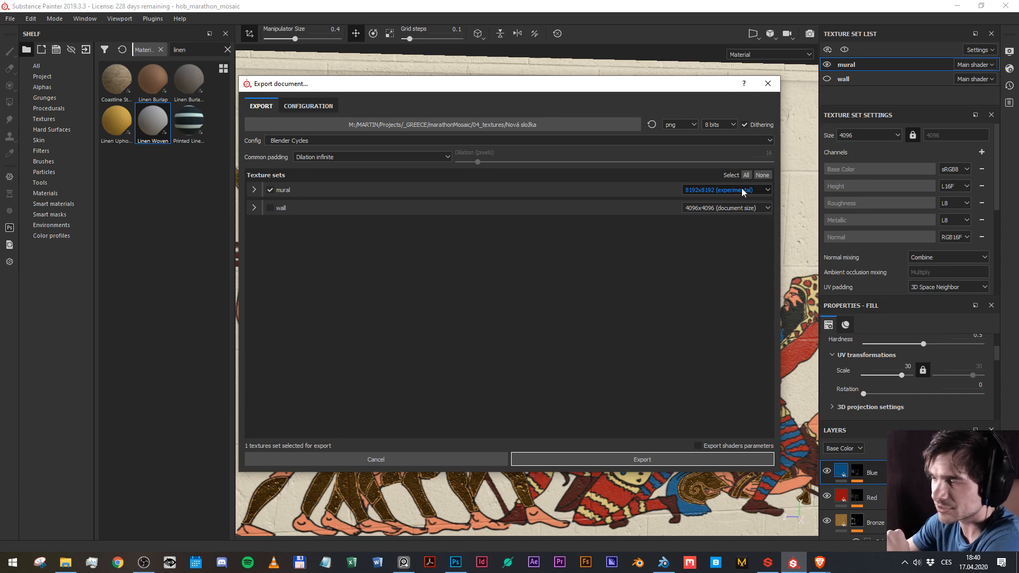
Choose the Nová složka folder inside 04_textures as the export destination and export the mural's textures.
{"action": "left_click", "coordinate": [549, 123]}
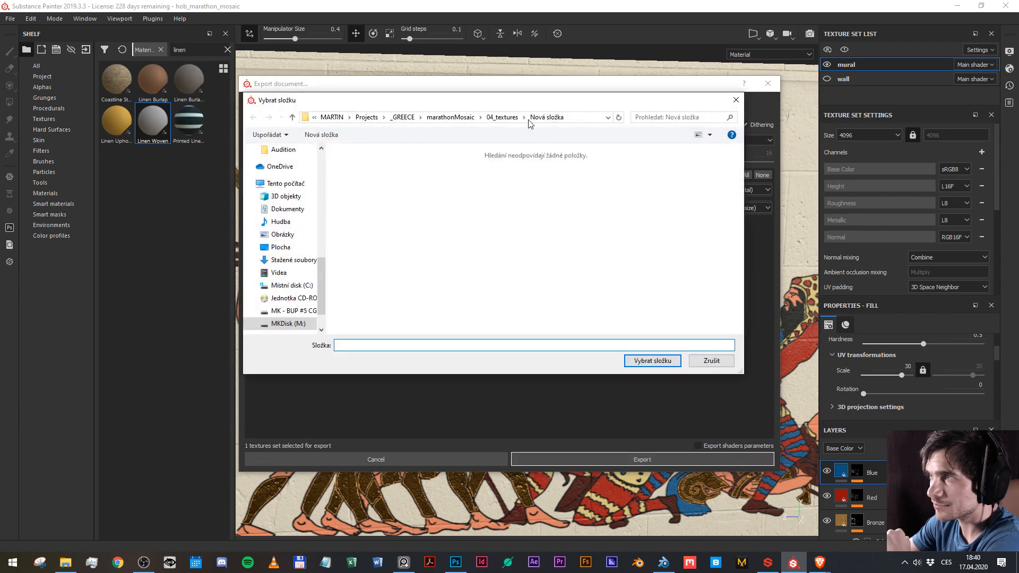
{"action": "left_click", "coordinate": [502, 117]}
{"action": "double_click", "coordinate": [371, 169]}
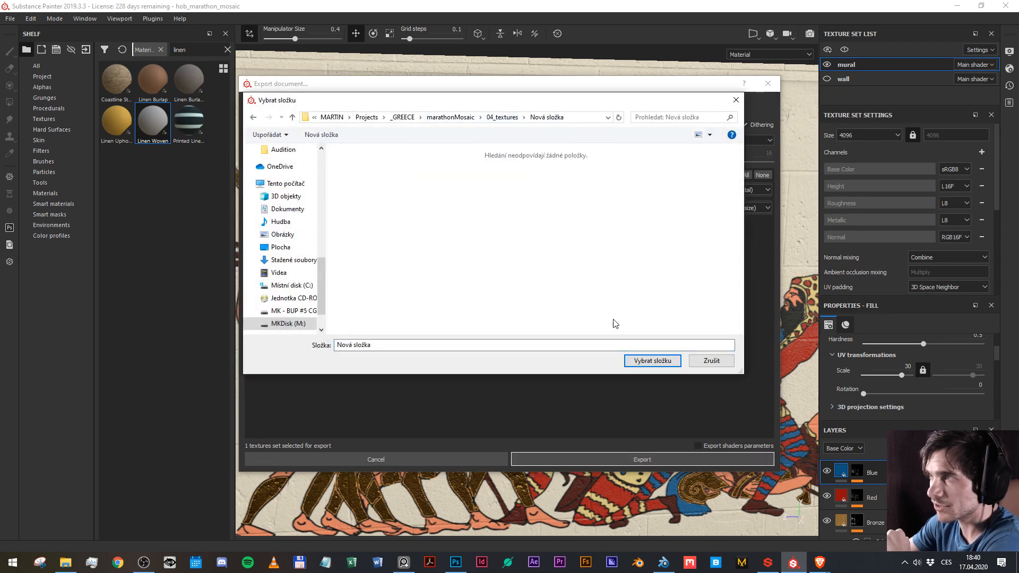
{"action": "left_click", "coordinate": [653, 361]}
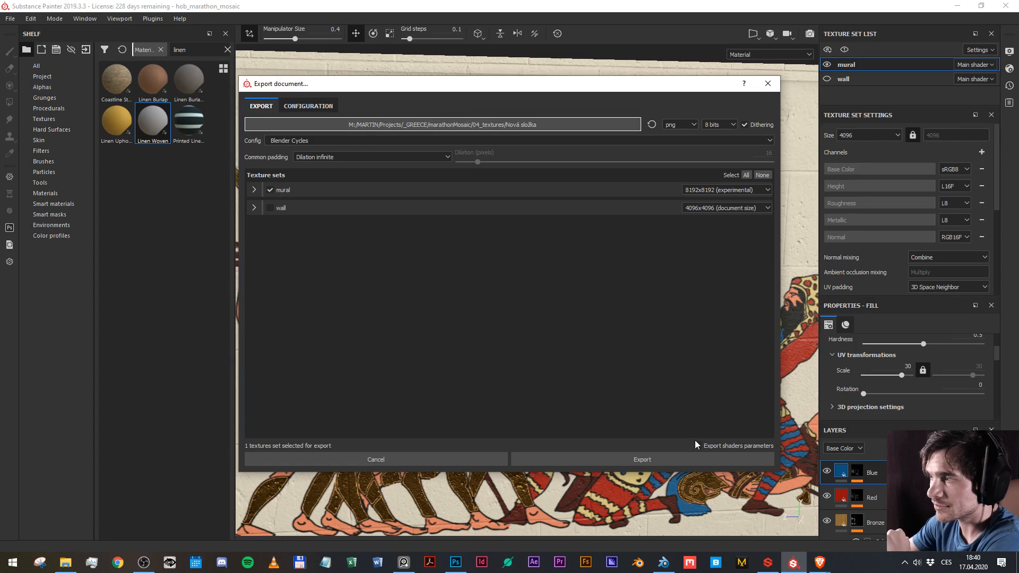
{"action": "left_click", "coordinate": [664, 461]}
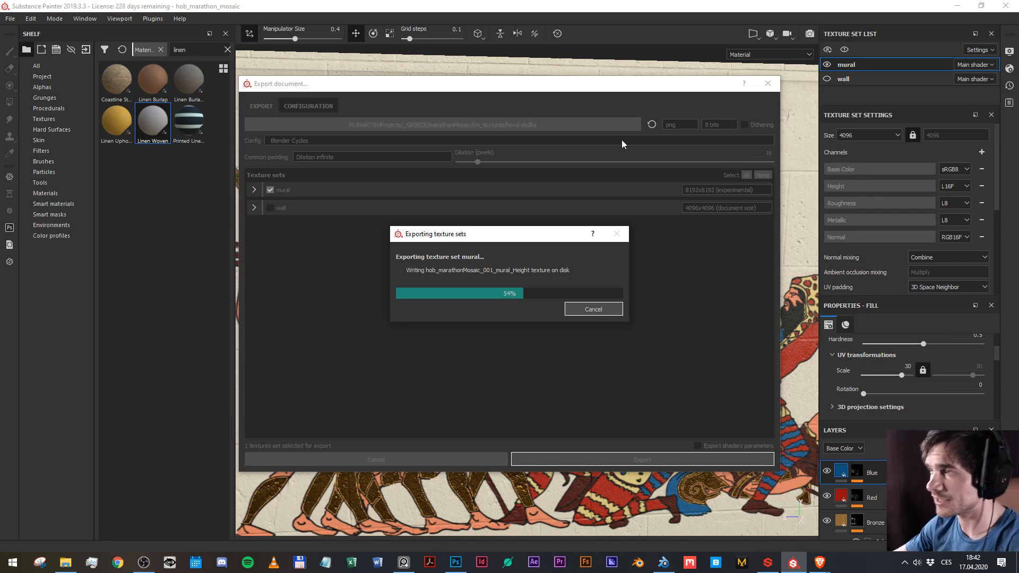
{"action": "left_click_drag", "start_coordinate": [506, 234], "coordinate": [485, 224]}
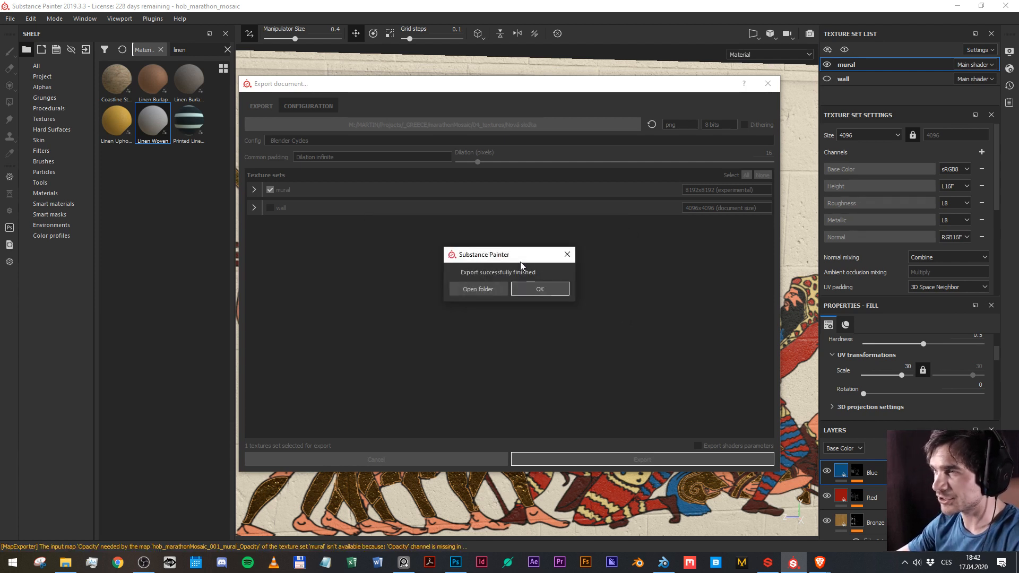
{"action": "left_click", "coordinate": [515, 290]}
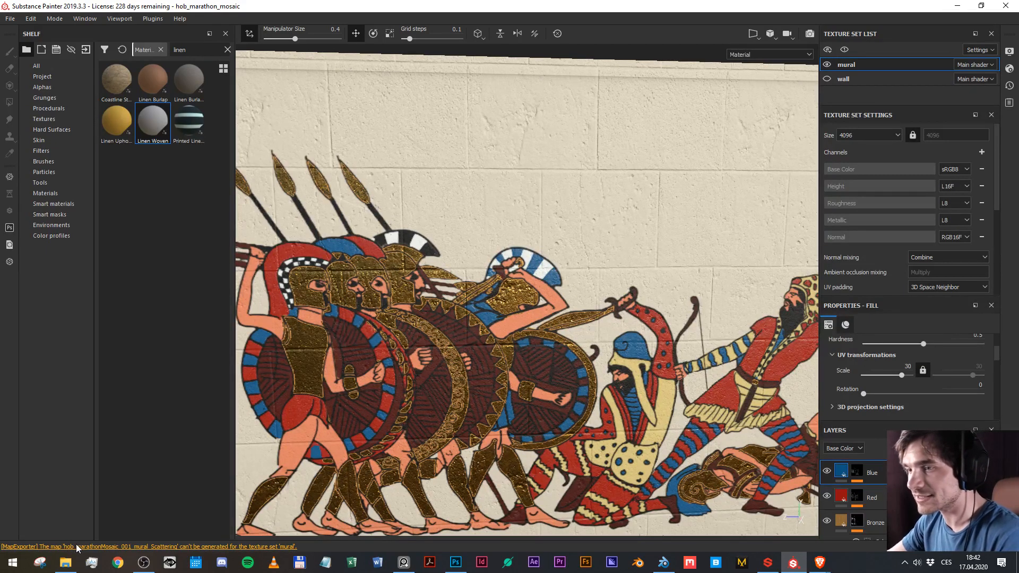
Review the export log for warnings about the mural's texture maps and close it.
{"action": "left_click", "coordinate": [181, 547]}
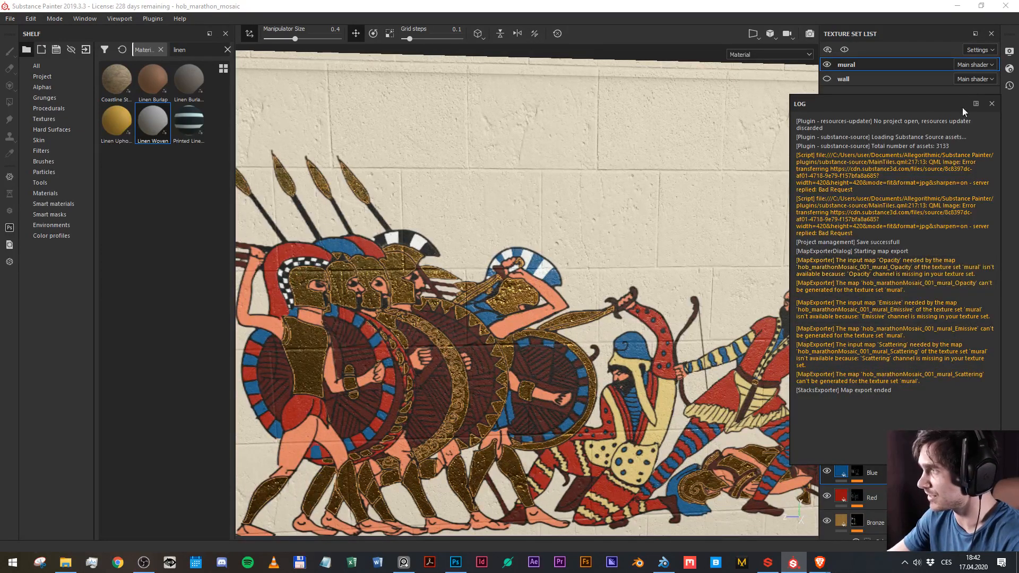
{"action": "left_click", "coordinate": [994, 104]}
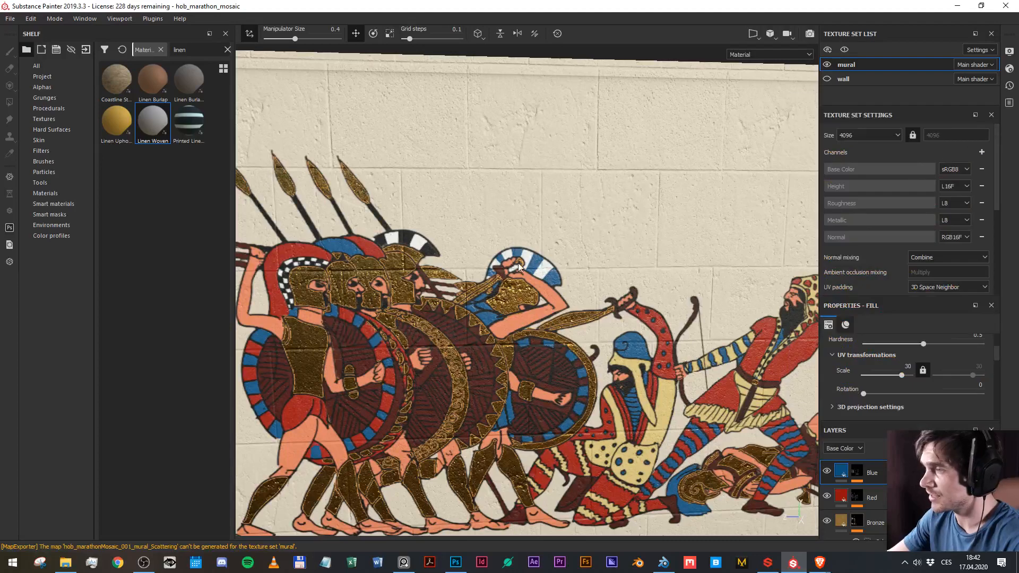
{"action": "scroll", "coordinate": [690, 255], "scroll_direction": "down", "scroll_amount": 3}
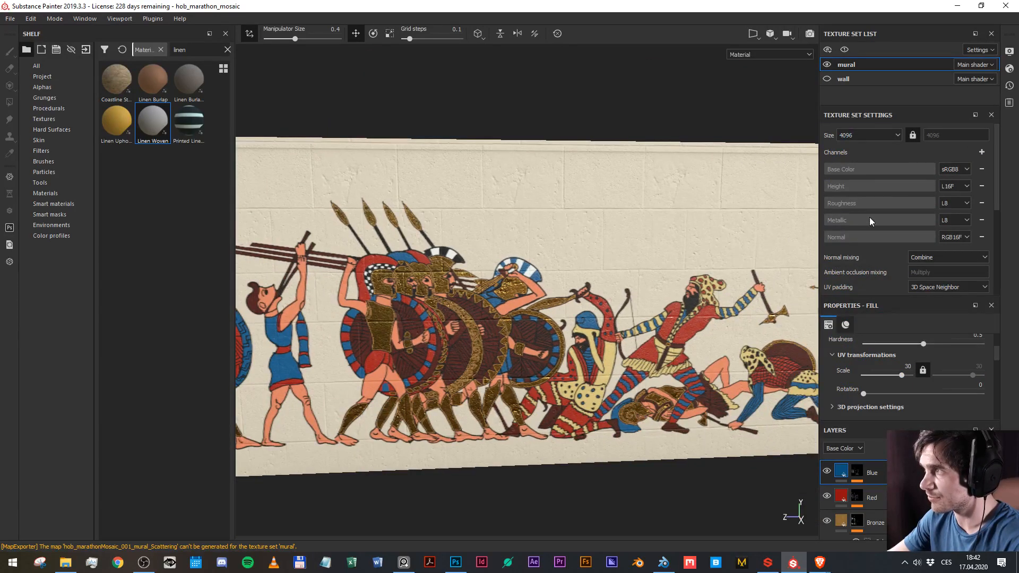
{"action": "scroll", "coordinate": [854, 183], "scroll_direction": "down", "scroll_amount": 1}
{"action": "scroll", "coordinate": [855, 183], "scroll_direction": "up", "scroll_amount": 1}
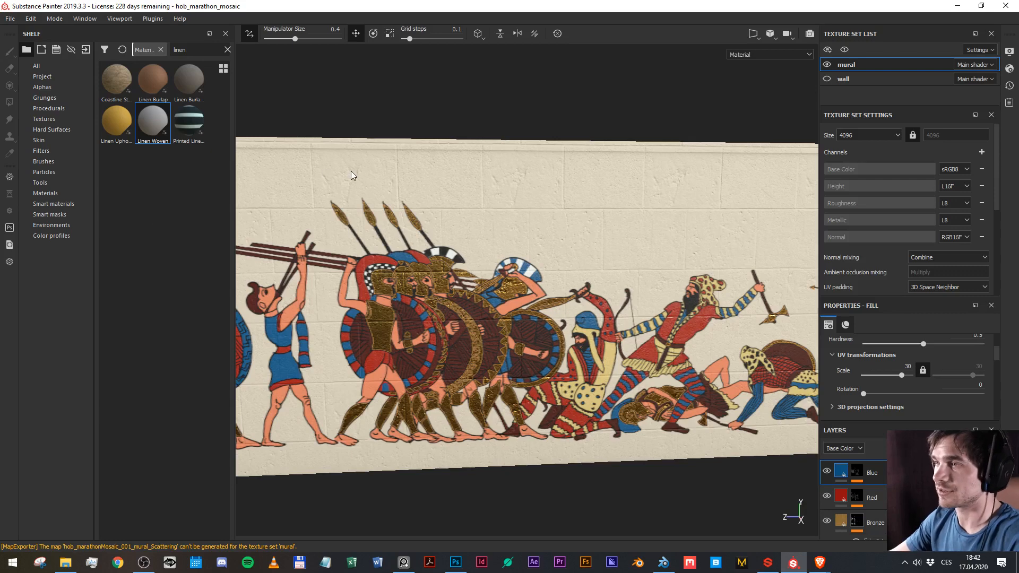
Close Substance Painter, saving the modified project, and switch to the marathon scene in Blender.
{"action": "left_click", "coordinate": [1015, 2]}
{"action": "left_click", "coordinate": [443, 297]}
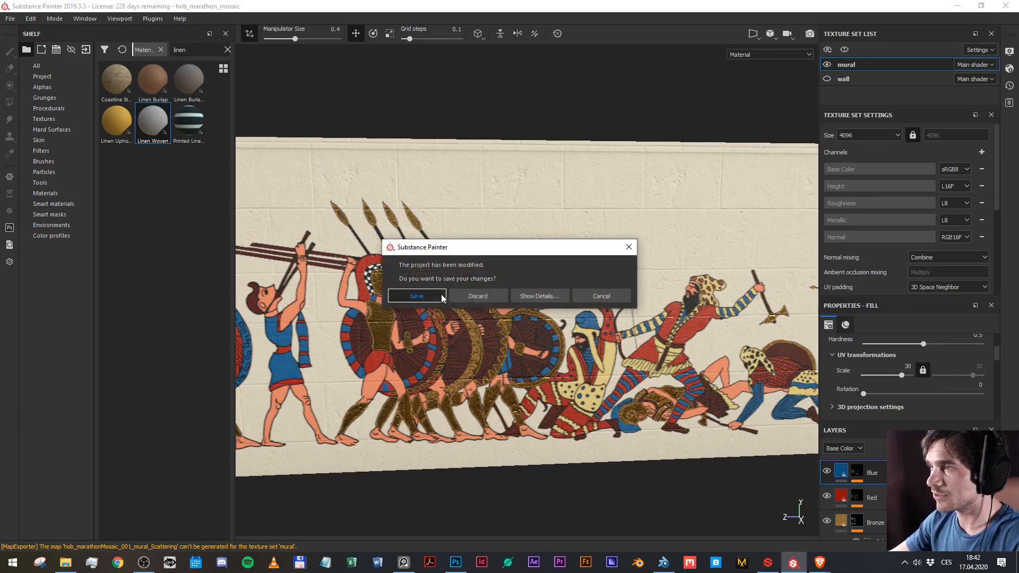
{"action": "left_click", "coordinate": [654, 565]}
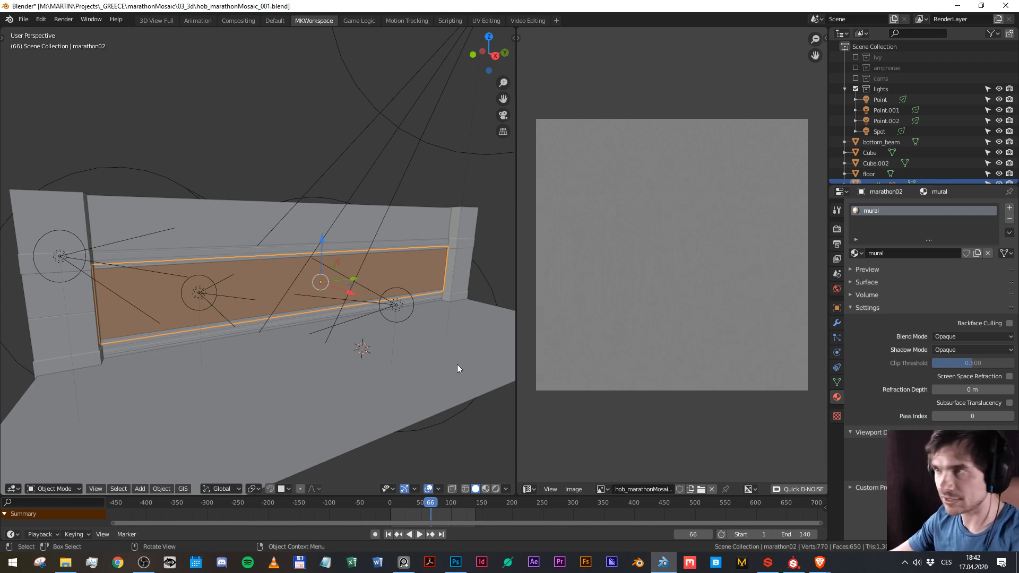
Show the mural material's nodes in the Shader Editor and delete all its old texture nodes, keeping the Principled BSDF and Material Output.
{"action": "left_click", "coordinate": [530, 489]}
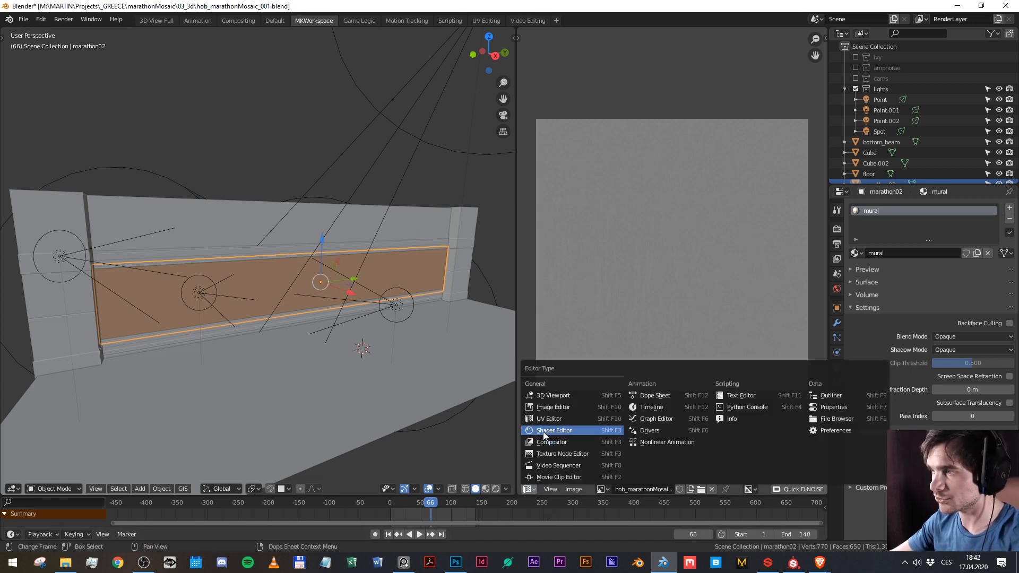
{"action": "left_click", "coordinate": [579, 427]}
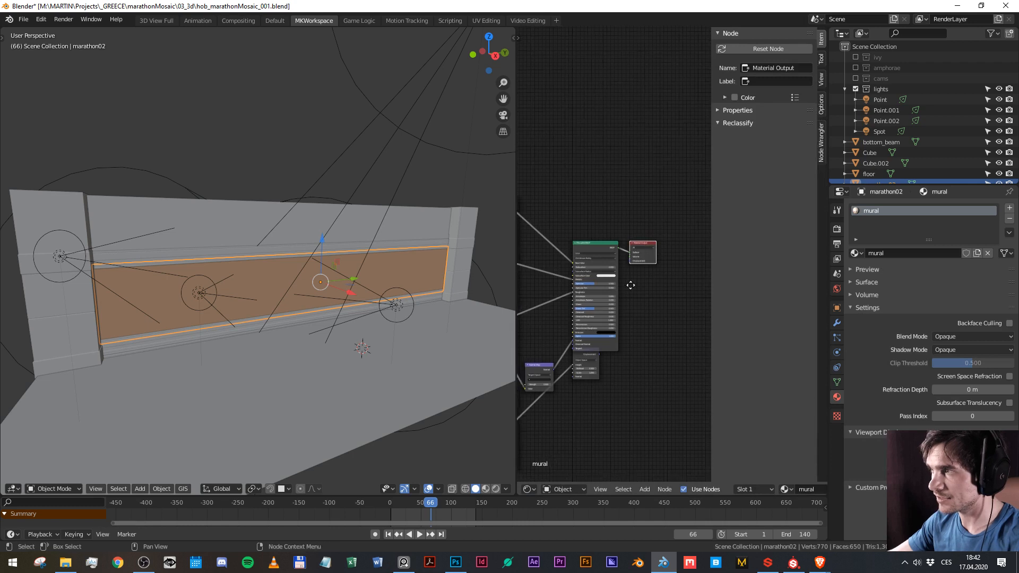
{"action": "key", "text": "n"}
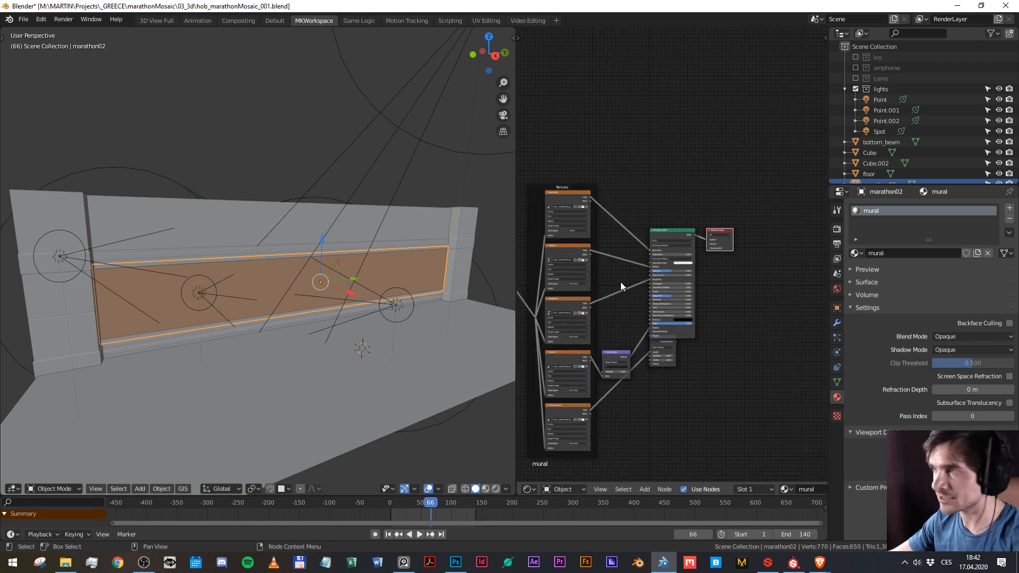
{"action": "key", "text": "Home"}
{"action": "left_click_drag", "start_coordinate": [531, 141], "coordinate": [724, 400]}
{"action": "key", "text": "Delete"}
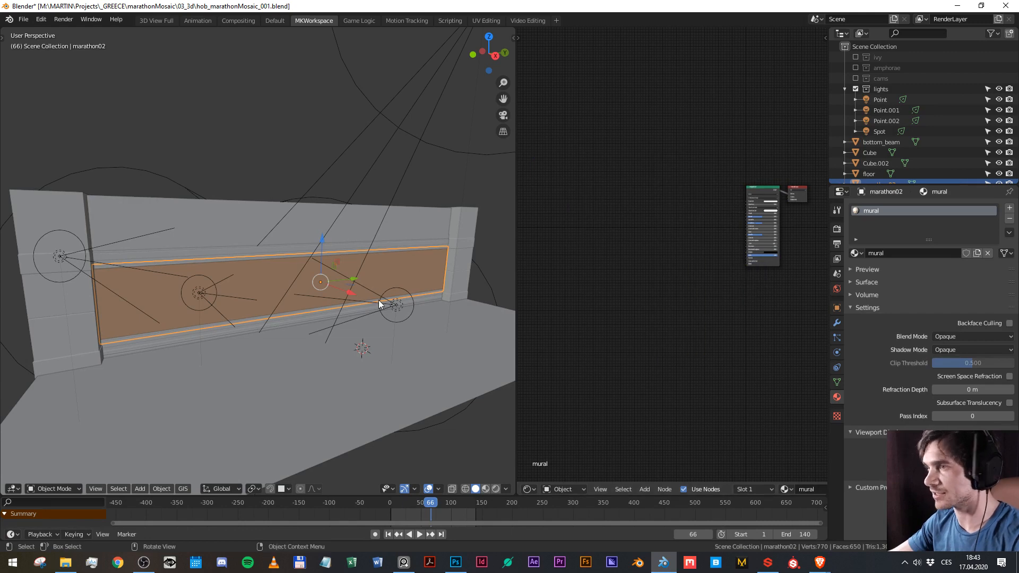
Display the wall scene with rendered shading and set the World background strength to 2.
{"action": "left_click", "coordinate": [497, 488]}
{"action": "scroll", "coordinate": [260, 282], "scroll_direction": "up", "scroll_amount": 2}
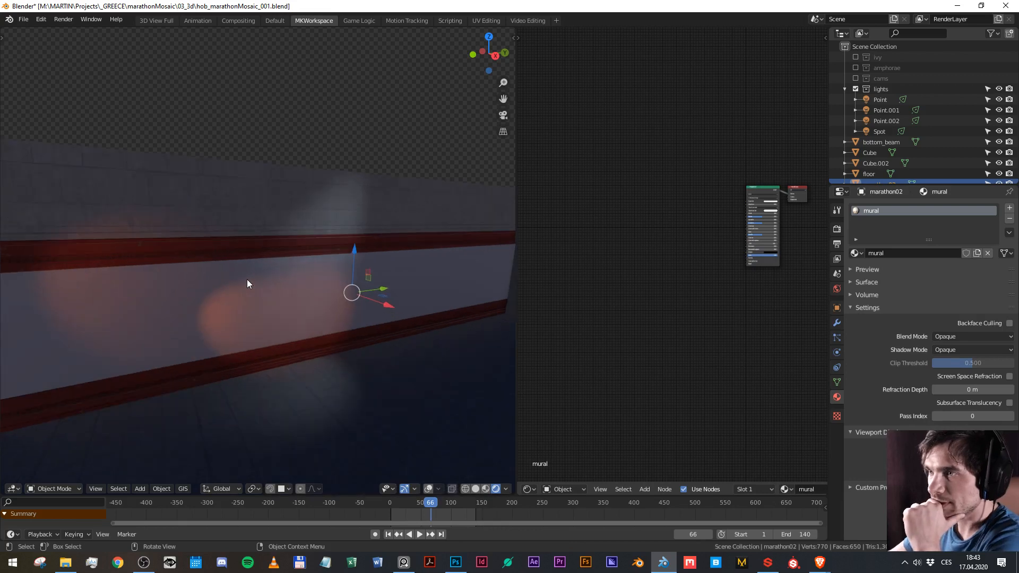
{"action": "mouse_move", "coordinate": [247, 279]}
{"action": "left_mouse_down"}
{"action": "mouse_move", "coordinate": [234, 266]}
{"action": "mouse_move", "coordinate": [202, 279]}
{"action": "mouse_move", "coordinate": [265, 281]}
{"action": "left_mouse_up"}
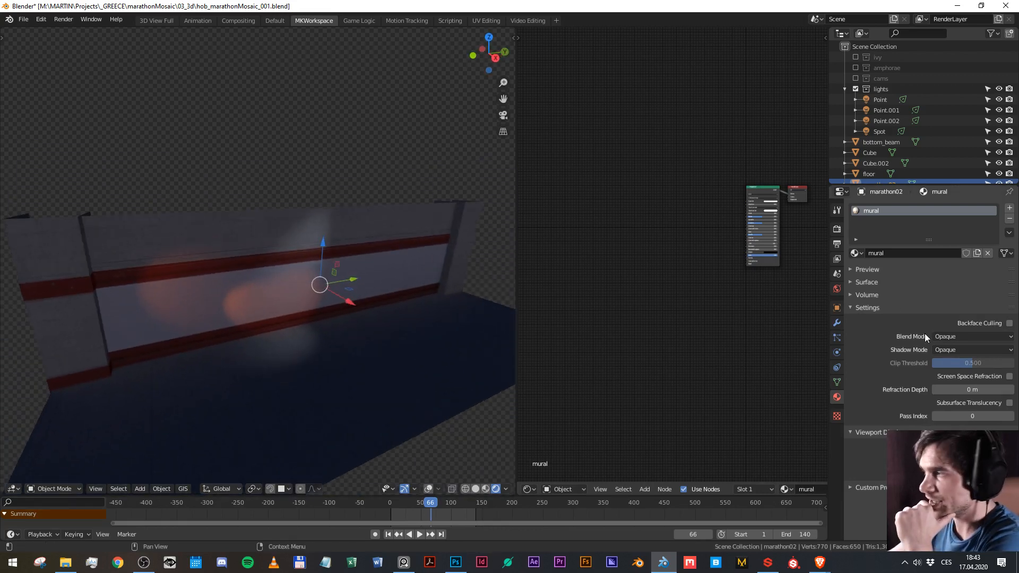
{"action": "left_click", "coordinate": [837, 289]}
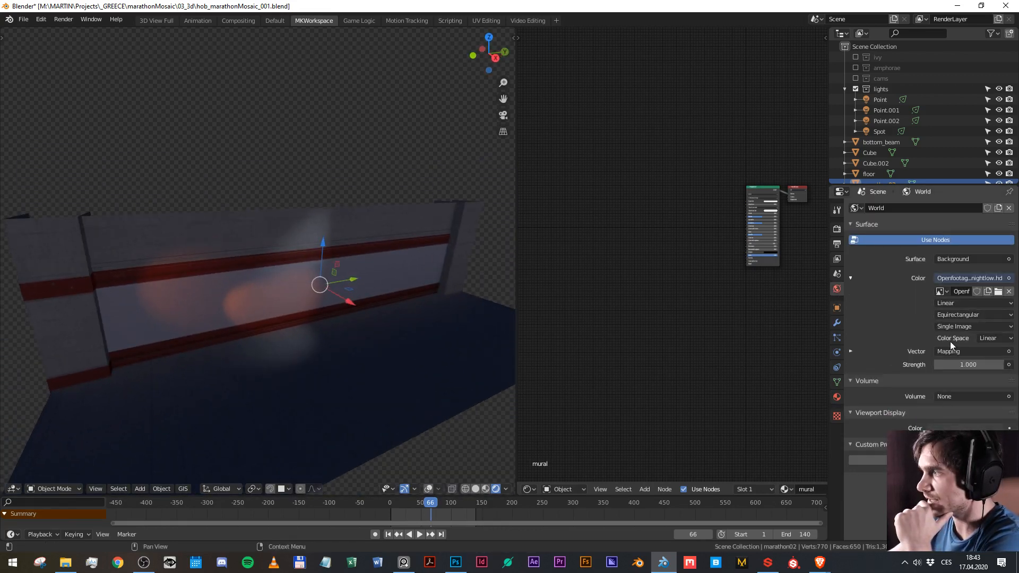
{"action": "left_click", "coordinate": [962, 366]}
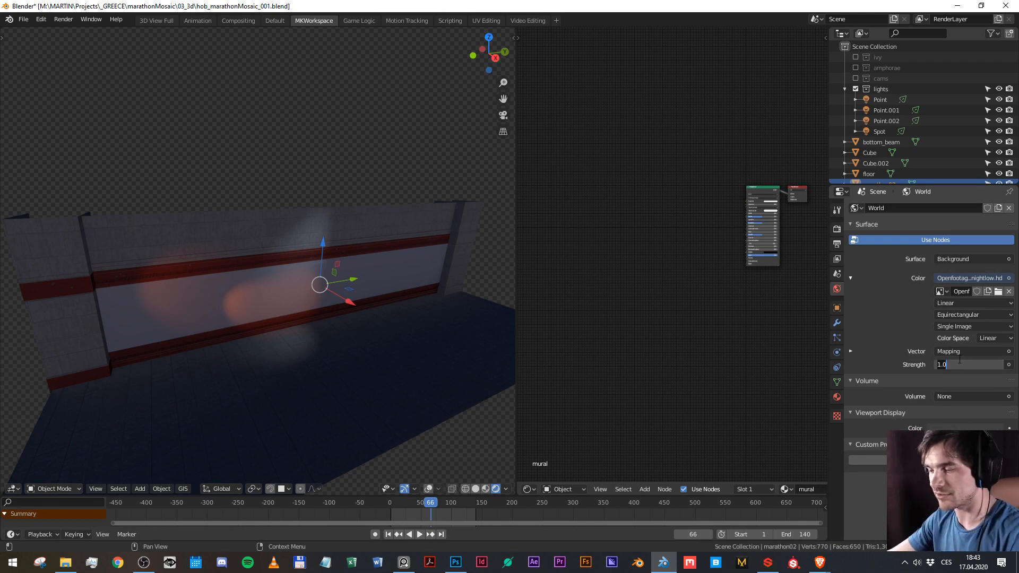
{"action": "type", "text": "2"}
{"action": "key", "text": "Return"}
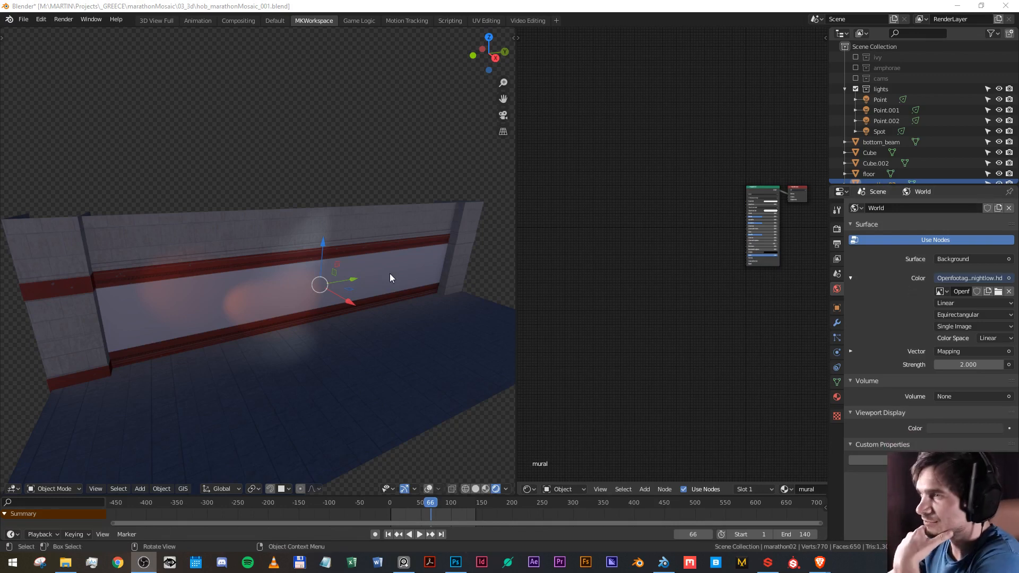
Turn on the overlays in the rendered 3D viewport showing the mural wall.
{"action": "left_click_drag", "start_coordinate": [390, 273], "coordinate": [261, 305]}
{"action": "scroll", "coordinate": [370, 252], "scroll_direction": "up", "scroll_amount": 4}
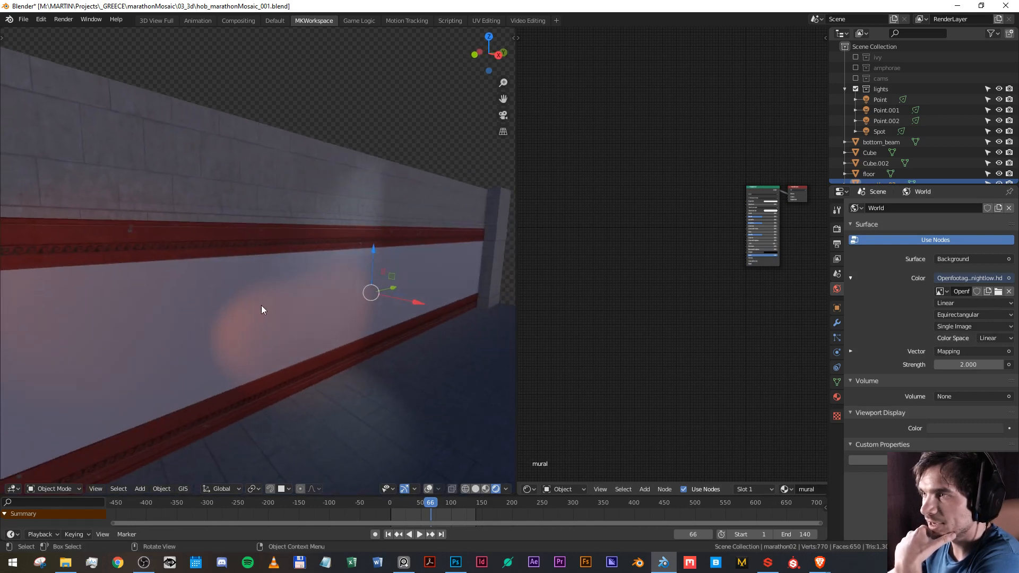
{"action": "left_click_drag", "start_coordinate": [363, 157], "coordinate": [291, 164]}
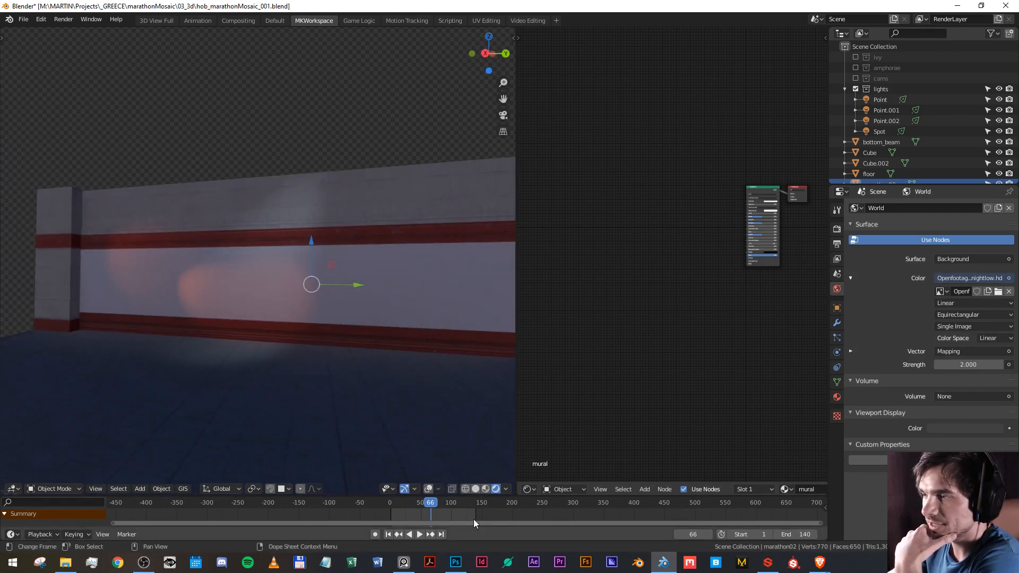
{"action": "left_click", "coordinate": [428, 489]}
{"action": "left_click_drag", "start_coordinate": [387, 403], "coordinate": [300, 294]}
{"action": "scroll", "coordinate": [719, 305], "scroll_direction": "up", "scroll_amount": 1}
Show the mural's material properties and widen the Shader Editor to make room beside the Principled BSDF node.
{"action": "left_click_drag", "start_coordinate": [720, 305], "coordinate": [627, 346]}
{"action": "scroll", "coordinate": [626, 346], "scroll_direction": "up", "scroll_amount": 3}
{"action": "left_click", "coordinate": [837, 397]}
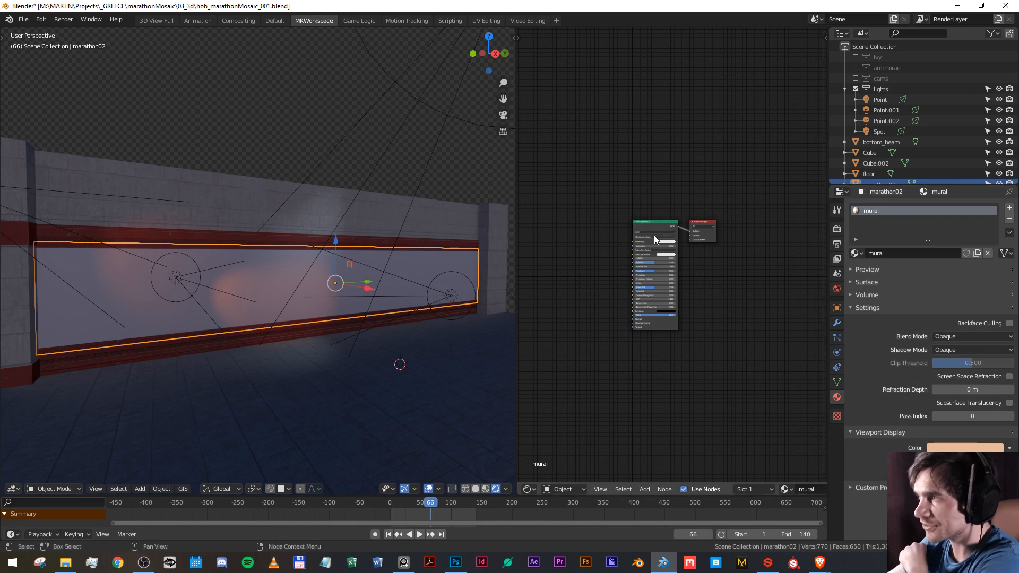
{"action": "scroll", "coordinate": [588, 260], "scroll_direction": "up", "scroll_amount": 4}
{"action": "scroll", "coordinate": [610, 259], "scroll_direction": "up", "scroll_amount": 1}
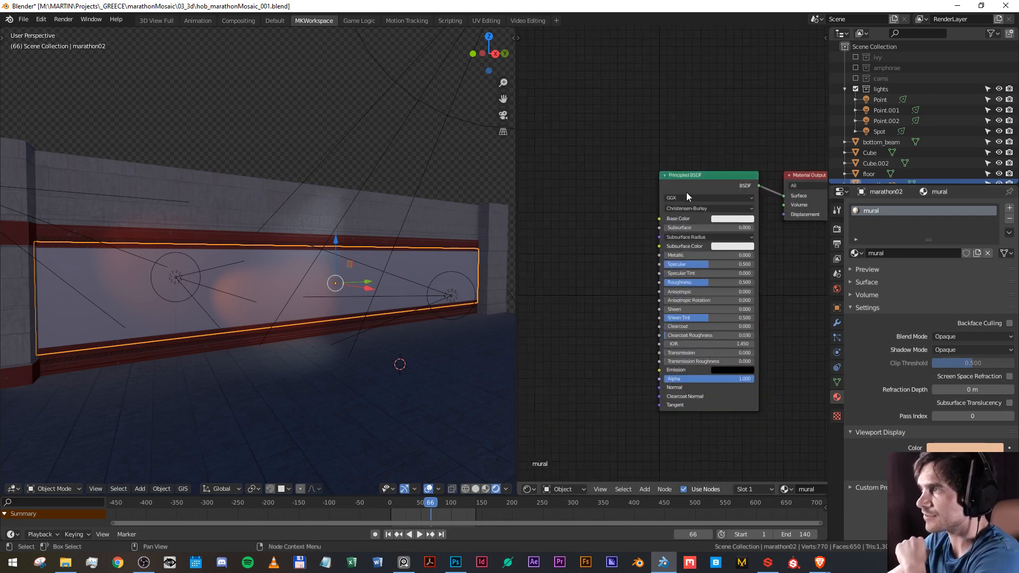
{"action": "left_click_drag", "start_coordinate": [827, 228], "coordinate": [893, 228]}
{"action": "left_click", "coordinate": [708, 175]}
{"action": "left_click_drag", "start_coordinate": [625, 221], "coordinate": [651, 224]}
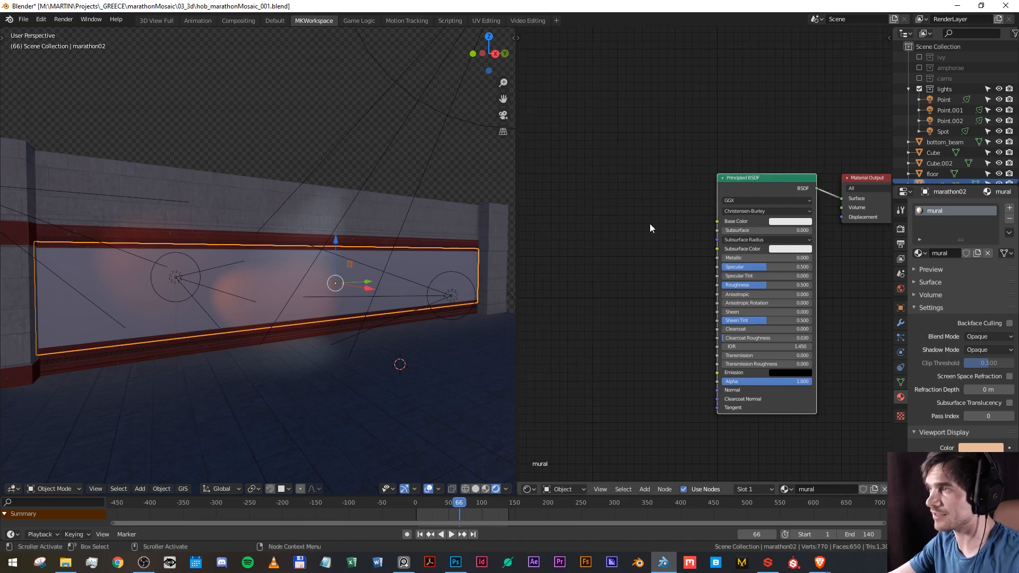
Add an Image Texture node and load hob_marathonMosaic_001_mural_BaseColor.png from the Nová složka folder in 04_textures.
{"action": "key", "text": "shift+a"}
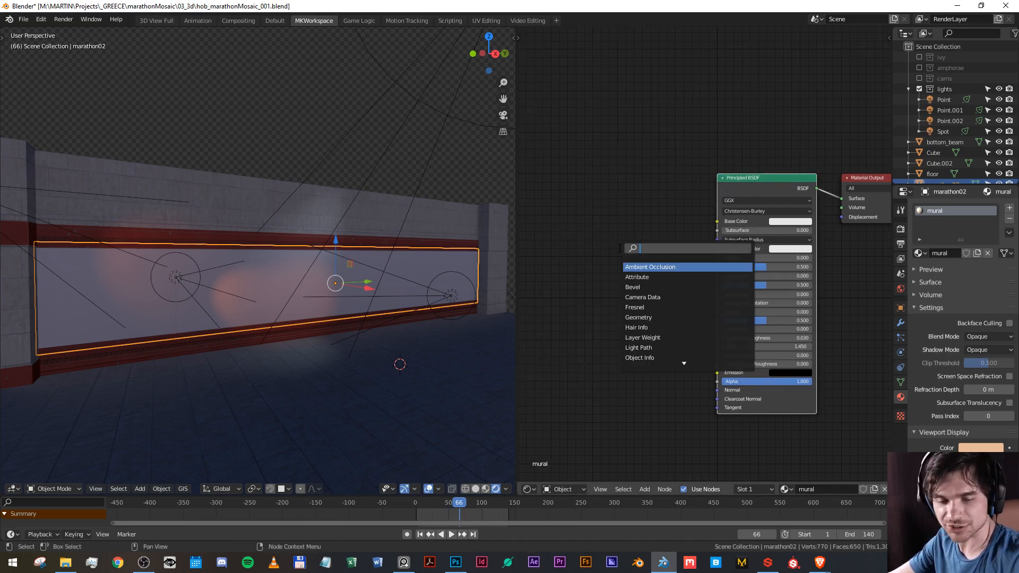
{"action": "type", "text": "im"}
{"action": "left_click", "coordinate": [629, 269]}
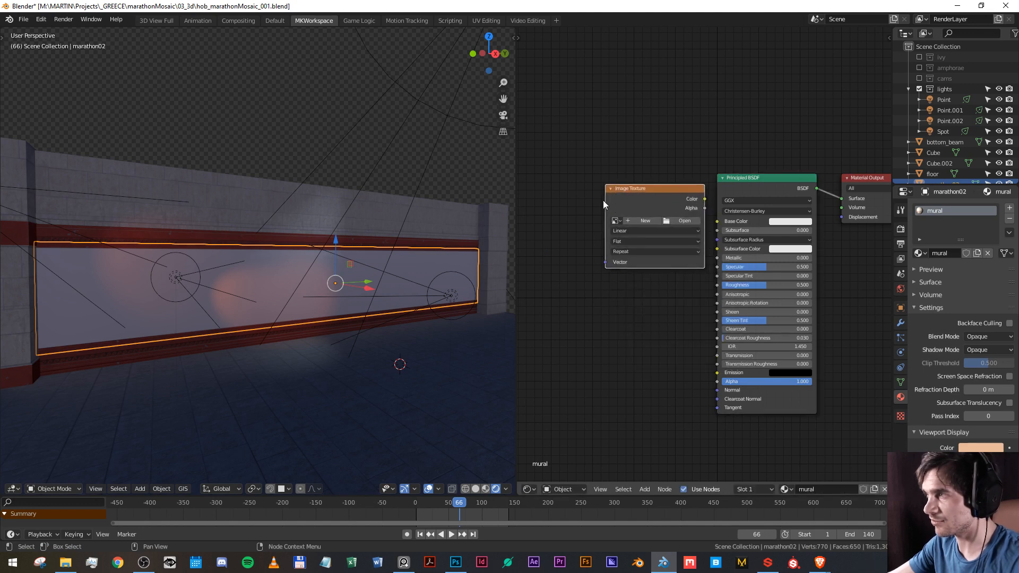
{"action": "left_click", "coordinate": [685, 222]}
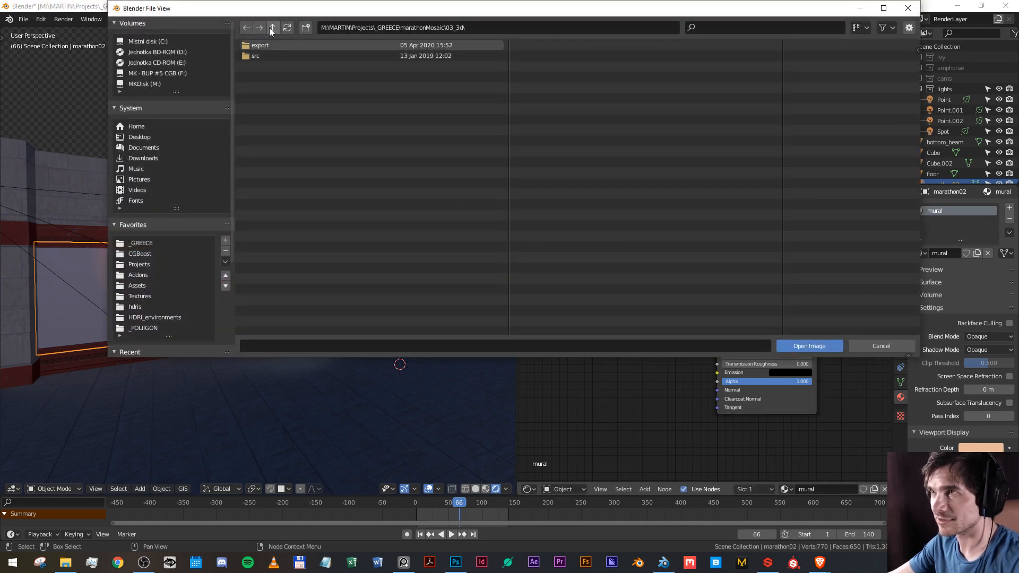
{"action": "left_click", "coordinate": [273, 28]}
{"action": "double_click", "coordinate": [264, 89]}
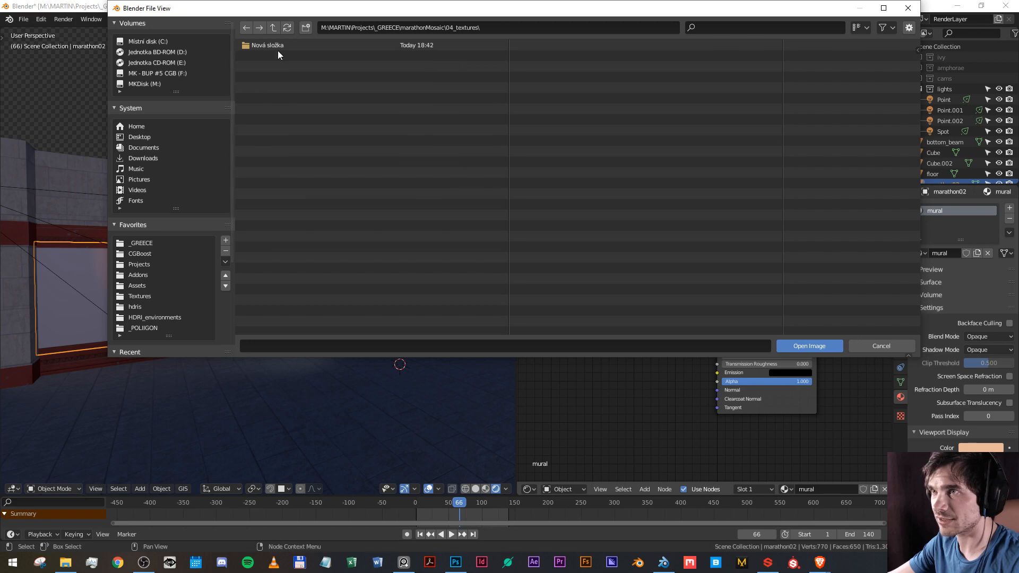
{"action": "double_click", "coordinate": [278, 48]}
{"action": "left_click", "coordinate": [345, 56]}
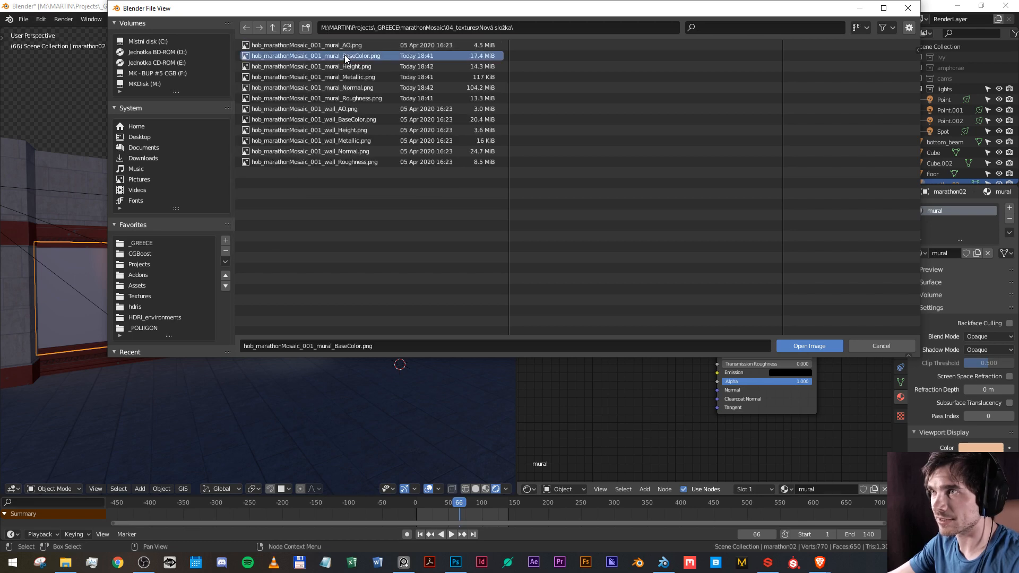
{"action": "double_click", "coordinate": [369, 58]}
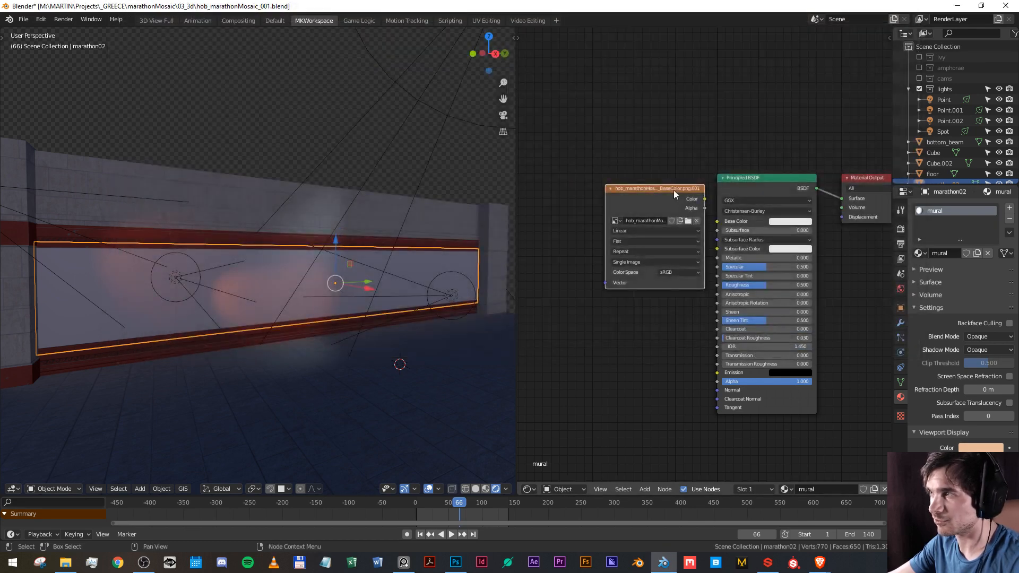
Connect the base color image's Color output to the Principled BSDF's Base Color input and check the mural on the wall.
{"action": "left_click_drag", "start_coordinate": [635, 180], "coordinate": [717, 230]}
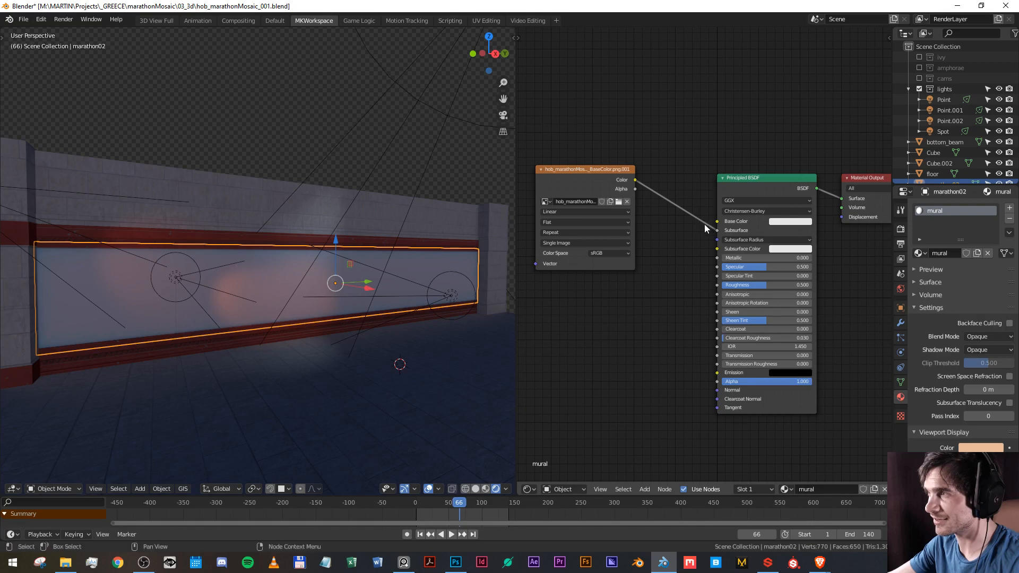
{"action": "mouse_move", "coordinate": [716, 231]}
{"action": "left_mouse_down"}
{"action": "mouse_move", "coordinate": [703, 229]}
{"action": "mouse_move", "coordinate": [718, 222]}
{"action": "left_mouse_up"}
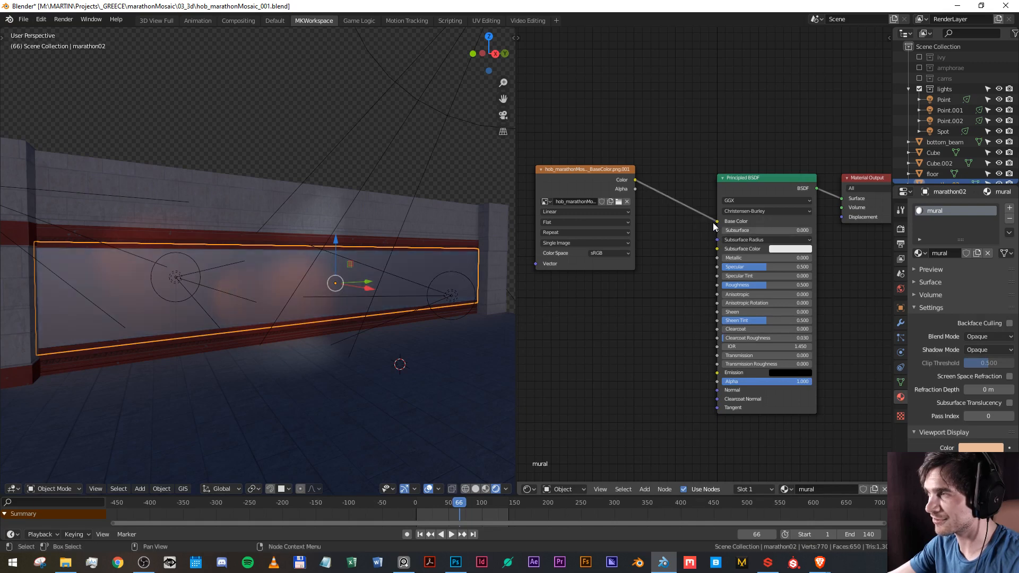
{"action": "scroll", "coordinate": [305, 290], "scroll_direction": "up", "scroll_amount": 3}
{"action": "left_click_drag", "start_coordinate": [310, 303], "coordinate": [301, 322]}
{"action": "scroll", "coordinate": [305, 290], "scroll_direction": "down", "scroll_amount": 3}
{"action": "scroll", "coordinate": [300, 322], "scroll_direction": "down", "scroll_amount": 2}
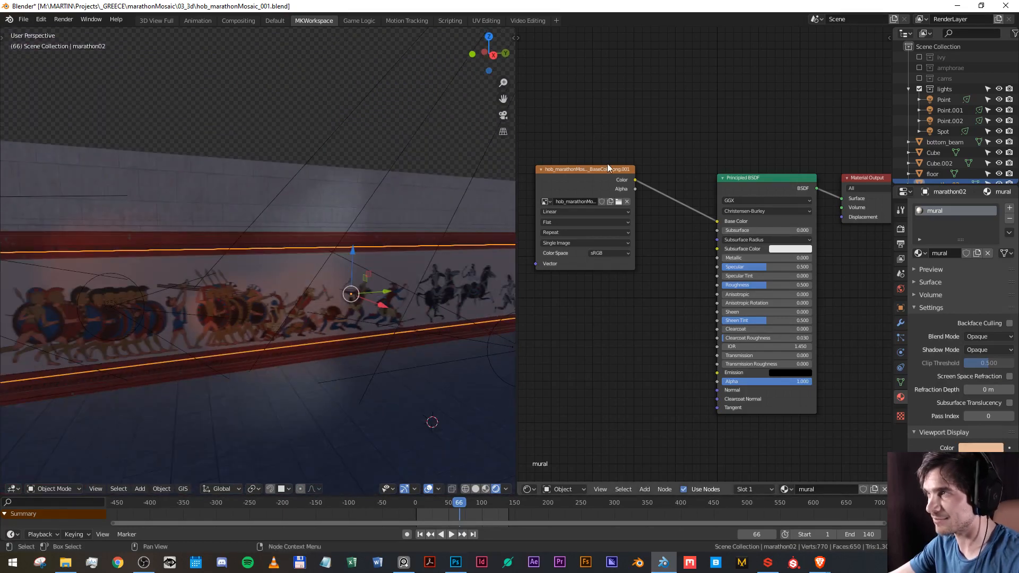
Delete the base color Image Texture node from the mural material.
{"action": "left_click", "coordinate": [608, 169]}
{"action": "key", "text": "x"}
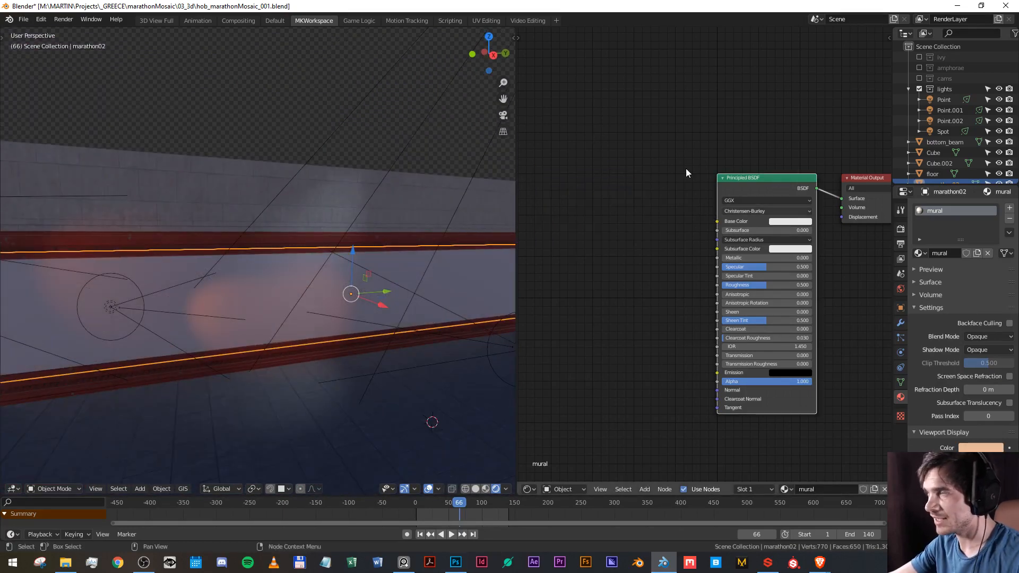
Look up the Node Wrangler add-on in the Preferences to check whether it is enabled.
{"action": "left_click", "coordinate": [41, 19]}
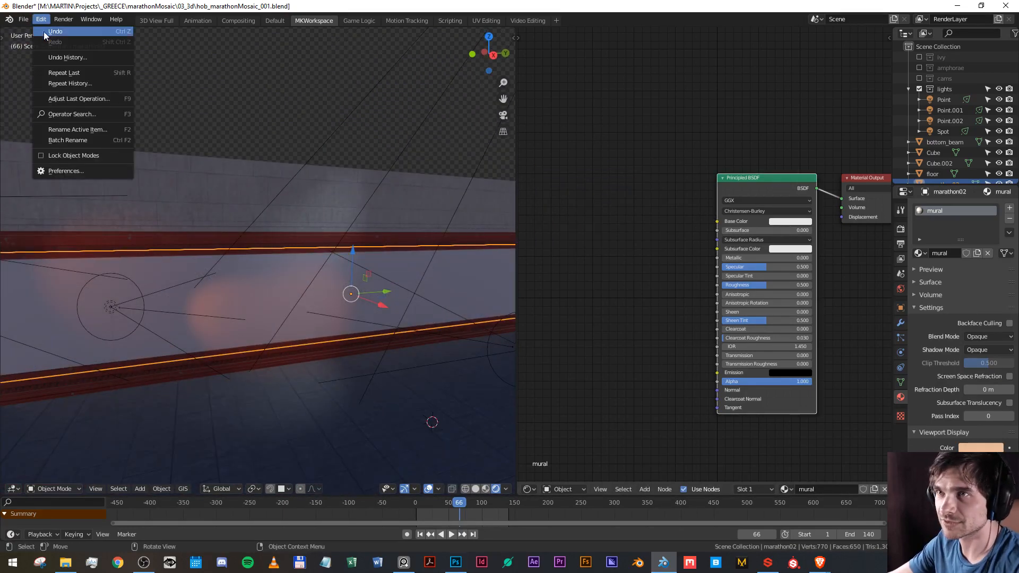
{"action": "left_click", "coordinate": [62, 171]}
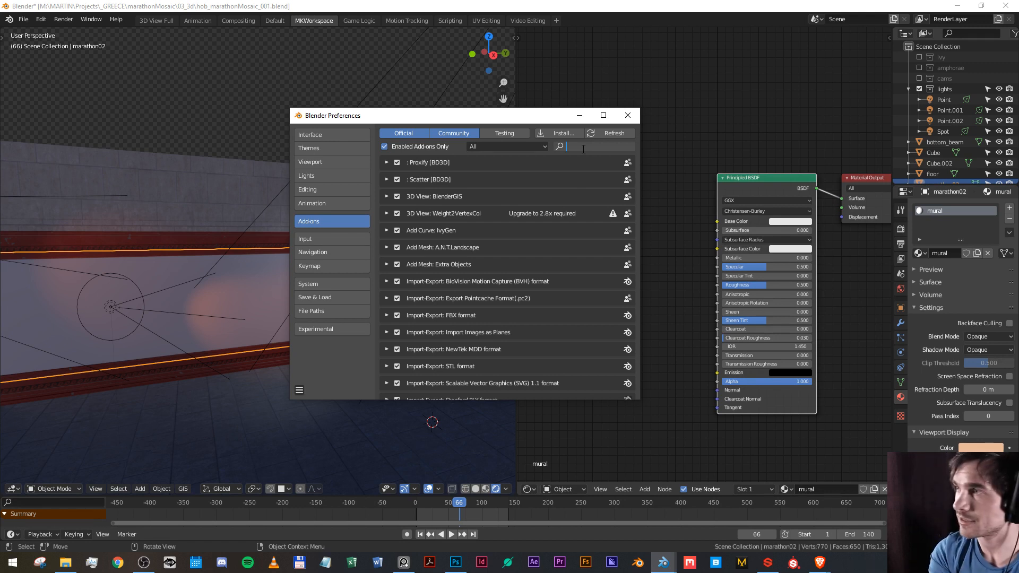
{"action": "type", "text": "wrangler"}
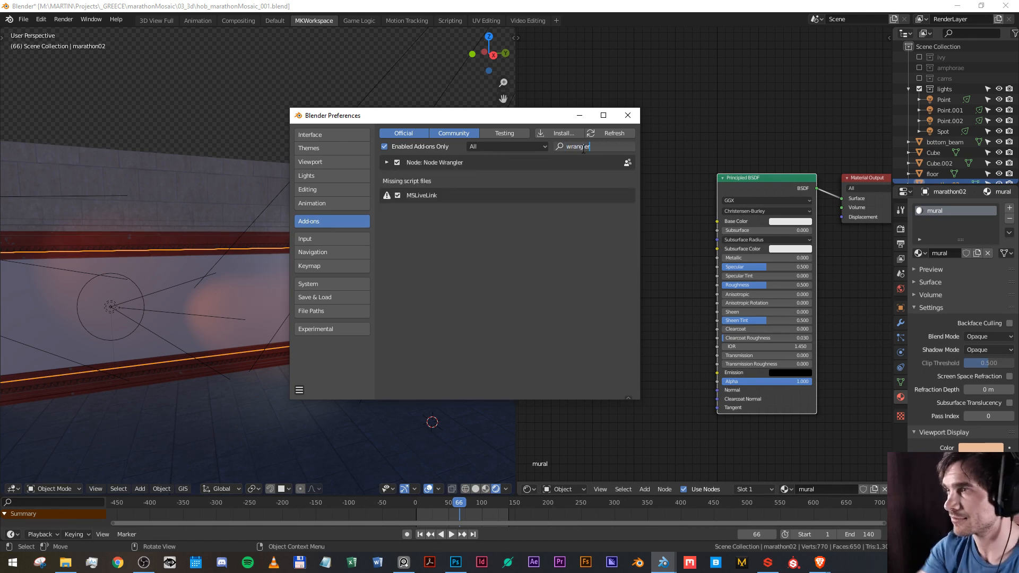
{"action": "left_click", "coordinate": [517, 313]}
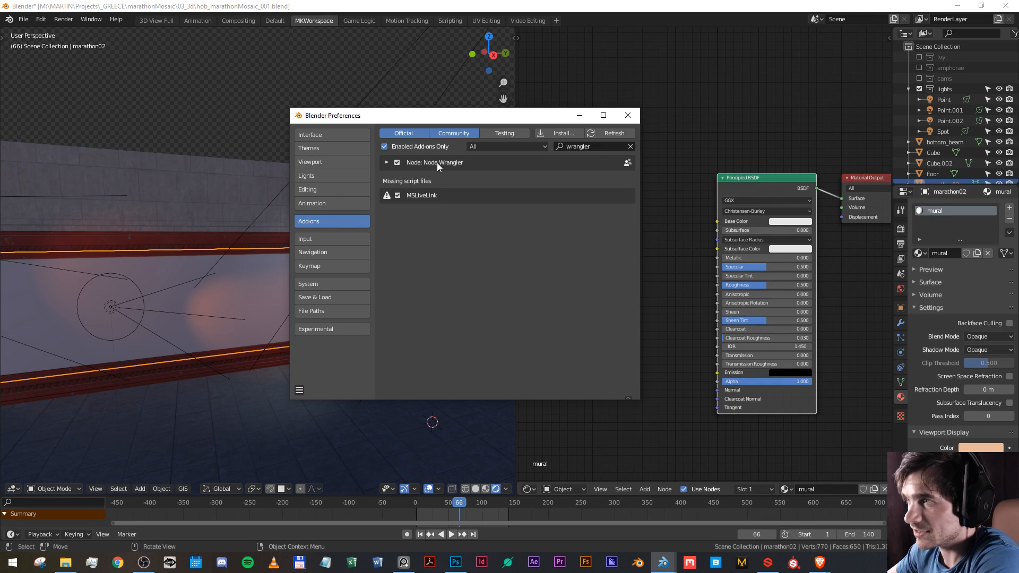
{"action": "left_click", "coordinate": [627, 116]}
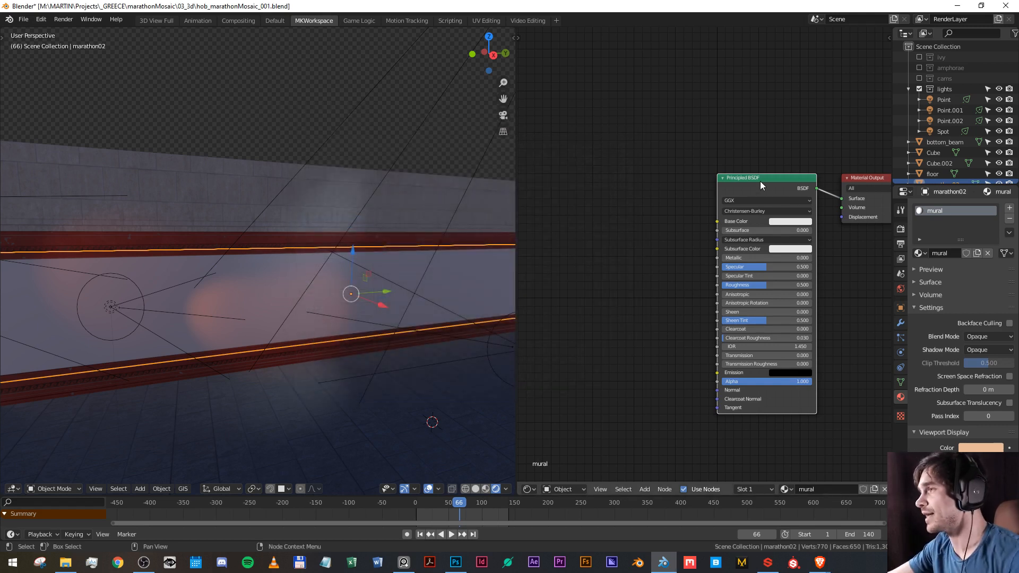
Run Principled Texture Setup on the Principled BSDF with the mural BaseColor, Metallic, Normal and Roughness PNGs from the Nová složka folder.
{"action": "key", "text": "ctrl+shift"}
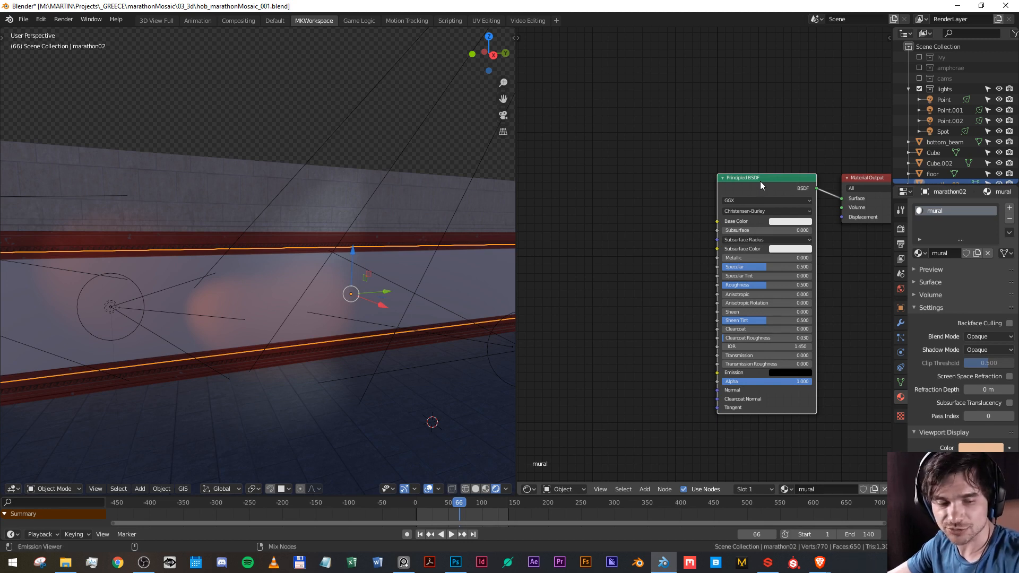
{"action": "key", "text": "ctrl+shift+t"}
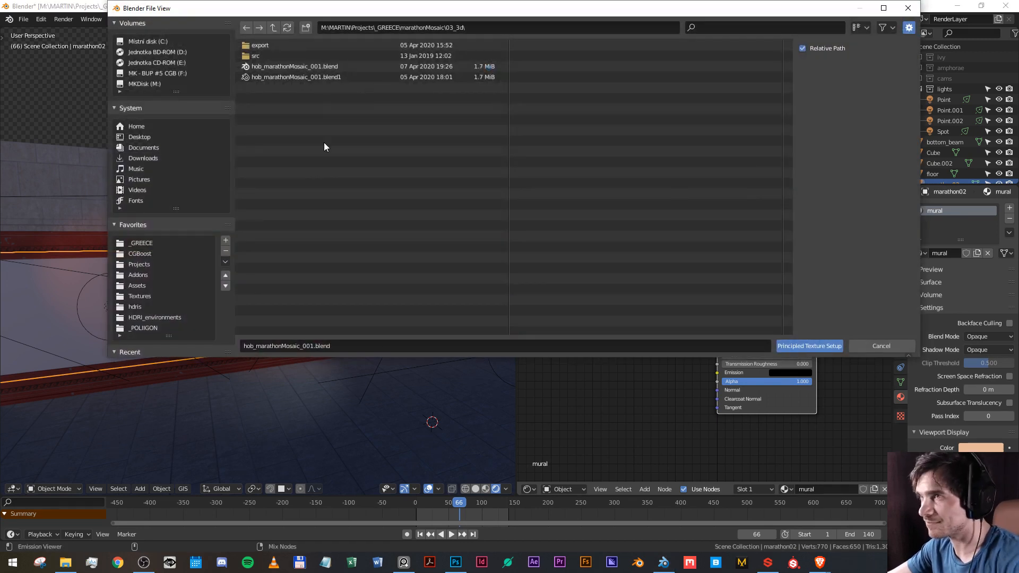
{"action": "scroll", "coordinate": [171, 217], "scroll_direction": "down", "scroll_amount": 4}
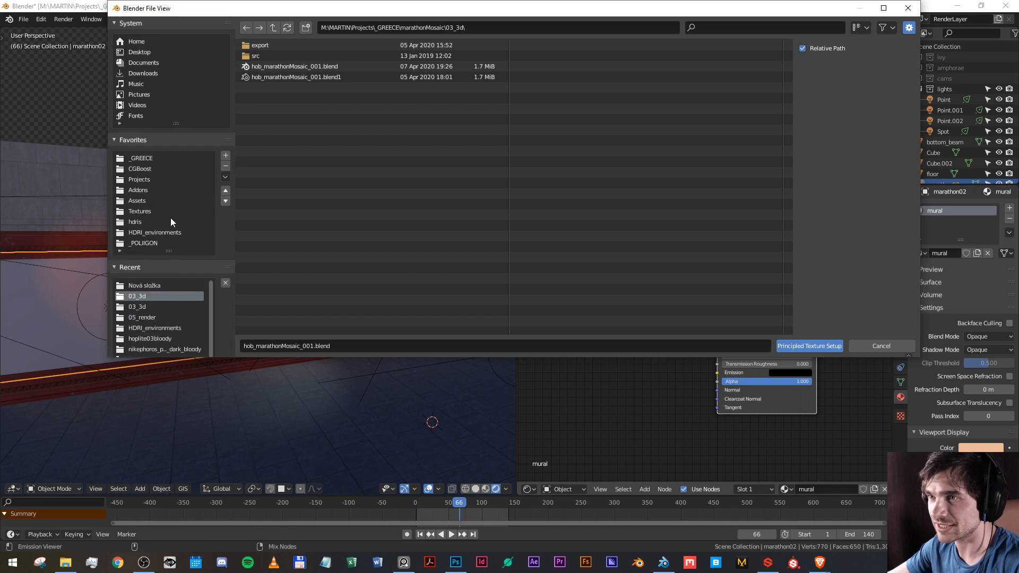
{"action": "left_click", "coordinate": [144, 286]}
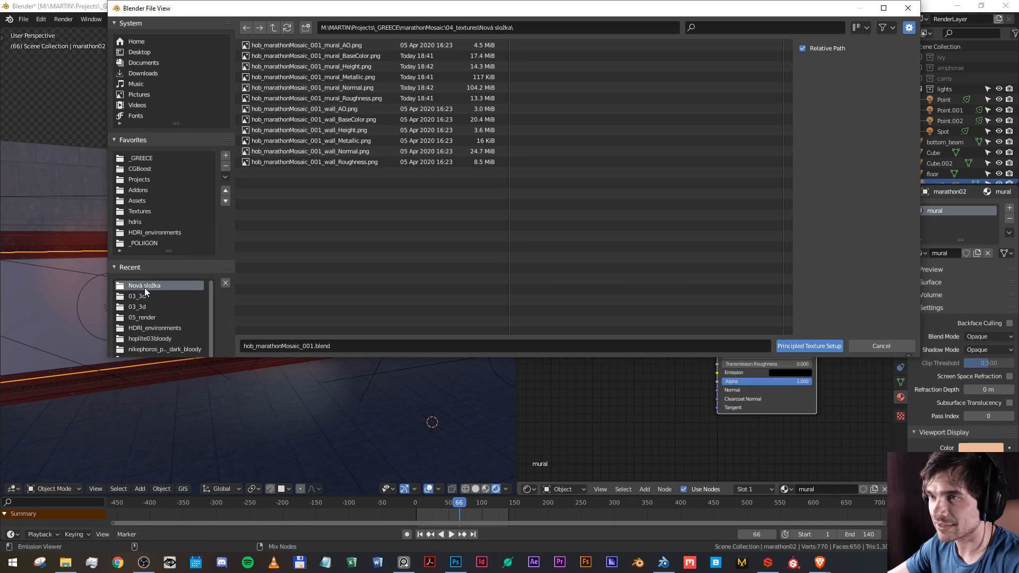
{"action": "left_click", "coordinate": [341, 44]}
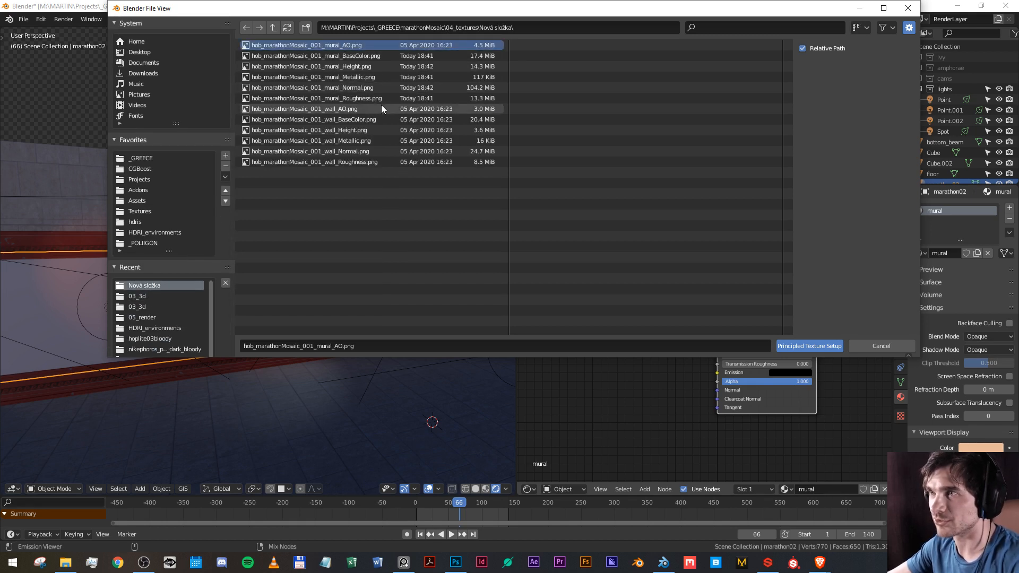
{"action": "left_click", "coordinate": [356, 55]}
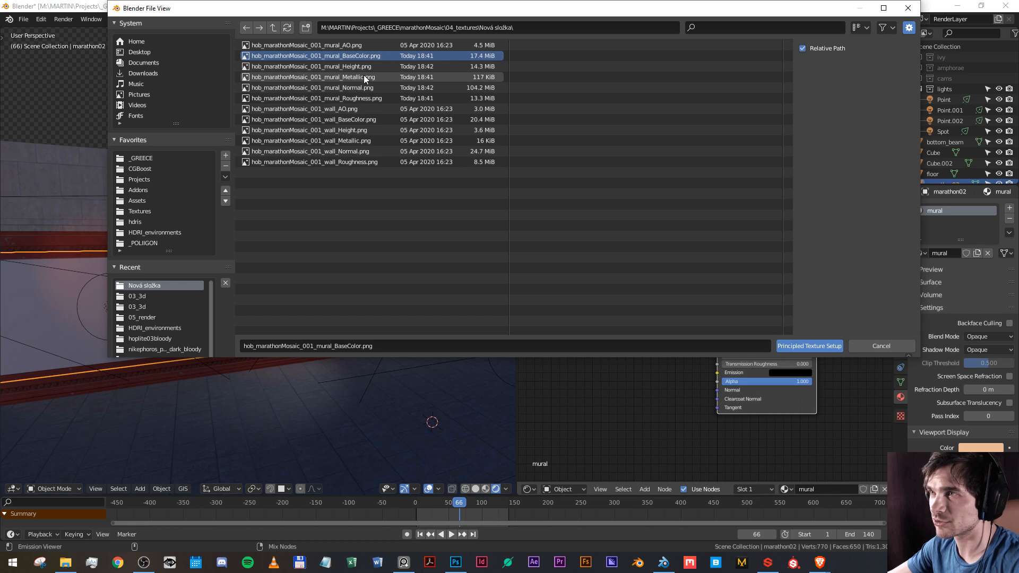
{"action": "left_click", "coordinate": [364, 76], "text": "ctrl"}
{"action": "left_click", "coordinate": [362, 88], "text": "ctrl"}
{"action": "left_click", "coordinate": [366, 99], "text": "ctrl"}
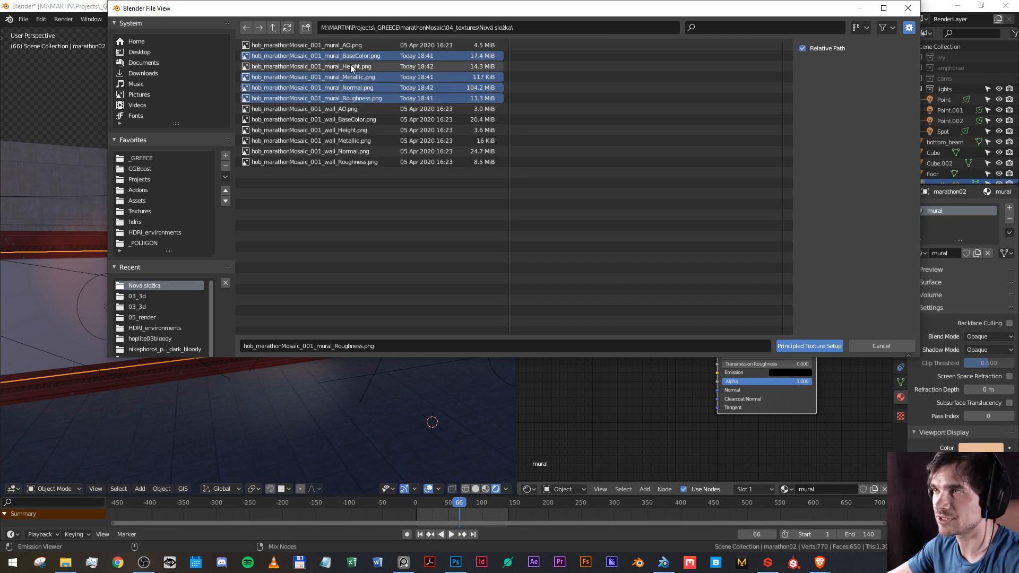
{"action": "left_click", "coordinate": [799, 346]}
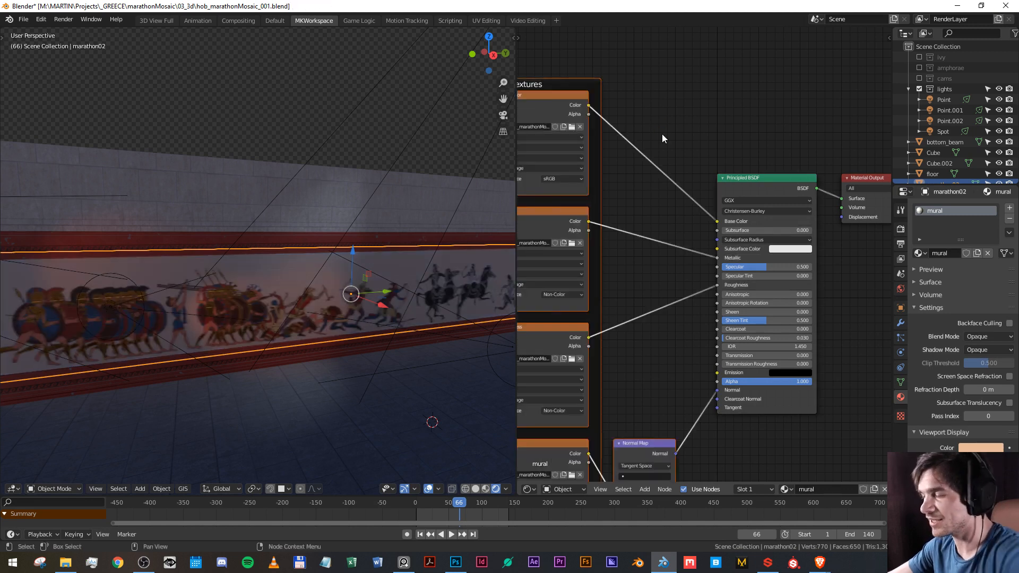
Examine the generated node layout, including the Texture Coordinate and Mapping nodes in the Mapping frame.
{"action": "left_click", "coordinate": [664, 122]}
{"action": "scroll", "coordinate": [679, 233], "scroll_direction": "down", "scroll_amount": 4}
{"action": "left_click_drag", "start_coordinate": [681, 245], "coordinate": [702, 228]}
{"action": "scroll", "coordinate": [702, 228], "scroll_direction": "down", "scroll_amount": 2}
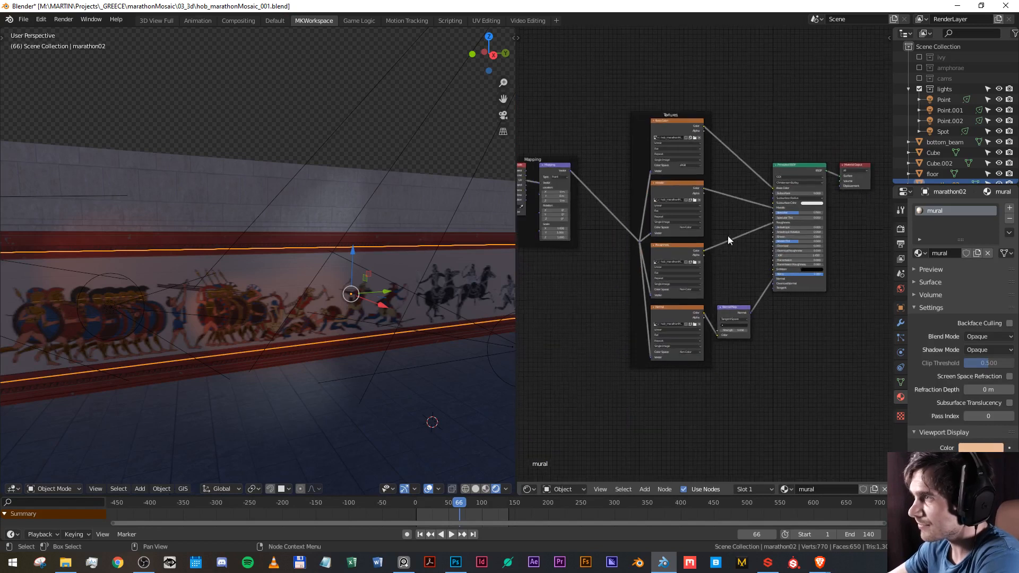
{"action": "mouse_move", "coordinate": [581, 159]}
{"action": "left_mouse_down"}
{"action": "mouse_move", "coordinate": [595, 161]}
{"action": "mouse_move", "coordinate": [581, 152]}
{"action": "left_mouse_up"}
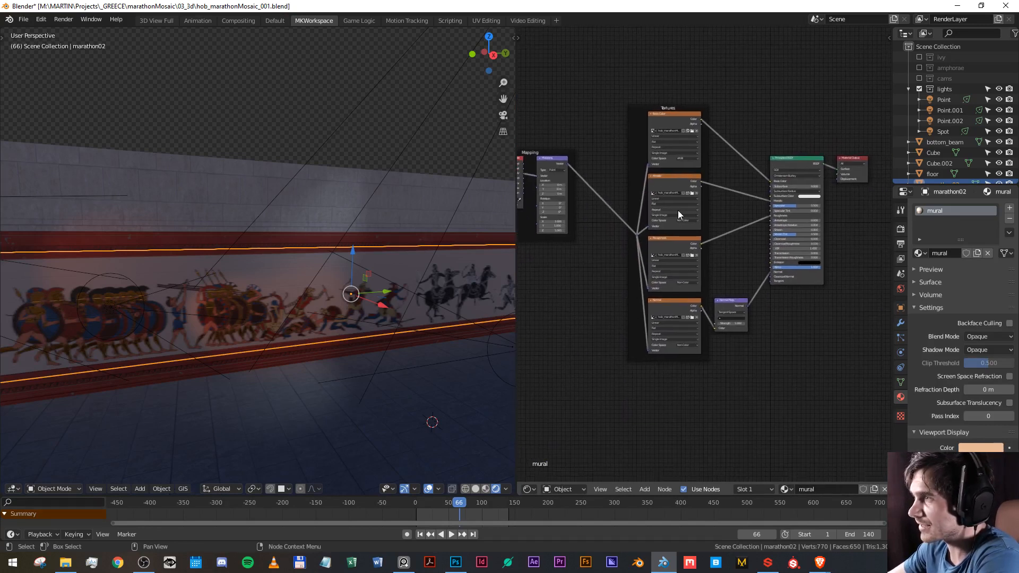
{"action": "left_click_drag", "start_coordinate": [678, 211], "coordinate": [805, 278]}
{"action": "scroll", "coordinate": [707, 257], "scroll_direction": "up", "scroll_amount": 6}
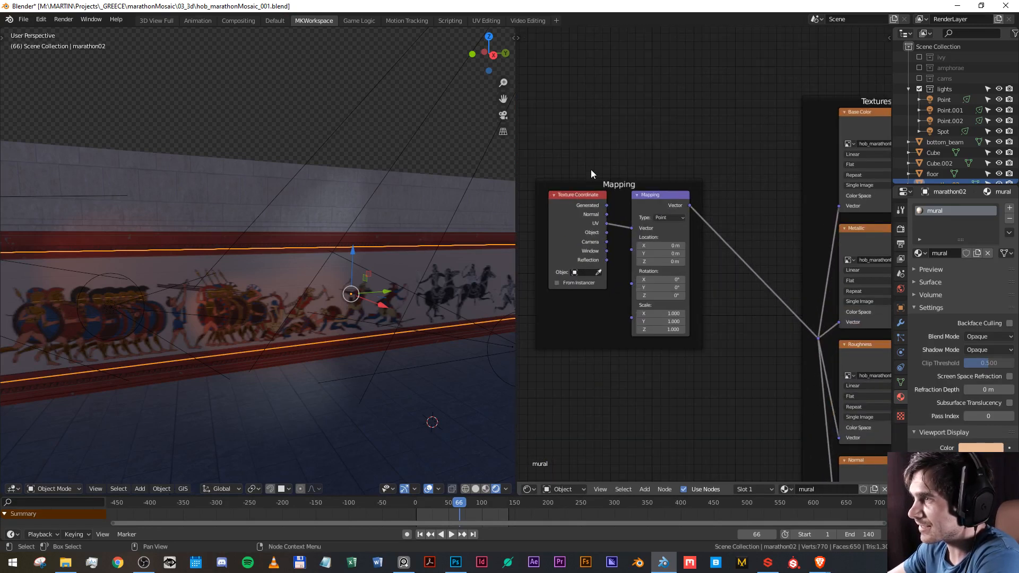
{"action": "left_click_drag", "start_coordinate": [631, 185], "coordinate": [627, 214]}
{"action": "scroll", "coordinate": [600, 217], "scroll_direction": "down", "scroll_amount": 3}
{"action": "left_click", "coordinate": [595, 221]}
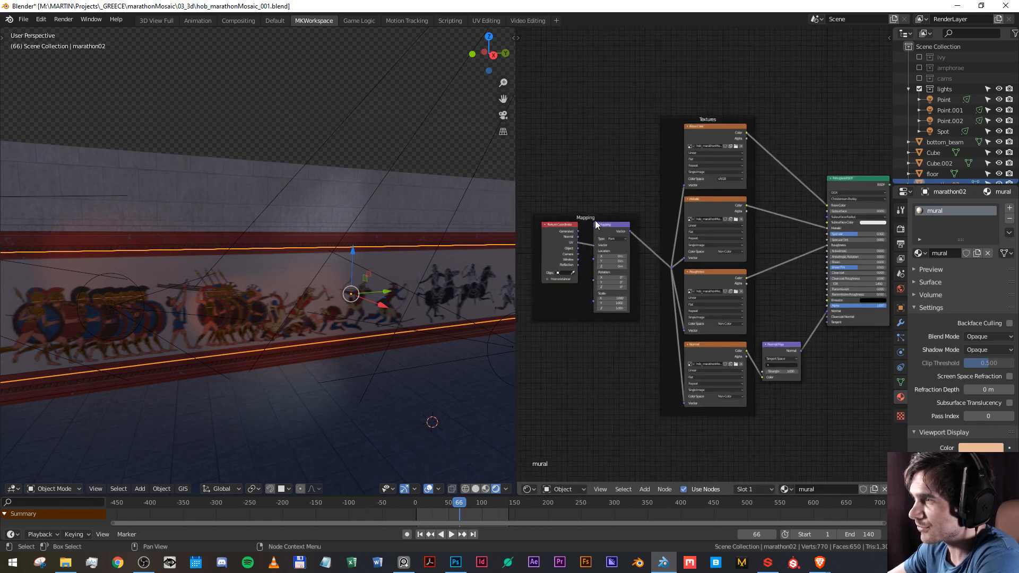
Examine the image nodes in the Textures frame, their color spaces and their links to the Principled BSDF.
{"action": "mouse_move", "coordinate": [704, 121]}
{"action": "left_mouse_down"}
{"action": "mouse_move", "coordinate": [711, 82]}
{"action": "mouse_move", "coordinate": [696, 121]}
{"action": "left_mouse_up"}
{"action": "left_click_drag", "start_coordinate": [834, 292], "coordinate": [682, 225]}
{"action": "scroll", "coordinate": [683, 225], "scroll_direction": "up", "scroll_amount": 3}
{"action": "left_click_drag", "start_coordinate": [590, 382], "coordinate": [613, 424]}
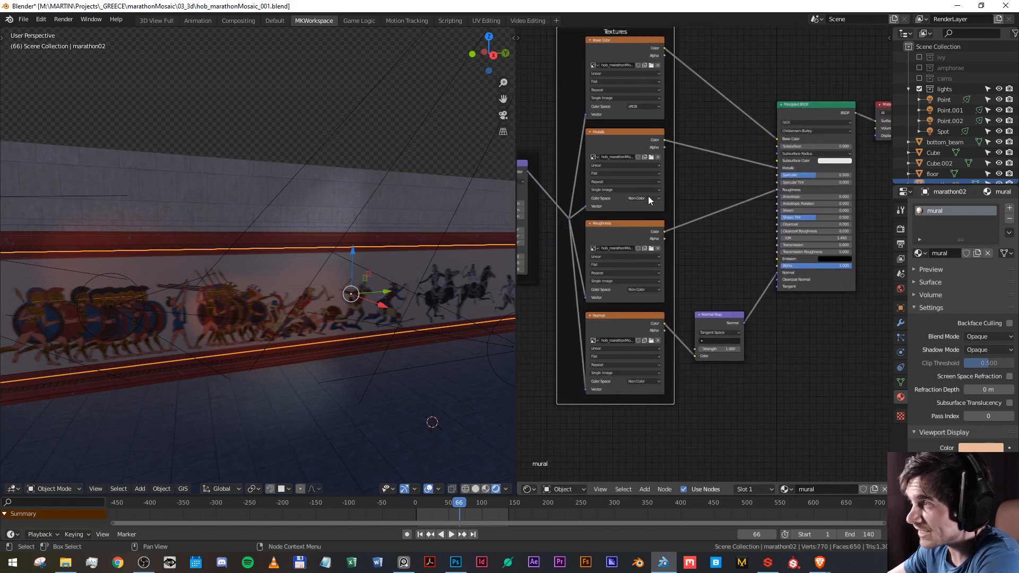
{"action": "scroll", "coordinate": [649, 194], "scroll_direction": "up", "scroll_amount": 1}
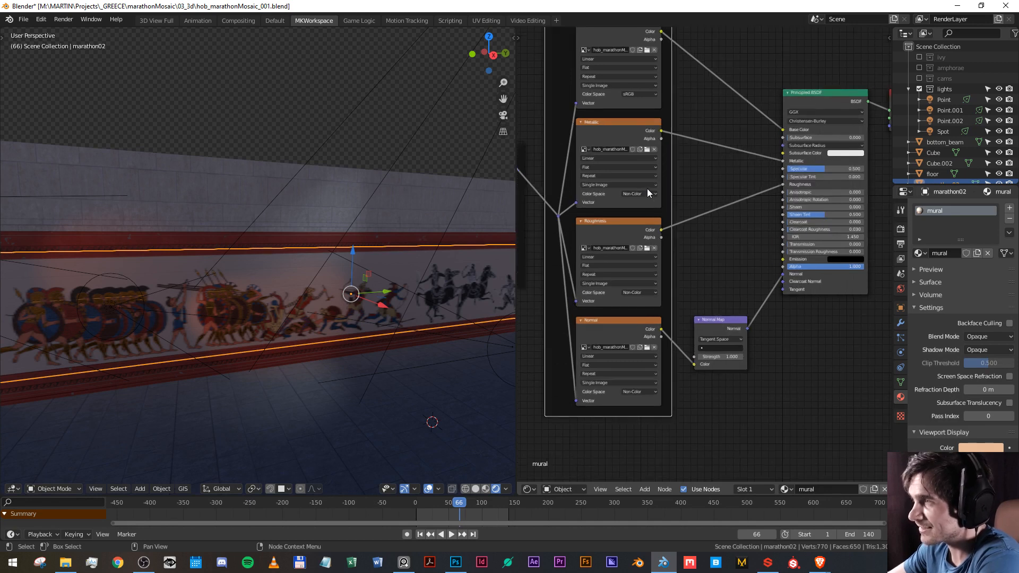
{"action": "left_click_drag", "start_coordinate": [699, 170], "coordinate": [723, 193]}
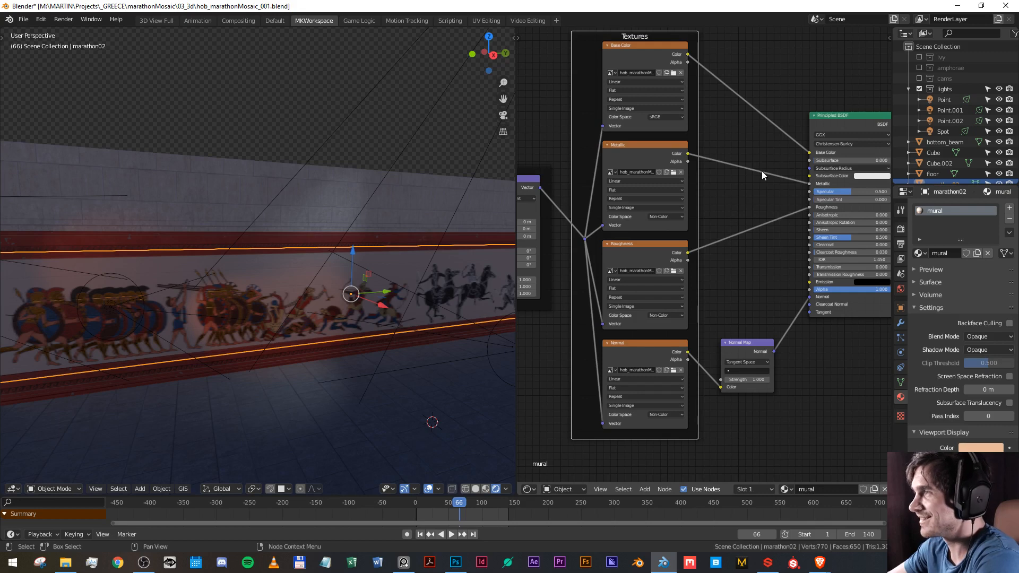
{"action": "left_click_drag", "start_coordinate": [749, 188], "coordinate": [679, 177]}
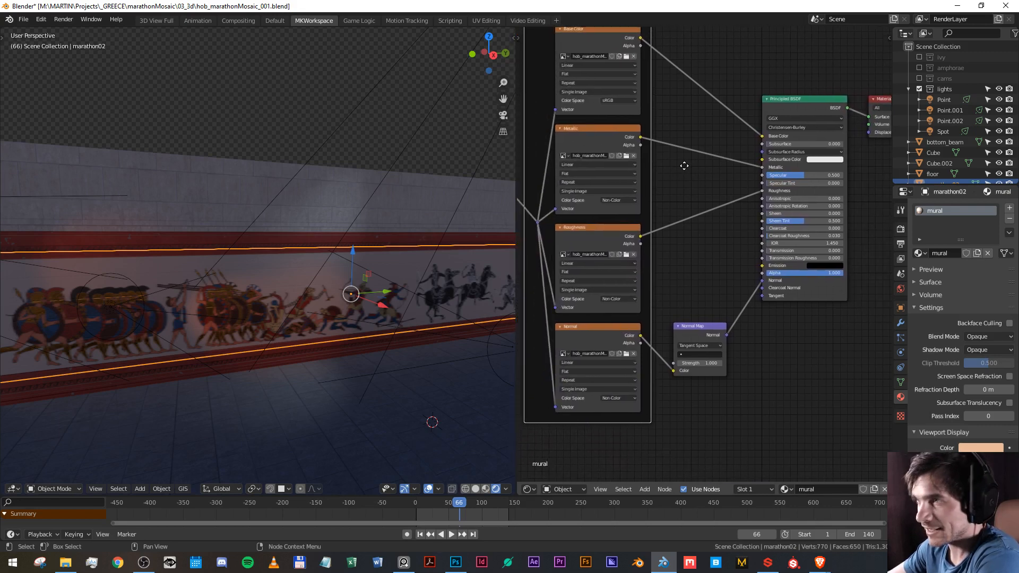
Inspect the textured mural on the wall up close and from several angles with the wall object deselected.
{"action": "scroll", "coordinate": [229, 303], "scroll_direction": "up", "scroll_amount": 4}
{"action": "scroll", "coordinate": [245, 289], "scroll_direction": "up", "scroll_amount": 5}
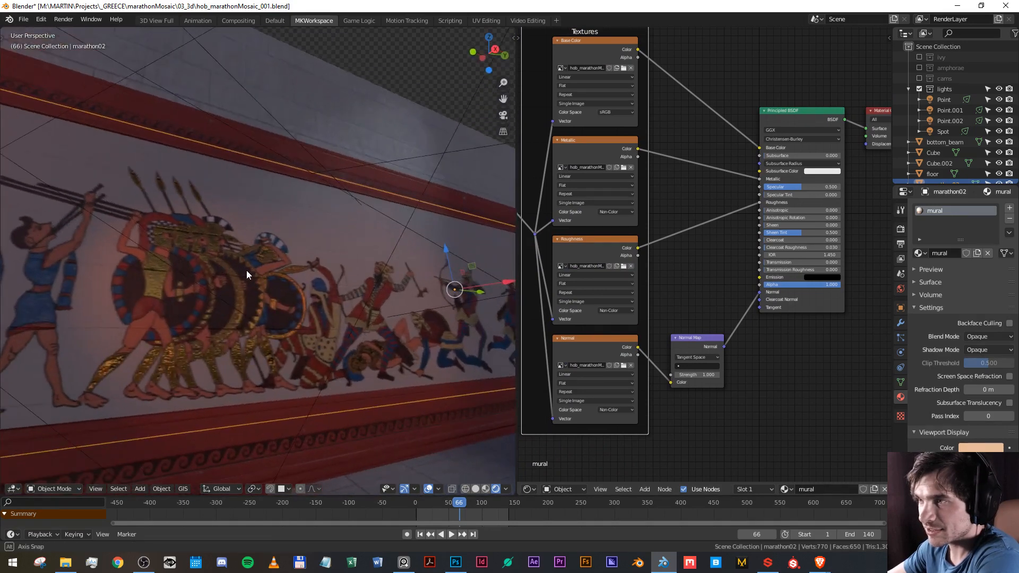
{"action": "scroll", "coordinate": [255, 271], "scroll_direction": "down", "scroll_amount": 7}
{"action": "left_click_drag", "start_coordinate": [256, 269], "coordinate": [251, 335]}
{"action": "left_click", "coordinate": [329, 136]}
{"action": "mouse_move", "coordinate": [297, 253]}
{"action": "left_mouse_down"}
{"action": "mouse_move", "coordinate": [307, 222]}
{"action": "mouse_move", "coordinate": [307, 239]}
{"action": "mouse_move", "coordinate": [261, 234]}
{"action": "mouse_move", "coordinate": [332, 248]}
{"action": "mouse_move", "coordinate": [343, 261]}
{"action": "mouse_move", "coordinate": [336, 257]}
{"action": "left_mouse_up"}
{"action": "scroll", "coordinate": [296, 247], "scroll_direction": "up", "scroll_amount": 5}
{"action": "scroll", "coordinate": [310, 238], "scroll_direction": "up", "scroll_amount": 4}
{"action": "scroll", "coordinate": [332, 248], "scroll_direction": "down", "scroll_amount": 3}
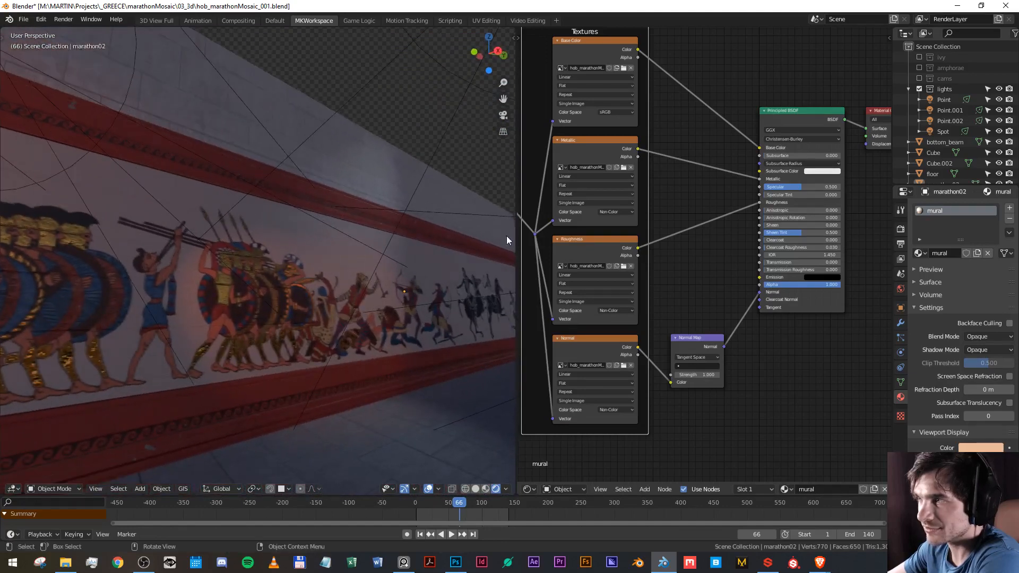
Enlarge the 3D viewport and switch the render engine to Cycles to inspect the mural with path tracing.
{"action": "left_click_drag", "start_coordinate": [514, 244], "coordinate": [778, 244]}
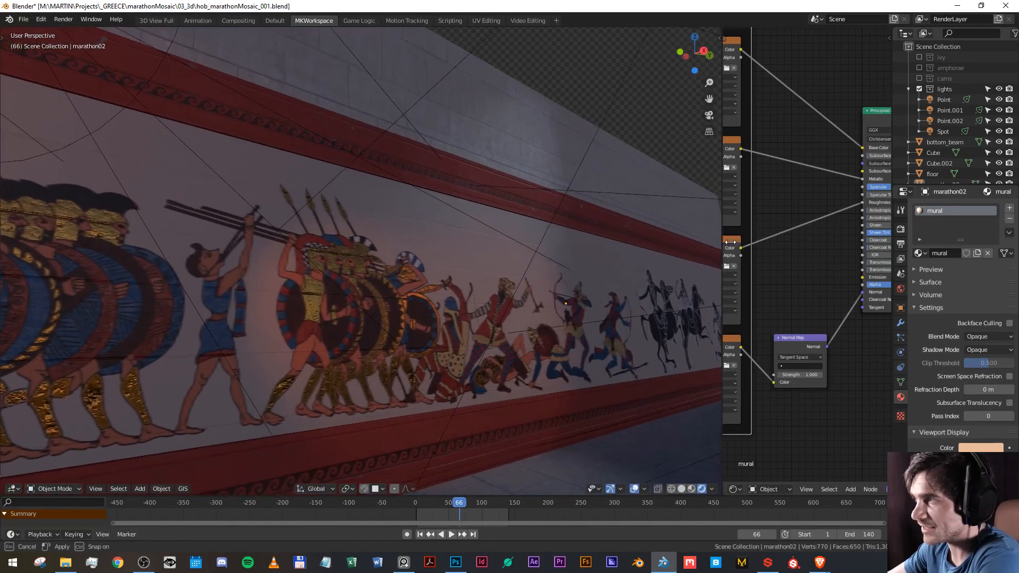
{"action": "left_click_drag", "start_coordinate": [451, 303], "coordinate": [443, 350]}
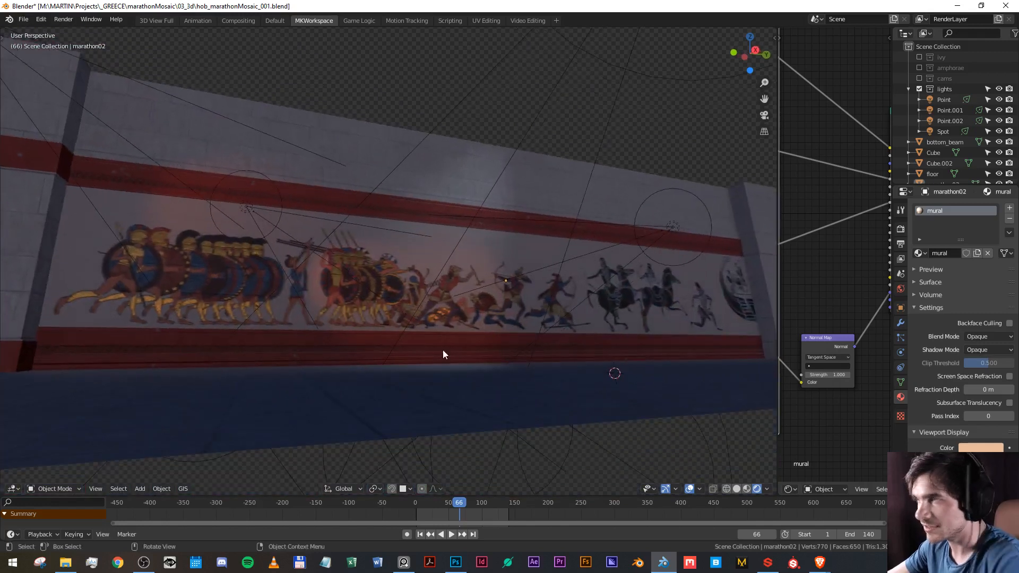
{"action": "left_click", "coordinate": [900, 228]}
{"action": "left_click", "coordinate": [972, 213]}
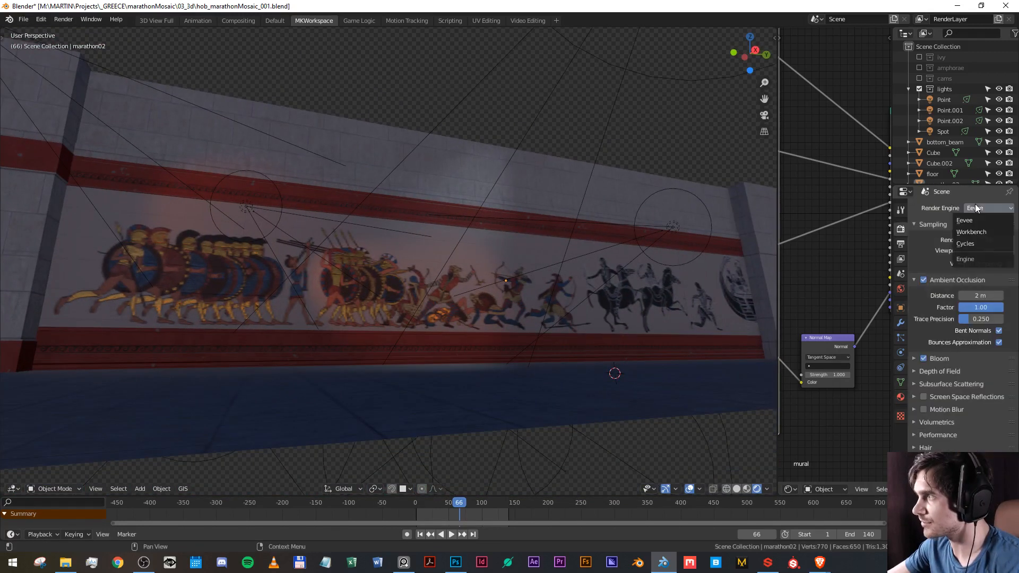
{"action": "left_click", "coordinate": [973, 246]}
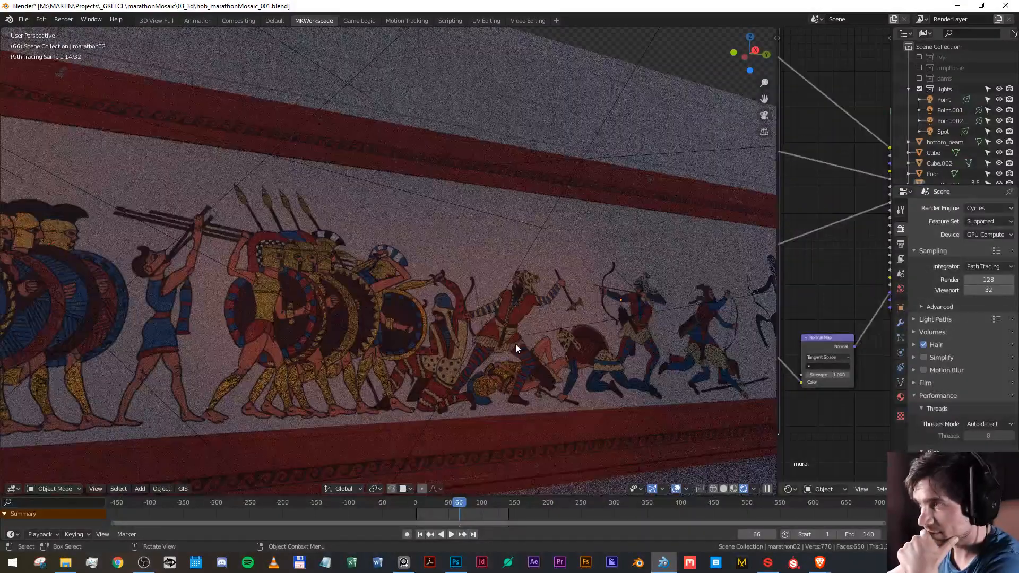
{"action": "scroll", "coordinate": [514, 348], "scroll_direction": "down", "scroll_amount": 4}
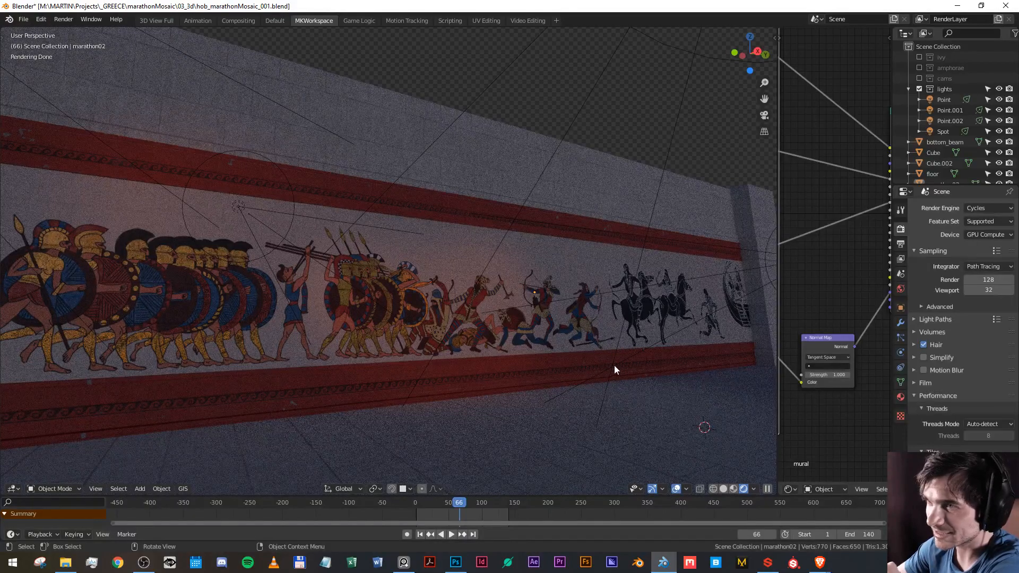
{"action": "left_click_drag", "start_coordinate": [525, 326], "coordinate": [519, 350]}
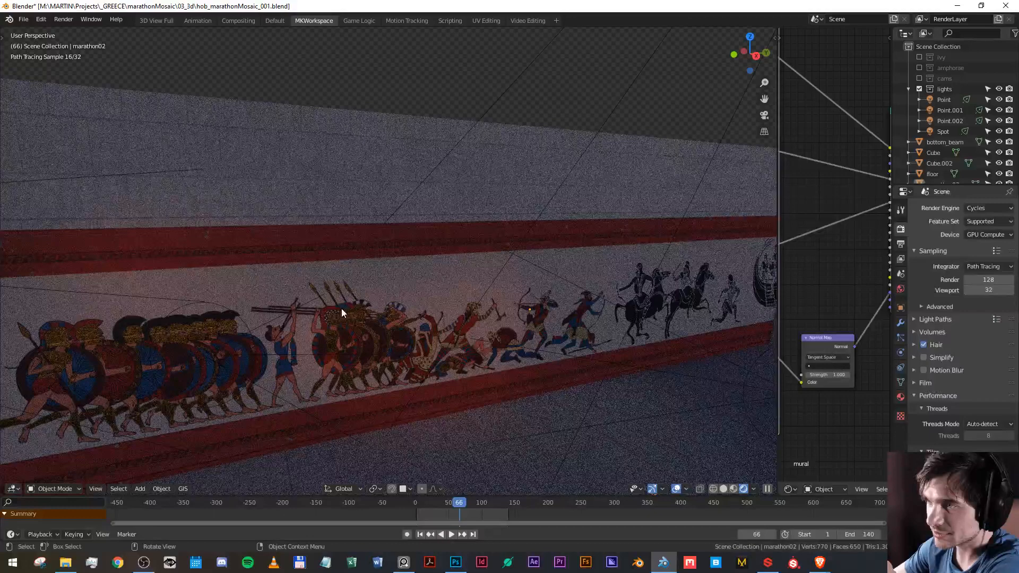
{"action": "scroll", "coordinate": [341, 308], "scroll_direction": "down", "scroll_amount": 2}
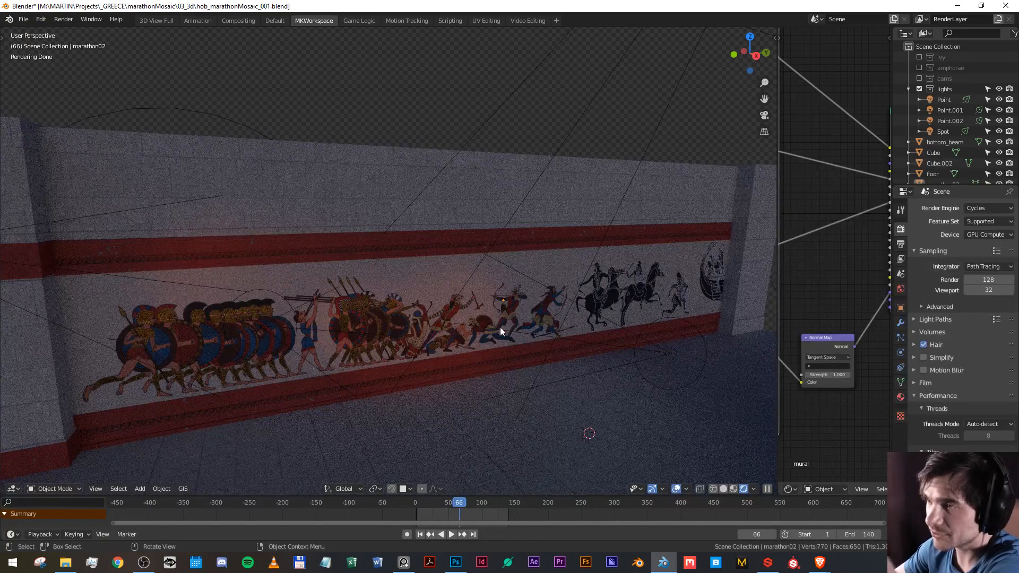
{"action": "left_click_drag", "start_coordinate": [511, 312], "coordinate": [455, 301]}
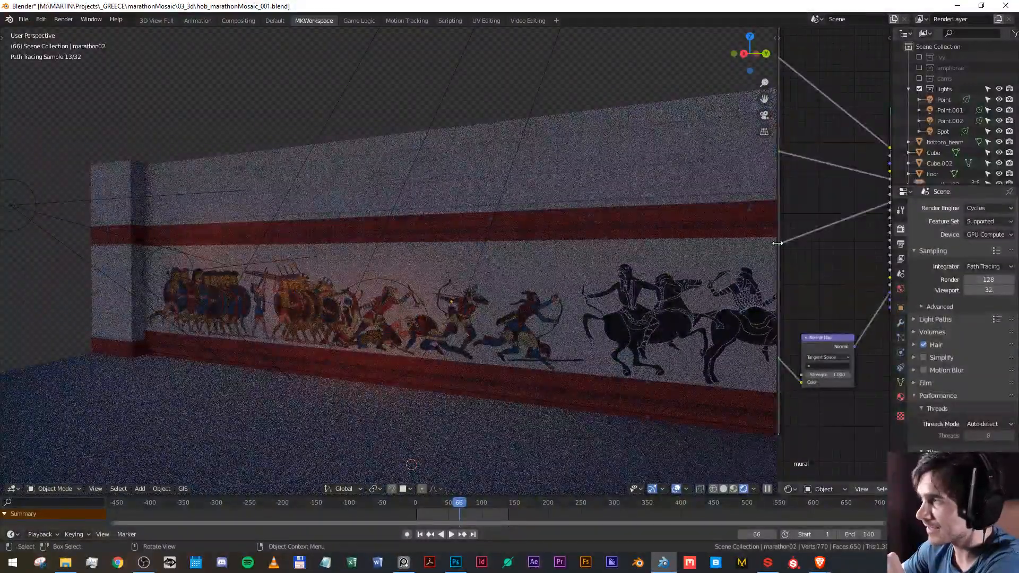
Widen the 3D viewport further and enable the amphorae and ivy collections in the scene.
{"action": "left_click_drag", "start_coordinate": [778, 241], "coordinate": [841, 267]}
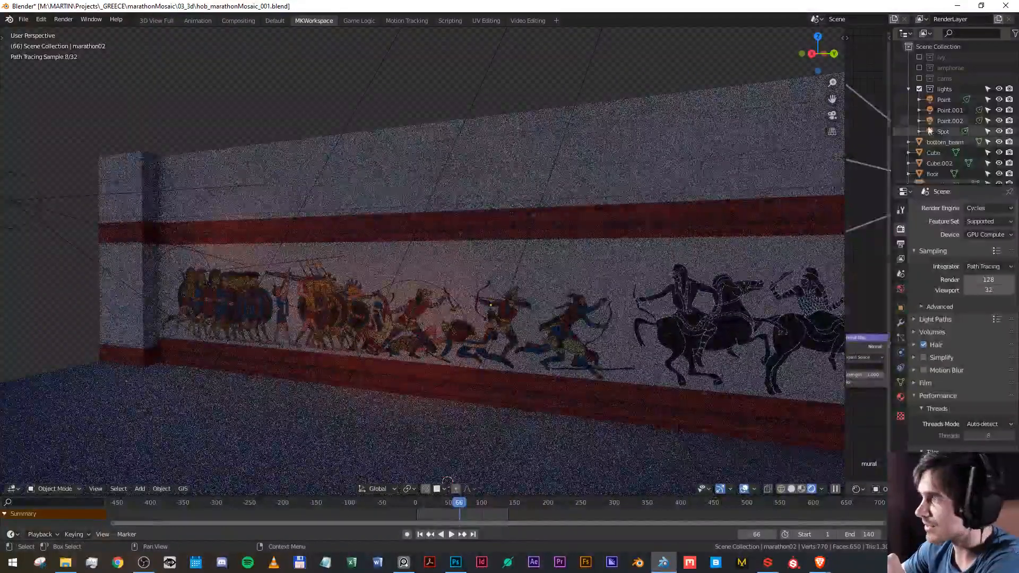
{"action": "left_click", "coordinate": [919, 67]}
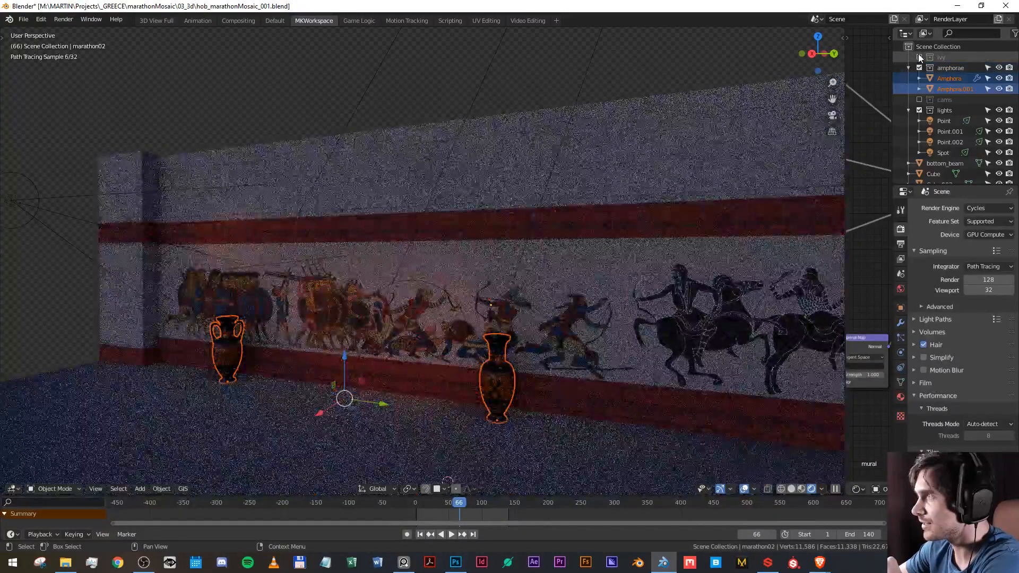
{"action": "left_click", "coordinate": [919, 57]}
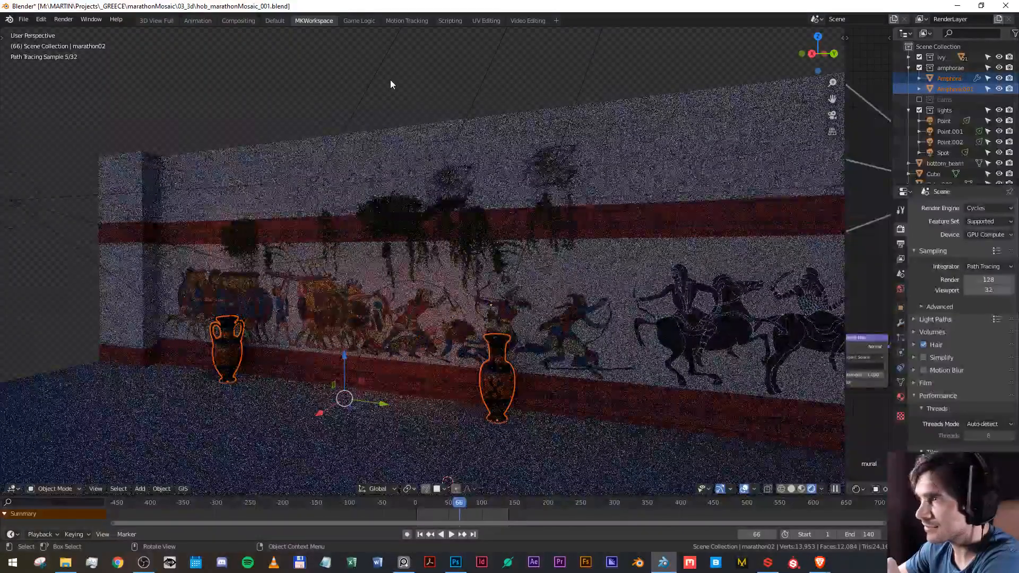
Deselect the amphorae, look through the scene camera and walk it until the two amphorae flank the mural in frame.
{"action": "left_click", "coordinate": [391, 82]}
{"action": "key", "text": "KP_0"}
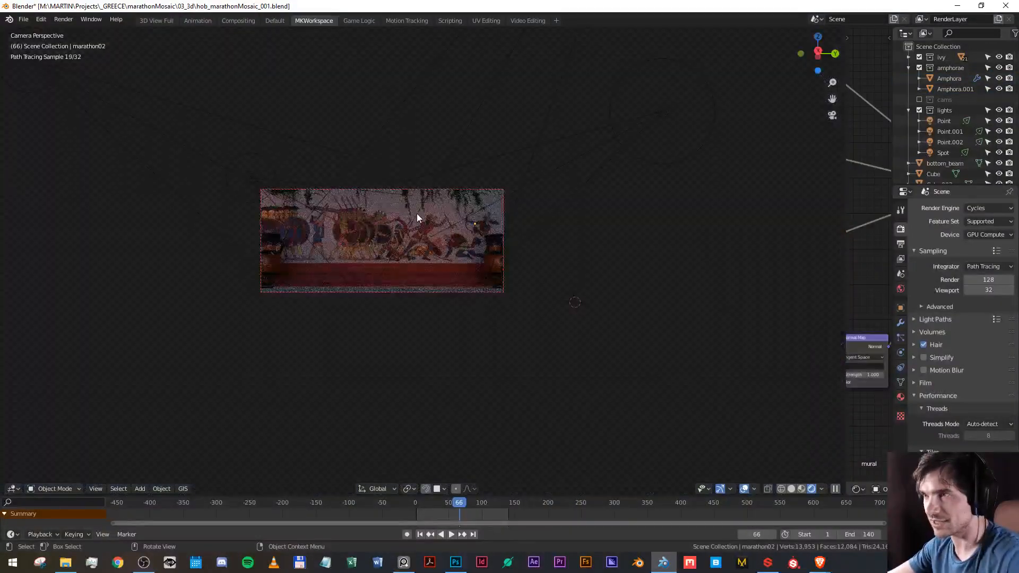
{"action": "scroll", "coordinate": [416, 213], "scroll_direction": "up", "scroll_amount": 4}
{"action": "key", "text": "shift+grave"}
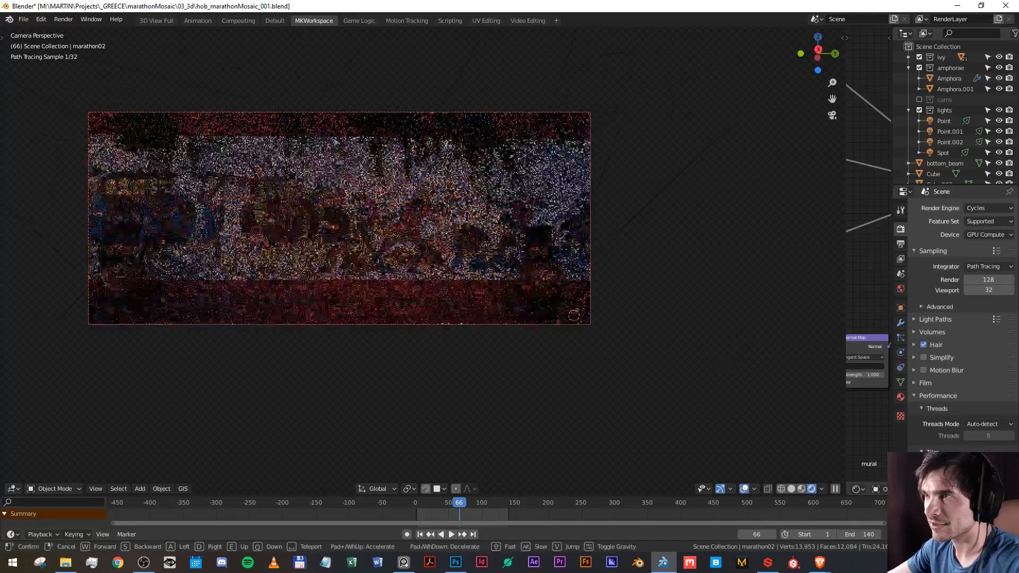
{"action": "key", "text": "w"}
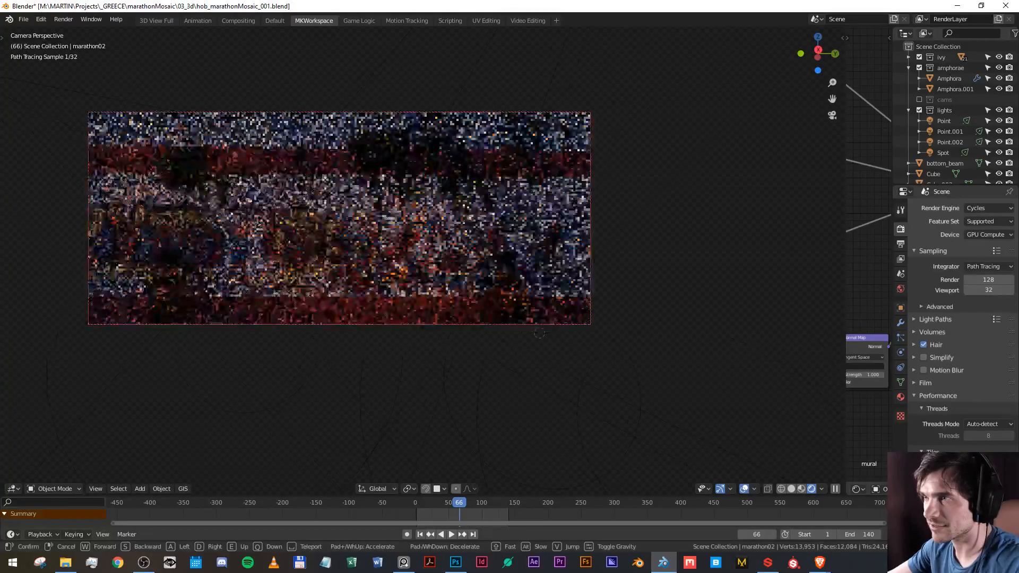
{"action": "key", "text": "w"}
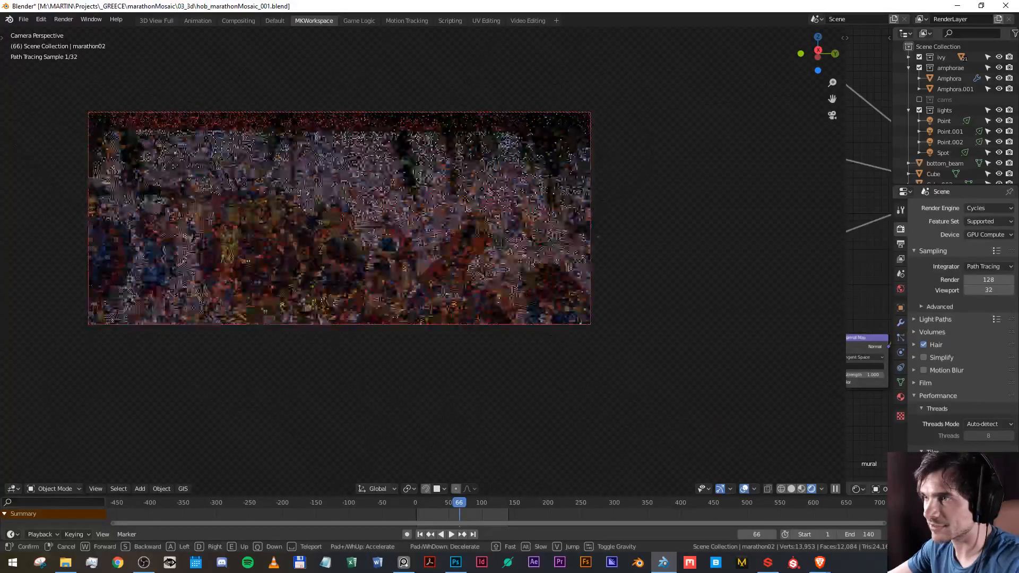
{"action": "key", "text": "s"}
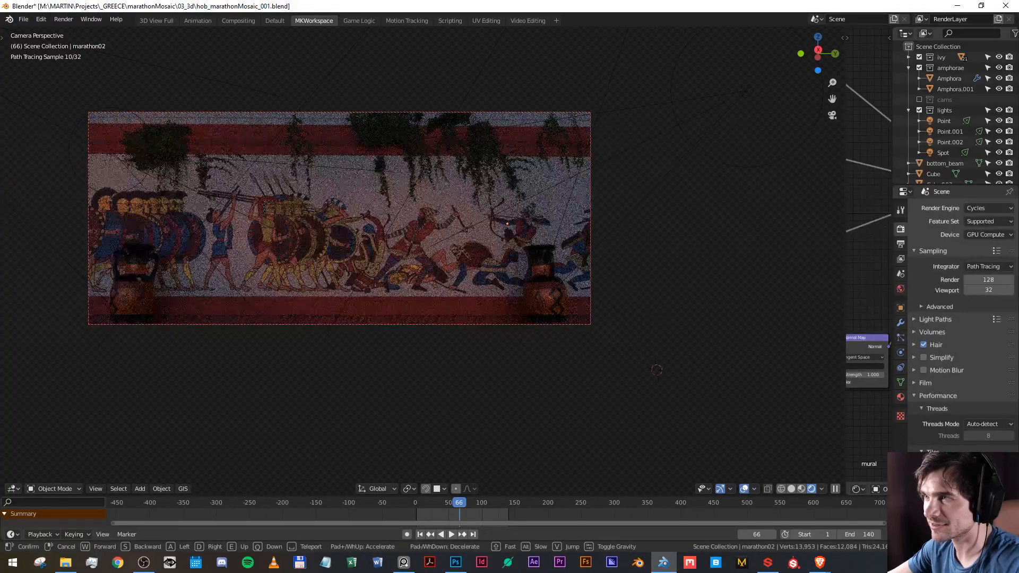
{"action": "key", "text": "w"}
{"action": "key", "text": "w"}
{"action": "key", "text": "s"}
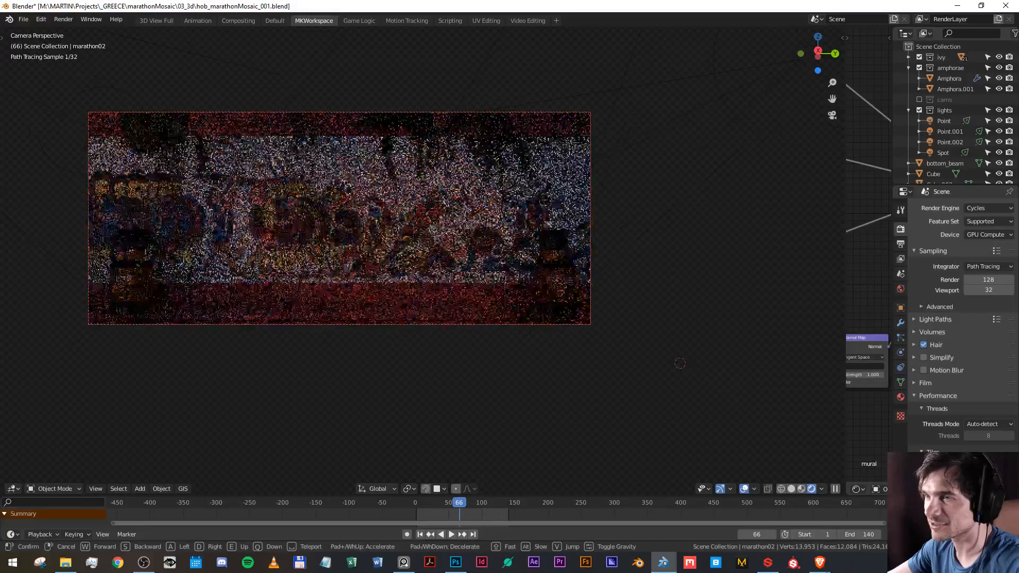
{"action": "key", "text": "w"}
{"action": "left_click", "coordinate": [423, 262]}
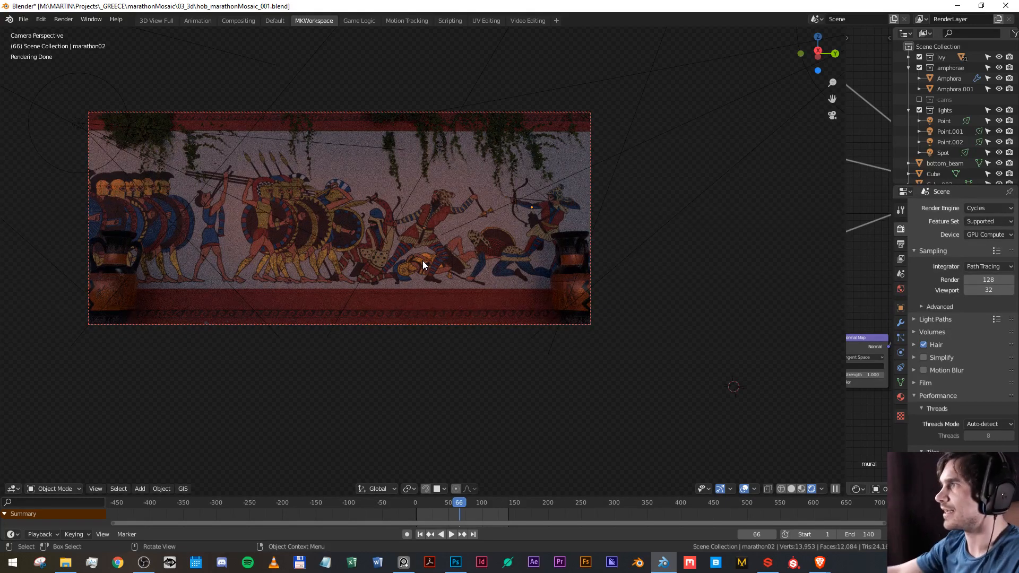
Check the lighting by toggling the lights collection, then hiding all four lights and re-enabling Spot, Point.002, Point.001 and Point one by one.
{"action": "left_click", "coordinate": [919, 110]}
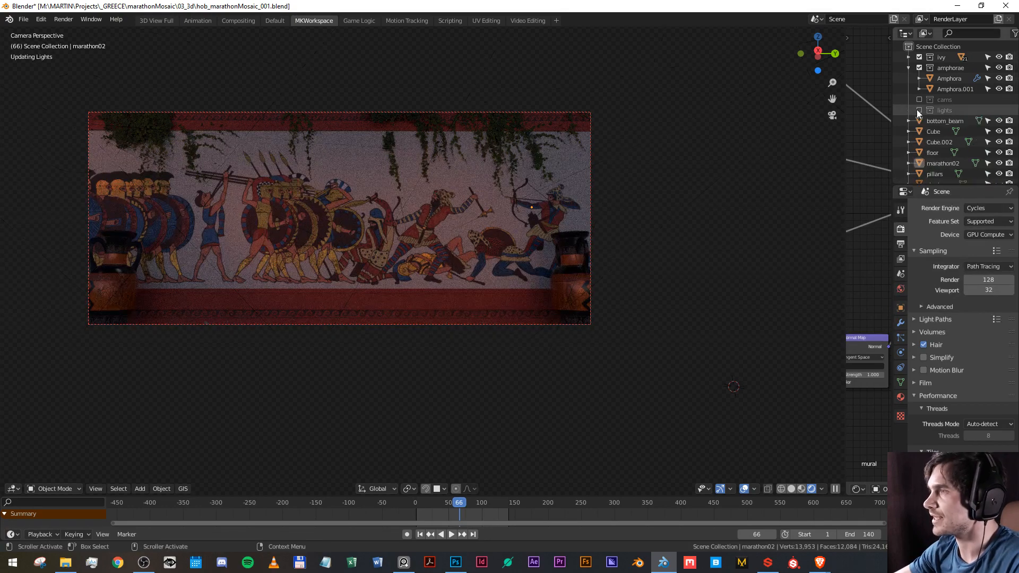
{"action": "left_click", "coordinate": [919, 110]}
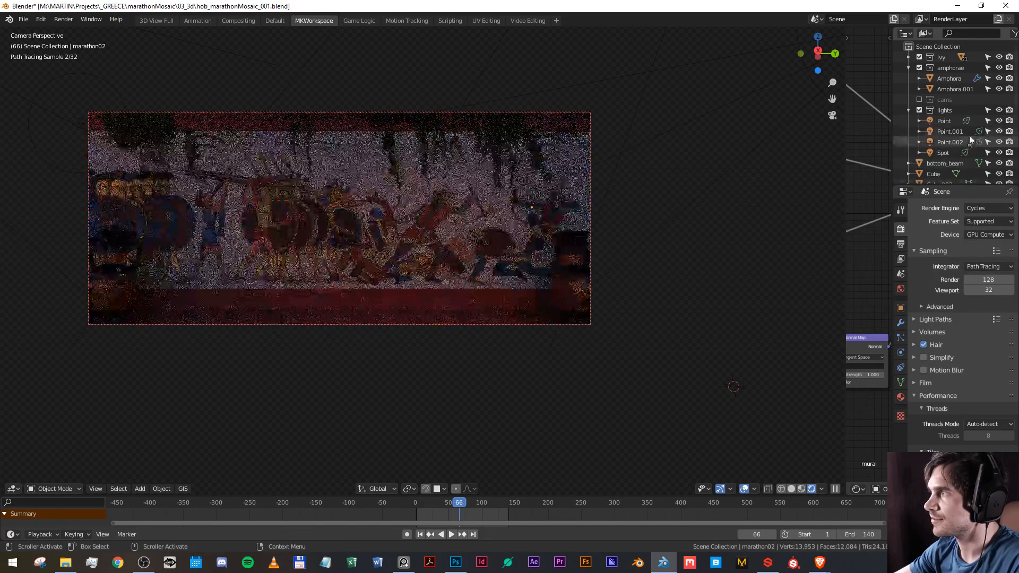
{"action": "left_click_drag", "start_coordinate": [999, 121], "coordinate": [1001, 154]}
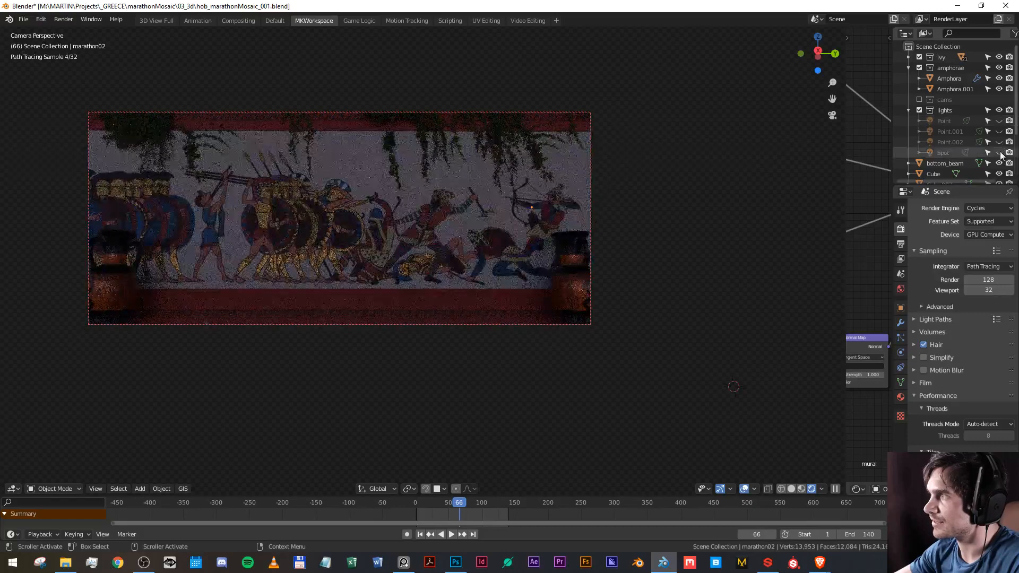
{"action": "left_click", "coordinate": [1000, 153]}
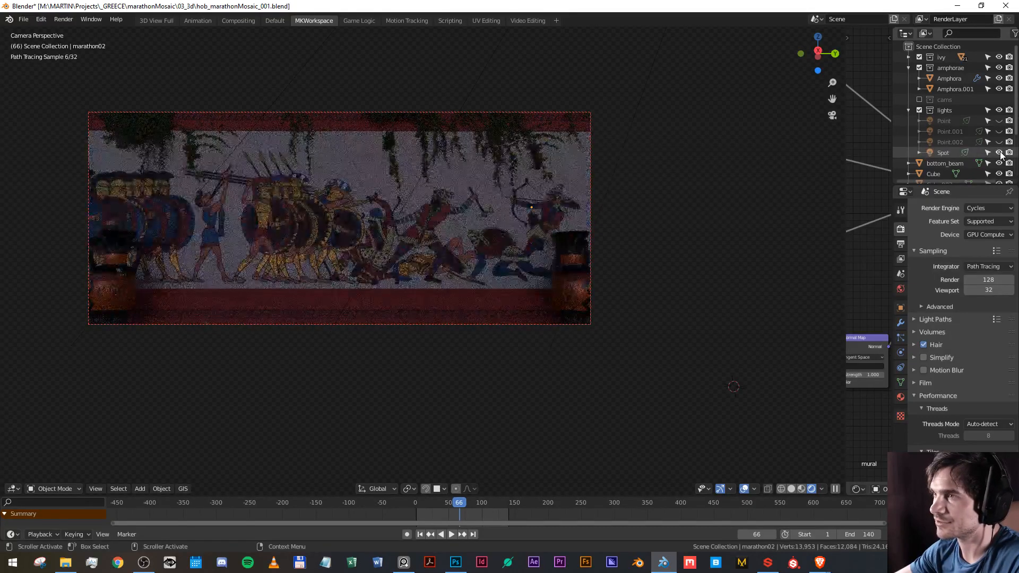
{"action": "left_click", "coordinate": [1000, 142]}
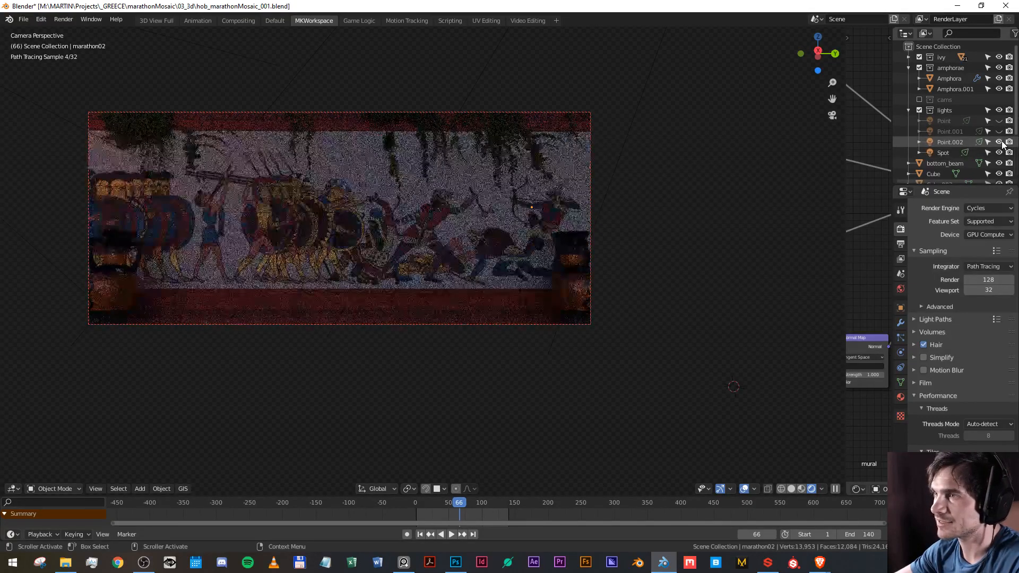
{"action": "left_click", "coordinate": [1002, 132]}
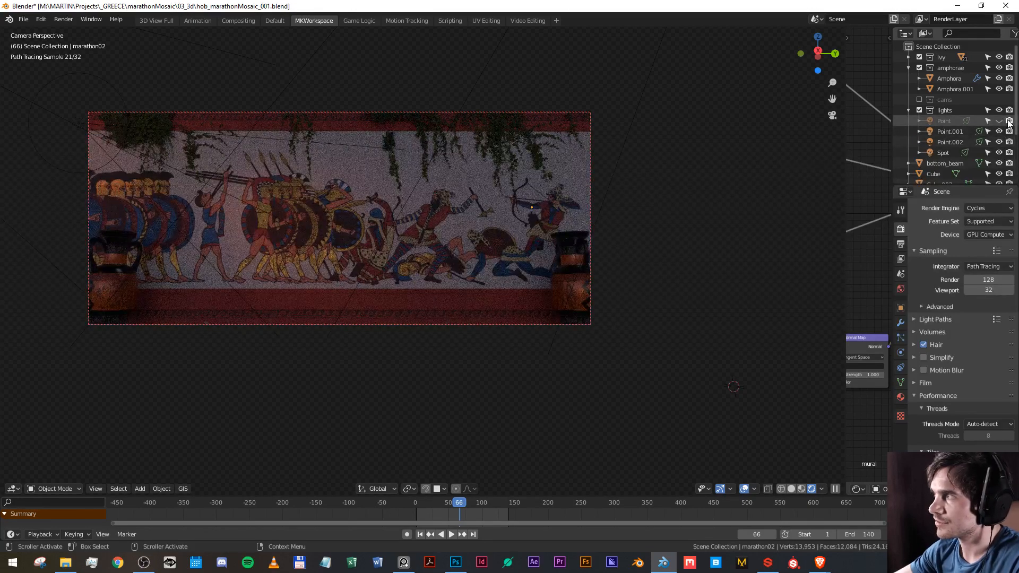
{"action": "left_click", "coordinate": [1000, 121]}
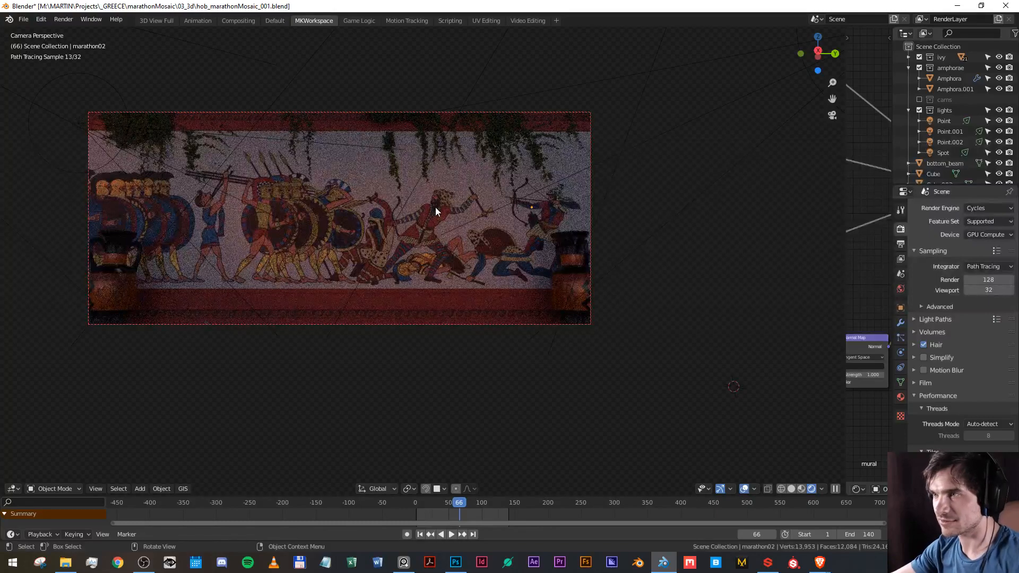
Walk the camera to an angled close-up of the Greek warriors and enlarge the framed view for inspection.
{"action": "key", "text": "shift+grave"}
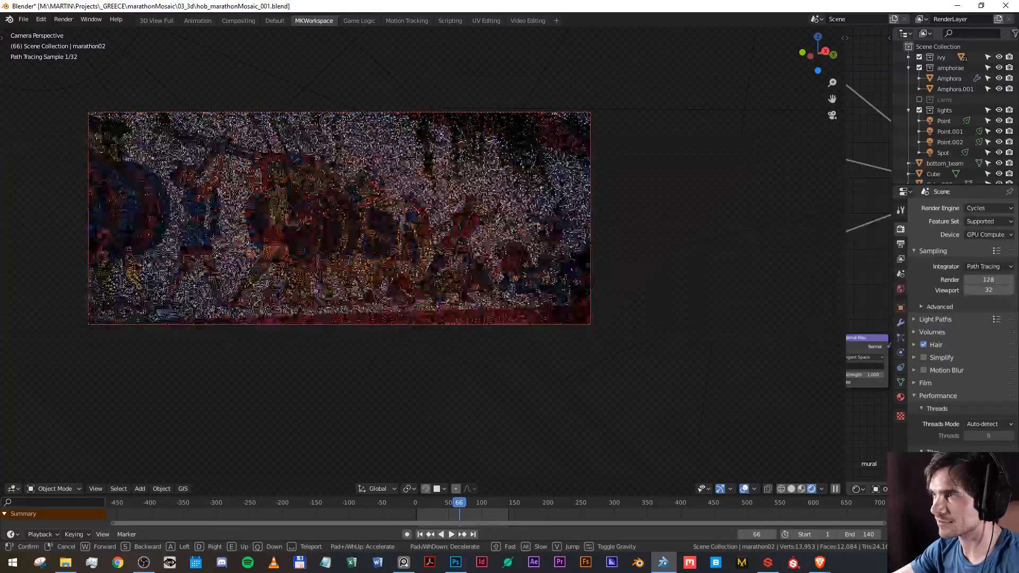
{"action": "left_click", "coordinate": [423, 260]}
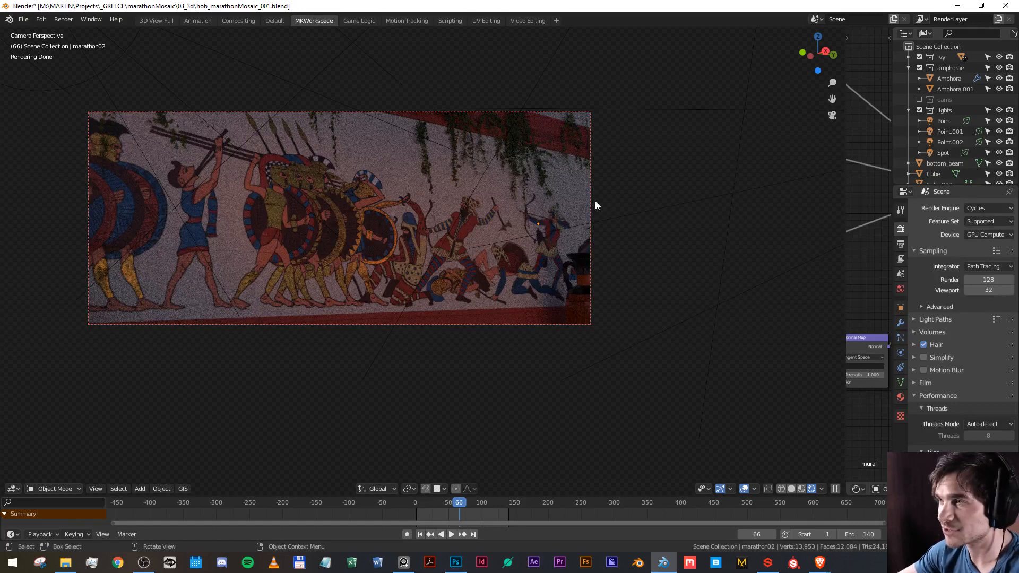
{"action": "scroll", "coordinate": [407, 212], "scroll_direction": "up", "scroll_amount": 1}
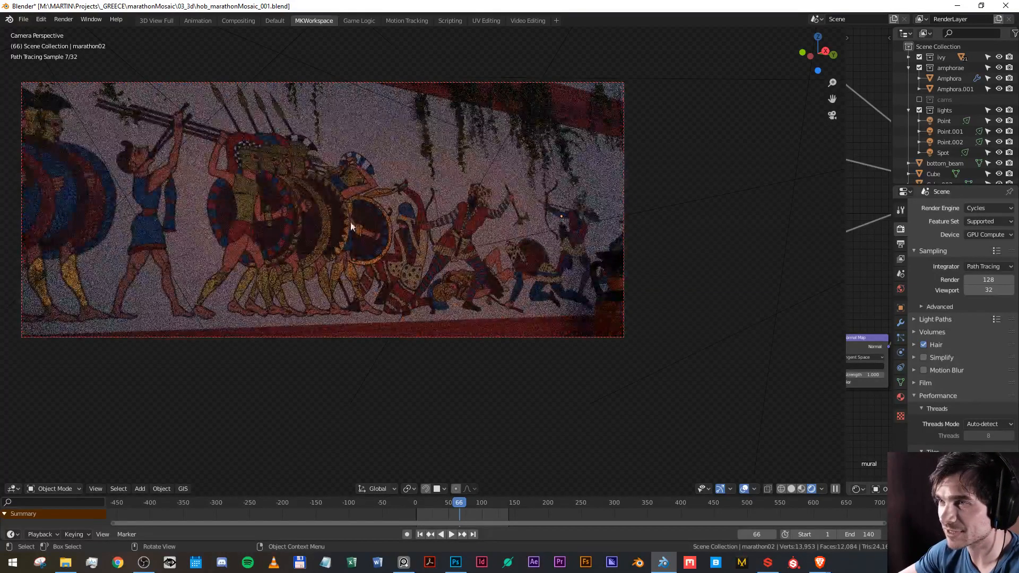
{"action": "left_click_drag", "start_coordinate": [309, 200], "coordinate": [424, 251]}
{"action": "scroll", "coordinate": [427, 291], "scroll_direction": "up", "scroll_amount": 1}
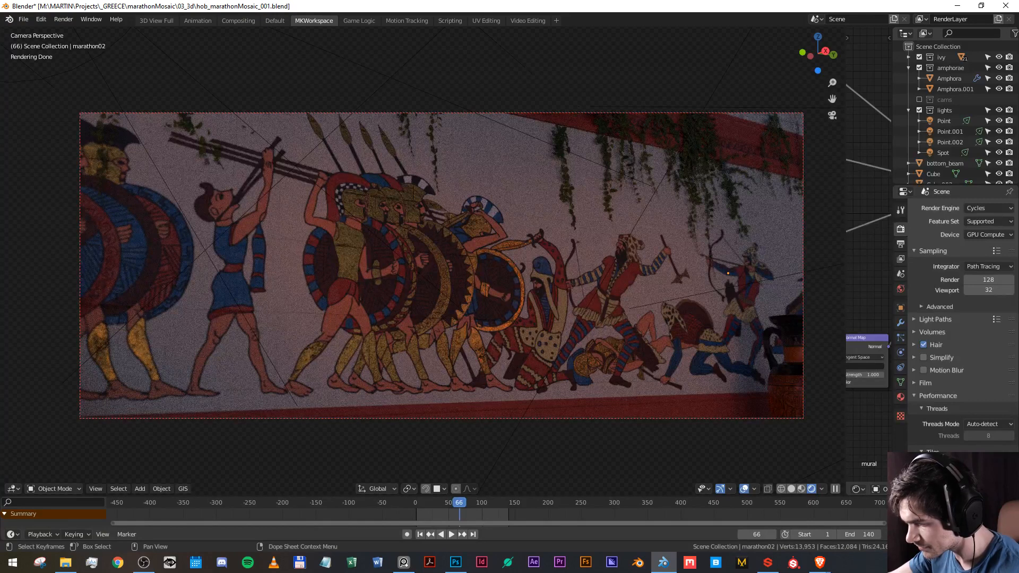
Switch to Photoshop and look over the flat mural artwork in marathon04.psd.
{"action": "key", "text": "alt+Tab"}
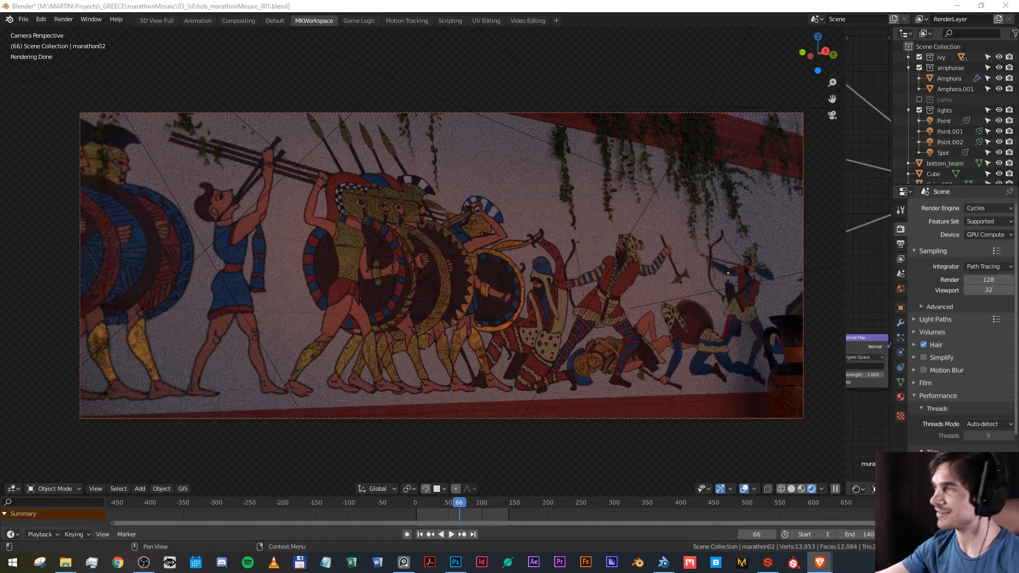
{"action": "scroll", "coordinate": [585, 231], "scroll_direction": "up", "scroll_amount": 3}
{"action": "scroll", "coordinate": [585, 231], "scroll_direction": "down", "scroll_amount": 3}
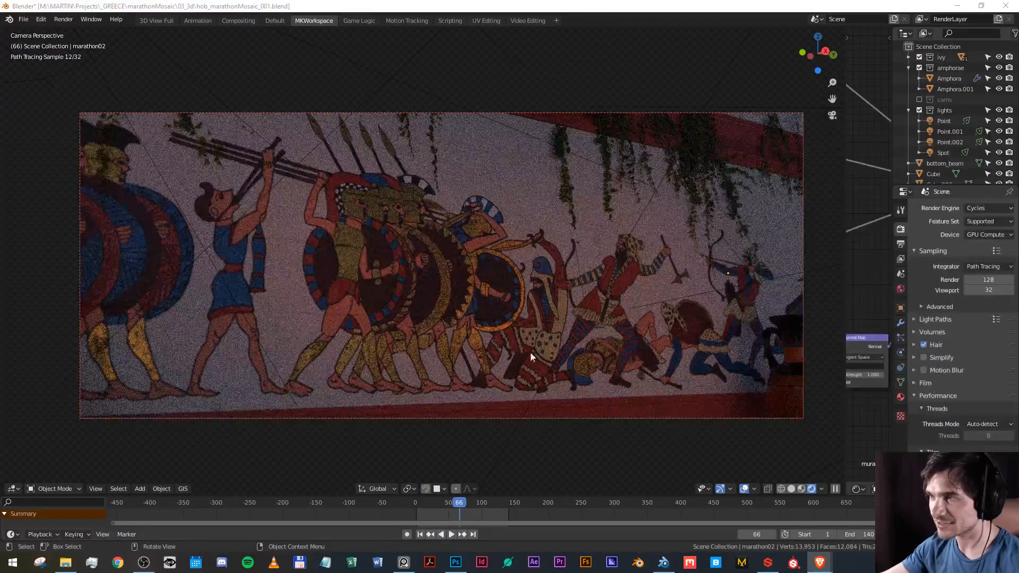
{"action": "left_click", "coordinate": [456, 562]}
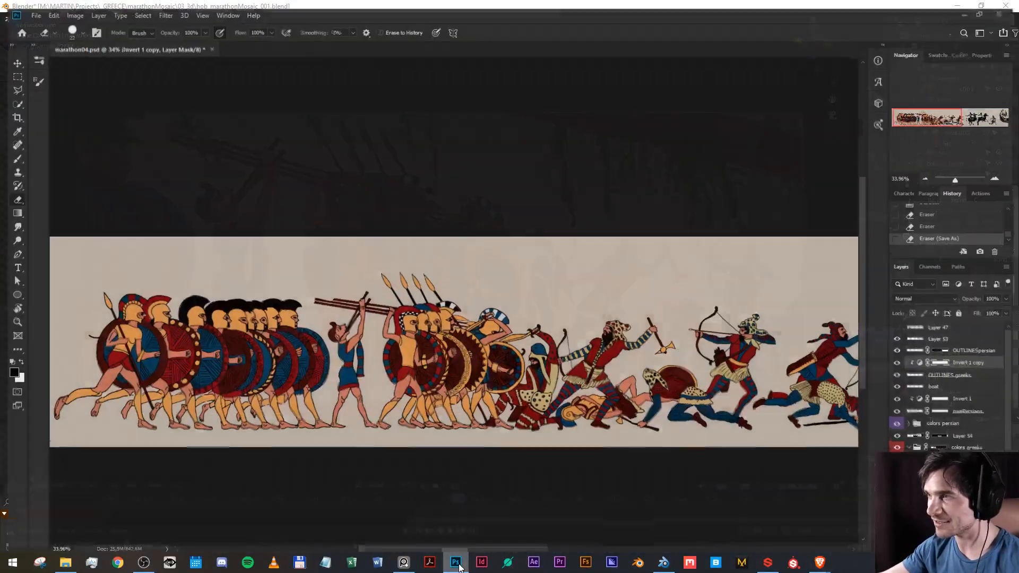
{"action": "scroll", "coordinate": [575, 406], "scroll_direction": "down", "scroll_amount": 2}
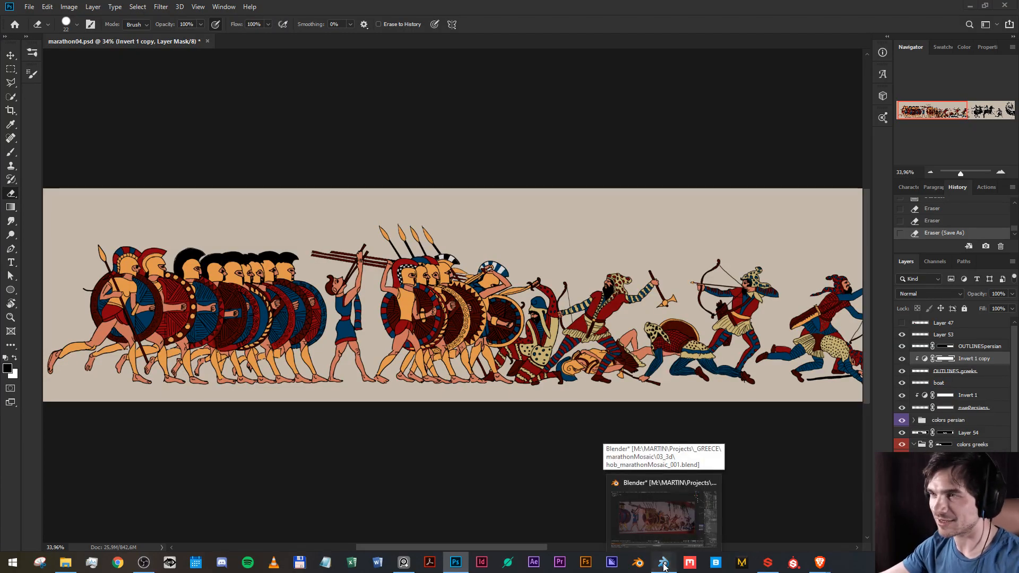
Switch back to Blender, leave the camera view and inspect the wall from the Greek warriors to the black riders and ship.
{"action": "left_click", "coordinate": [664, 509]}
{"action": "left_click_drag", "start_coordinate": [596, 256], "coordinate": [589, 227]}
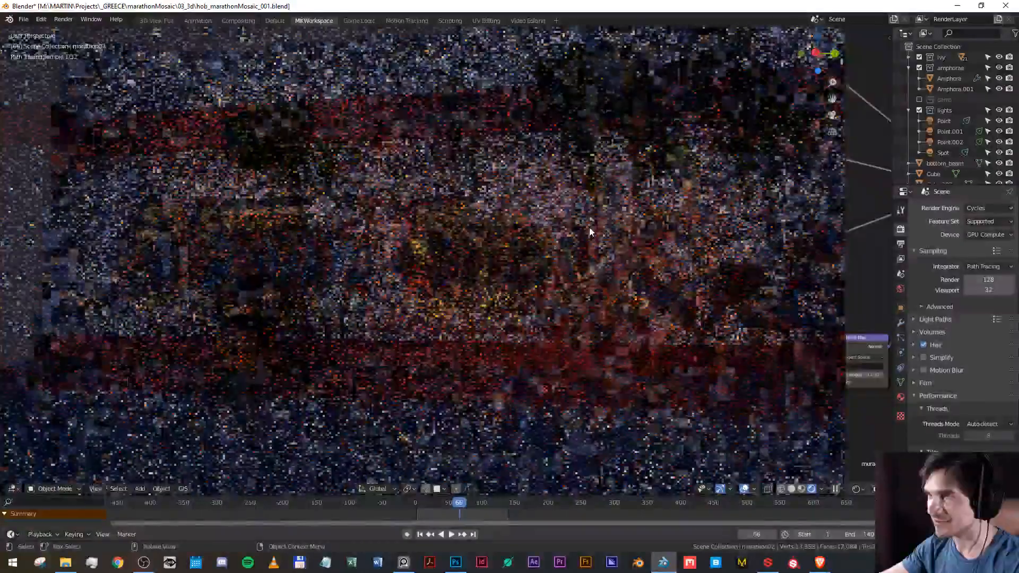
{"action": "scroll", "coordinate": [589, 227], "scroll_direction": "down", "scroll_amount": 2}
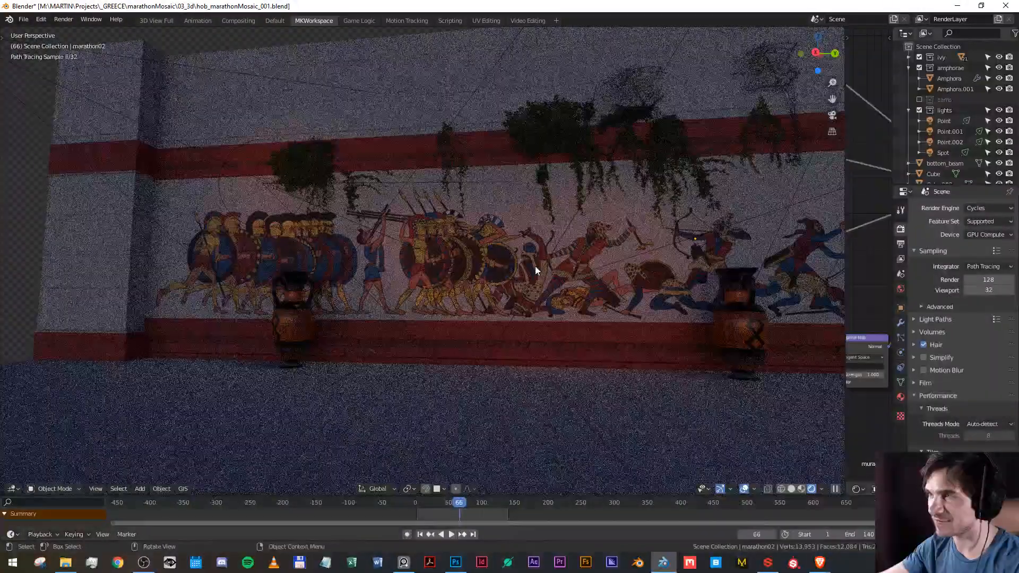
{"action": "left_click_drag", "start_coordinate": [535, 274], "coordinate": [94, 277]}
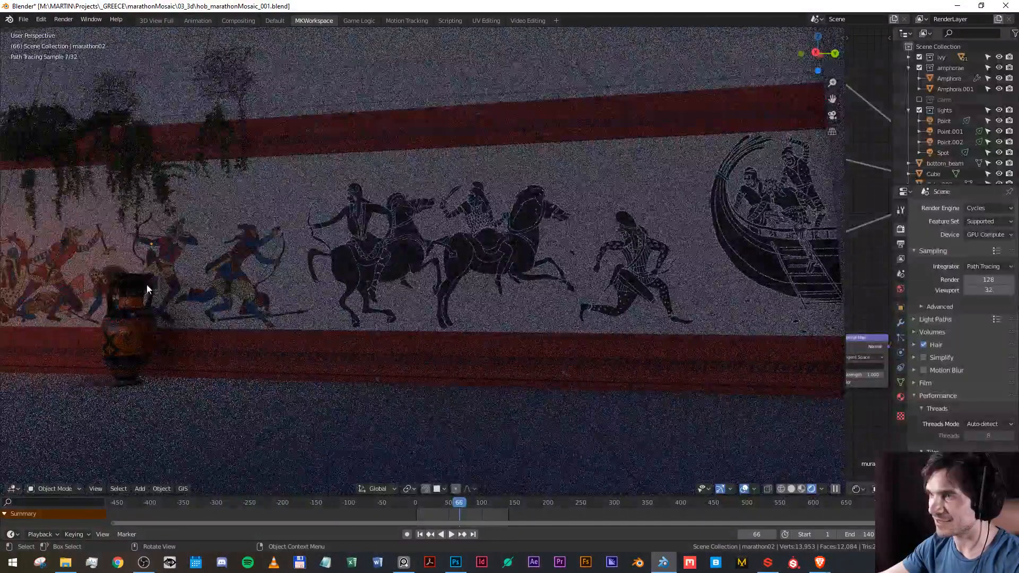